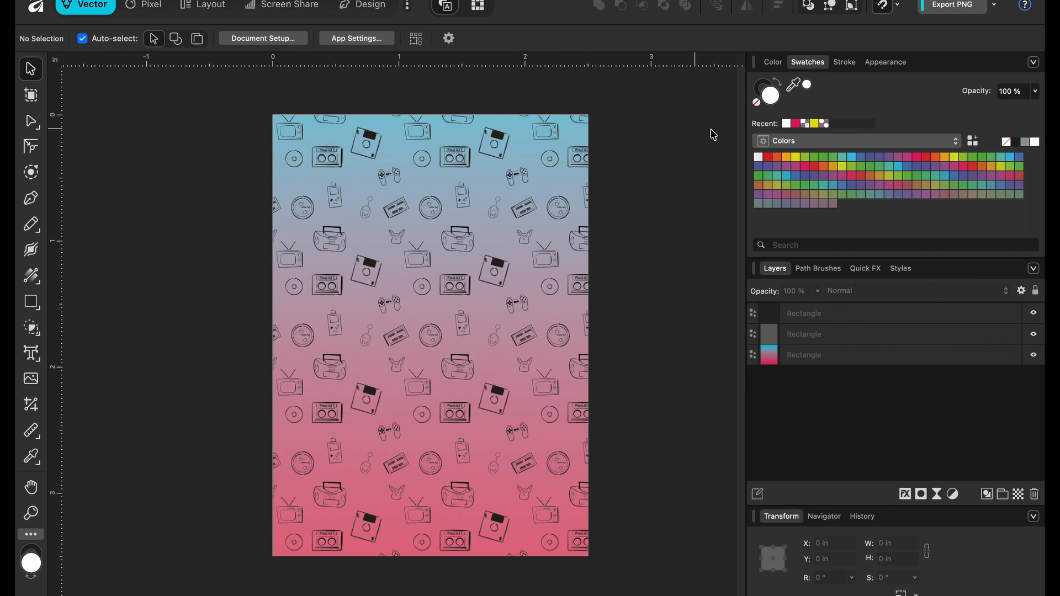
{"action": "left_click", "coordinate": [801, 145]}
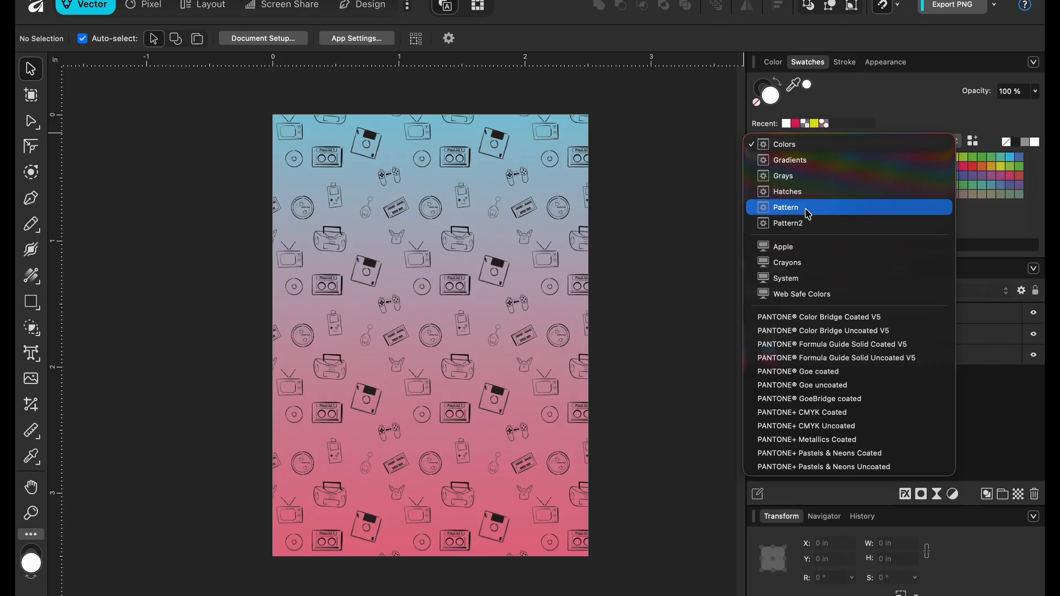
{"action": "left_click", "coordinate": [862, 136]}
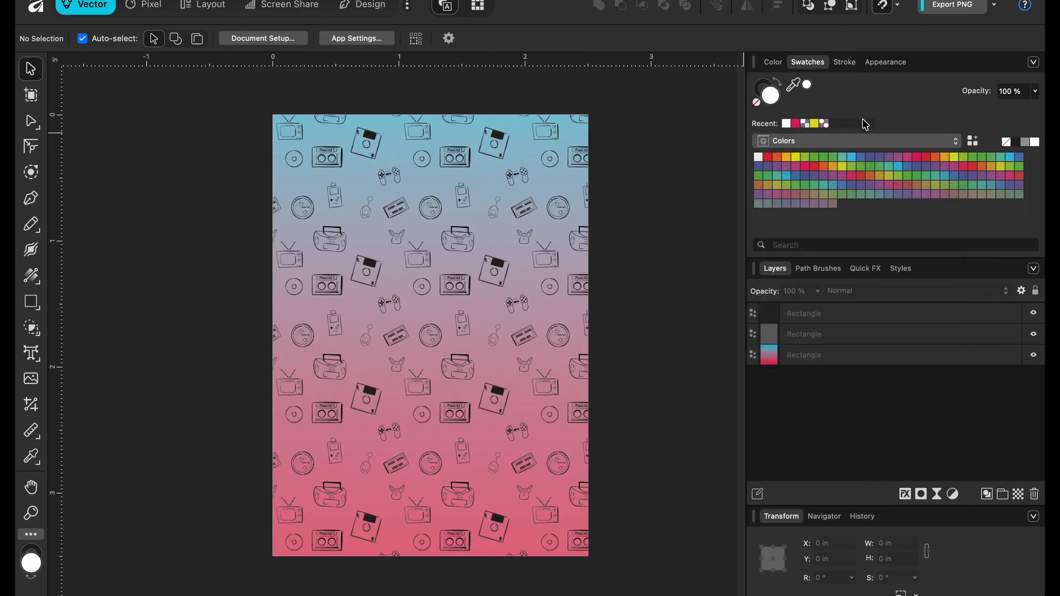
{"action": "left_click", "coordinate": [864, 139]}
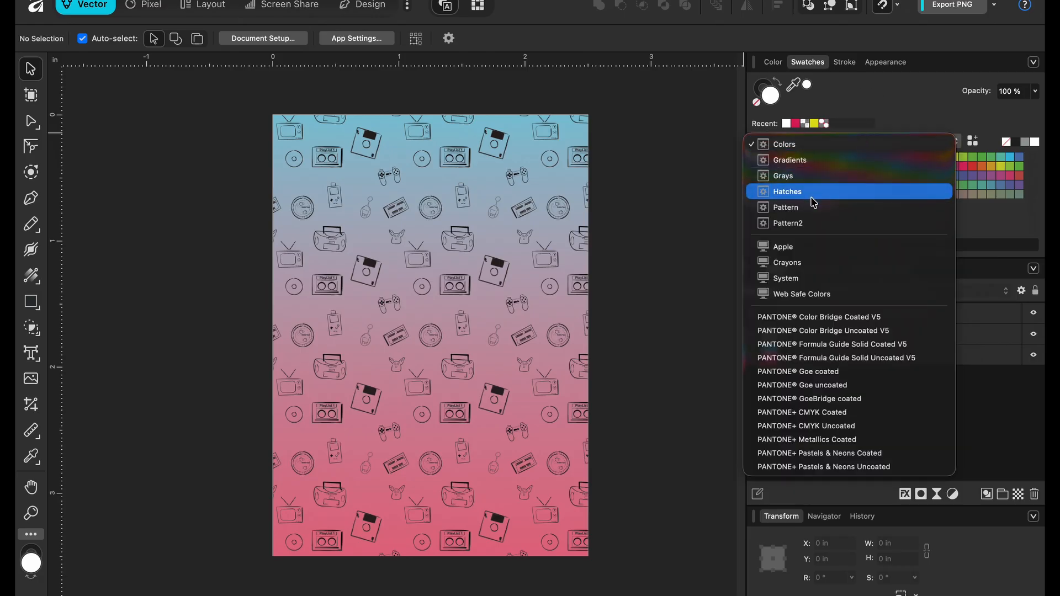
{"action": "left_click", "coordinate": [880, 105]}
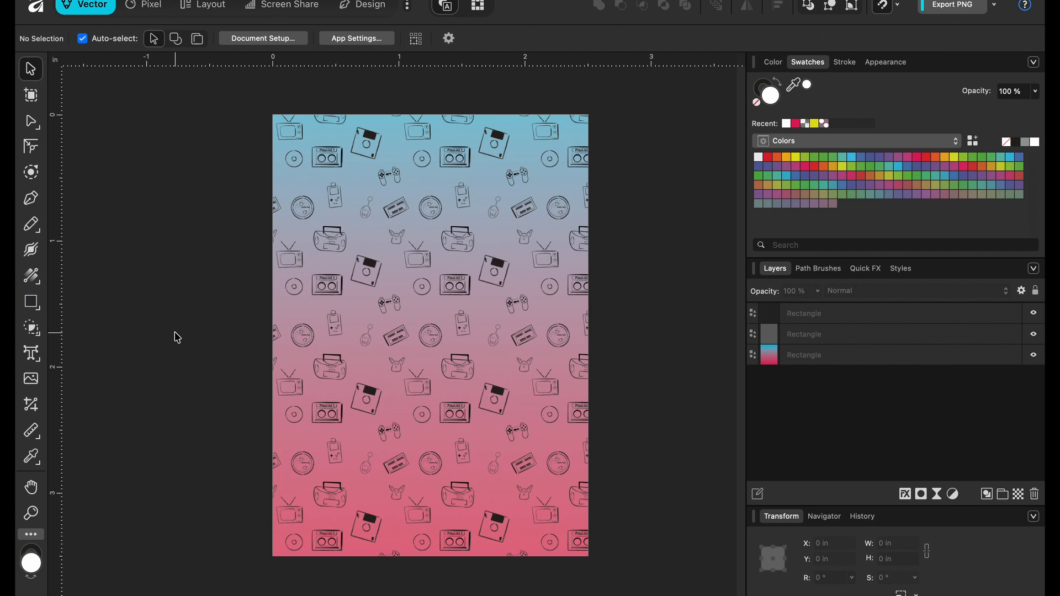
- Open the new document setup
{"action": "key", "text": "super+n"}
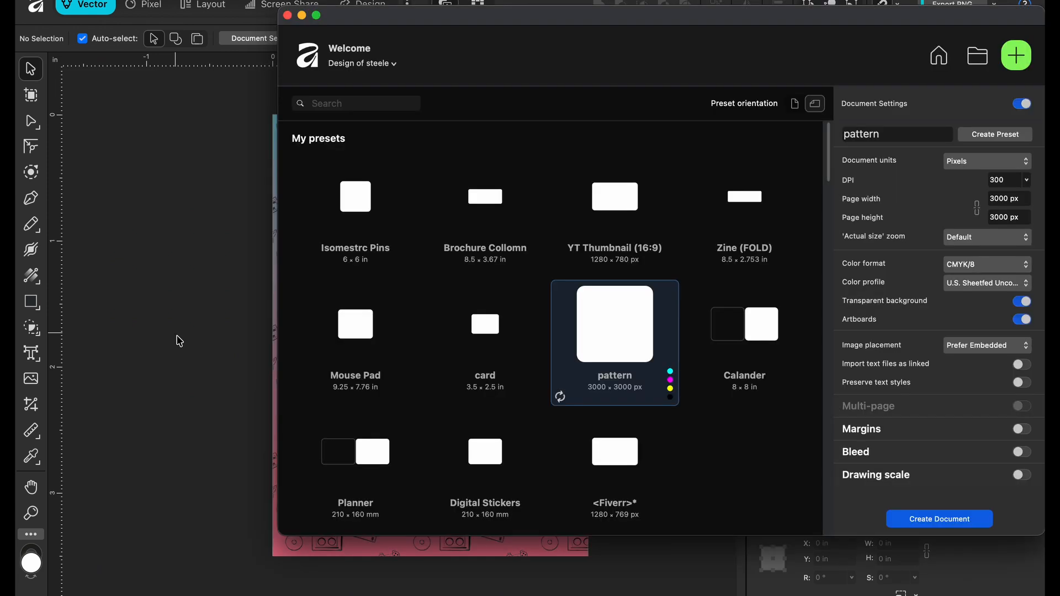
{"action": "mouse_move", "coordinate": [683, 354]}
- Choose the Isomestrc Pins preset, name the document Pattern and set its units to pixels
{"action": "left_click", "coordinate": [359, 209]}
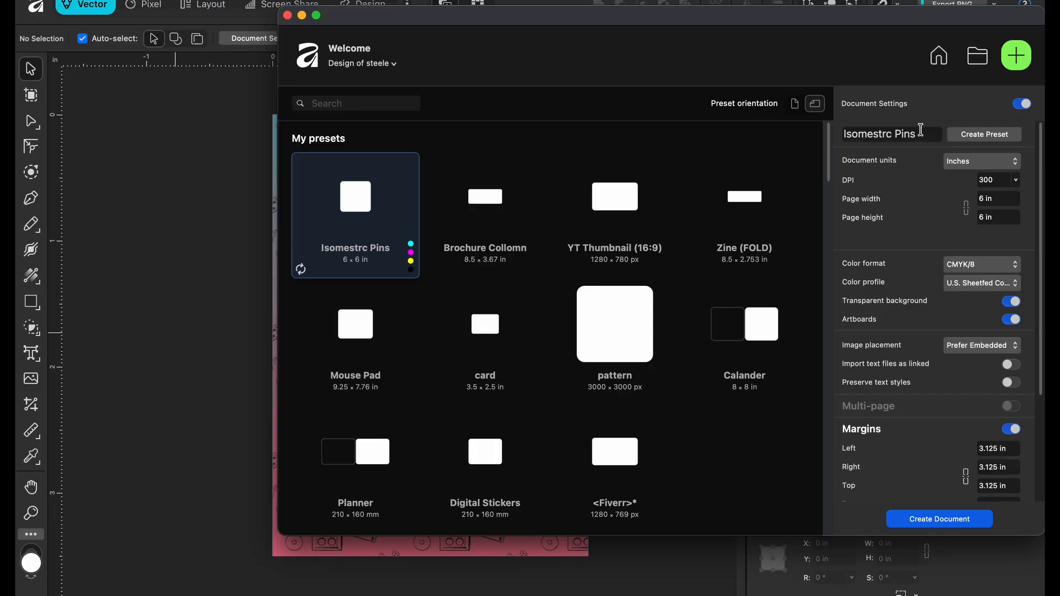
{"action": "left_click", "coordinate": [921, 133]}
{"action": "type", "text": "P"}
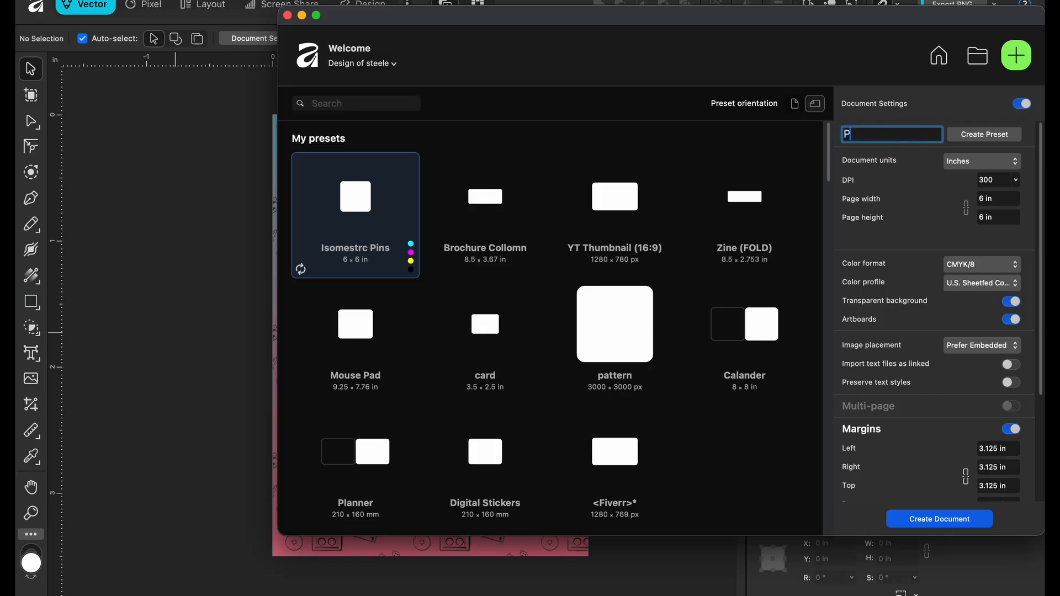
{"action": "type", "text": "attern"}
{"action": "left_click", "coordinate": [981, 160]}
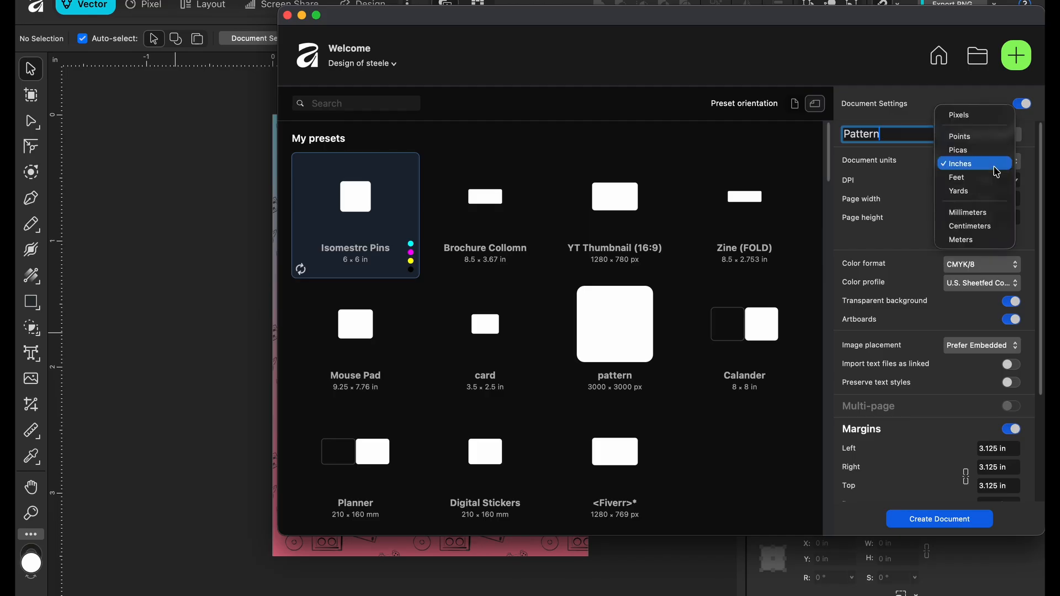
{"action": "left_click", "coordinate": [979, 115]}
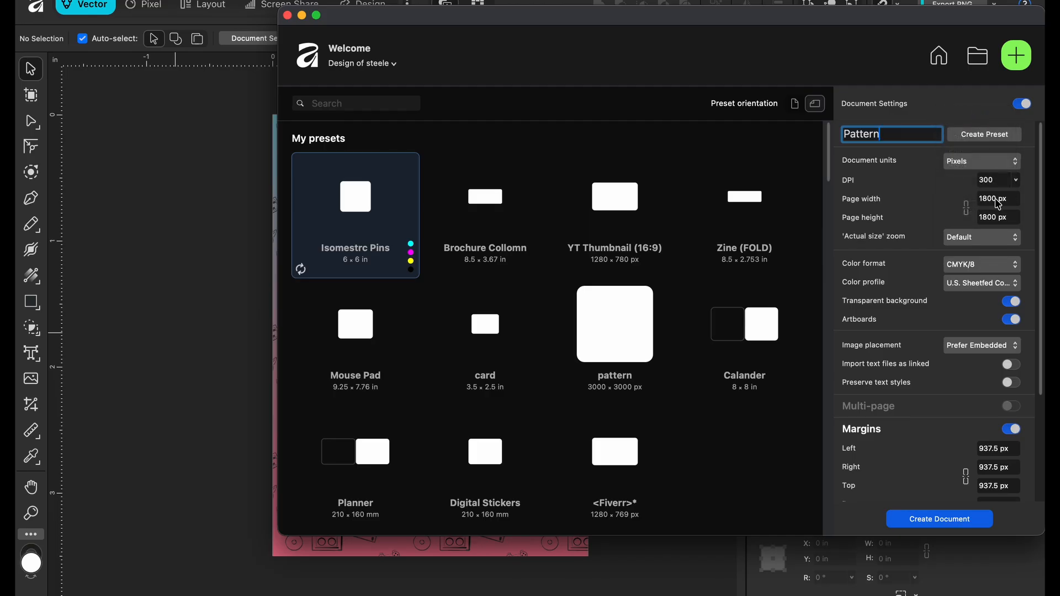
- Set the new document's page width and height to 3000 px each
{"action": "double_click", "coordinate": [993, 199]}
{"action": "mouse_move", "coordinate": [995, 197]}
{"action": "left_mouse_down"}
{"action": "mouse_move", "coordinate": [968, 192]}
{"action": "mouse_move", "coordinate": [985, 196]}
{"action": "left_mouse_up"}
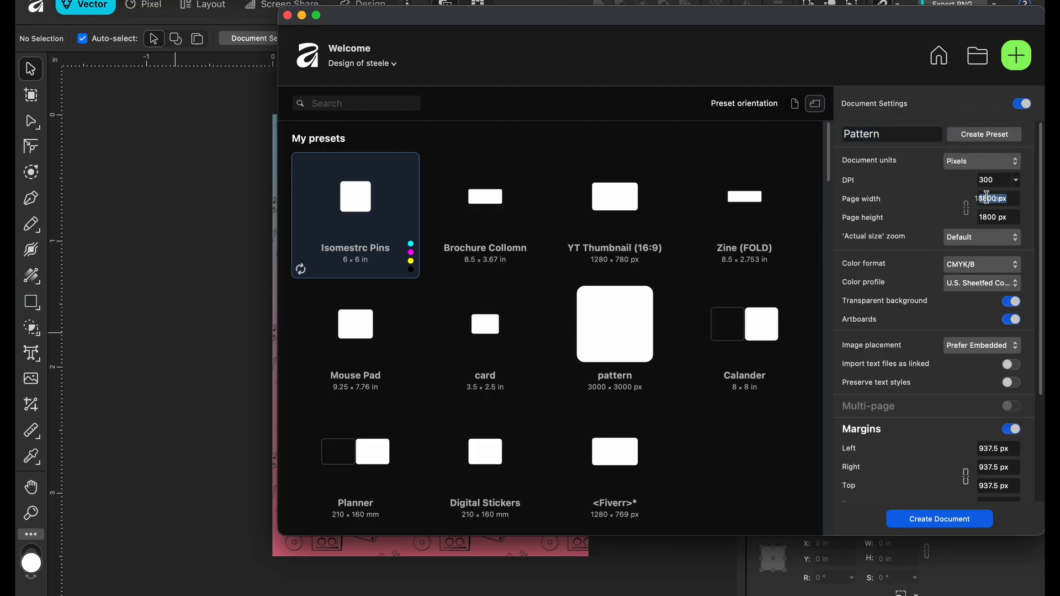
{"action": "type", "text": "3000"}
{"action": "key", "text": "Tab"}
{"action": "type", "text": "3"}
{"action": "key", "text": "Tab"}
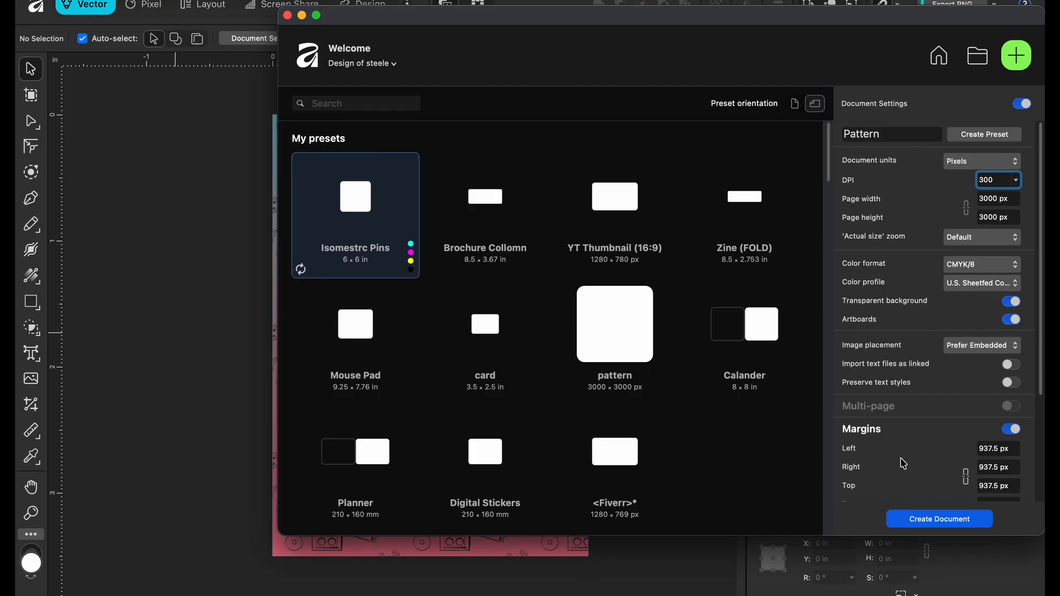
- Turn off bleed and margins for the new document
{"action": "scroll", "coordinate": [902, 462], "scroll_direction": "down", "scroll_amount": 2}
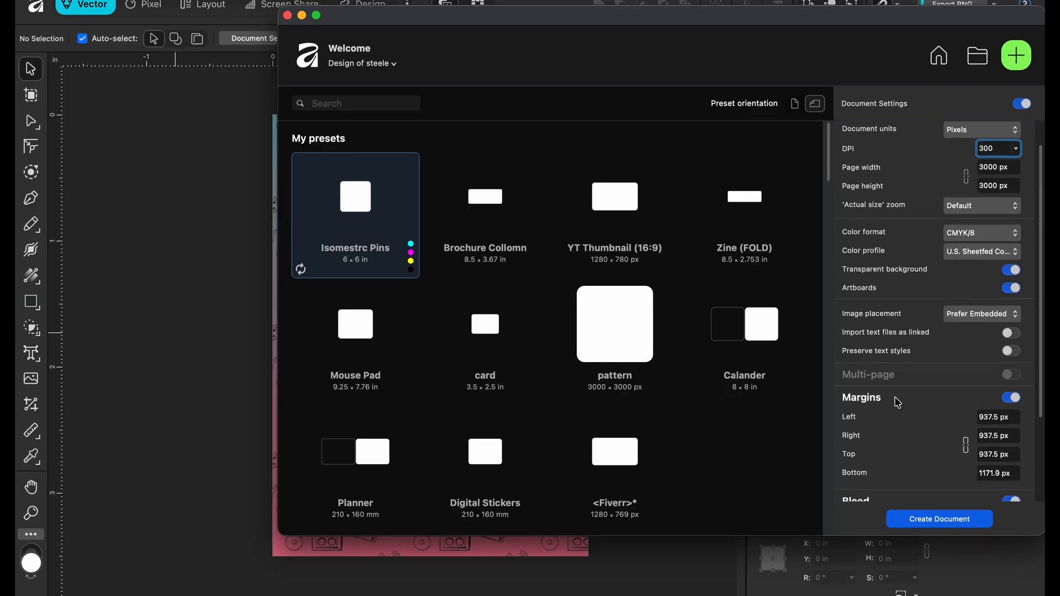
{"action": "scroll", "coordinate": [897, 403], "scroll_direction": "down", "scroll_amount": 3}
{"action": "left_click", "coordinate": [1012, 417]}
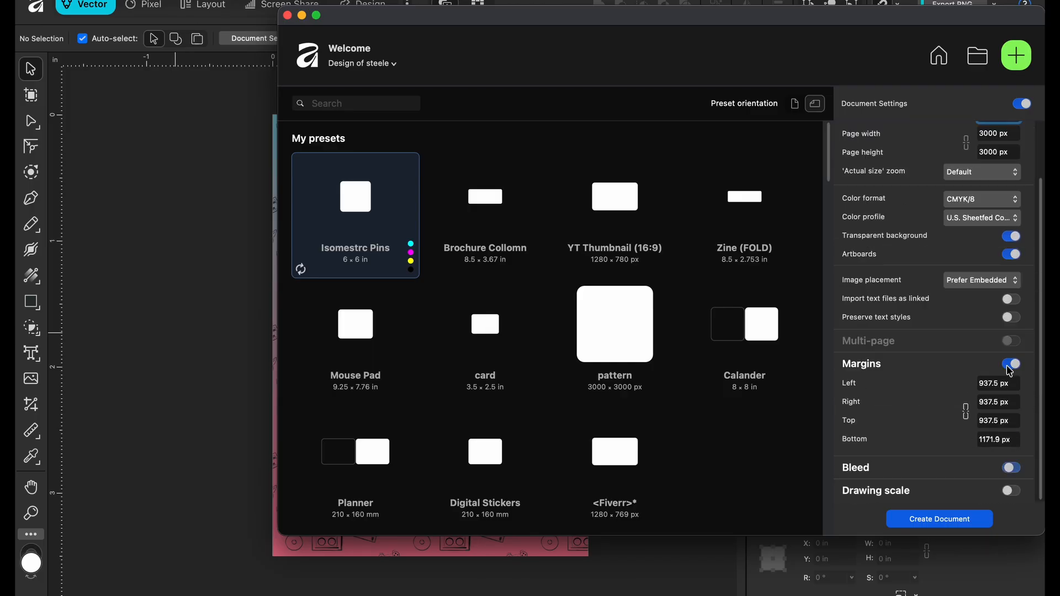
{"action": "left_click", "coordinate": [1010, 364]}
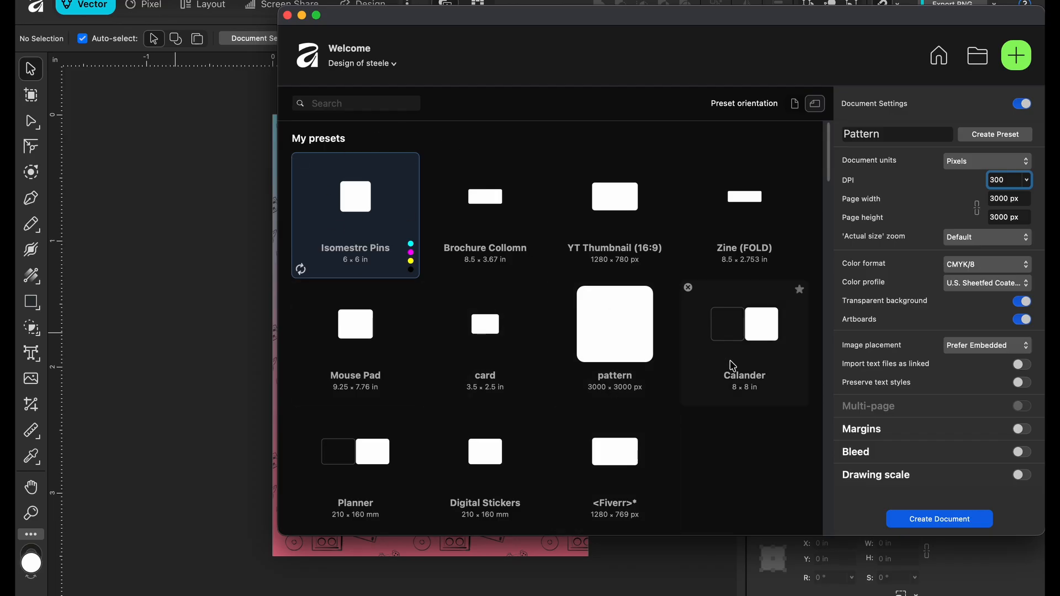
- Create a new document from the saved 3000 × 3000 px pattern preset
{"action": "left_click", "coordinate": [575, 319]}
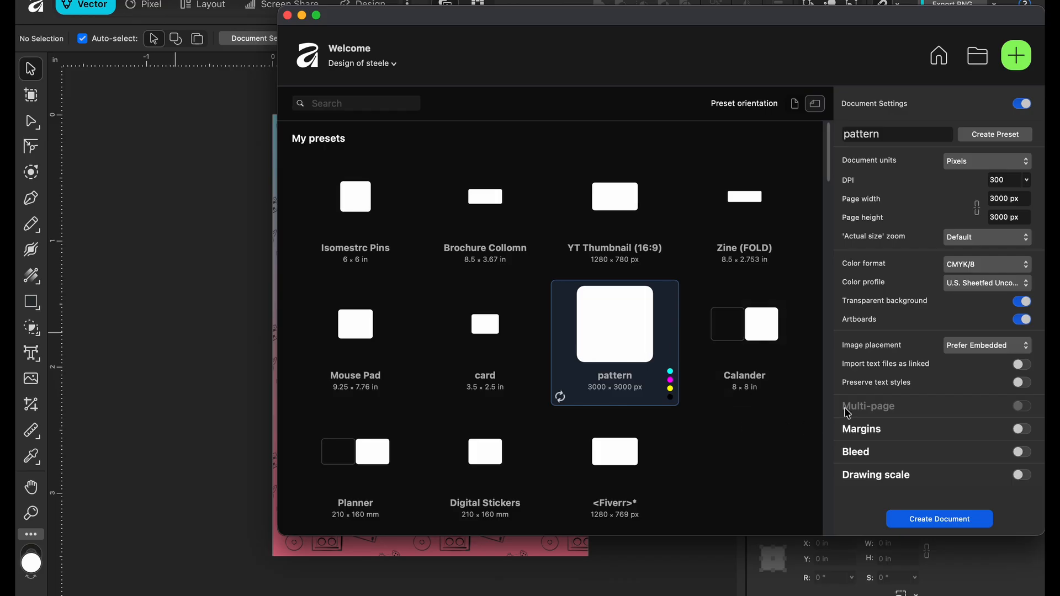
{"action": "left_click", "coordinate": [947, 518]}
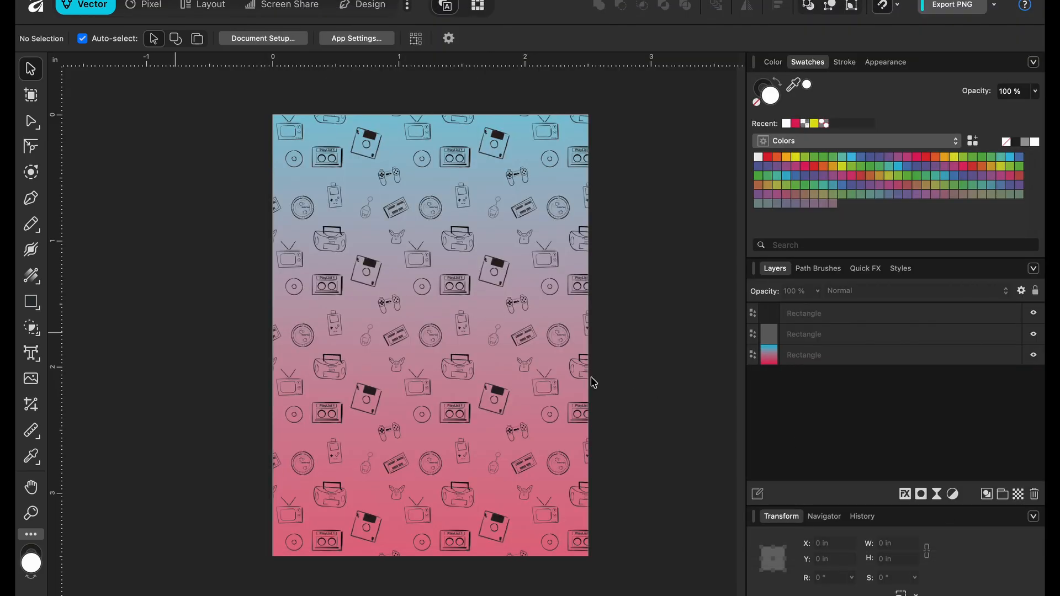
{"action": "scroll", "coordinate": [580, 377], "scroll_direction": "down", "scroll_amount": 5}
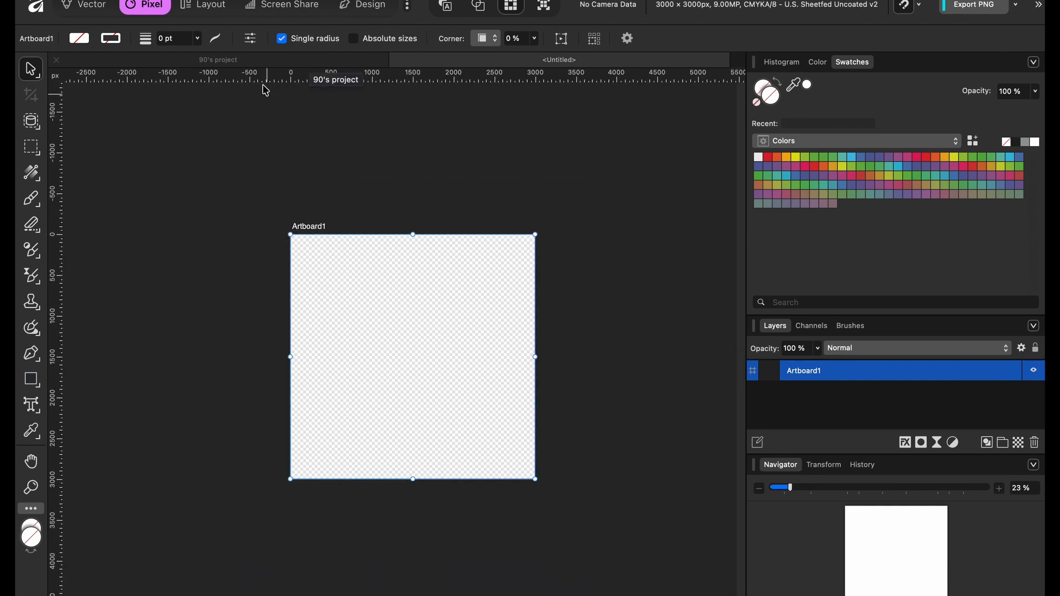
- Rename the artboard to Pattern
{"action": "key", "text": "a"}
{"action": "right_click", "coordinate": [309, 225]}
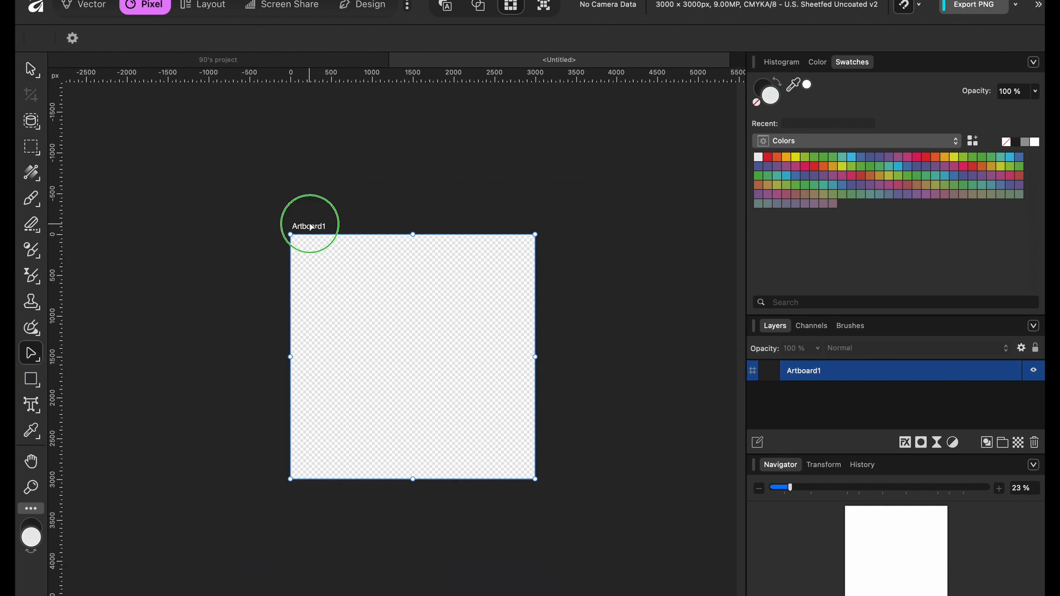
{"action": "left_click", "coordinate": [238, 214]}
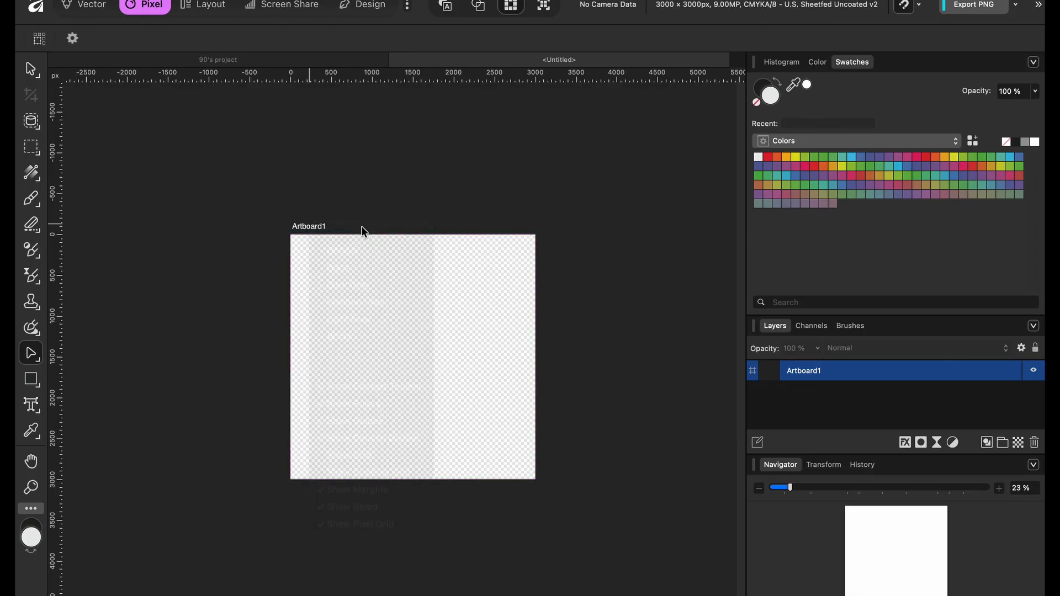
{"action": "double_click", "coordinate": [803, 370]}
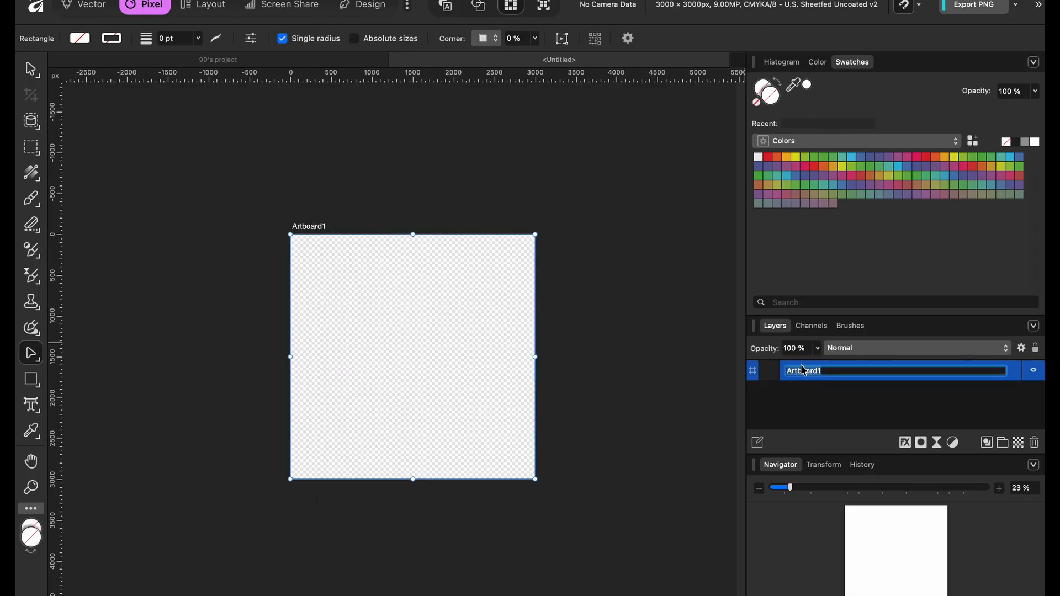
{"action": "type", "text": "Pattern"}
{"action": "left_click", "coordinate": [654, 331]}
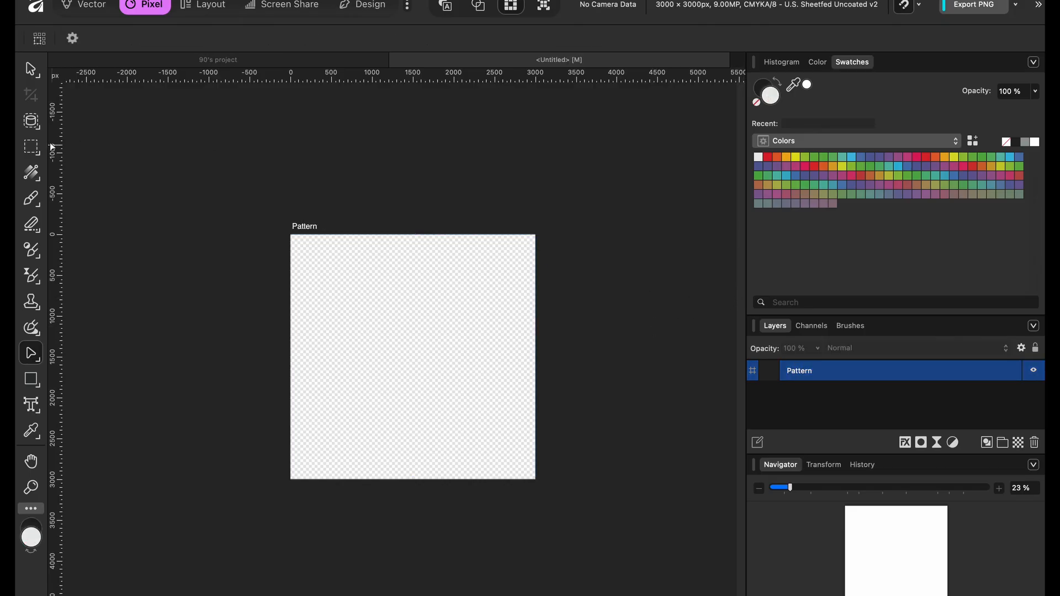
- Switch to the Design studio and reveal the tools grouped with the Move Tool
{"action": "left_click", "coordinate": [344, 5]}
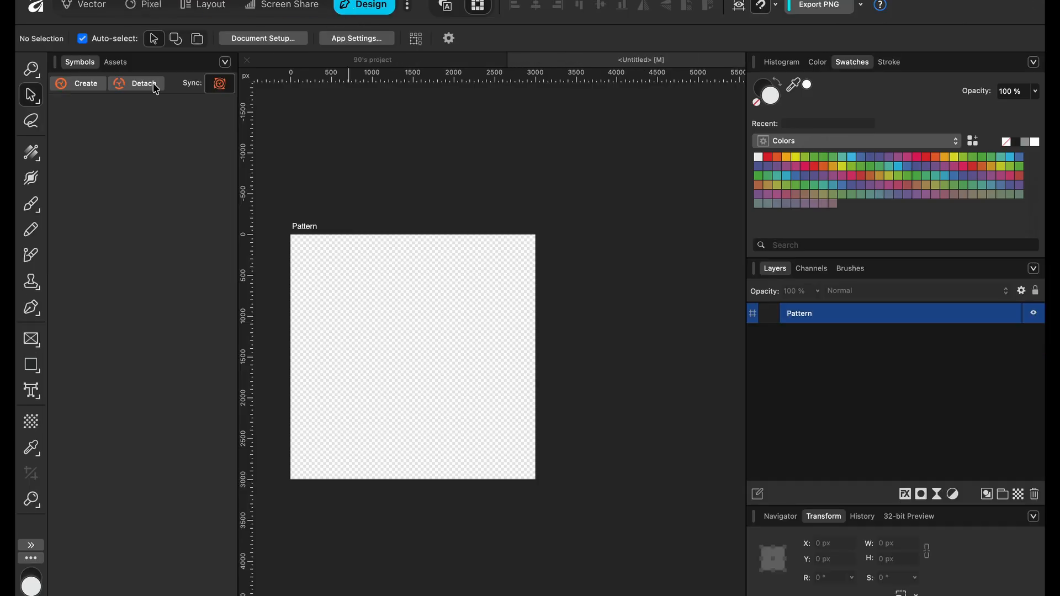
{"action": "left_click", "coordinate": [40, 104]}
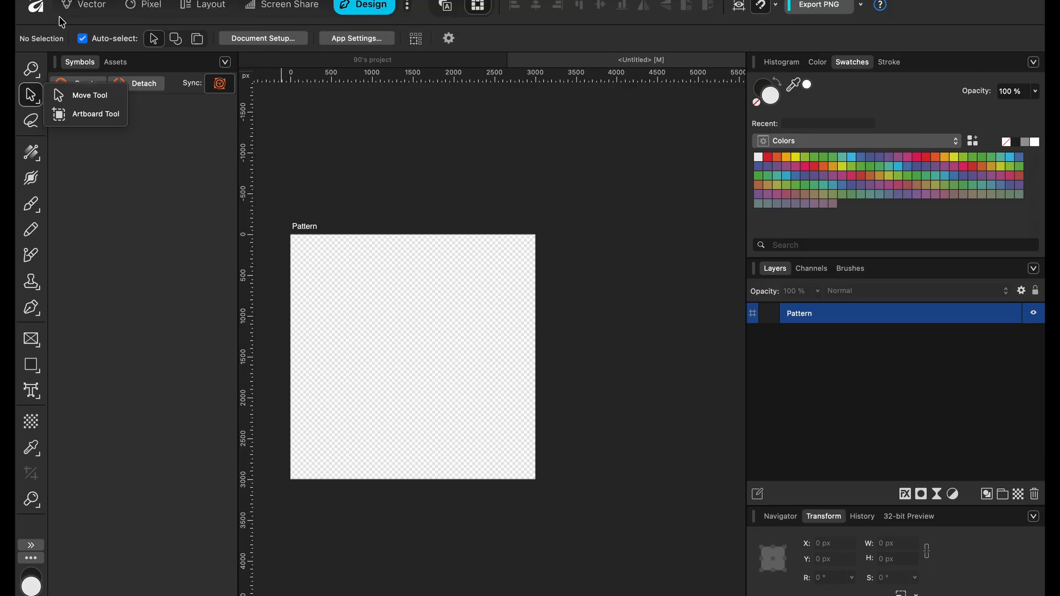
- Examine the tool customization window to see where the Artboard Tool and the fill tools are grouped
{"action": "left_click", "coordinate": [33, 557]}
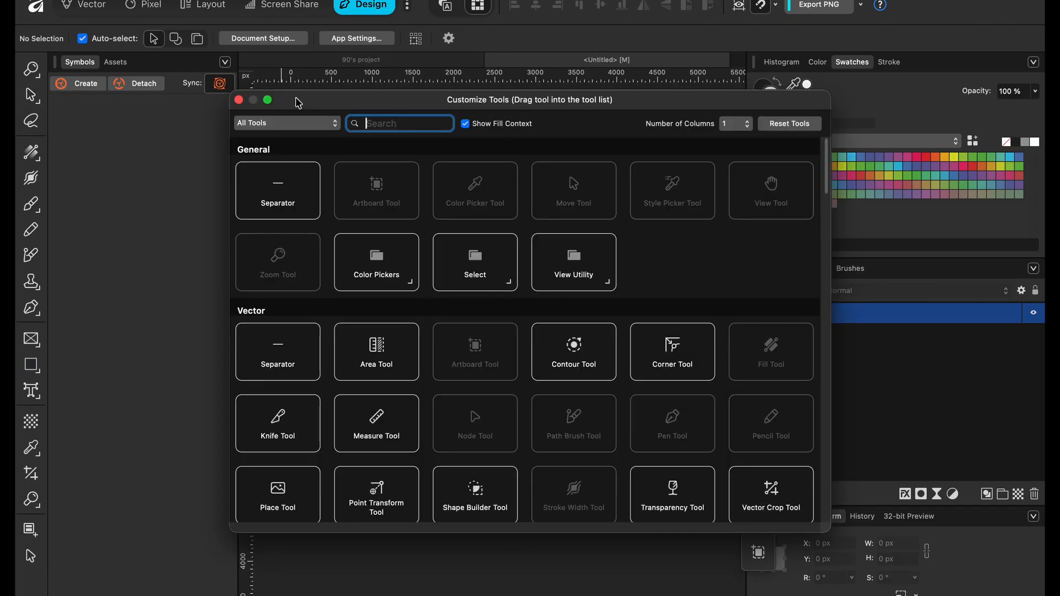
{"action": "left_click", "coordinate": [238, 99]}
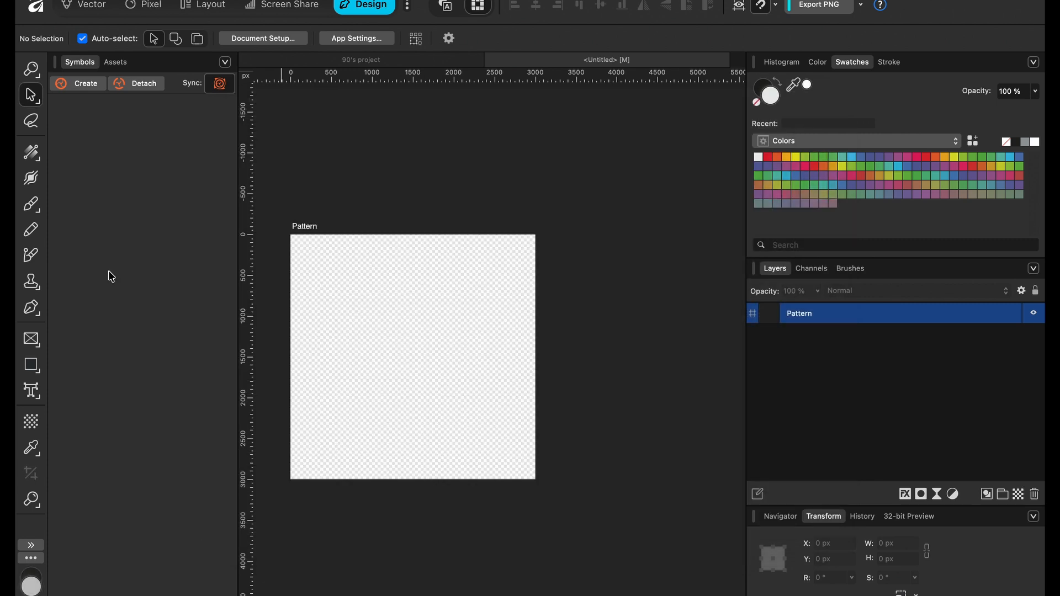
{"action": "left_click", "coordinate": [32, 558]}
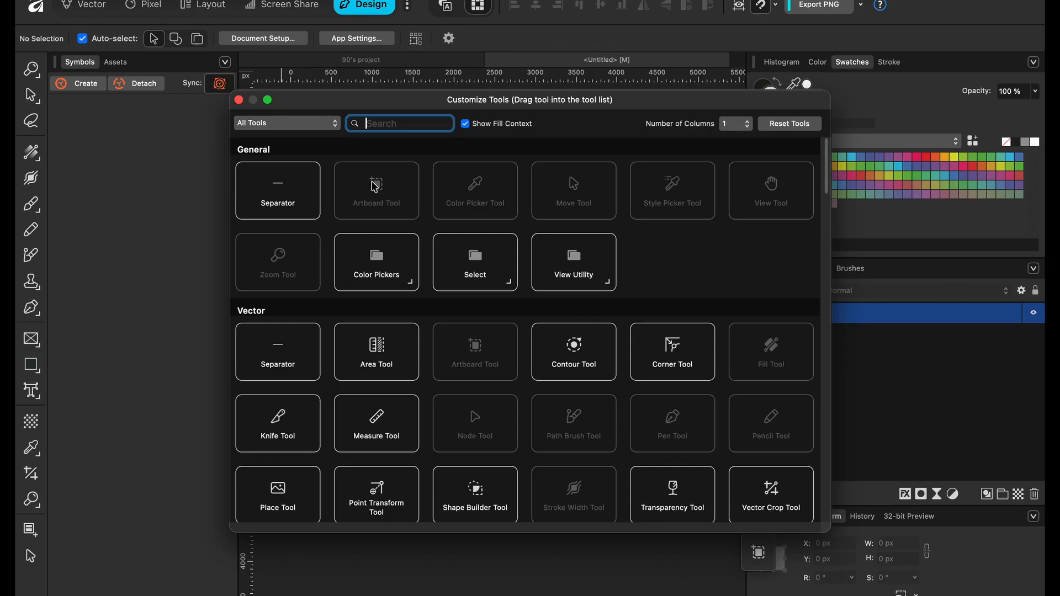
{"action": "left_click", "coordinate": [238, 99]}
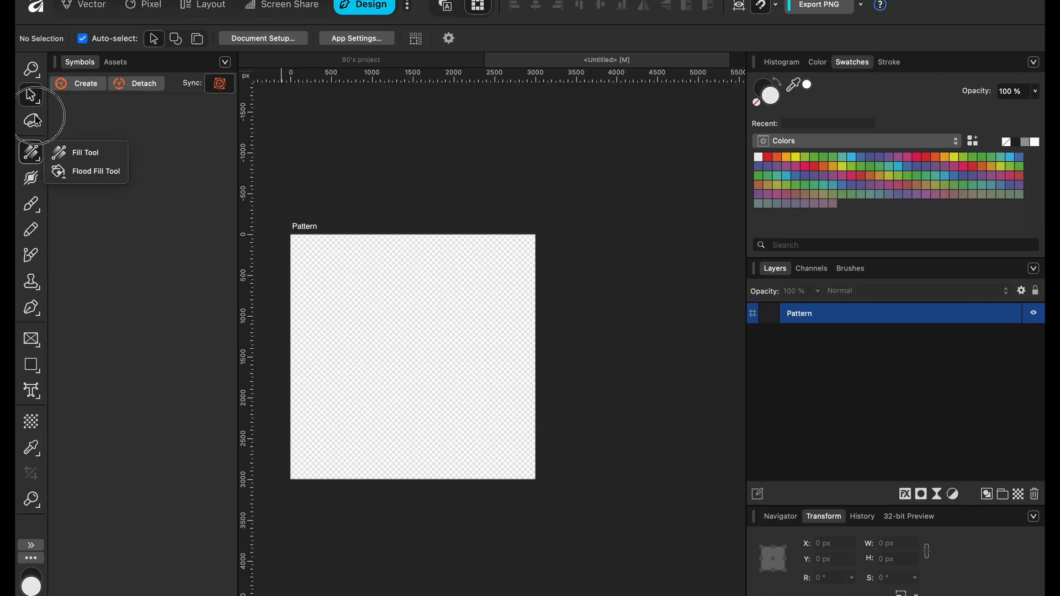
{"action": "left_click", "coordinate": [31, 559]}
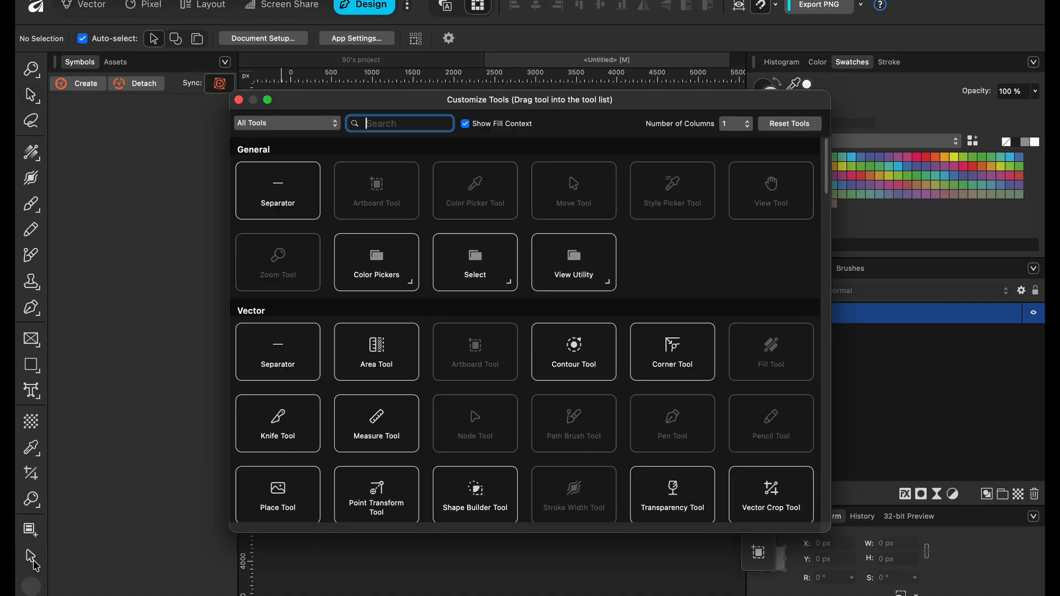
{"action": "mouse_move", "coordinate": [35, 160]}
{"action": "left_mouse_down"}
{"action": "mouse_move", "coordinate": [34, 116]}
{"action": "mouse_move", "coordinate": [37, 172]}
{"action": "mouse_move", "coordinate": [34, 163]}
{"action": "left_mouse_up"}
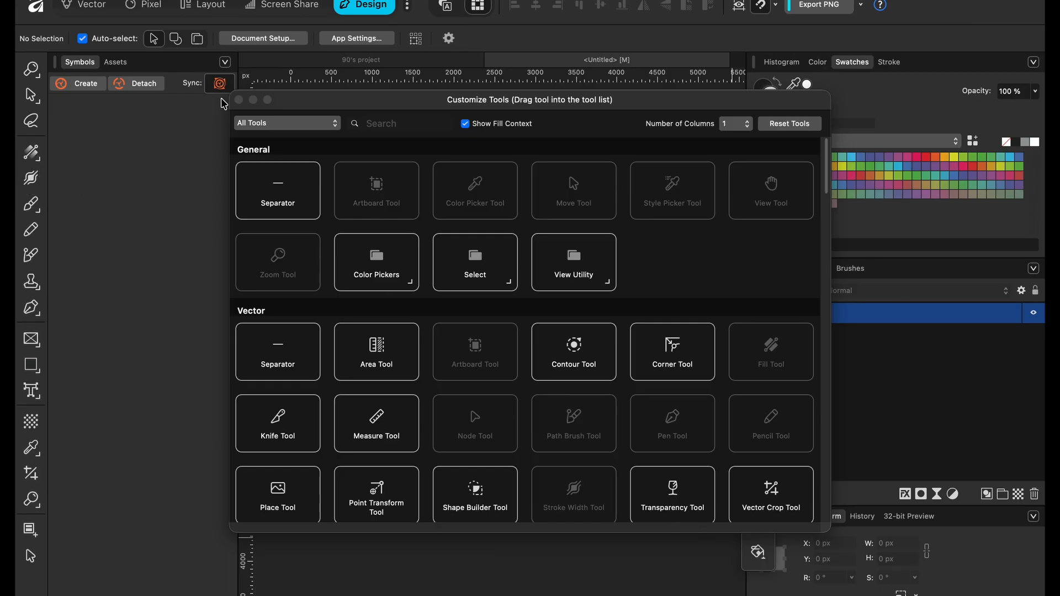
{"action": "left_click", "coordinate": [239, 100]}
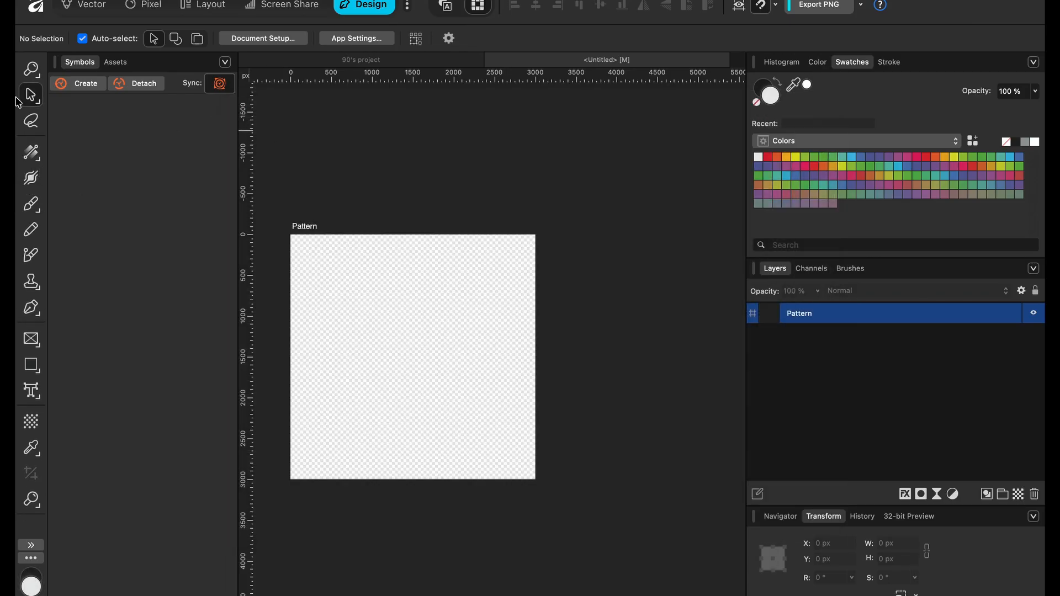
- Add a second artboard directly to the right of the Pattern artboard with the Artboard Tool
{"action": "left_click", "coordinate": [33, 99]}
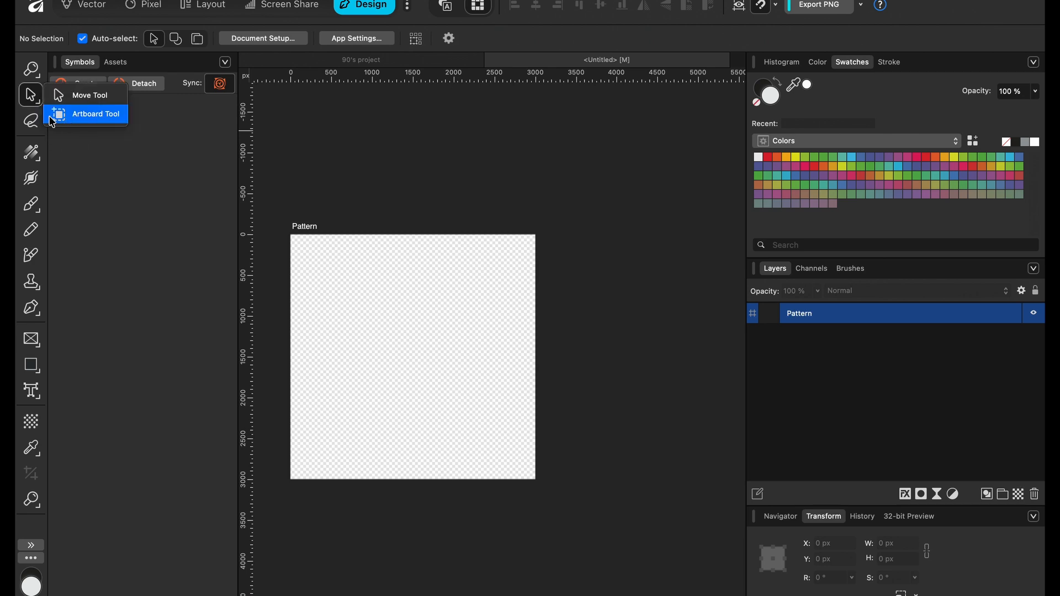
{"action": "left_click", "coordinate": [69, 122]}
{"action": "left_click", "coordinate": [548, 357]}
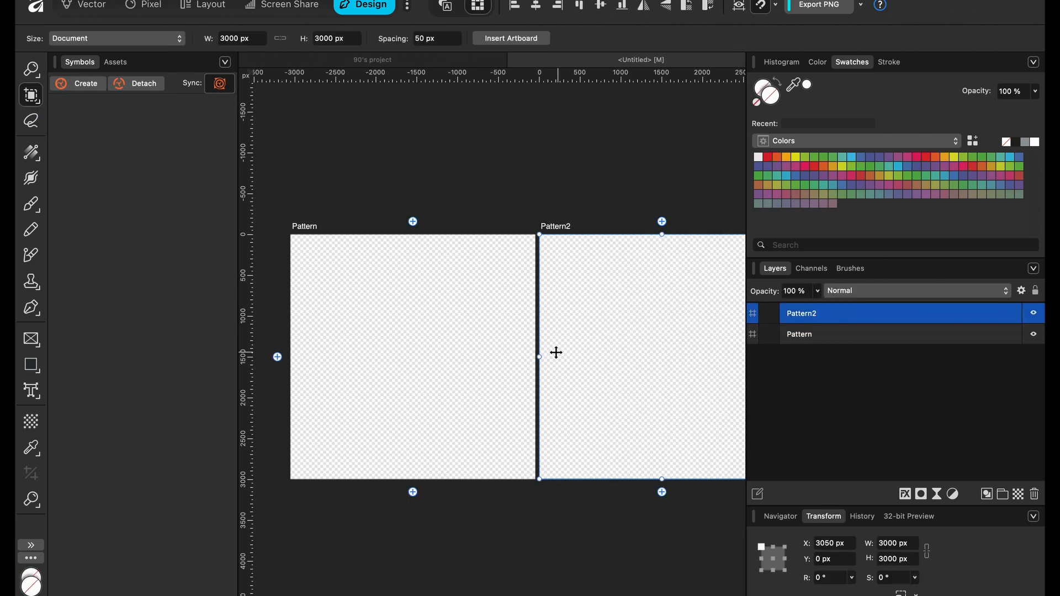
- Resize the Pattern2 artboard to 6000 × 6000 px and move it right to an X position of about 3384 px
{"action": "left_click", "coordinate": [903, 545]}
{"action": "type", "text": "6000"}
{"action": "key", "text": "Tab"}
{"action": "type", "text": "6000"}
{"action": "key", "text": "Tab"}
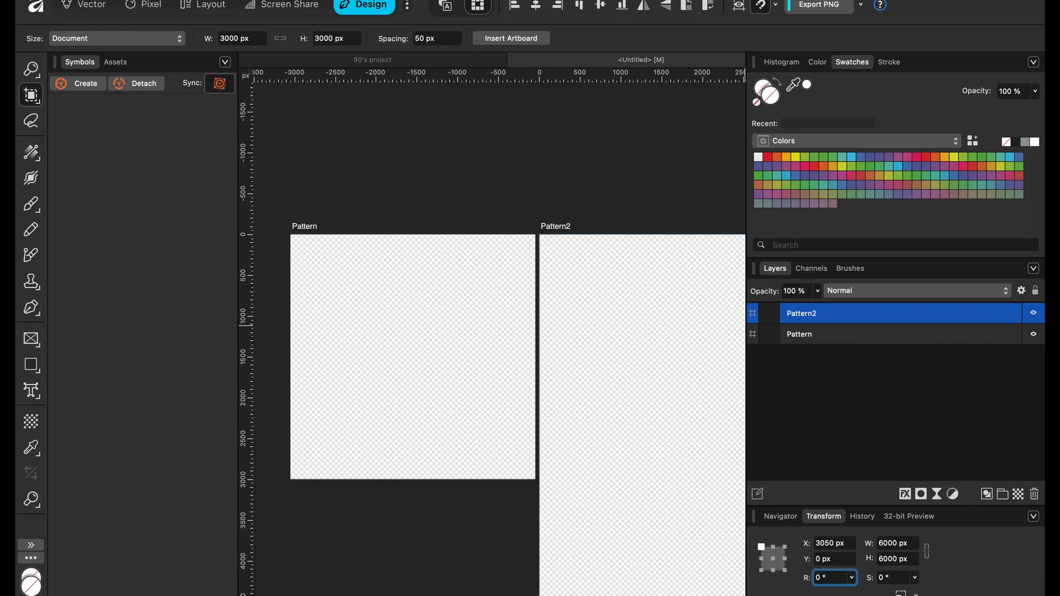
{"action": "scroll", "coordinate": [613, 567], "scroll_direction": "down", "scroll_amount": 5}
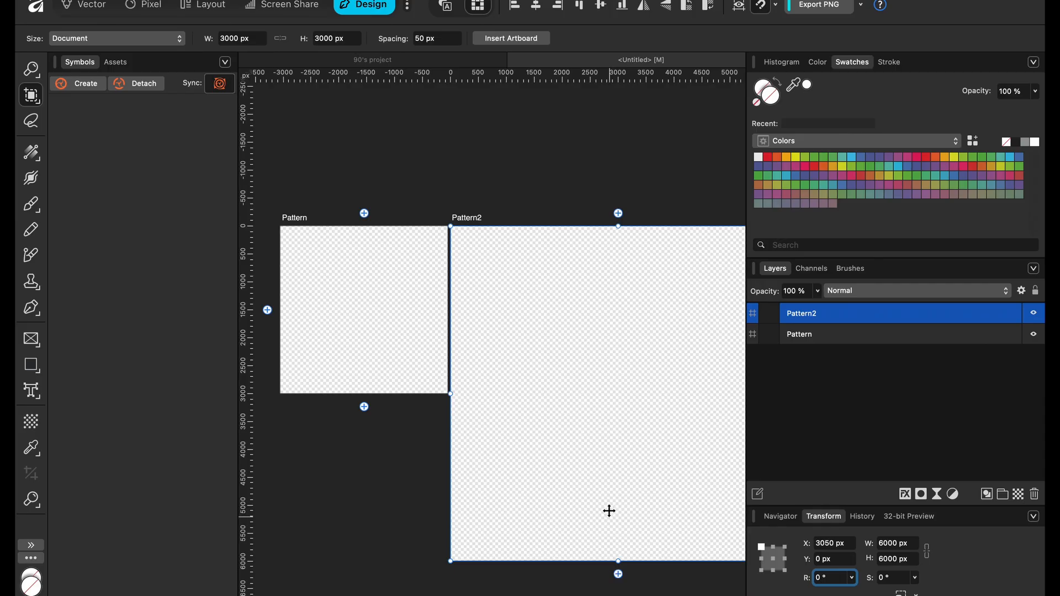
{"action": "left_click_drag", "start_coordinate": [608, 436], "coordinate": [626, 438]}
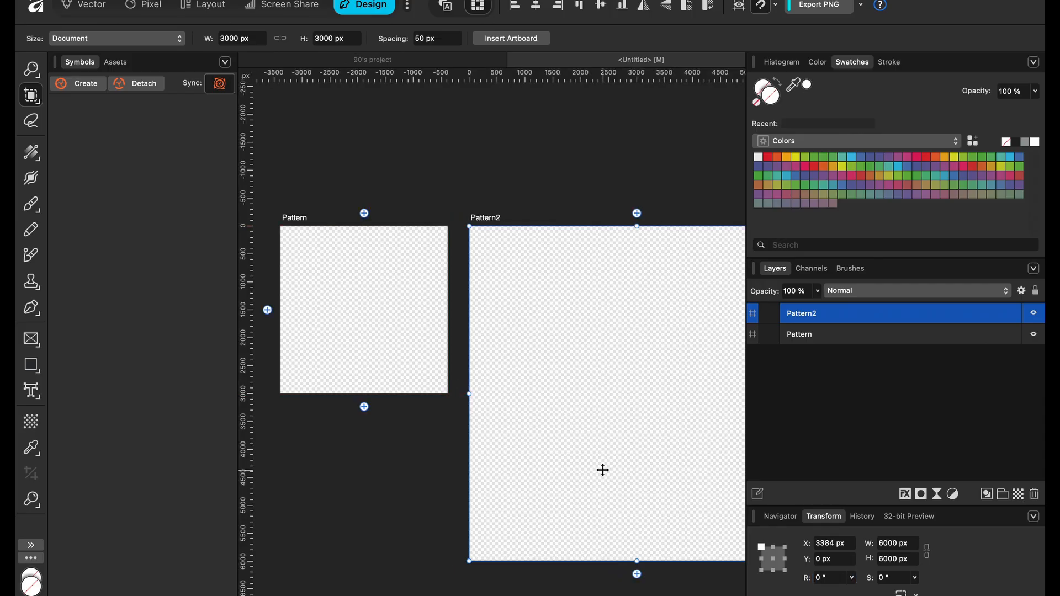
- Rename the Pattern2 artboard as Preview and place it below the Pattern artboard in the layer order
{"action": "double_click", "coordinate": [808, 314]}
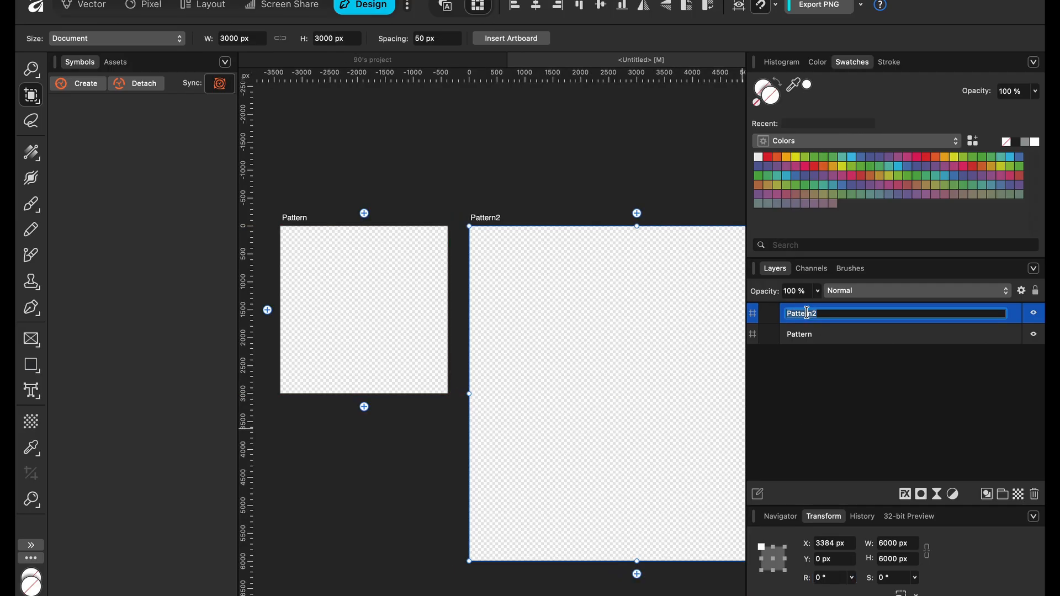
{"action": "type", "text": "Preview"}
{"action": "key", "text": "Return"}
{"action": "left_click_drag", "start_coordinate": [868, 319], "coordinate": [872, 373]}
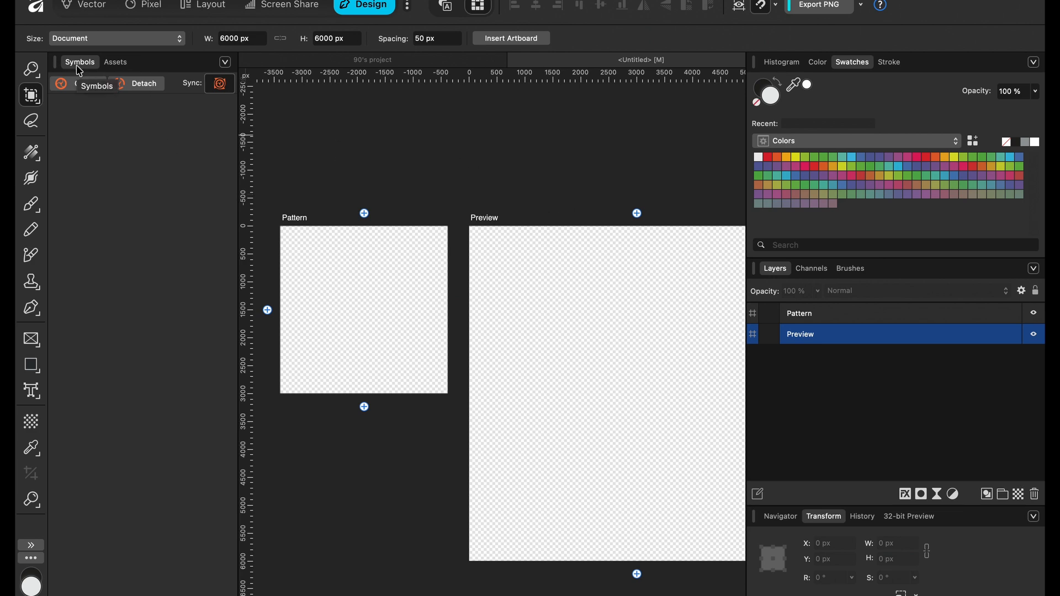
- Undock and close the Symbols panel, reopen it from the Vector group, and dock it beside Assets
{"action": "left_click_drag", "start_coordinate": [80, 60], "coordinate": [210, 185]}
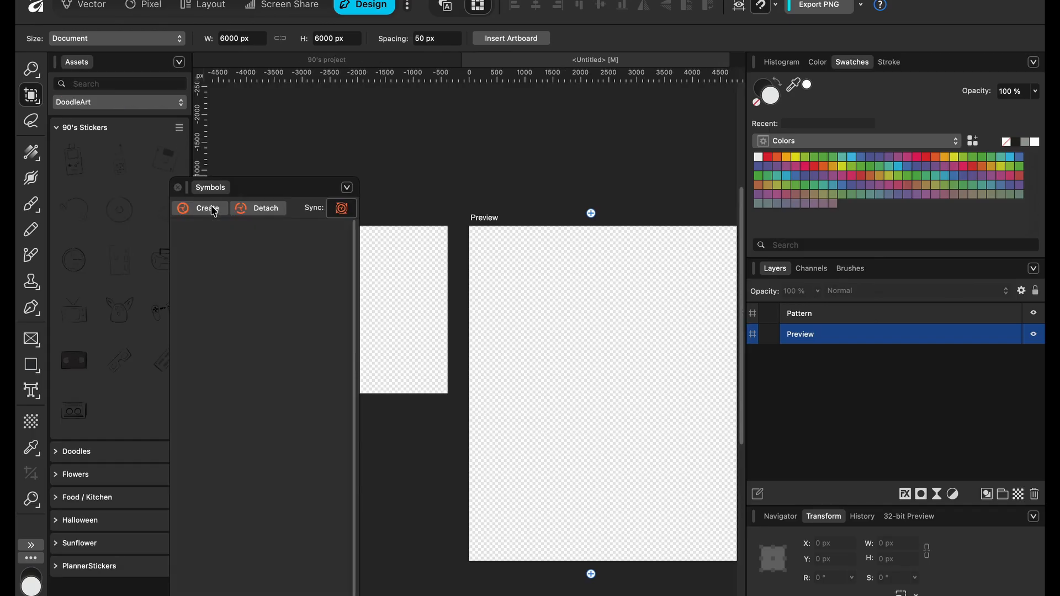
{"action": "left_click", "coordinate": [176, 189]}
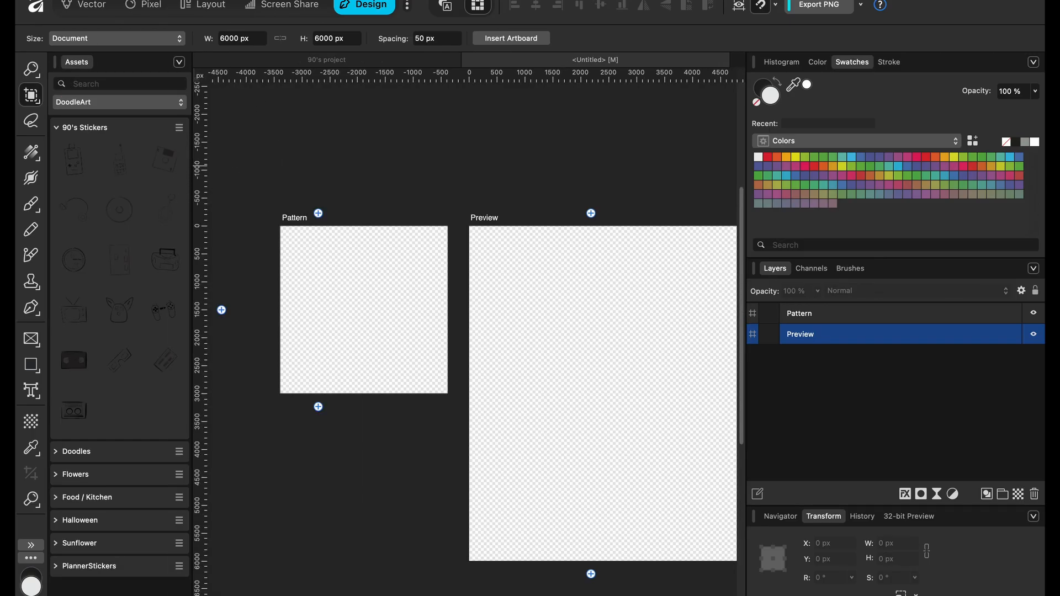
{"action": "left_click", "coordinate": [409, 2]}
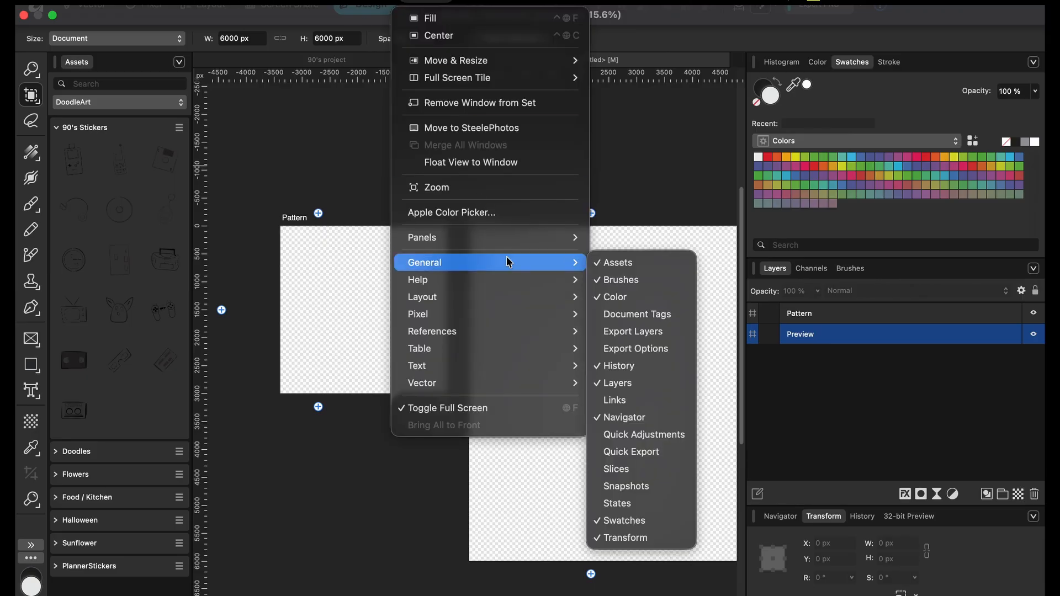
{"action": "mouse_move", "coordinate": [518, 390]}
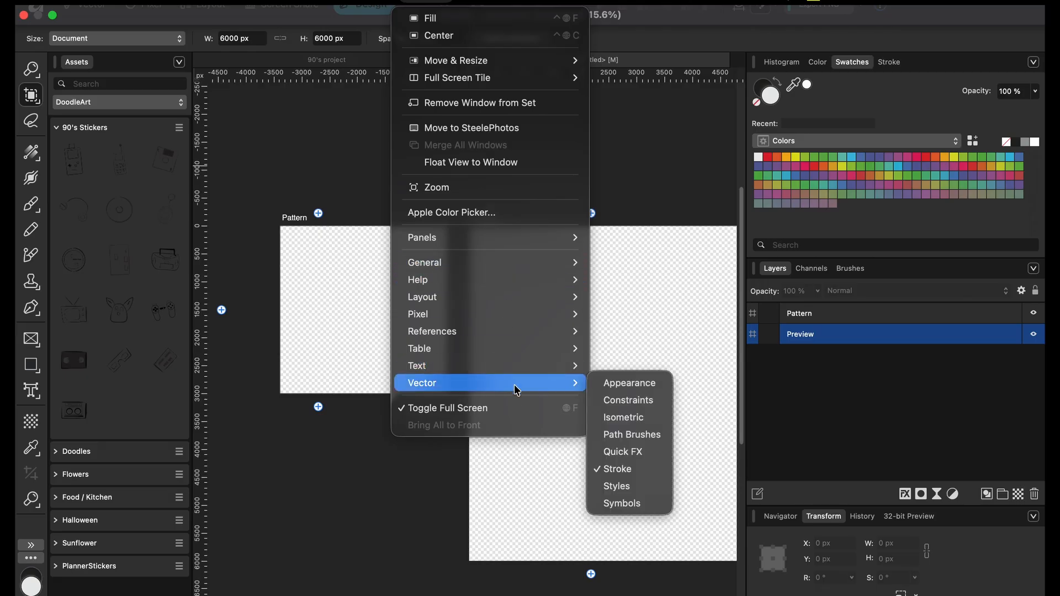
{"action": "left_click", "coordinate": [612, 502]}
{"action": "left_click_drag", "start_coordinate": [208, 188], "coordinate": [151, 60]}
{"action": "left_click", "coordinate": [144, 61]}
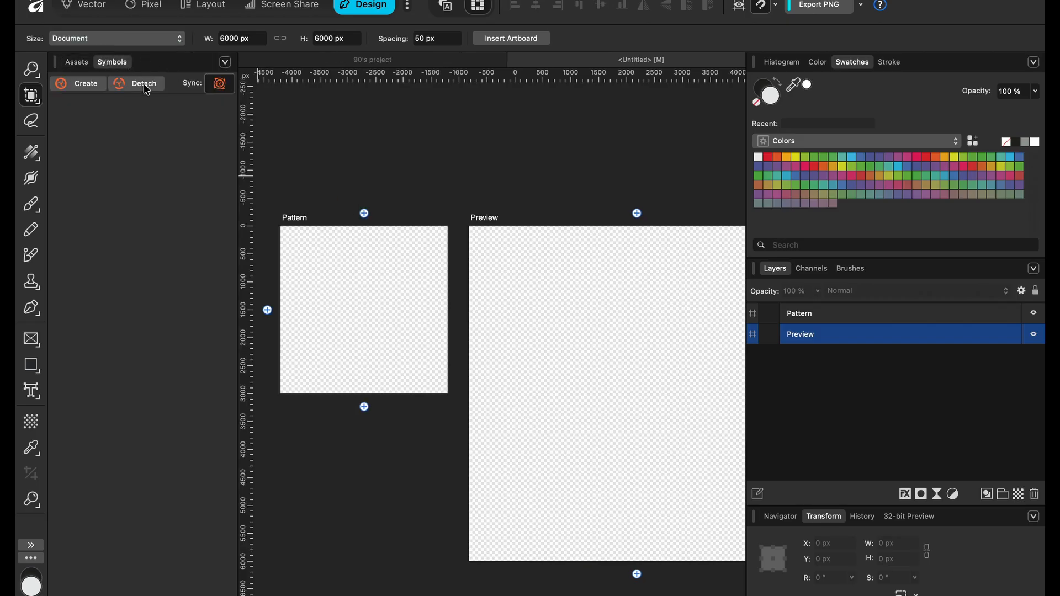
- Draw a 3000 × 3000 px rectangle covering the Pattern artboard and fill it with beige D5CBBD
{"action": "left_click", "coordinate": [39, 373]}
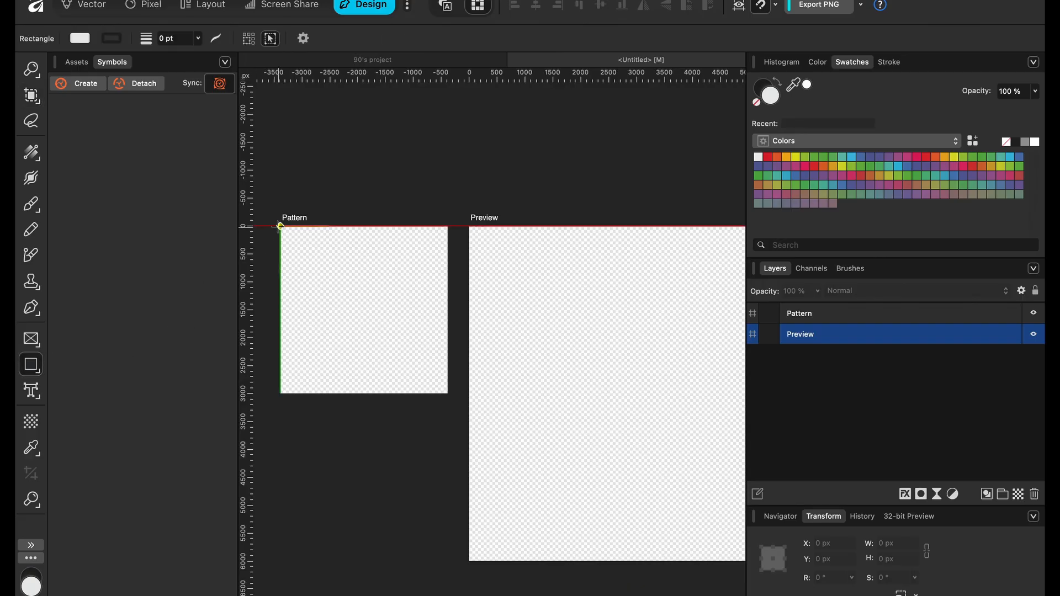
{"action": "mouse_move", "coordinate": [281, 226]}
{"action": "left_mouse_down"}
{"action": "mouse_move", "coordinate": [346, 314]}
{"action": "mouse_move", "coordinate": [447, 393]}
{"action": "left_mouse_up"}
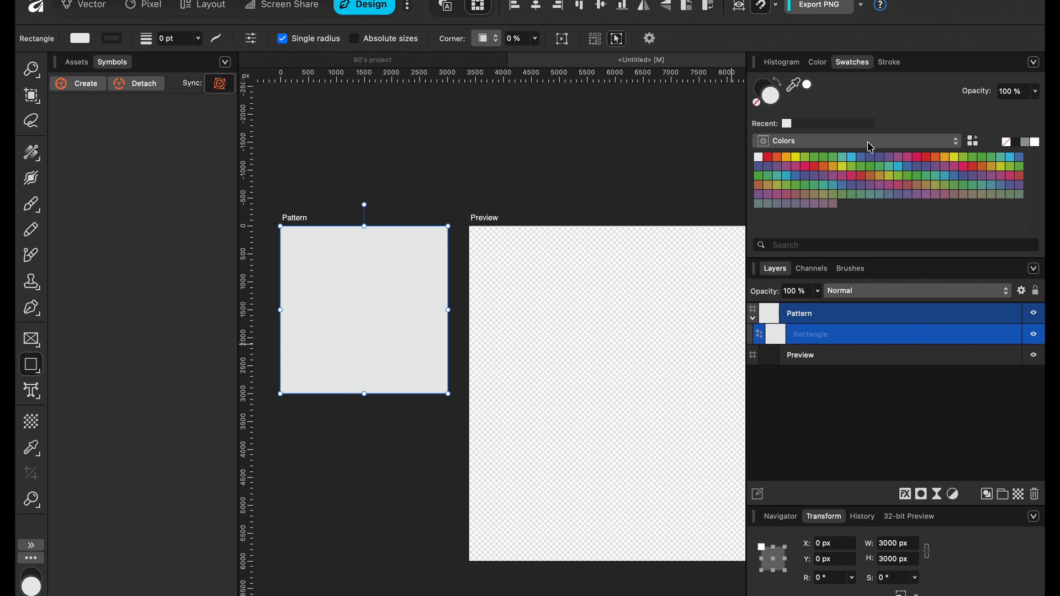
{"action": "double_click", "coordinate": [772, 103]}
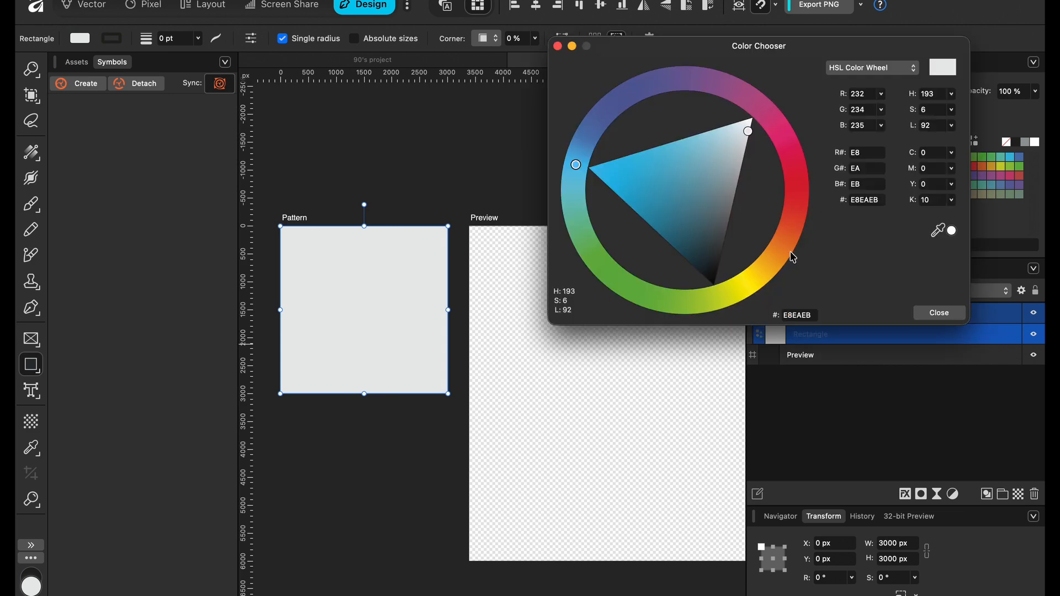
{"action": "mouse_move", "coordinate": [793, 256]}
{"action": "left_mouse_down"}
{"action": "mouse_move", "coordinate": [767, 255]}
{"action": "mouse_move", "coordinate": [780, 257]}
{"action": "left_mouse_up"}
{"action": "left_click_drag", "start_coordinate": [684, 155], "coordinate": [629, 214]}
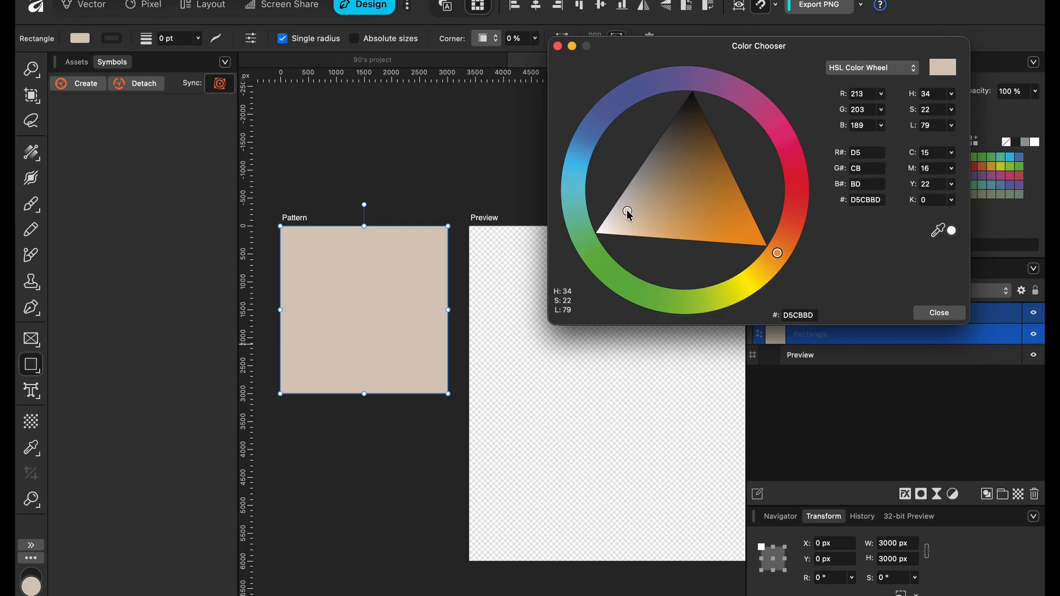
{"action": "left_click", "coordinate": [946, 313]}
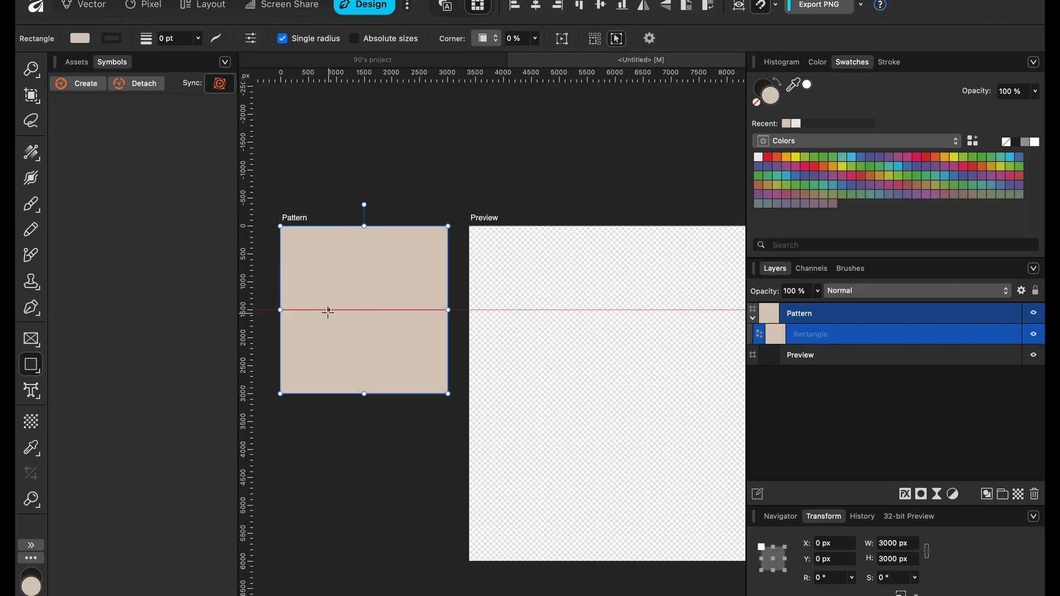
- Create a symbol from the beige rectangle and place an instance in the upper-left quadrant of the Preview artboard
{"action": "left_click", "coordinate": [85, 84]}
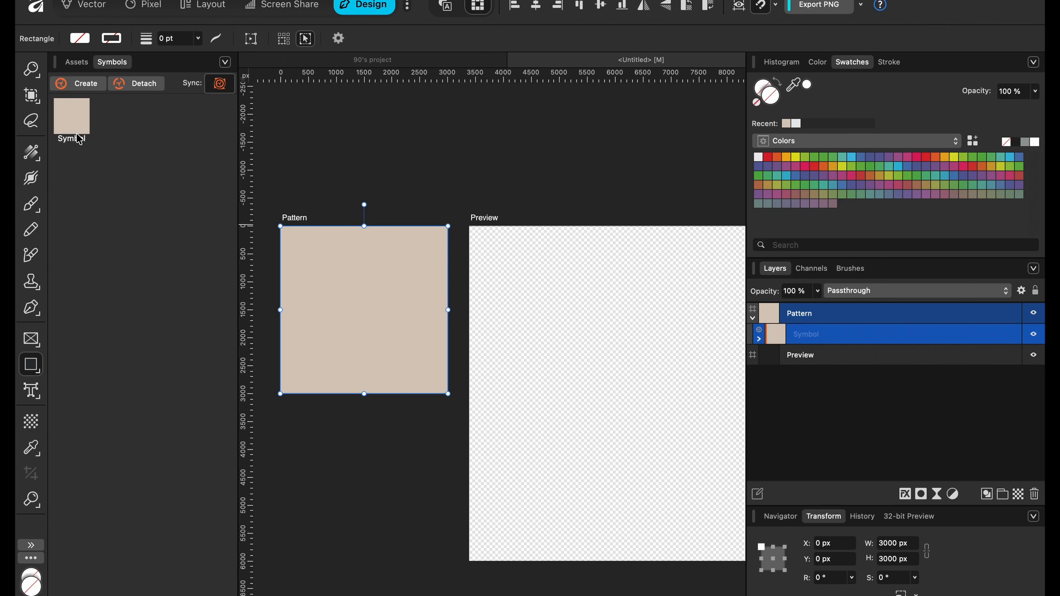
{"action": "left_click", "coordinate": [800, 357]}
{"action": "left_click_drag", "start_coordinate": [71, 119], "coordinate": [555, 311]}
{"action": "scroll", "coordinate": [554, 311], "scroll_direction": "right", "scroll_amount": 4}
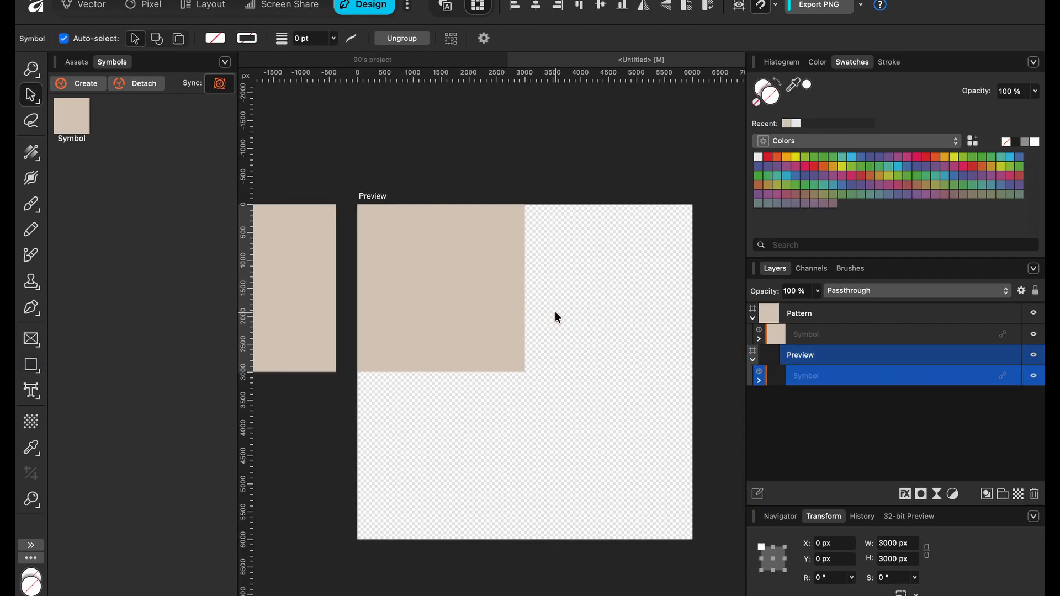
- Duplicate the symbol into the upper-right quadrant of the Preview artboard and again into the lower-right quadrant at X 3000, Y 3000 px
{"action": "left_click_drag", "start_coordinate": [394, 263], "coordinate": [559, 289]}
{"action": "key", "text": "super+j"}
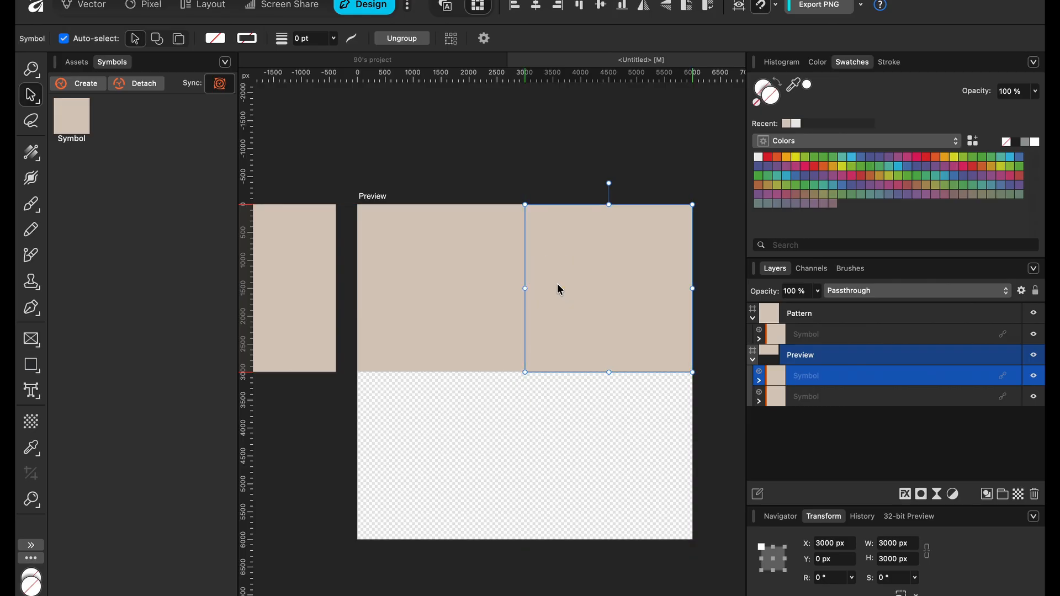
{"action": "key", "text": "super+j"}
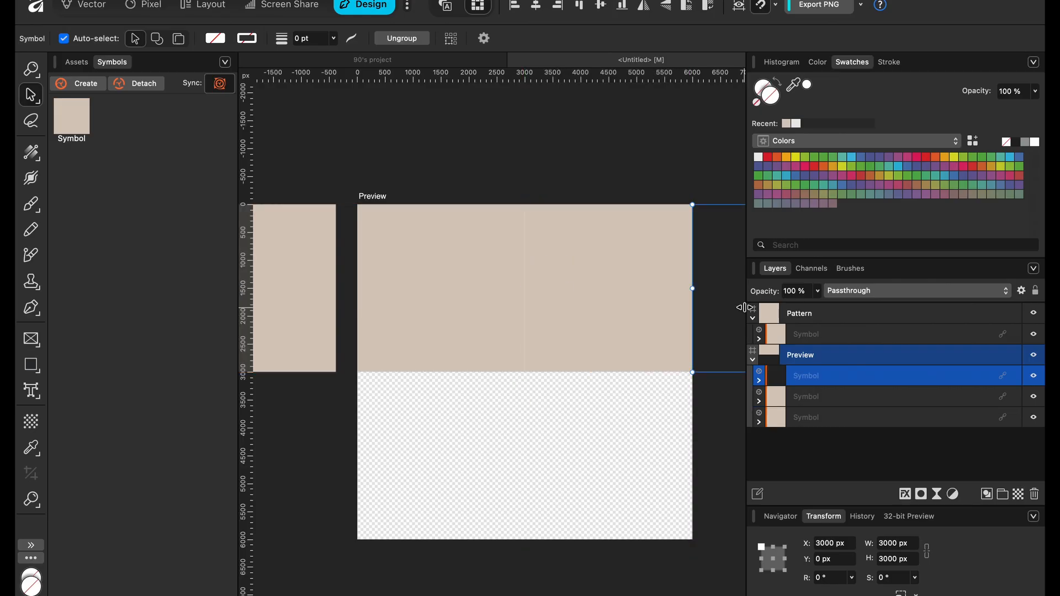
{"action": "left_click_drag", "start_coordinate": [732, 311], "coordinate": [569, 479]}
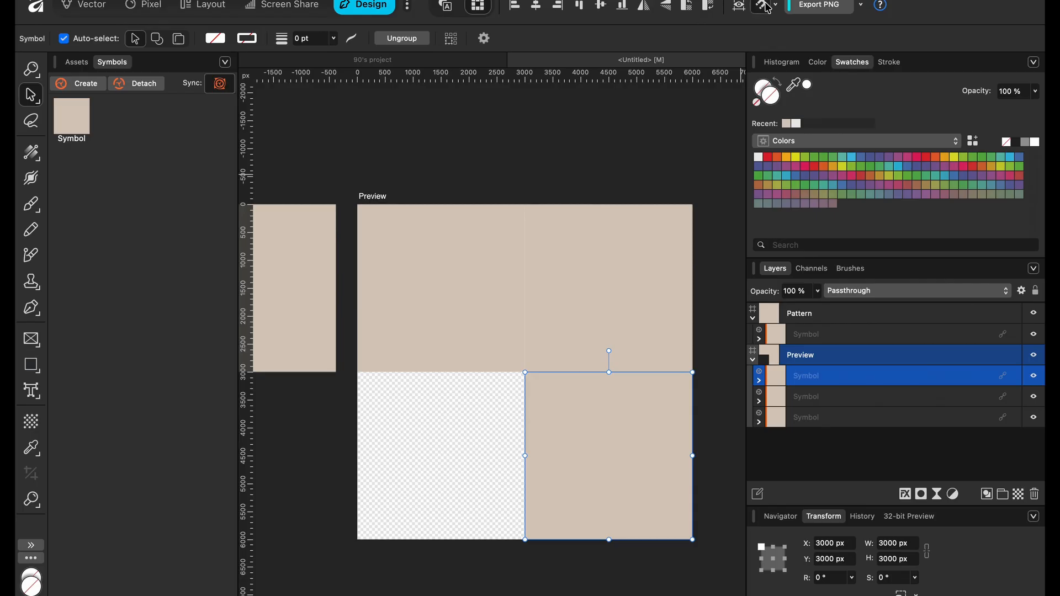
{"action": "key", "text": "super+j"}
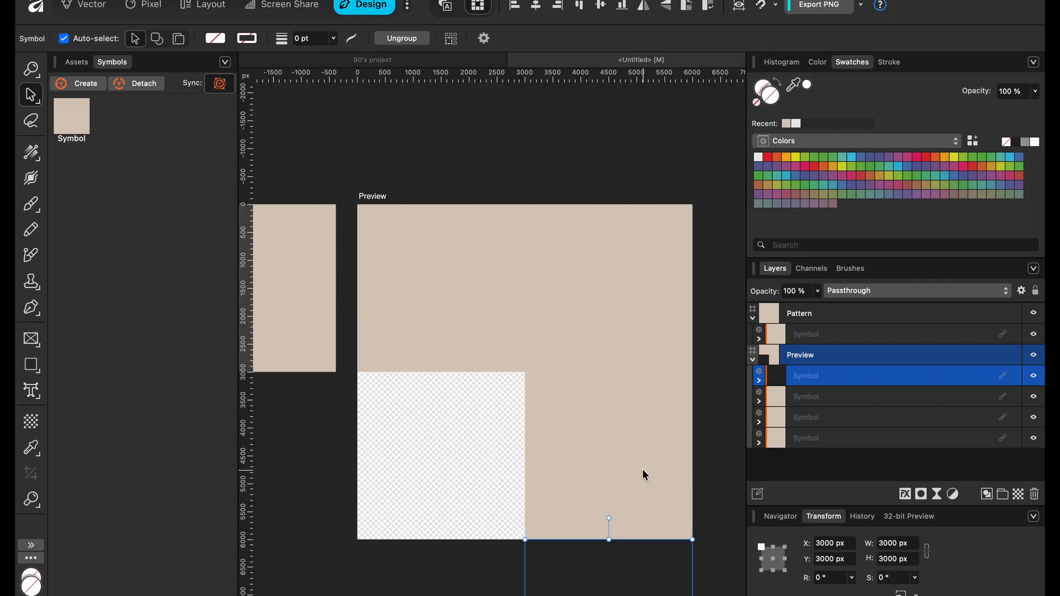
{"action": "left_click_drag", "start_coordinate": [627, 568], "coordinate": [457, 412]}
{"action": "key", "text": "Delete"}
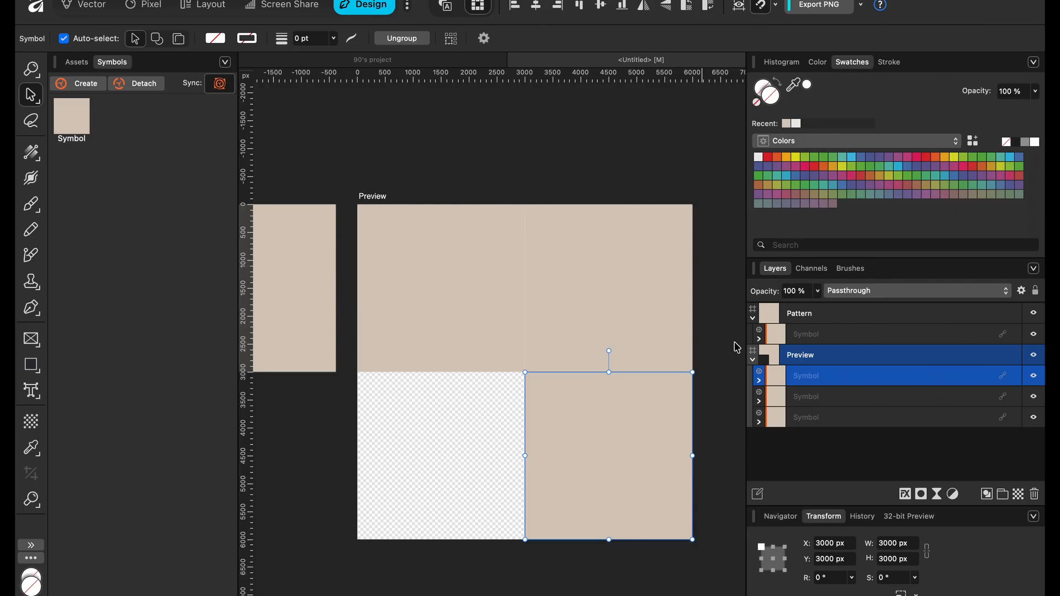
- Duplicate the lower-right symbol into the Preview artboard's lower-left quadrant at X 0, Y 3000 px, and collapse the Preview layer
{"action": "key", "text": "super+j"}
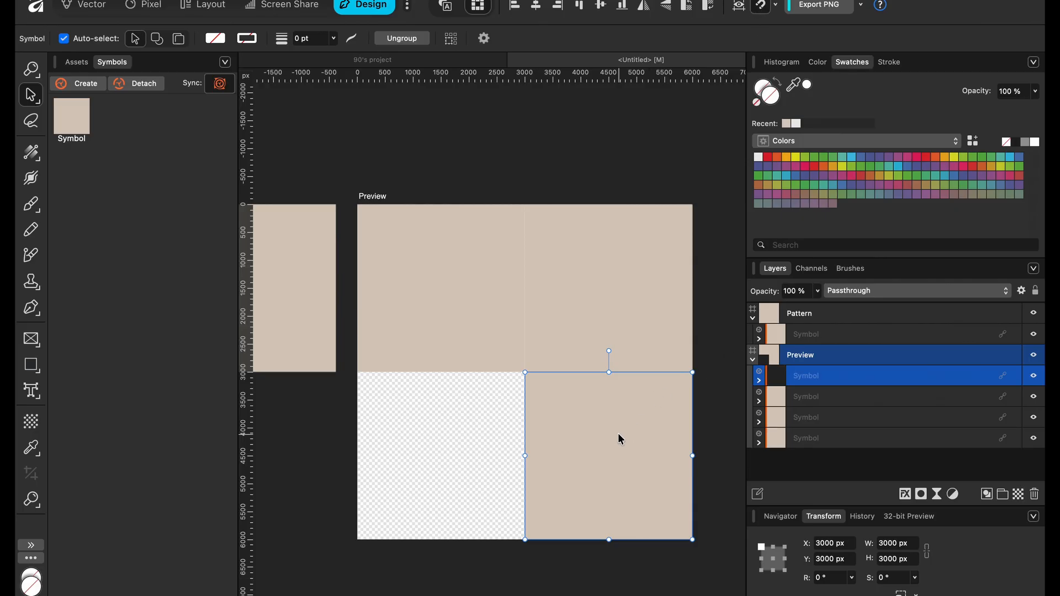
{"action": "left_click_drag", "start_coordinate": [618, 435], "coordinate": [449, 437]}
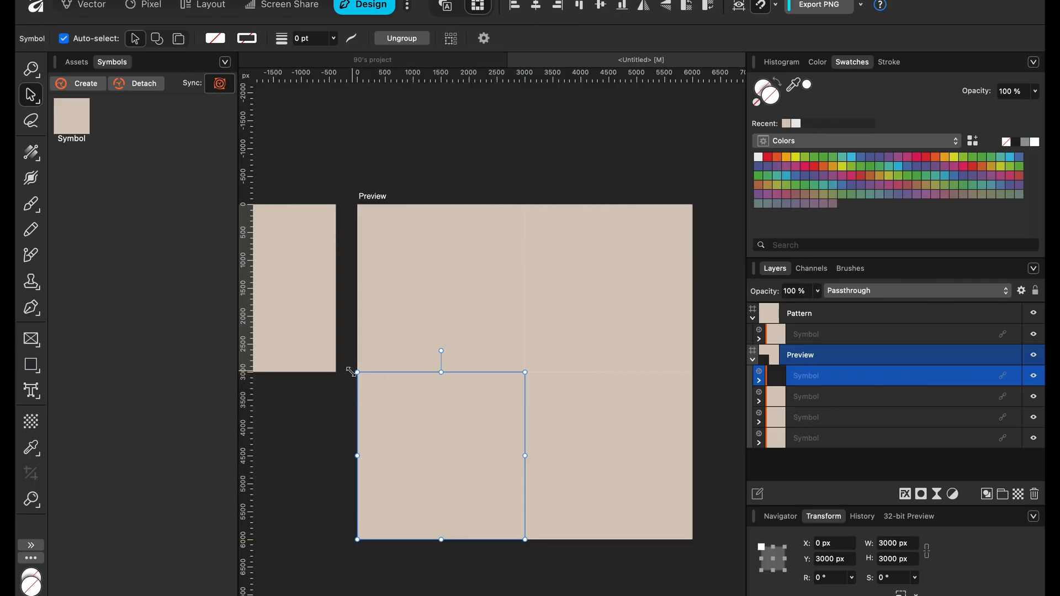
{"action": "left_click", "coordinate": [752, 359]}
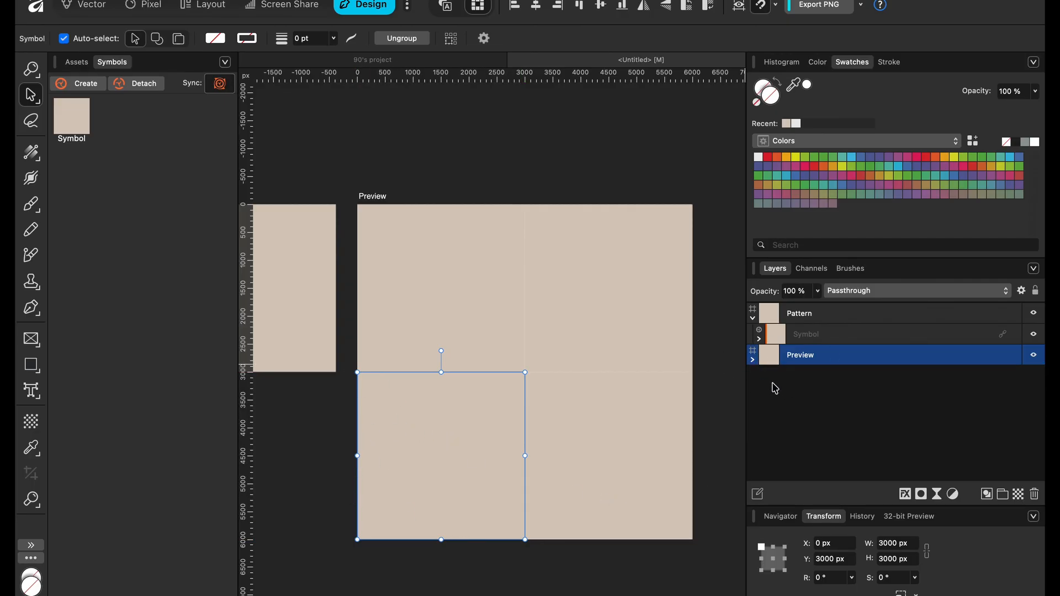
- Draw a heart about 707 × 530 px inside the Pattern artboard's symbol, above its rectangle, and fill it red
{"action": "left_click", "coordinate": [829, 338]}
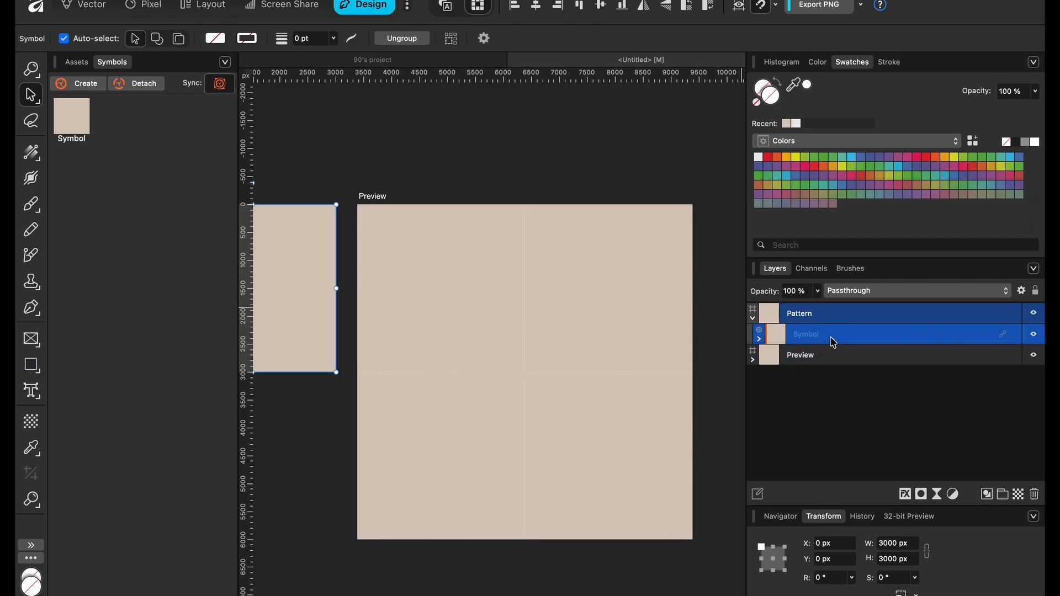
{"action": "scroll", "coordinate": [426, 302], "scroll_direction": "left", "scroll_amount": 3}
{"action": "left_click", "coordinate": [759, 338]}
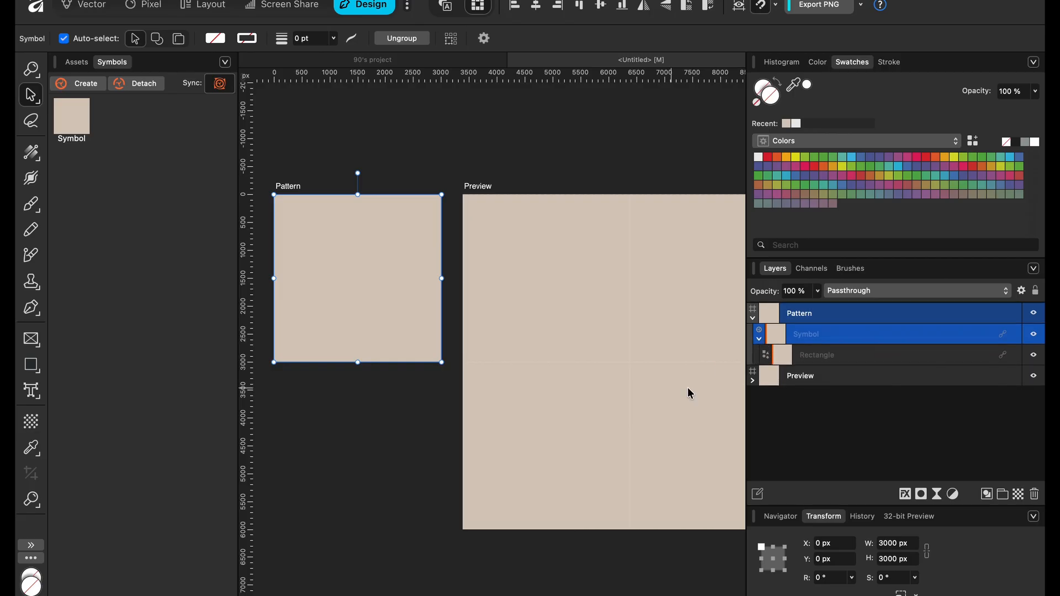
{"action": "left_click", "coordinate": [854, 364]}
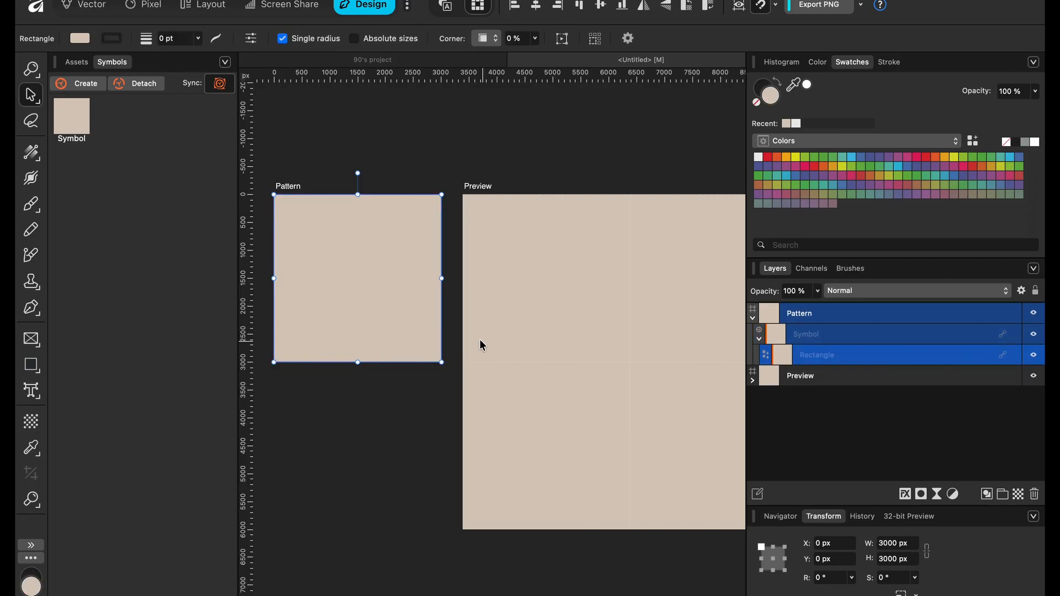
{"action": "scroll", "coordinate": [480, 342], "scroll_direction": "left", "scroll_amount": 2}
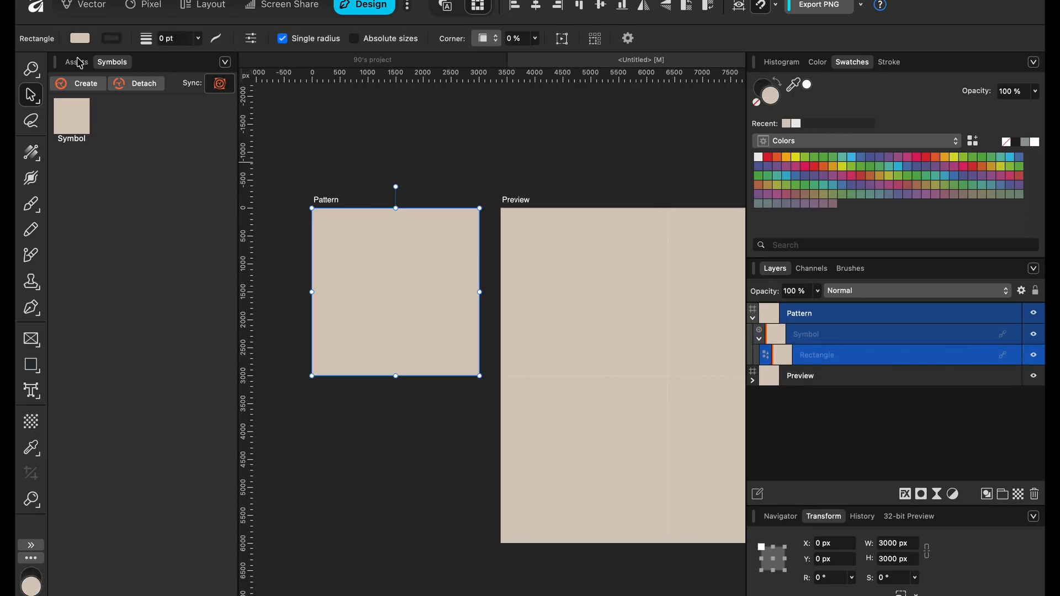
{"action": "left_click", "coordinate": [38, 372]}
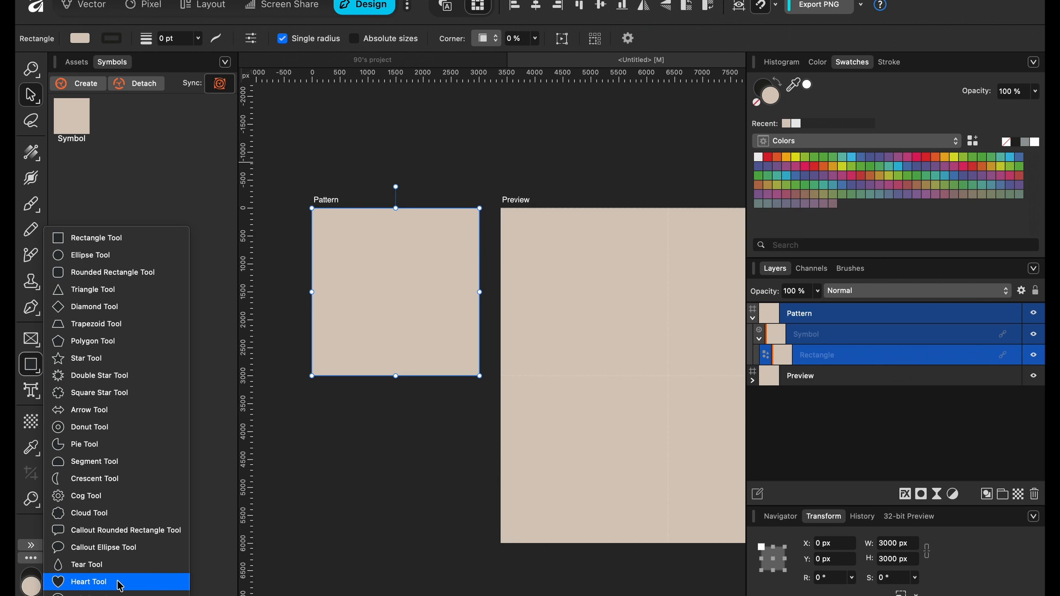
{"action": "left_click", "coordinate": [88, 582]}
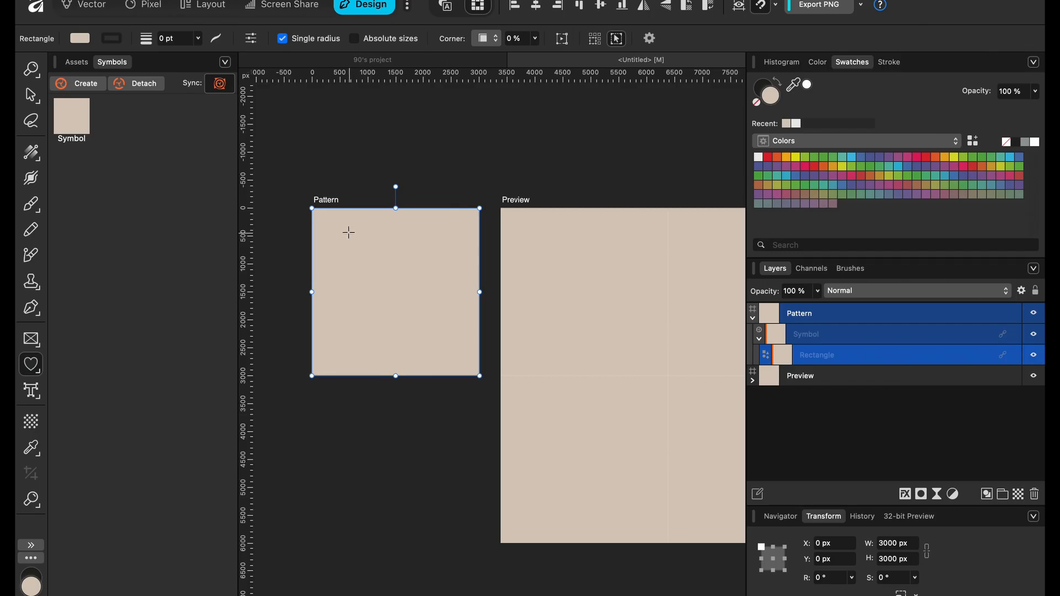
{"action": "left_click_drag", "start_coordinate": [348, 233], "coordinate": [382, 277]}
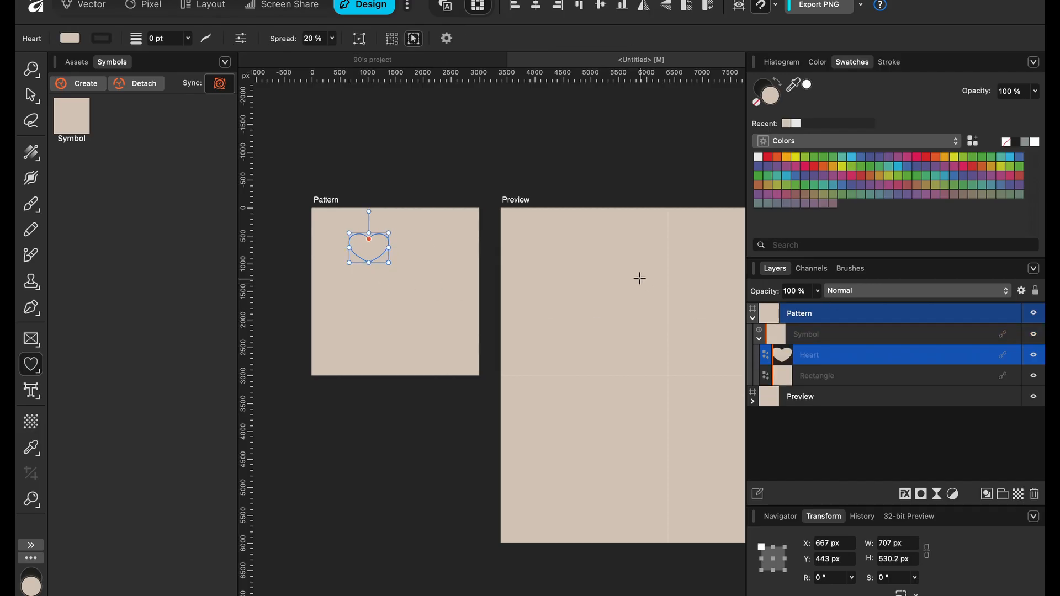
{"action": "left_click", "coordinate": [767, 157]}
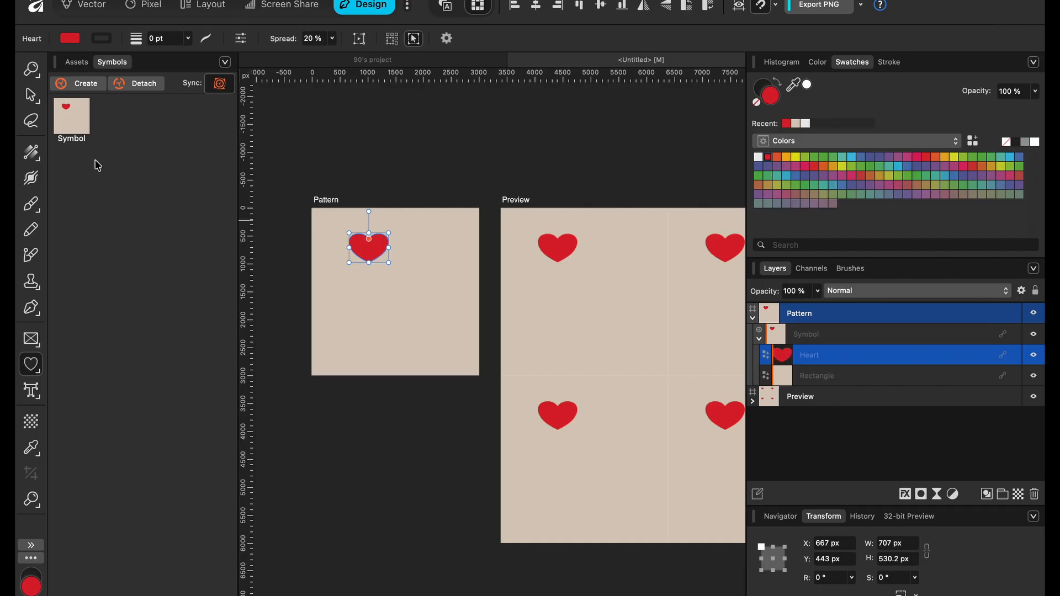
- Move the heart left to an X position of about 189 px, and take it out of the symbol and back in
{"action": "left_click", "coordinate": [30, 95]}
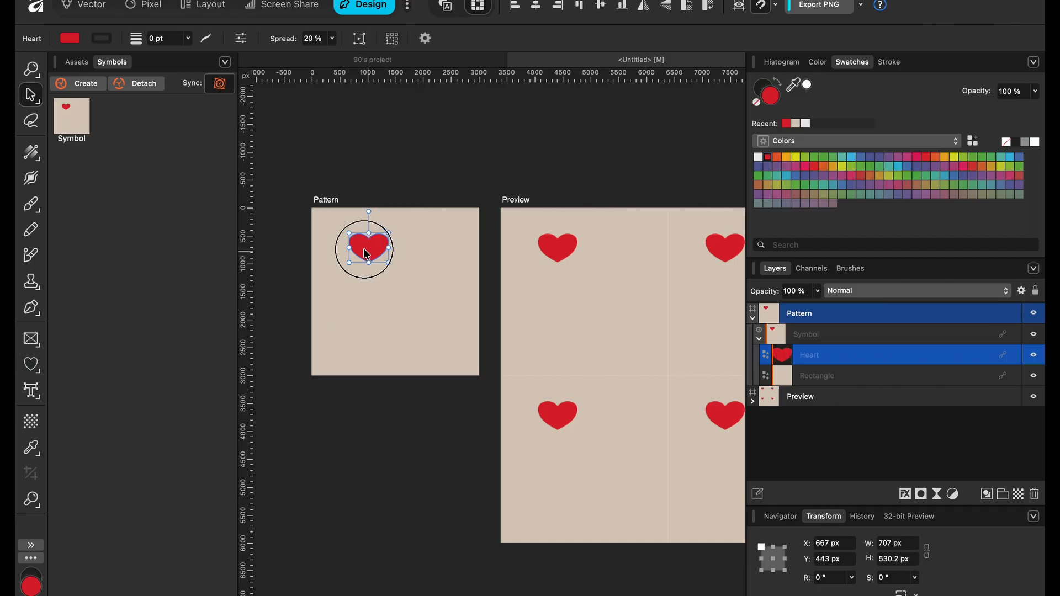
{"action": "left_click_drag", "start_coordinate": [364, 253], "coordinate": [338, 253]}
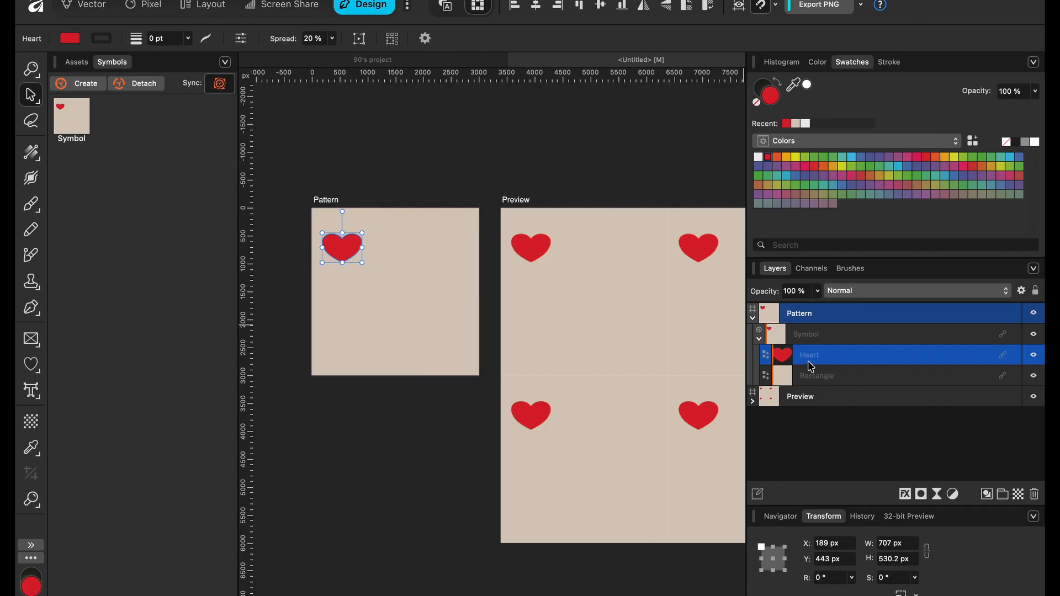
{"action": "left_click_drag", "start_coordinate": [840, 359], "coordinate": [847, 326]}
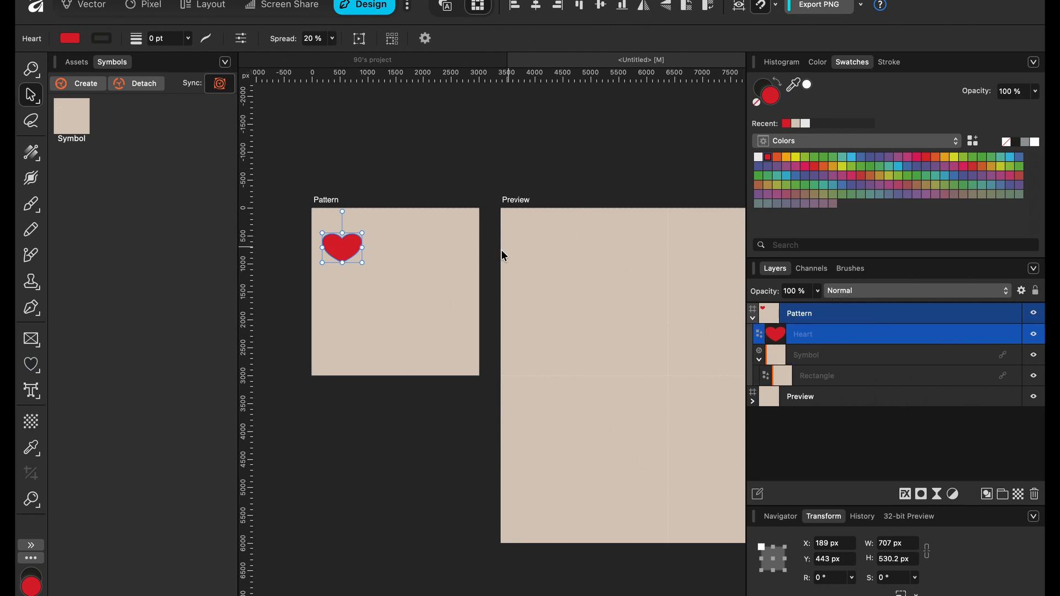
{"action": "left_click_drag", "start_coordinate": [827, 339], "coordinate": [831, 362]}
- Enlarge the heart to about 1654 × 1240 px and move it over the Pattern artboard's upper-left corner, at about X -827, Y -475 px
{"action": "left_click_drag", "start_coordinate": [353, 251], "coordinate": [429, 301]}
{"action": "scroll", "coordinate": [409, 302], "scroll_direction": "right", "scroll_amount": 3}
{"action": "scroll", "coordinate": [410, 302], "scroll_direction": "down", "scroll_amount": 2}
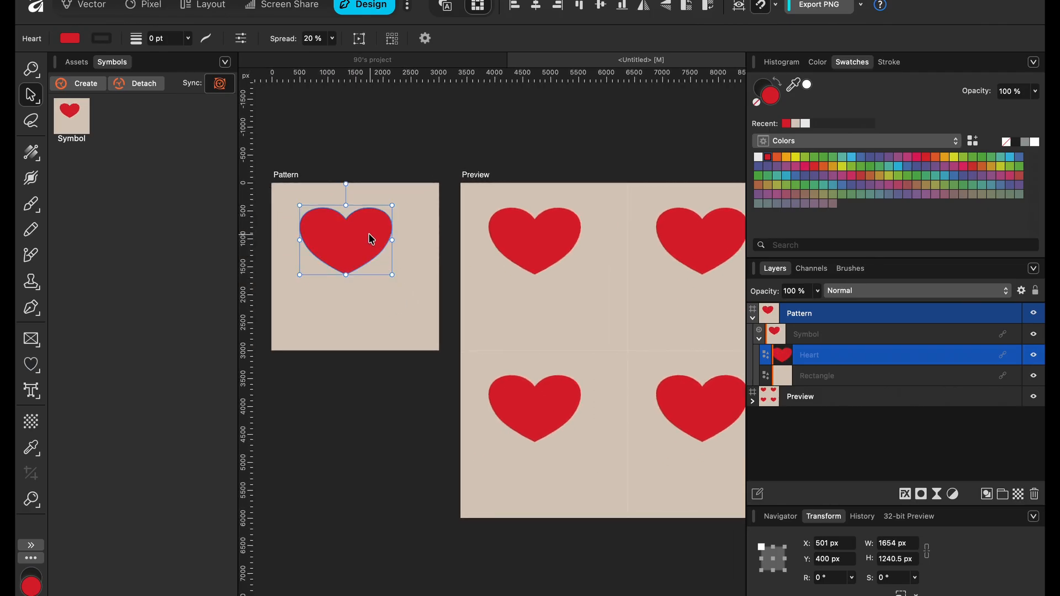
{"action": "left_click_drag", "start_coordinate": [371, 239], "coordinate": [279, 197]}
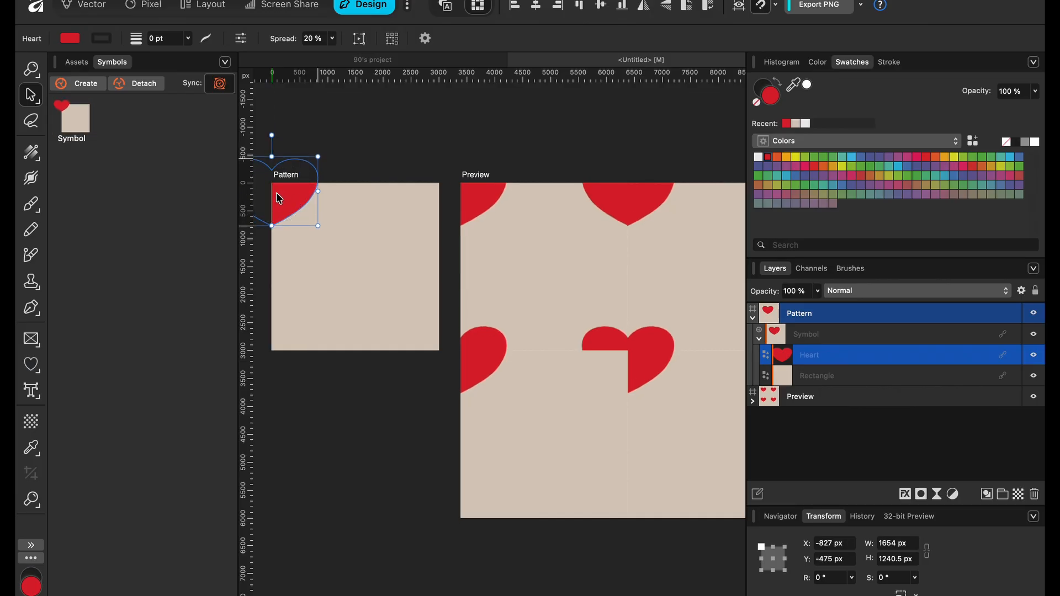
- Duplicate the heart inside the symbol and move the copy over the Pattern artboard's upper-right corner at X 2173, Y -475 px
{"action": "scroll", "coordinate": [276, 191], "scroll_direction": "left", "scroll_amount": 3}
{"action": "key", "text": "super+j"}
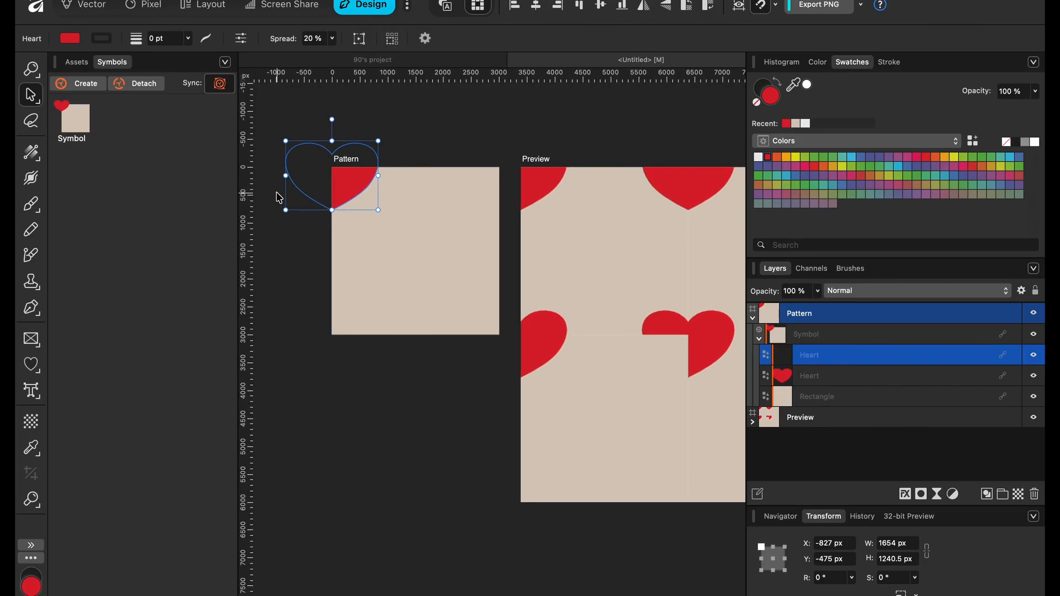
{"action": "left_click", "coordinate": [340, 186]}
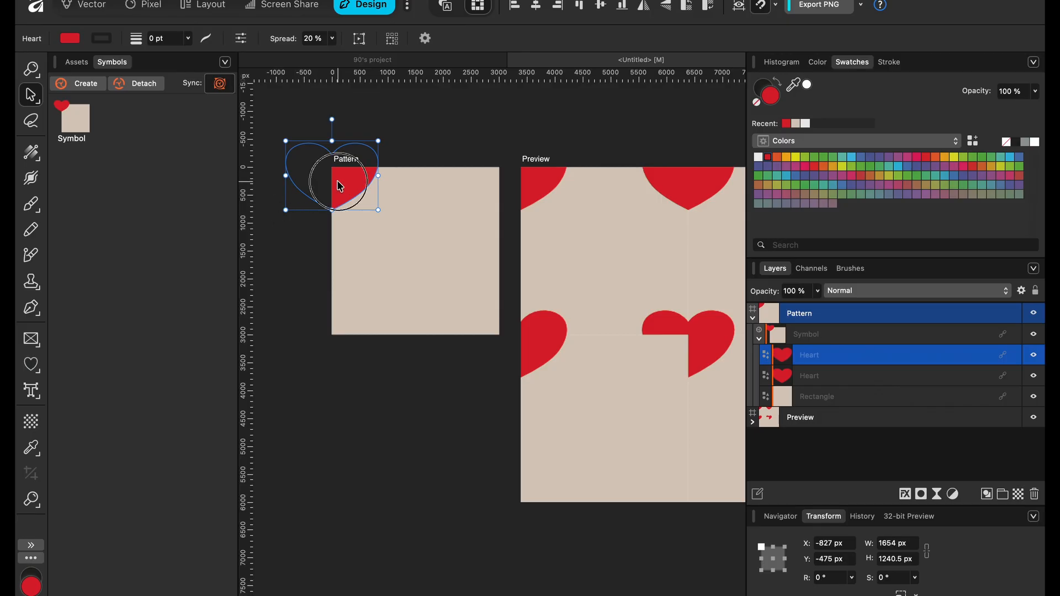
{"action": "left_click_drag", "start_coordinate": [340, 186], "coordinate": [508, 189]}
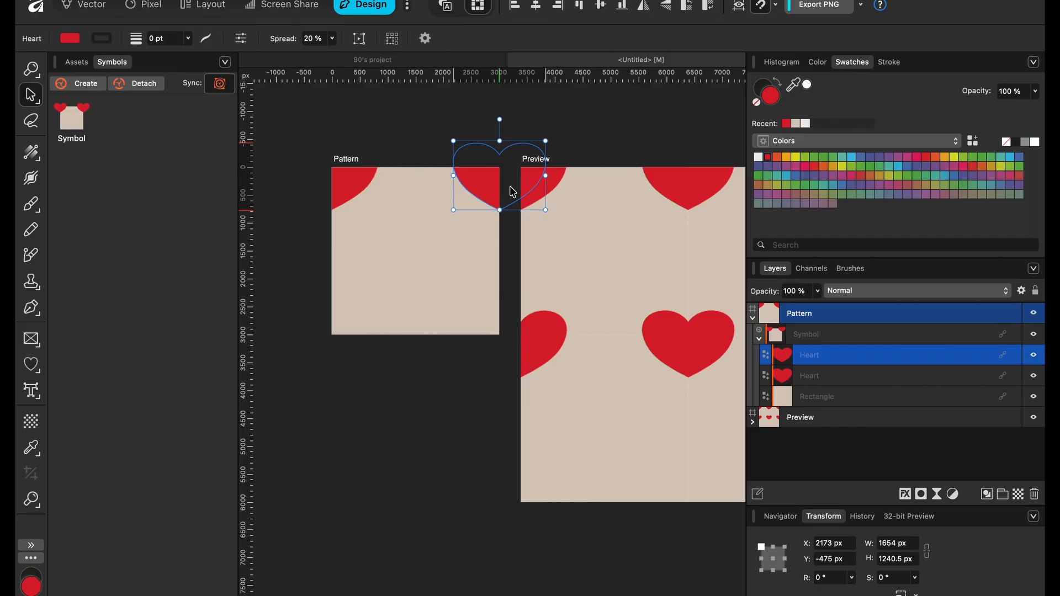
{"action": "scroll", "coordinate": [460, 469], "scroll_direction": "right", "scroll_amount": 1}
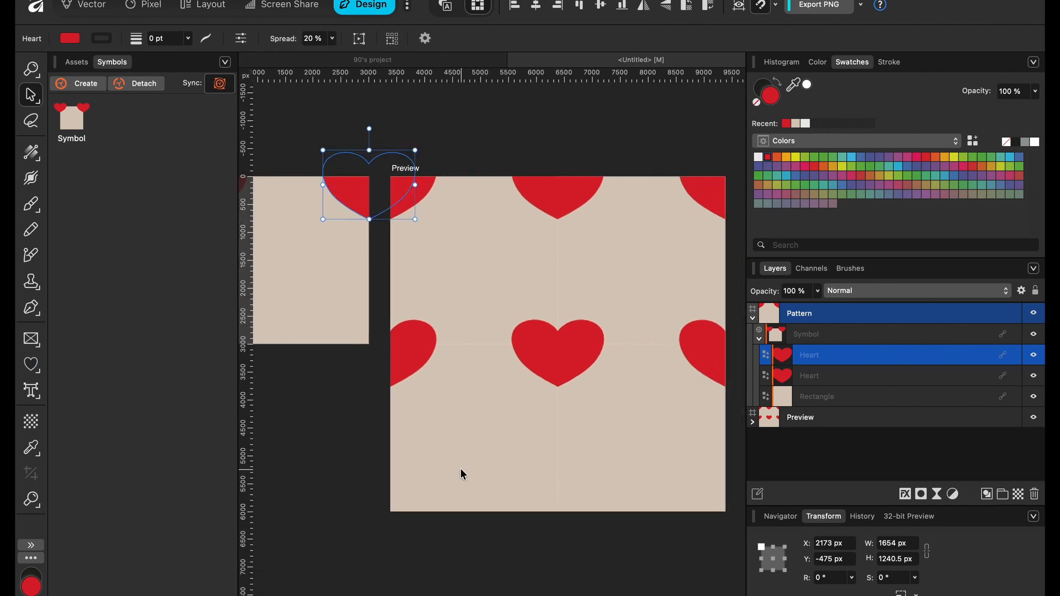
- Delete both hearts from the Pattern artboard's symbol, keeping only its rectangle
{"action": "scroll", "coordinate": [460, 469], "scroll_direction": "left", "scroll_amount": 4}
{"action": "scroll", "coordinate": [460, 469], "scroll_direction": "down", "scroll_amount": 2}
{"action": "scroll", "coordinate": [460, 469], "scroll_direction": "right", "scroll_amount": 1}
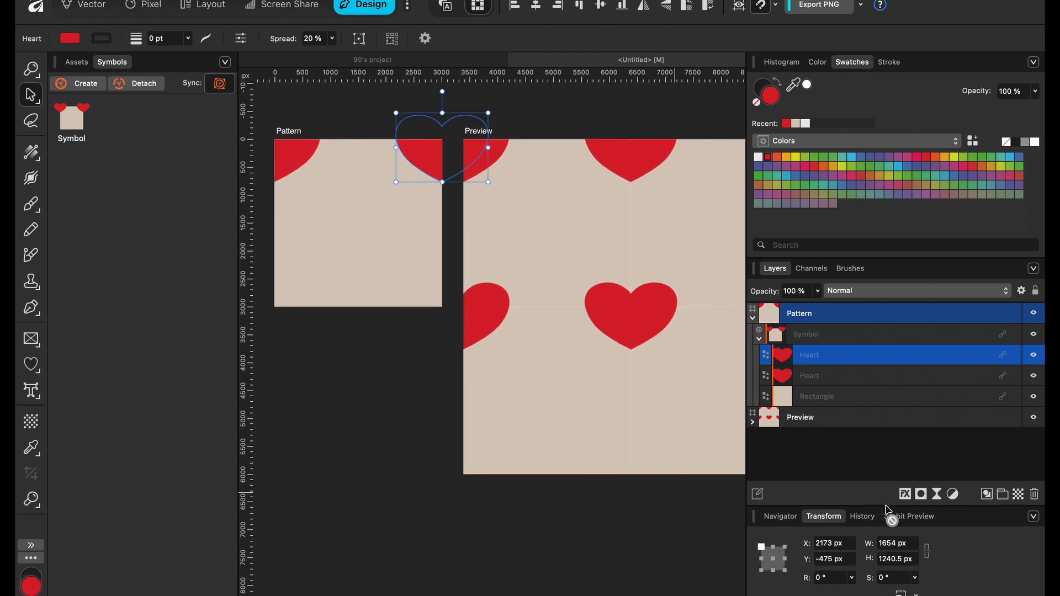
{"action": "left_click", "coordinate": [909, 381], "text": "shift"}
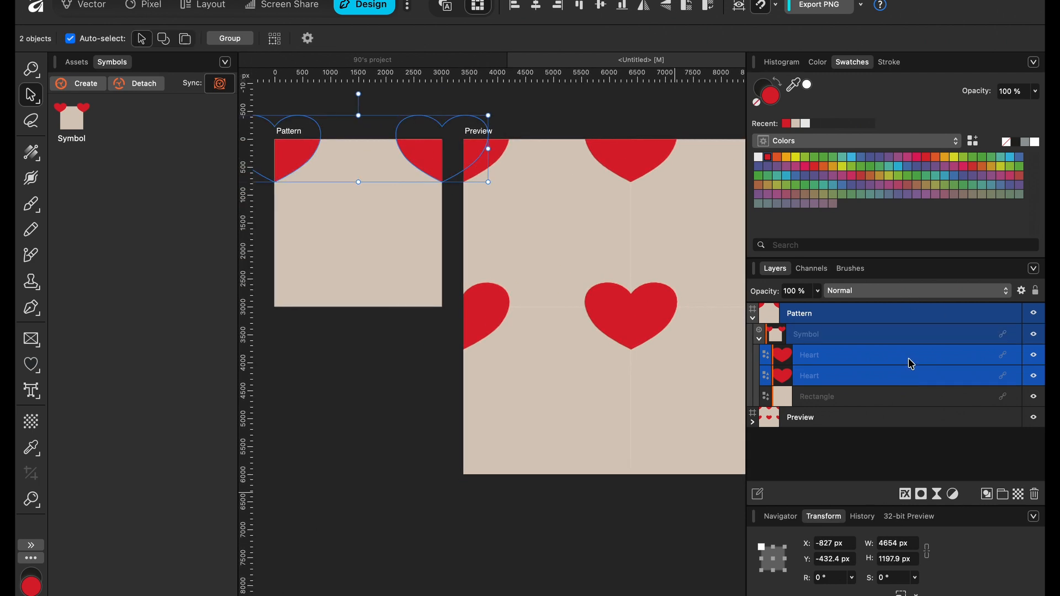
{"action": "key", "text": "Delete"}
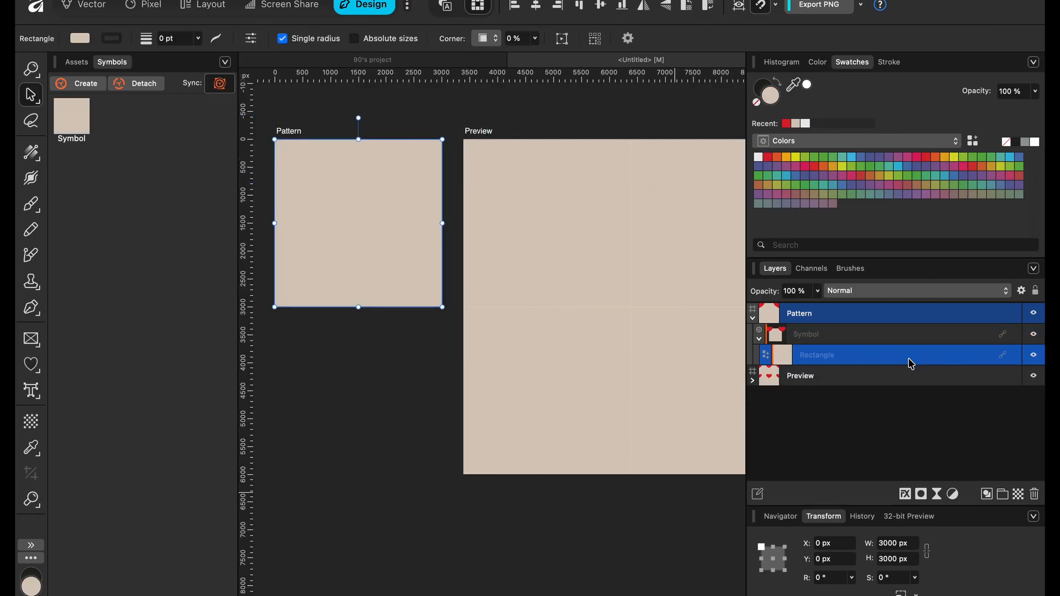
- Create a second symbol from the Pattern artboard's rectangle, and request its deletion from the symbol library without confirming
{"action": "left_click", "coordinate": [78, 79]}
{"action": "right_click", "coordinate": [109, 107]}
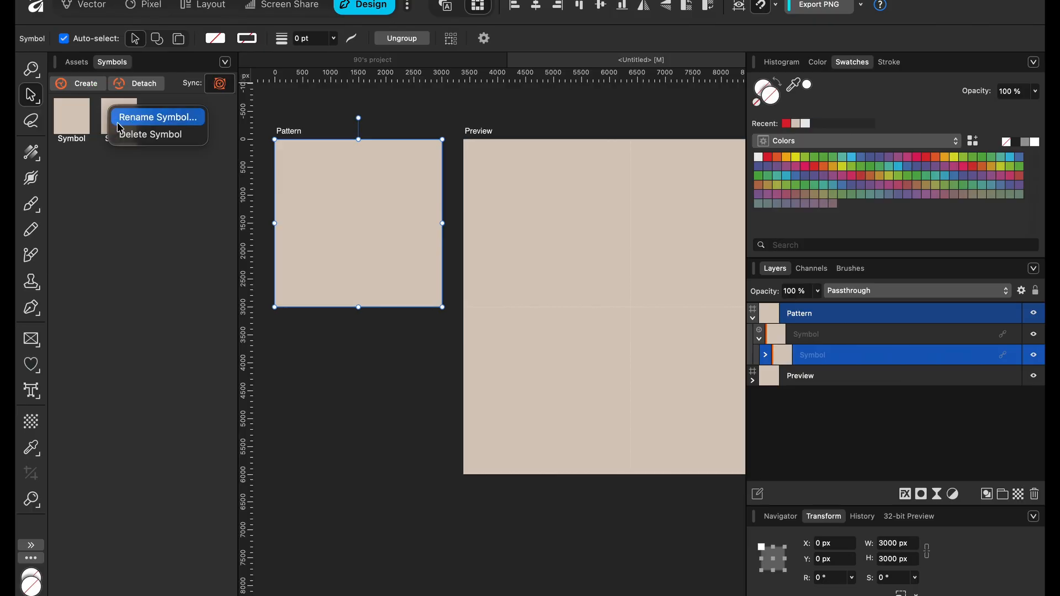
{"action": "left_click", "coordinate": [133, 134]}
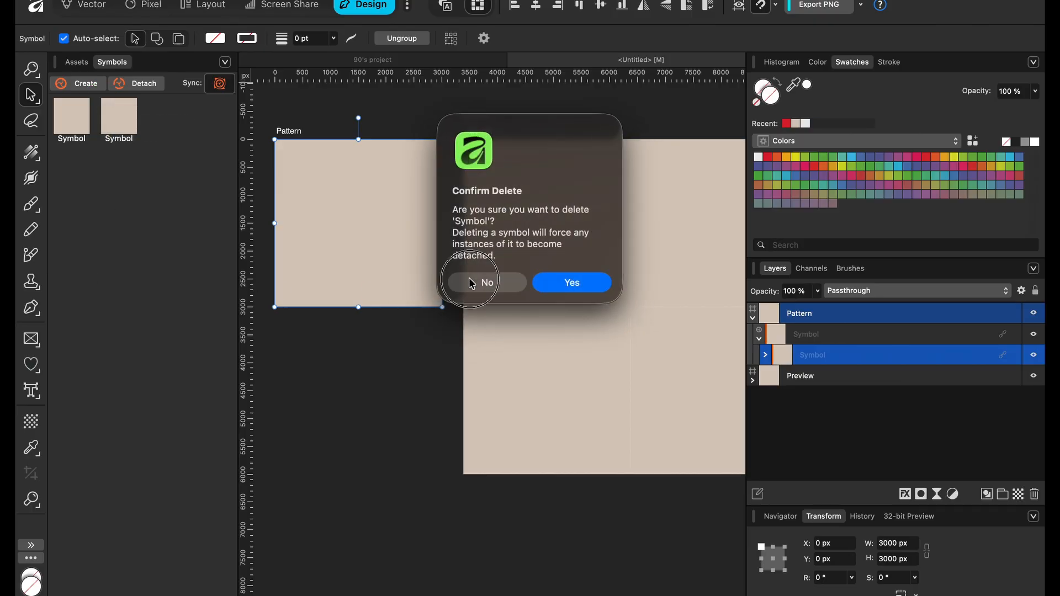
{"action": "left_click", "coordinate": [463, 282]}
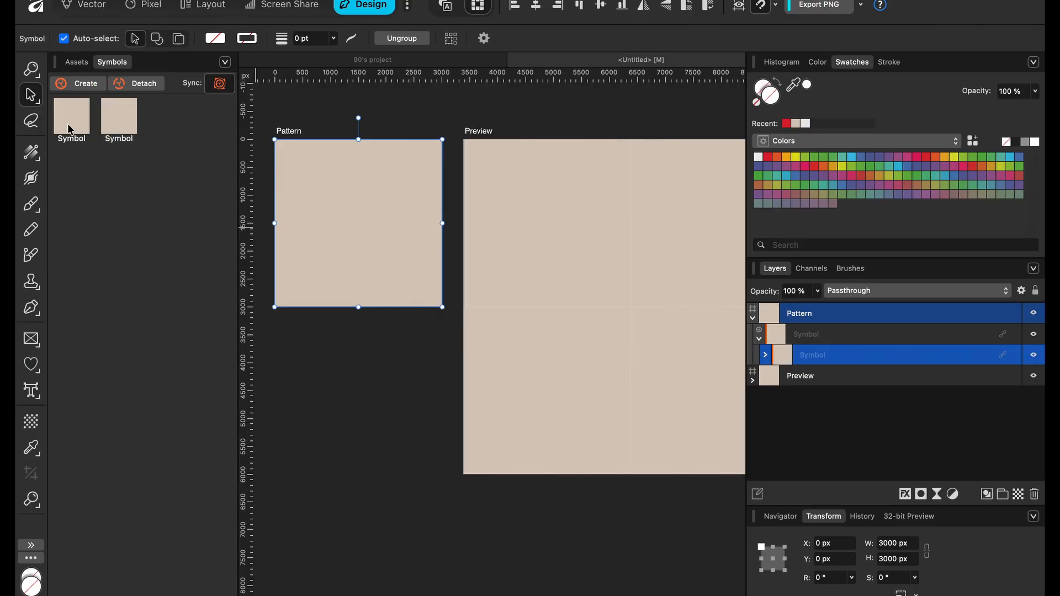
- Delete the nested symbol from inside the Pattern artboard's symbol
{"action": "left_click", "coordinate": [76, 61]}
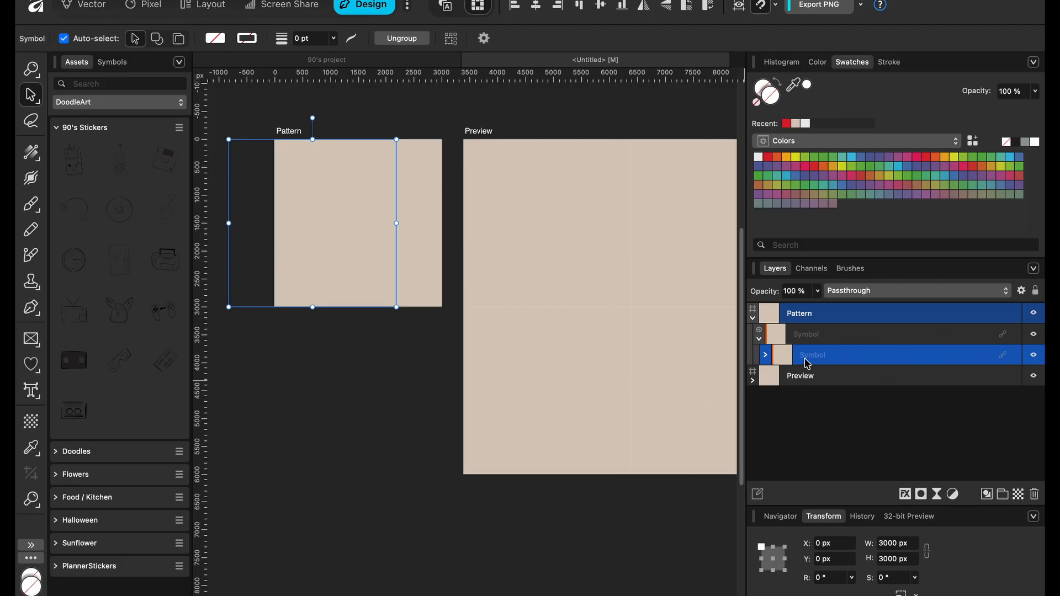
{"action": "key", "text": "Delete"}
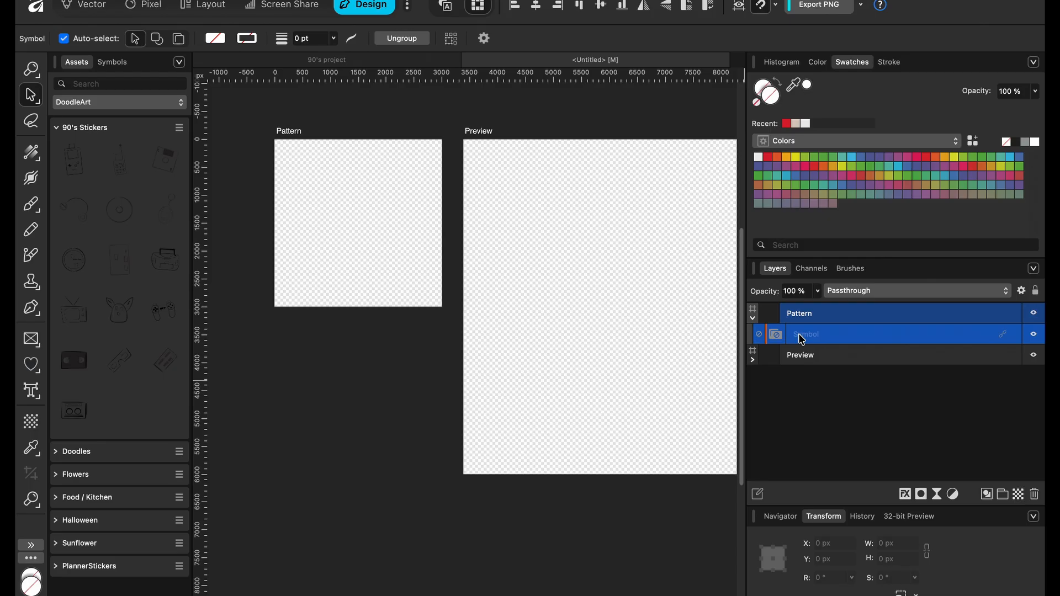
{"action": "key", "text": "super+z"}
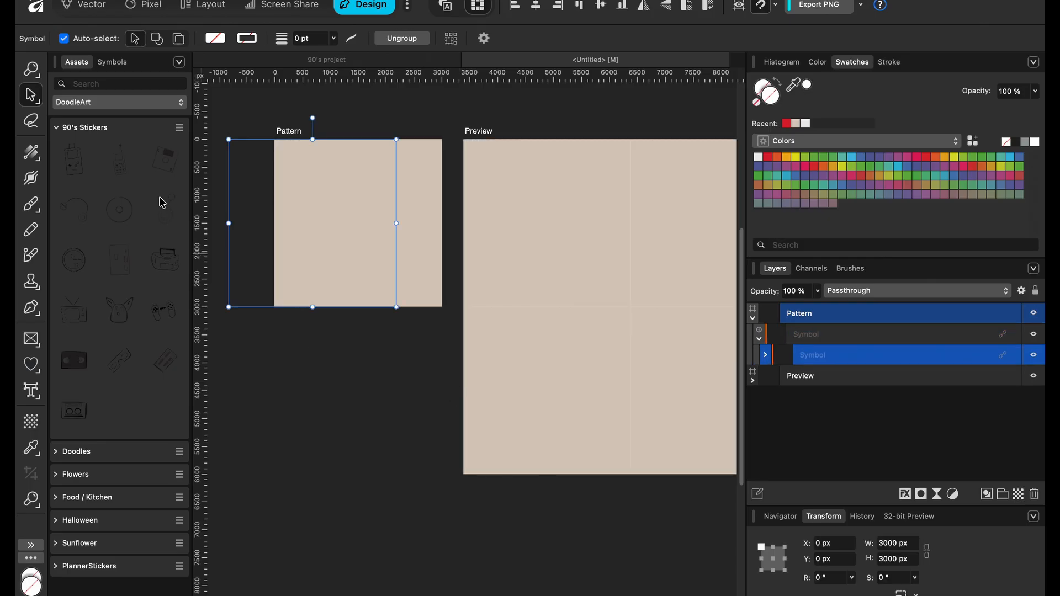
{"action": "mouse_move", "coordinate": [302, 208]}
{"action": "left_mouse_down"}
{"action": "mouse_move", "coordinate": [395, 255]}
{"action": "mouse_move", "coordinate": [298, 194]}
{"action": "left_mouse_up"}
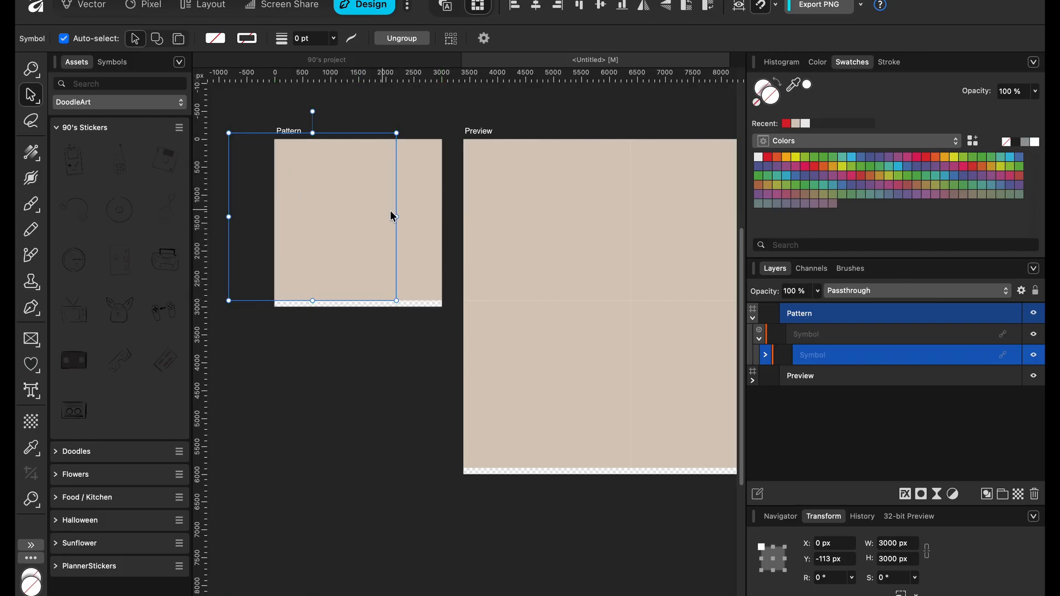
{"action": "key", "text": "Delete"}
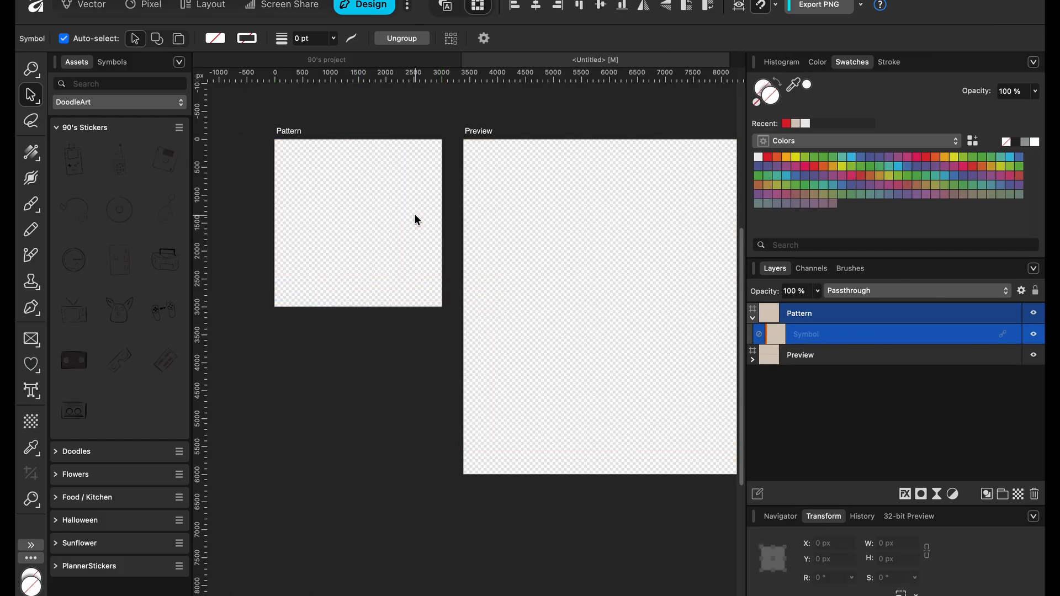
- Delete the two remaining symbols, Symbol and Group, from the symbol library
{"action": "left_click", "coordinate": [110, 62]}
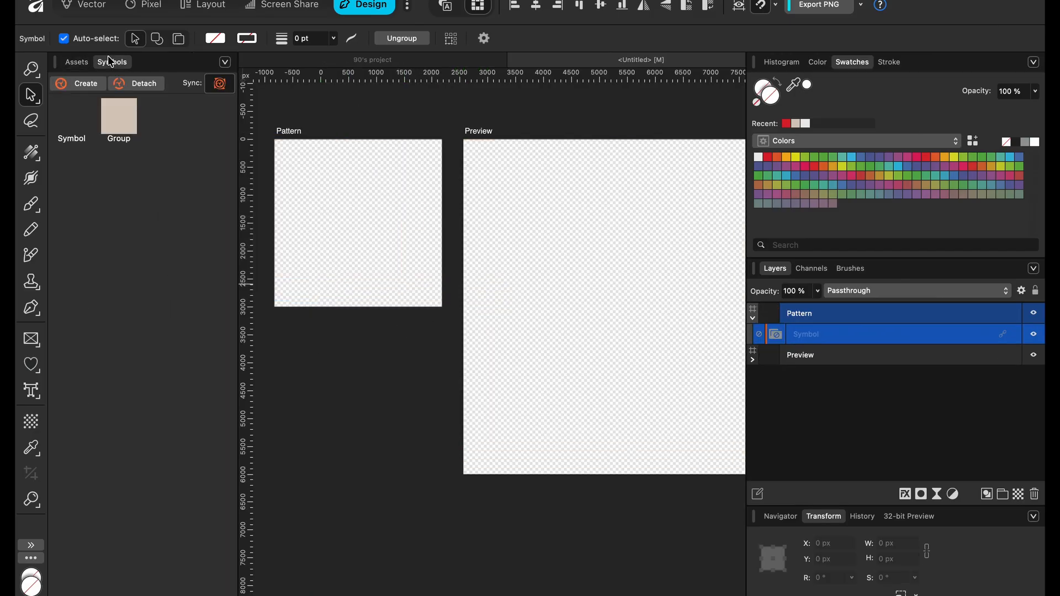
{"action": "right_click", "coordinate": [84, 123]}
{"action": "left_click", "coordinate": [129, 145]}
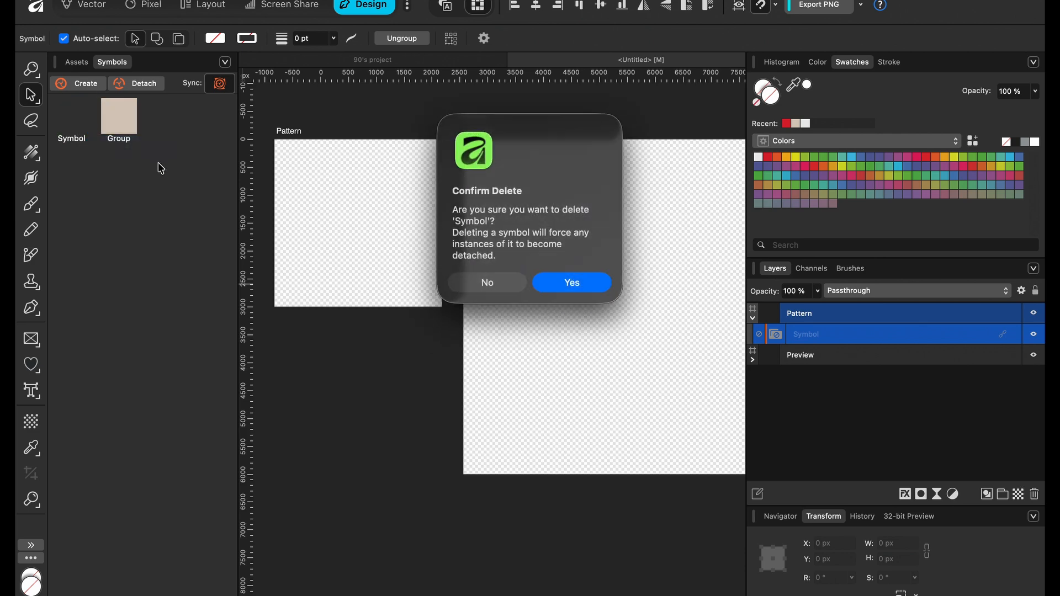
{"action": "left_click", "coordinate": [565, 272]}
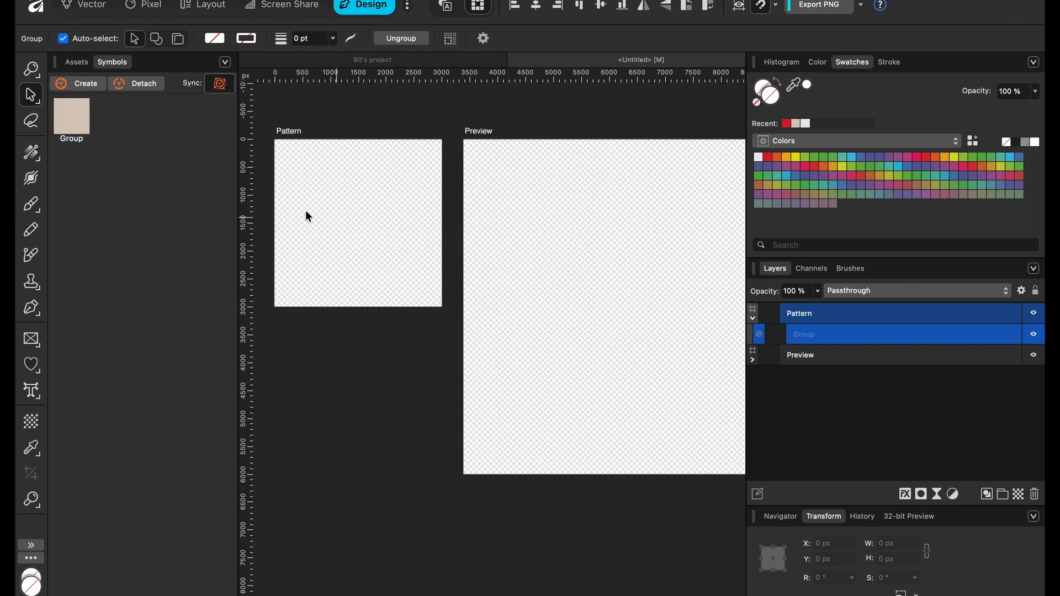
{"action": "right_click", "coordinate": [68, 114]}
{"action": "left_click", "coordinate": [96, 144]}
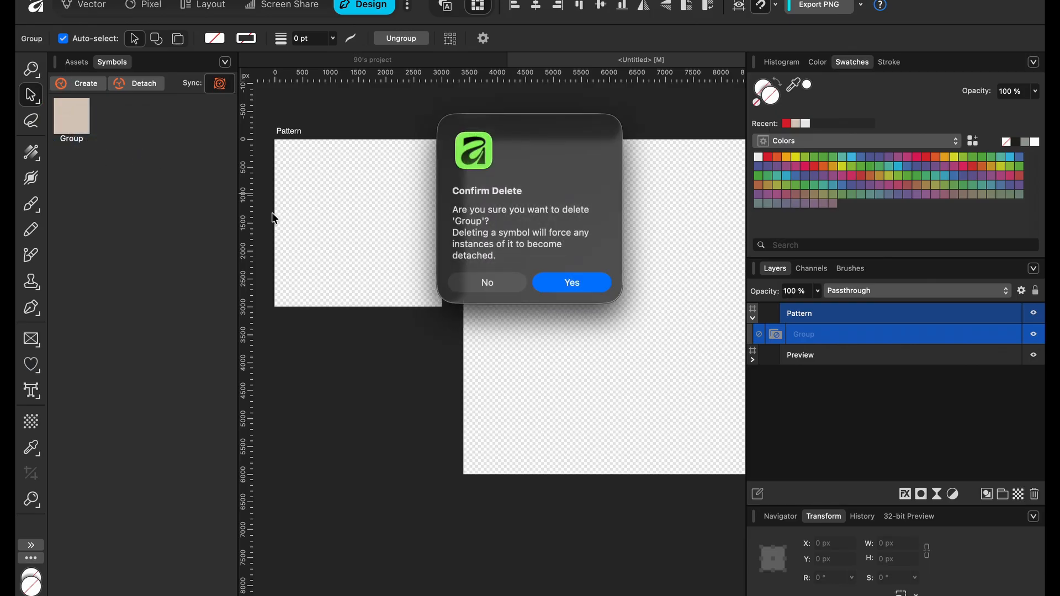
{"action": "left_click", "coordinate": [542, 283]}
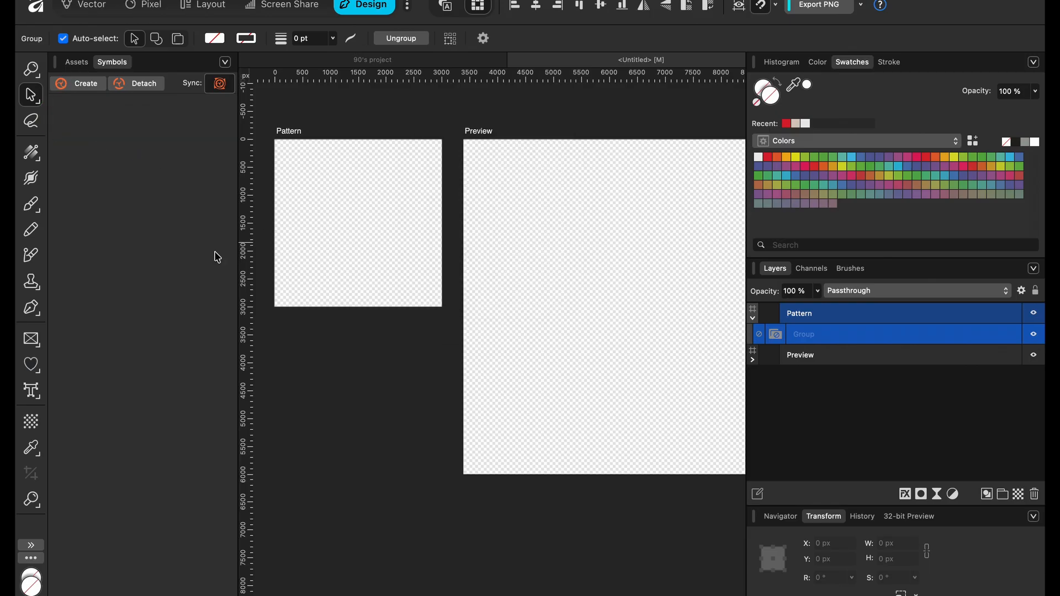
- Draw a 3000 × 3000 px rectangle covering the Pattern artboard and fill it with the recently used beige
{"action": "left_click", "coordinate": [42, 377]}
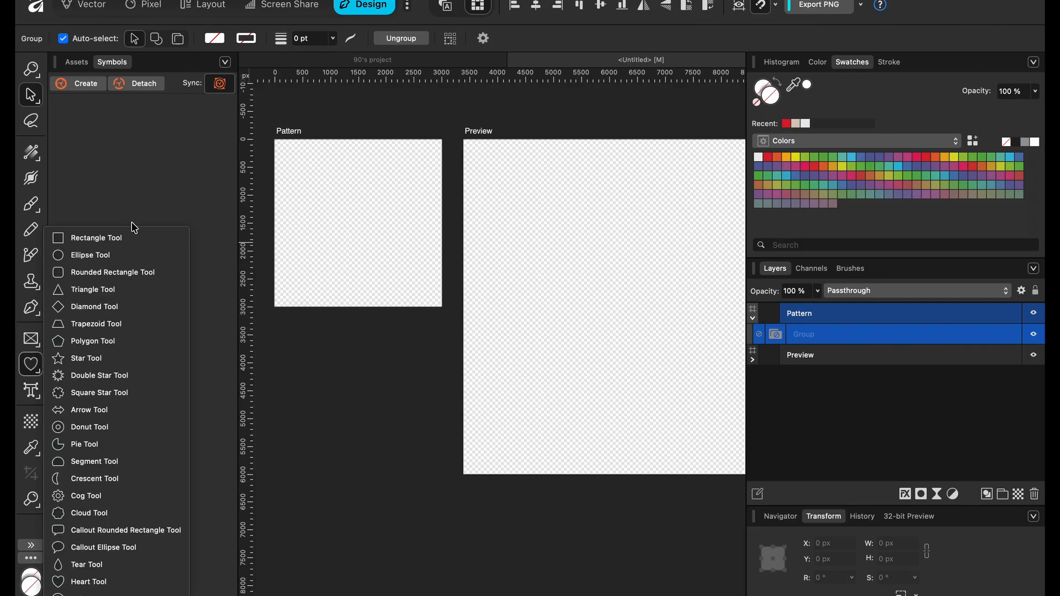
{"action": "left_click", "coordinate": [123, 240]}
{"action": "left_click_drag", "start_coordinate": [274, 139], "coordinate": [442, 307]}
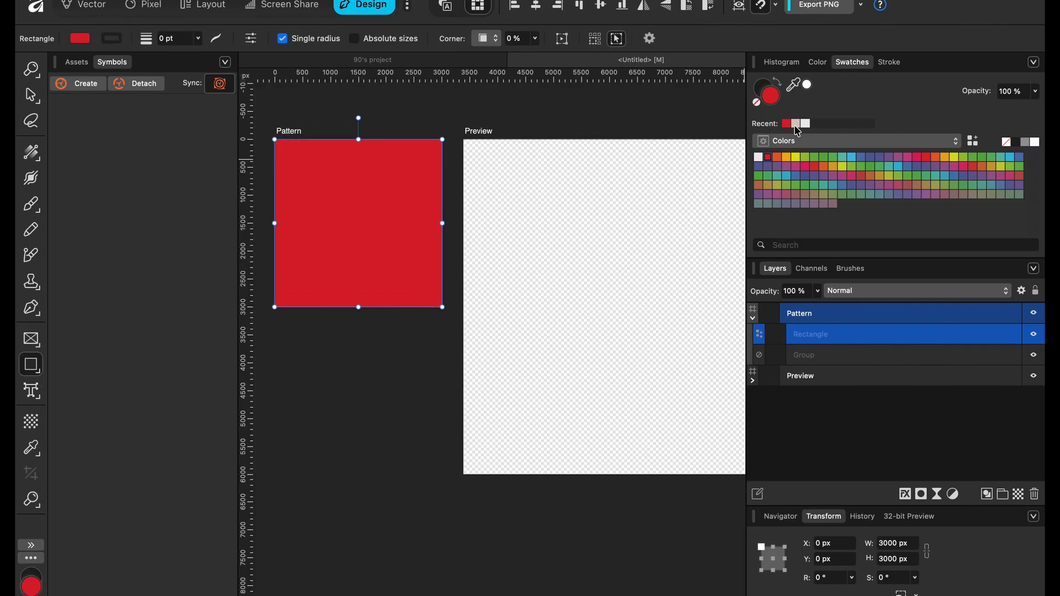
{"action": "left_click", "coordinate": [796, 124]}
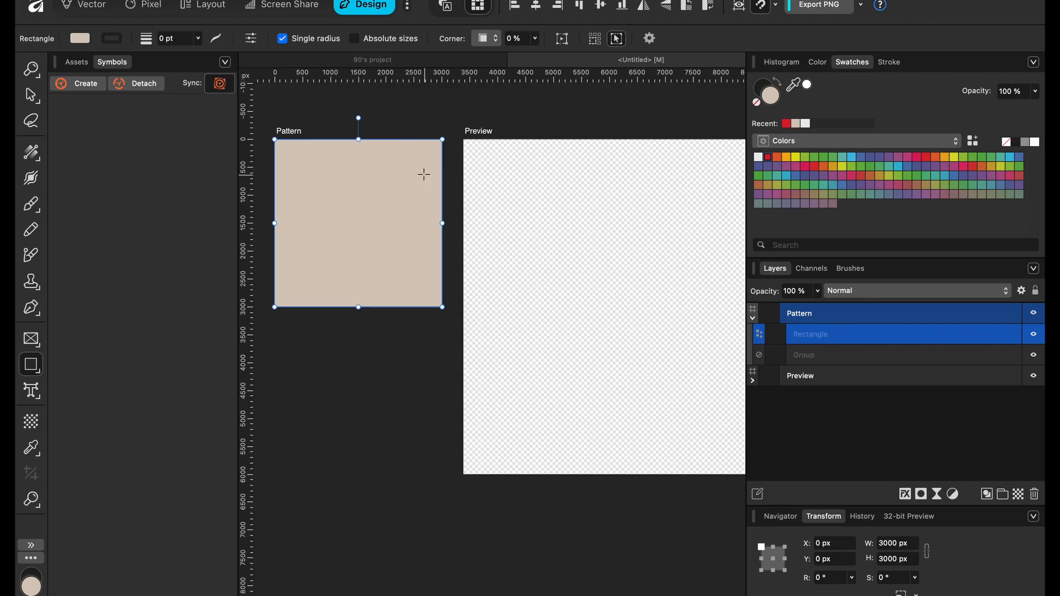
- Create a symbol from the beige rectangle and delete the leftover Group layer from the Pattern artboard
{"action": "left_click", "coordinate": [86, 84]}
{"action": "right_click", "coordinate": [812, 356]}
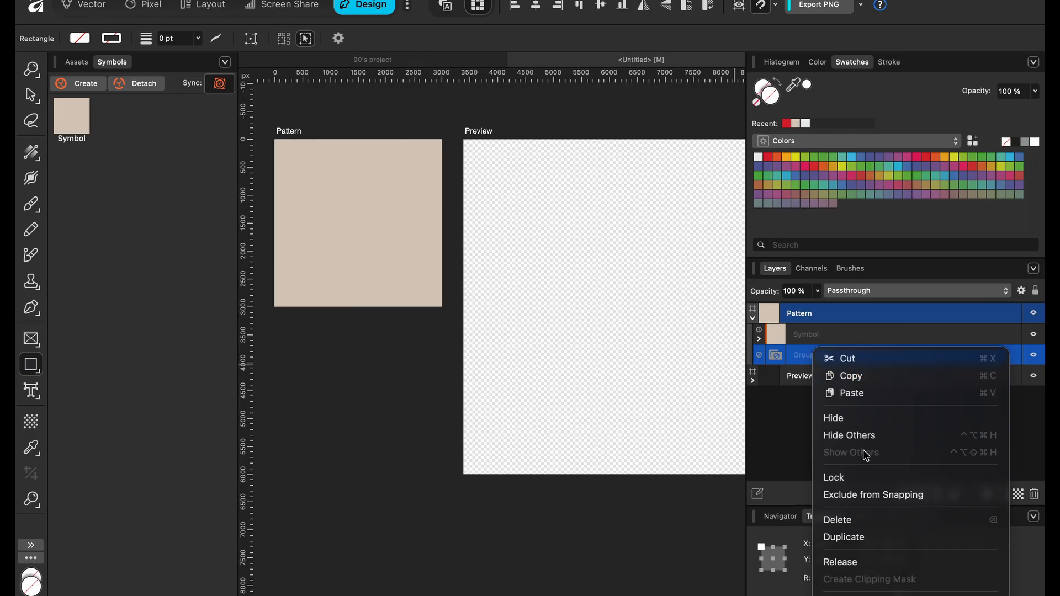
{"action": "left_click", "coordinate": [734, 409]}
{"action": "key", "text": "Delete"}
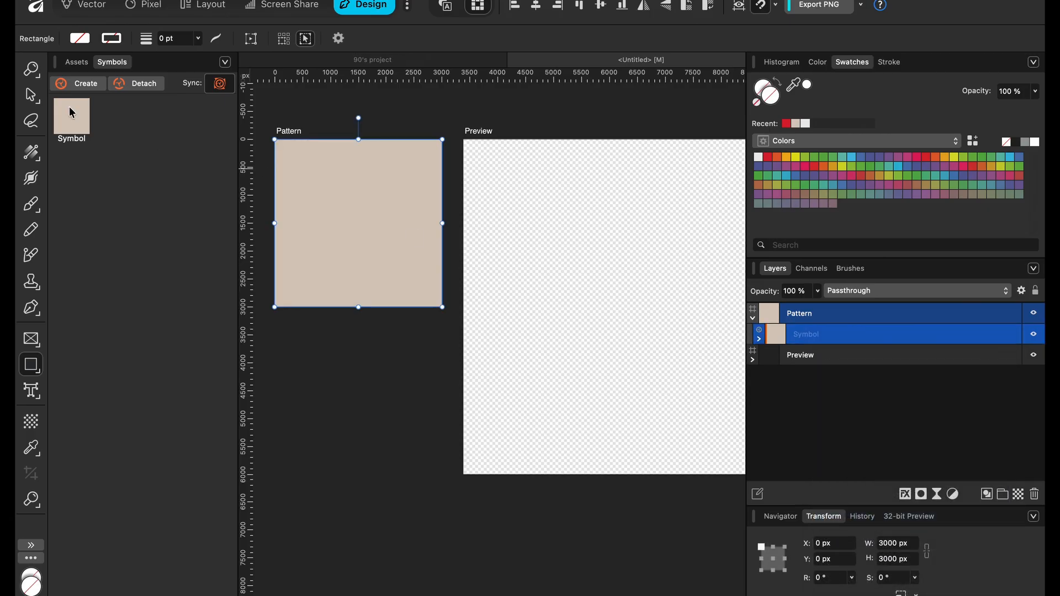
- Cover the Preview artboard with a 2 × 2 grid of the symbol, placing the copies at X 0 and 3000 px, Y 0 and 3000 px
{"action": "left_click_drag", "start_coordinate": [72, 112], "coordinate": [548, 380]}
{"action": "key", "text": "super+j"}
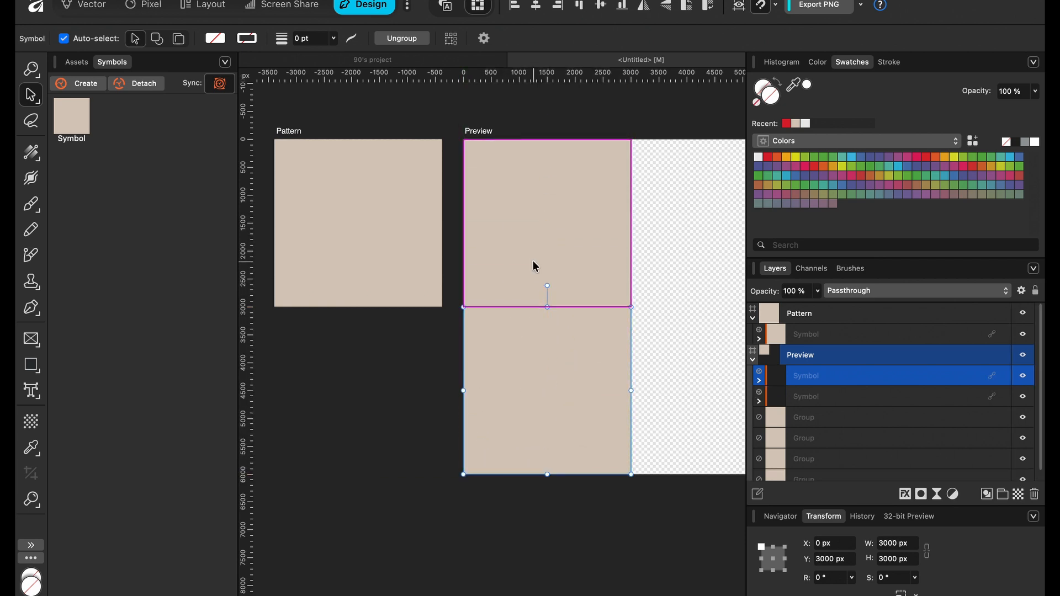
{"action": "key", "text": "super+j"}
{"action": "scroll", "coordinate": [532, 261], "scroll_direction": "right", "scroll_amount": 6}
{"action": "scroll", "coordinate": [532, 260], "scroll_direction": "down", "scroll_amount": 2}
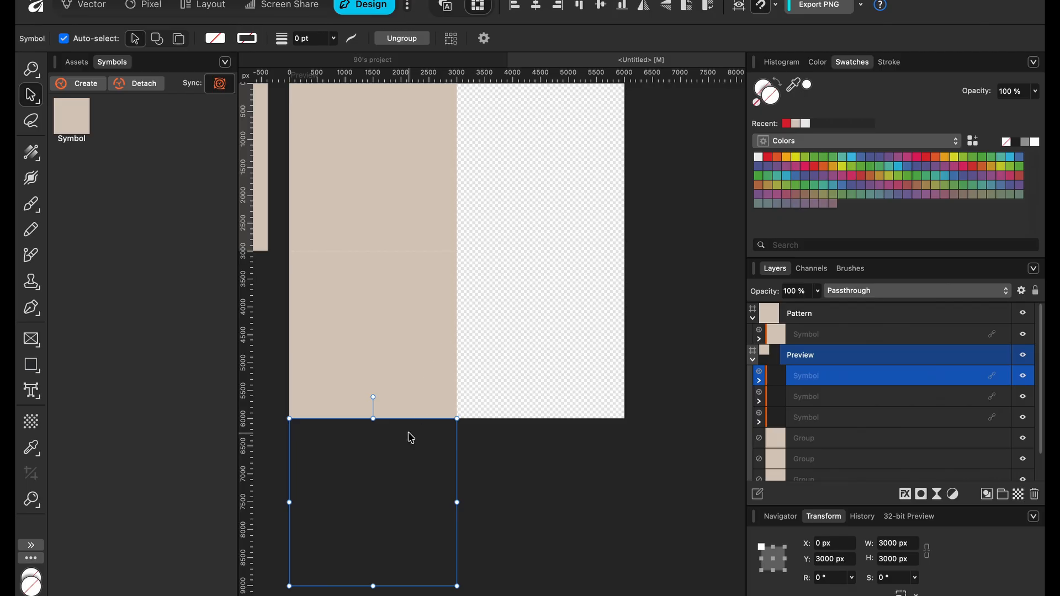
{"action": "left_click_drag", "start_coordinate": [408, 432], "coordinate": [570, 303]}
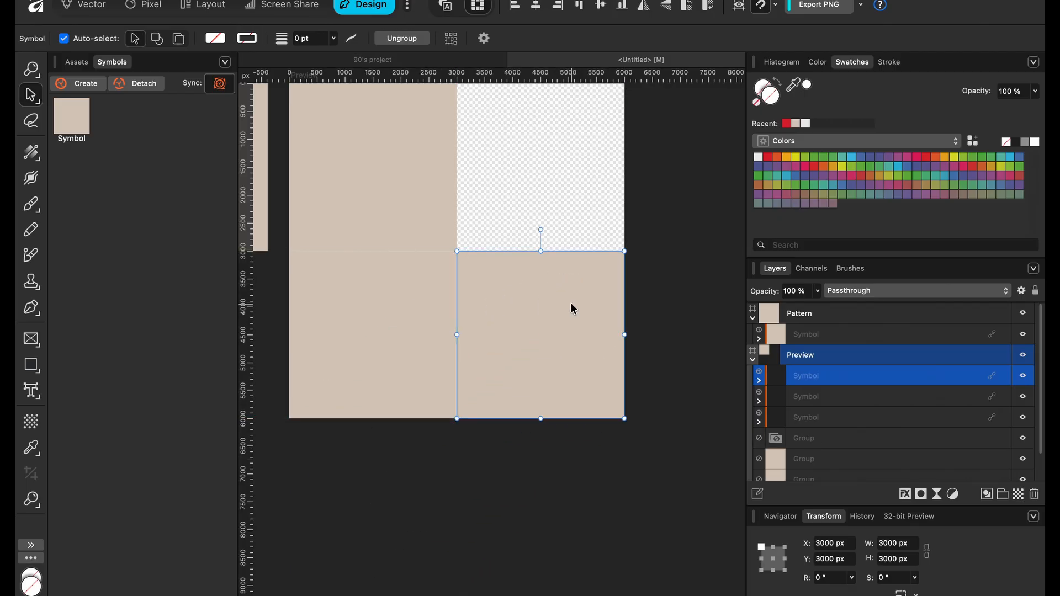
{"action": "key", "text": "super+j"}
{"action": "left_click_drag", "start_coordinate": [667, 320], "coordinate": [535, 127]}
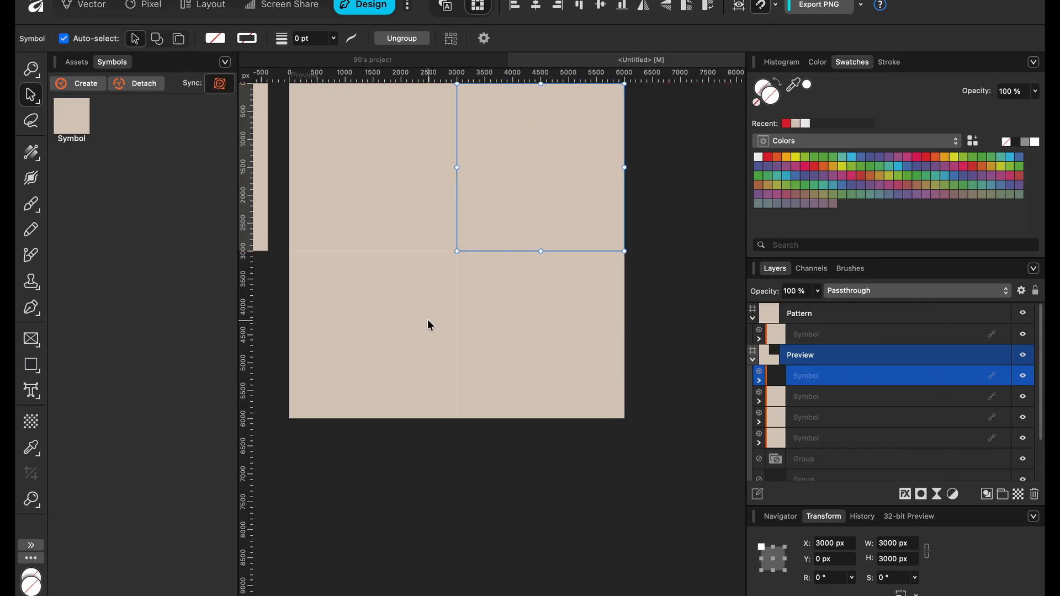
- Delete the four leftover Group layers from the Preview artboard
{"action": "scroll", "coordinate": [428, 321], "scroll_direction": "left", "scroll_amount": 3}
{"action": "left_click", "coordinate": [832, 468]}
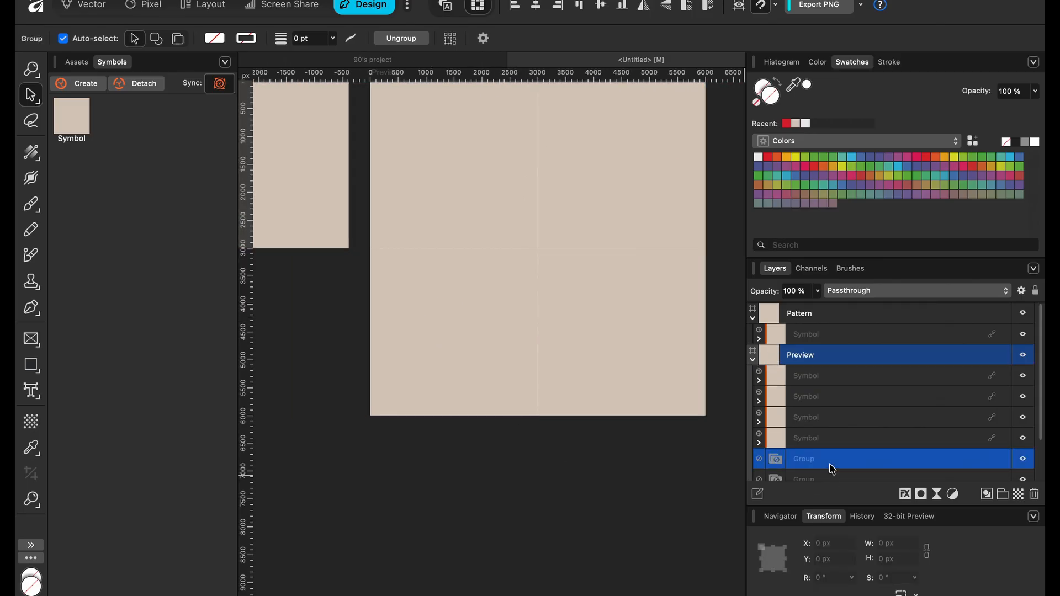
{"action": "scroll", "coordinate": [829, 462], "scroll_direction": "down", "scroll_amount": 2}
{"action": "left_click", "coordinate": [827, 470], "text": "shift"}
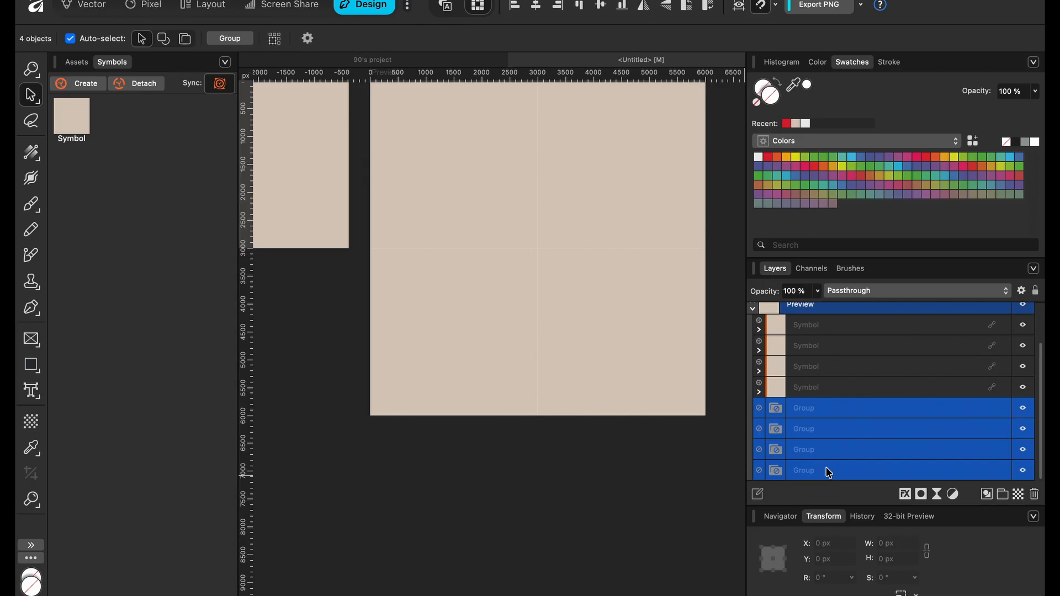
{"action": "key", "text": "Delete"}
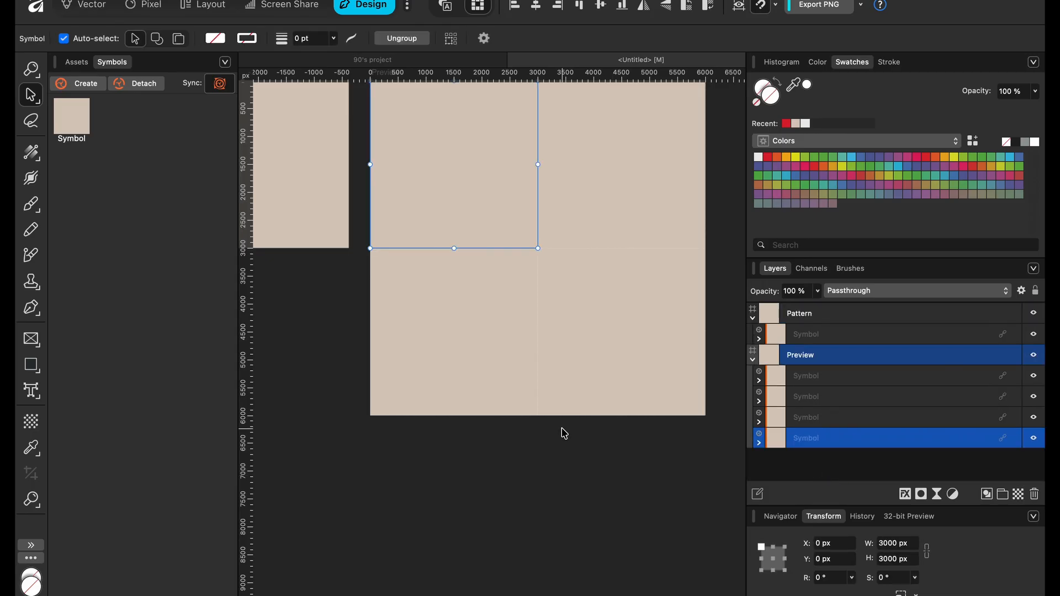
- Collapse the Preview artboard's layers and expand the Pattern artboard's symbol to select the rectangle inside it
{"action": "scroll", "coordinate": [564, 433], "scroll_direction": "left", "scroll_amount": 3}
{"action": "scroll", "coordinate": [564, 433], "scroll_direction": "up", "scroll_amount": 1}
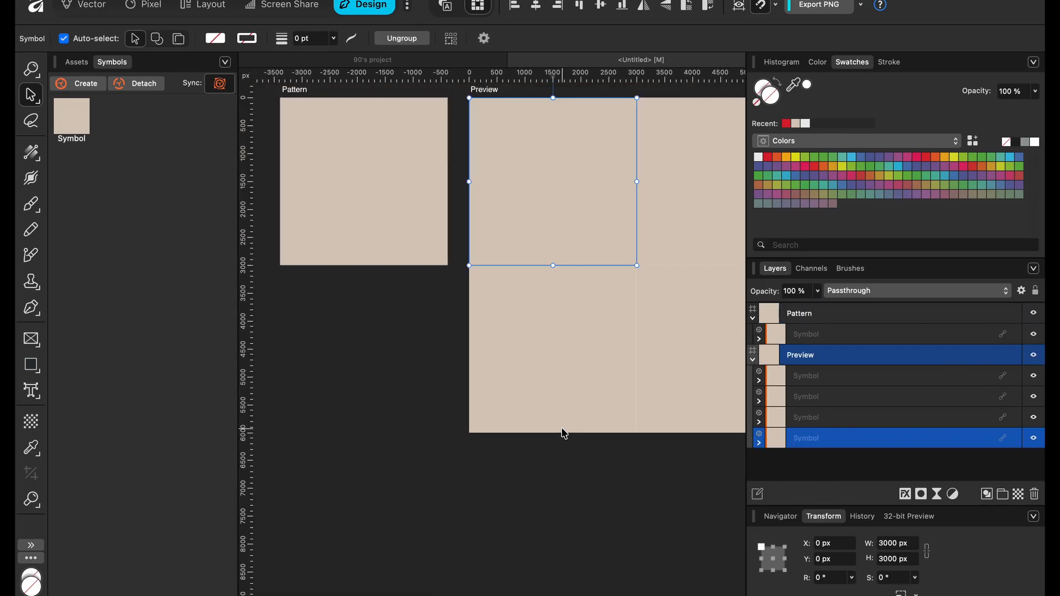
{"action": "left_click", "coordinate": [752, 360]}
{"action": "left_click", "coordinate": [759, 339]}
{"action": "left_click", "coordinate": [818, 357]}
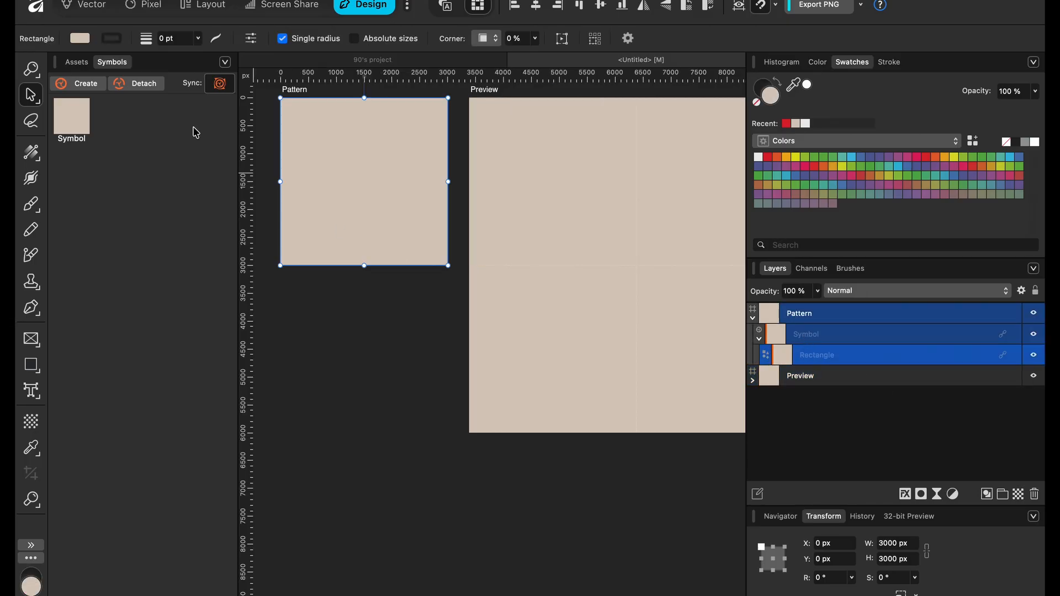
- Place the Gameboy asset from the 90's Stickers category near the Pattern artboard's upper-left corner
{"action": "left_click", "coordinate": [77, 63]}
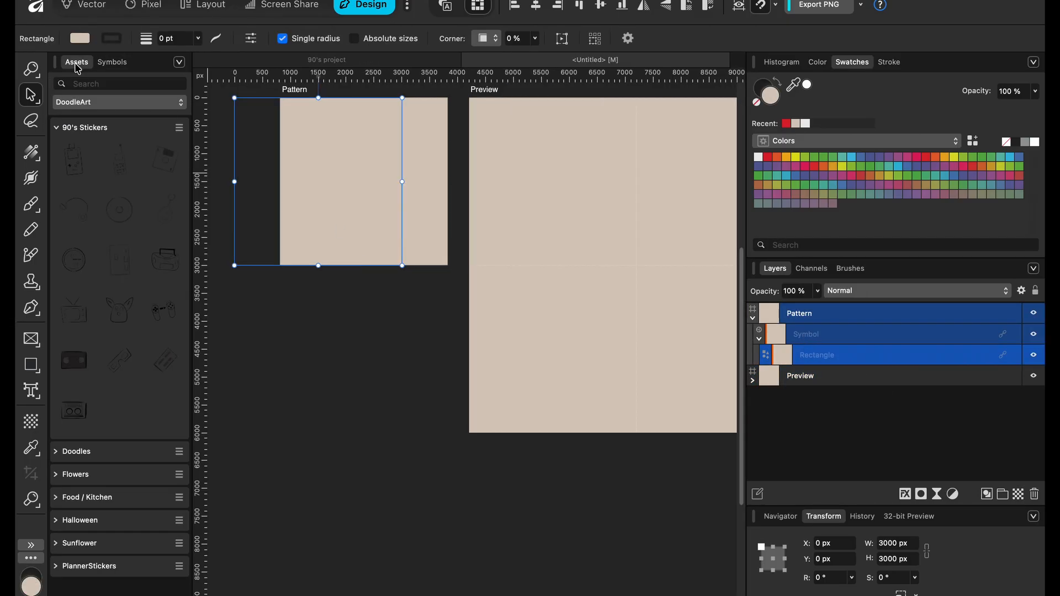
{"action": "scroll", "coordinate": [331, 331], "scroll_direction": "up", "scroll_amount": 4}
{"action": "scroll", "coordinate": [331, 332], "scroll_direction": "left", "scroll_amount": 4}
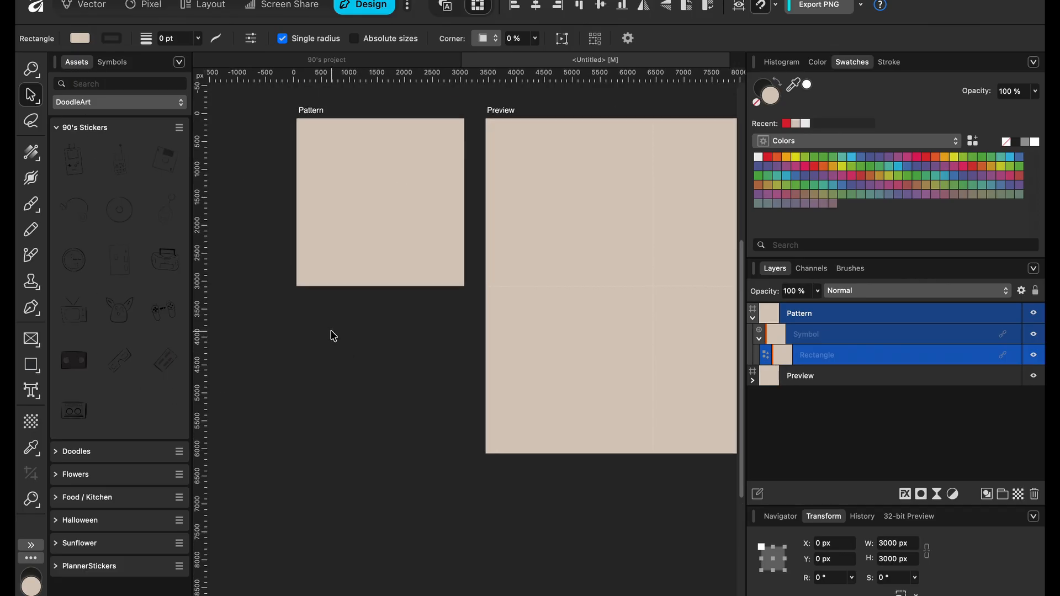
{"action": "scroll", "coordinate": [333, 336], "scroll_direction": "left", "scroll_amount": 2}
{"action": "scroll", "coordinate": [333, 336], "scroll_direction": "up", "scroll_amount": 1}
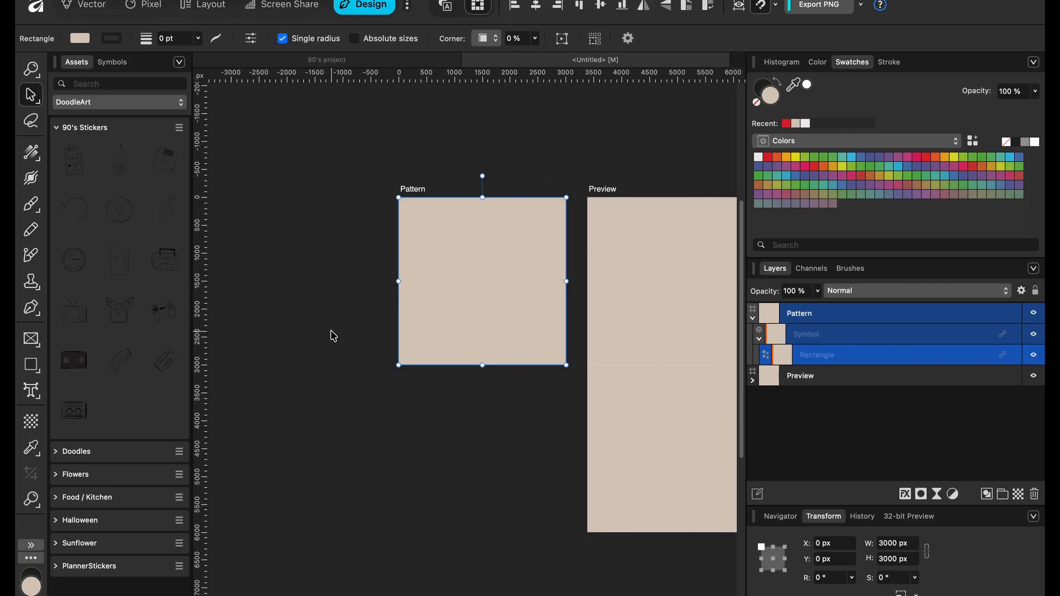
{"action": "left_click", "coordinate": [849, 335]}
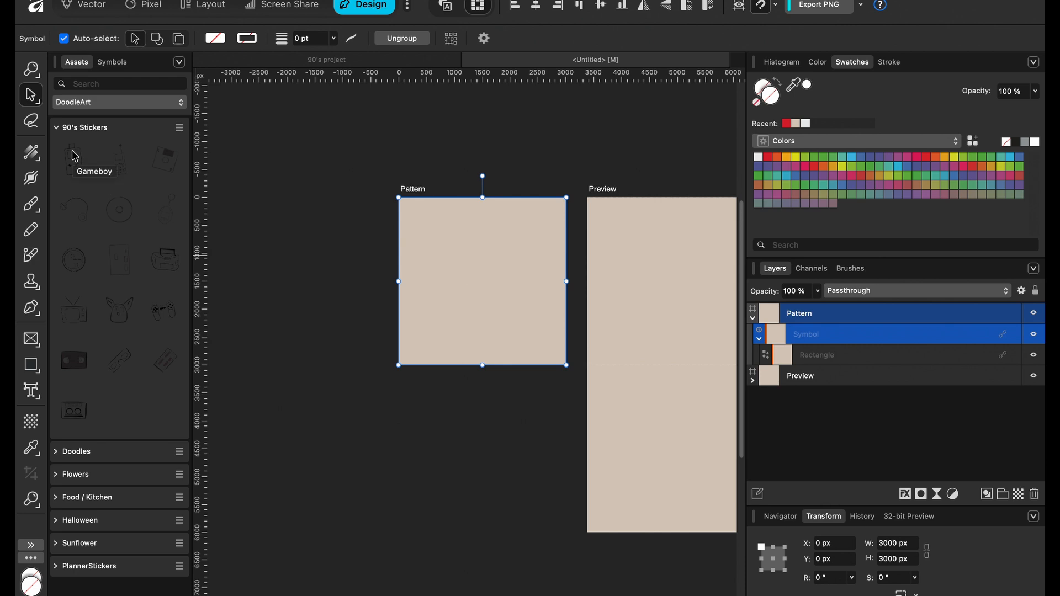
{"action": "left_click_drag", "start_coordinate": [75, 157], "coordinate": [417, 219]}
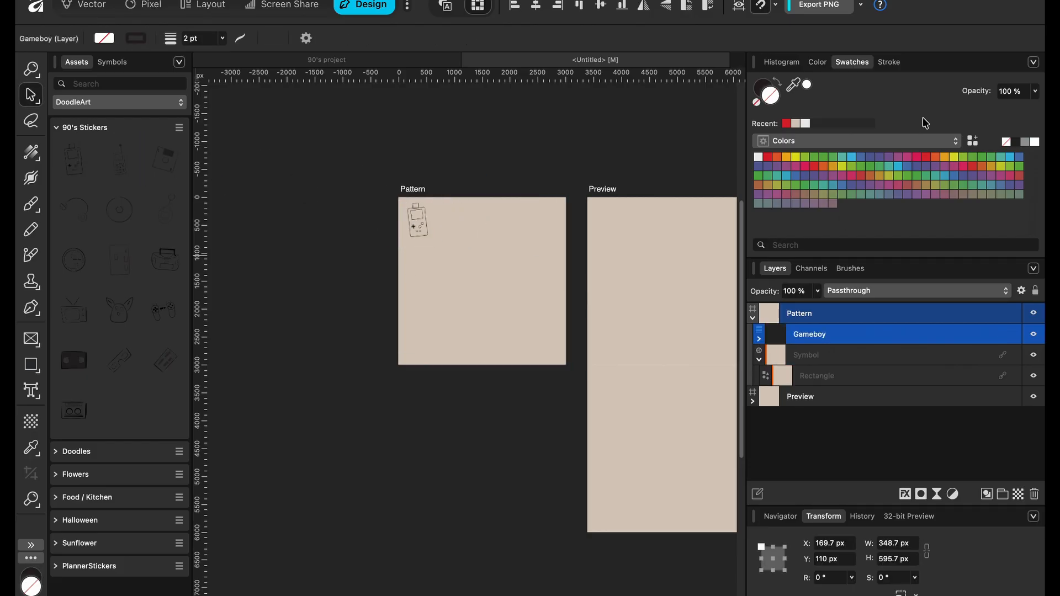
- Try enlarging the Gameboy sticker with Scale with object on and then off, undoing each test and turning the option back on
{"action": "left_click", "coordinate": [889, 62]}
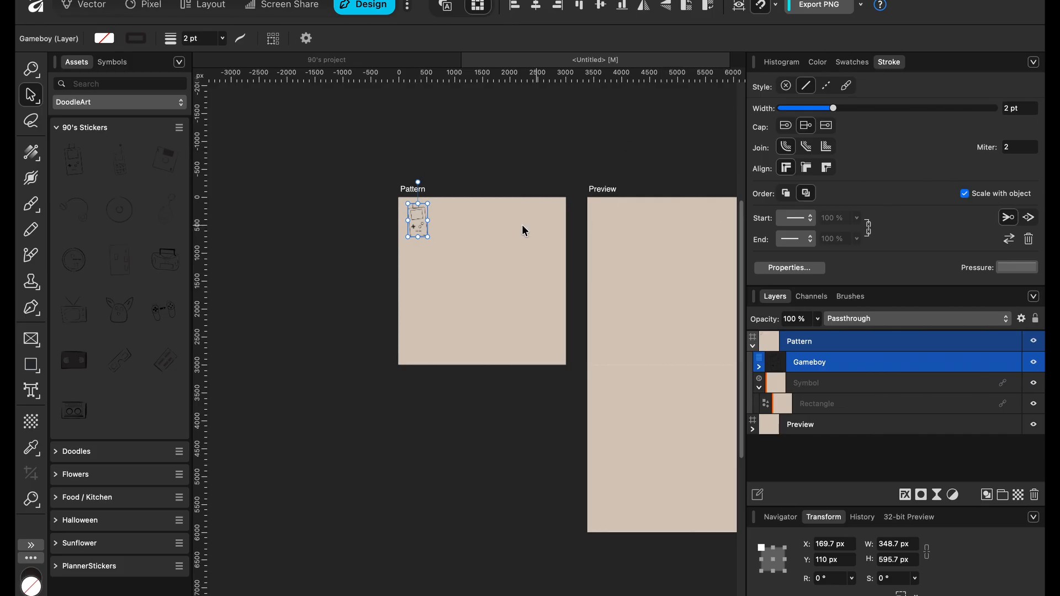
{"action": "left_click_drag", "start_coordinate": [425, 237], "coordinate": [501, 287]}
{"action": "key", "text": "ctrl+z"}
{"action": "left_click", "coordinate": [966, 194]}
{"action": "left_click_drag", "start_coordinate": [428, 236], "coordinate": [777, 317]}
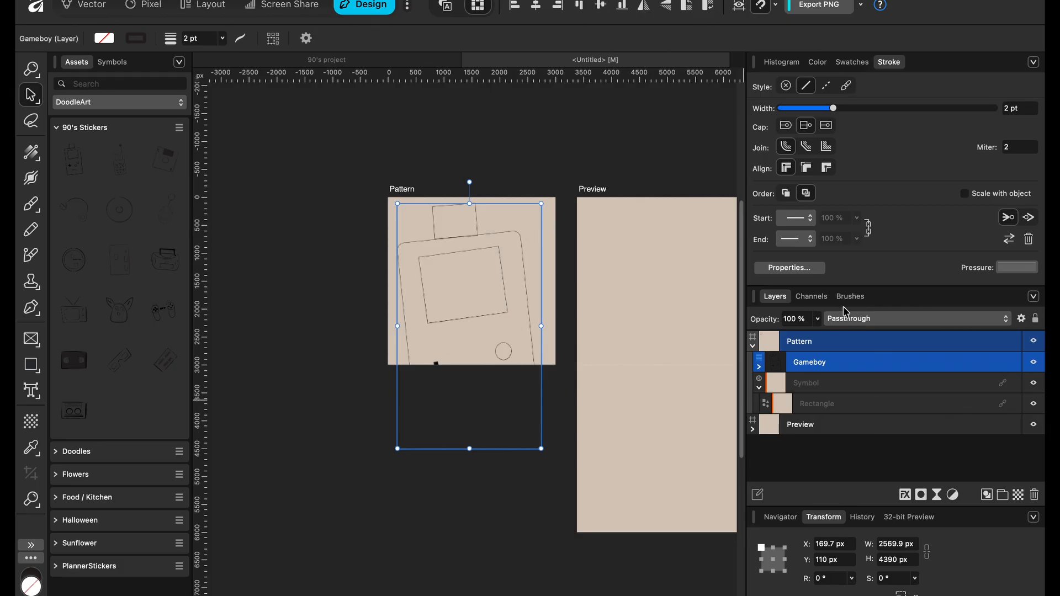
{"action": "key", "text": "super+z"}
{"action": "left_click", "coordinate": [965, 193]}
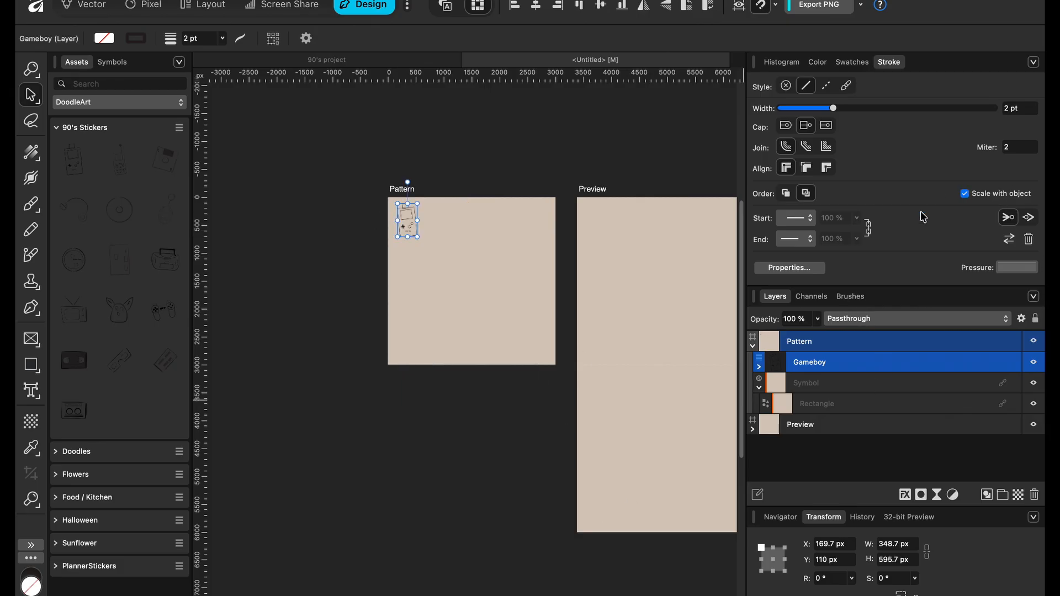
- Enlarge the Gameboy sticker to about 668 × 1141 px and nest its layer inside the Pattern artboard's symbol
{"action": "mouse_move", "coordinate": [420, 240]}
{"action": "left_mouse_down"}
{"action": "mouse_move", "coordinate": [515, 345]}
{"action": "mouse_move", "coordinate": [525, 298]}
{"action": "mouse_move", "coordinate": [535, 301]}
{"action": "mouse_move", "coordinate": [436, 224]}
{"action": "mouse_move", "coordinate": [475, 246]}
{"action": "mouse_move", "coordinate": [462, 237]}
{"action": "mouse_move", "coordinate": [478, 238]}
{"action": "left_mouse_up"}
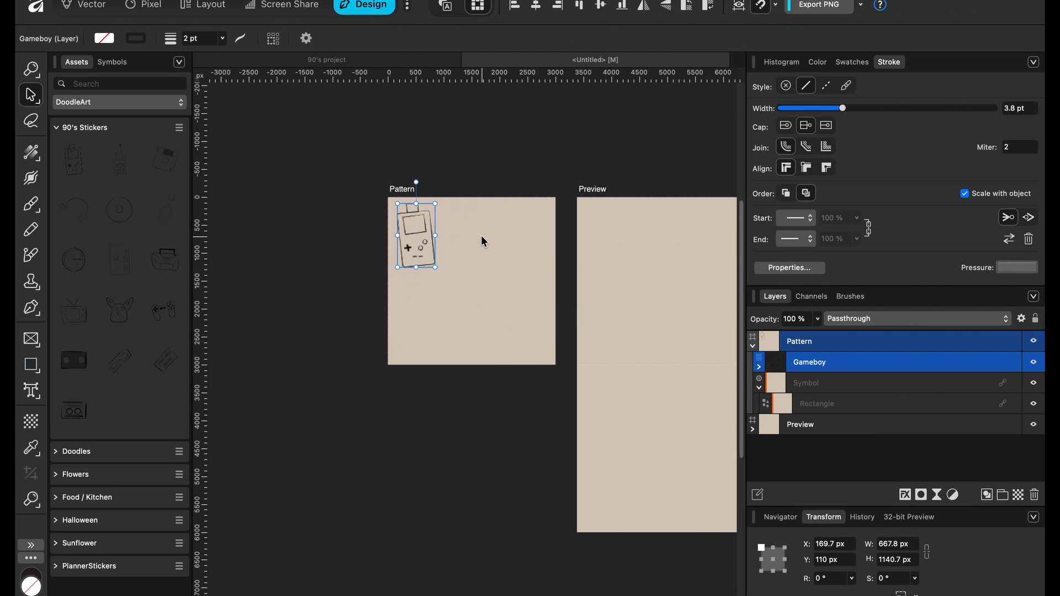
{"action": "left_click_drag", "start_coordinate": [847, 366], "coordinate": [873, 397]}
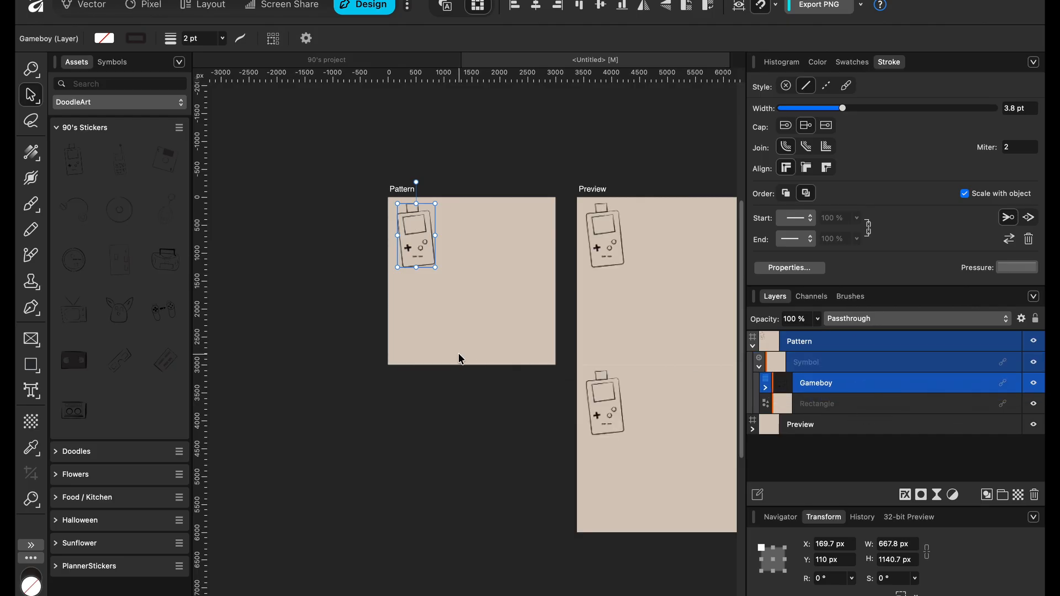
{"action": "scroll", "coordinate": [454, 353], "scroll_direction": "right", "scroll_amount": 4}
{"action": "scroll", "coordinate": [454, 352], "scroll_direction": "down", "scroll_amount": 2}
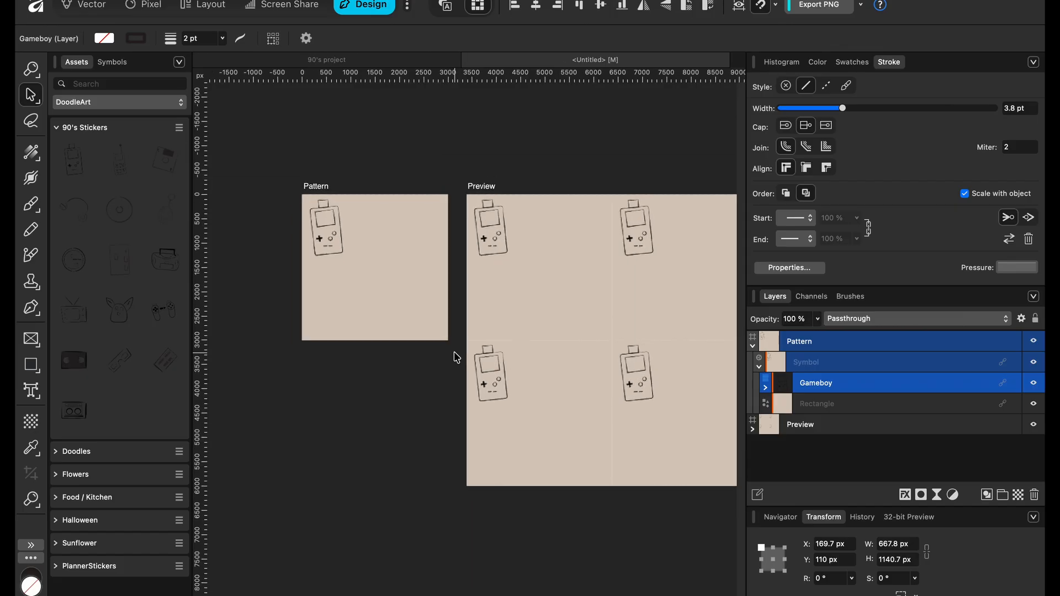
- Add the CellPhone sticker at about 464 × 1098 px and the FloppyDisk sticker at about 809 × 804 px beside the Gameboy in the symbol
{"action": "left_click", "coordinate": [120, 171]}
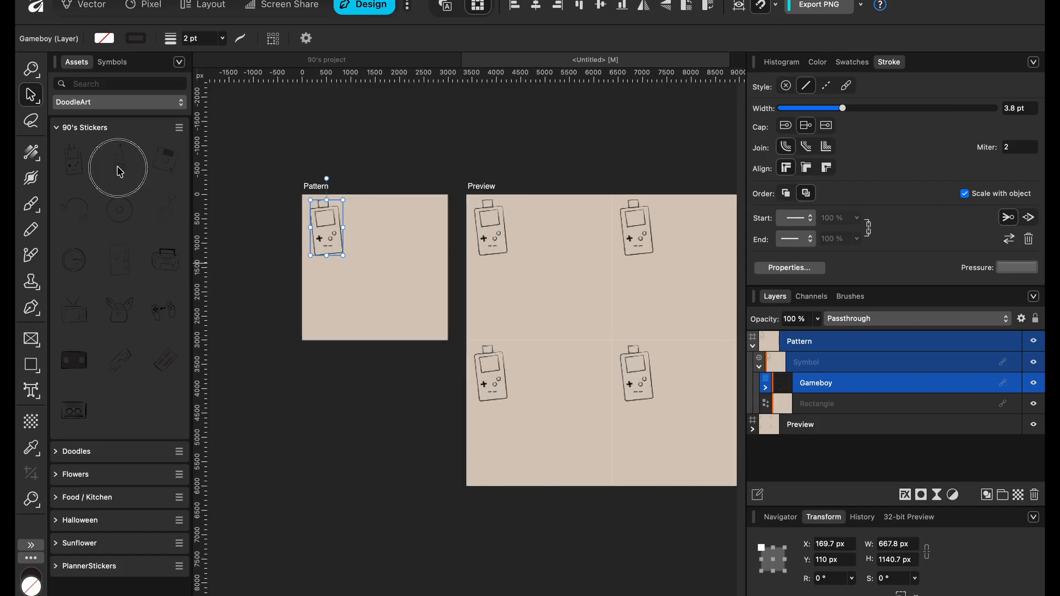
{"action": "left_click_drag", "start_coordinate": [119, 172], "coordinate": [373, 275]}
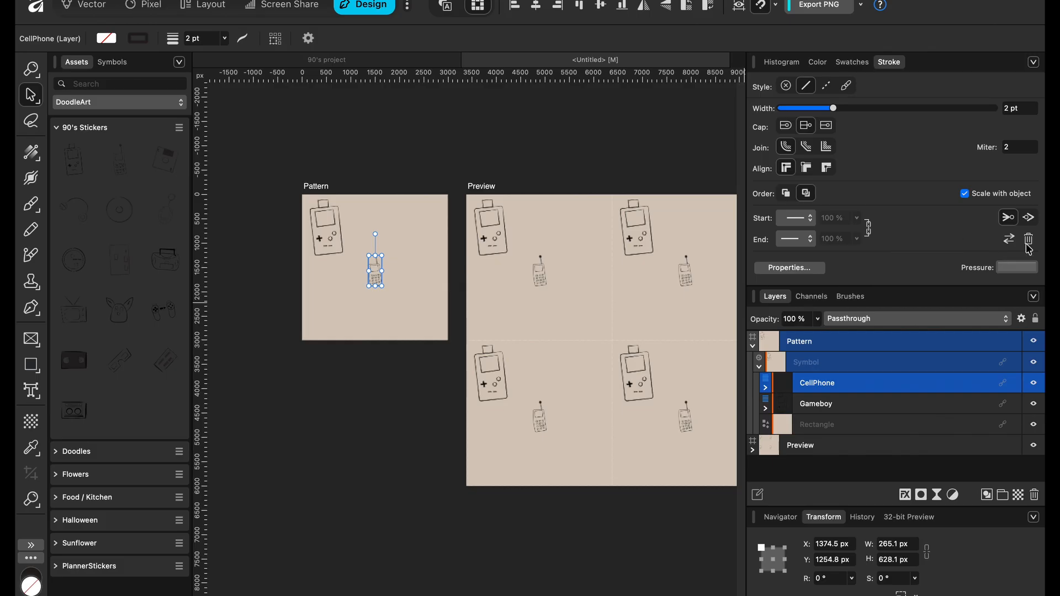
{"action": "mouse_move", "coordinate": [382, 286]}
{"action": "left_mouse_down"}
{"action": "mouse_move", "coordinate": [449, 324]}
{"action": "mouse_move", "coordinate": [403, 326]}
{"action": "mouse_move", "coordinate": [365, 270]}
{"action": "mouse_move", "coordinate": [361, 279]}
{"action": "mouse_move", "coordinate": [373, 257]}
{"action": "mouse_move", "coordinate": [359, 303]}
{"action": "mouse_move", "coordinate": [338, 319]}
{"action": "mouse_move", "coordinate": [357, 288]}
{"action": "left_mouse_up"}
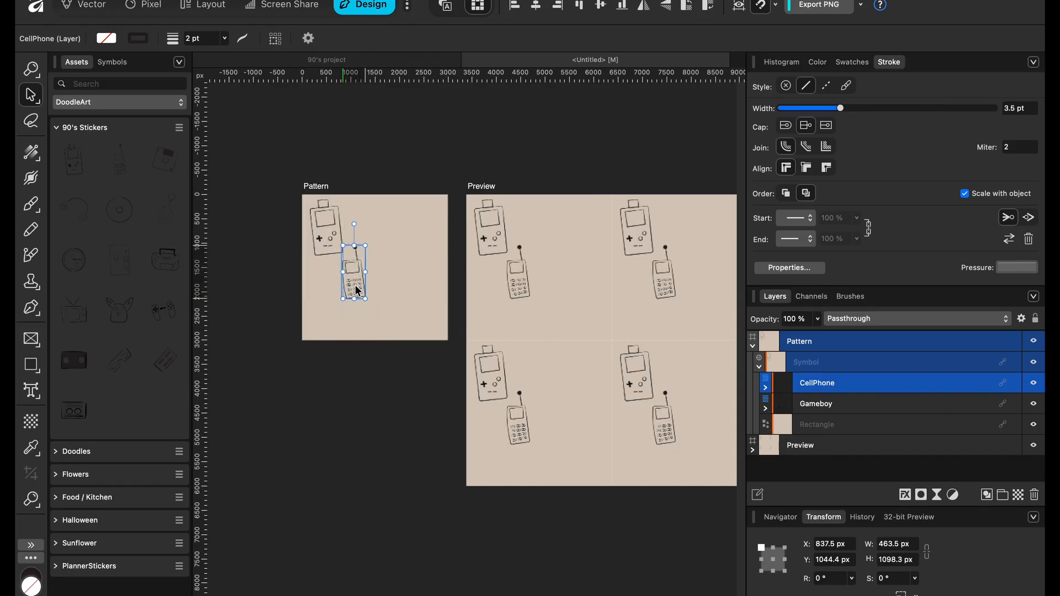
{"action": "left_click_drag", "start_coordinate": [155, 168], "coordinate": [393, 251]}
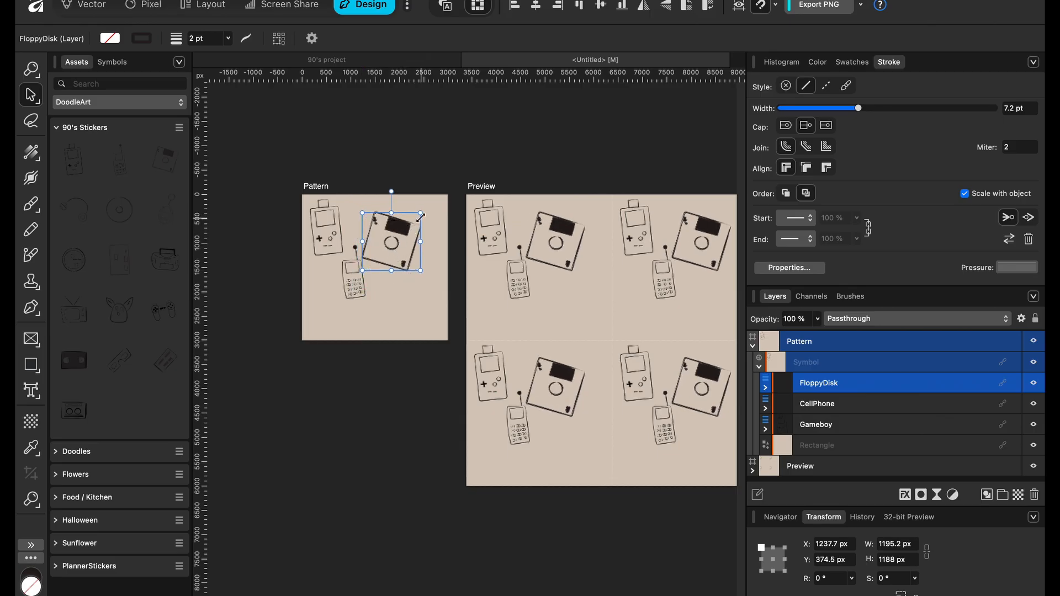
{"action": "left_click_drag", "start_coordinate": [420, 213], "coordinate": [377, 228]}
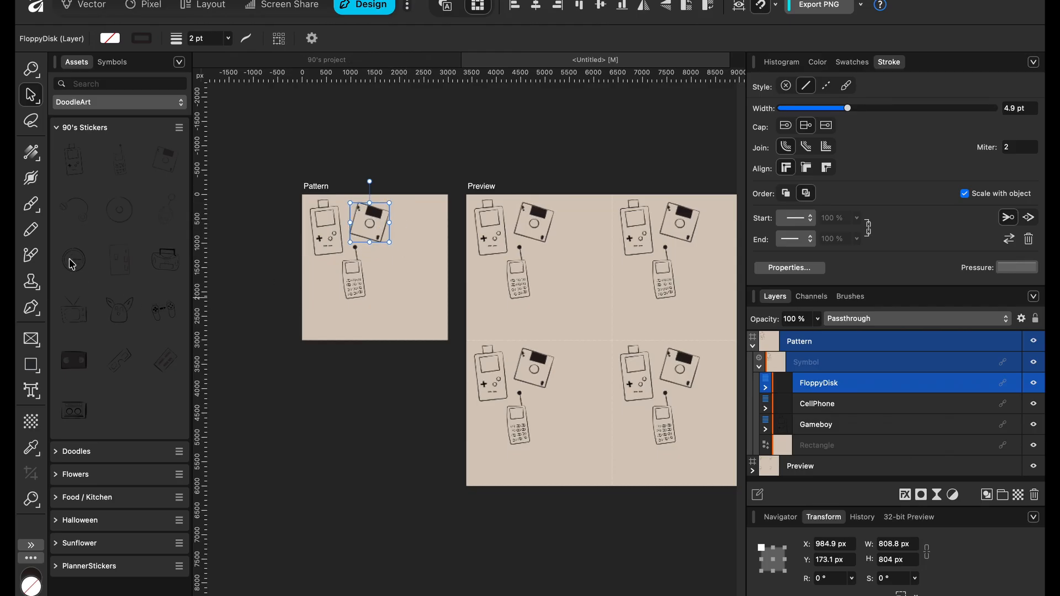
- Add the HubbaBubba sticker near the Pattern artboard's right edge and scale it to about 811 × 833 px
{"action": "left_click_drag", "start_coordinate": [72, 264], "coordinate": [420, 270]}
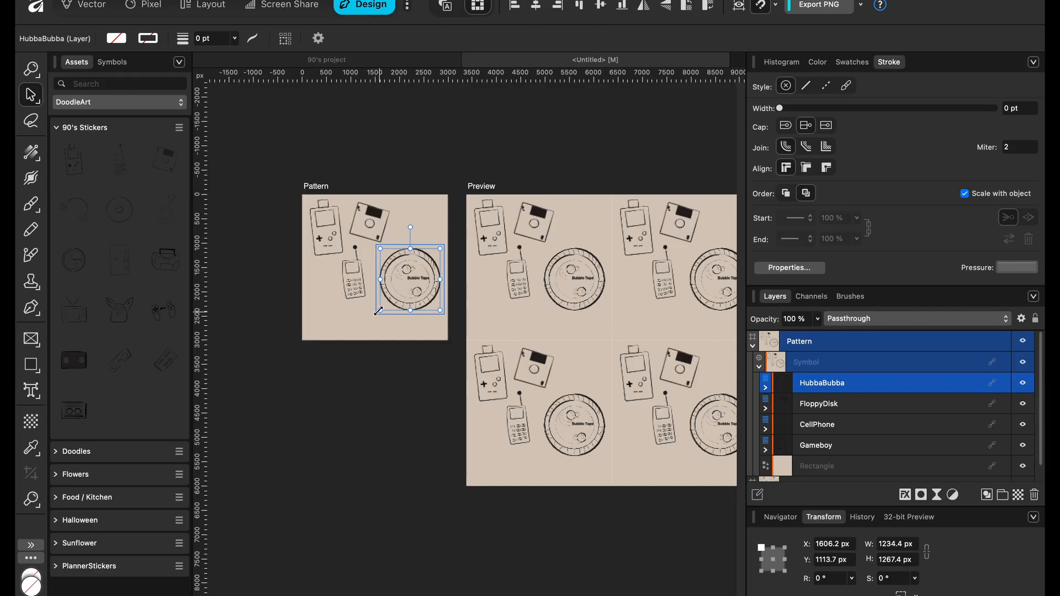
{"action": "left_click_drag", "start_coordinate": [379, 310], "coordinate": [409, 296]}
{"action": "key", "text": "ctrl+z"}
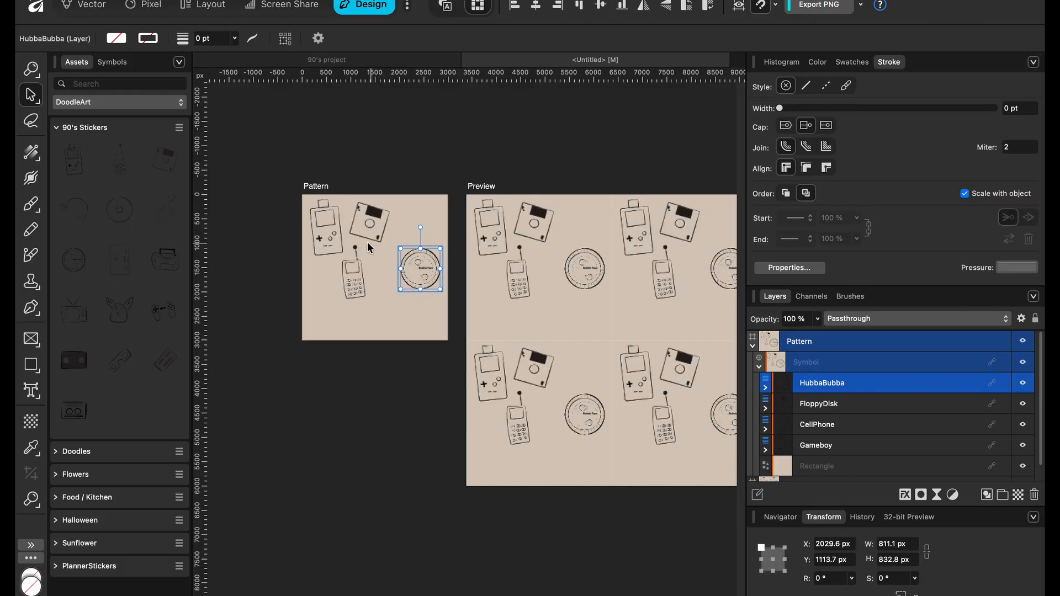
- Group all the shapes inside the Gameboy layer and move the group straight down to about Y 1444 px
{"action": "left_click", "coordinate": [315, 221]}
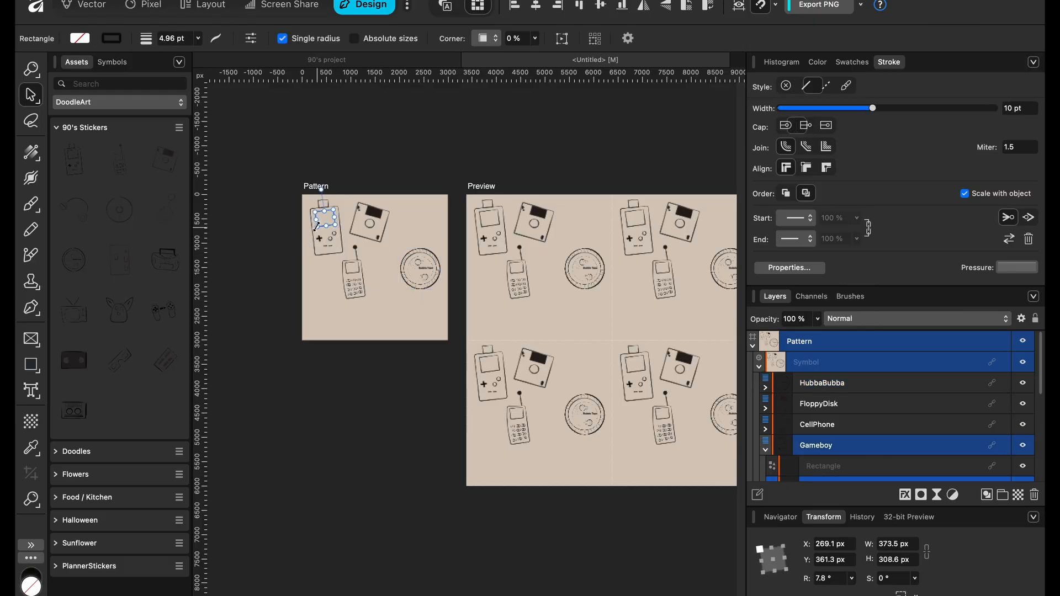
{"action": "scroll", "coordinate": [834, 452], "scroll_direction": "down", "scroll_amount": 1}
{"action": "scroll", "coordinate": [836, 457], "scroll_direction": "down", "scroll_amount": 4}
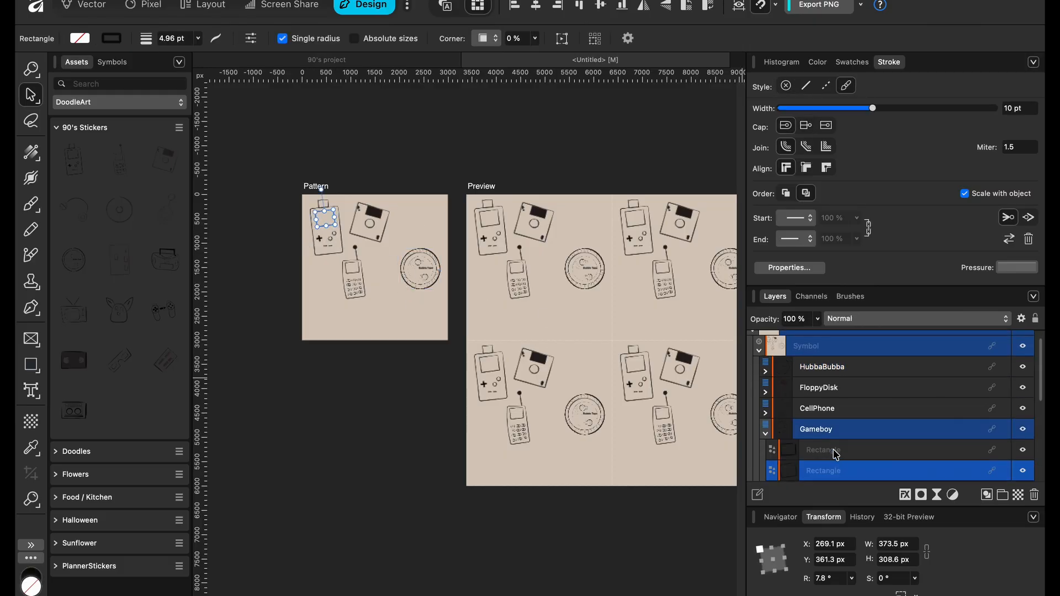
{"action": "left_click", "coordinate": [829, 429], "text": "shift"}
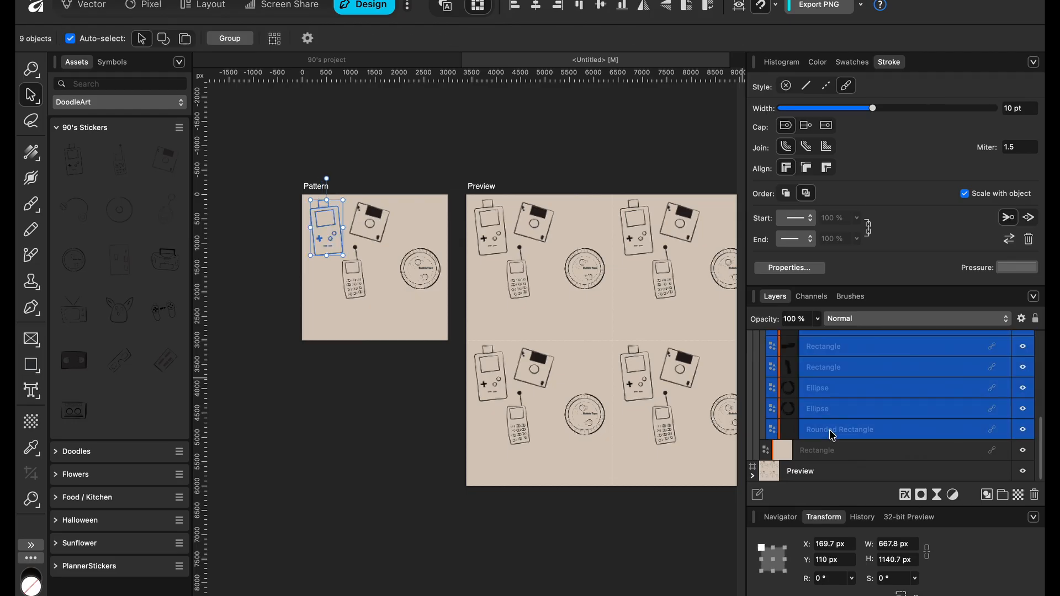
{"action": "key", "text": "super+g"}
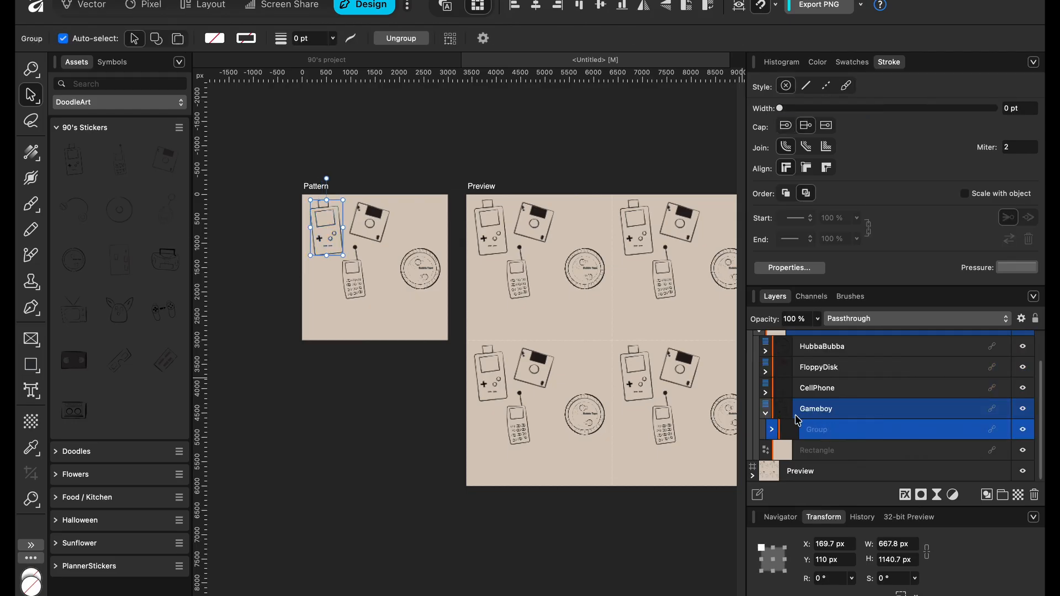
{"action": "left_click", "coordinate": [768, 415]}
{"action": "left_click", "coordinate": [367, 386]}
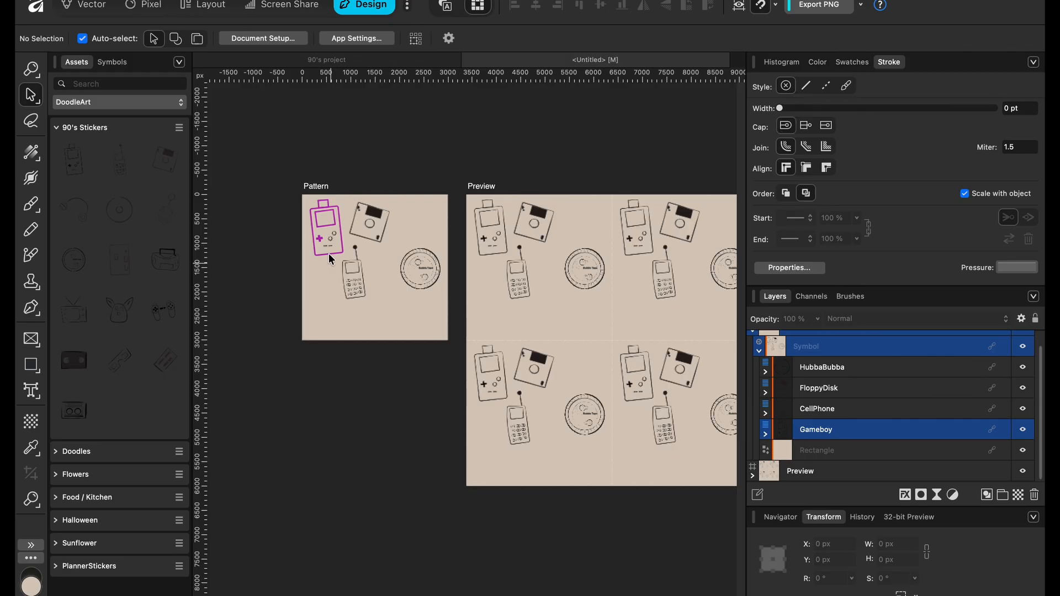
{"action": "left_click", "coordinate": [330, 238]}
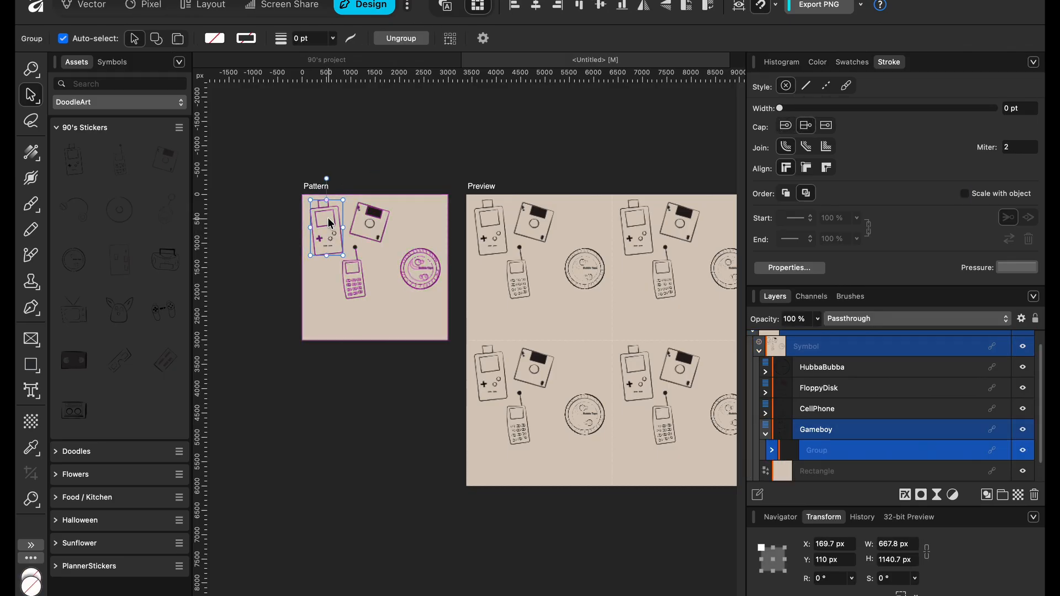
{"action": "left_click_drag", "start_coordinate": [326, 217], "coordinate": [333, 287]}
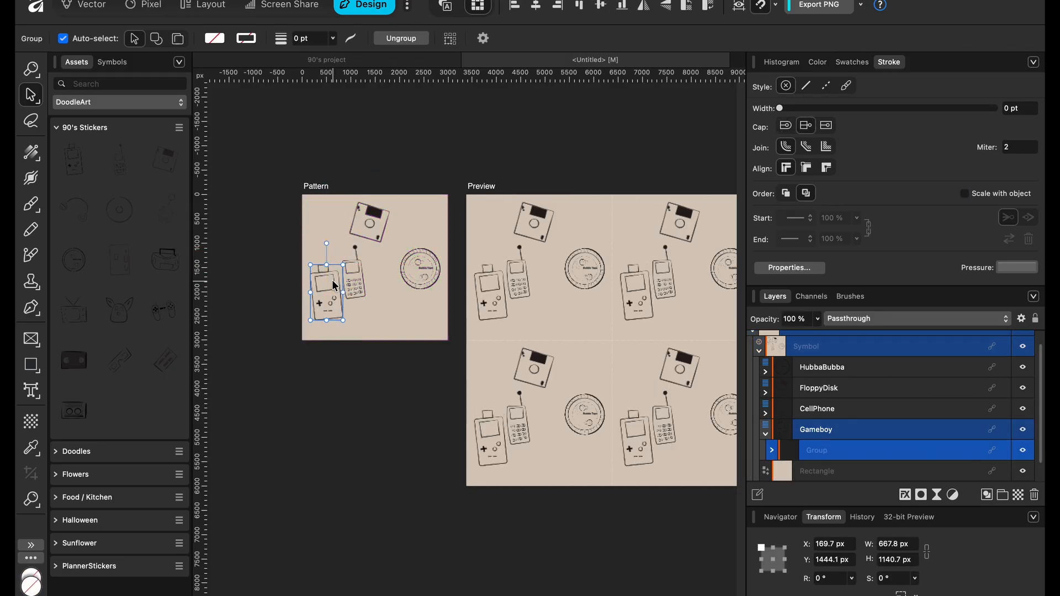
- Move the whole HubbaBubba group onto the Pattern artboard's upper-left corner, at about X -414 px, Y -416 px
{"action": "left_click", "coordinate": [427, 277]}
{"action": "left_click", "coordinate": [845, 392]}
{"action": "scroll", "coordinate": [845, 393], "scroll_direction": "down", "scroll_amount": 5}
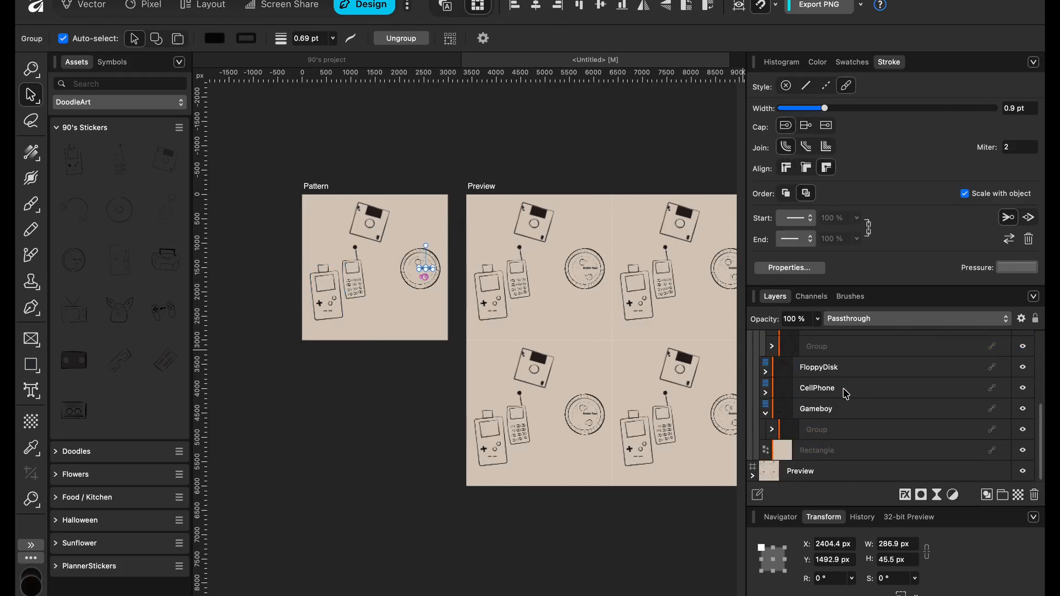
{"action": "left_click", "coordinate": [819, 345]}
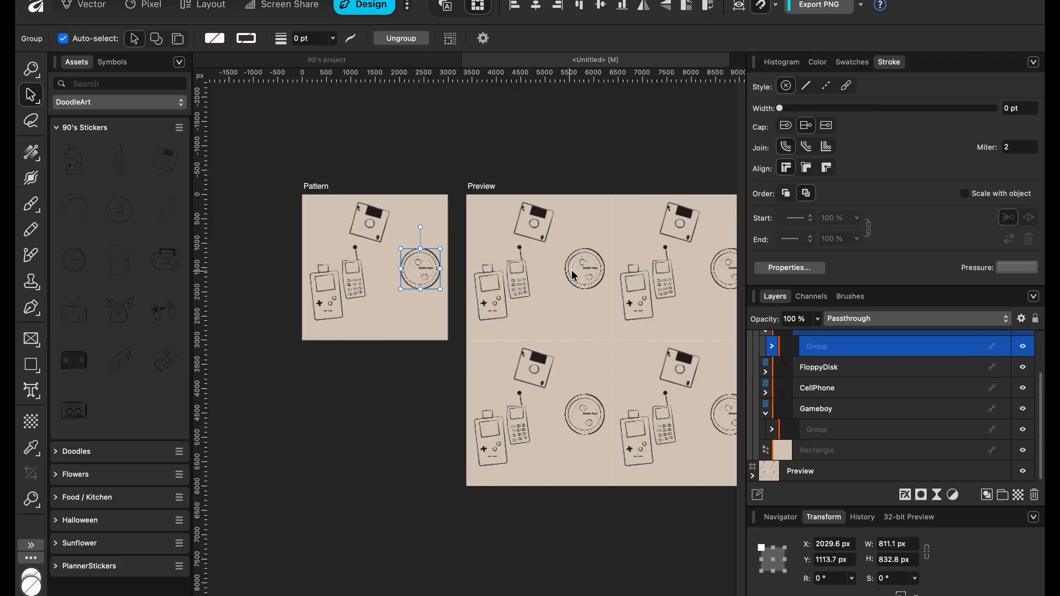
{"action": "left_click_drag", "start_coordinate": [424, 272], "coordinate": [312, 185]}
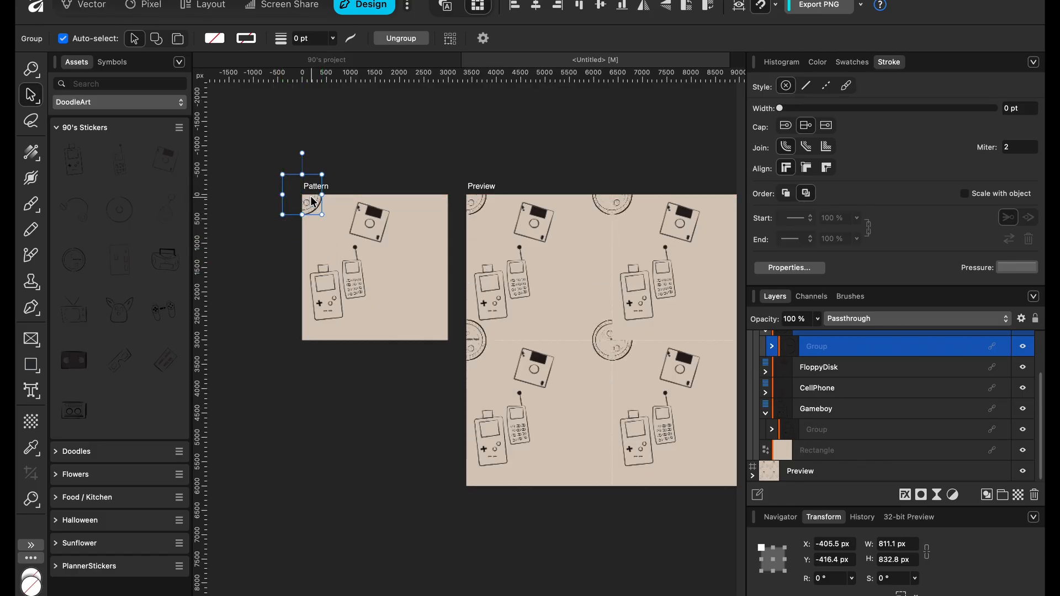
{"action": "scroll", "coordinate": [302, 207], "scroll_direction": "up", "scroll_amount": 5}
{"action": "left_click_drag", "start_coordinate": [310, 195], "coordinate": [303, 217]}
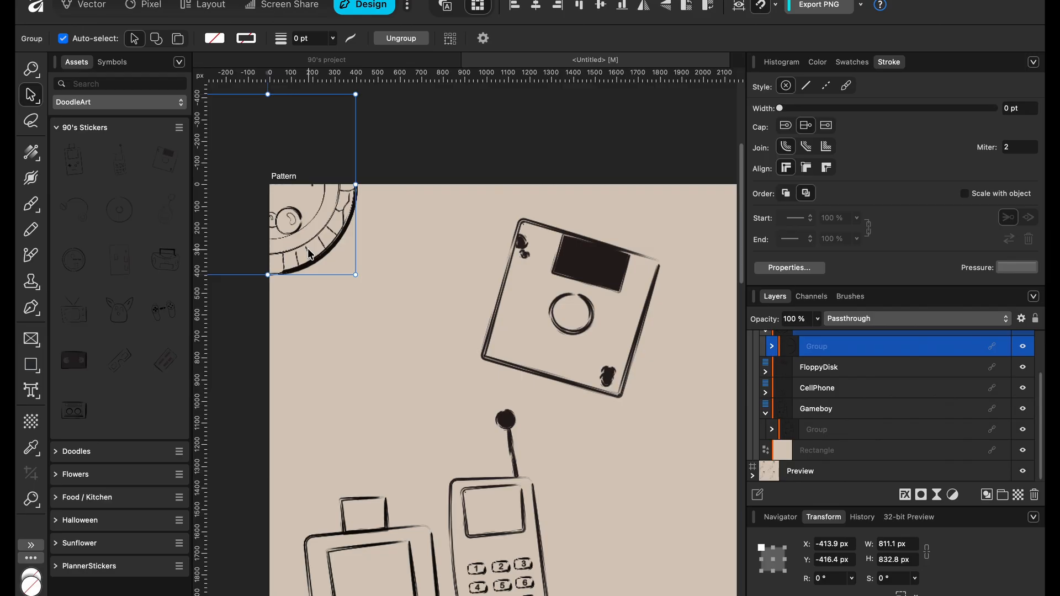
- Duplicate the HubbaBubba group and move the copy horizontally onto the Pattern artboard's upper-right corner, at about X 2595 px, Y -416 px
{"action": "key", "text": "super+j"}
{"action": "scroll", "coordinate": [308, 249], "scroll_direction": "down", "scroll_amount": 3}
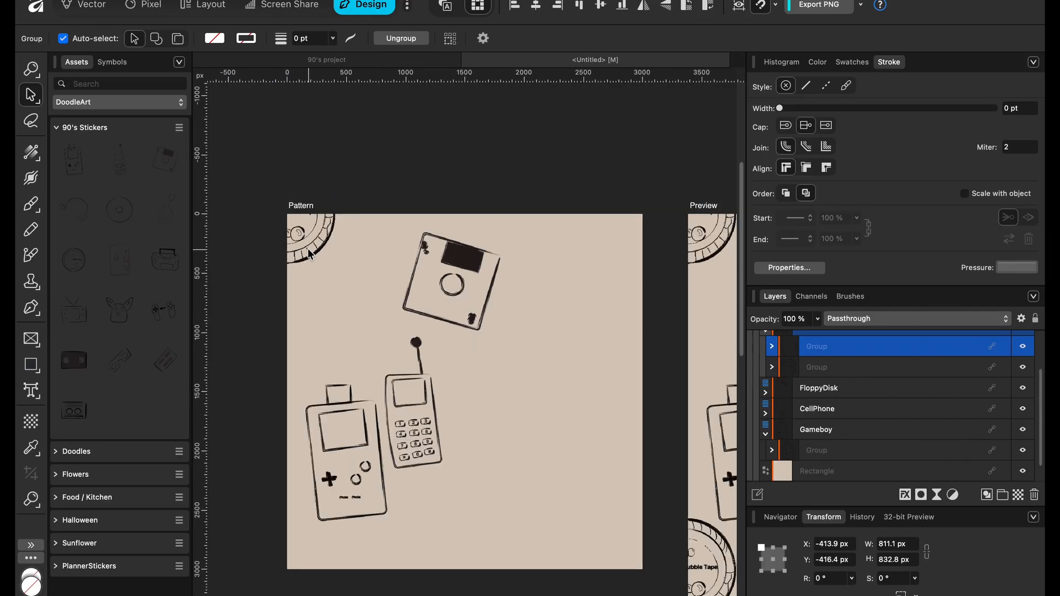
{"action": "left_click_drag", "start_coordinate": [305, 237], "coordinate": [661, 244]}
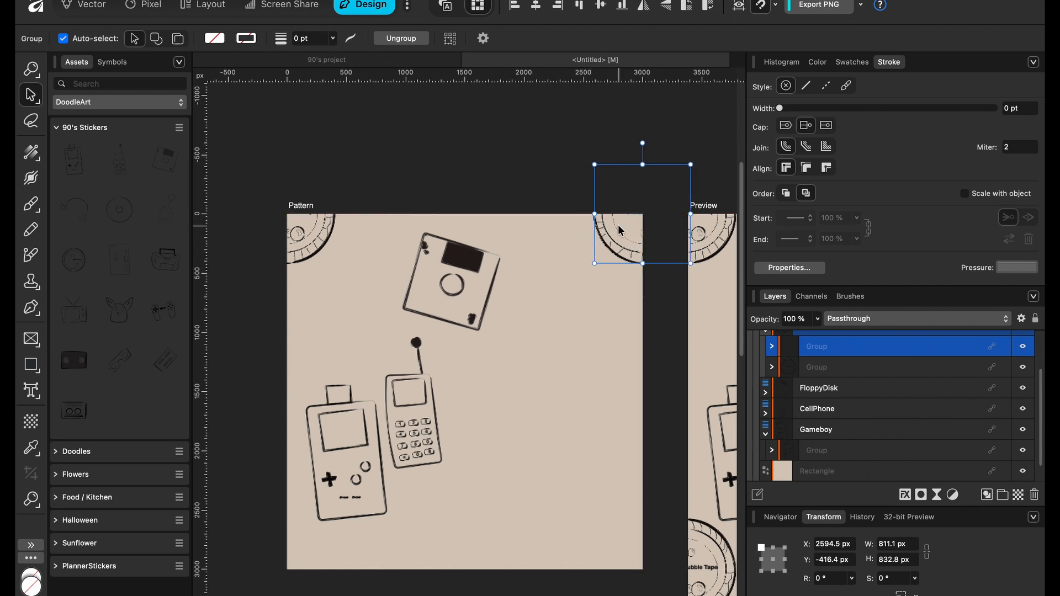
{"action": "scroll", "coordinate": [615, 221], "scroll_direction": "right", "scroll_amount": 10}
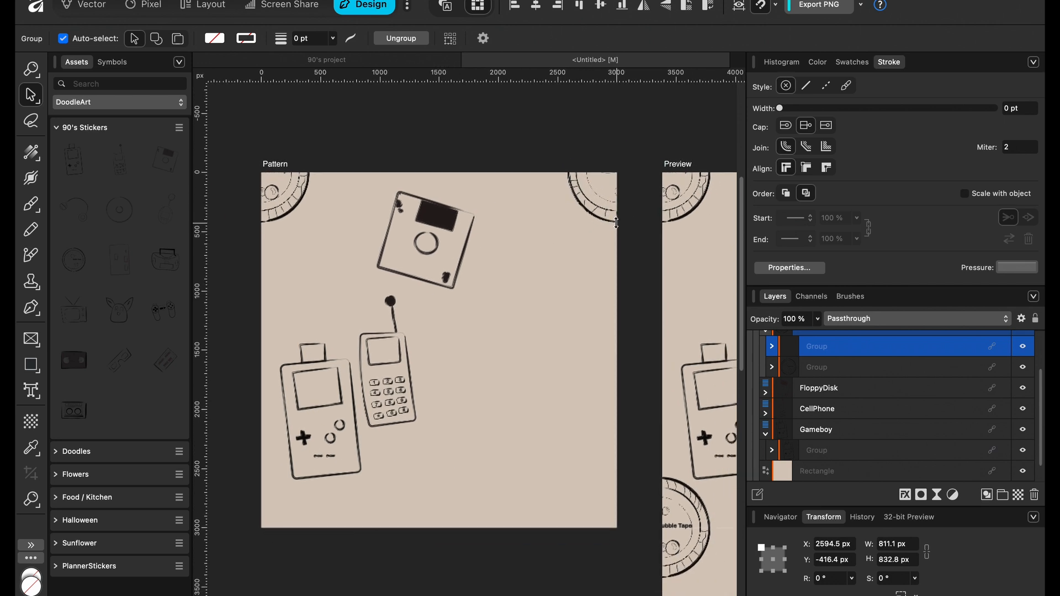
{"action": "scroll", "coordinate": [615, 220], "scroll_direction": "down", "scroll_amount": 2}
{"action": "scroll", "coordinate": [615, 221], "scroll_direction": "left", "scroll_amount": 2}
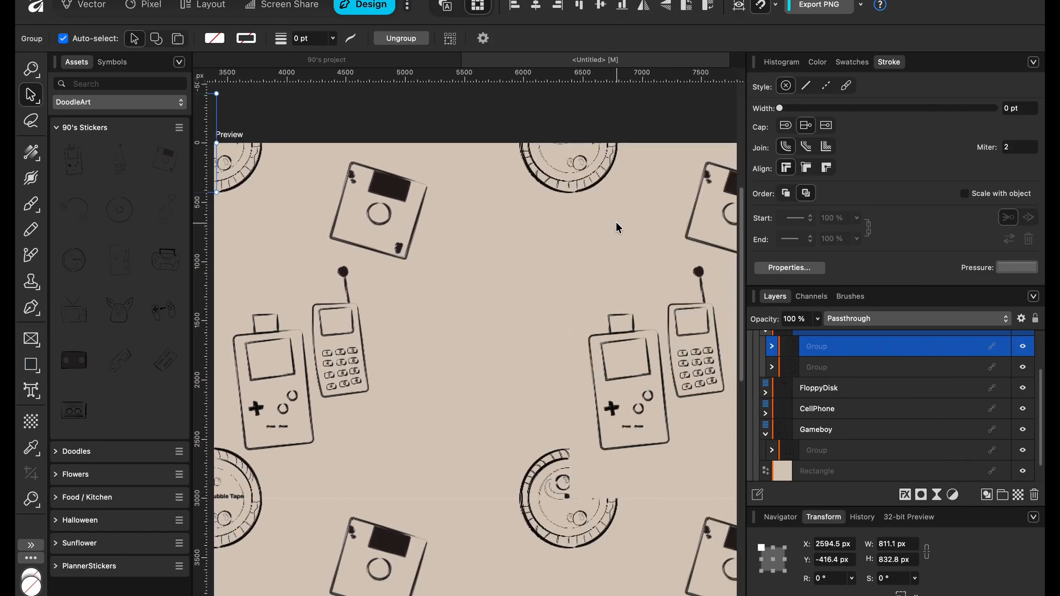
- Duplicate the upper-right HubbaBubba group and move the copy straight down onto the Pattern artboard's lower-right corner, at about X 2595 px, Y 2584 px
{"action": "scroll", "coordinate": [615, 221], "scroll_direction": "left", "scroll_amount": 2}
{"action": "scroll", "coordinate": [615, 221], "scroll_direction": "down", "scroll_amount": 1}
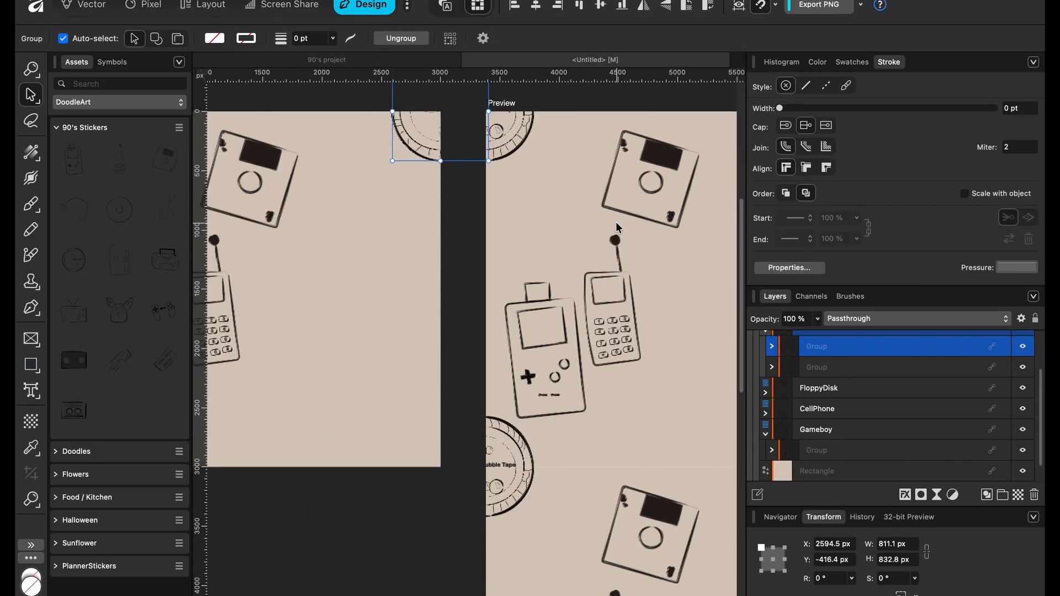
{"action": "left_click", "coordinate": [468, 330]}
{"action": "left_click", "coordinate": [435, 134]}
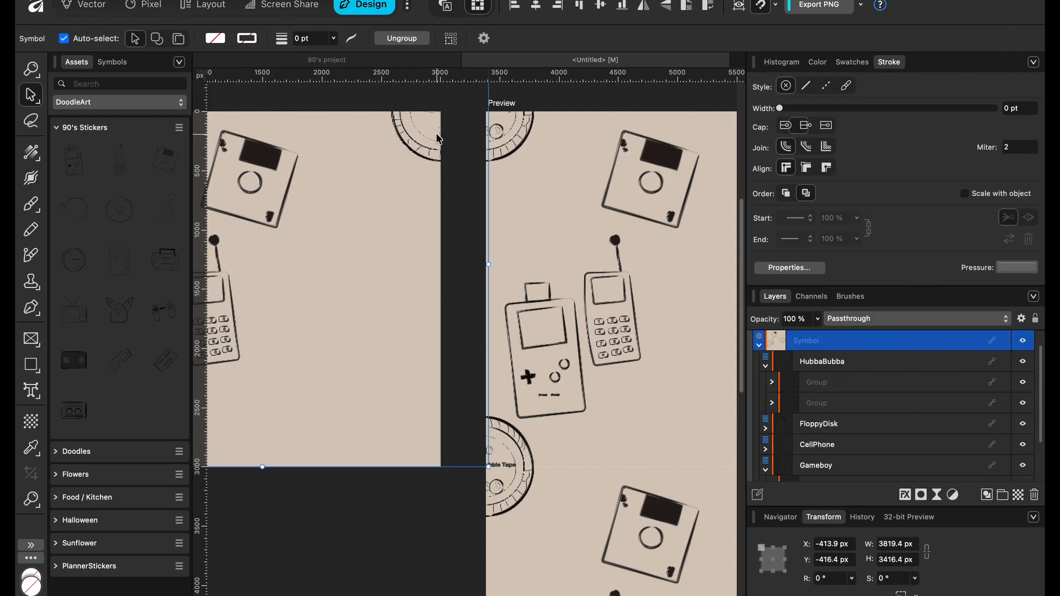
{"action": "left_click", "coordinate": [839, 383]}
{"action": "key", "text": "super+j"}
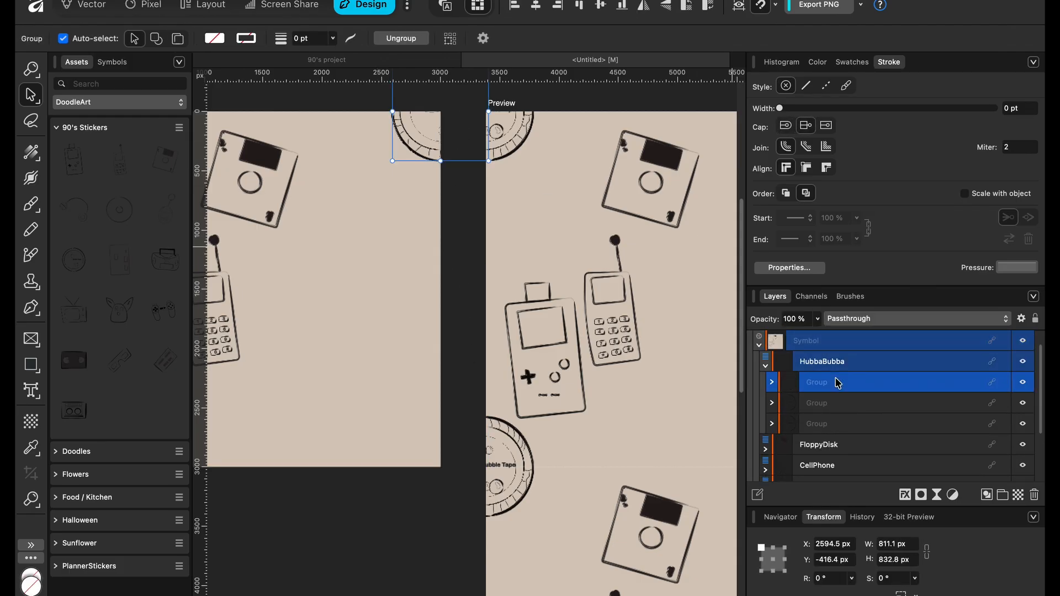
{"action": "left_click_drag", "start_coordinate": [425, 150], "coordinate": [425, 488]}
- Duplicate the upper-left HubbaBubba group and move the copy straight down onto the Pattern artboard's lower-left corner, at about X -414 px, Y 2577 px
{"action": "scroll", "coordinate": [426, 489], "scroll_direction": "left", "scroll_amount": 9}
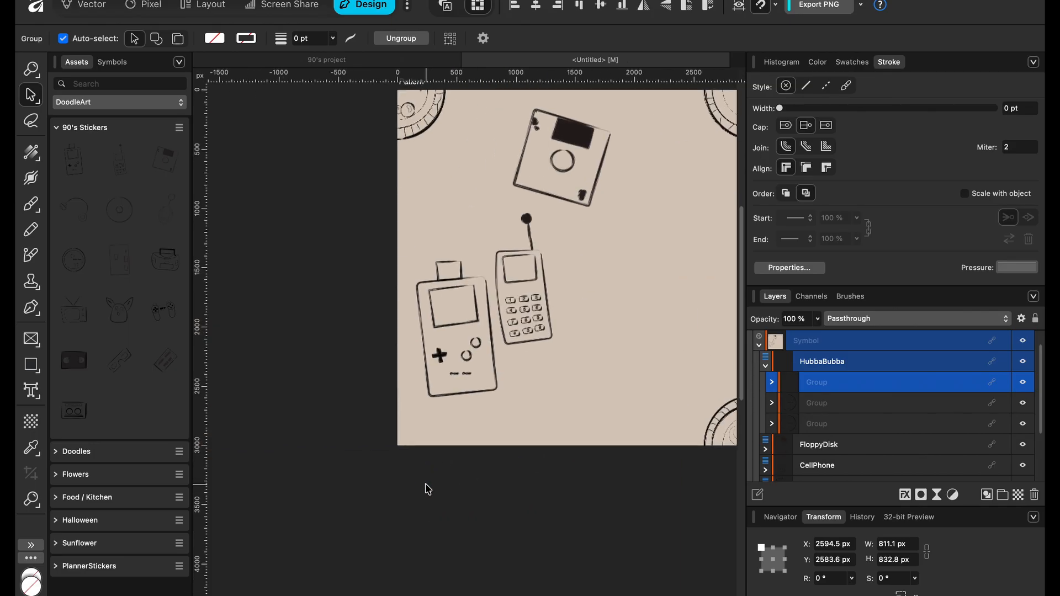
{"action": "scroll", "coordinate": [428, 490], "scroll_direction": "right", "scroll_amount": 1}
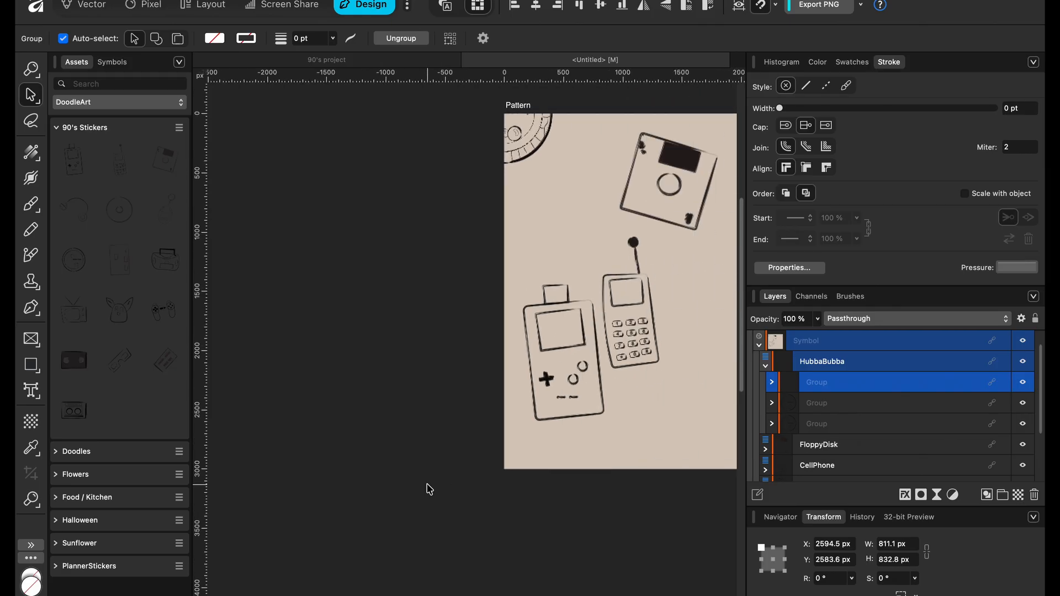
{"action": "left_click", "coordinate": [517, 133]}
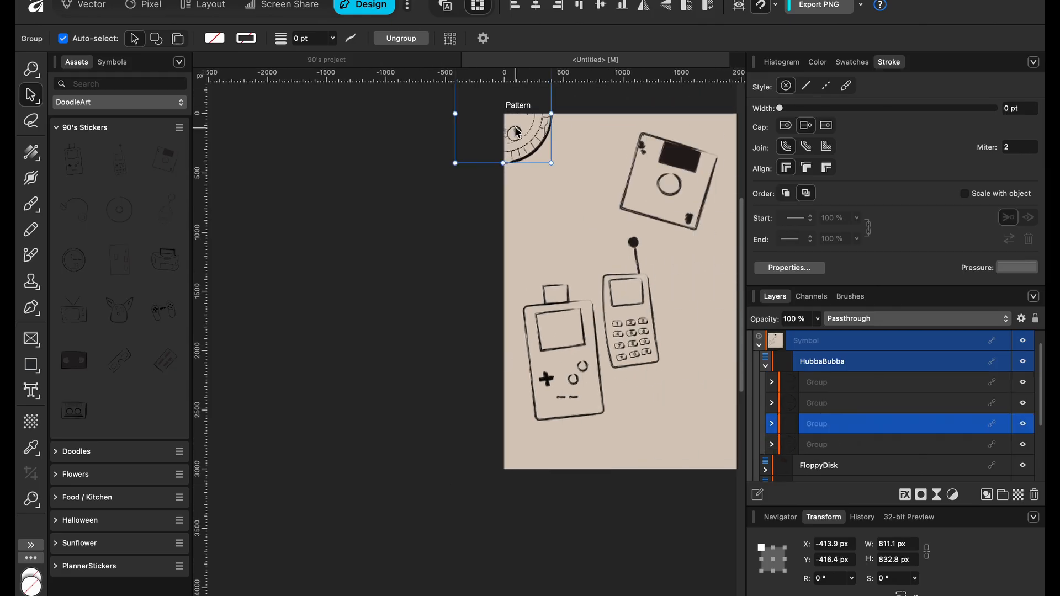
{"action": "left_click_drag", "start_coordinate": [518, 132], "coordinate": [529, 483]}
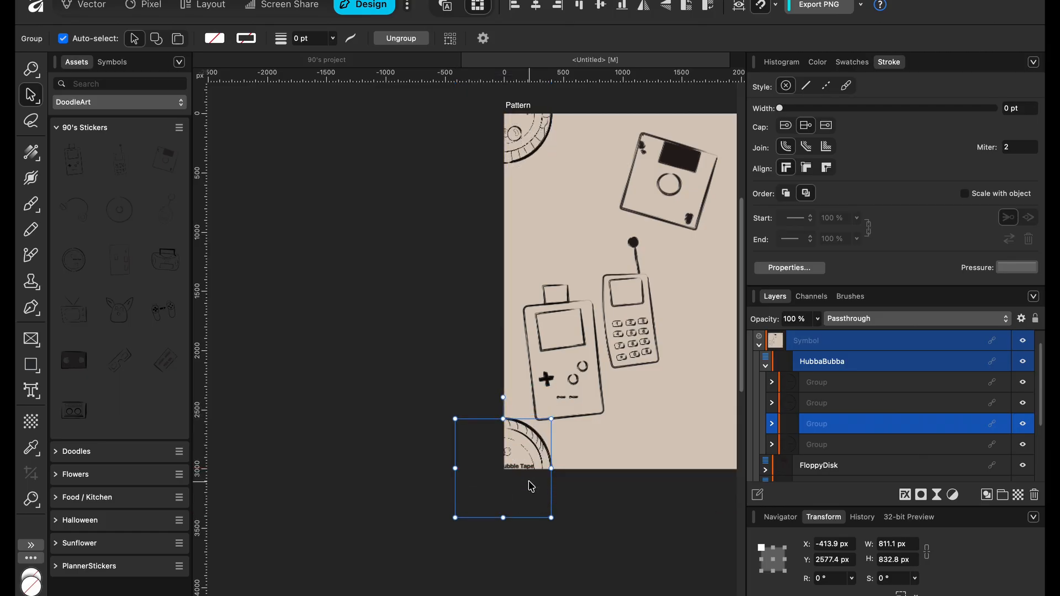
- Examine the assembled HubbaBubba sticker at the tile junction in the preview, hiding and reshowing the lower-left copy to check its joins
{"action": "scroll", "coordinate": [529, 486], "scroll_direction": "right", "scroll_amount": 13}
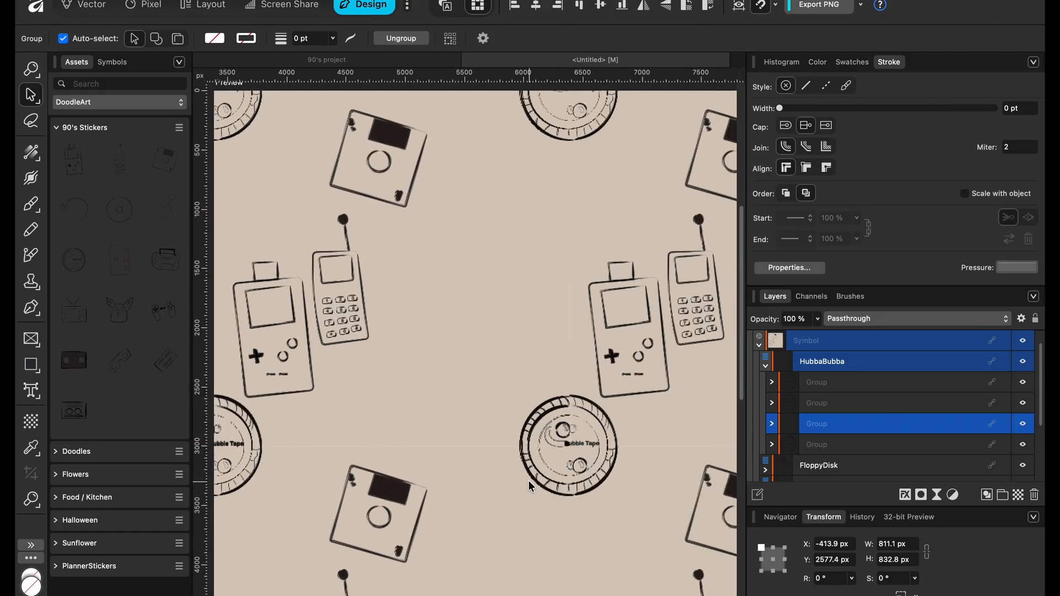
{"action": "scroll", "coordinate": [529, 481], "scroll_direction": "up", "scroll_amount": 5}
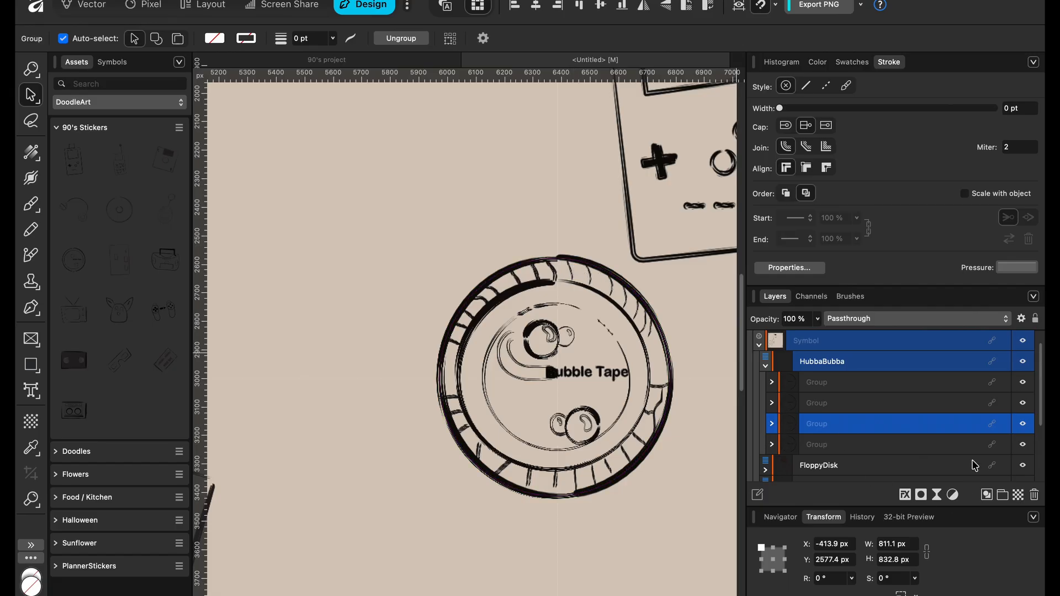
{"action": "left_click", "coordinate": [1024, 426]}
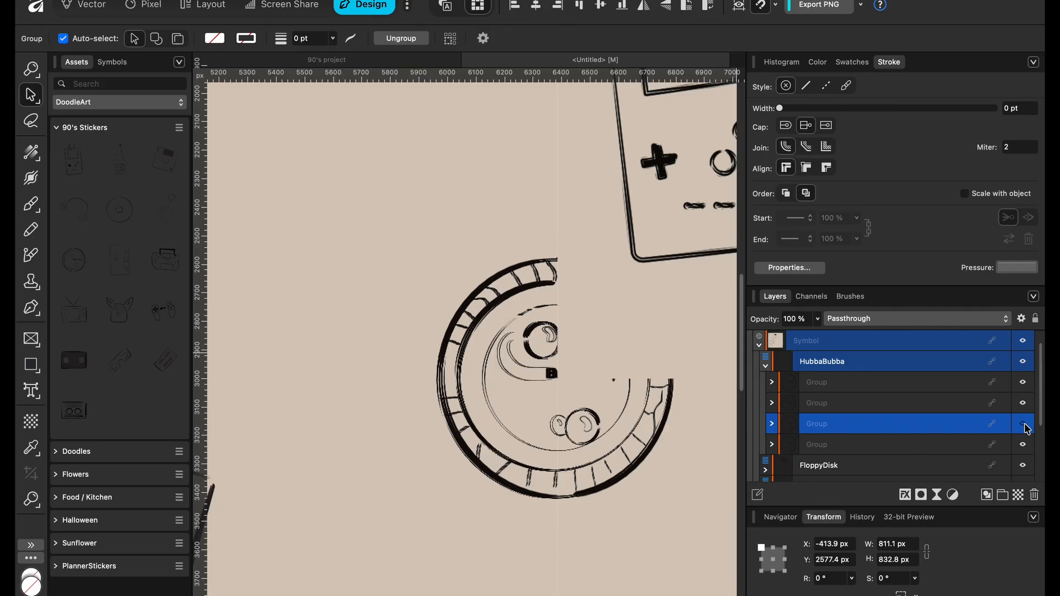
{"action": "left_click", "coordinate": [1024, 425]}
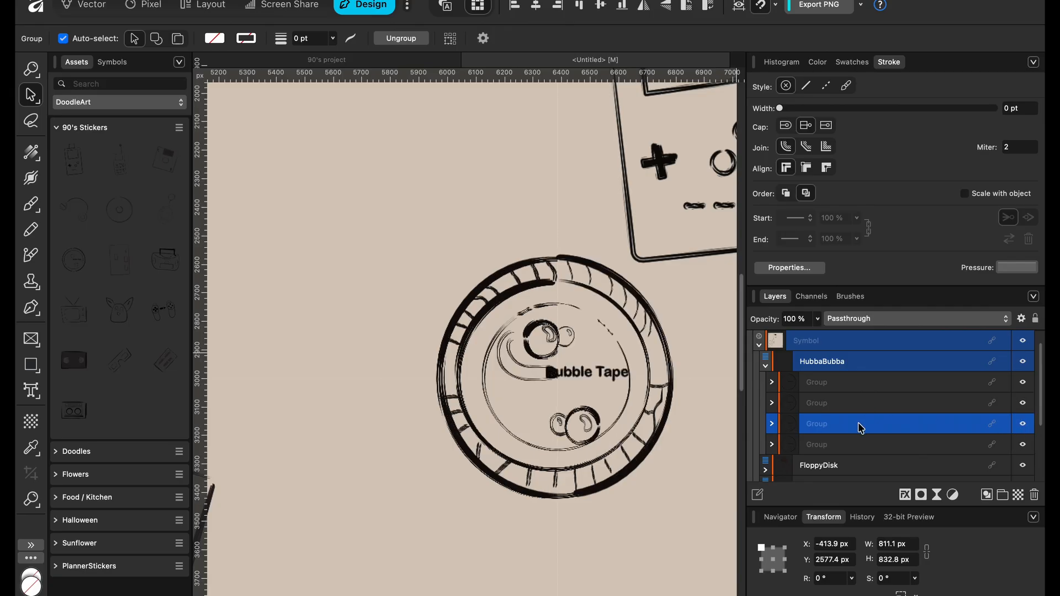
{"action": "scroll", "coordinate": [391, 434], "scroll_direction": "down", "scroll_amount": 5}
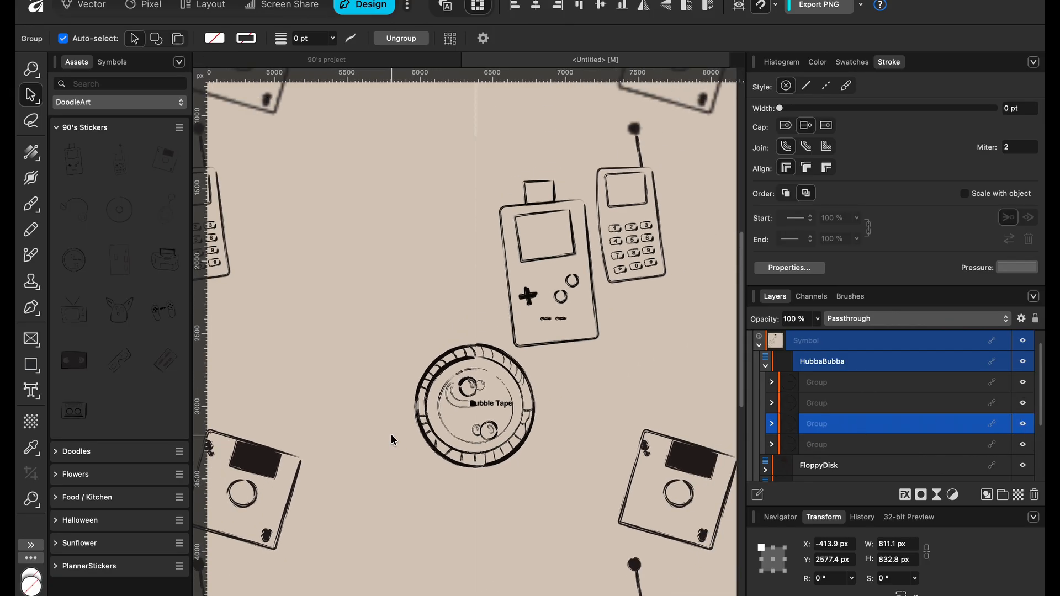
{"action": "scroll", "coordinate": [393, 433], "scroll_direction": "down", "scroll_amount": 5}
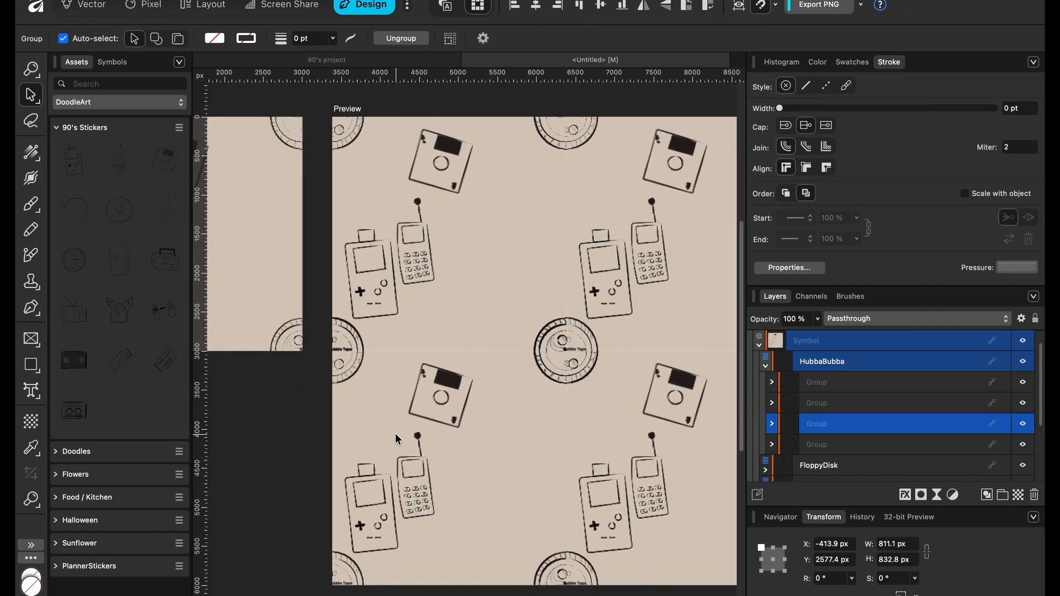
{"action": "scroll", "coordinate": [395, 432], "scroll_direction": "left", "scroll_amount": 5}
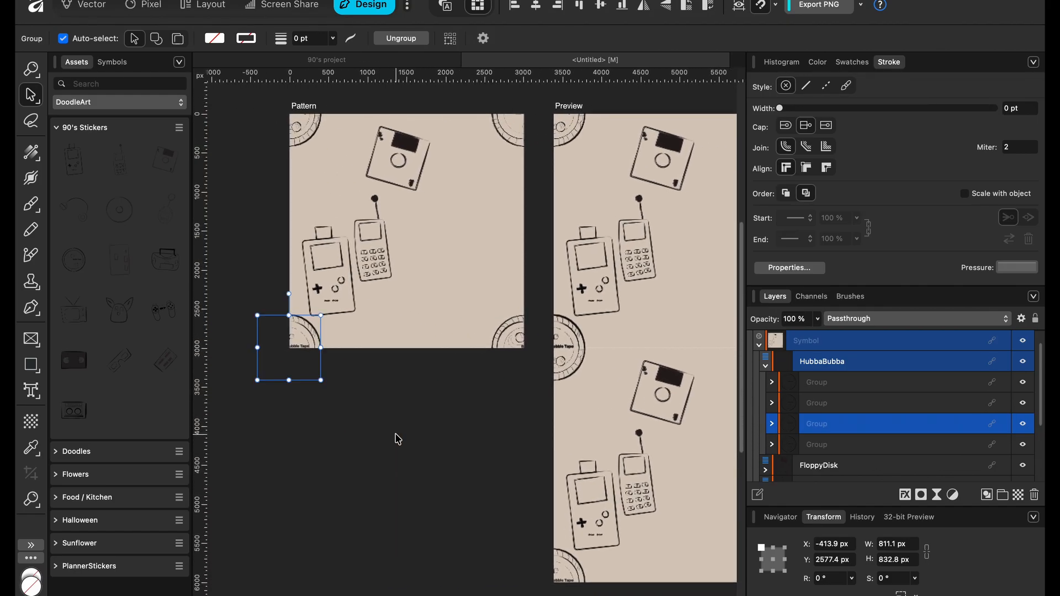
{"action": "scroll", "coordinate": [397, 439], "scroll_direction": "right", "scroll_amount": 3}
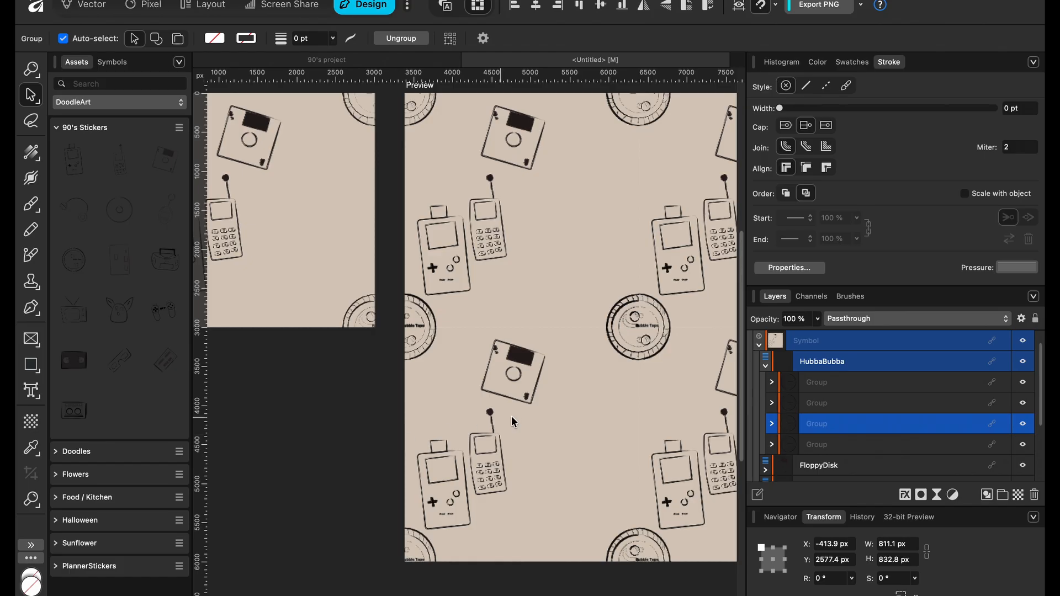
- Nudge the lower-left HubbaBubba copy down to about Y 2591 px while watching its joins in the preview
{"action": "scroll", "coordinate": [561, 413], "scroll_direction": "up", "scroll_amount": 6}
{"action": "scroll", "coordinate": [561, 413], "scroll_direction": "up", "scroll_amount": 2}
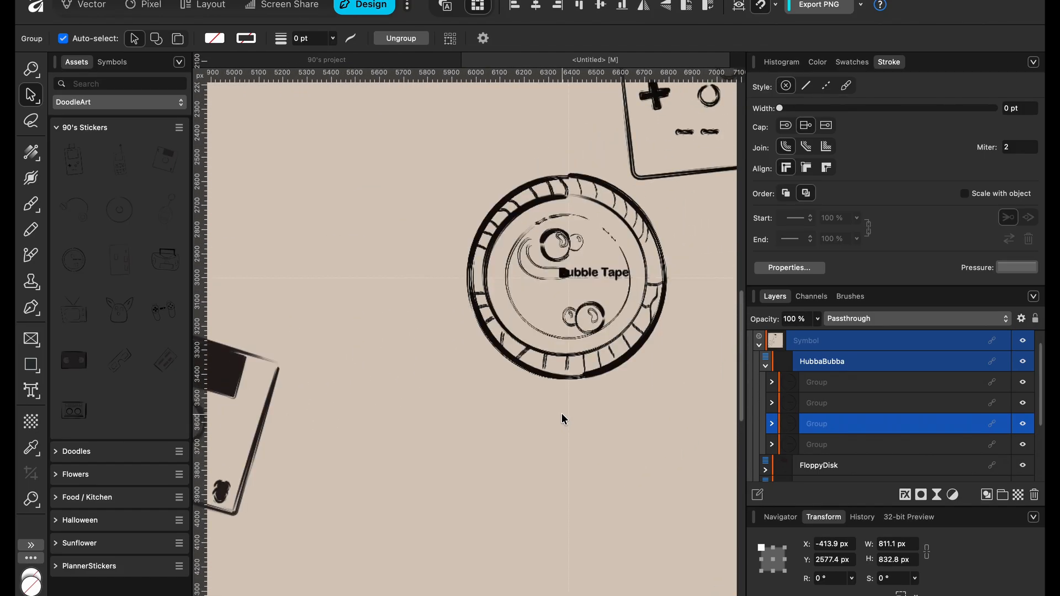
{"action": "key", "text": "Down"}
{"action": "key", "text": "Down"}
{"action": "key", "text": "Down"}
{"action": "key", "text": "Down"}
{"action": "key", "text": "Down"}
{"action": "key", "text": "Down"}
{"action": "key", "text": "Down"}
{"action": "key", "text": "Down"}
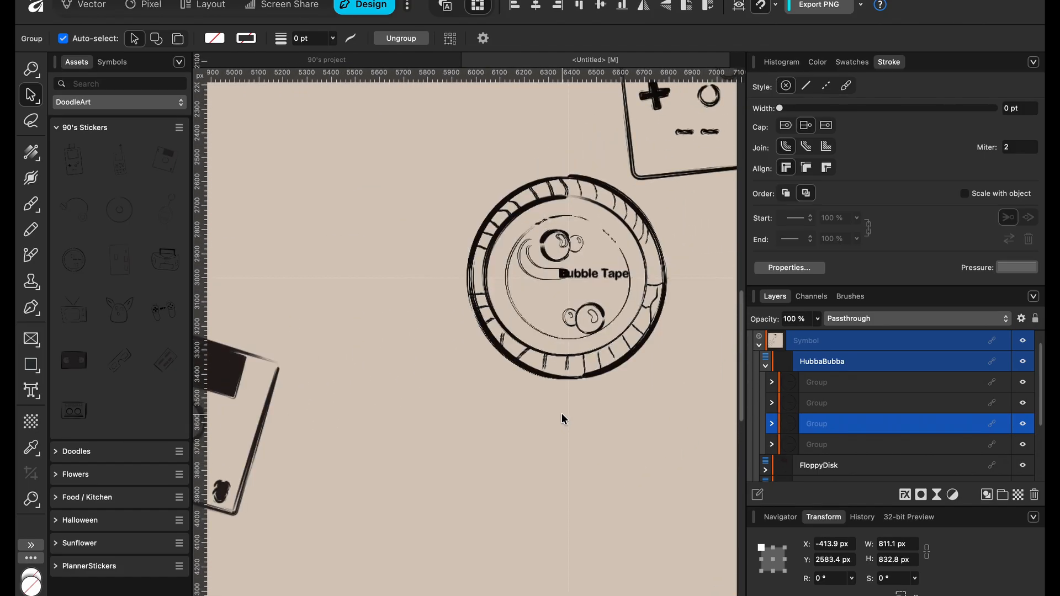
{"action": "key", "text": "Down"}
{"action": "key", "text": "Down"}
{"action": "key", "text": "Down"}
{"action": "key", "text": "Down"}
{"action": "key", "text": "Down"}
{"action": "key", "text": "Down"}
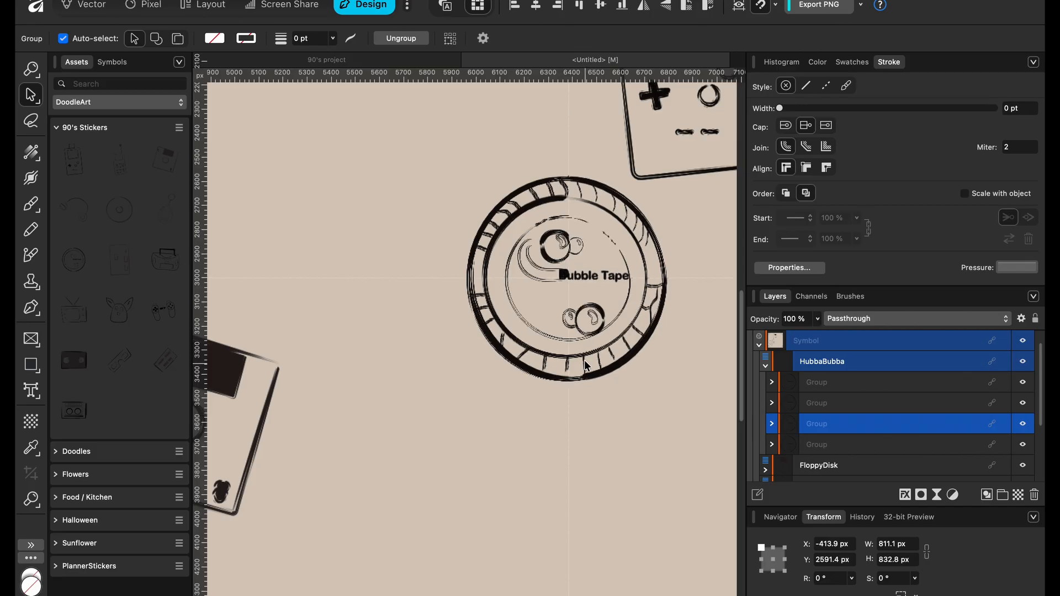
- Fine-tune the lower-left HubbaBubba copy upward to about Y 2581 px, judging the alignment at the preview's tile junction
{"action": "scroll", "coordinate": [584, 356], "scroll_direction": "up", "scroll_amount": 5}
{"action": "scroll", "coordinate": [585, 357], "scroll_direction": "up", "scroll_amount": 3}
{"action": "scroll", "coordinate": [585, 356], "scroll_direction": "right", "scroll_amount": 1}
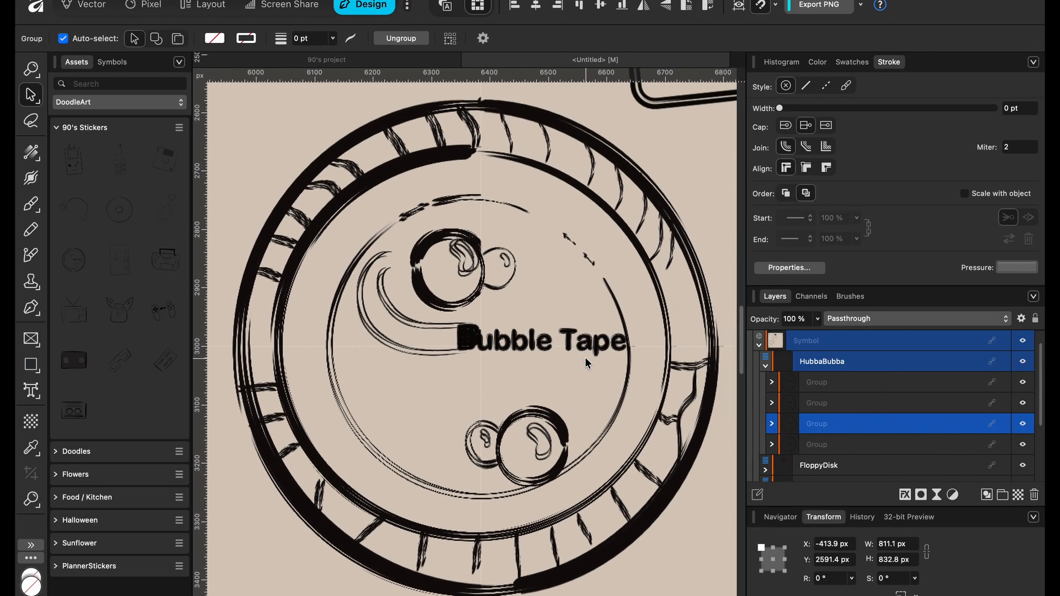
{"action": "key", "text": "Down"}
{"action": "key", "text": "Up"}
{"action": "key", "text": "Up"}
{"action": "key", "text": "Up"}
{"action": "key", "text": "Up"}
{"action": "key", "text": "Up"}
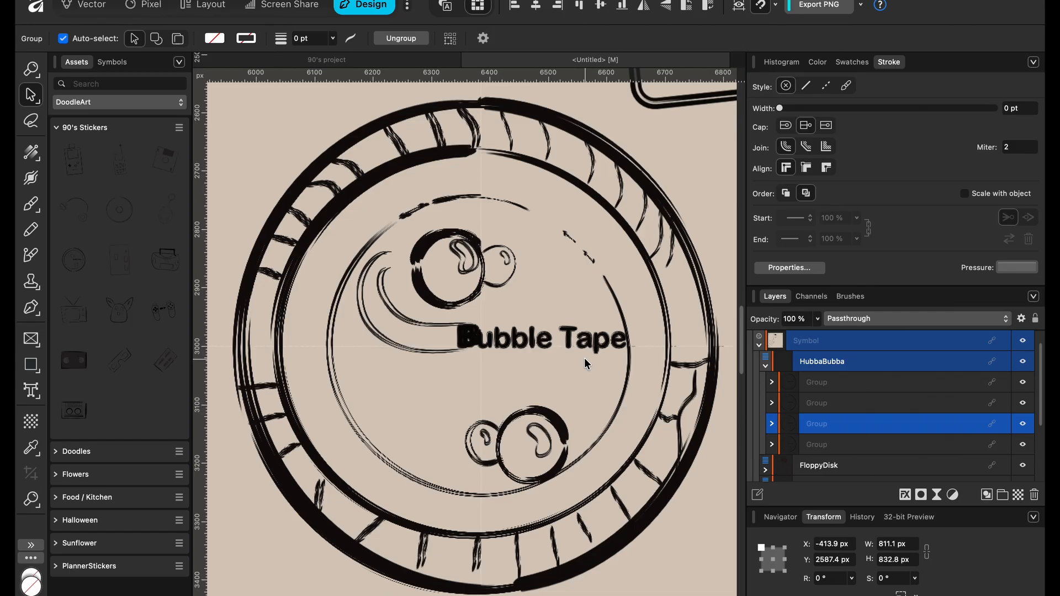
{"action": "key", "text": "shift+Down"}
{"action": "key", "text": "shift+Up"}
{"action": "key", "text": "Up"}
{"action": "key", "text": "Up"}
{"action": "key", "text": "Up"}
{"action": "key", "text": "Up"}
{"action": "key", "text": "Up"}
{"action": "key", "text": "Up"}
{"action": "key", "text": "Up"}
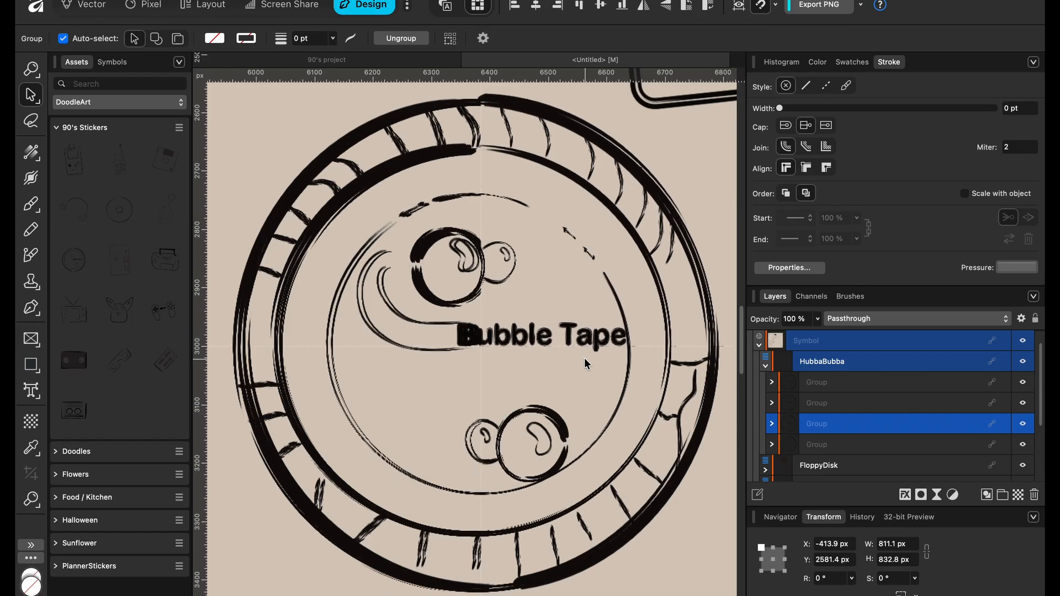
{"action": "key", "text": "Down"}
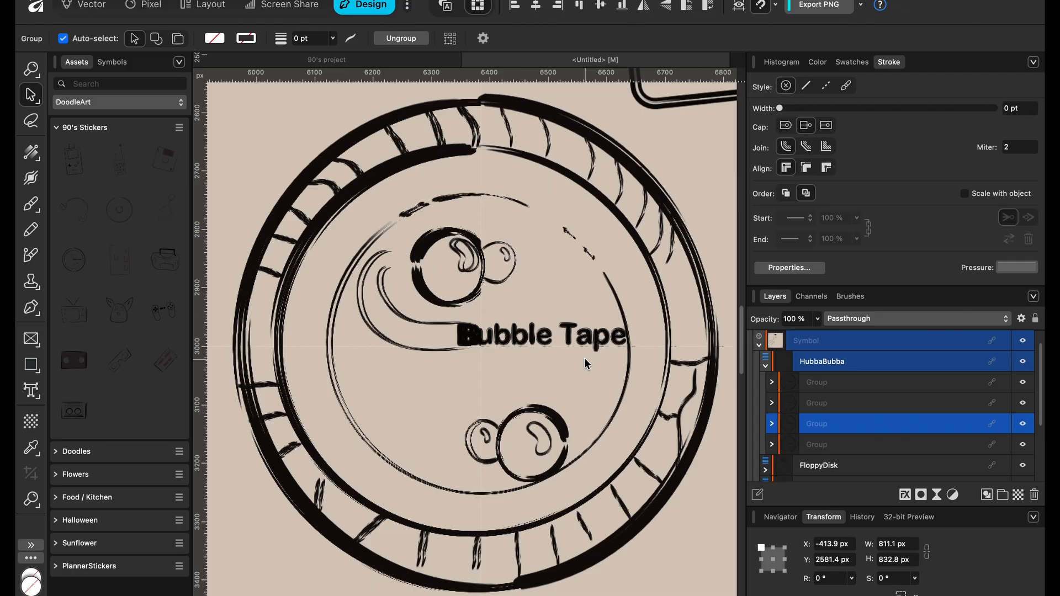
- Adjust the lower-left HubbaBubba copy's horizontal position to about X -405.5 px, keeping its height at the Pattern artboard's lower-left corner
{"action": "key", "text": "Left"}
{"action": "key", "text": "Left"}
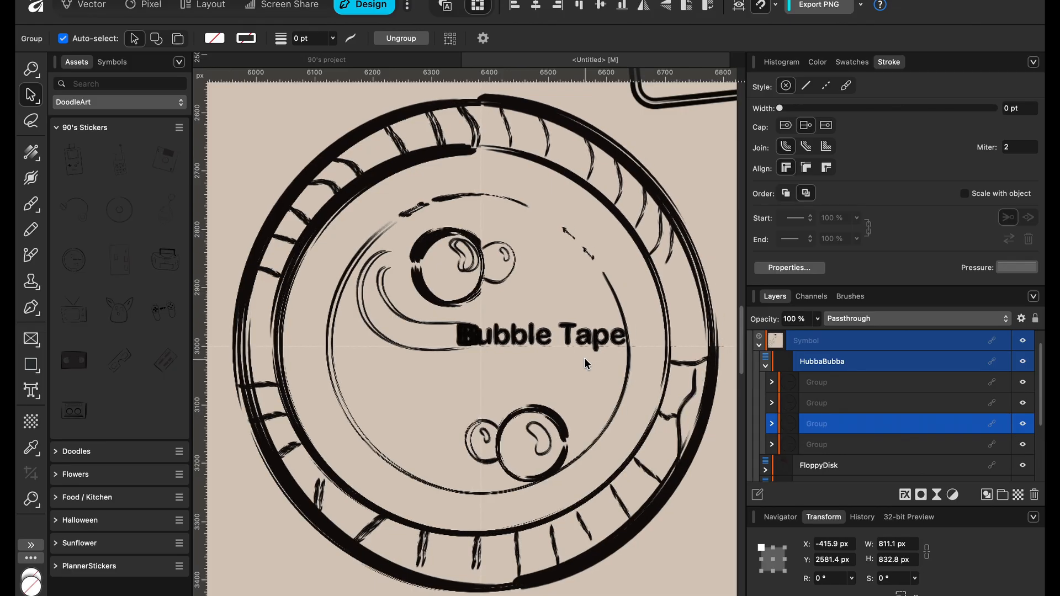
{"action": "key", "text": "Right"}
{"action": "key", "text": "Right"}
{"action": "key", "text": "Right"}
{"action": "key", "text": "Right"}
{"action": "key", "text": "Right"}
{"action": "key", "text": "Right"}
{"action": "key", "text": "Right"}
{"action": "key", "text": "Right"}
{"action": "key", "text": "Right"}
{"action": "key", "text": "Right"}
{"action": "key", "text": "Right"}
{"action": "key", "text": "Right"}
{"action": "key", "text": "Right"}
{"action": "key", "text": "Right"}
{"action": "key", "text": "Right"}
{"action": "key", "text": "Right"}
{"action": "key", "text": "Right"}
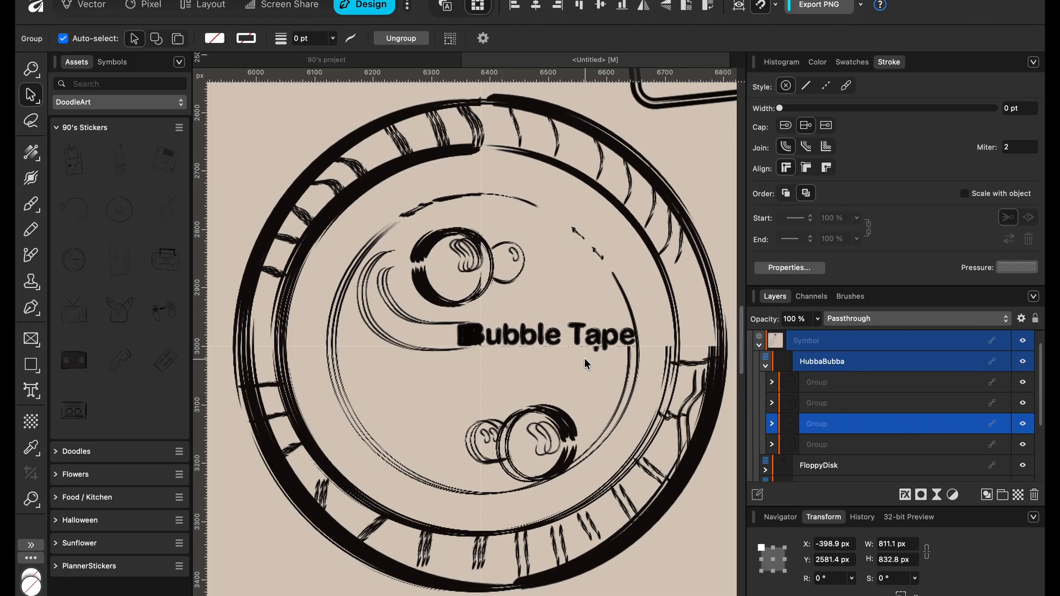
{"action": "key", "text": "shift+Left"}
{"action": "scroll", "coordinate": [584, 358], "scroll_direction": "down", "scroll_amount": 5}
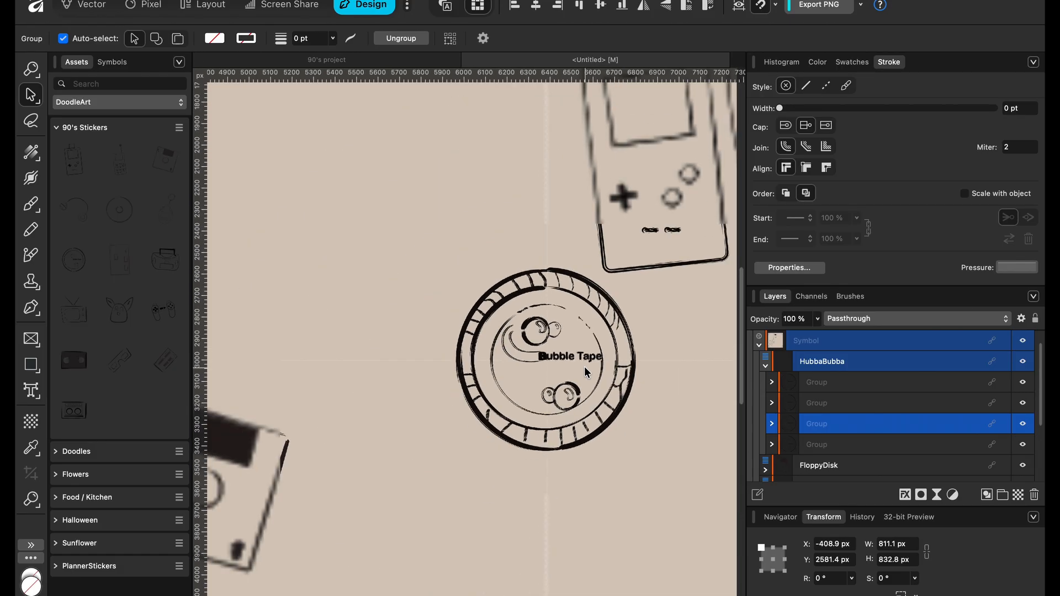
{"action": "scroll", "coordinate": [585, 367], "scroll_direction": "left", "scroll_amount": 20}
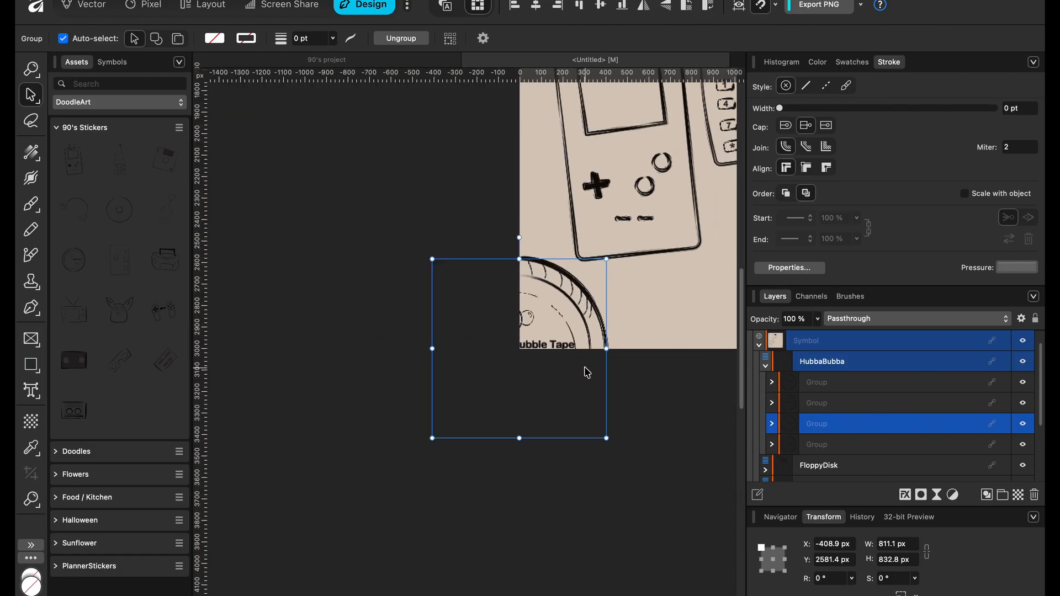
{"action": "mouse_move", "coordinate": [553, 332]}
{"action": "left_mouse_down"}
{"action": "mouse_move", "coordinate": [564, 332]}
{"action": "mouse_move", "coordinate": [554, 326]}
{"action": "left_mouse_up"}
- Examine the HubbaBubba copies at the Pattern artboard's upper-left, upper-right and lower-right corners, comparing their transform positions and cropped edges
{"action": "scroll", "coordinate": [556, 331], "scroll_direction": "up", "scroll_amount": 15}
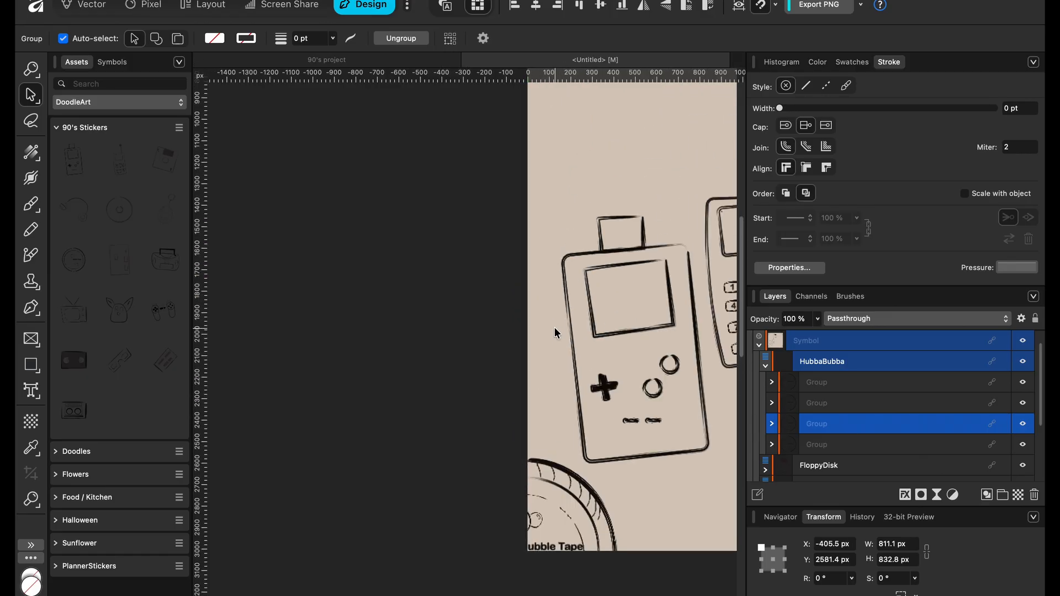
{"action": "scroll", "coordinate": [557, 332], "scroll_direction": "down", "scroll_amount": 1}
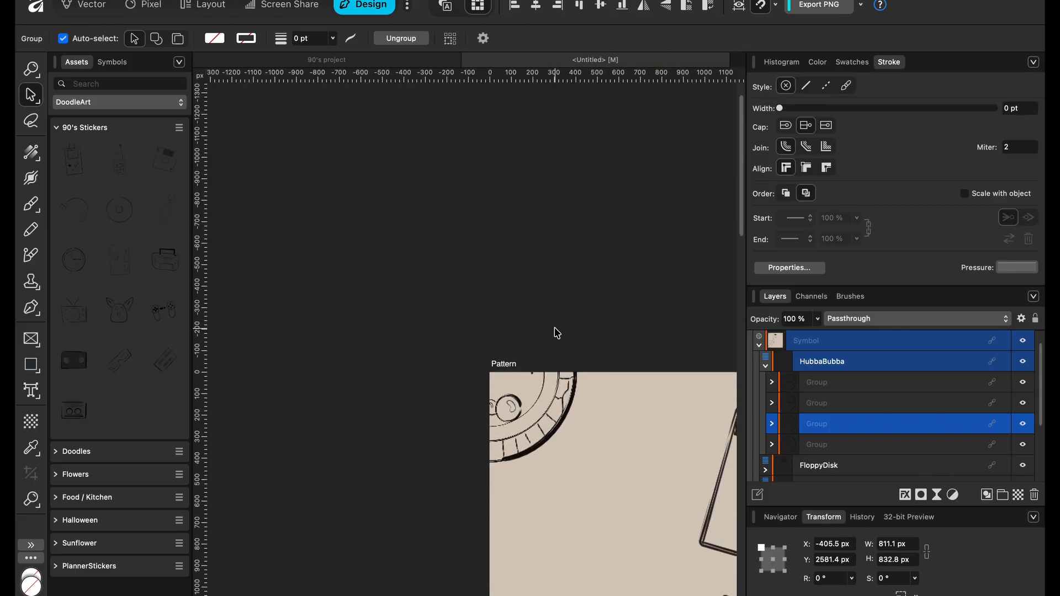
{"action": "left_click", "coordinate": [565, 409]}
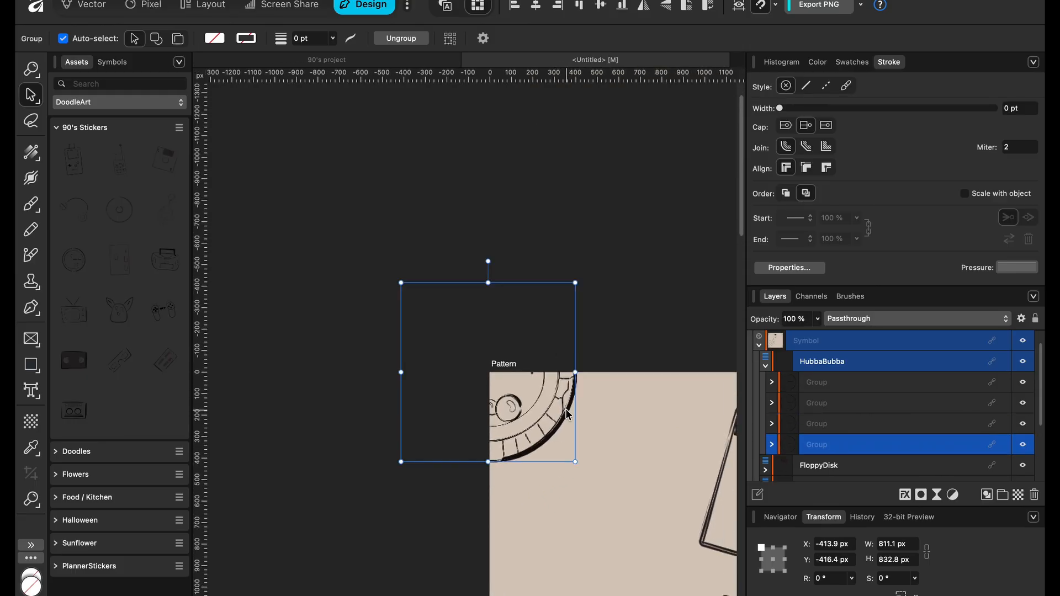
{"action": "scroll", "coordinate": [560, 400], "scroll_direction": "right", "scroll_amount": 15}
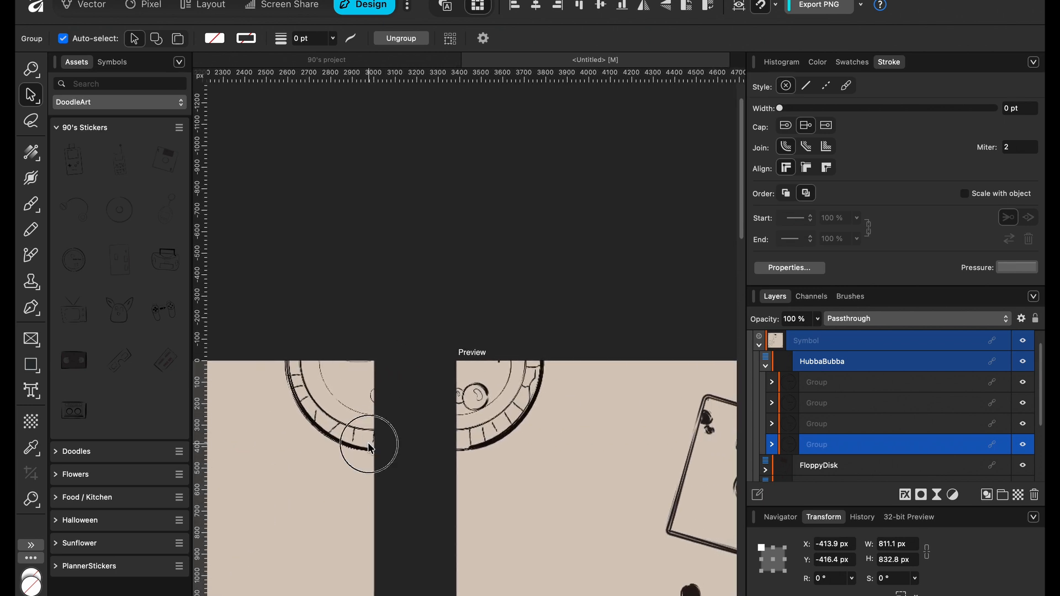
{"action": "left_click", "coordinate": [368, 442]}
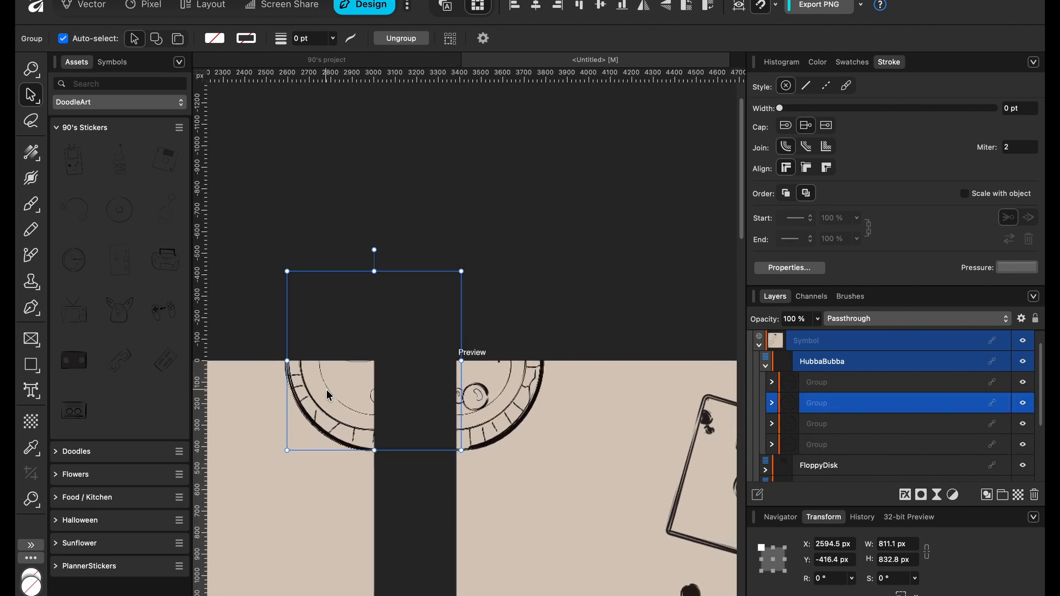
{"action": "scroll", "coordinate": [357, 391], "scroll_direction": "up", "scroll_amount": 8}
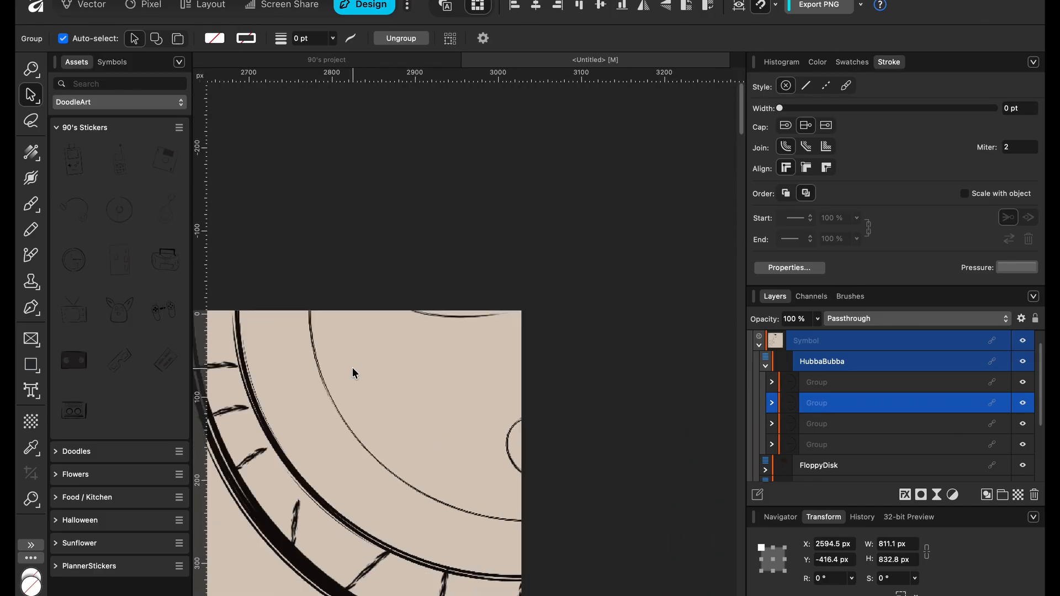
{"action": "scroll", "coordinate": [355, 372], "scroll_direction": "down", "scroll_amount": 5}
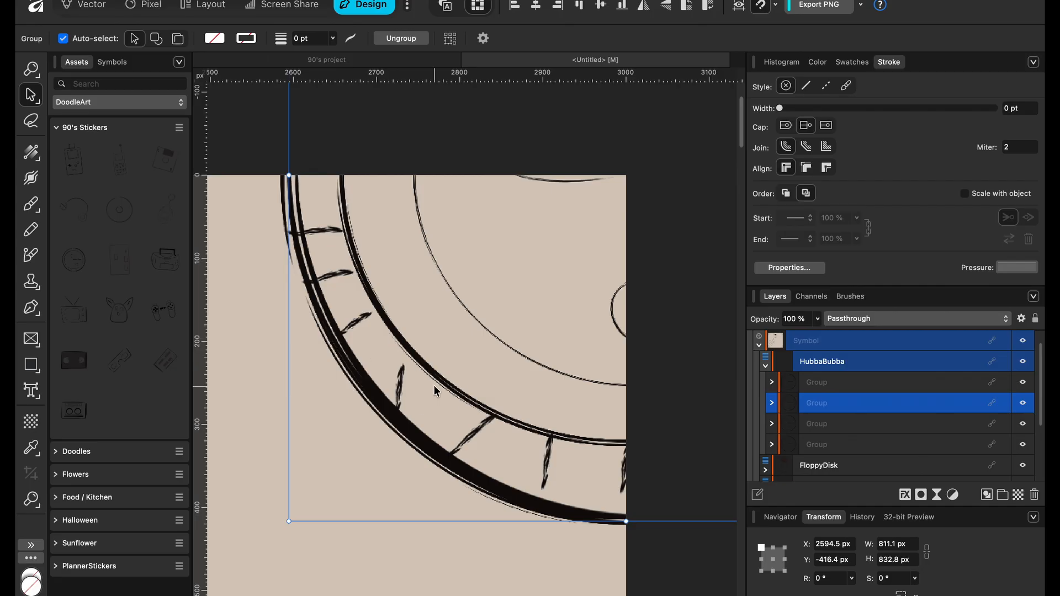
{"action": "mouse_move", "coordinate": [434, 386]}
{"action": "left_mouse_down"}
{"action": "mouse_move", "coordinate": [436, 376]}
{"action": "mouse_move", "coordinate": [434, 388]}
{"action": "left_mouse_up"}
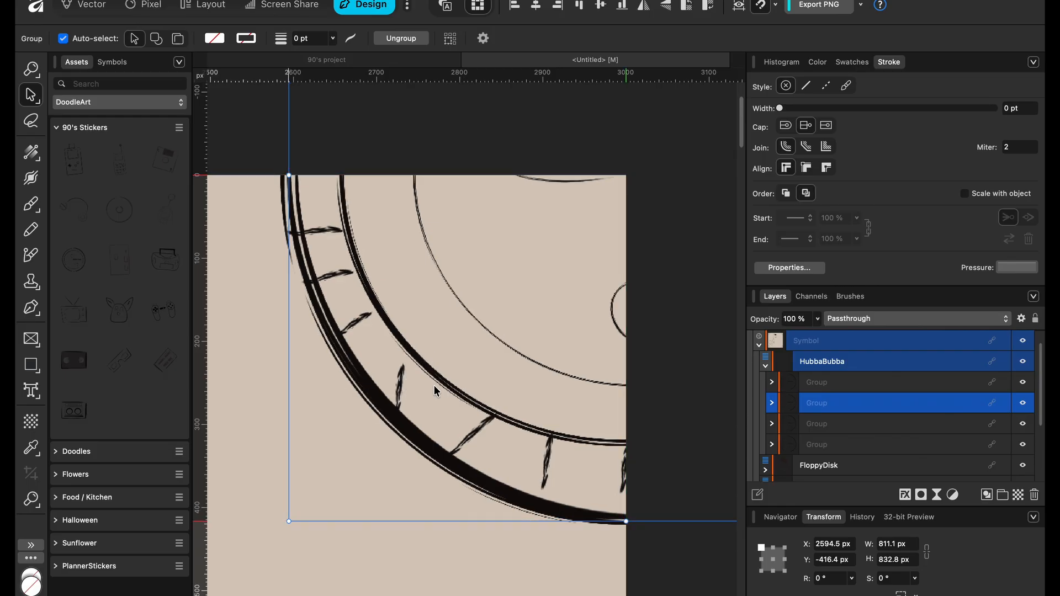
{"action": "scroll", "coordinate": [434, 390], "scroll_direction": "down", "scroll_amount": 15}
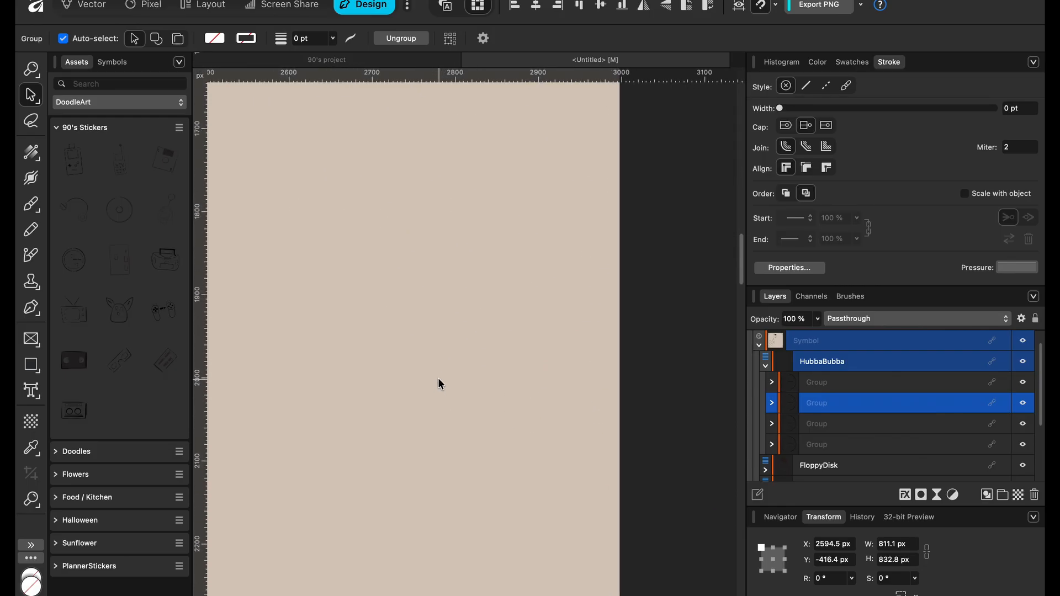
{"action": "scroll", "coordinate": [439, 377], "scroll_direction": "down", "scroll_amount": 10}
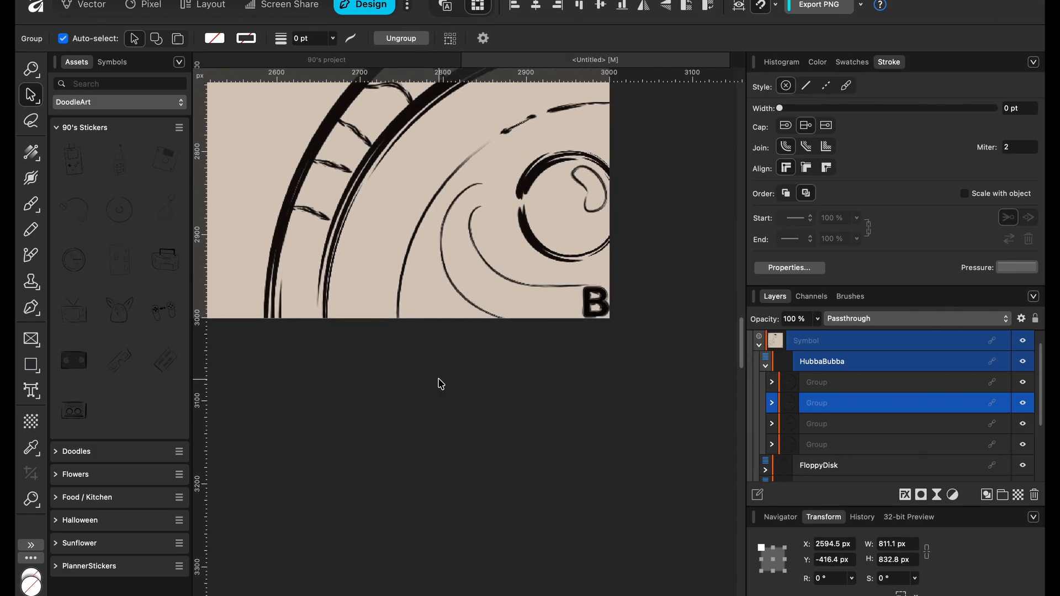
{"action": "scroll", "coordinate": [440, 384], "scroll_direction": "up", "scroll_amount": 2}
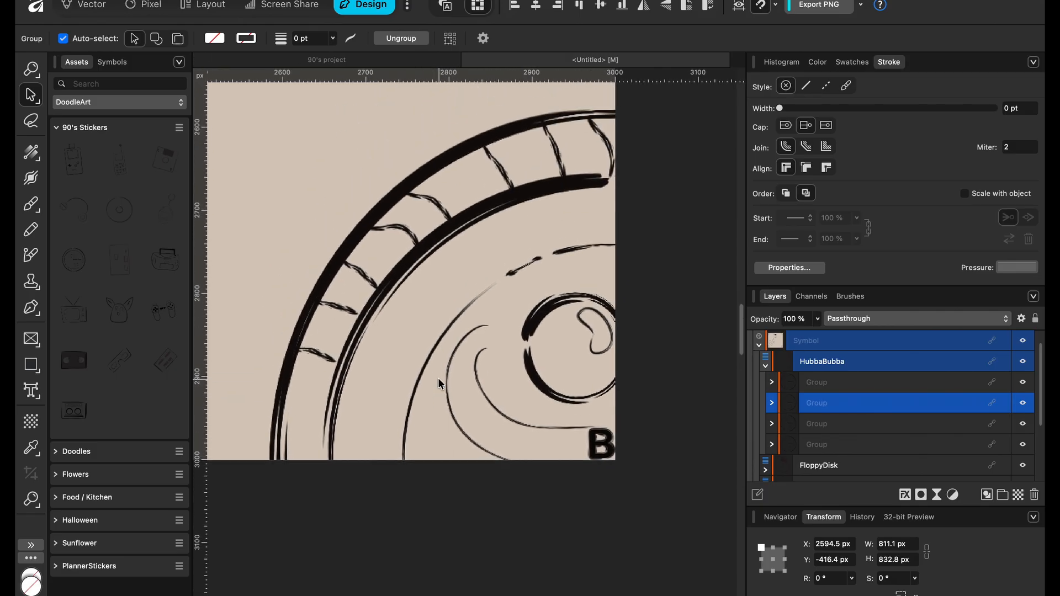
- Move the HubbaBubba copy at the Pattern artboard's lower-right corner to about X 2596.2 px, Y 2585.3 px
{"action": "left_click", "coordinate": [435, 250]}
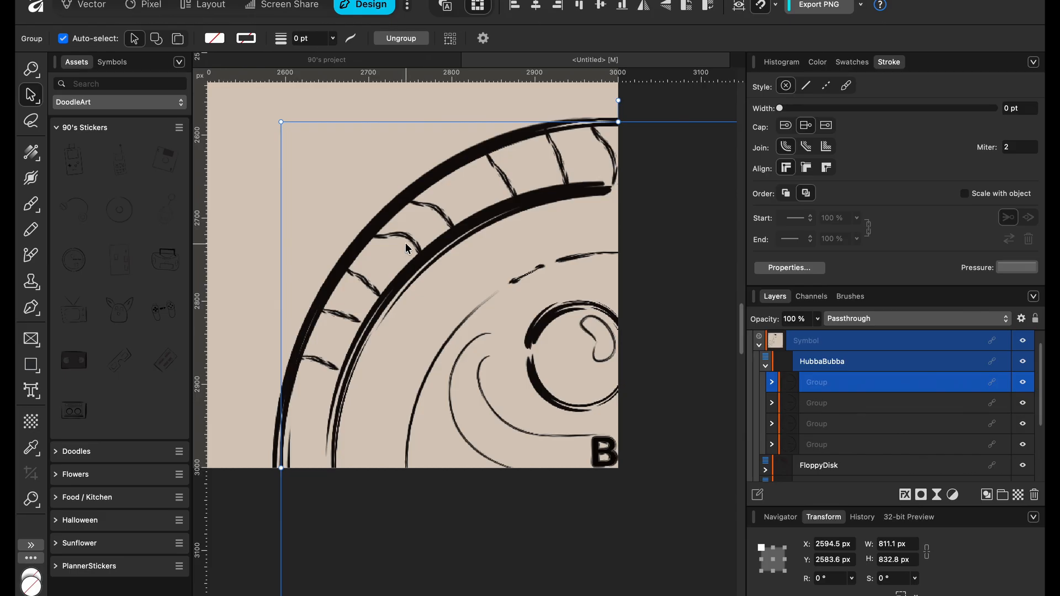
{"action": "scroll", "coordinate": [405, 243], "scroll_direction": "down", "scroll_amount": 5}
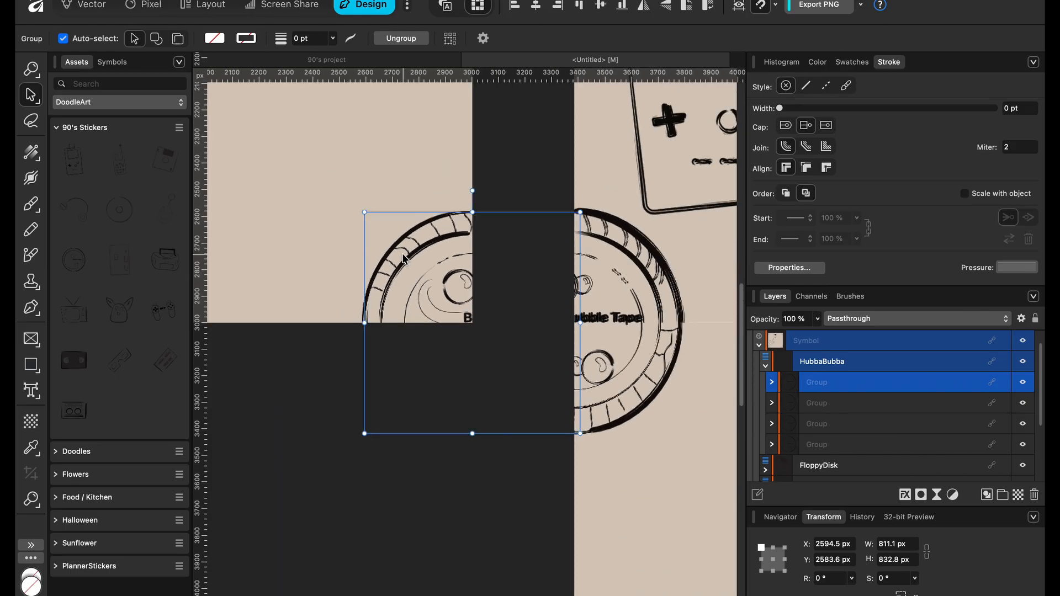
{"action": "scroll", "coordinate": [405, 258], "scroll_direction": "up", "scroll_amount": 5}
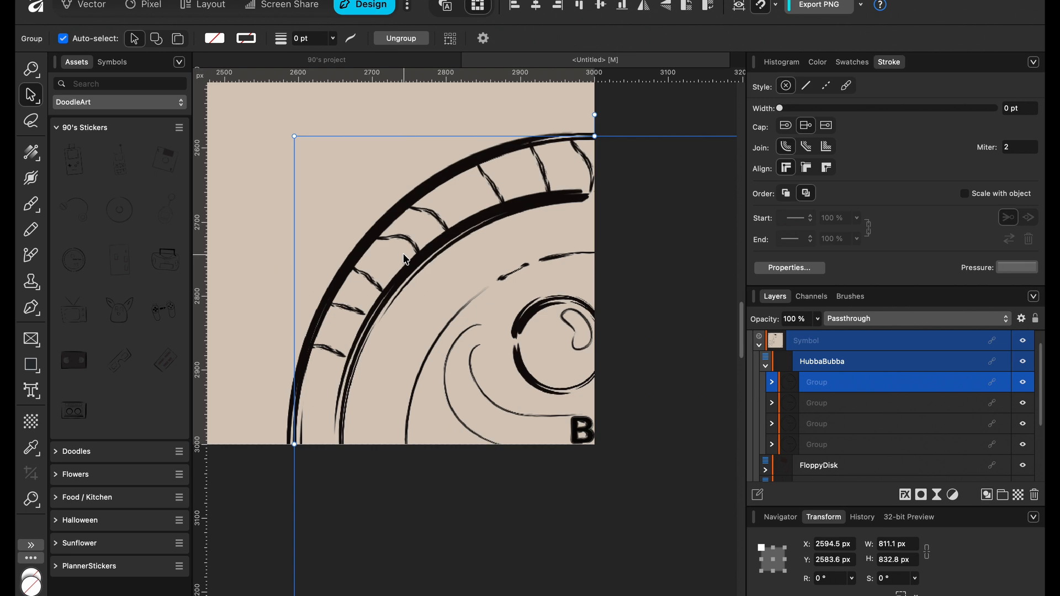
{"action": "scroll", "coordinate": [406, 260], "scroll_direction": "down", "scroll_amount": 8}
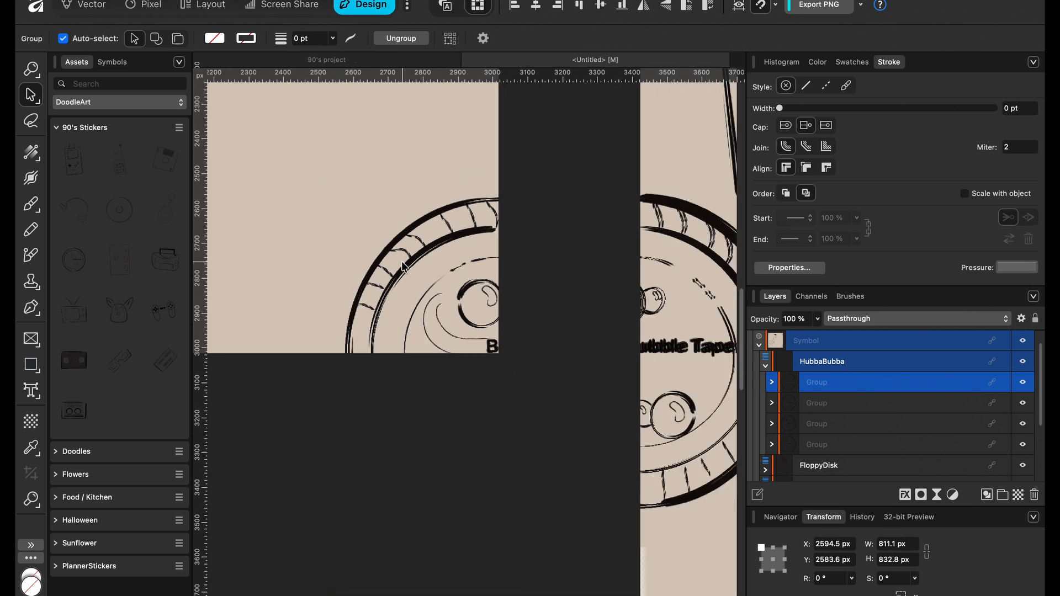
{"action": "scroll", "coordinate": [402, 266], "scroll_direction": "up", "scroll_amount": 5}
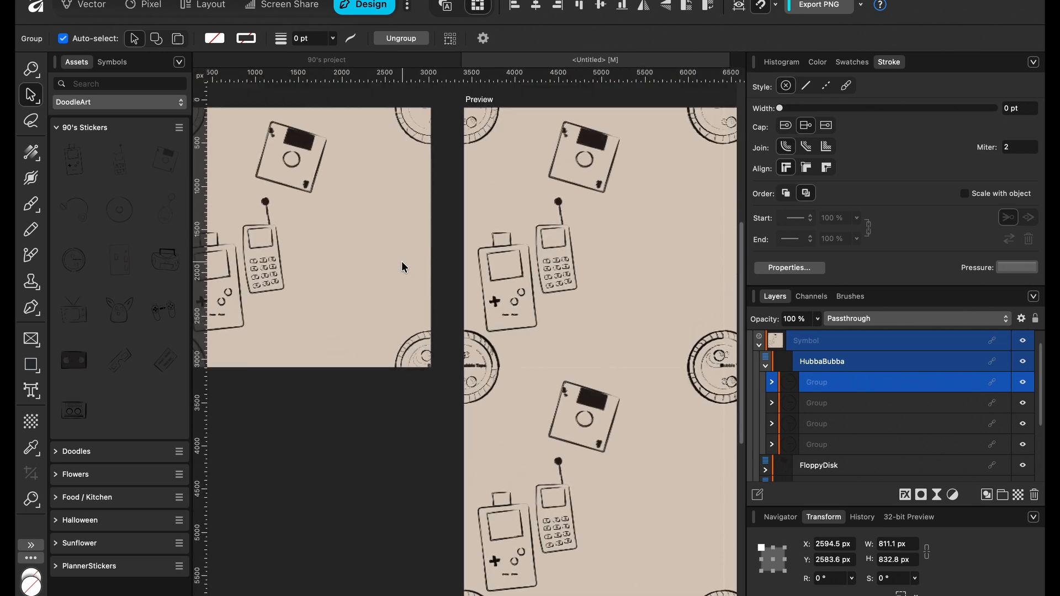
{"action": "scroll", "coordinate": [401, 267], "scroll_direction": "down", "scroll_amount": 1}
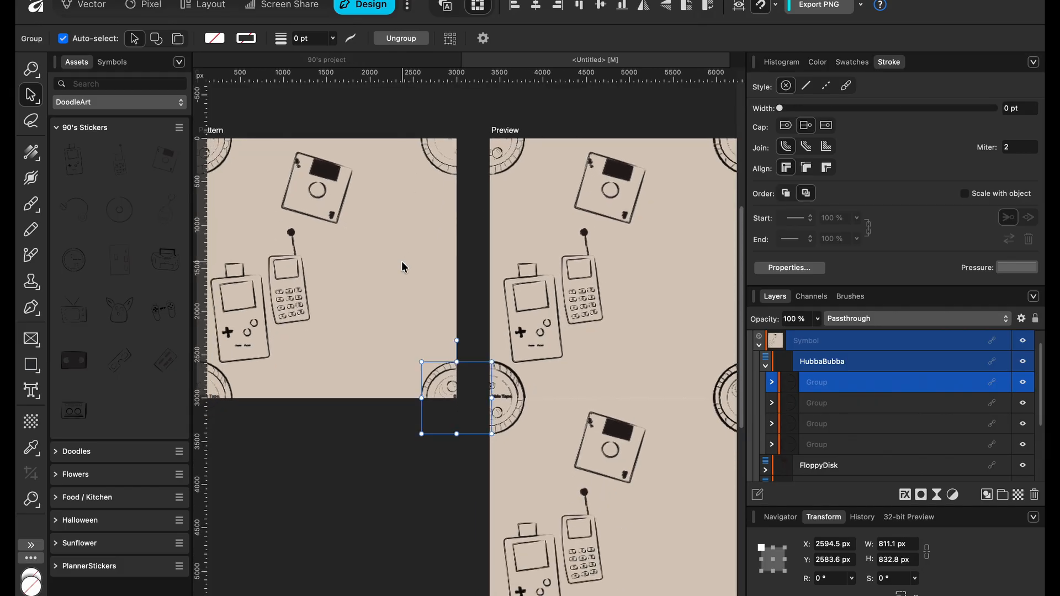
{"action": "left_click_drag", "start_coordinate": [452, 390], "coordinate": [453, 390]}
{"action": "scroll", "coordinate": [453, 391], "scroll_direction": "up", "scroll_amount": 5}
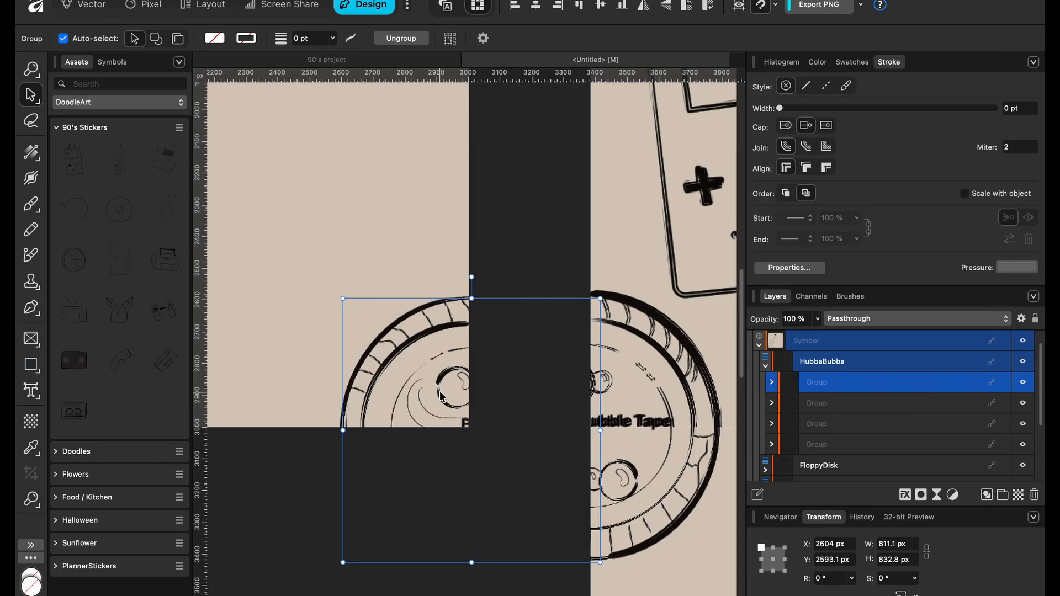
{"action": "left_click_drag", "start_coordinate": [441, 392], "coordinate": [436, 393]}
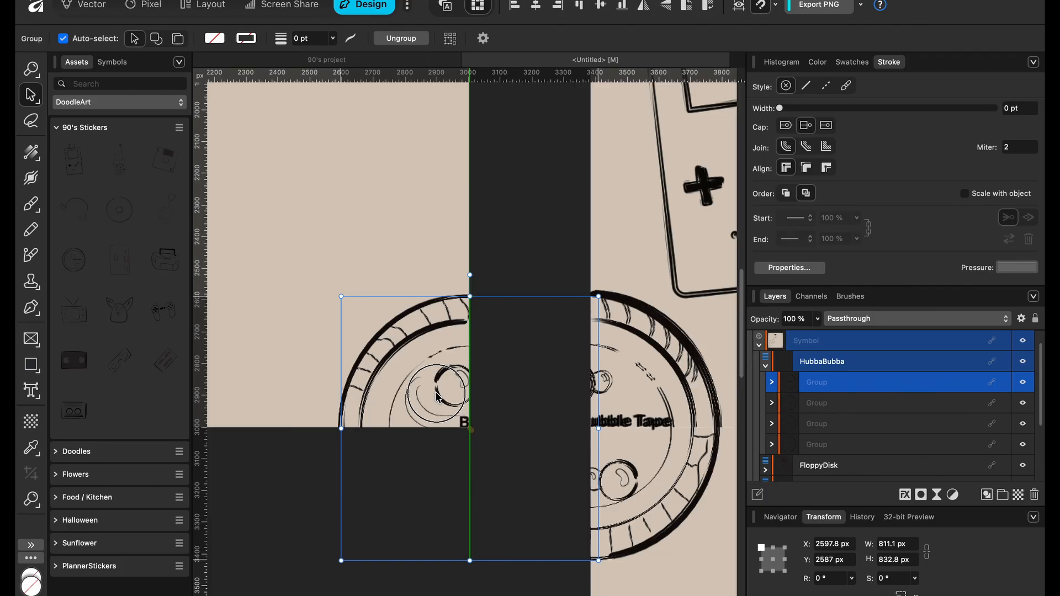
{"action": "left_click_drag", "start_coordinate": [436, 393], "coordinate": [436, 392]}
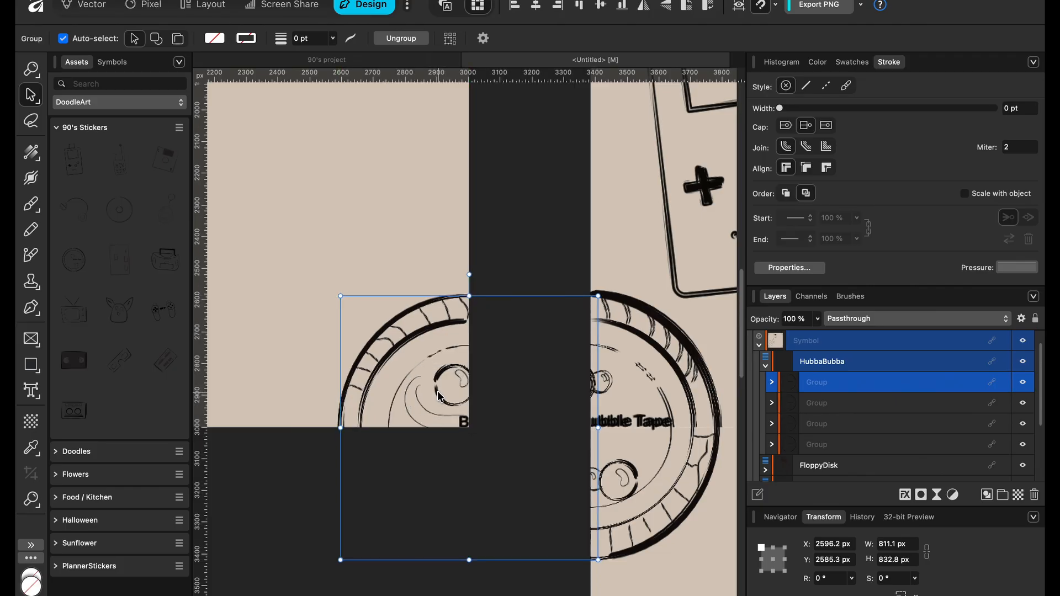
- Try nudging the lower-right HubbaBubba copy left to X 2556.2 px, and return it to X 2596.2 px
{"action": "scroll", "coordinate": [440, 396], "scroll_direction": "up", "scroll_amount": 2}
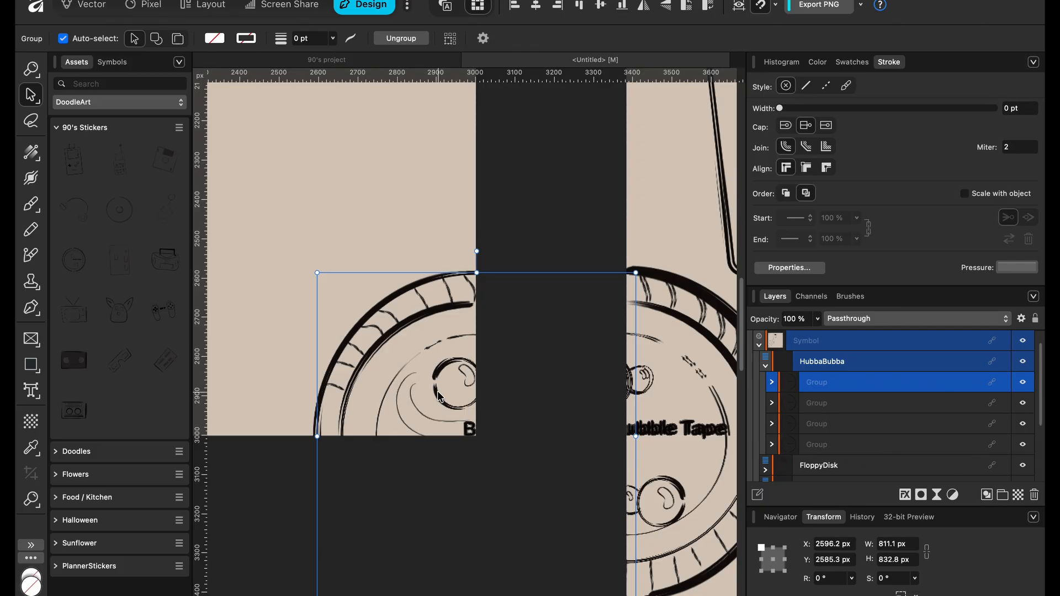
{"action": "key", "text": "Left"}
{"action": "key", "text": "Left"}
{"action": "key", "text": "Left"}
{"action": "key", "text": "Left"}
{"action": "key", "text": "Left"}
{"action": "key", "text": "Left"}
{"action": "key", "text": "Left"}
{"action": "key", "text": "Left"}
{"action": "key", "text": "Left"}
{"action": "key", "text": "Left"}
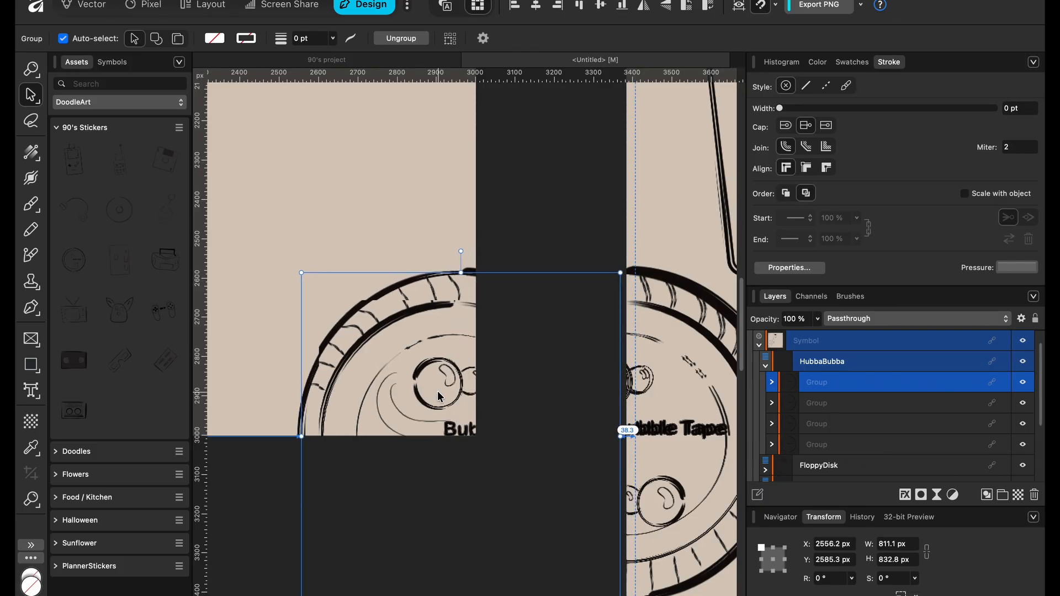
{"action": "key", "text": "Right"}
{"action": "key", "text": "Right"}
{"action": "key", "text": "Right"}
{"action": "key", "text": "Right"}
{"action": "key", "text": "Right"}
{"action": "key", "text": "Right"}
{"action": "key", "text": "Right"}
{"action": "key", "text": "Right"}
{"action": "key", "text": "Right"}
{"action": "key", "text": "Right"}
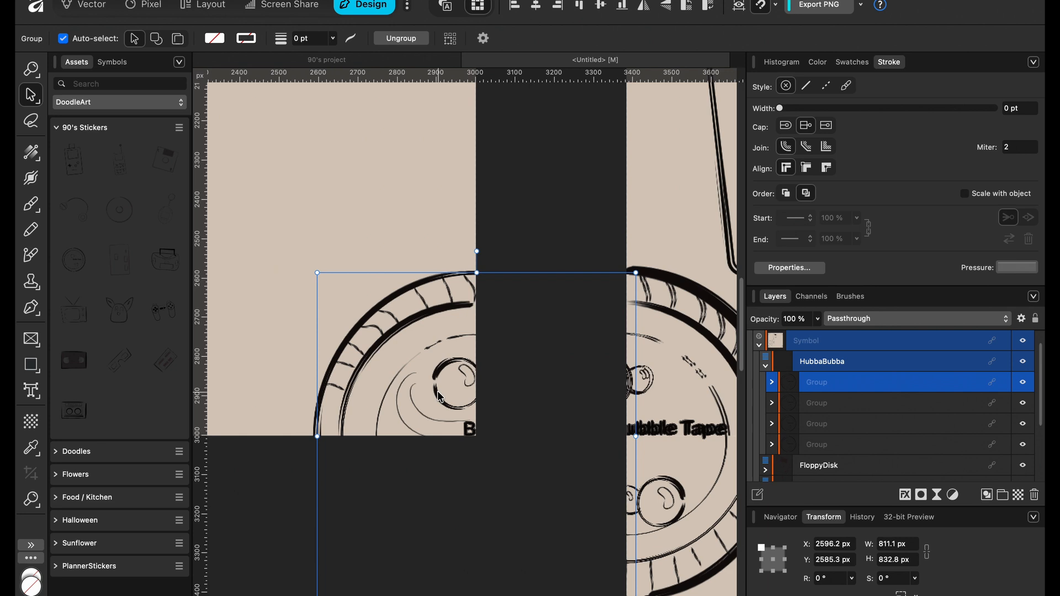
- Try the lower-right HubbaBubba copy 10 px higher while checking its joins at the preview's tile junction, and return it to Y 2585.3 px
{"action": "scroll", "coordinate": [440, 395], "scroll_direction": "down", "scroll_amount": 10}
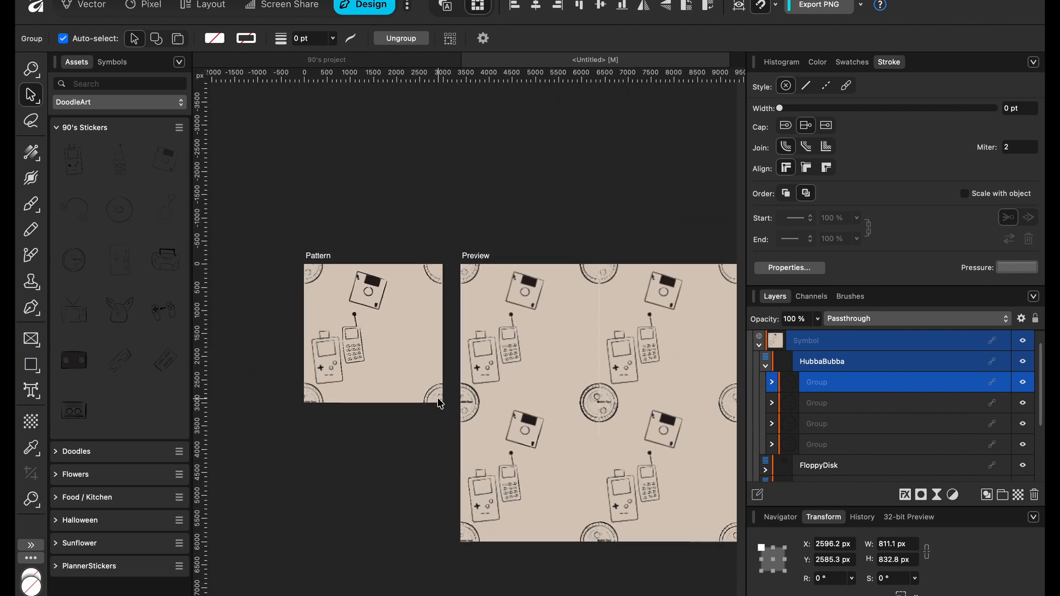
{"action": "scroll", "coordinate": [536, 350], "scroll_direction": "up", "scroll_amount": 5}
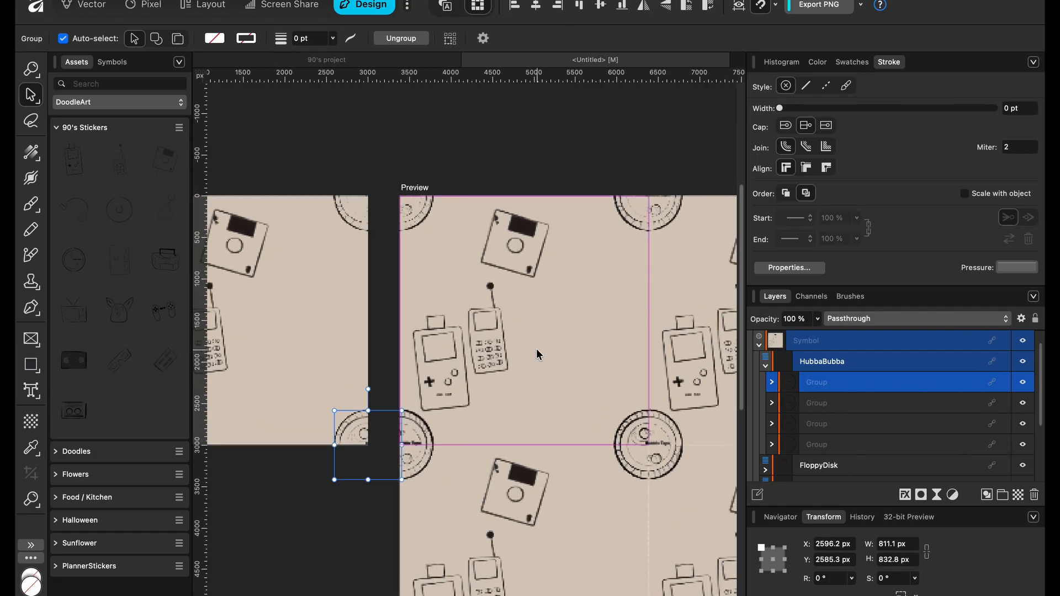
{"action": "scroll", "coordinate": [535, 349], "scroll_direction": "up", "scroll_amount": 6}
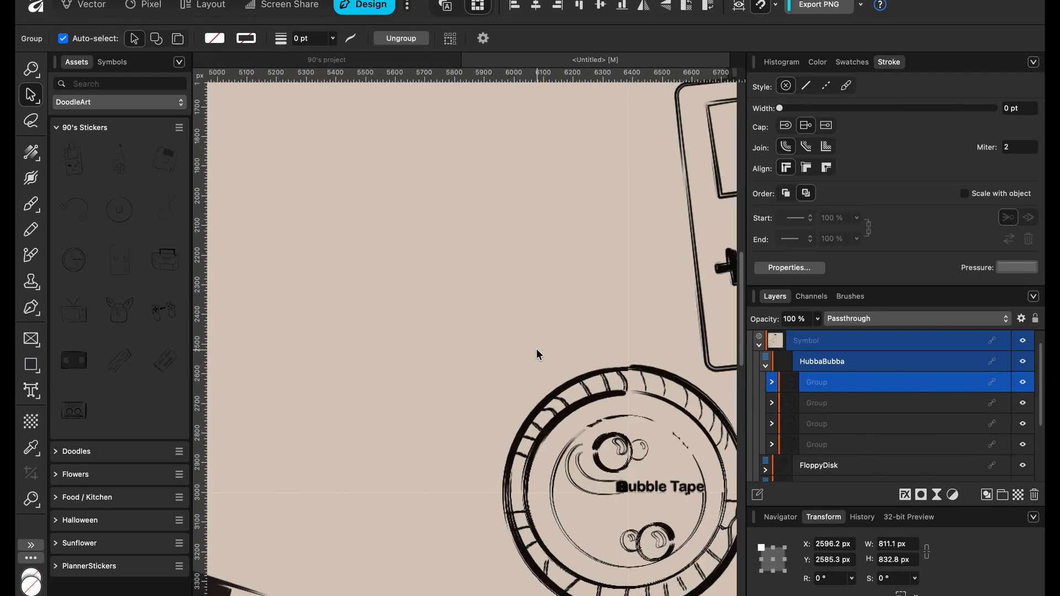
{"action": "scroll", "coordinate": [537, 351], "scroll_direction": "up", "scroll_amount": 1}
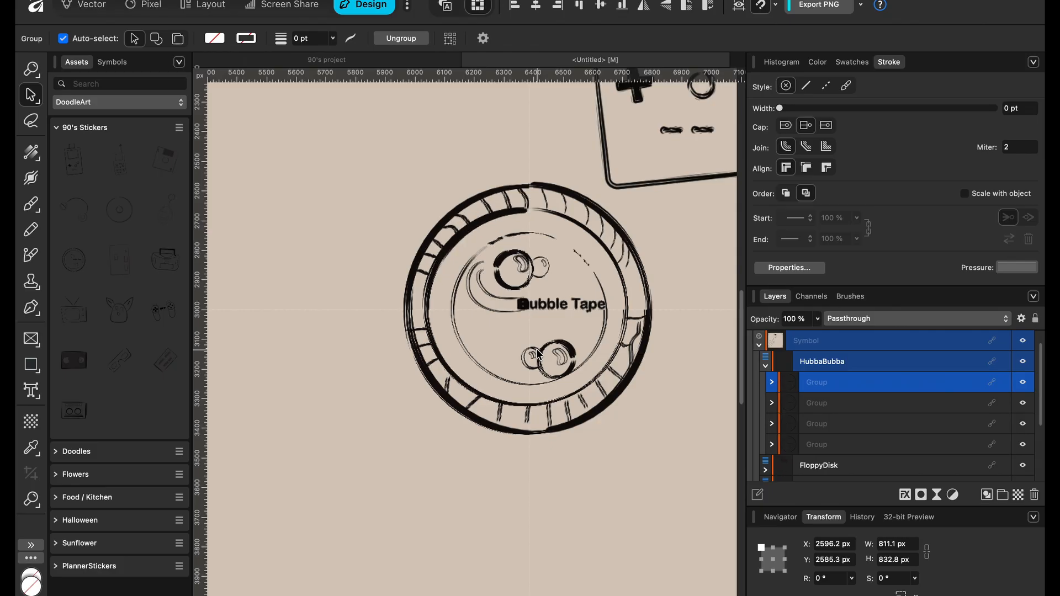
{"action": "key", "text": "shift+Up"}
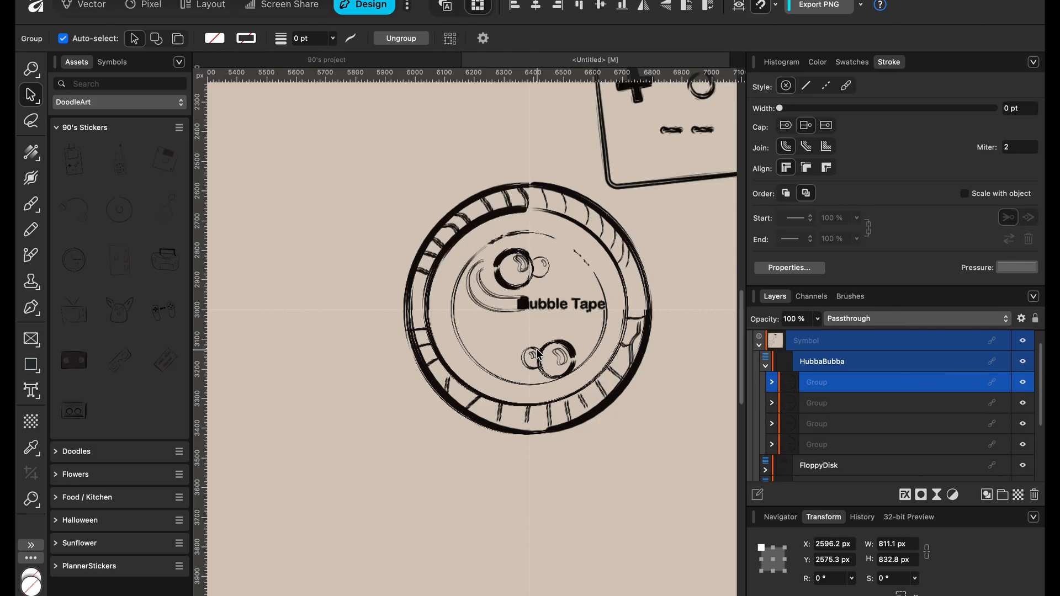
{"action": "key", "text": "shift+Down"}
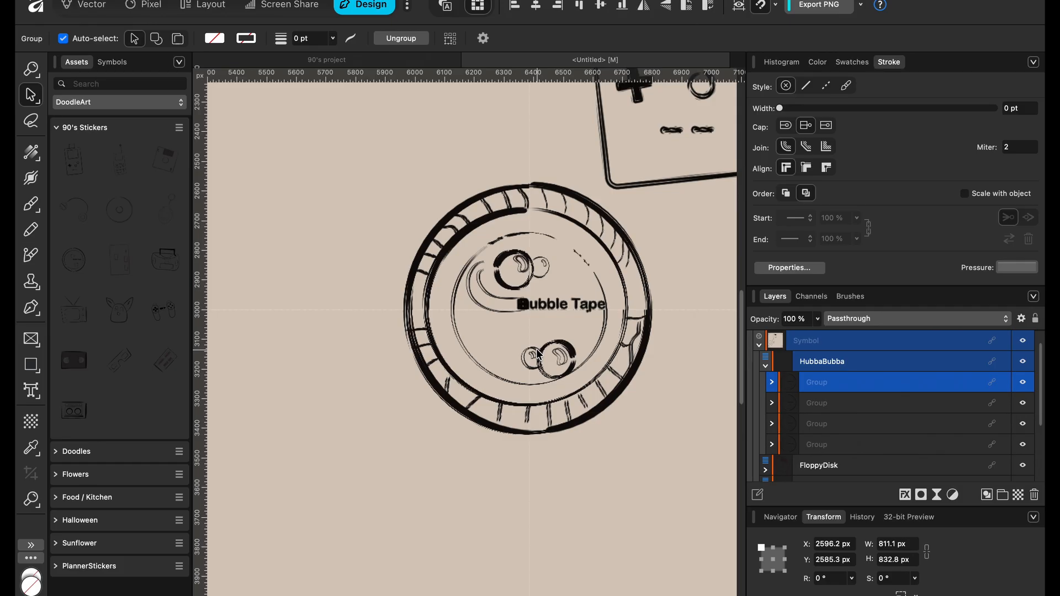
- Collapse and hide the HubbaBubba layer, and clear the selection
{"action": "scroll", "coordinate": [539, 356], "scroll_direction": "down", "scroll_amount": 10}
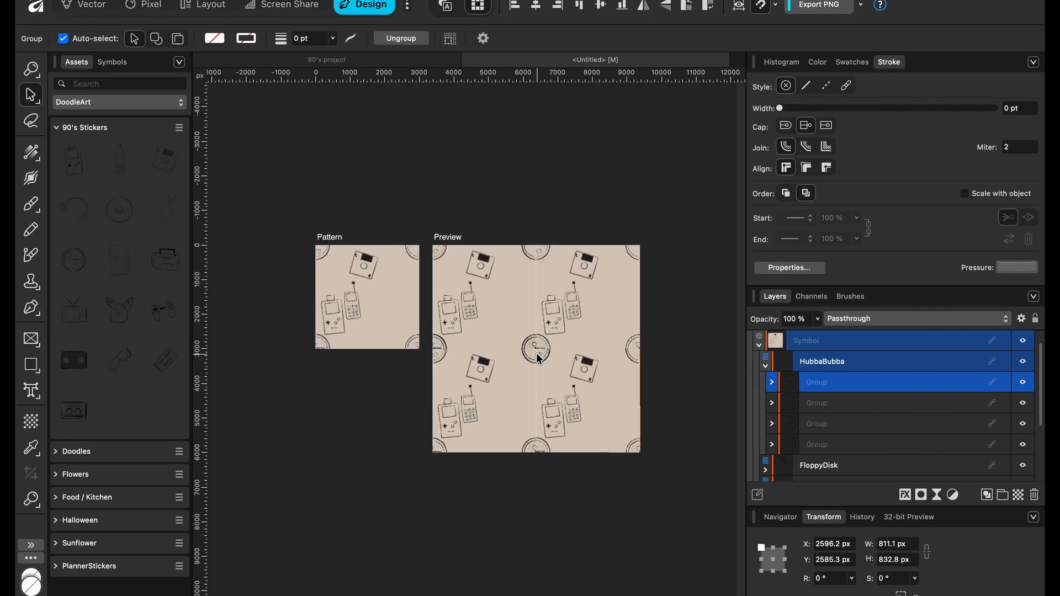
{"action": "scroll", "coordinate": [538, 358], "scroll_direction": "left", "scroll_amount": 3}
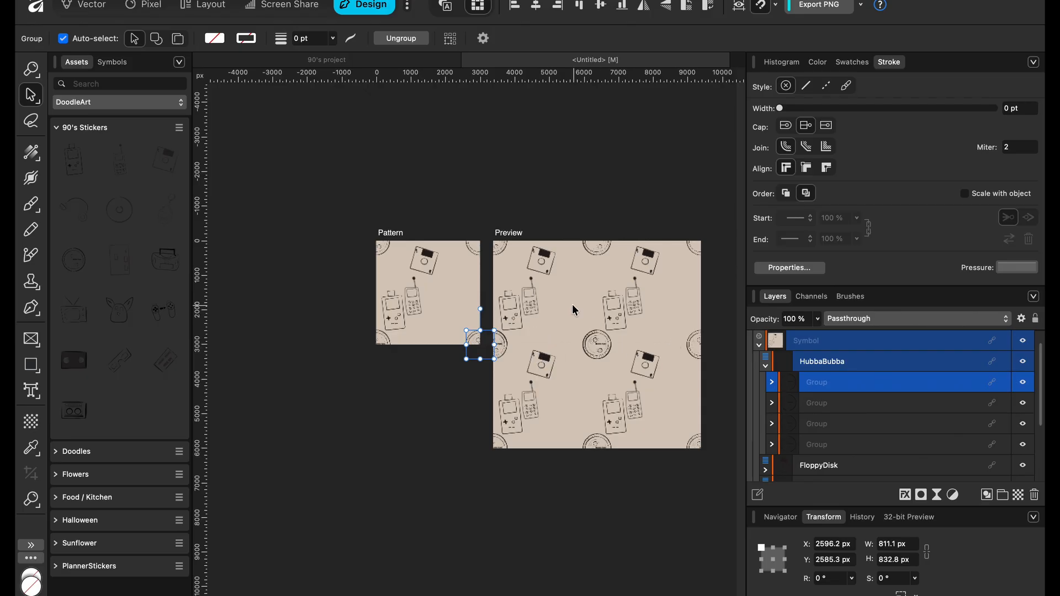
{"action": "left_click", "coordinate": [765, 366]}
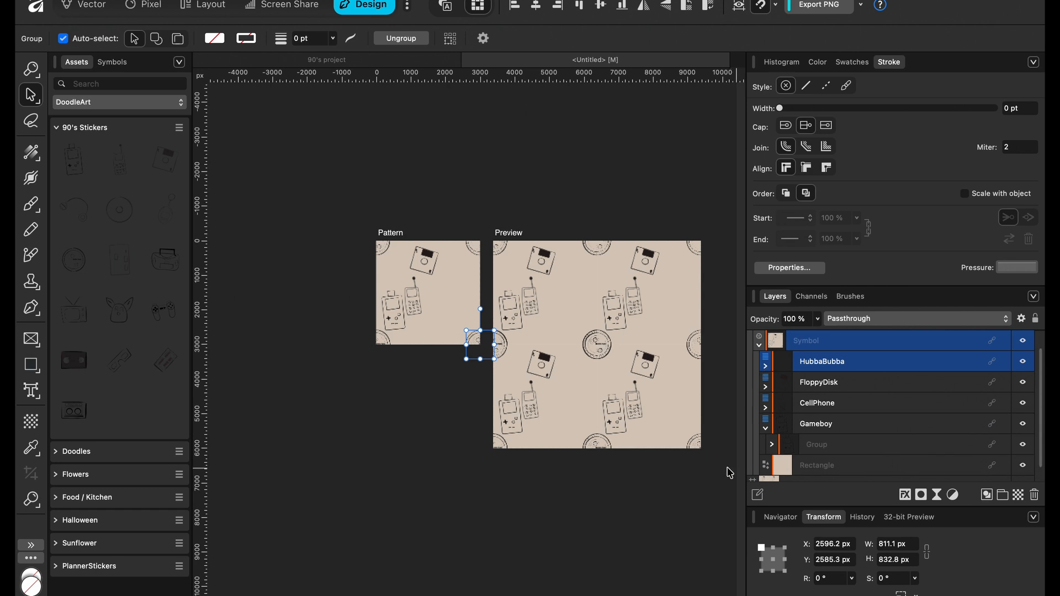
{"action": "left_click", "coordinate": [1022, 362]}
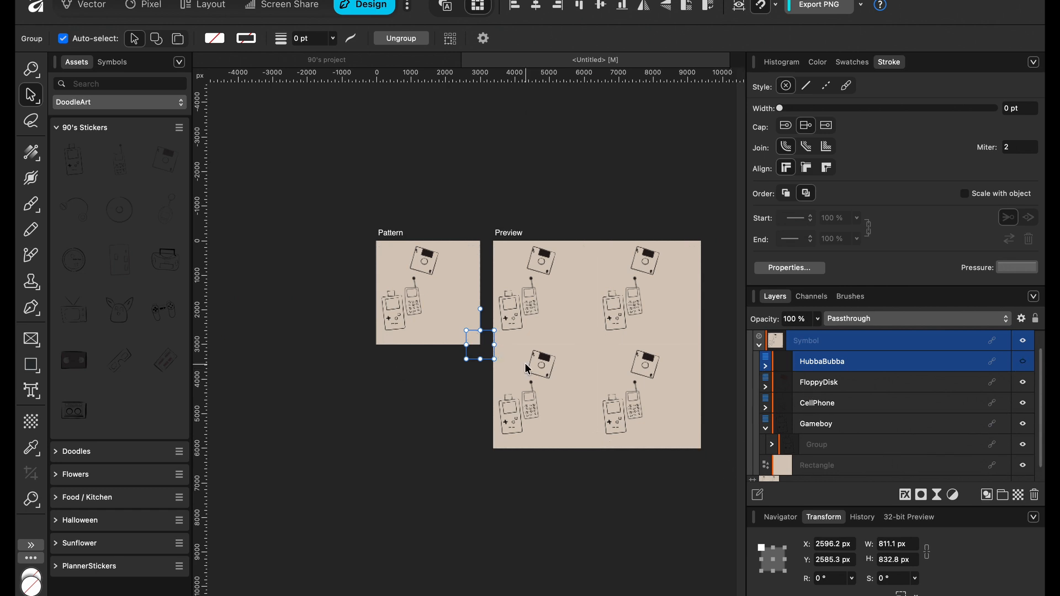
{"action": "left_click", "coordinate": [393, 417]}
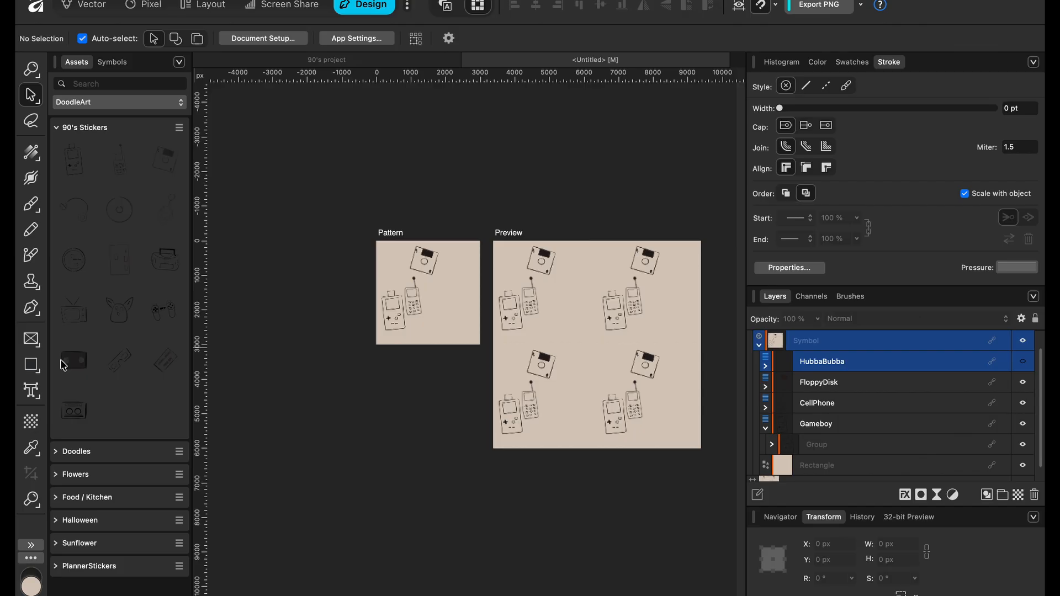
- Add the PS1_Controlor asset at 927.2 × 785.7 px across the Pattern's left edge, and duplicate it across the right edge at X 2536.4 px, Y 714.3 px
{"action": "left_click_drag", "start_coordinate": [159, 310], "coordinate": [394, 276]}
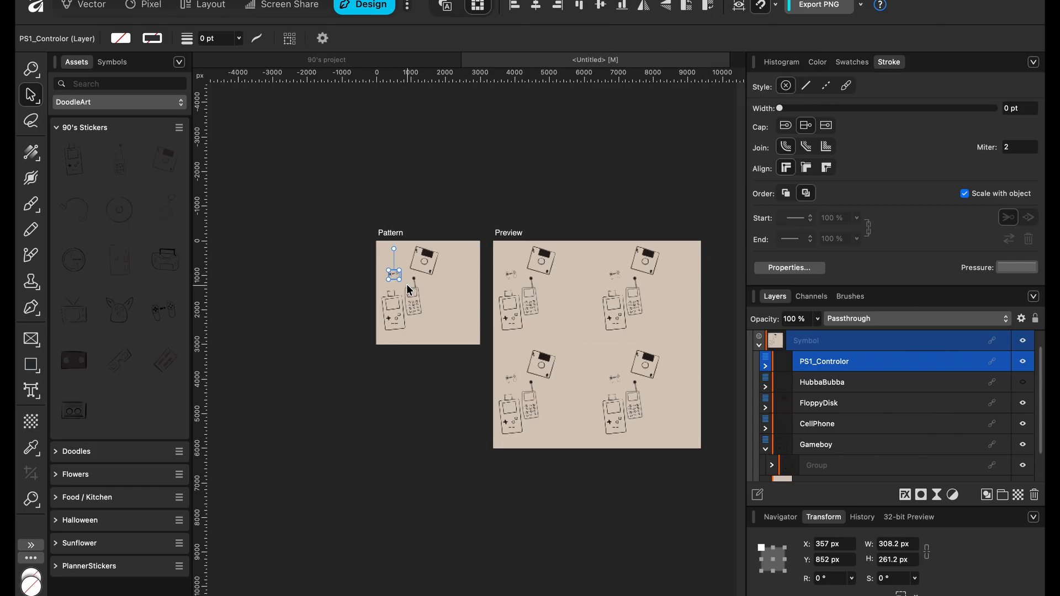
{"action": "left_click_drag", "start_coordinate": [401, 280], "coordinate": [488, 320]}
{"action": "key", "text": "super+j"}
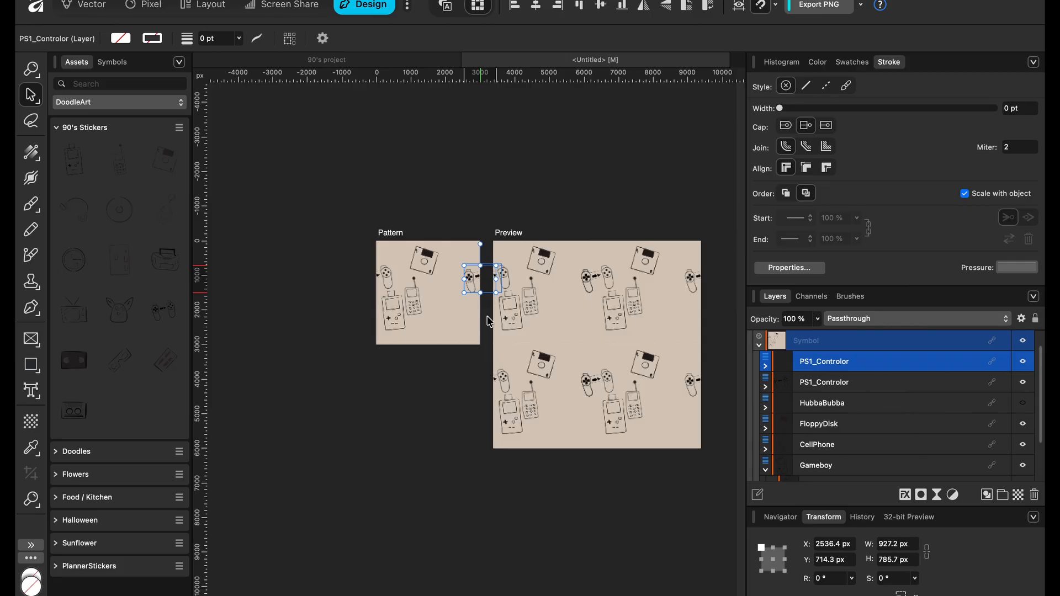
- Try shifting the PS1_Controlor copy at the Pattern's right edge slightly upward, and undo the move
{"action": "scroll", "coordinate": [488, 320], "scroll_direction": "up", "scroll_amount": 5}
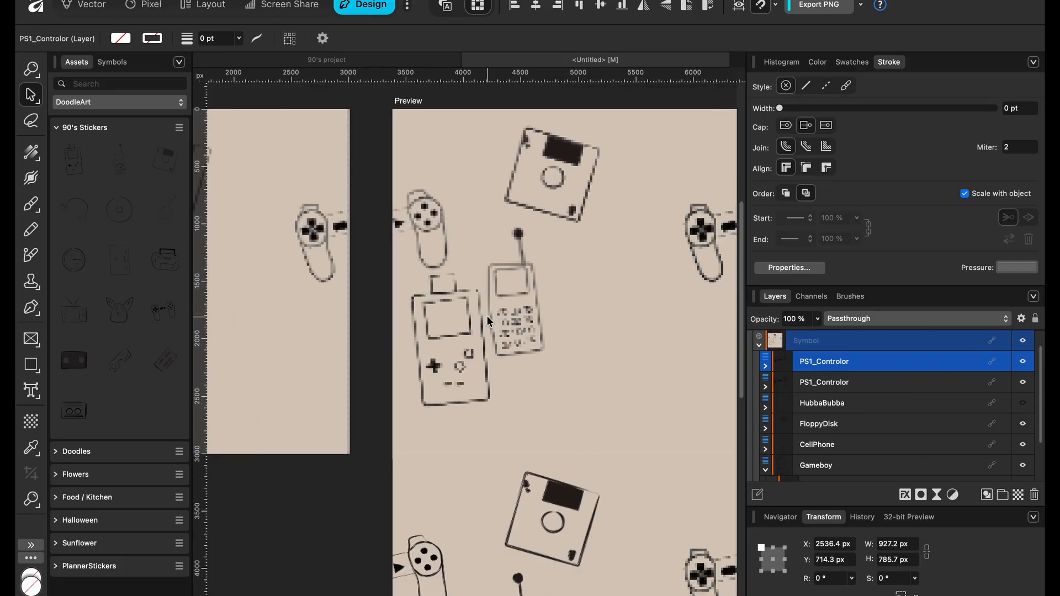
{"action": "scroll", "coordinate": [487, 315], "scroll_direction": "left", "scroll_amount": 2}
{"action": "scroll", "coordinate": [486, 315], "scroll_direction": "down", "scroll_amount": 1}
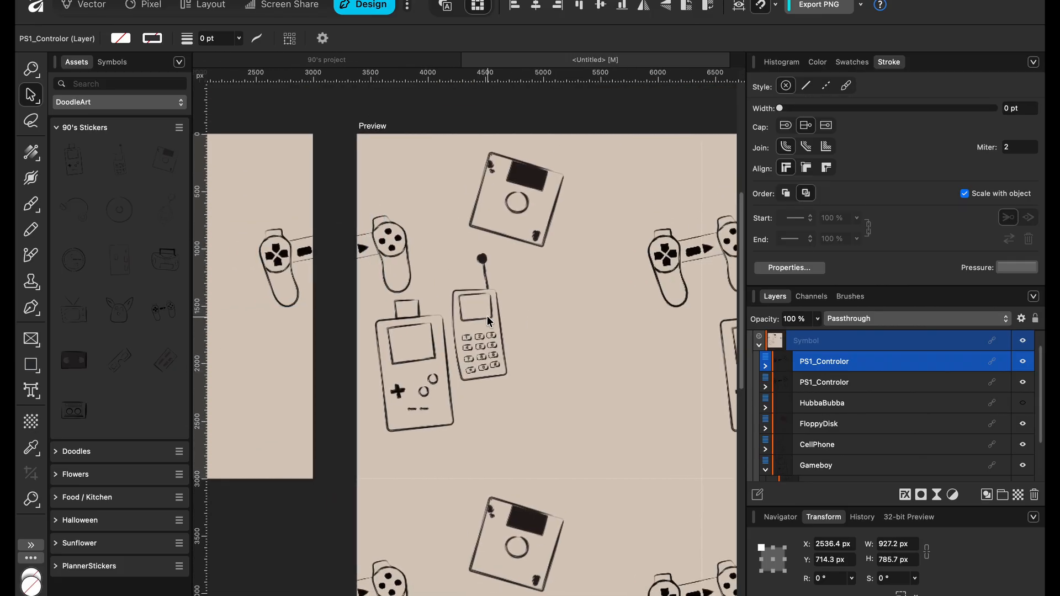
{"action": "left_click_drag", "start_coordinate": [282, 263], "coordinate": [283, 252]}
{"action": "key", "text": "ctrl+z"}
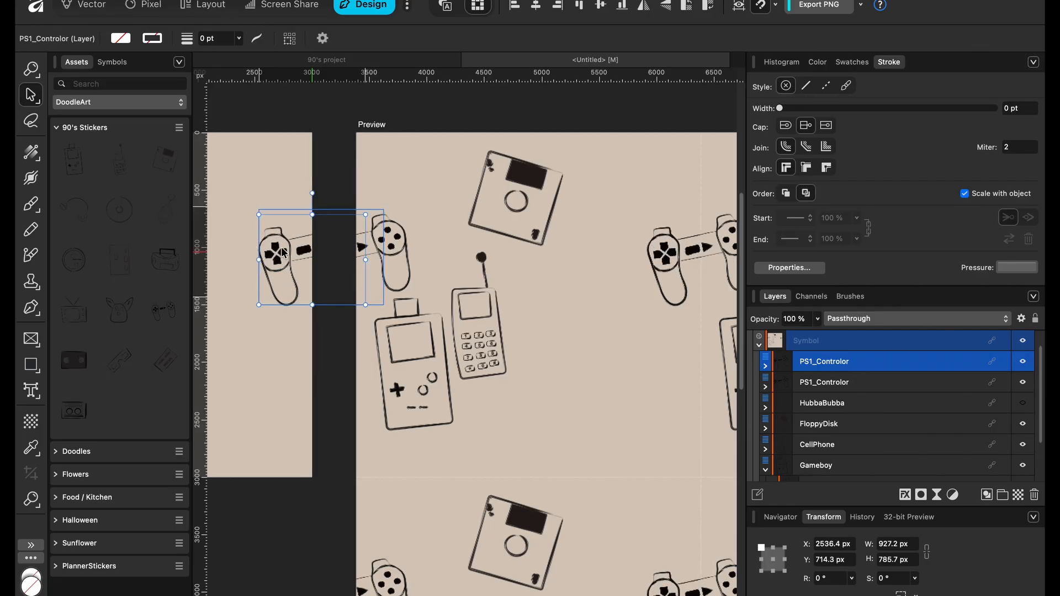
{"action": "scroll", "coordinate": [283, 253], "scroll_direction": "down", "scroll_amount": 5}
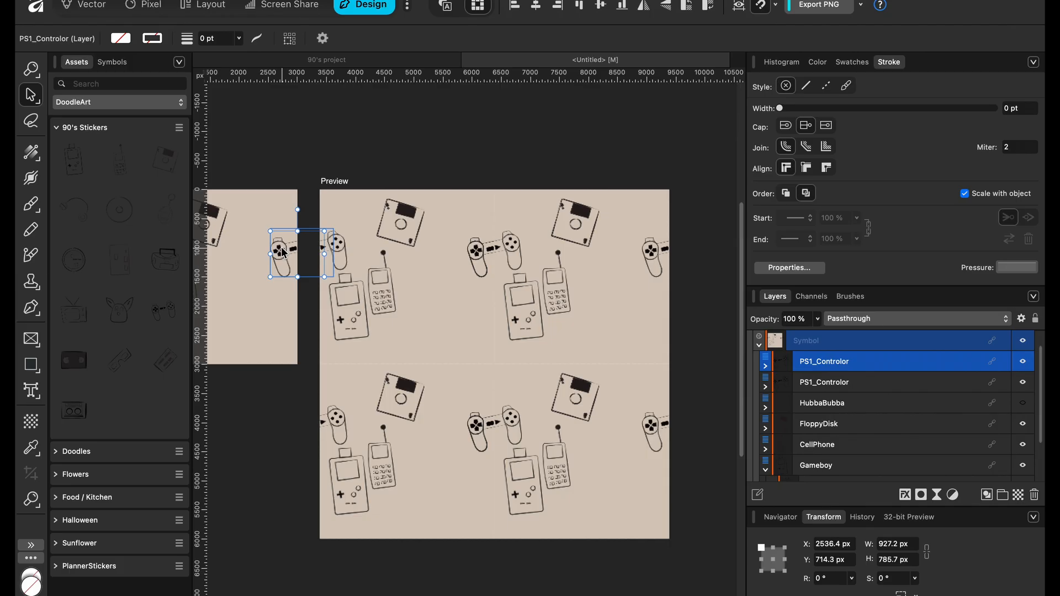
- Toggle the right-edge PS1_Controlor copy's visibility off and on to compare its effect on the preview tiles
{"action": "left_click", "coordinate": [1024, 363]}
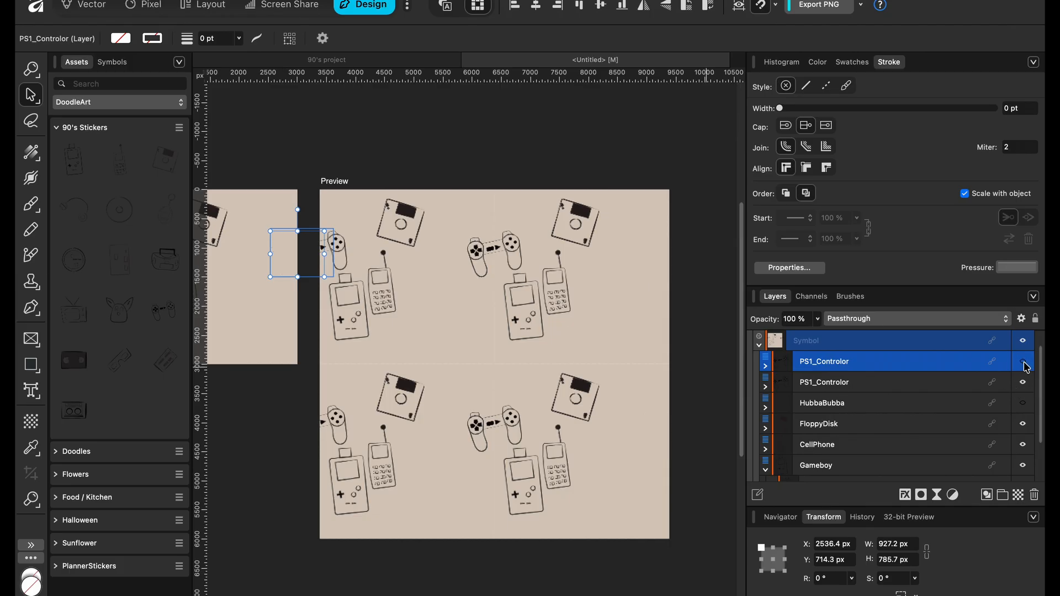
{"action": "left_click", "coordinate": [1023, 364]}
{"action": "left_click", "coordinate": [1024, 363]}
{"action": "left_click", "coordinate": [1024, 363]}
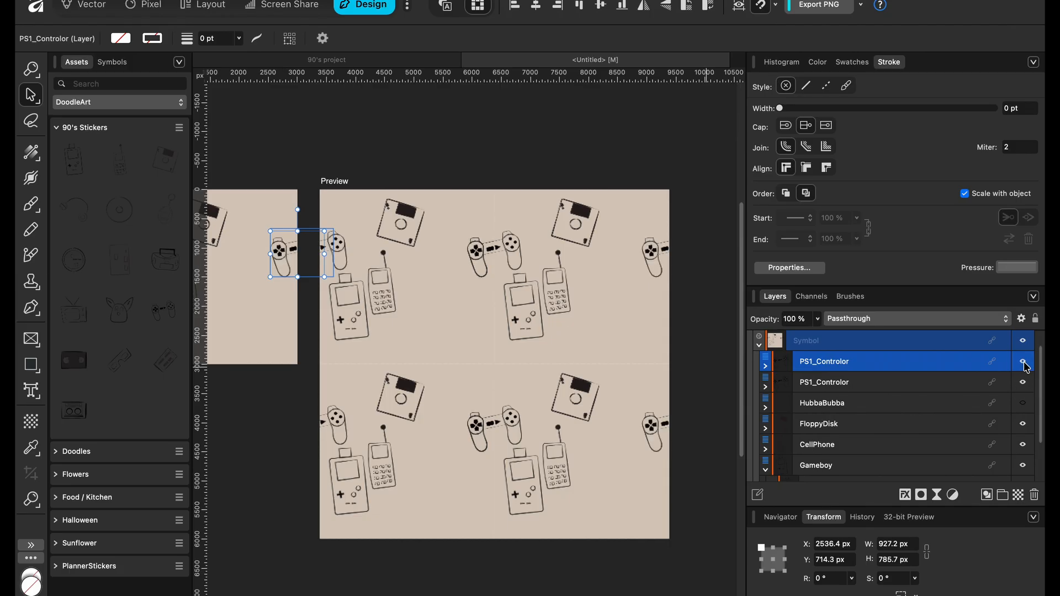
{"action": "left_click", "coordinate": [1024, 363]}
{"action": "left_click", "coordinate": [1023, 364]}
- Group the two PS1_Controlor layers inside the Symbol
{"action": "scroll", "coordinate": [614, 356], "scroll_direction": "down", "scroll_amount": 3}
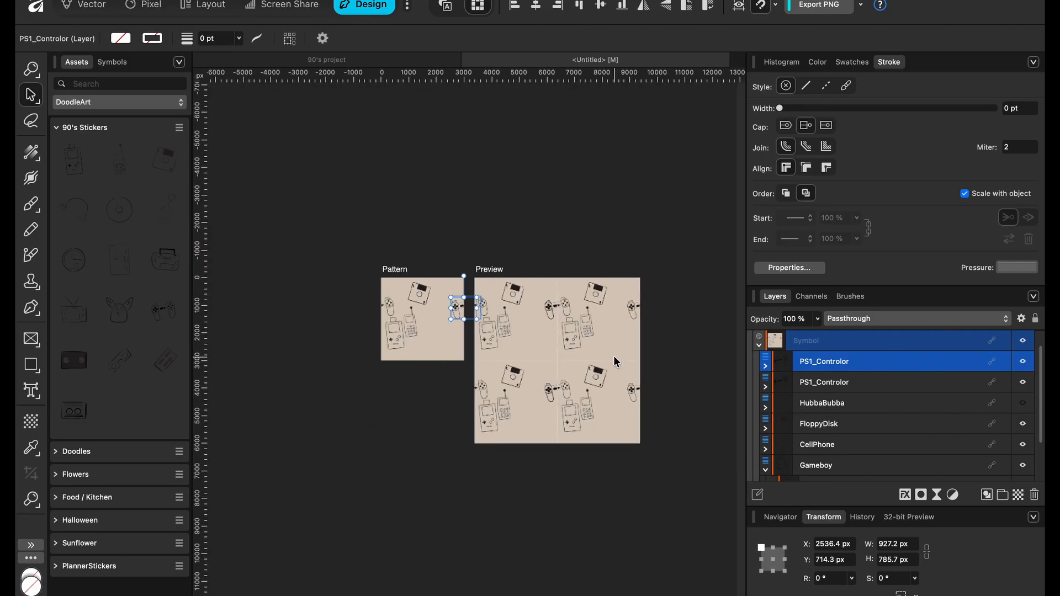
{"action": "left_click", "coordinate": [864, 383], "text": "shift"}
{"action": "key", "text": "super+g"}
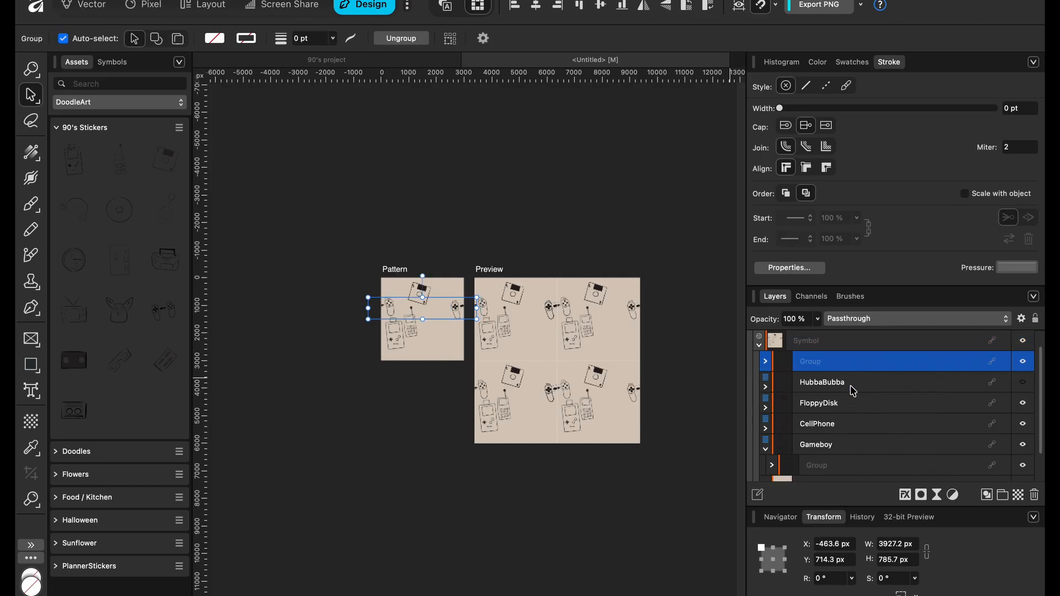
- Examine the grouped controllers at the Pattern's side edges and their joins in the preview, and clear the selection
{"action": "scroll", "coordinate": [443, 412], "scroll_direction": "up", "scroll_amount": 5}
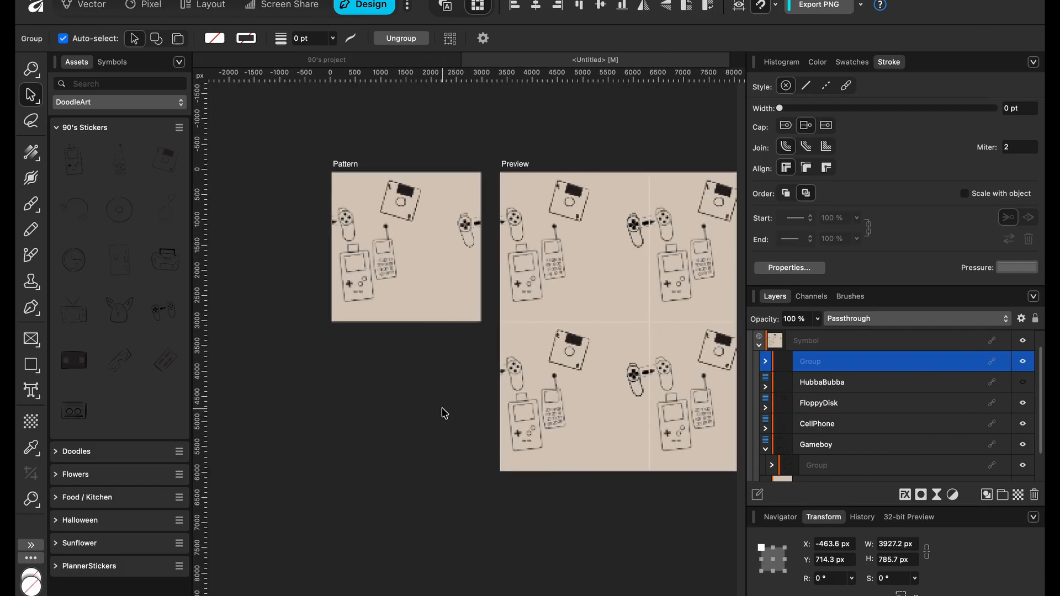
{"action": "scroll", "coordinate": [443, 413], "scroll_direction": "left", "scroll_amount": 2}
{"action": "scroll", "coordinate": [442, 413], "scroll_direction": "right", "scroll_amount": 3}
{"action": "scroll", "coordinate": [443, 411], "scroll_direction": "right", "scroll_amount": 2}
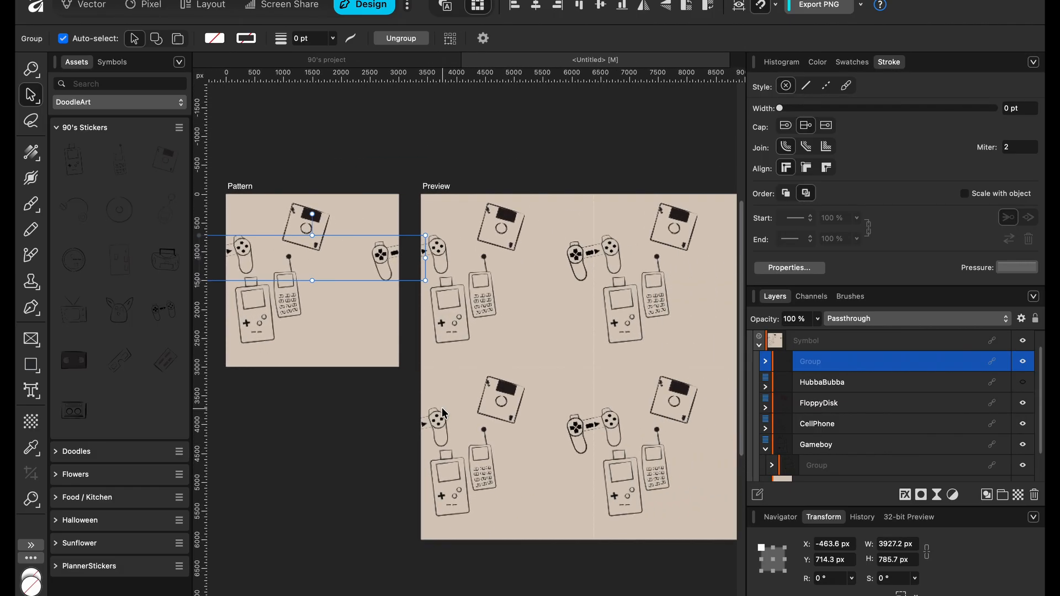
{"action": "left_click", "coordinate": [360, 417]}
{"action": "left_click", "coordinate": [385, 266]}
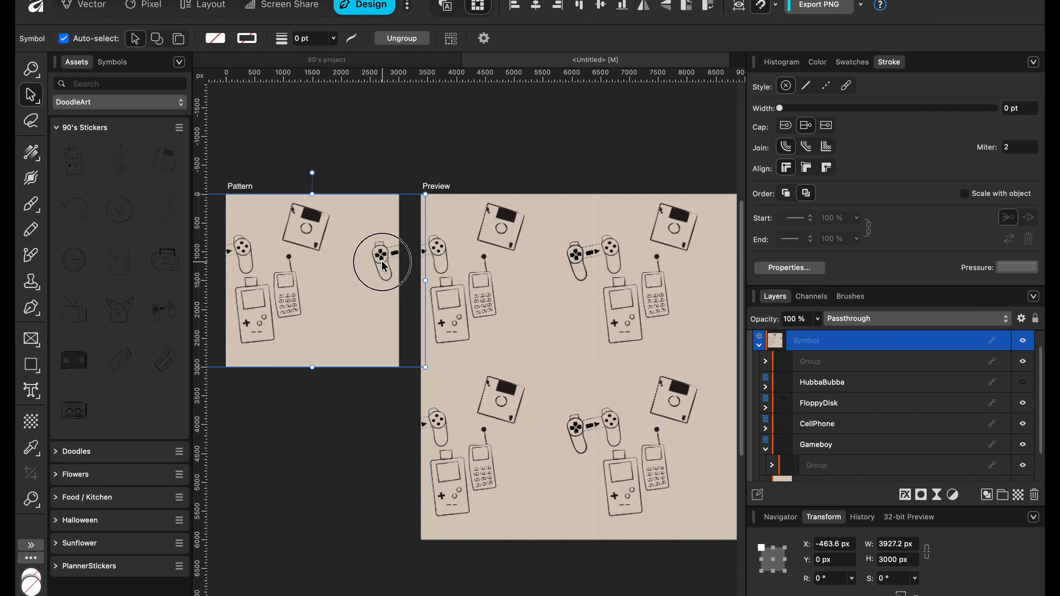
{"action": "mouse_move", "coordinate": [384, 267]}
{"action": "left_mouse_down"}
{"action": "mouse_move", "coordinate": [388, 224]}
{"action": "mouse_move", "coordinate": [390, 298]}
{"action": "mouse_move", "coordinate": [383, 274]}
{"action": "mouse_move", "coordinate": [355, 272]}
{"action": "mouse_move", "coordinate": [384, 270]}
{"action": "left_mouse_up"}
{"action": "left_click", "coordinate": [333, 409]}
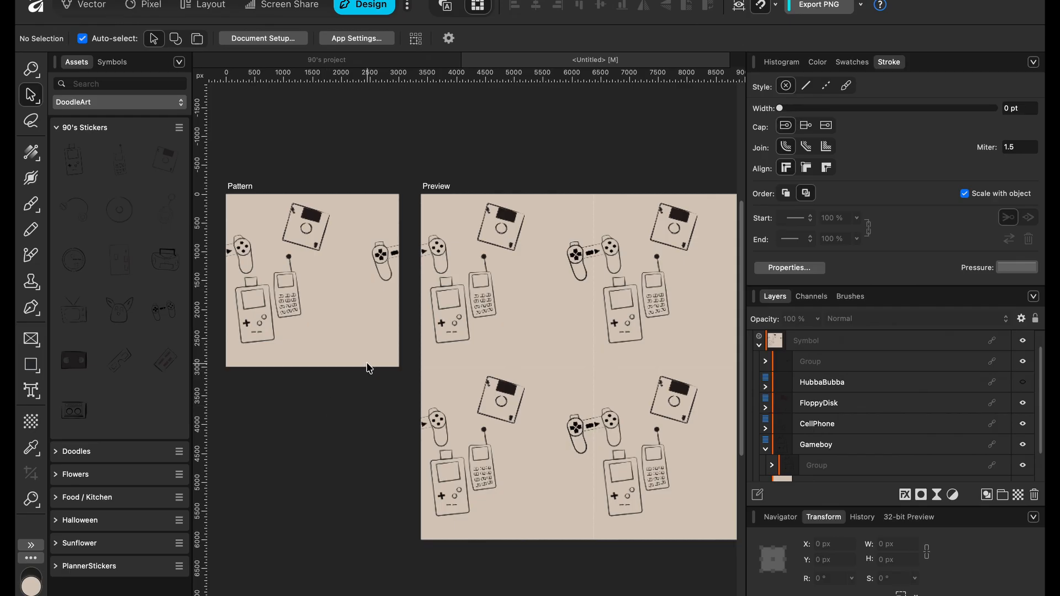
- Move the Gameboy across the Pattern artboard's lower edge to about X 1085.7 px, Y 2351.5 px
{"action": "scroll", "coordinate": [346, 346], "scroll_direction": "down", "scroll_amount": 3}
{"action": "scroll", "coordinate": [346, 346], "scroll_direction": "left", "scroll_amount": 5}
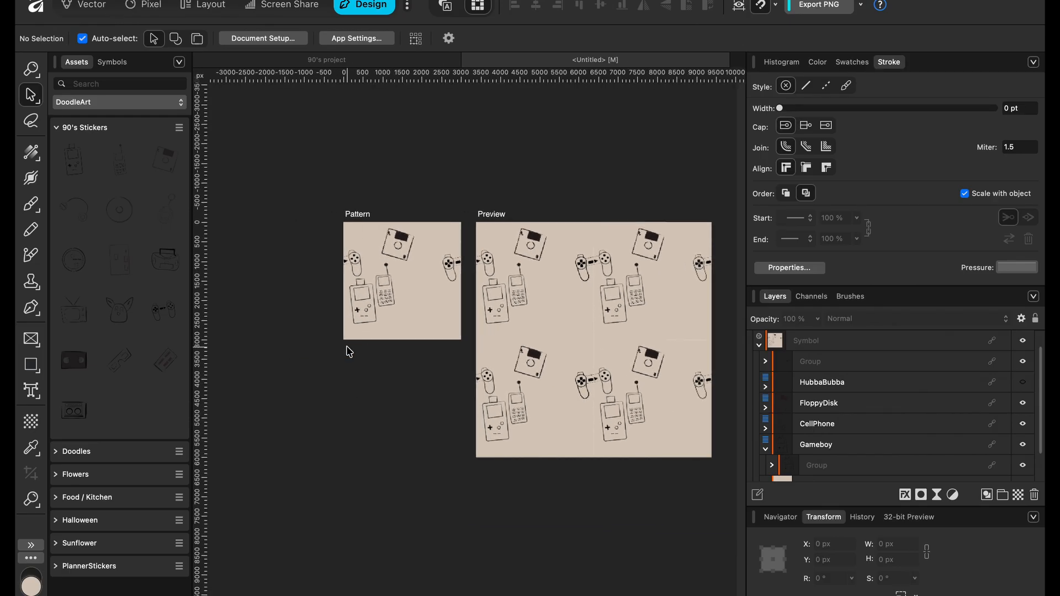
{"action": "scroll", "coordinate": [347, 347], "scroll_direction": "left", "scroll_amount": 1}
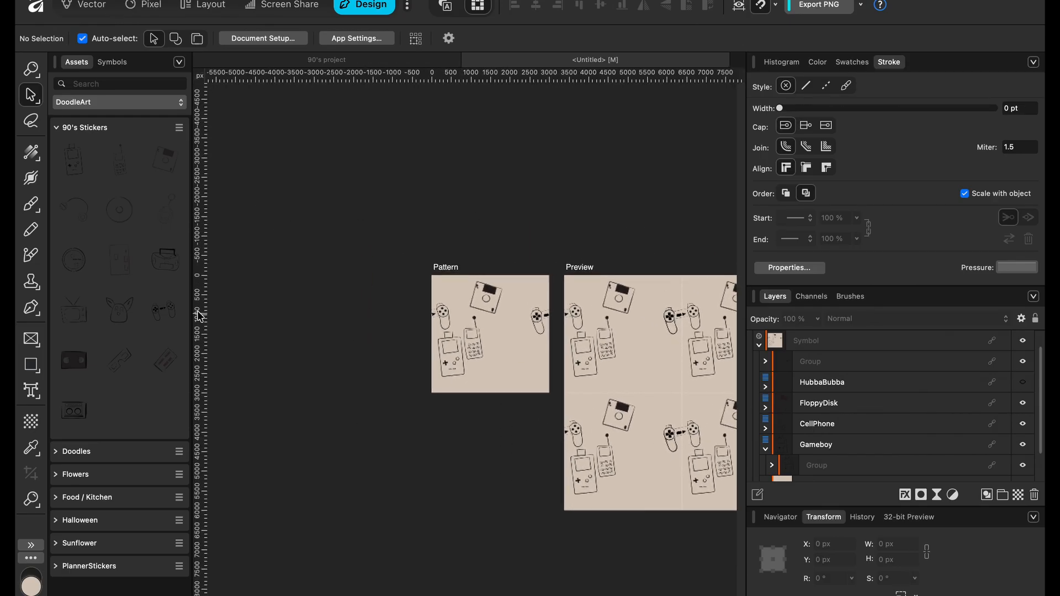
{"action": "left_click", "coordinate": [458, 359]}
{"action": "double_click", "coordinate": [450, 358]}
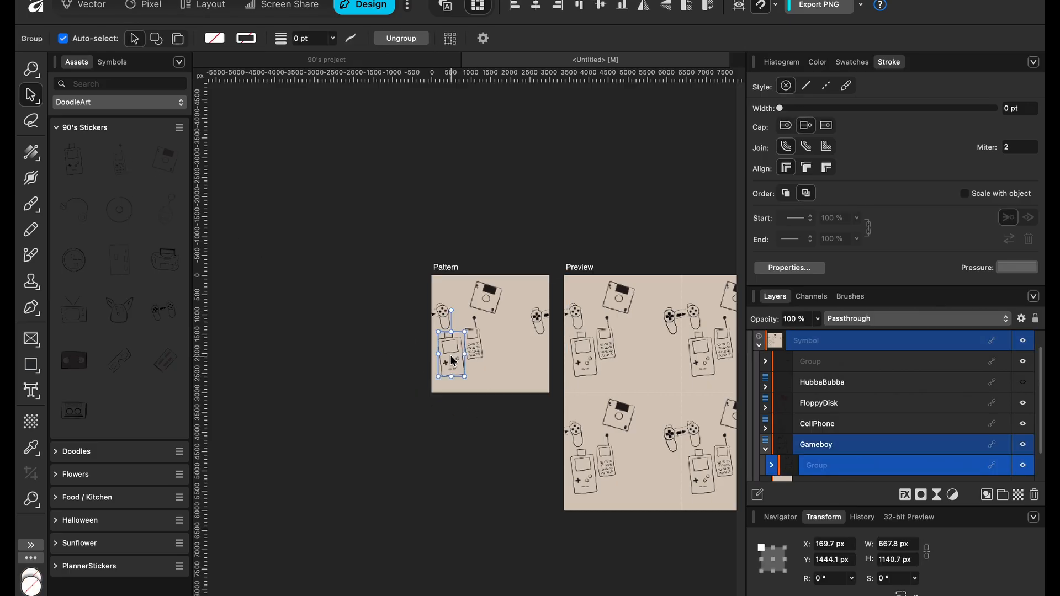
{"action": "left_click_drag", "start_coordinate": [449, 355], "coordinate": [489, 397]}
- Group the parts inside the FloppyDisk layer, and move the layer to about X 1975.4 px, Y 1880.5 px
{"action": "double_click", "coordinate": [486, 298]}
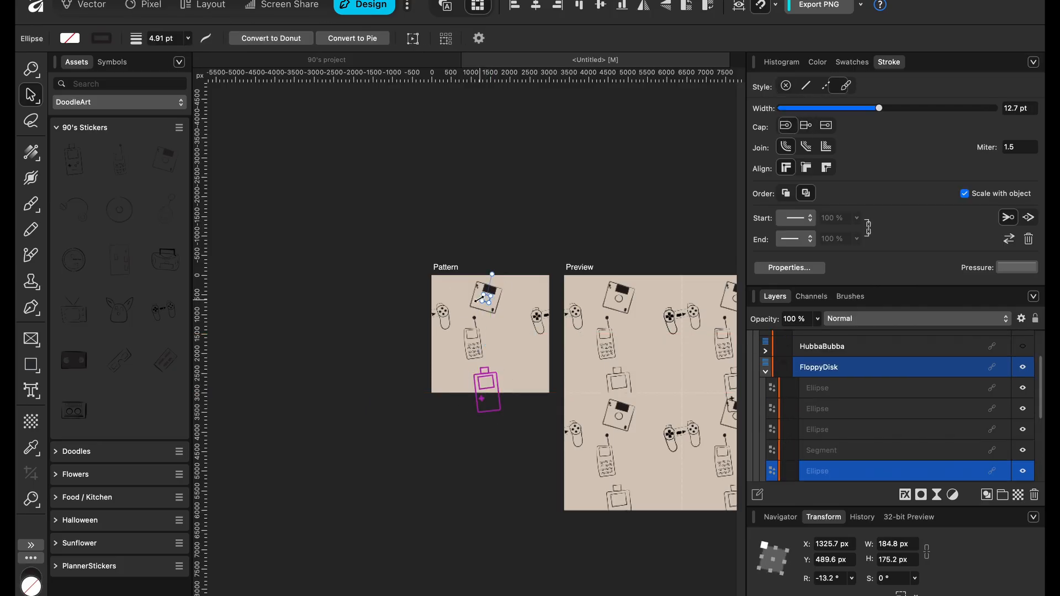
{"action": "left_click", "coordinate": [823, 397]}
{"action": "scroll", "coordinate": [822, 409], "scroll_direction": "down", "scroll_amount": 3}
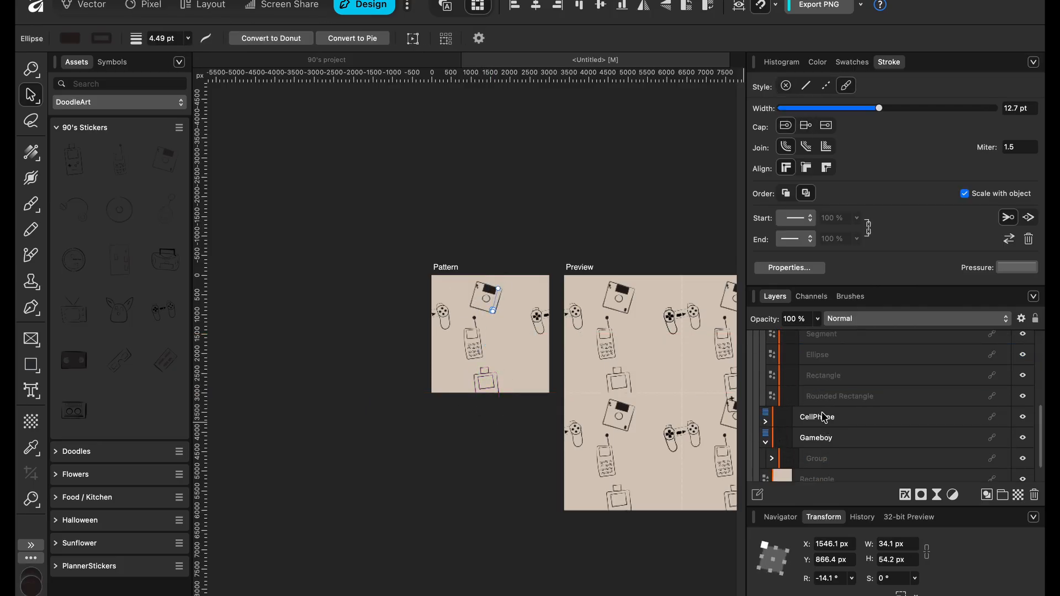
{"action": "left_click", "coordinate": [819, 398], "text": "shift"}
{"action": "key", "text": "super+g"}
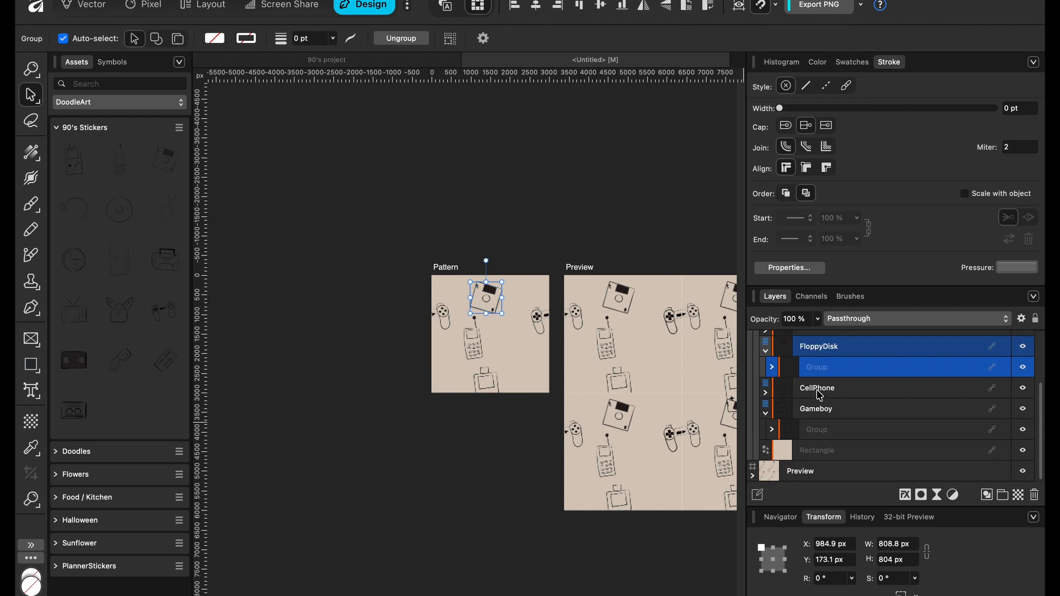
{"action": "left_click", "coordinate": [823, 346]}
{"action": "left_click_drag", "start_coordinate": [487, 298], "coordinate": [528, 365]}
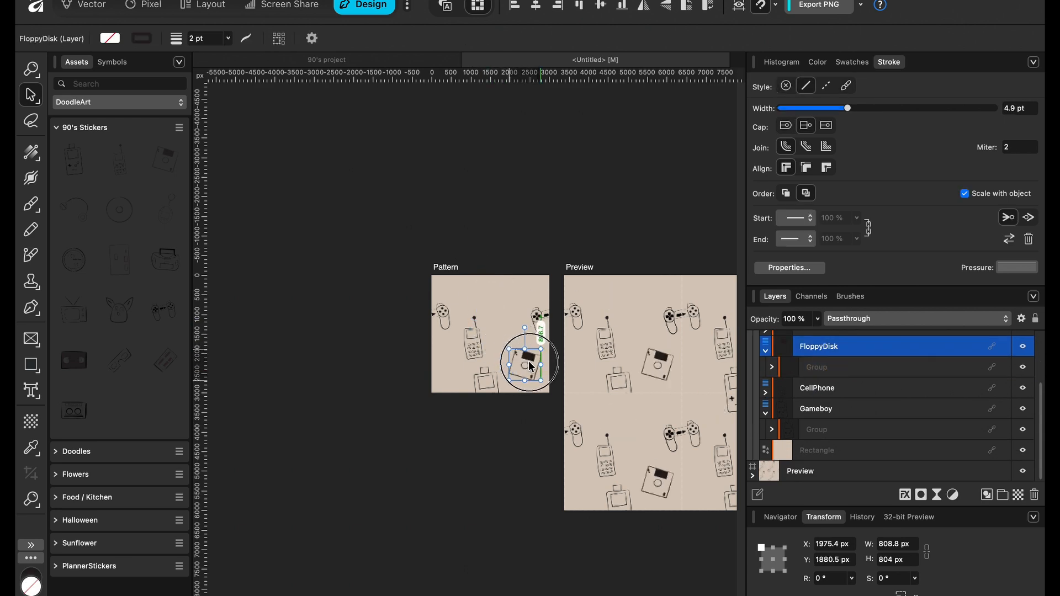
- Duplicate the Gameboy layer straight up across the Pattern's upper edge at about Y -570.4 px, and group both Gameboy layers
{"action": "left_click", "coordinate": [490, 379]}
{"action": "left_click", "coordinate": [864, 411]}
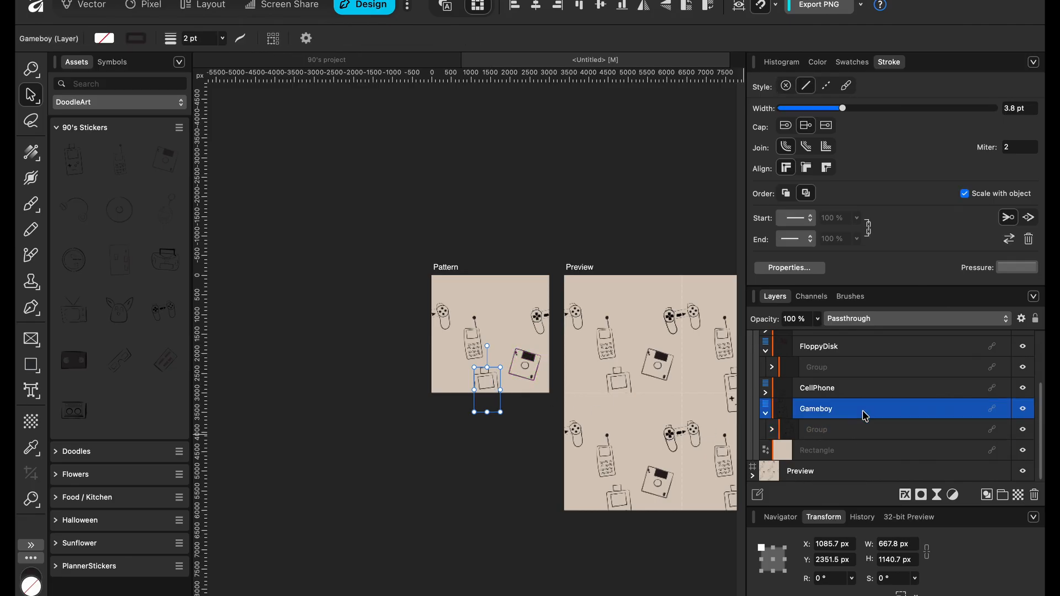
{"action": "key", "text": "super+j"}
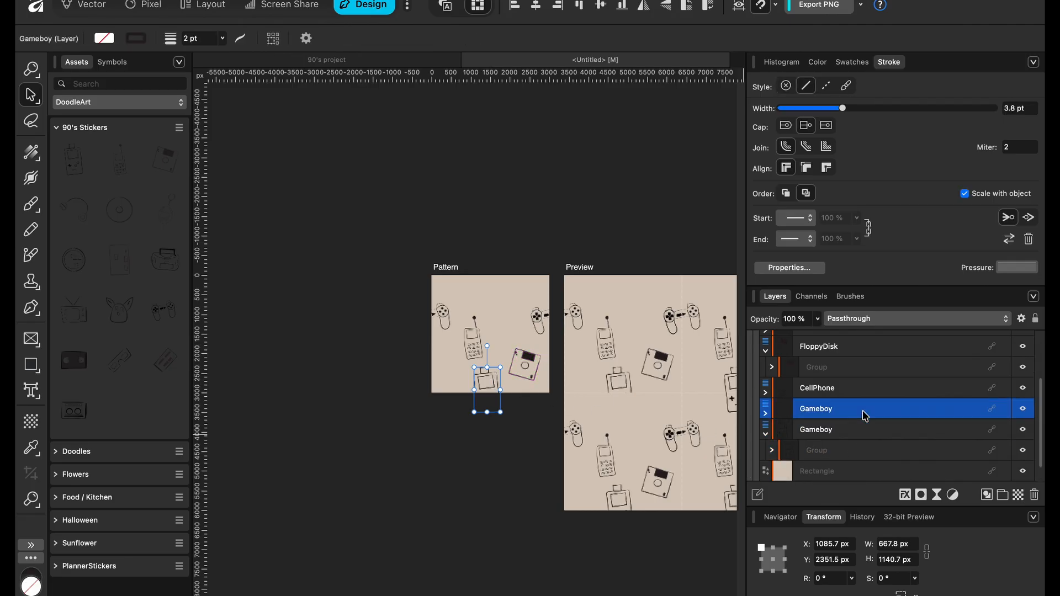
{"action": "left_click_drag", "start_coordinate": [490, 382], "coordinate": [475, 272]}
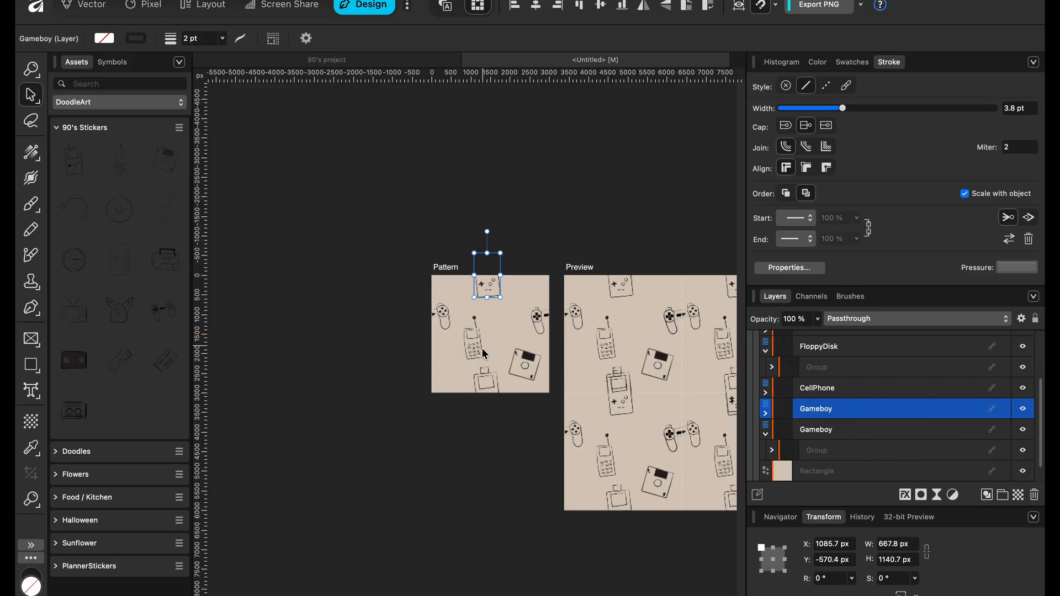
{"action": "left_click", "coordinate": [837, 429], "text": "shift"}
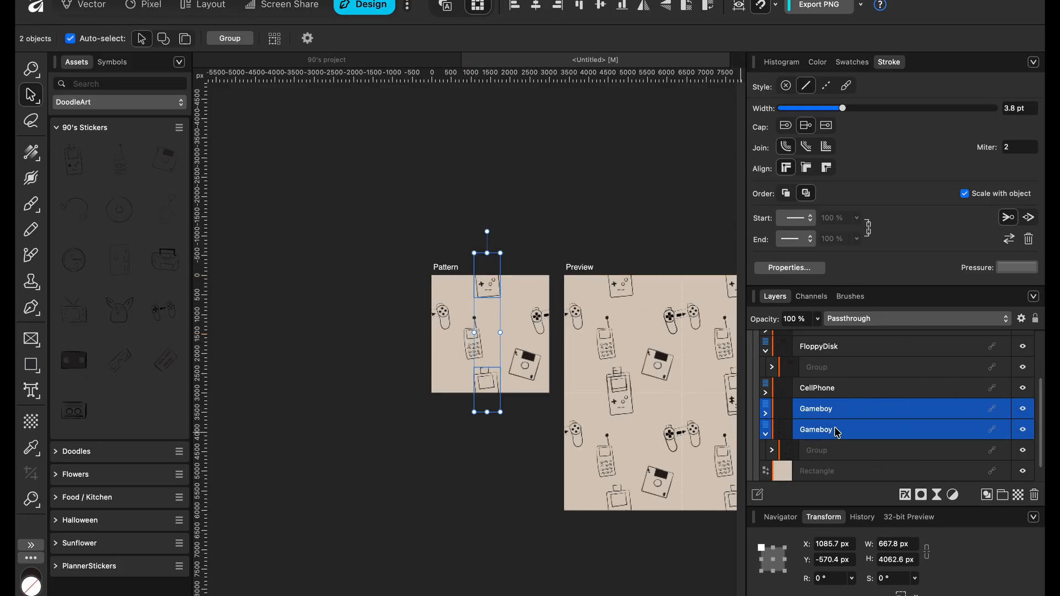
{"action": "key", "text": "ctrl+g"}
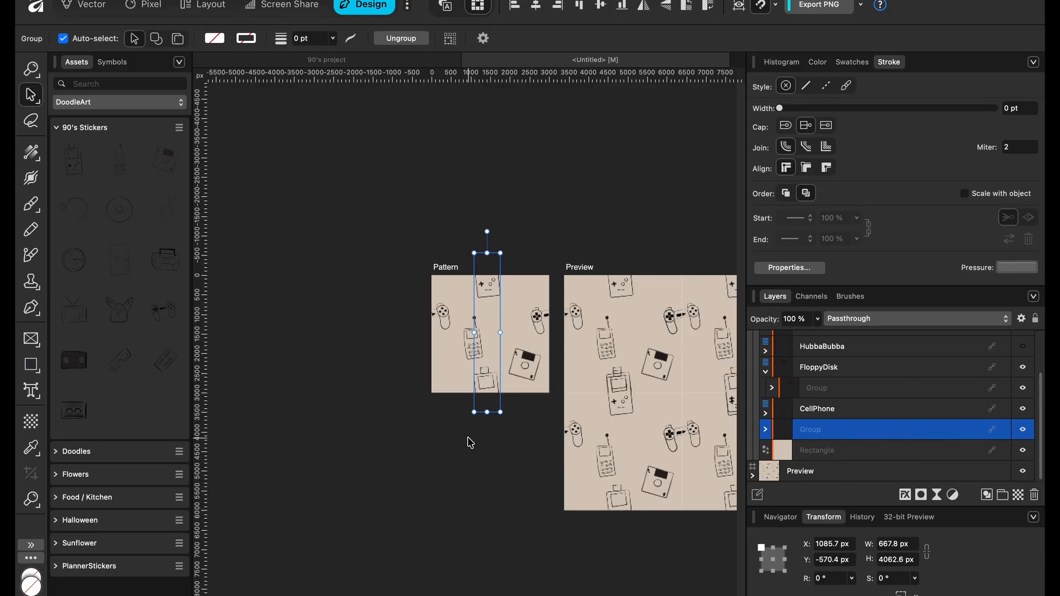
- Nudge the upper Gameboy copy inside the group upward in 10 px increments to Y -650.4 px
{"action": "left_click", "coordinate": [770, 430]}
{"action": "left_click", "coordinate": [819, 449]}
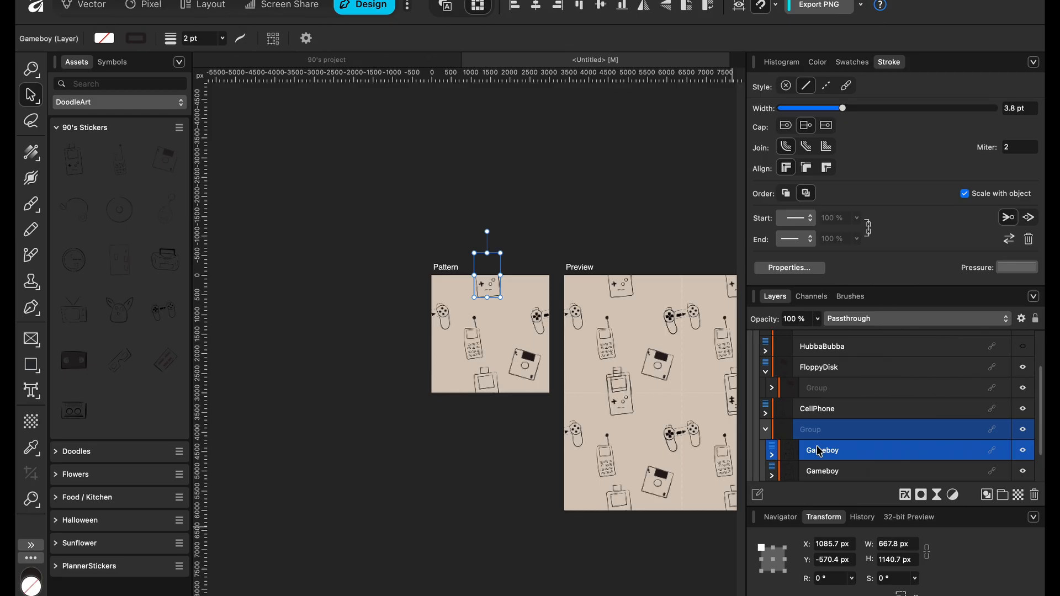
{"action": "key", "text": "shift+Up"}
{"action": "key", "text": "shift+Up"}
{"action": "key", "text": "shift+Up"}
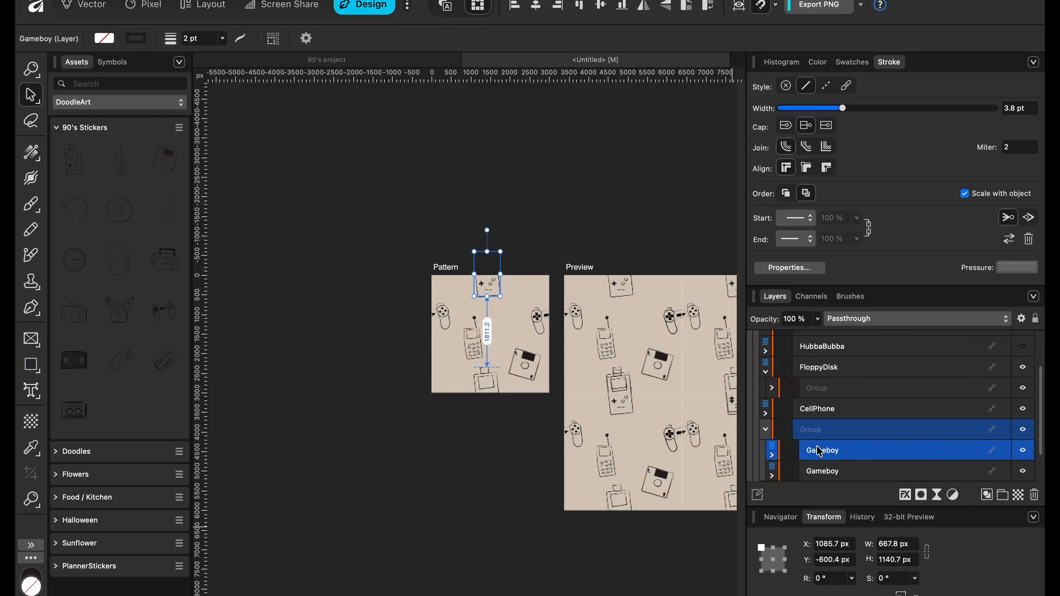
{"action": "key", "text": "shift+Up"}
{"action": "key", "text": "shift+Up"}
{"action": "key", "text": "shift+Up"}
{"action": "key", "text": "shift+Up"}
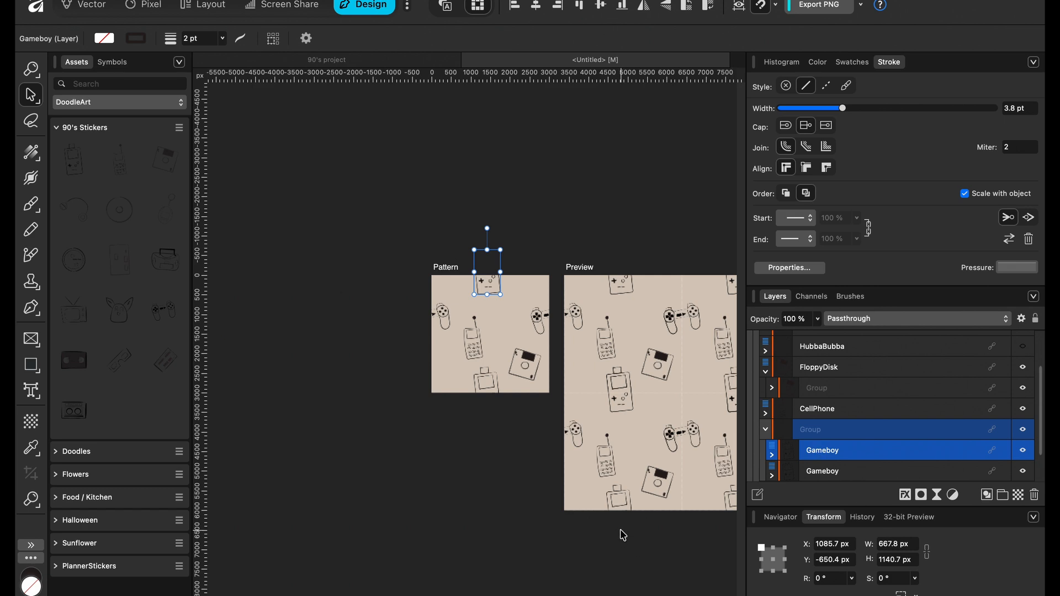
- Inspect the Gameboy's join at the preview's horizontal tile boundary, and collapse the Gameboy group
{"action": "scroll", "coordinate": [646, 492], "scroll_direction": "up", "scroll_amount": 5}
{"action": "scroll", "coordinate": [645, 491], "scroll_direction": "up", "scroll_amount": 2}
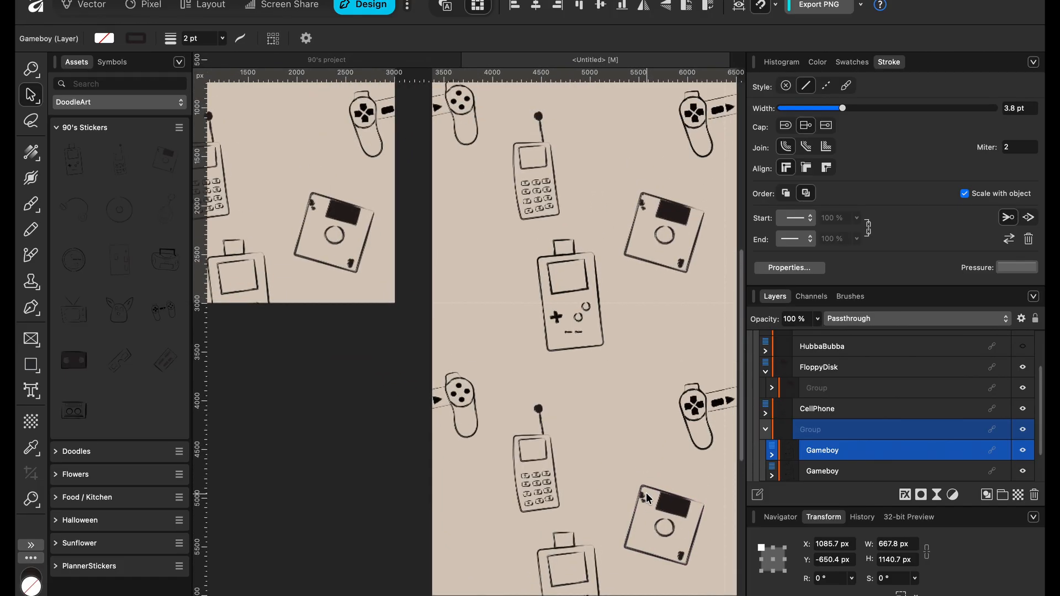
{"action": "scroll", "coordinate": [646, 492], "scroll_direction": "down", "scroll_amount": 6}
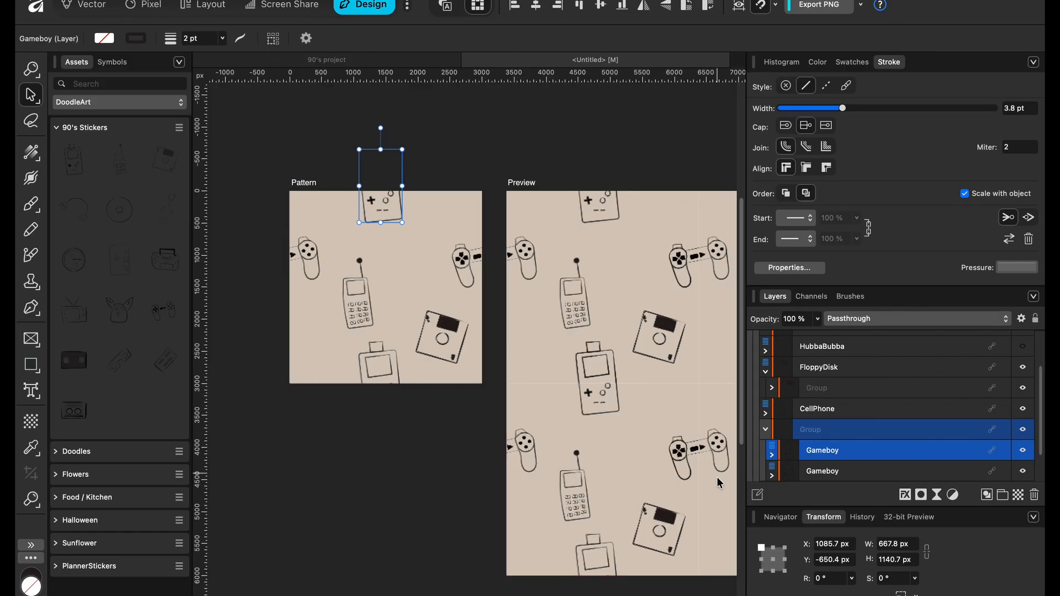
{"action": "left_click", "coordinate": [766, 430]}
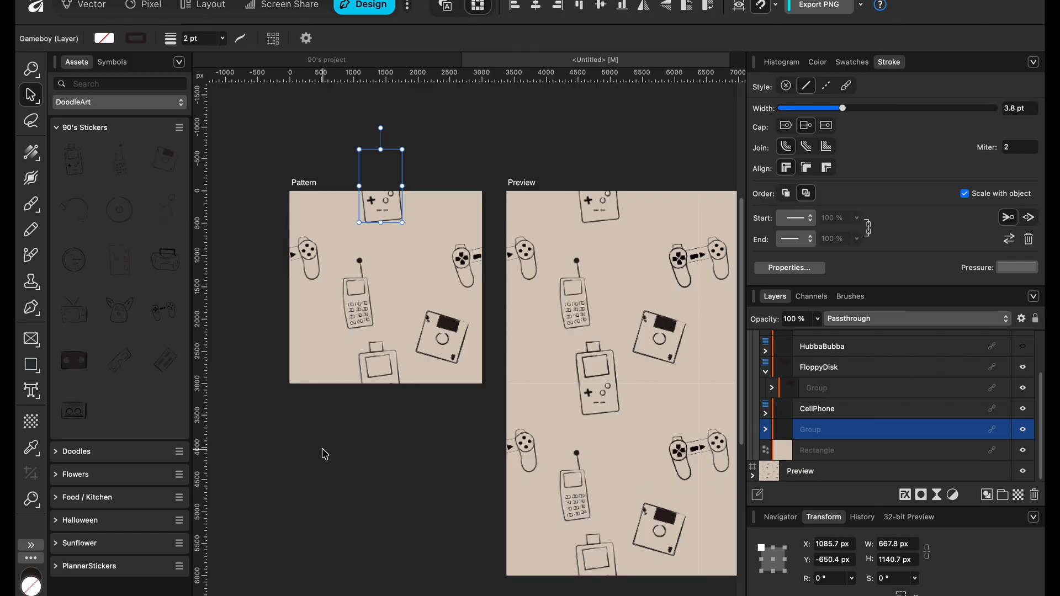
- Delete the hidden HubbaBubba layer from the Symbol, and select the FloppyDisk layer
{"action": "scroll", "coordinate": [324, 454], "scroll_direction": "up", "scroll_amount": 5}
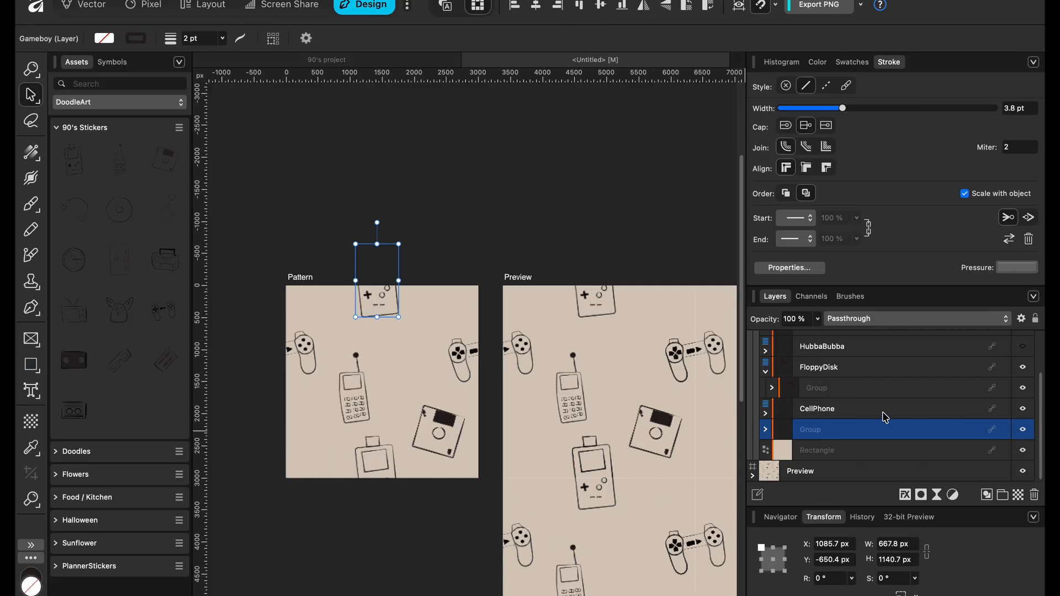
{"action": "scroll", "coordinate": [855, 394], "scroll_direction": "up", "scroll_amount": 1}
{"action": "left_click", "coordinate": [910, 368]}
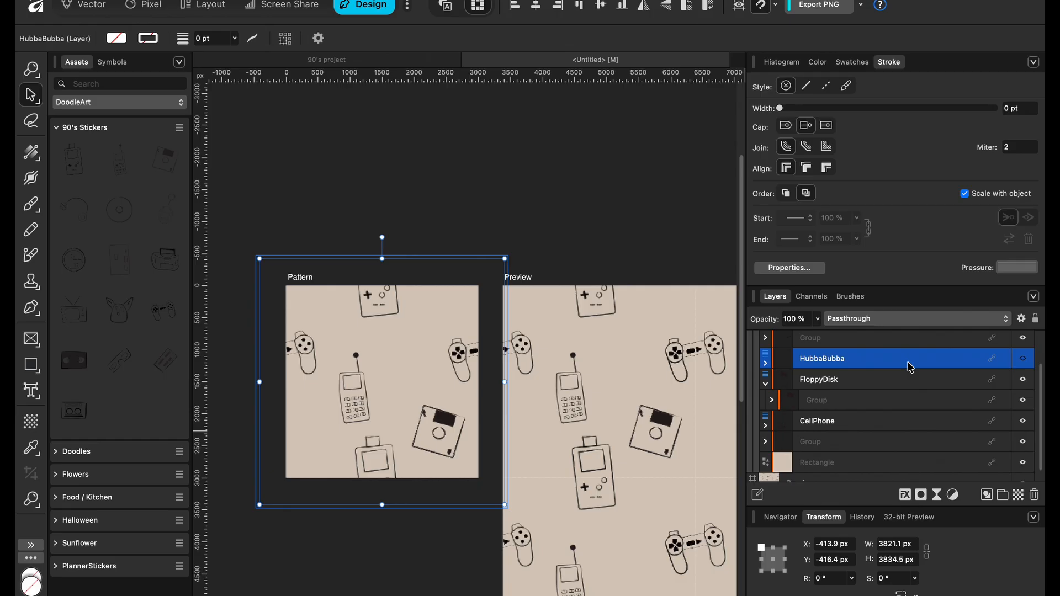
{"action": "left_click", "coordinate": [909, 371]}
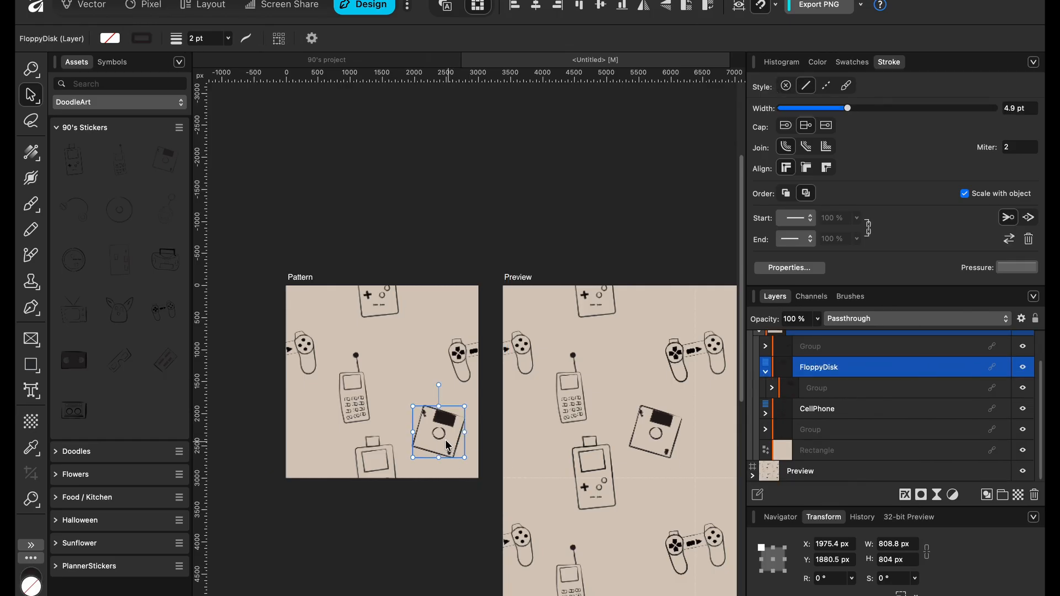
- Move the FloppyDisk onto the Pattern's upper-left corner, at about X -318.7 px and Y -424.2 px
{"action": "left_click_drag", "start_coordinate": [367, 380], "coordinate": [297, 294]}
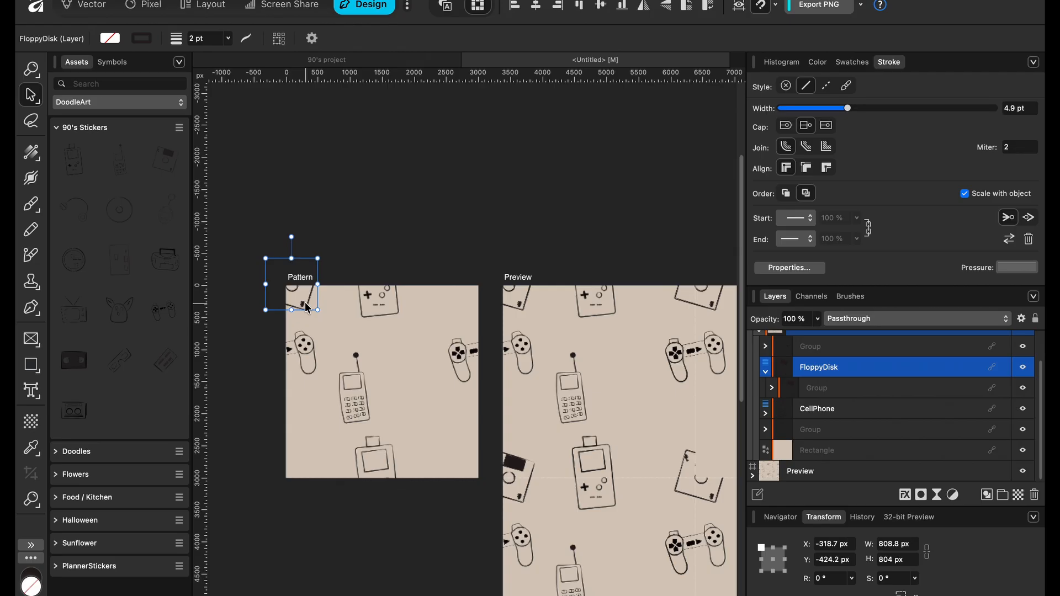
{"action": "key", "text": "ctrl+j"}
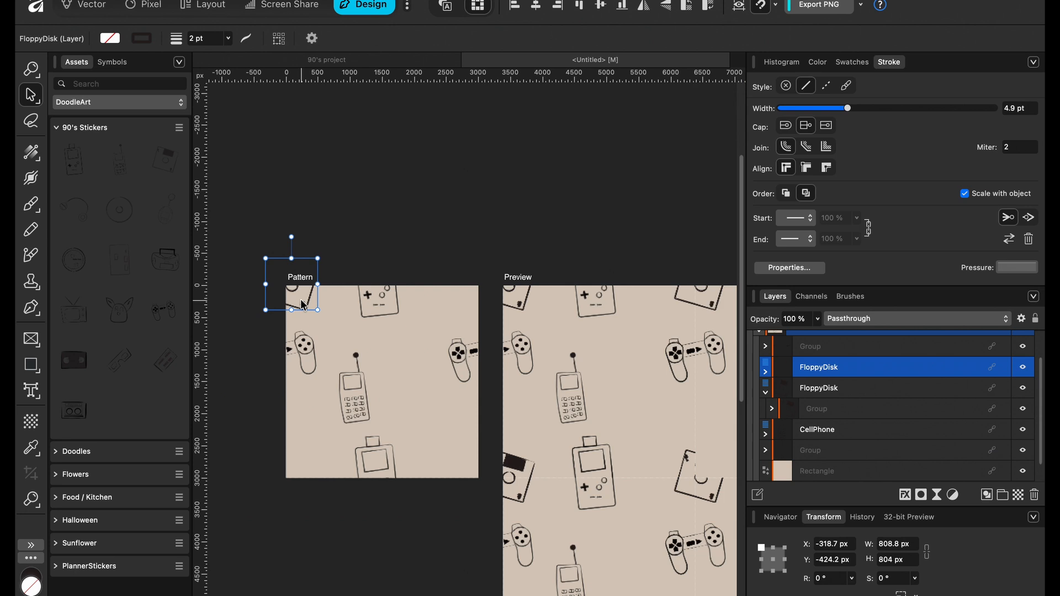
{"action": "key", "text": "super+z"}
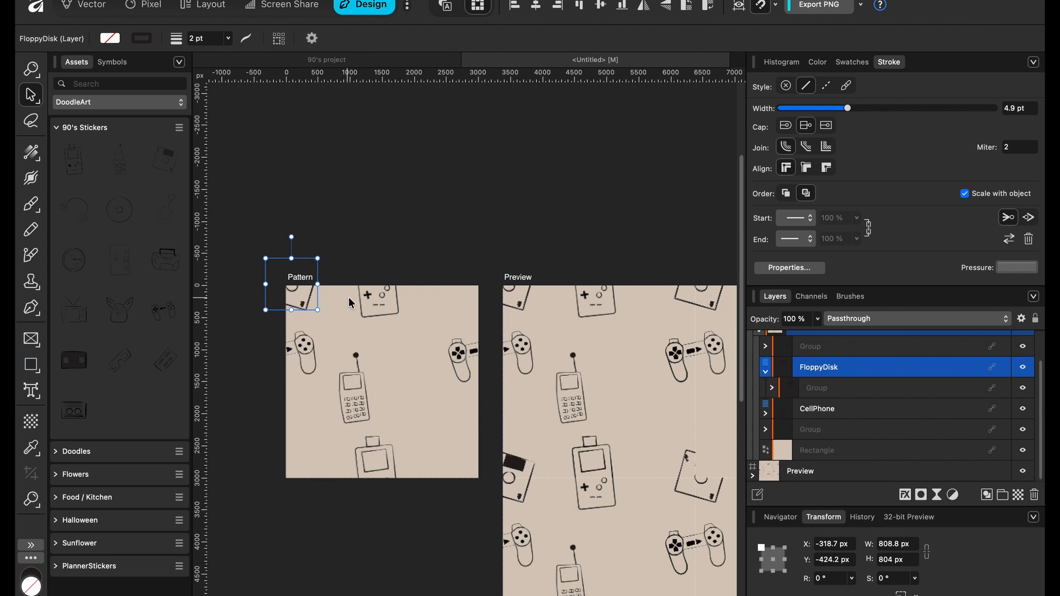
- Duplicate the FloppyDisk straight across to the Pattern's upper-right corner, and nudge the copy in 10 px increments to X 2598.8 px
{"action": "left_click_drag", "start_coordinate": [301, 294], "coordinate": [487, 327]}
{"action": "key", "text": "super+j"}
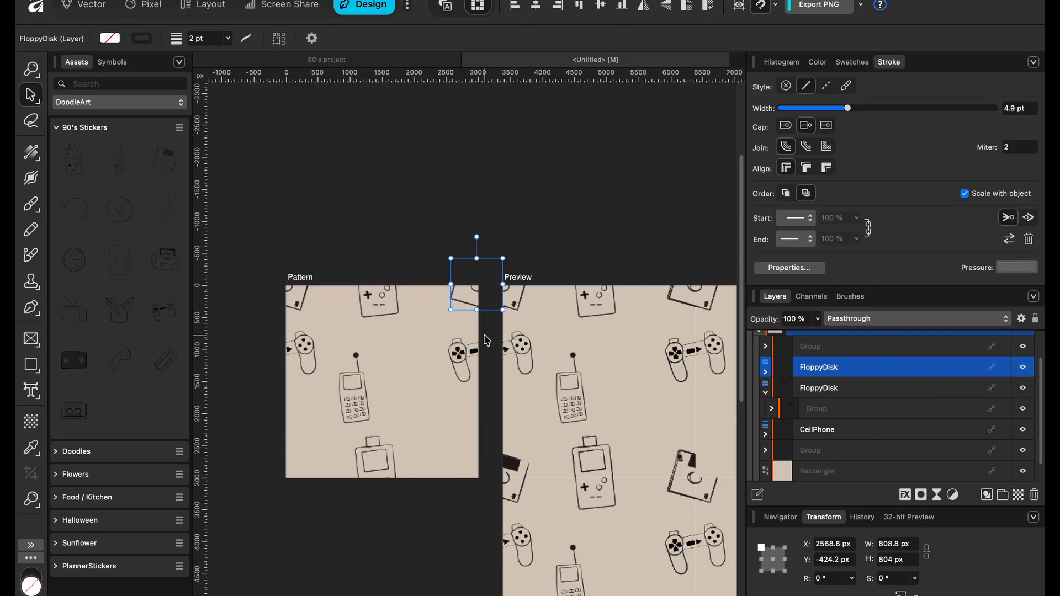
{"action": "key", "text": "shift+Right"}
{"action": "key", "text": "shift+Right"}
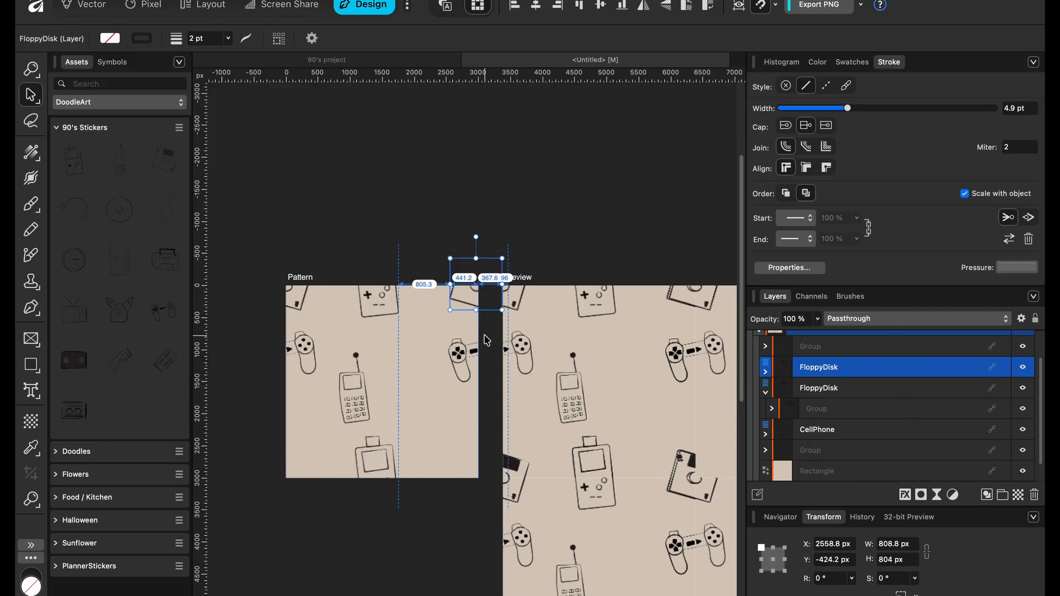
{"action": "key", "text": "shift+Right"}
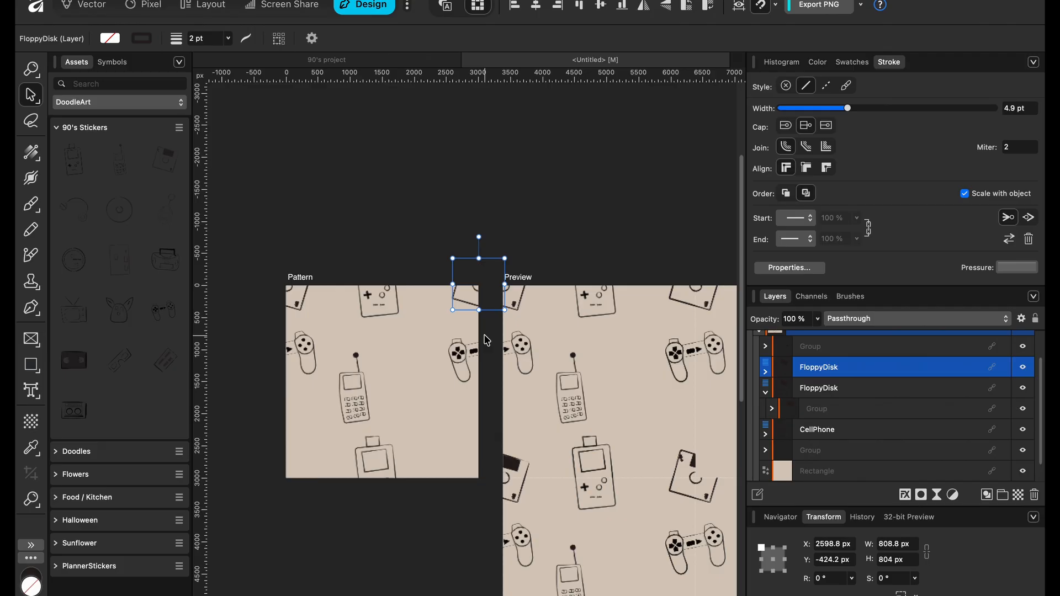
- Duplicate the upper-right FloppyDisk straight down onto the Pattern's lower-right corner, at about Y 2577.2 px
{"action": "key", "text": "super+j"}
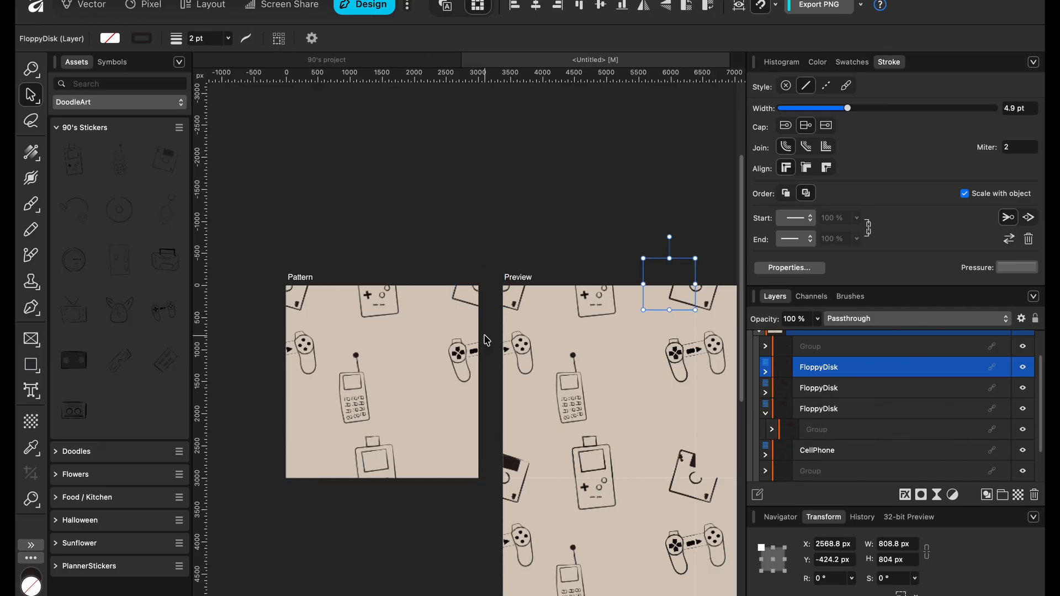
{"action": "key", "text": "super+z"}
{"action": "key", "text": "super+j"}
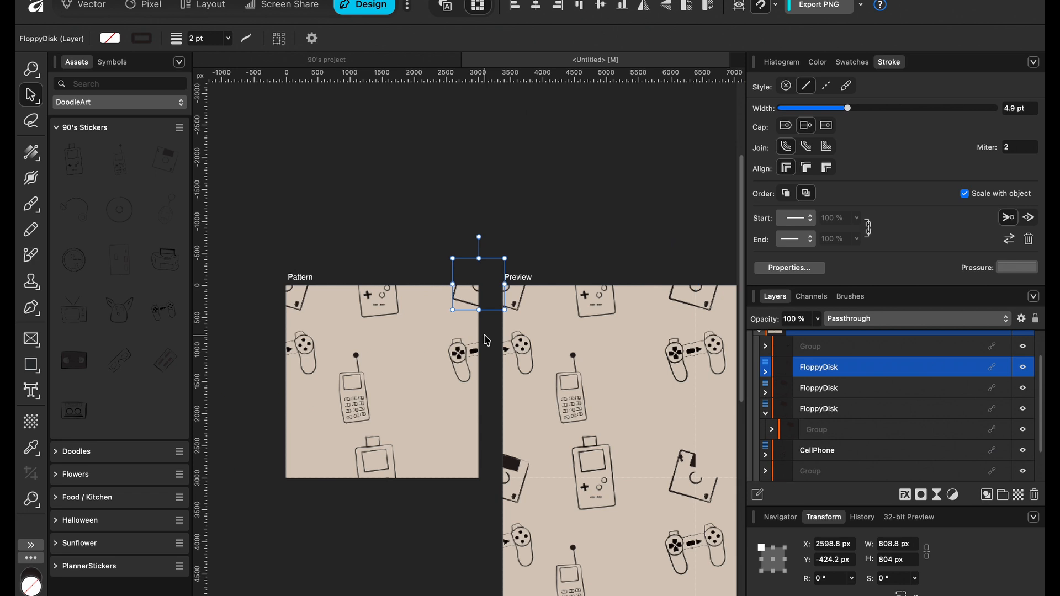
{"action": "left_click_drag", "start_coordinate": [485, 294], "coordinate": [483, 477]}
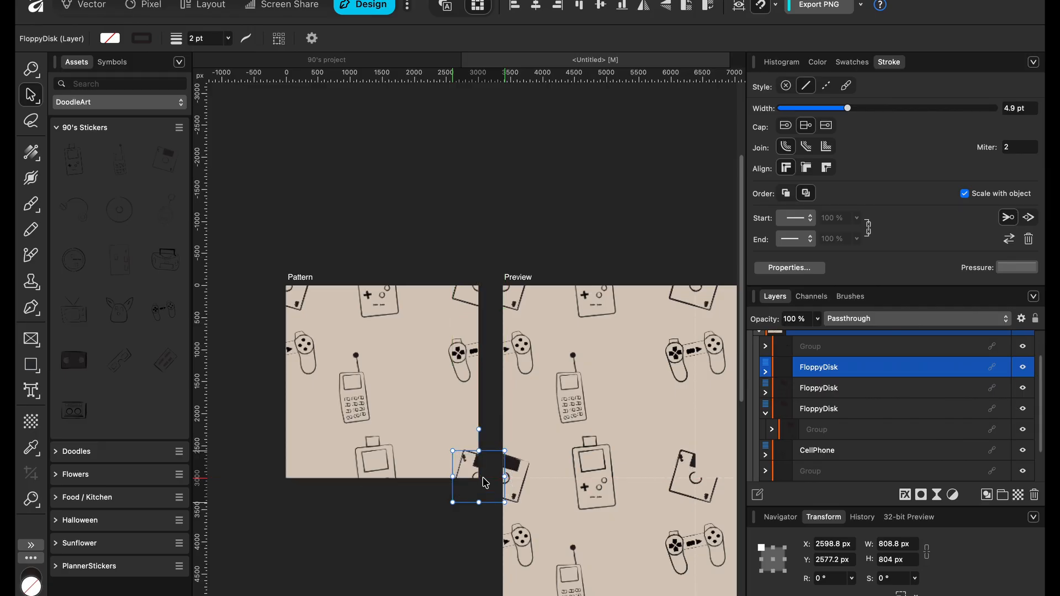
- Duplicate the FloppyDisk across to the Pattern's lower-left corner at about X -413.1 px, and group all four FloppyDisk layers
{"action": "key", "text": "super+j"}
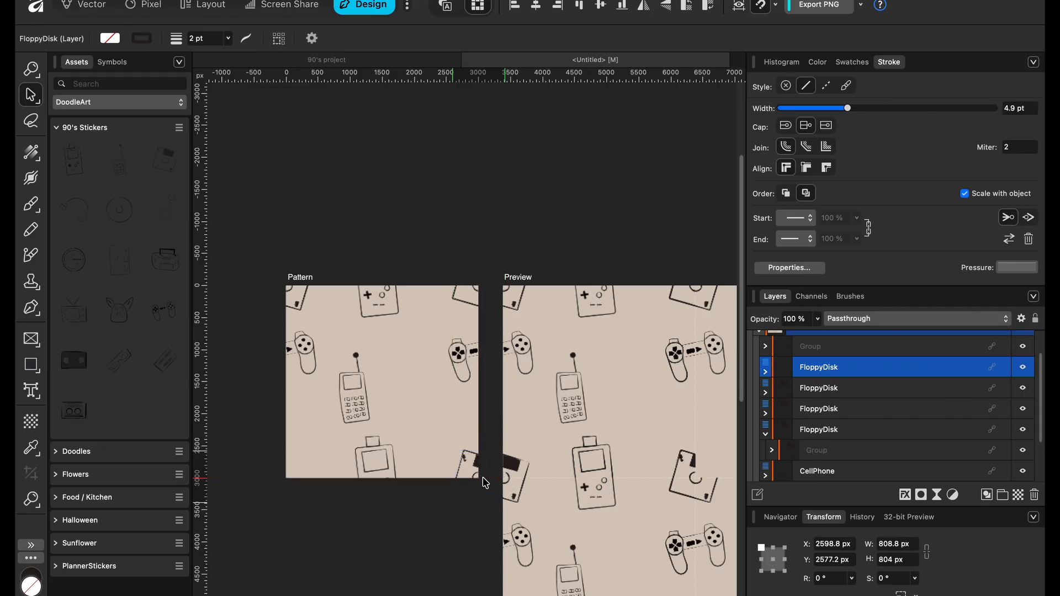
{"action": "key", "text": "super+z"}
{"action": "key", "text": "super+j"}
{"action": "left_click_drag", "start_coordinate": [465, 470], "coordinate": [275, 469]}
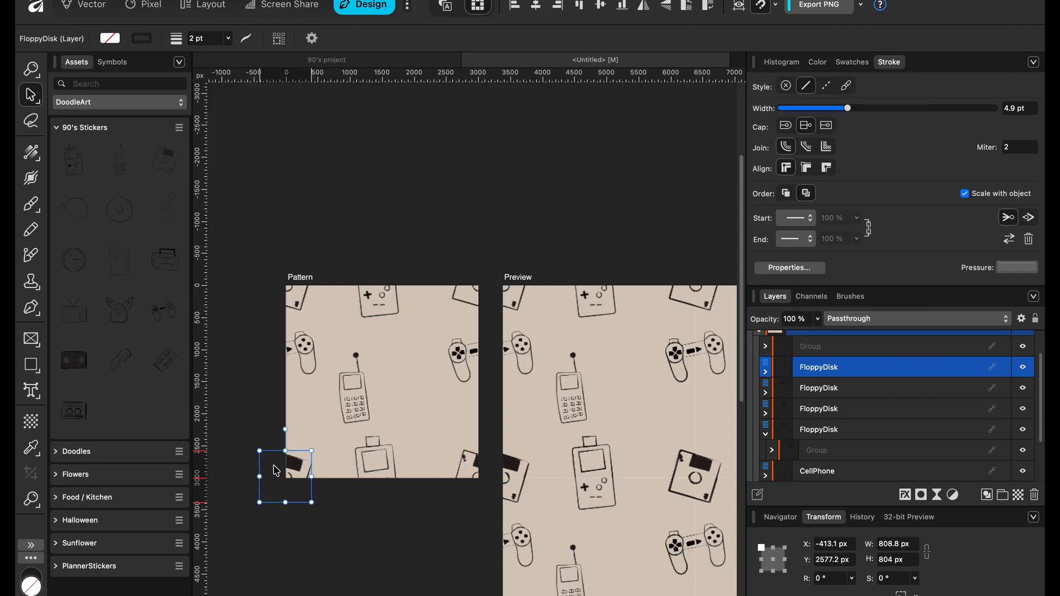
{"action": "left_click", "coordinate": [843, 429], "text": "shift"}
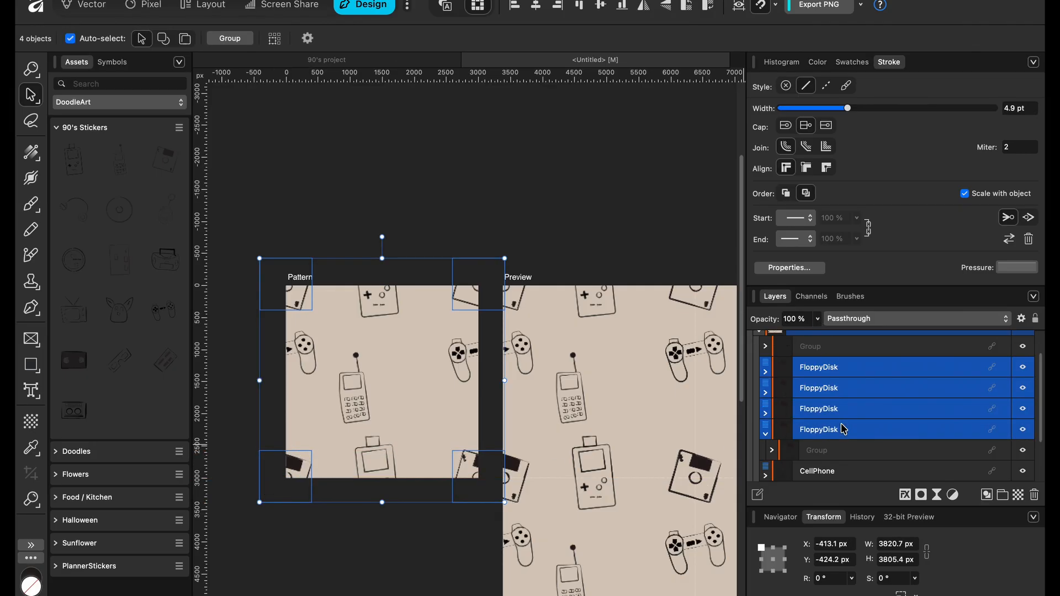
{"action": "key", "text": "super+g"}
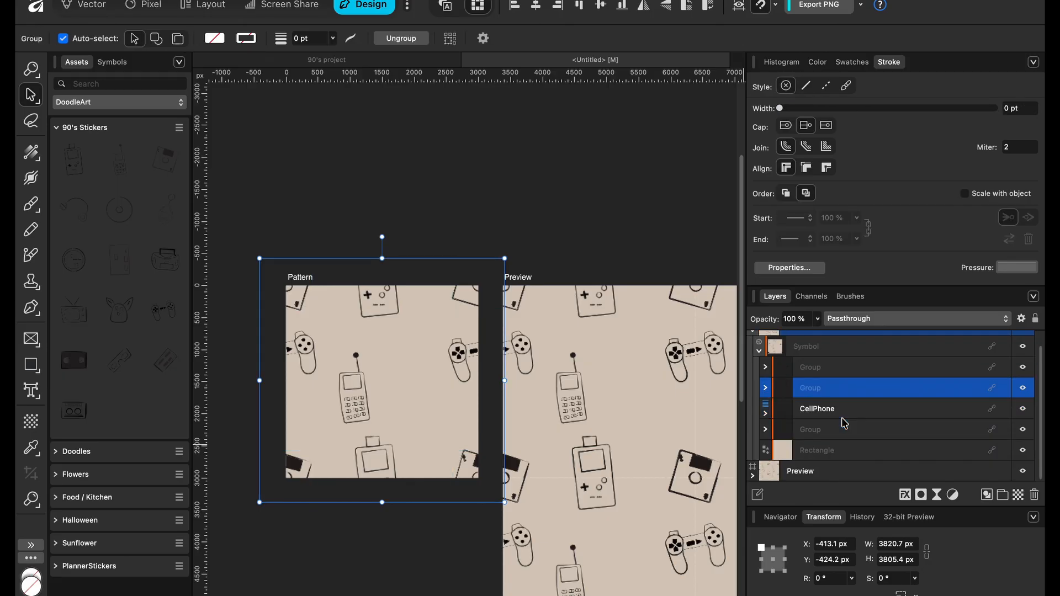
- Inspect the floppy disk's joins in the preview, expanding its group and toggling the first copy's visibility to identify its quadrant
{"action": "scroll", "coordinate": [715, 458], "scroll_direction": "up", "scroll_amount": 5}
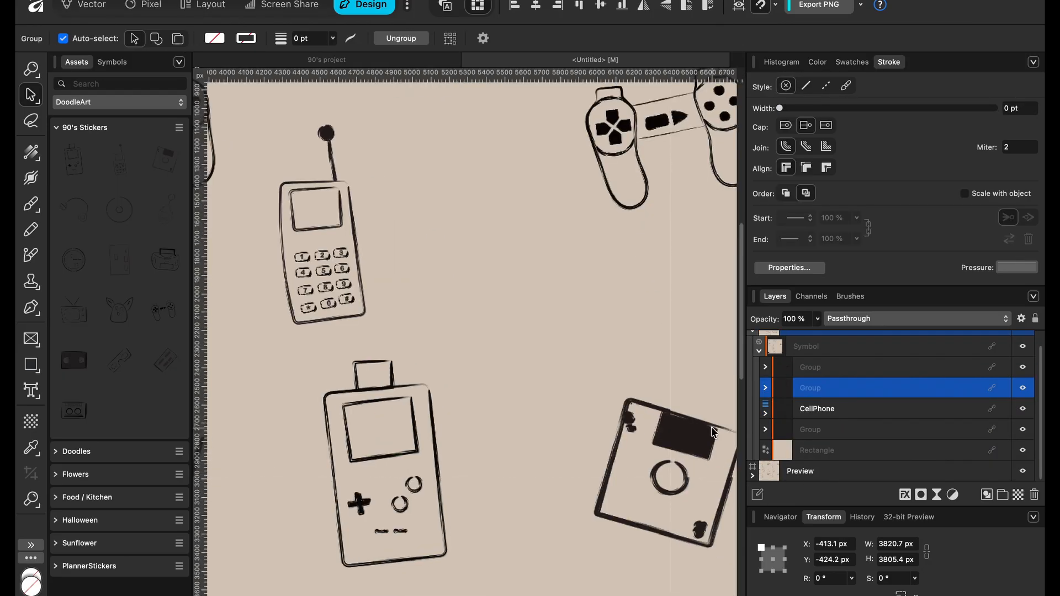
{"action": "scroll", "coordinate": [711, 432], "scroll_direction": "up", "scroll_amount": 5}
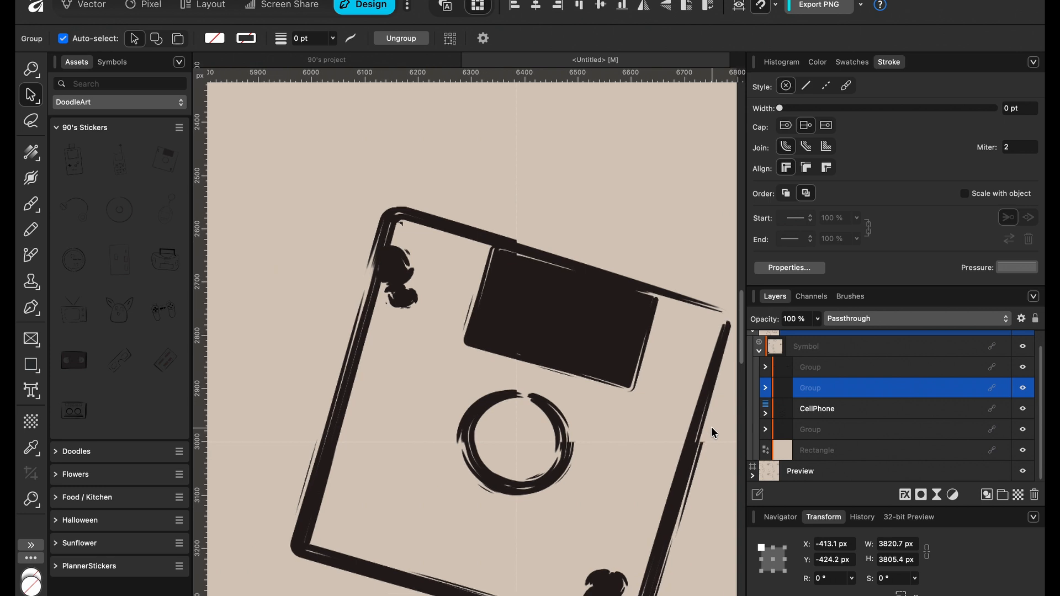
{"action": "scroll", "coordinate": [711, 426], "scroll_direction": "down", "scroll_amount": 5}
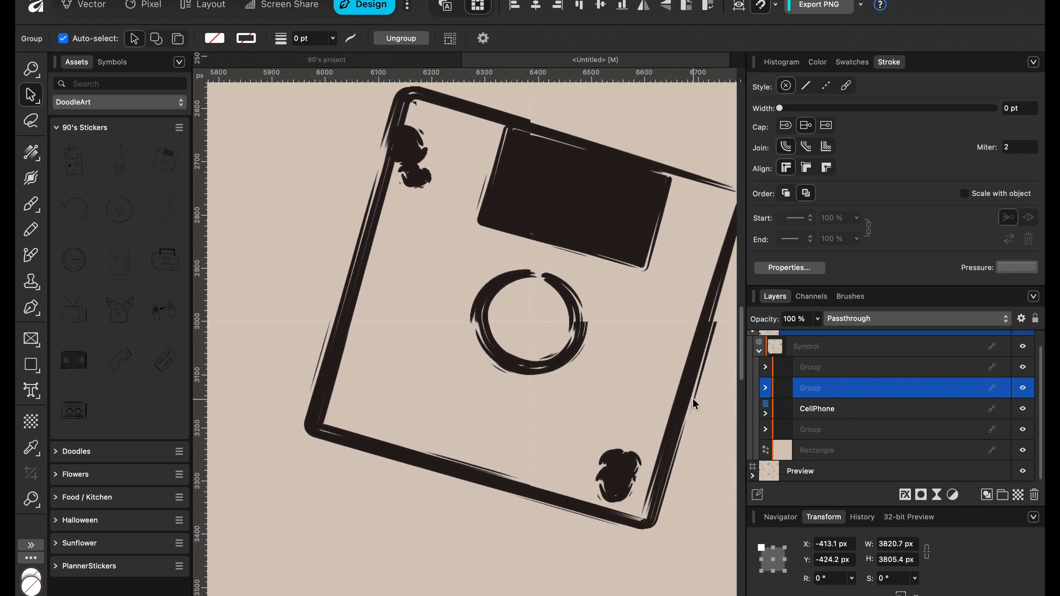
{"action": "scroll", "coordinate": [706, 328], "scroll_direction": "right", "scroll_amount": 3}
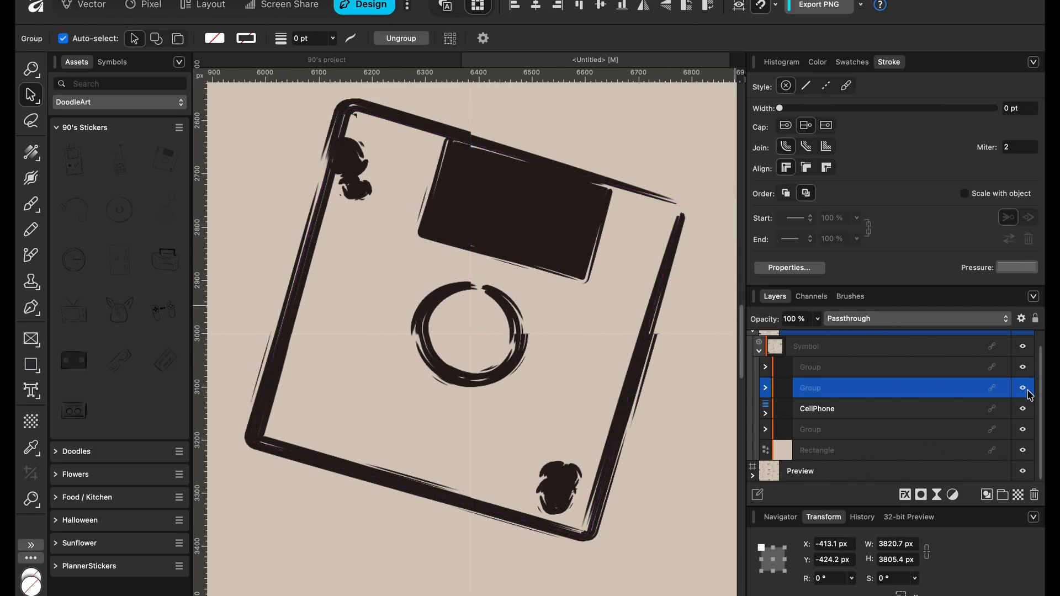
{"action": "left_click", "coordinate": [765, 388]}
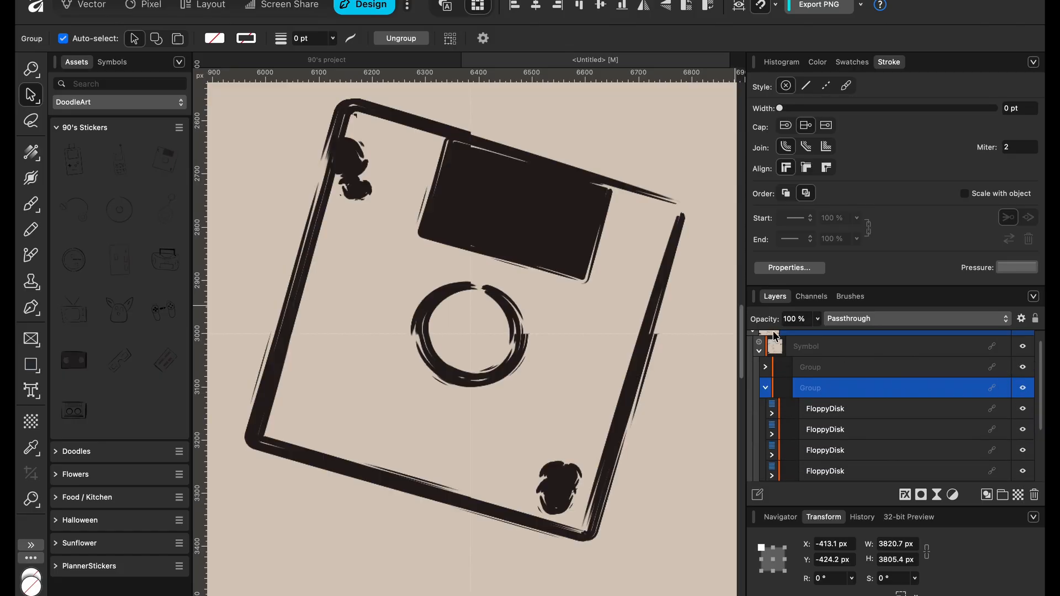
{"action": "left_click", "coordinate": [1023, 409]}
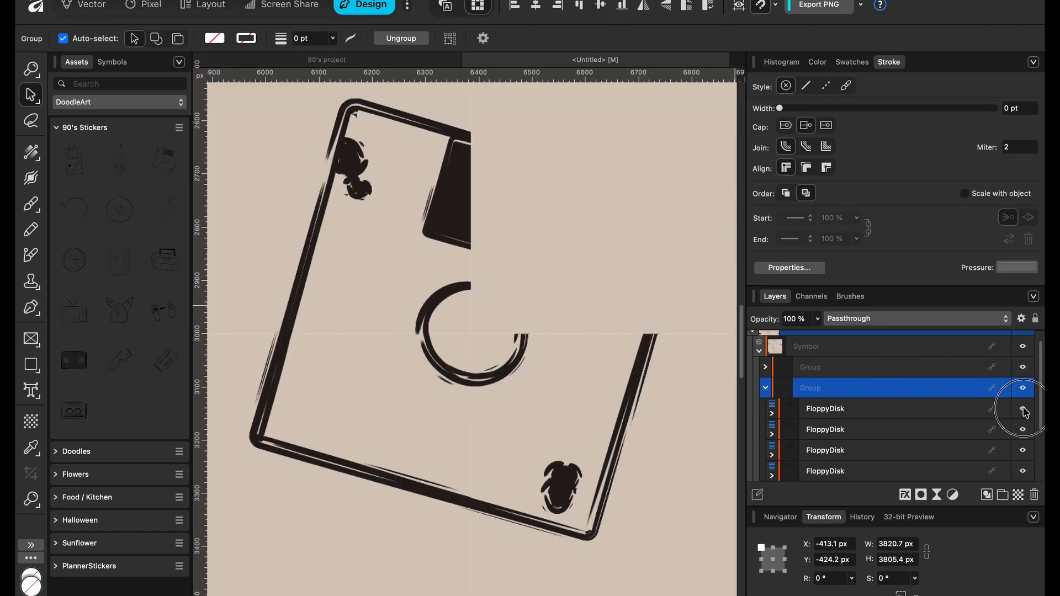
{"action": "left_click", "coordinate": [1024, 411]}
{"action": "left_click", "coordinate": [1024, 410]}
{"action": "left_click", "coordinate": [1024, 411]}
{"action": "left_click", "coordinate": [1022, 411]}
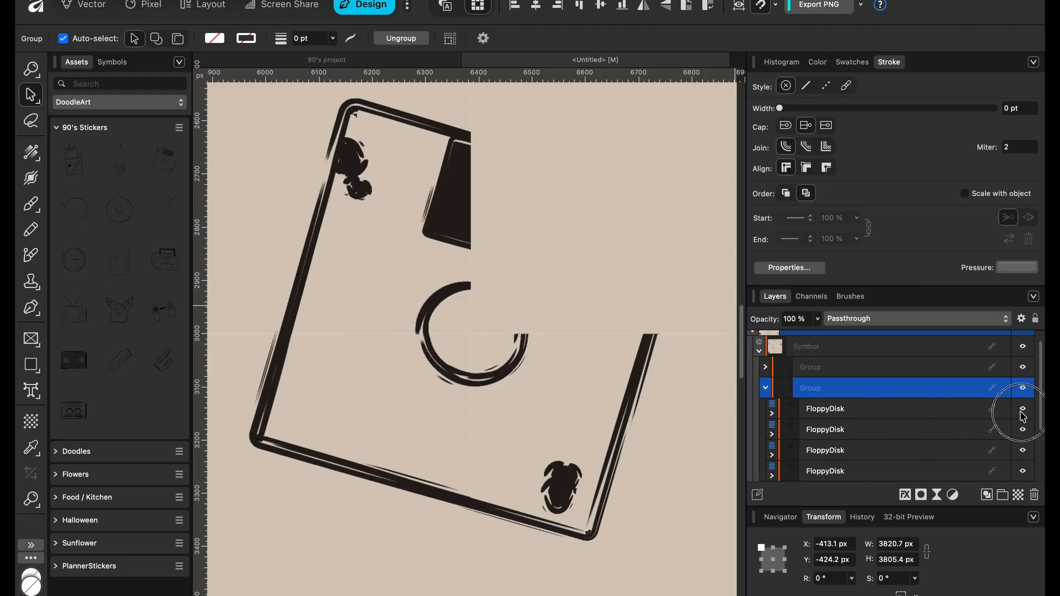
{"action": "left_click", "coordinate": [1022, 412]}
- Toggle the second and third FloppyDisk copies' visibility to compare their quadrants, and hide all copies except the first
{"action": "left_click", "coordinate": [1023, 430]}
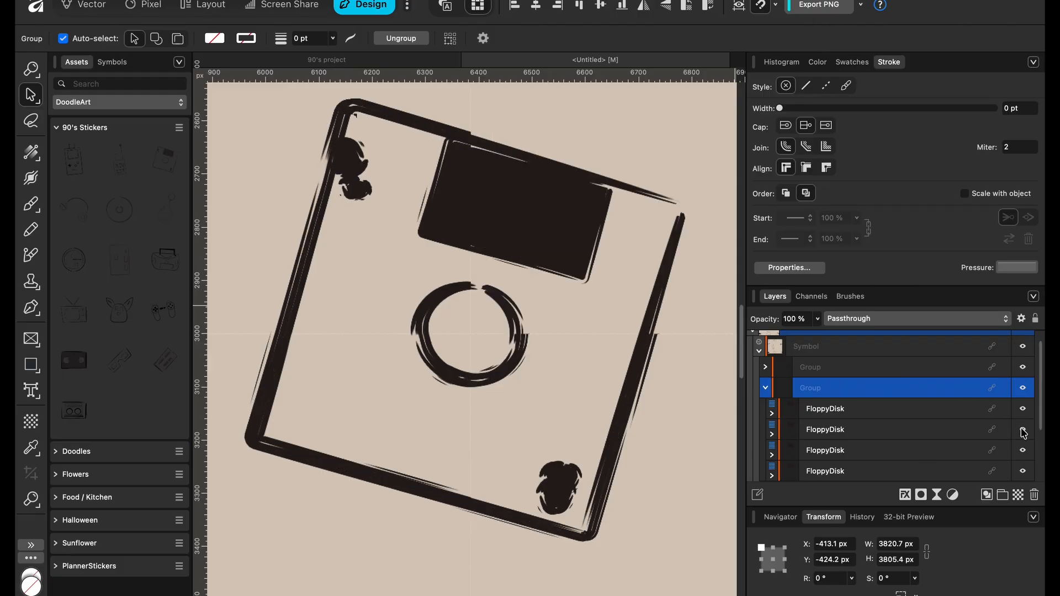
{"action": "left_click", "coordinate": [1023, 430]}
{"action": "left_click", "coordinate": [1023, 430]}
{"action": "left_click", "coordinate": [1023, 430]}
{"action": "left_click", "coordinate": [1023, 430]}
{"action": "left_click", "coordinate": [1023, 430]}
{"action": "left_click", "coordinate": [1023, 450]}
{"action": "left_click", "coordinate": [1023, 450]}
{"action": "left_click", "coordinate": [1024, 450]}
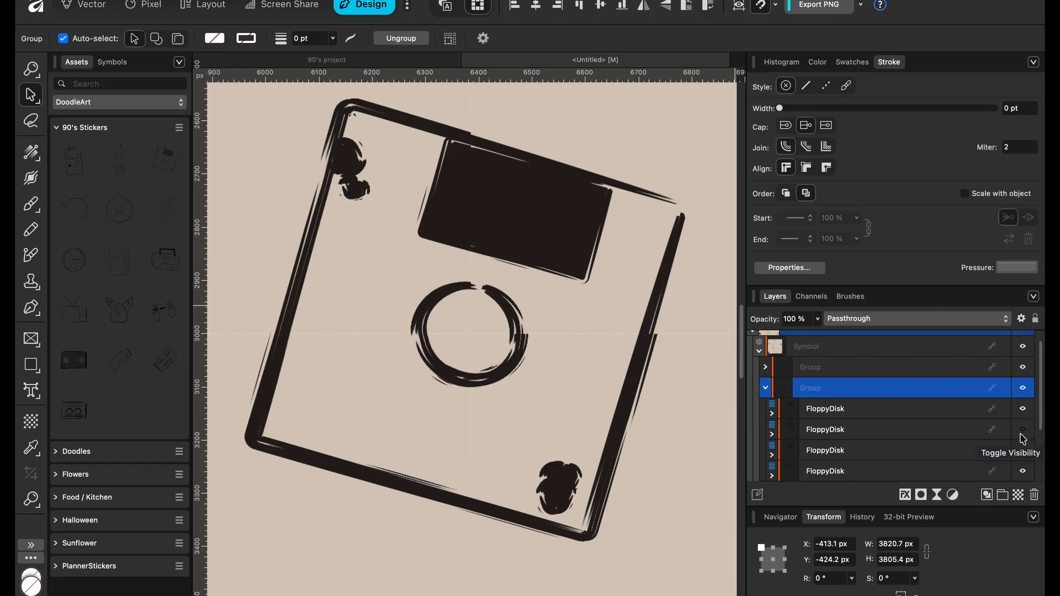
{"action": "scroll", "coordinate": [690, 461], "scroll_direction": "down", "scroll_amount": 2}
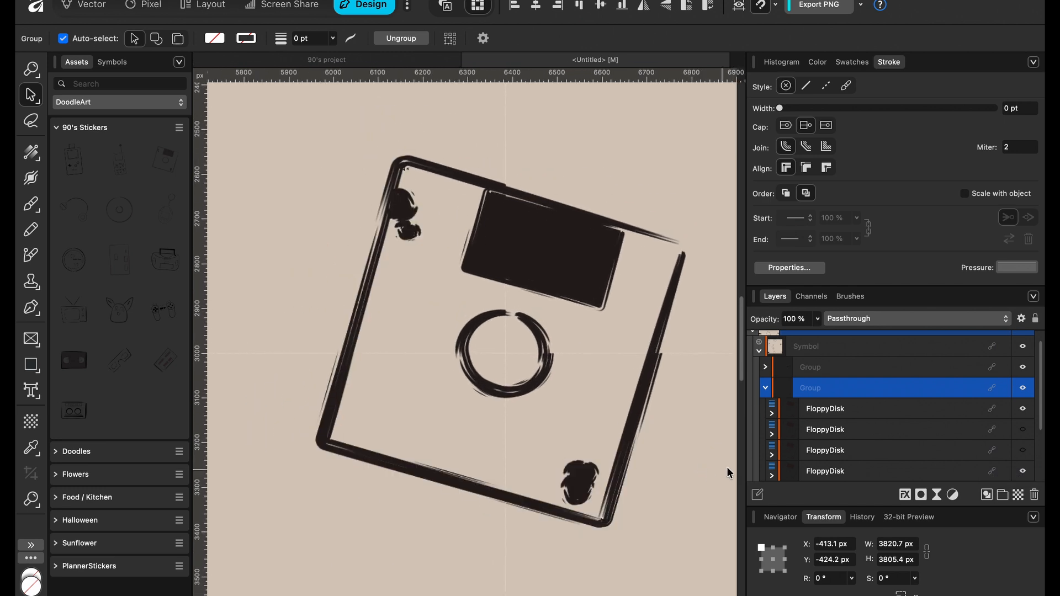
{"action": "left_click", "coordinate": [1022, 472]}
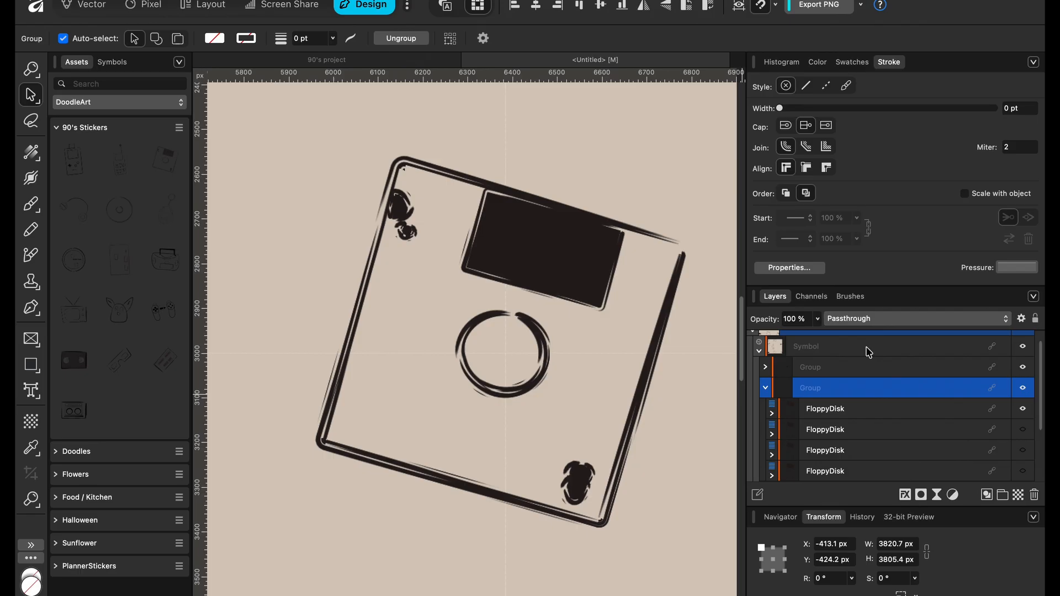
- Show the three hidden FloppyDisk copies one at a time, checking which Pattern corner each one occupies
{"action": "scroll", "coordinate": [522, 465], "scroll_direction": "down", "scroll_amount": 10}
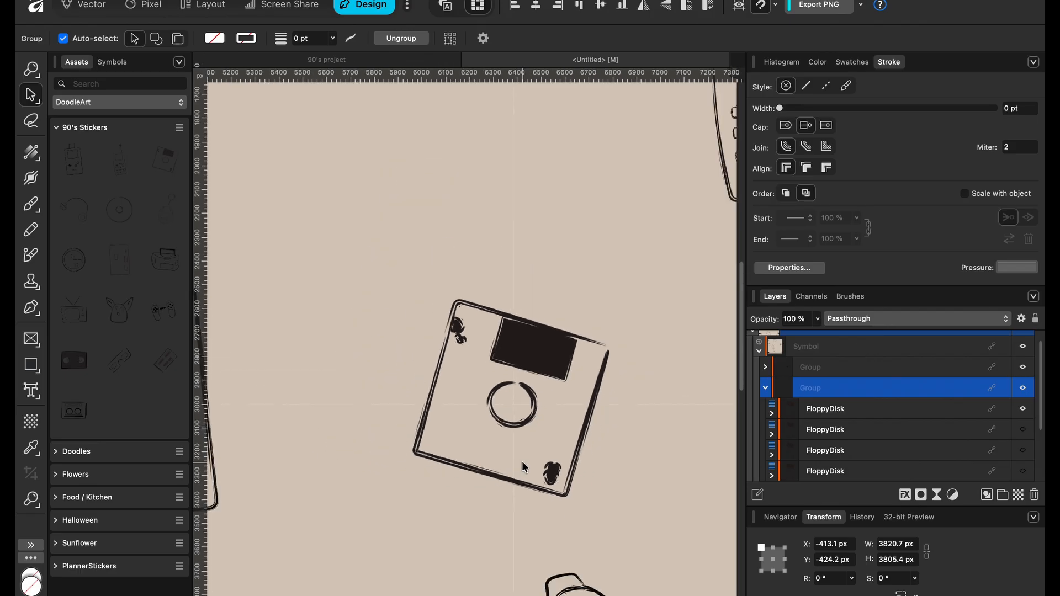
{"action": "scroll", "coordinate": [522, 460], "scroll_direction": "down", "scroll_amount": 3}
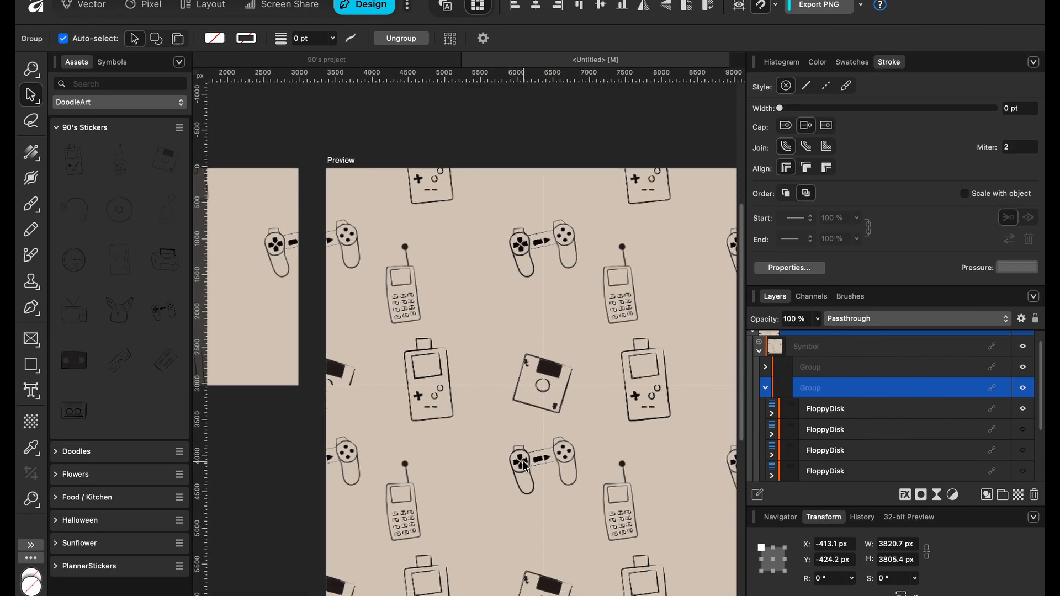
{"action": "scroll", "coordinate": [522, 462], "scroll_direction": "up", "scroll_amount": 2}
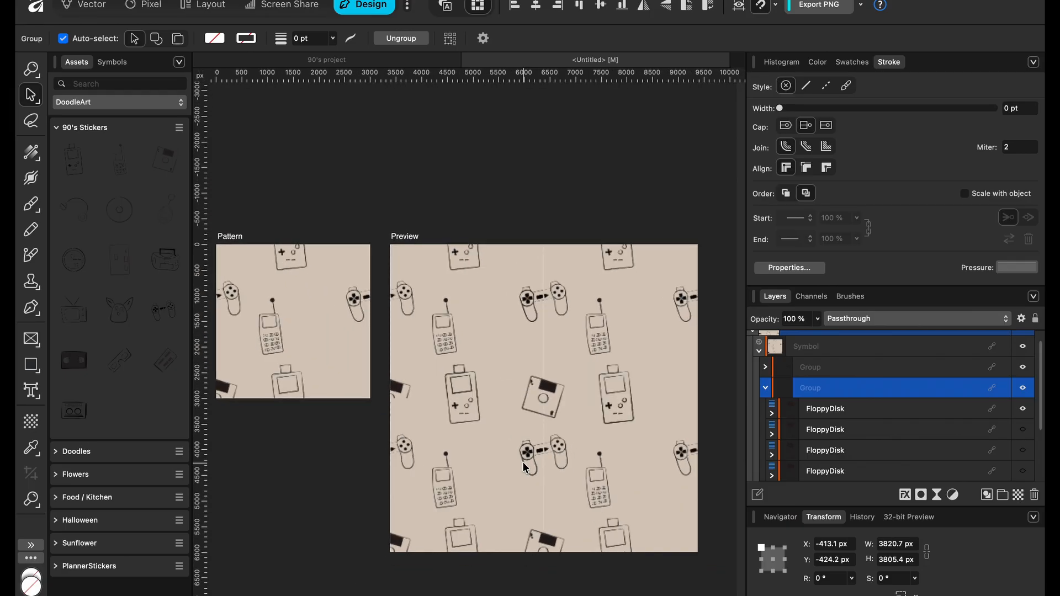
{"action": "left_click", "coordinate": [1022, 430]}
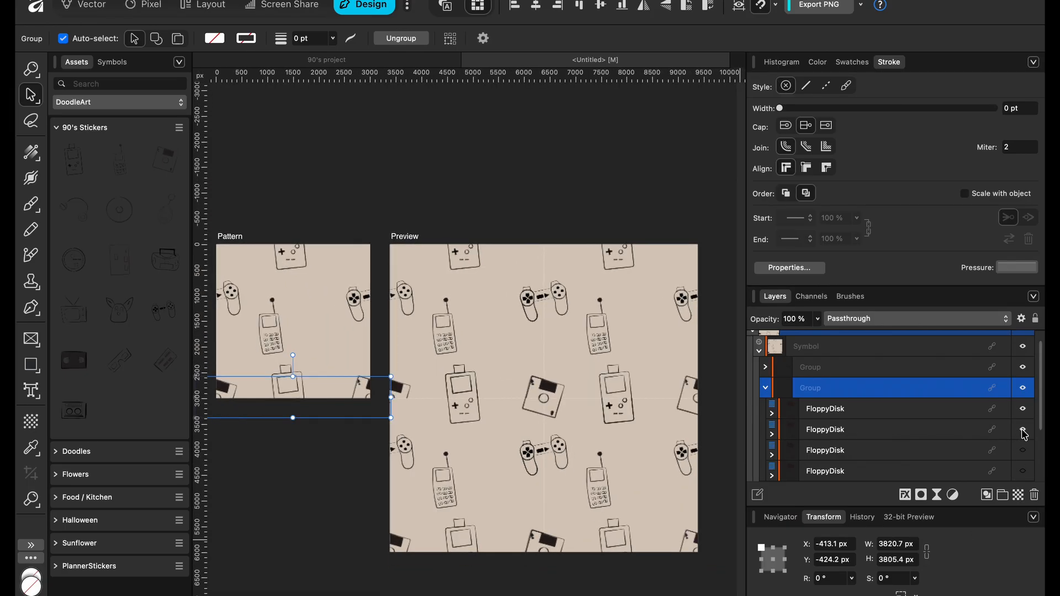
{"action": "left_click", "coordinate": [1022, 450]}
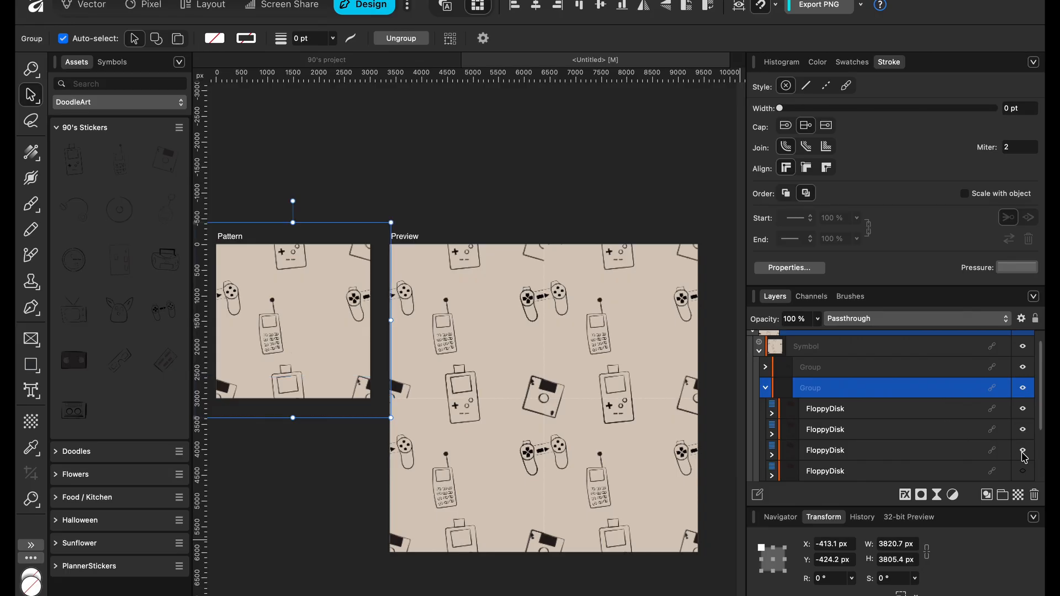
{"action": "left_click", "coordinate": [1022, 471]}
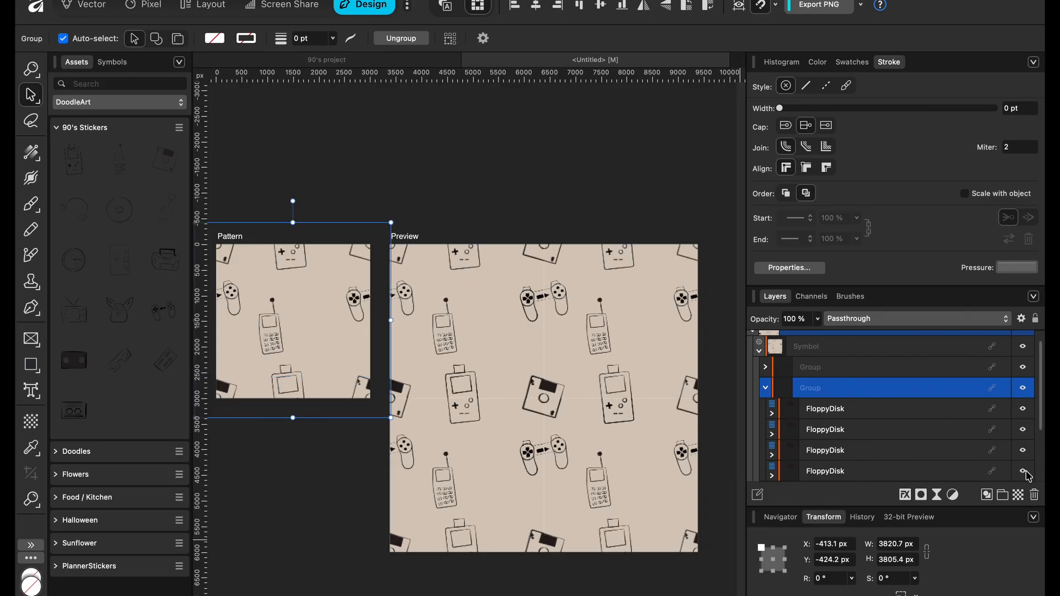
- Nudge the upper-left FloppyDisk copy inside the group left in 1 px increments to X -413.4 px
{"action": "left_click", "coordinate": [940, 473]}
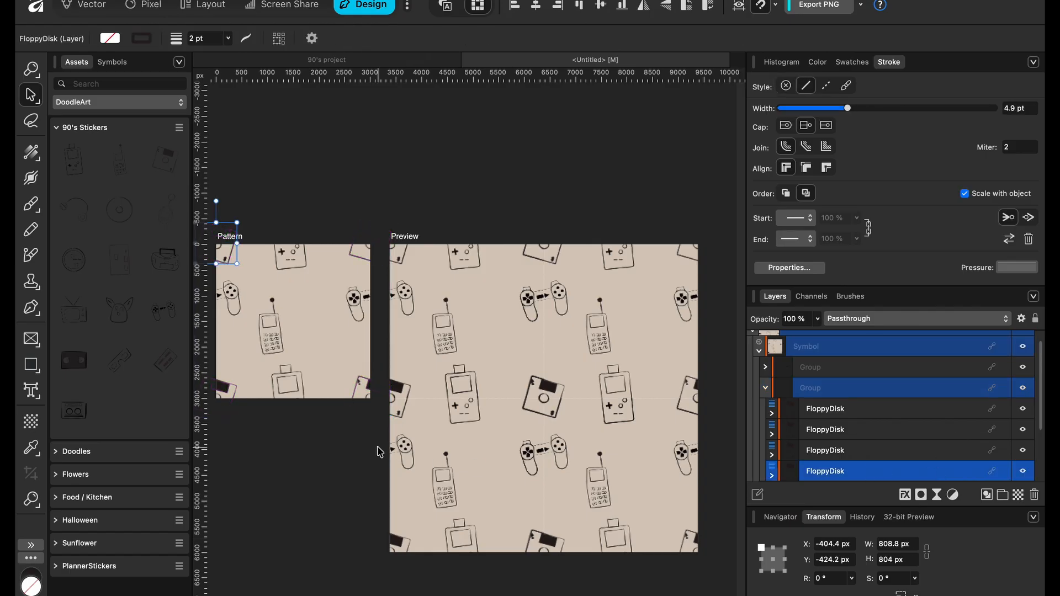
{"action": "scroll", "coordinate": [380, 452], "scroll_direction": "up", "scroll_amount": 3}
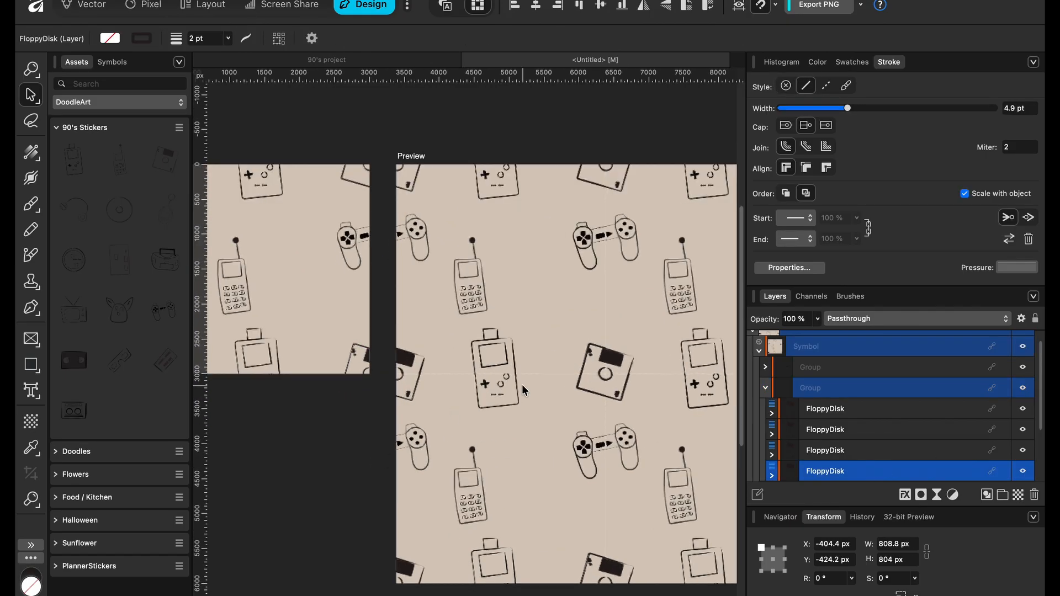
{"action": "scroll", "coordinate": [522, 384], "scroll_direction": "up", "scroll_amount": 10}
{"action": "scroll", "coordinate": [521, 384], "scroll_direction": "right", "scroll_amount": 5}
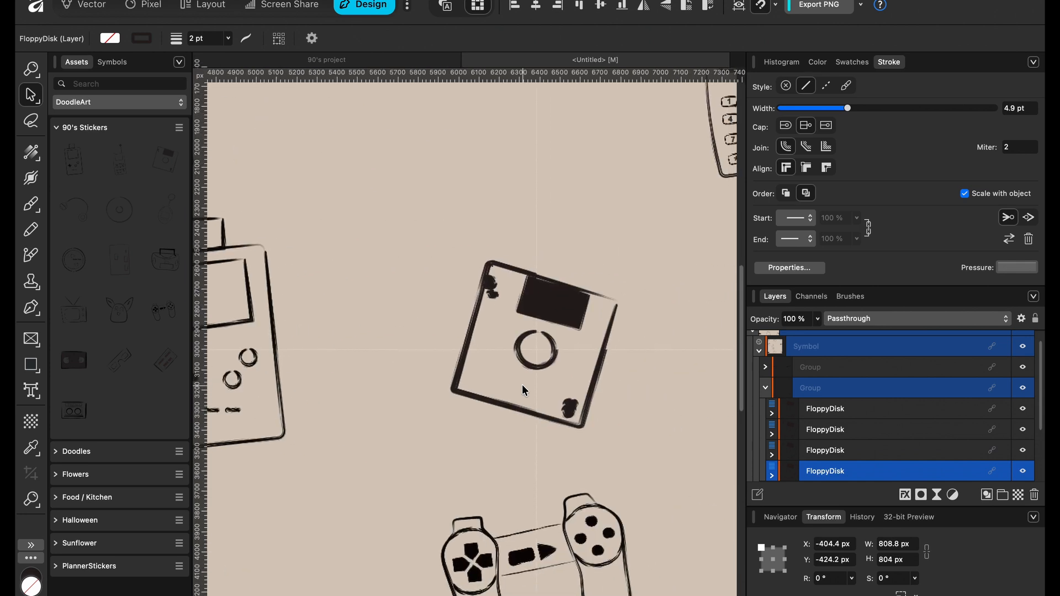
{"action": "key", "text": "Left"}
{"action": "key", "text": "Left"}
{"action": "key", "text": "Left"}
{"action": "key", "text": "Left"}
{"action": "key", "text": "Left"}
{"action": "key", "text": "Left"}
{"action": "key", "text": "Left"}
{"action": "key", "text": "Left"}
{"action": "key", "text": "Left"}
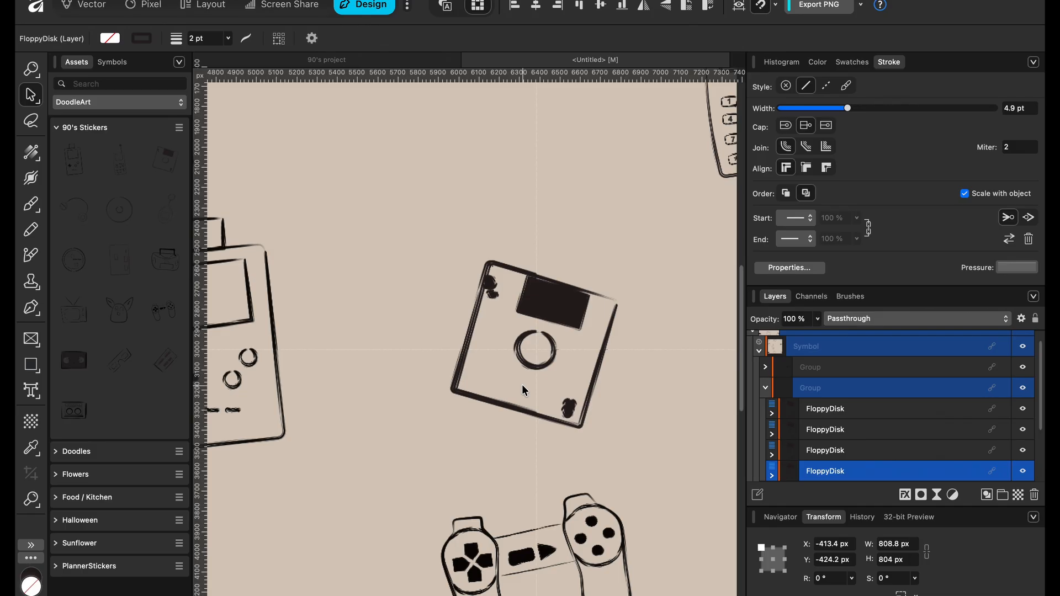
- Nudge the upper-left FloppyDisk copy upward in 1 px increments to about Y -430.2 px
{"action": "key", "text": "Up"}
{"action": "key", "text": "Up"}
{"action": "key", "text": "Up"}
{"action": "key", "text": "Up"}
{"action": "key", "text": "Up"}
{"action": "key", "text": "Up"}
{"action": "key", "text": "Up"}
{"action": "key", "text": "Up"}
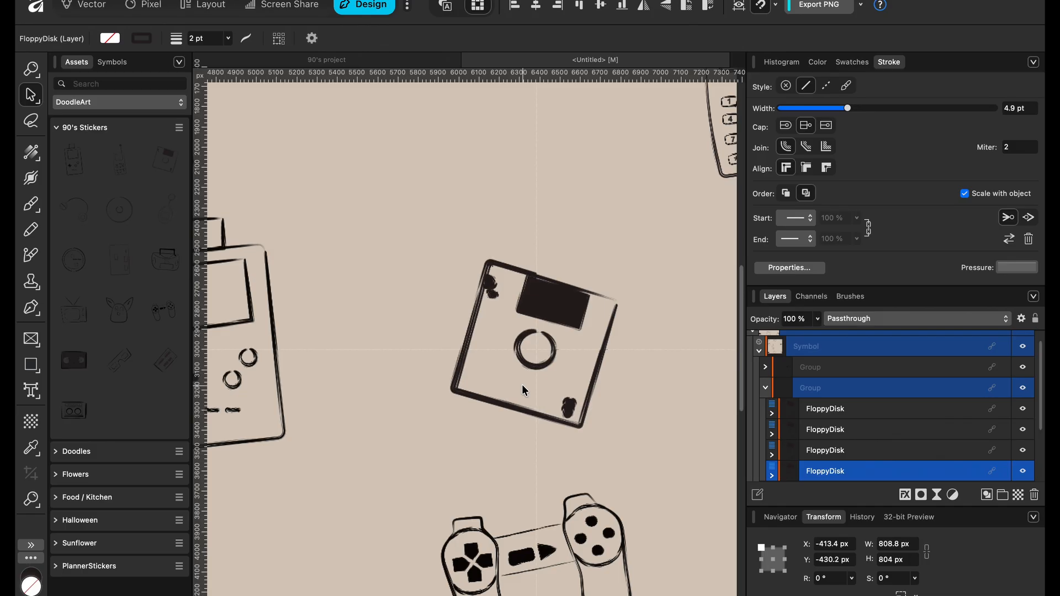
- Nudge the upper-left FloppyDisk copy downward in 1 px increments to Y -419.2 px
{"action": "key", "text": "Down"}
{"action": "key", "text": "Down"}
{"action": "key", "text": "Down"}
{"action": "key", "text": "Down"}
{"action": "key", "text": "Down"}
{"action": "key", "text": "Down"}
{"action": "key", "text": "Down"}
{"action": "key", "text": "Down"}
{"action": "key", "text": "Down"}
{"action": "key", "text": "Down"}
{"action": "key", "text": "Down"}
{"action": "key", "text": "Down"}
{"action": "key", "text": "Down"}
{"action": "key", "text": "Down"}
{"action": "key", "text": "Down"}
{"action": "key", "text": "Down"}
{"action": "key", "text": "Down"}
{"action": "key", "text": "Down"}
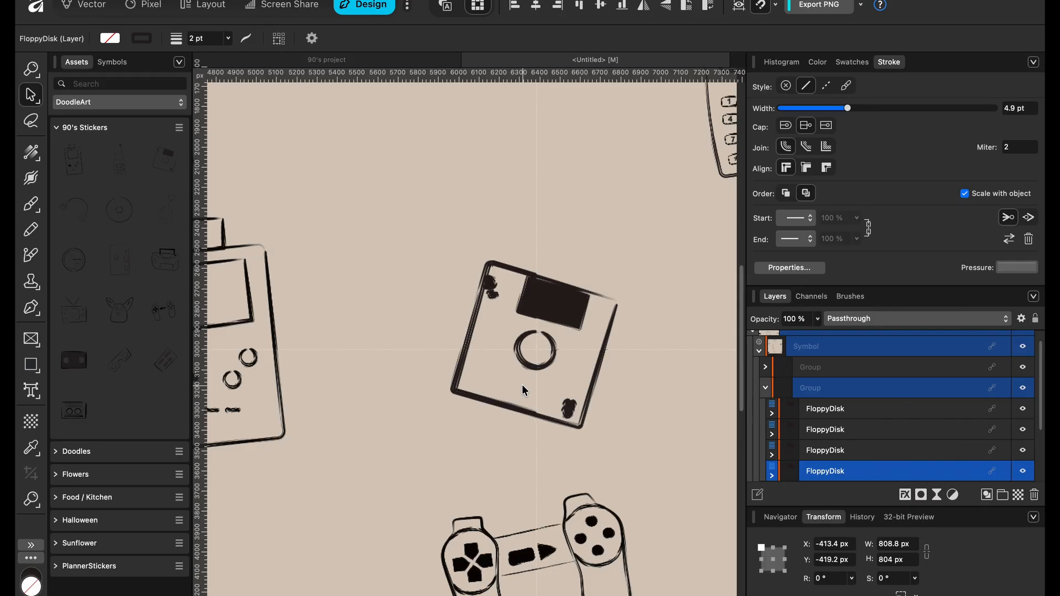
- Nudge the upper-left FloppyDisk copy back up to Y -424.2 px and right to X -407.4 px
{"action": "key", "text": "Up"}
{"action": "key", "text": "Up"}
{"action": "key", "text": "Up"}
{"action": "key", "text": "Up"}
{"action": "key", "text": "Up"}
{"action": "key", "text": "Up"}
{"action": "key", "text": "Up"}
{"action": "key", "text": "Up"}
{"action": "key", "text": "Up"}
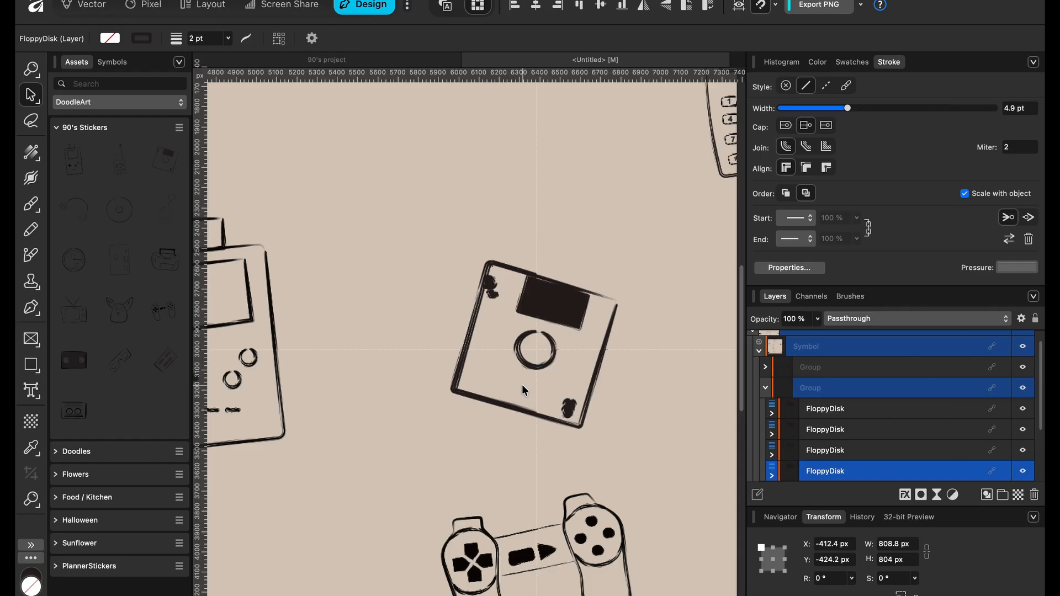
{"action": "key", "text": "Right"}
{"action": "key", "text": "Right"}
{"action": "key", "text": "Right"}
{"action": "key", "text": "Right"}
{"action": "key", "text": "Right"}
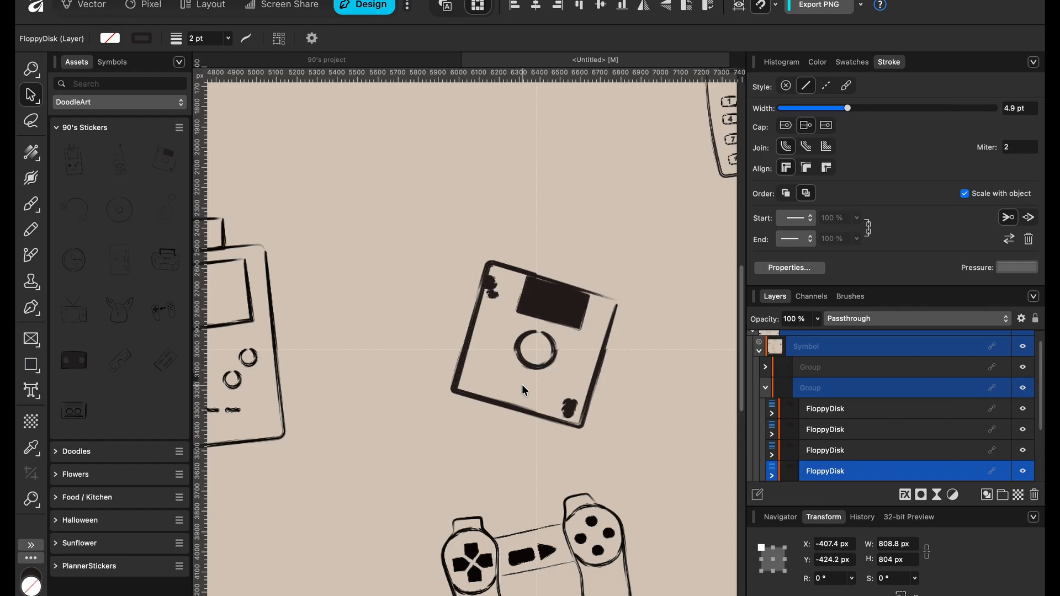
- Fine-tune the upper-left FloppyDisk copy vertically to Y -422.2 px and collapse its group
{"action": "key", "text": "Up"}
{"action": "key", "text": "Down"}
{"action": "key", "text": "Down"}
{"action": "key", "text": "Up"}
{"action": "key", "text": "Up"}
{"action": "left_click", "coordinate": [765, 387]}
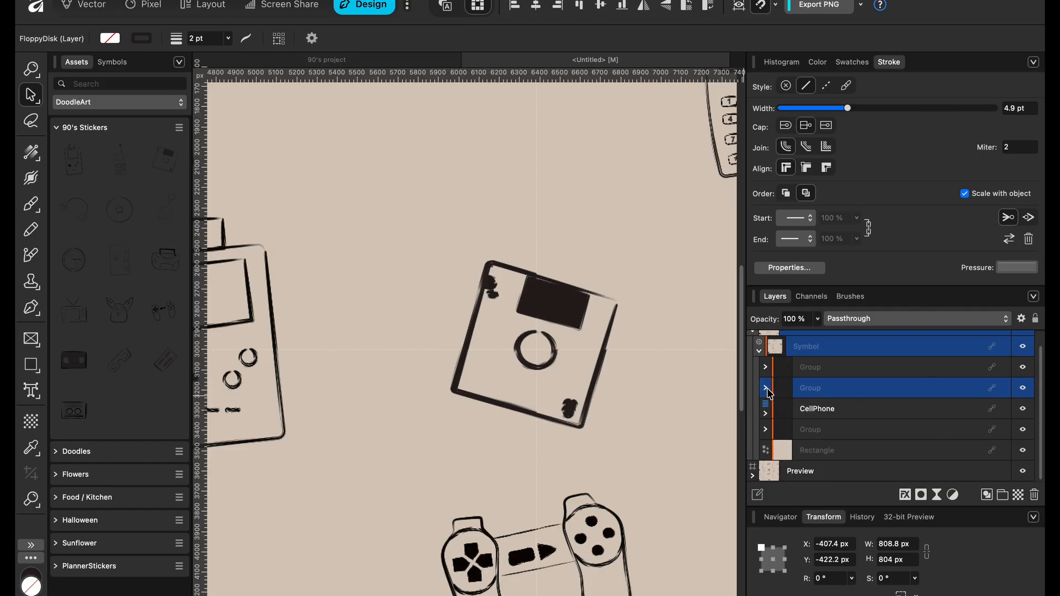
- Examine the joined floppy disk in the preview up close and toggle the FloppyDisk group's visibility to compare
{"action": "key", "text": "super+equal"}
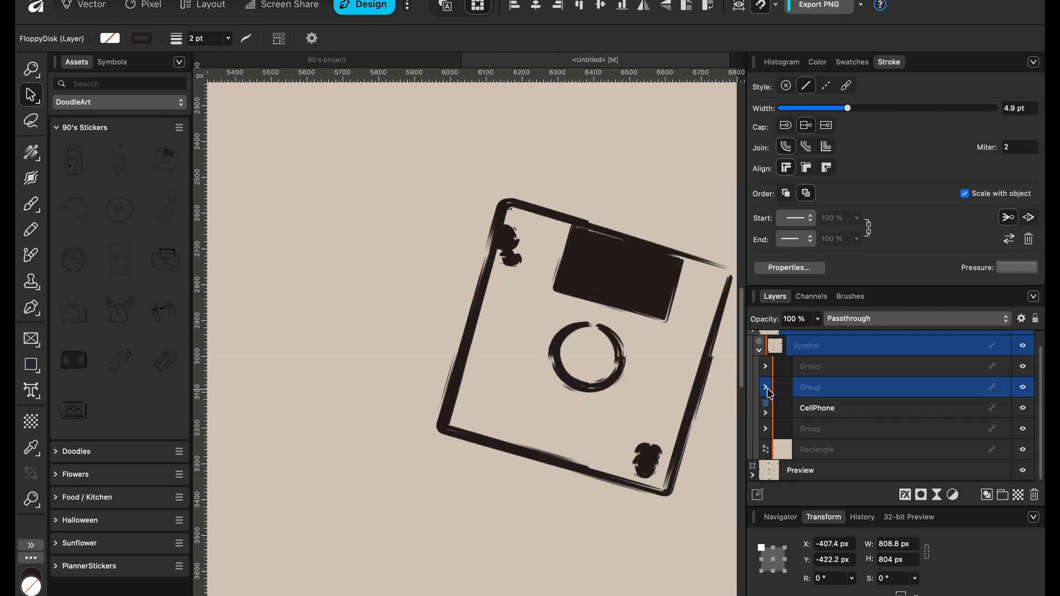
{"action": "scroll", "coordinate": [595, 441], "scroll_direction": "right", "scroll_amount": 2}
{"action": "scroll", "coordinate": [595, 444], "scroll_direction": "right", "scroll_amount": 2}
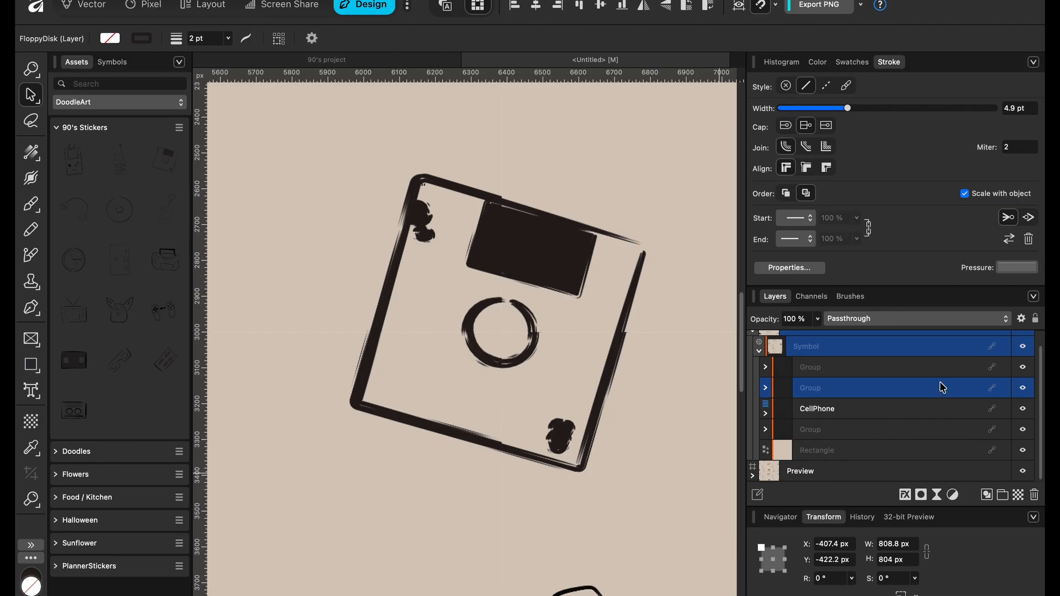
{"action": "left_click", "coordinate": [909, 366]}
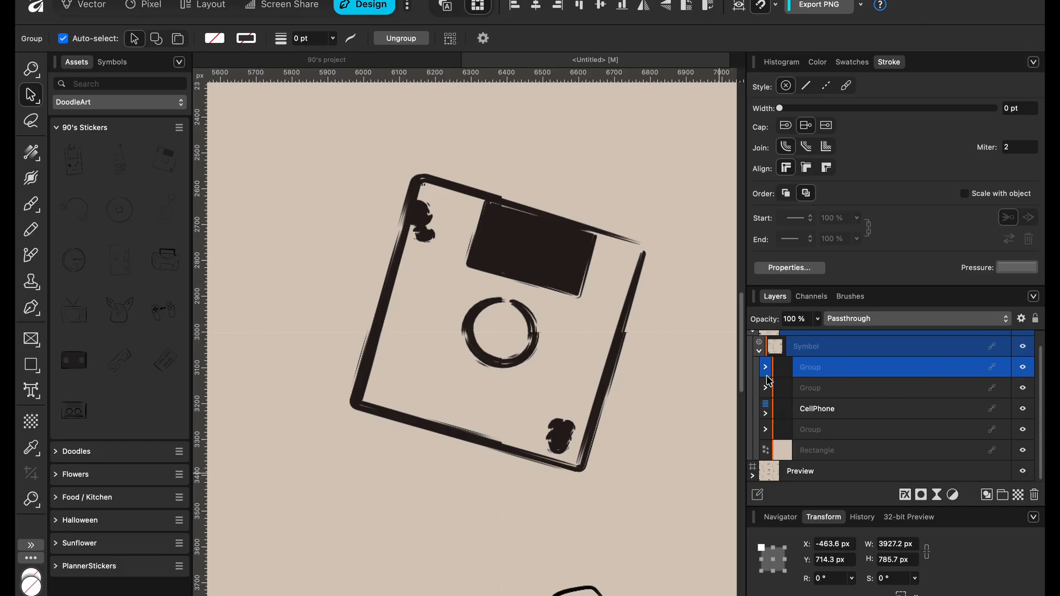
{"action": "left_click", "coordinate": [1022, 388]}
{"action": "left_click", "coordinate": [1022, 388]}
{"action": "left_click", "coordinate": [890, 387]}
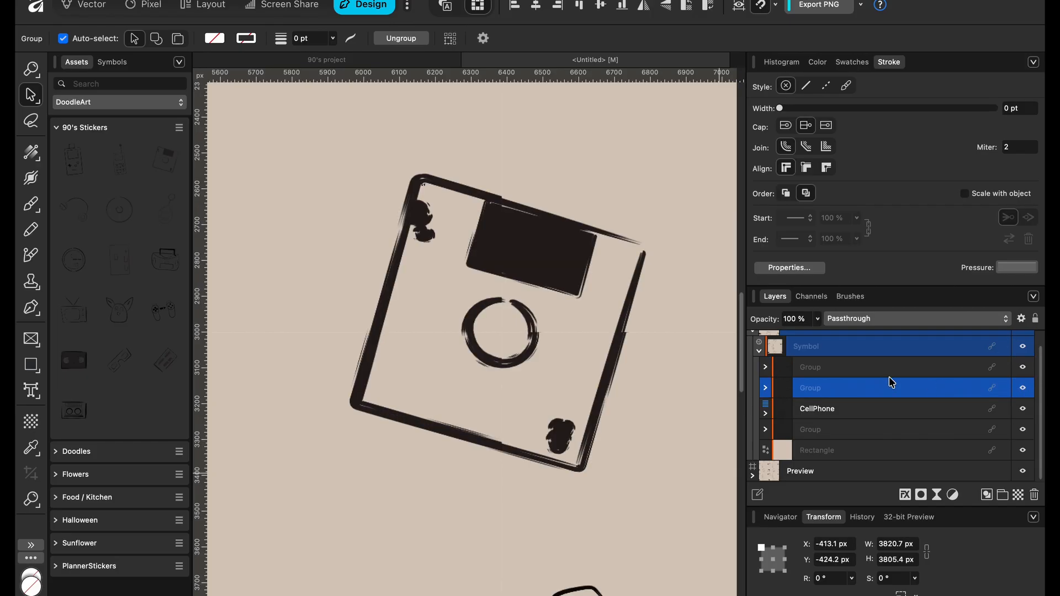
- Expand the FloppyDisk group and shift its first copy up 10 px to Y 2567.2 px
{"action": "left_click", "coordinate": [765, 388]}
{"action": "left_click", "coordinate": [842, 409]}
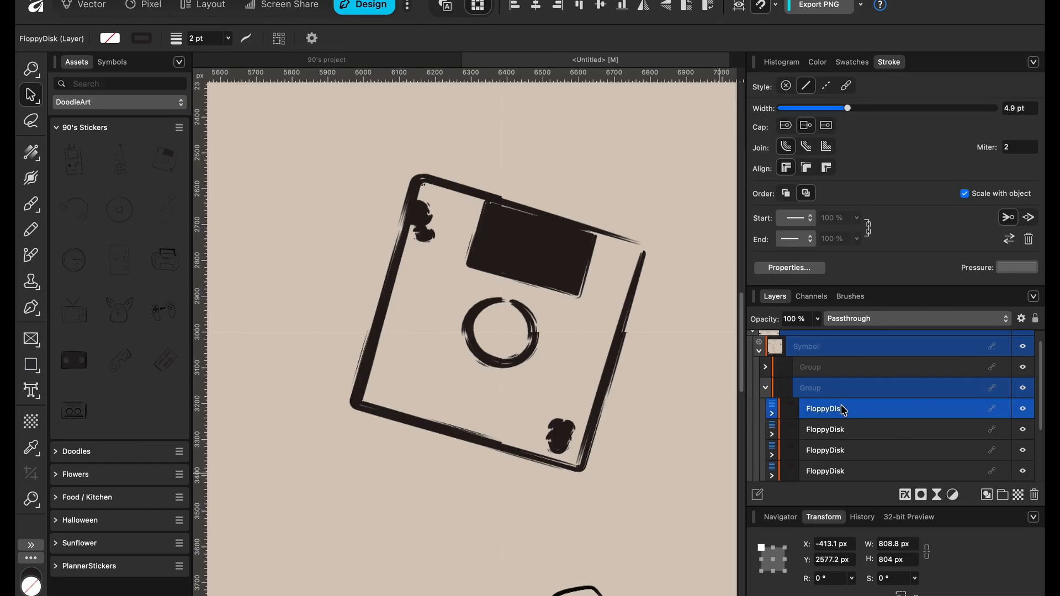
{"action": "key", "text": "shift+Right"}
{"action": "key", "text": "shift+Left"}
{"action": "key", "text": "shift+Up"}
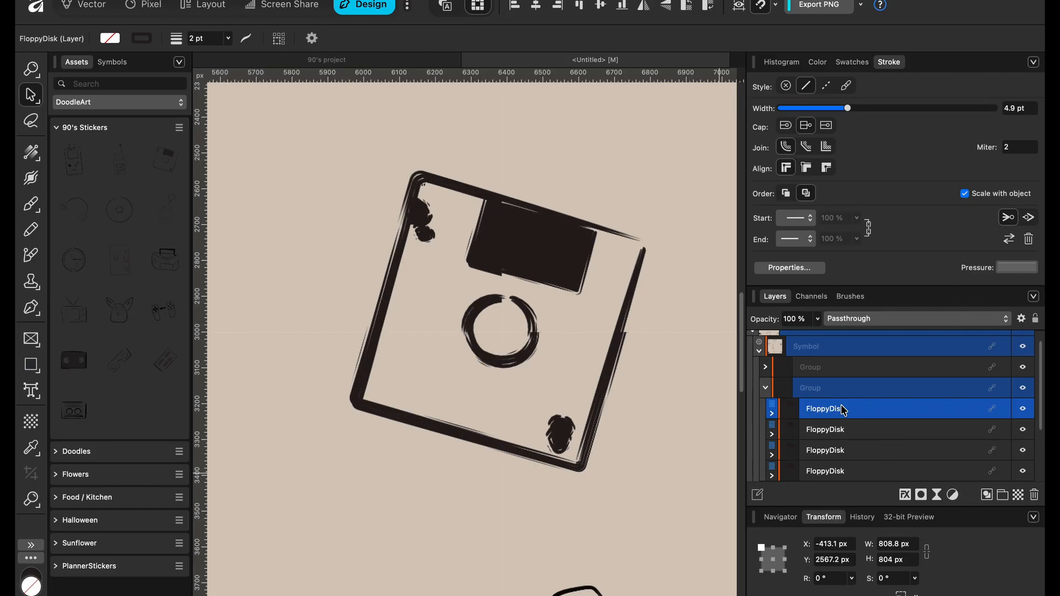
- Nudge the group's second FloppyDisk copy left in small increments to X 2535.8 px
{"action": "left_click", "coordinate": [847, 430]}
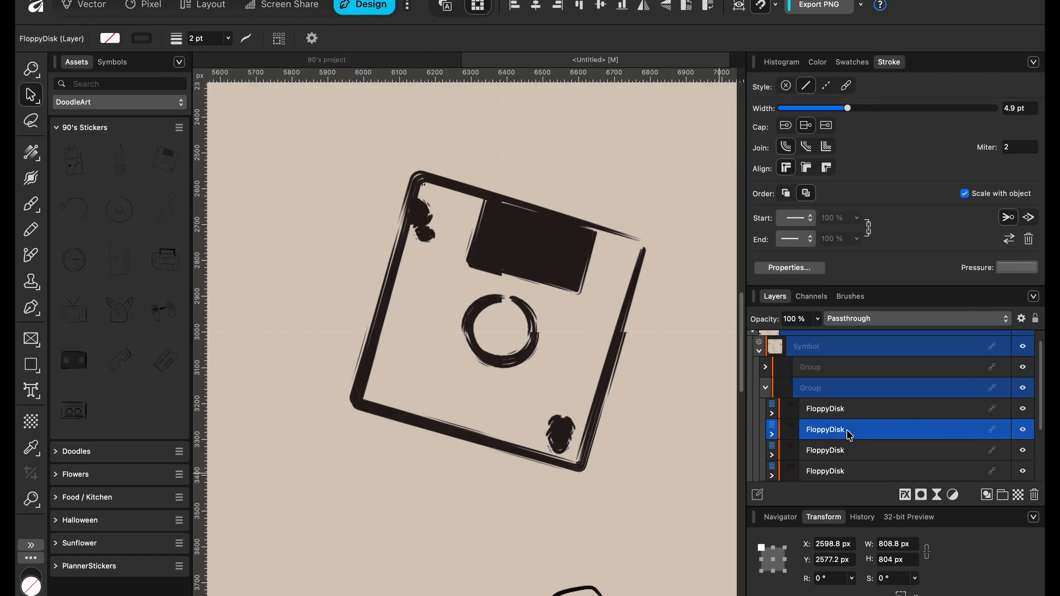
{"action": "key", "text": "Left"}
{"action": "key", "text": "Left"}
{"action": "key", "text": "Left"}
{"action": "key", "text": "Left"}
{"action": "key", "text": "Left"}
{"action": "key", "text": "Left"}
{"action": "key", "text": "Left"}
{"action": "key", "text": "Left"}
{"action": "key", "text": "Left"}
{"action": "key", "text": "Left"}
{"action": "key", "text": "Left"}
{"action": "key", "text": "Left"}
{"action": "key", "text": "Left"}
{"action": "key", "text": "Left"}
{"action": "key", "text": "Left"}
{"action": "key", "text": "Left"}
{"action": "key", "text": "Left"}
{"action": "key", "text": "Left"}
{"action": "key", "text": "Left"}
{"action": "key", "text": "Left"}
{"action": "key", "text": "Left"}
{"action": "key", "text": "Left"}
{"action": "key", "text": "Left"}
{"action": "key", "text": "Left"}
{"action": "key", "text": "Left"}
{"action": "key", "text": "Left"}
{"action": "key", "text": "Left"}
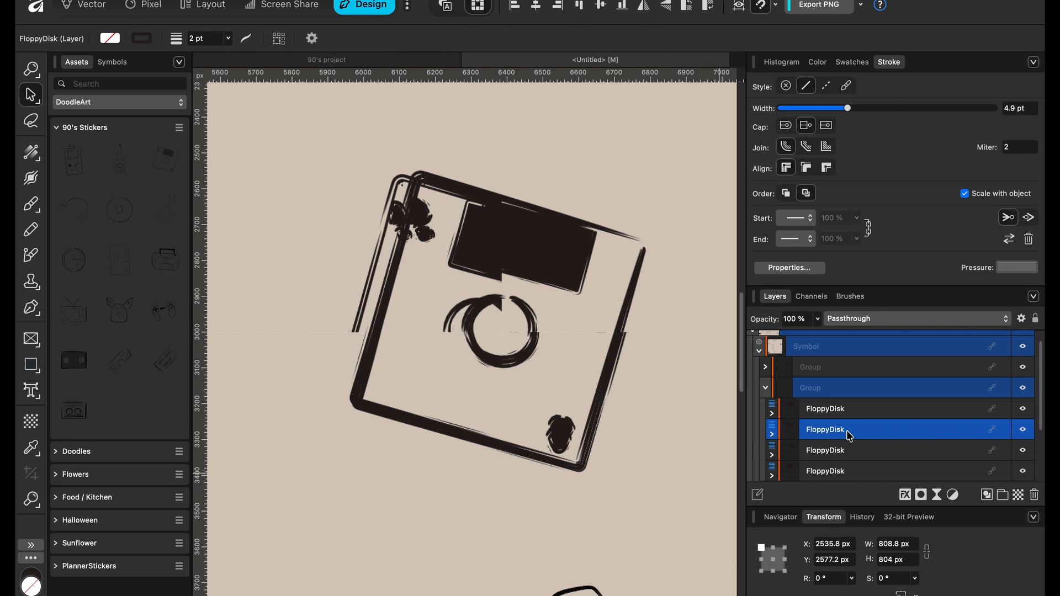
- Nudge the second FloppyDisk copy back right to X 2586.8 px
{"action": "key", "text": "Right"}
{"action": "key", "text": "Right"}
{"action": "key", "text": "Right"}
{"action": "key", "text": "Right"}
{"action": "key", "text": "Right"}
{"action": "key", "text": "Right"}
{"action": "key", "text": "Right"}
{"action": "key", "text": "Right"}
{"action": "key", "text": "Right"}
{"action": "key", "text": "Right"}
{"action": "key", "text": "Right"}
{"action": "key", "text": "Right"}
{"action": "key", "text": "Right"}
{"action": "key", "text": "Right"}
{"action": "key", "text": "Right"}
{"action": "key", "text": "Right"}
{"action": "key", "text": "Right"}
{"action": "key", "text": "Right"}
{"action": "key", "text": "Right"}
{"action": "key", "text": "Right"}
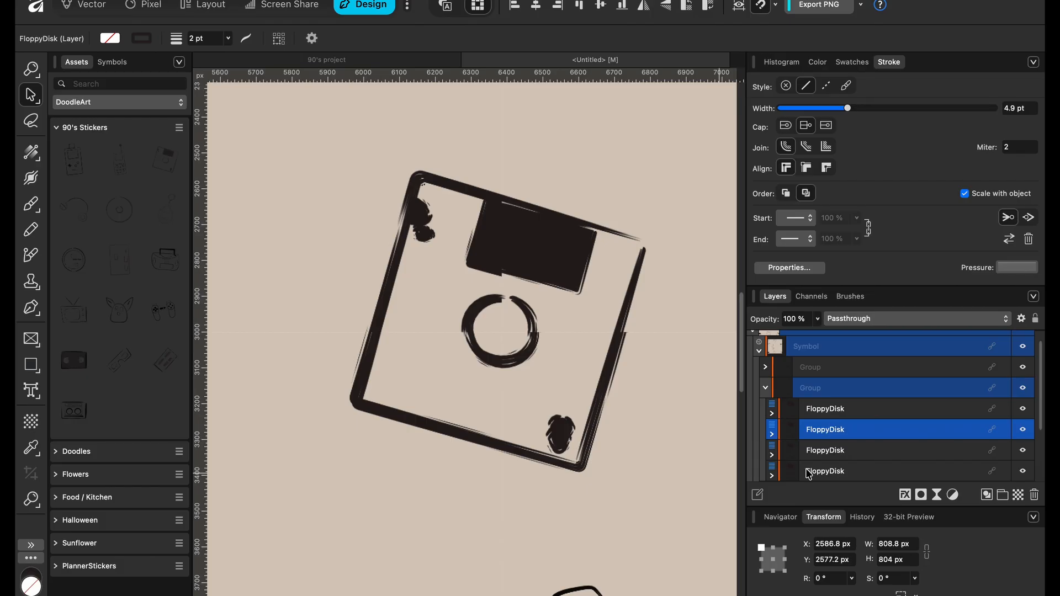
- Delete the whole FloppyDisk group from the Pattern symbol
{"action": "scroll", "coordinate": [574, 406], "scroll_direction": "down", "scroll_amount": 3}
{"action": "scroll", "coordinate": [571, 414], "scroll_direction": "down", "scroll_amount": 6}
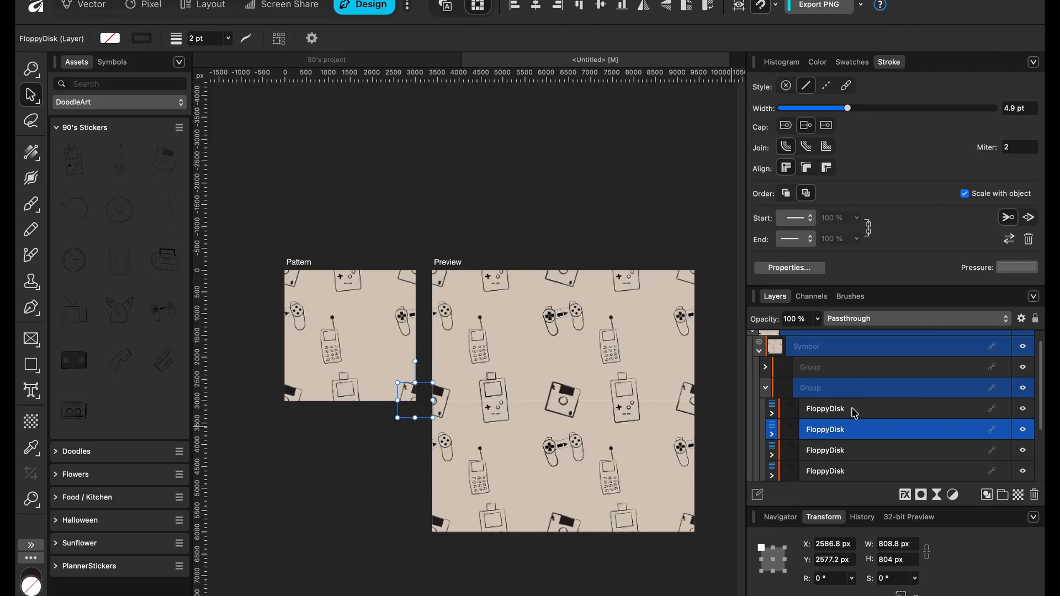
{"action": "left_click", "coordinate": [849, 390]}
{"action": "key", "text": "Delete"}
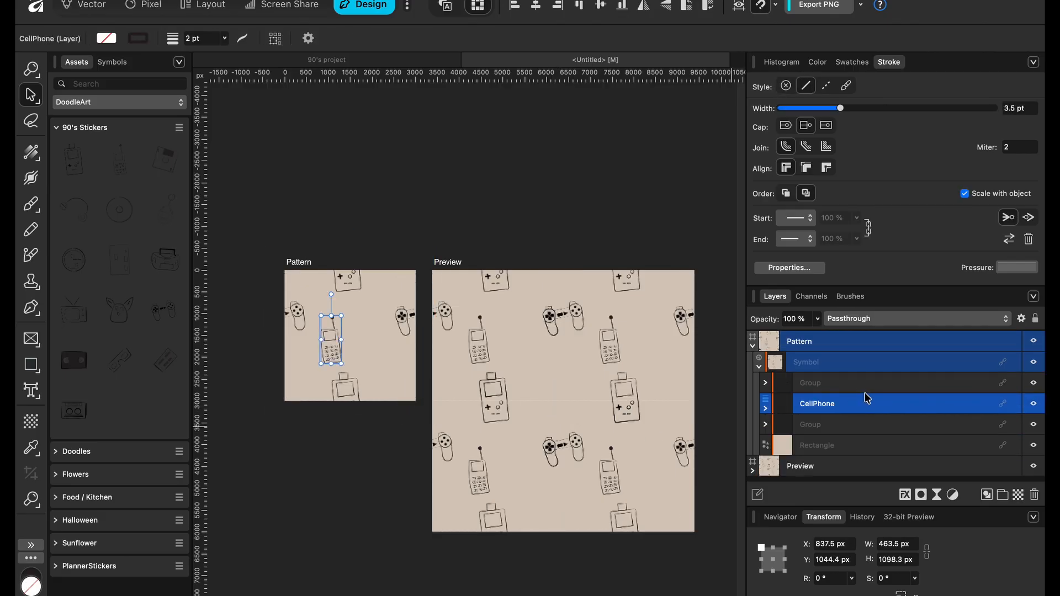
- Check which artwork each of the two remaining groups in the Pattern symbol holds
{"action": "left_click", "coordinate": [862, 390]}
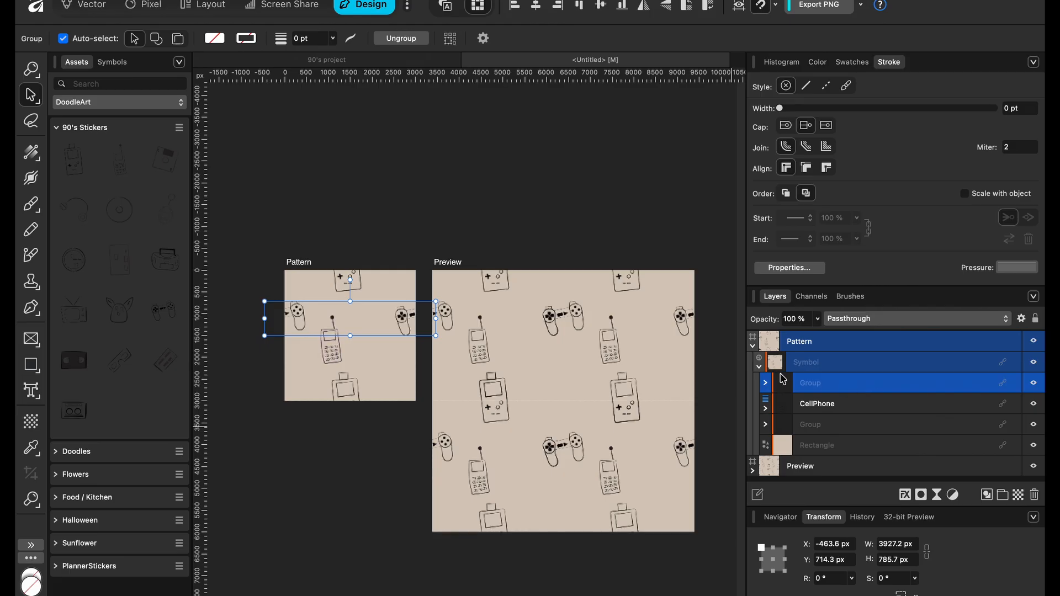
{"action": "left_click", "coordinate": [766, 383]}
{"action": "left_click", "coordinate": [767, 385]}
{"action": "left_click", "coordinate": [811, 431]}
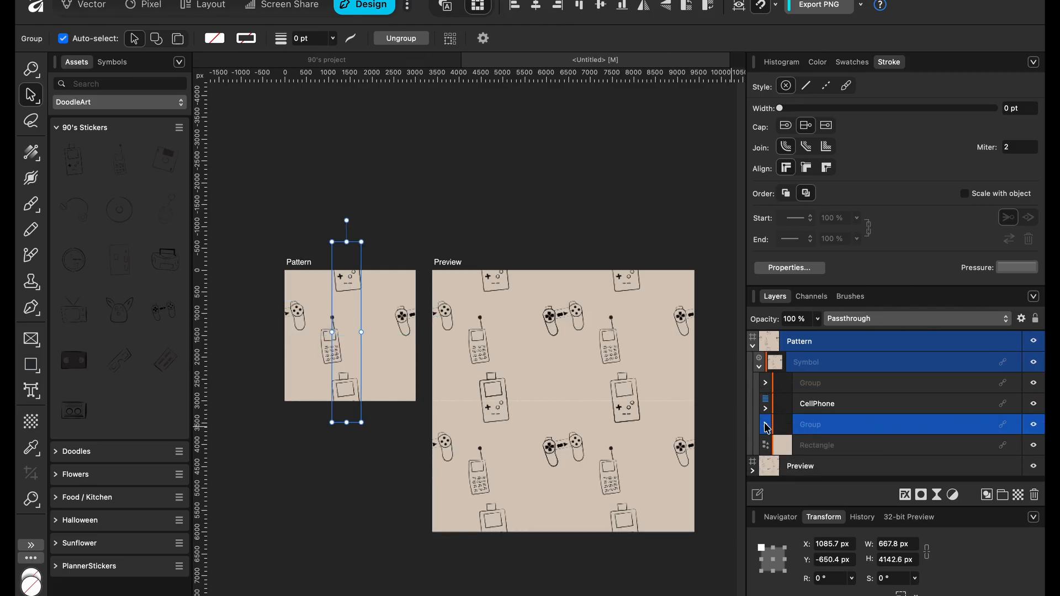
{"action": "left_click", "coordinate": [823, 388]}
- Place the HubbaBubba sticker above the CellPhone layer near Pattern's upper-left corner and enlarge it to about 902 × 926 px
{"action": "left_click", "coordinate": [847, 408]}
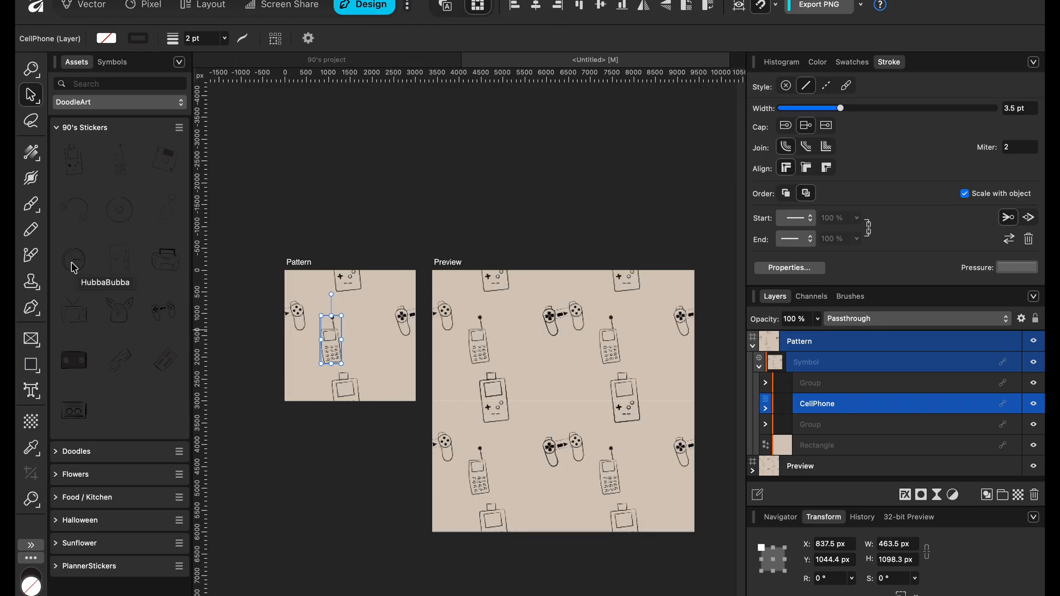
{"action": "left_click_drag", "start_coordinate": [74, 268], "coordinate": [290, 280]}
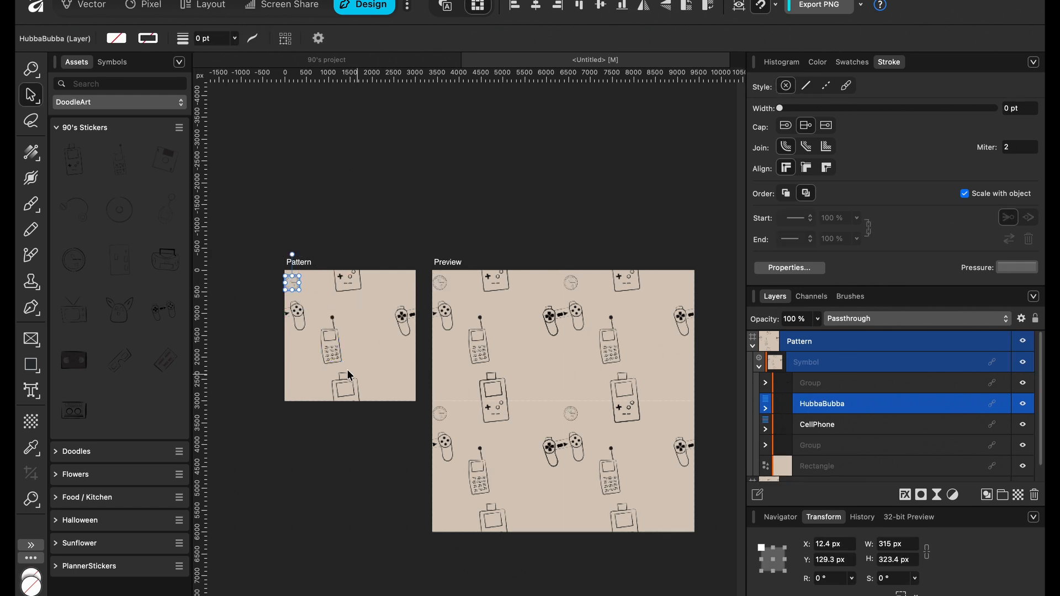
{"action": "left_click_drag", "start_coordinate": [300, 290], "coordinate": [329, 315]}
- Move the HubbaBubba sticker over Pattern's upper-left corner, to about X -458.4 px, Y -465 px
{"action": "scroll", "coordinate": [330, 315], "scroll_direction": "up", "scroll_amount": 8}
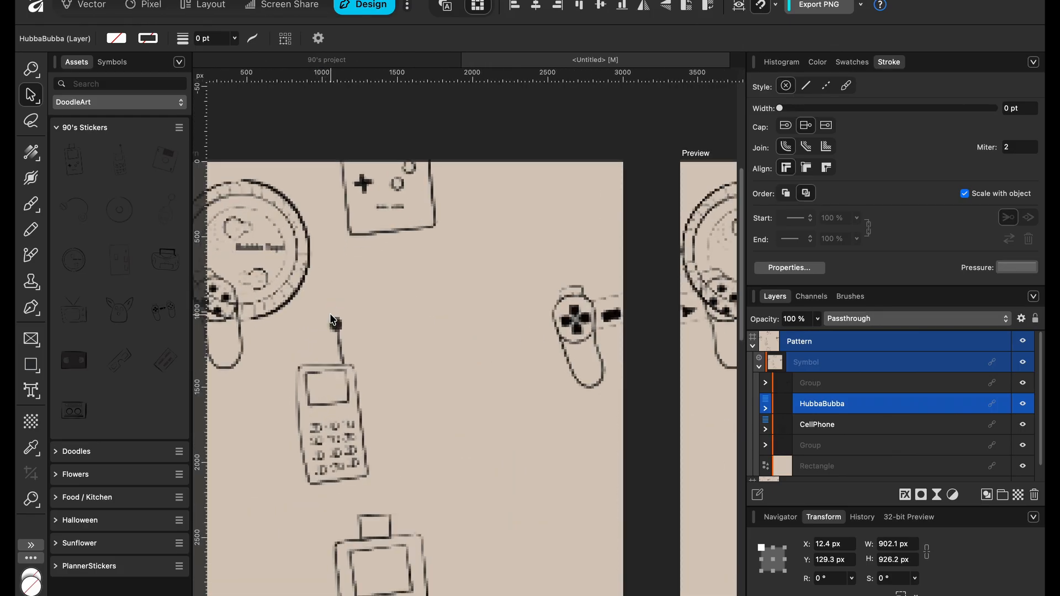
{"action": "scroll", "coordinate": [330, 314], "scroll_direction": "left", "scroll_amount": 7}
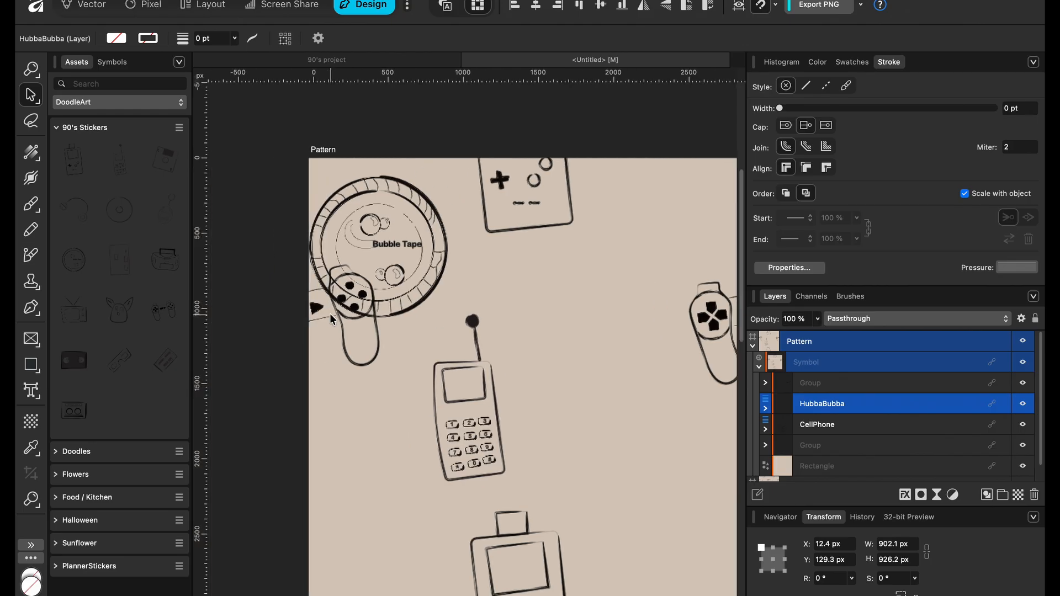
{"action": "left_click_drag", "start_coordinate": [404, 307], "coordinate": [303, 211]}
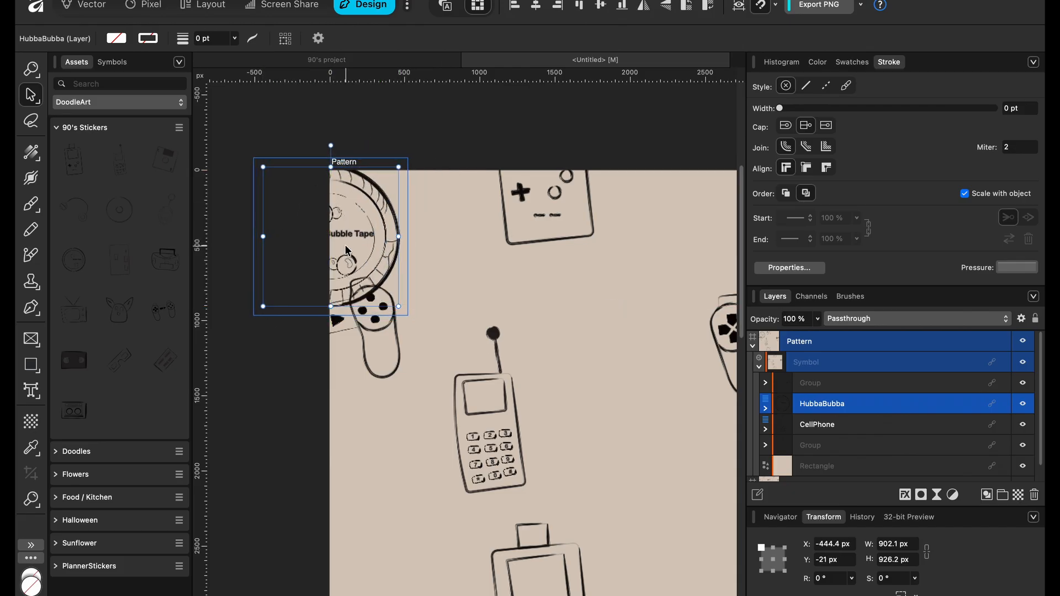
{"action": "left_click_drag", "start_coordinate": [348, 249], "coordinate": [346, 178]}
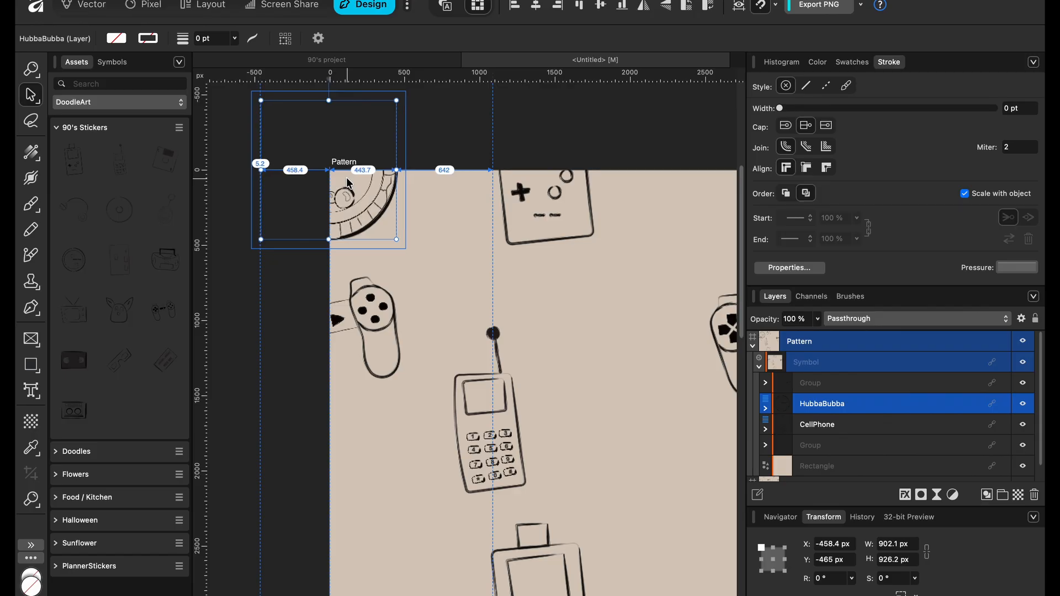
- Try 10 px horizontal nudges on the HubbaBubba sticker to centre it on Pattern's left edge
{"action": "key", "text": "shift+Right"}
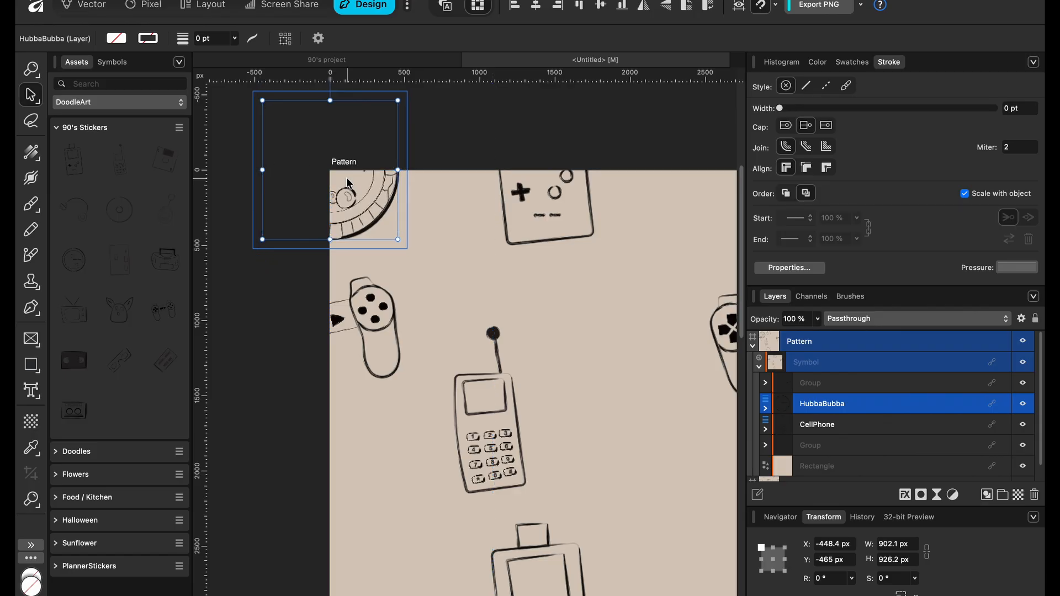
{"action": "key", "text": "shift+Left"}
{"action": "key", "text": "shift+Right"}
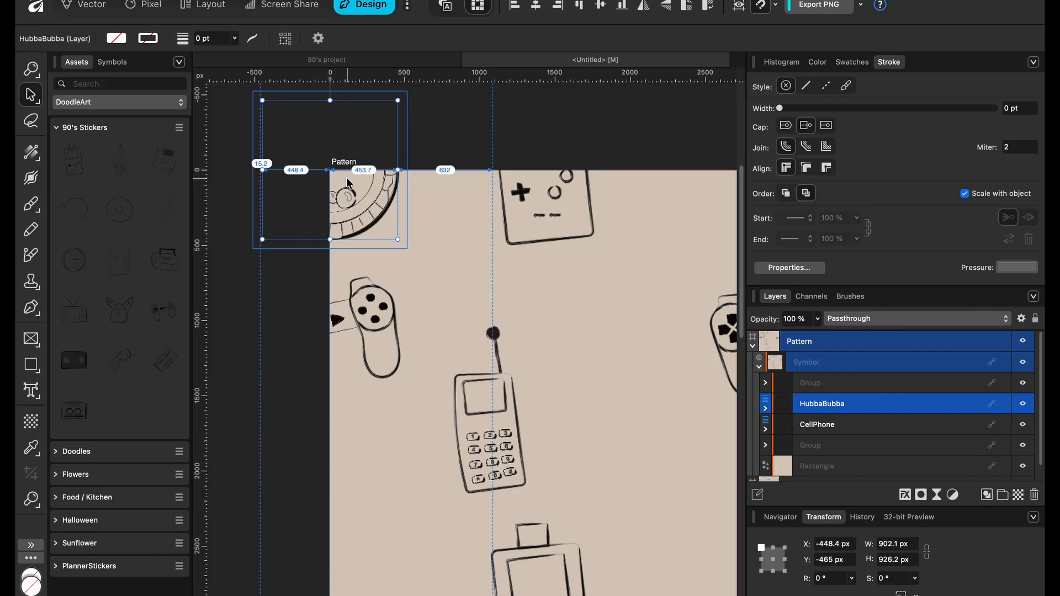
{"action": "key", "text": "shift+Right"}
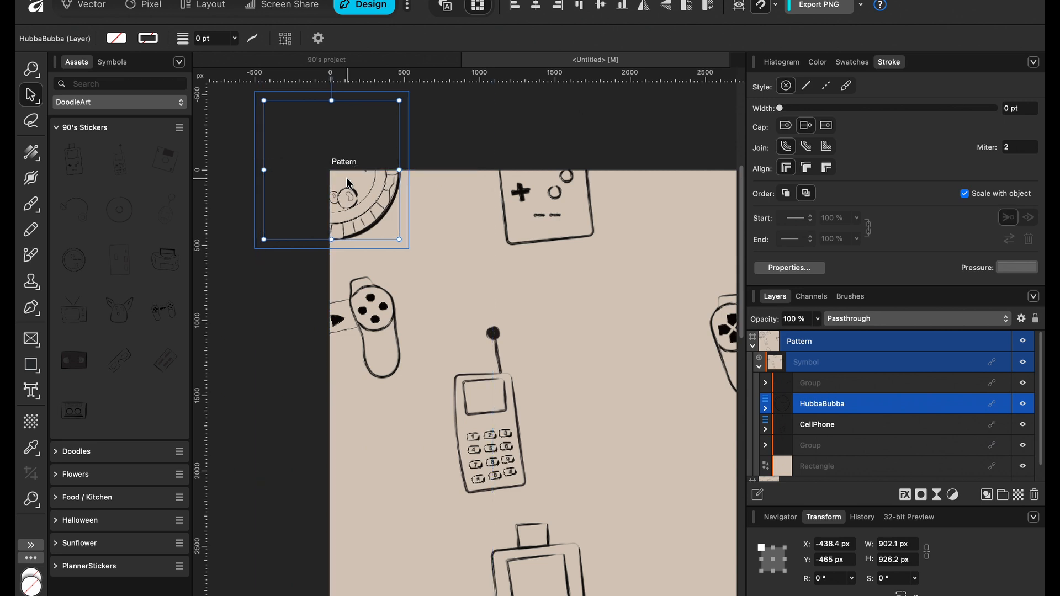
{"action": "key", "text": "shift+Left"}
{"action": "key", "text": "shift+Left"}
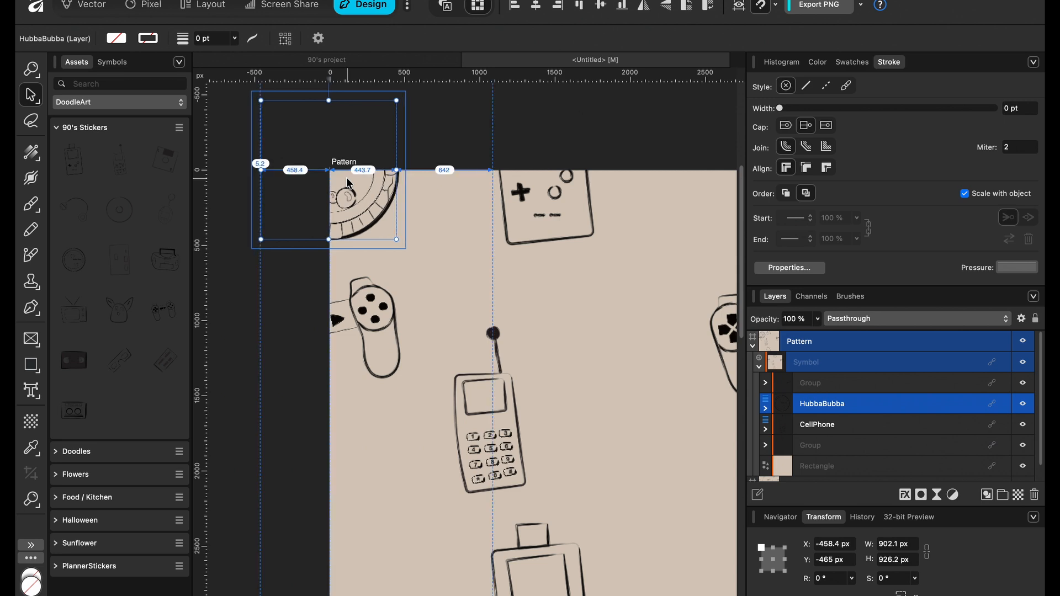
{"action": "key", "text": "shift+Right"}
{"action": "key", "text": "shift+Left"}
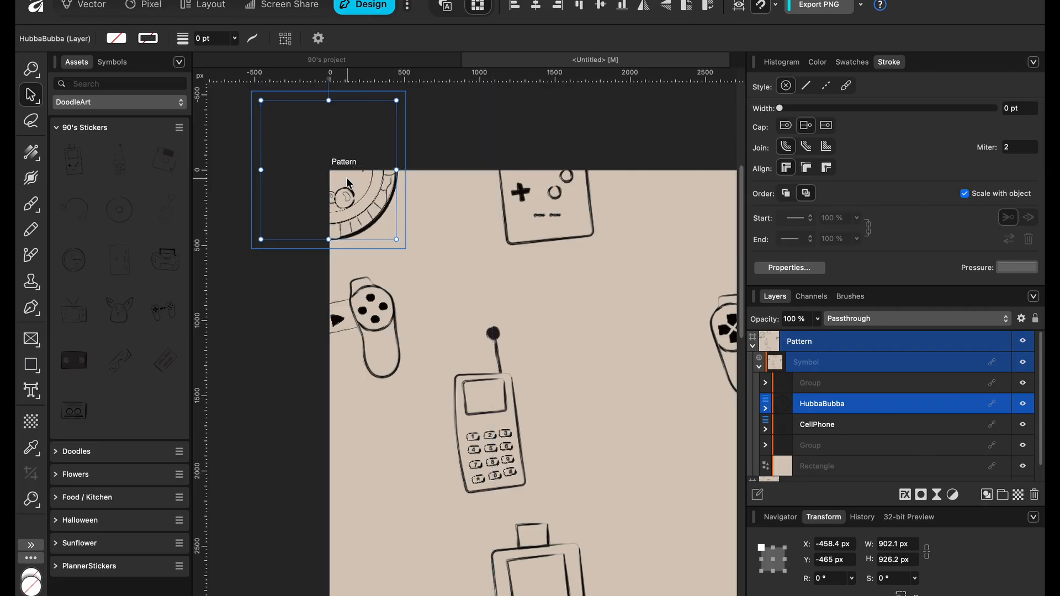
- Nudge the HubbaBubba sticker horizontally to X -451.4 px so it is centred on the artboard corner
{"action": "scroll", "coordinate": [346, 177], "scroll_direction": "up", "scroll_amount": 5}
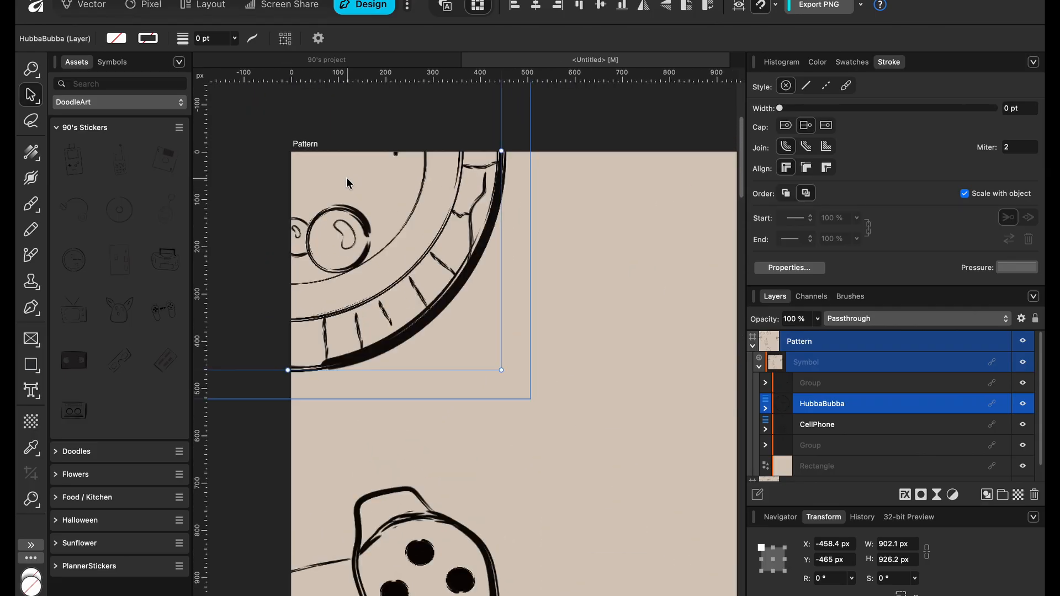
{"action": "key", "text": "shift+Right"}
{"action": "key", "text": "Left"}
{"action": "key", "text": "Left"}
{"action": "key", "text": "Left"}
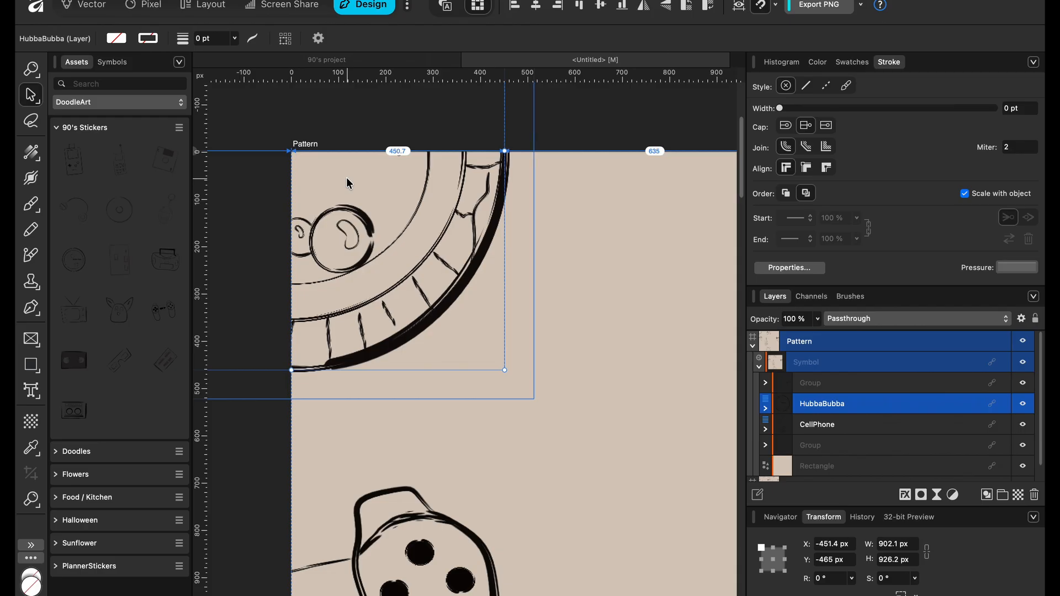
{"action": "left_click_drag", "start_coordinate": [352, 223], "coordinate": [352, 223]}
- Duplicate the HubbaBubba sticker and move the copy to Pattern's upper-right corner at X 2549 px, Y -465 px
{"action": "scroll", "coordinate": [353, 223], "scroll_direction": "down", "scroll_amount": 10}
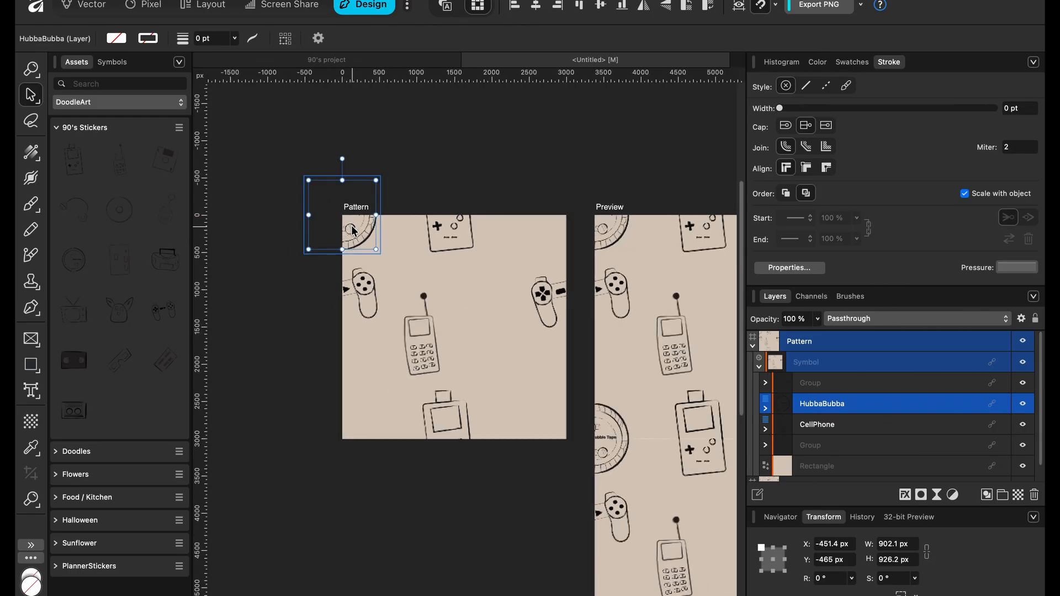
{"action": "key", "text": "super+j"}
{"action": "left_click_drag", "start_coordinate": [352, 225], "coordinate": [577, 271]}
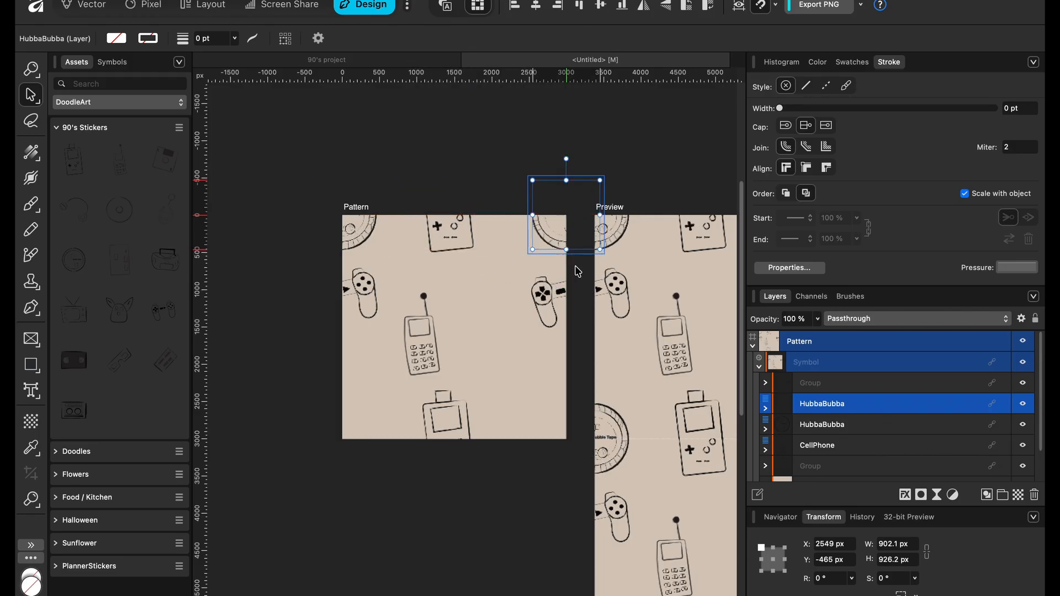
- Duplicate both upper-corner HubbaBubba stickers and move the copies down to Pattern's lower corners at X -451.4 px, Y 2536.9 px
{"action": "scroll", "coordinate": [573, 269], "scroll_direction": "right", "scroll_amount": 5}
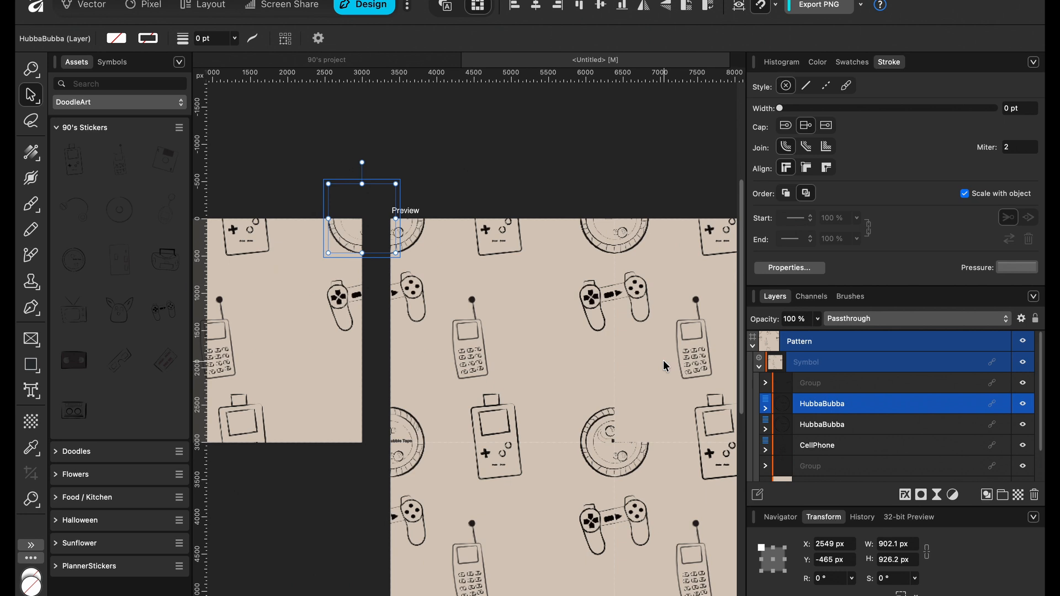
{"action": "scroll", "coordinate": [663, 360], "scroll_direction": "left", "scroll_amount": 5}
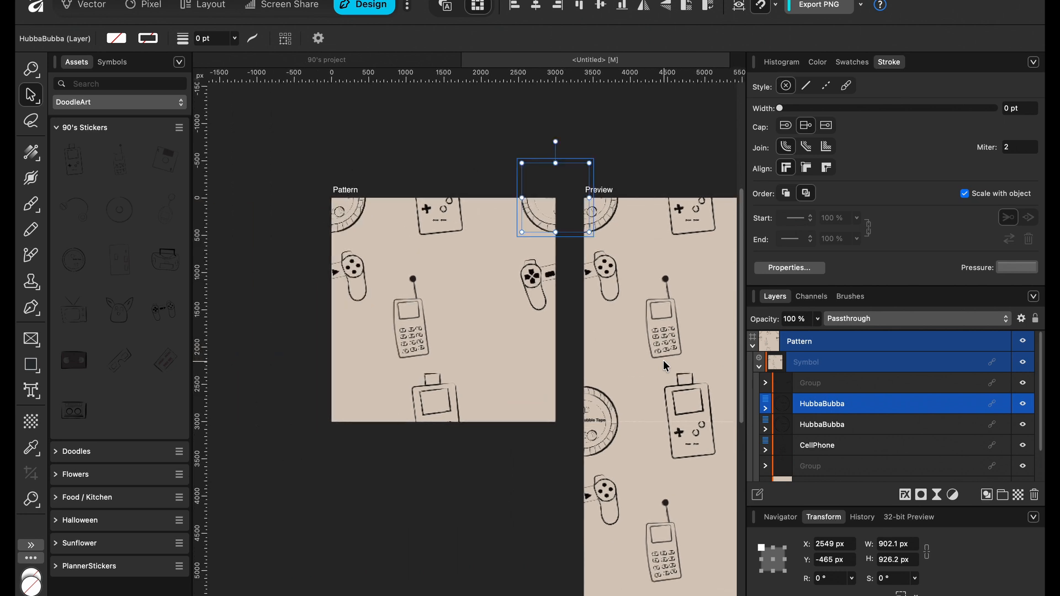
{"action": "left_click", "coordinate": [876, 430], "text": "shift"}
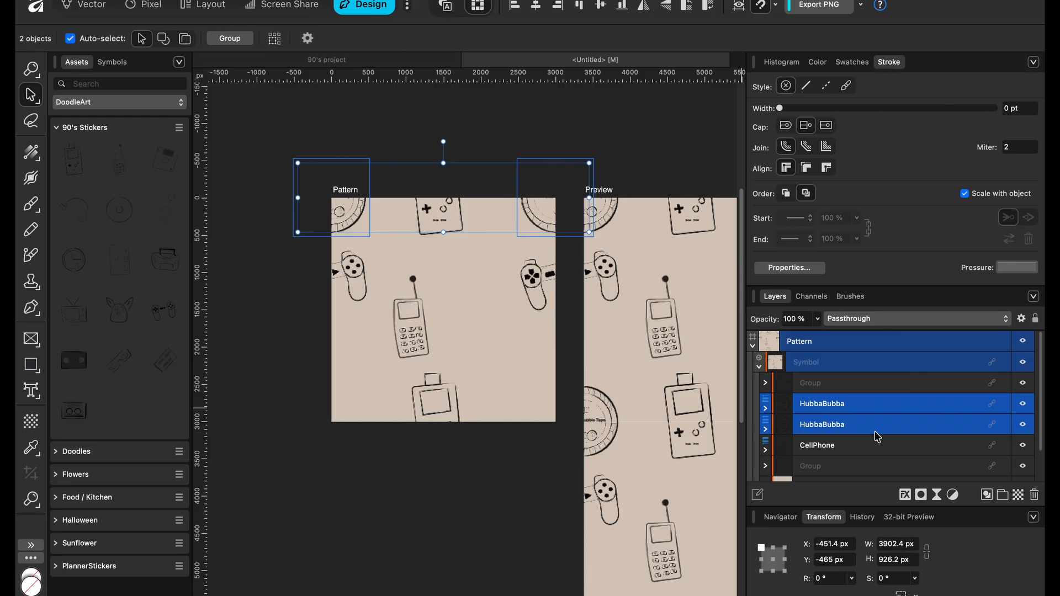
{"action": "key", "text": "super+j"}
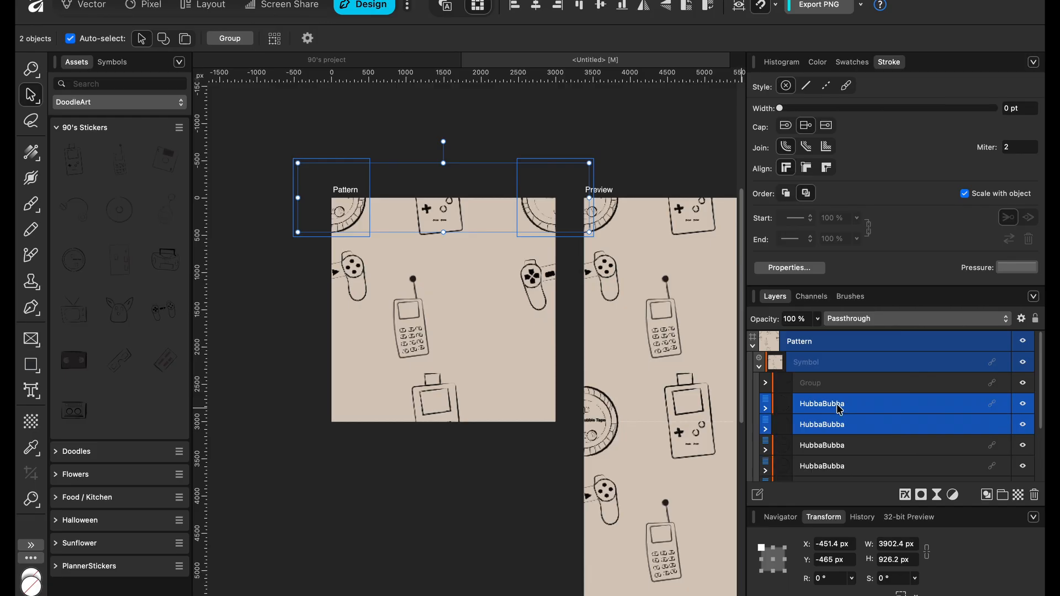
{"action": "left_click_drag", "start_coordinate": [522, 215], "coordinate": [545, 432]}
{"action": "scroll", "coordinate": [544, 432], "scroll_direction": "right", "scroll_amount": 10}
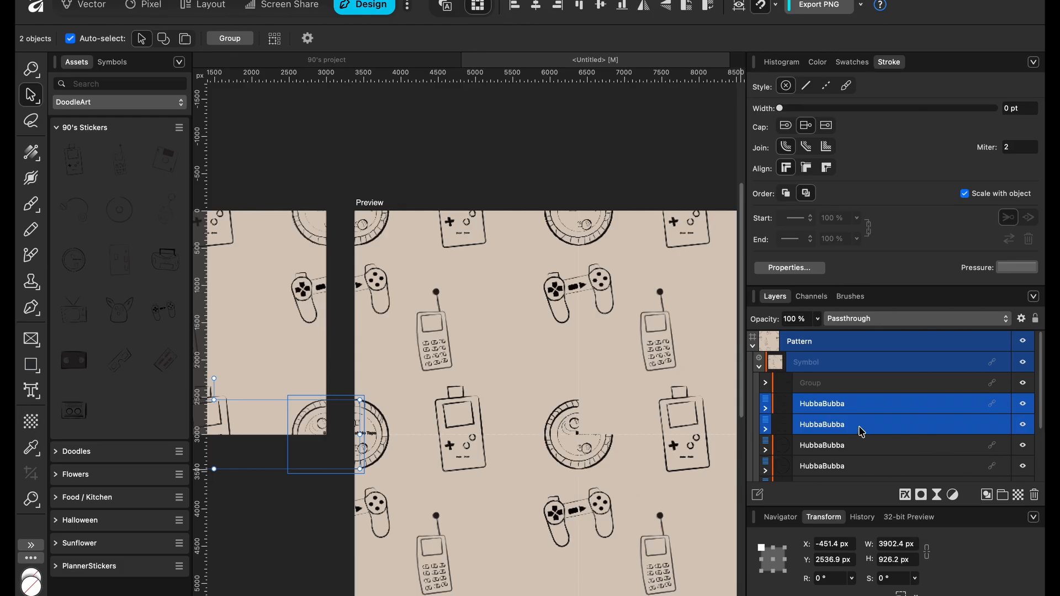
- Group the four HubbaBubba corner stickers within the Pattern symbol
{"action": "scroll", "coordinate": [859, 436], "scroll_direction": "down", "scroll_amount": 1}
{"action": "left_click", "coordinate": [853, 453], "text": "shift"}
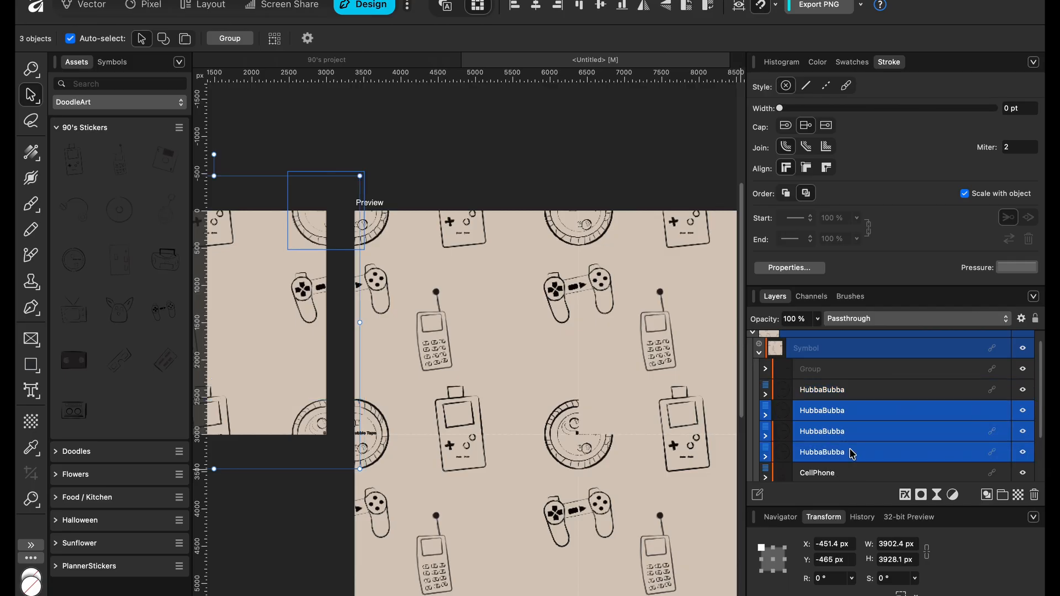
{"action": "left_click", "coordinate": [848, 393]}
{"action": "left_click", "coordinate": [855, 452], "text": "shift"}
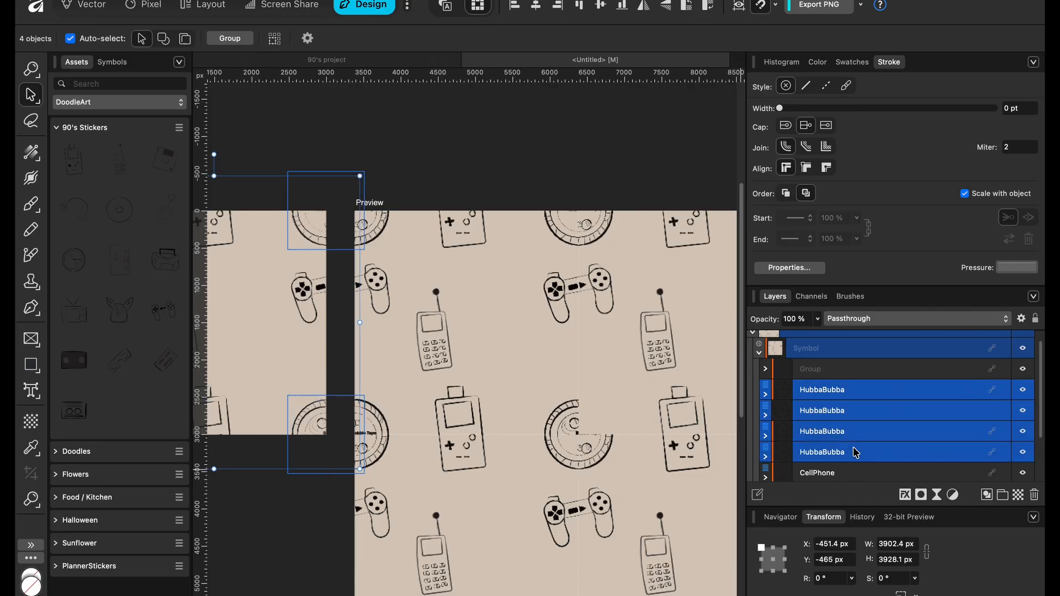
{"action": "key", "text": "ctrl+g"}
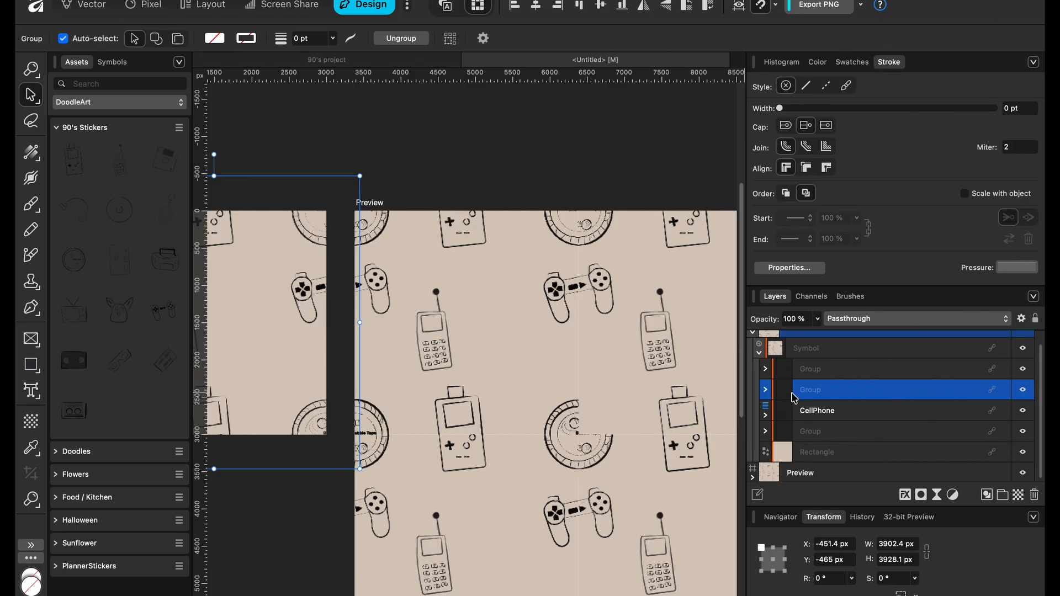
{"action": "left_click_drag", "start_coordinate": [795, 400], "coordinate": [807, 394]}
{"action": "scroll", "coordinate": [807, 393], "scroll_direction": "up", "scroll_amount": 1}
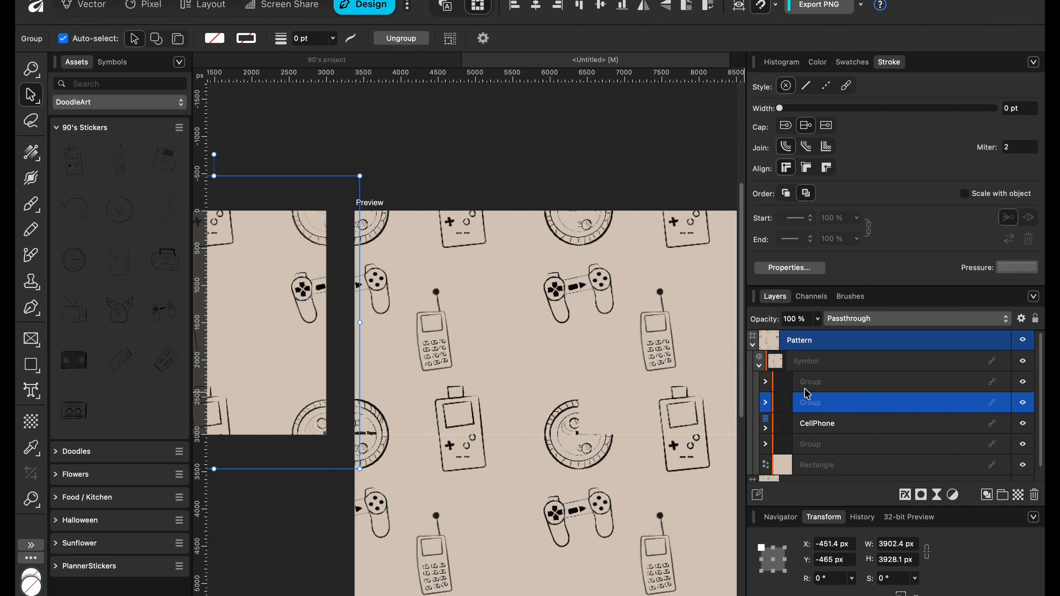
- Toggle the HubbaBubba group's visibility and leave it hidden to check for stray artwork in the Preview tiles
{"action": "left_click", "coordinate": [1023, 402]}
{"action": "left_click", "coordinate": [1023, 402]}
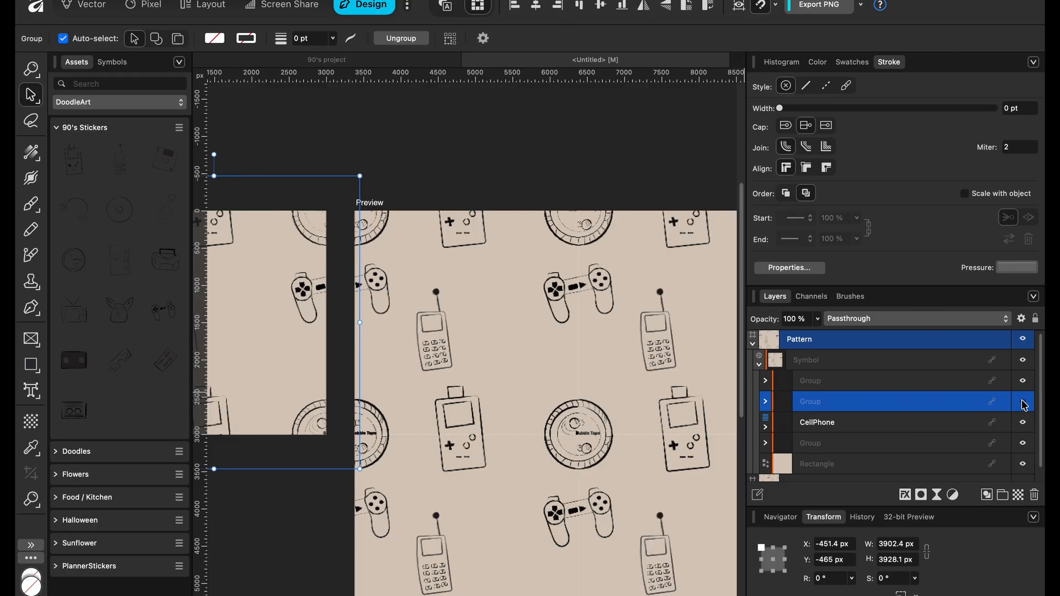
{"action": "left_click", "coordinate": [1023, 403]}
{"action": "left_click", "coordinate": [1023, 403]}
{"action": "left_click", "coordinate": [1023, 403]}
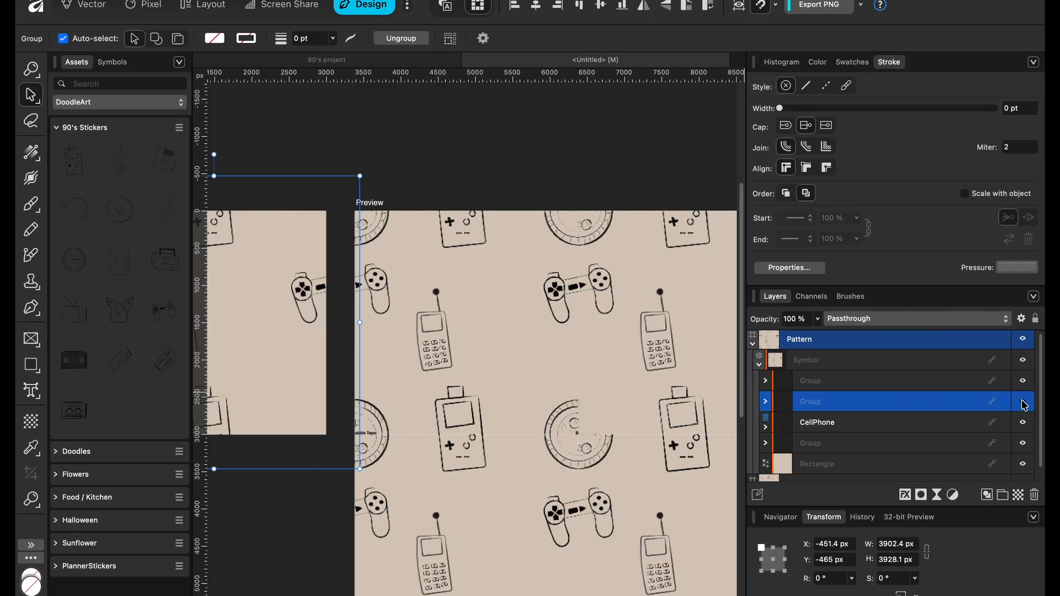
{"action": "scroll", "coordinate": [944, 393], "scroll_direction": "down", "scroll_amount": 2}
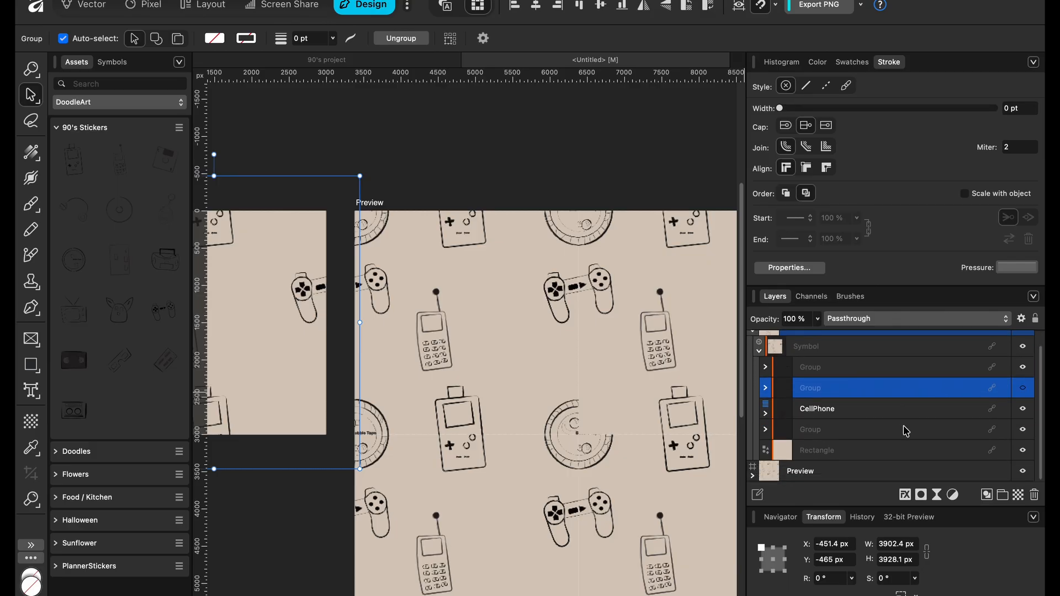
- Expand Preview's first Symbol and delete the stray HubbaBubba layer that sits outside the group
{"action": "left_click", "coordinate": [752, 476]}
{"action": "scroll", "coordinate": [876, 462], "scroll_direction": "down", "scroll_amount": 2}
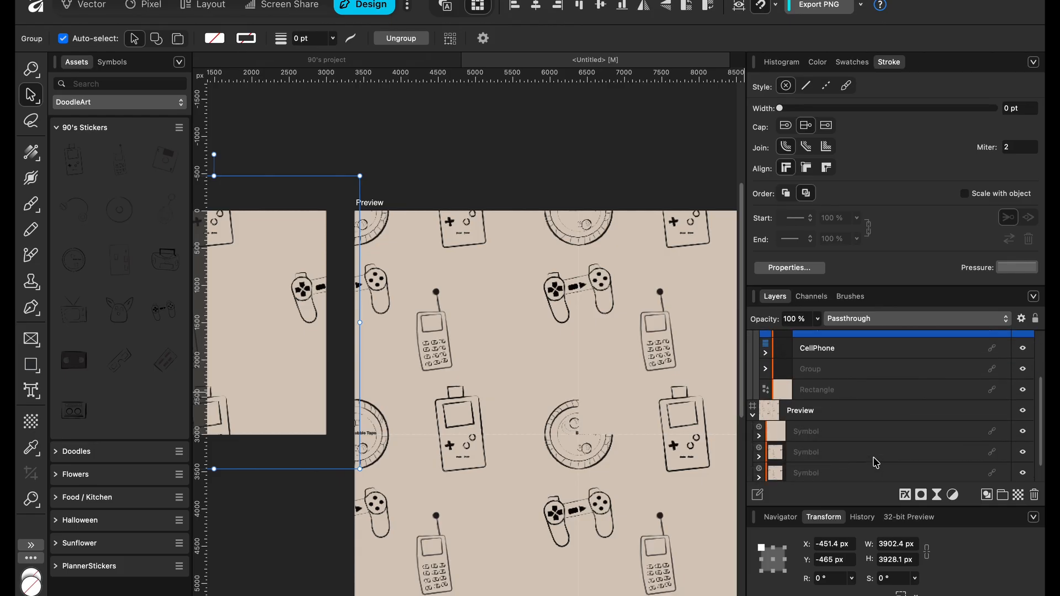
{"action": "scroll", "coordinate": [875, 462], "scroll_direction": "down", "scroll_amount": 1}
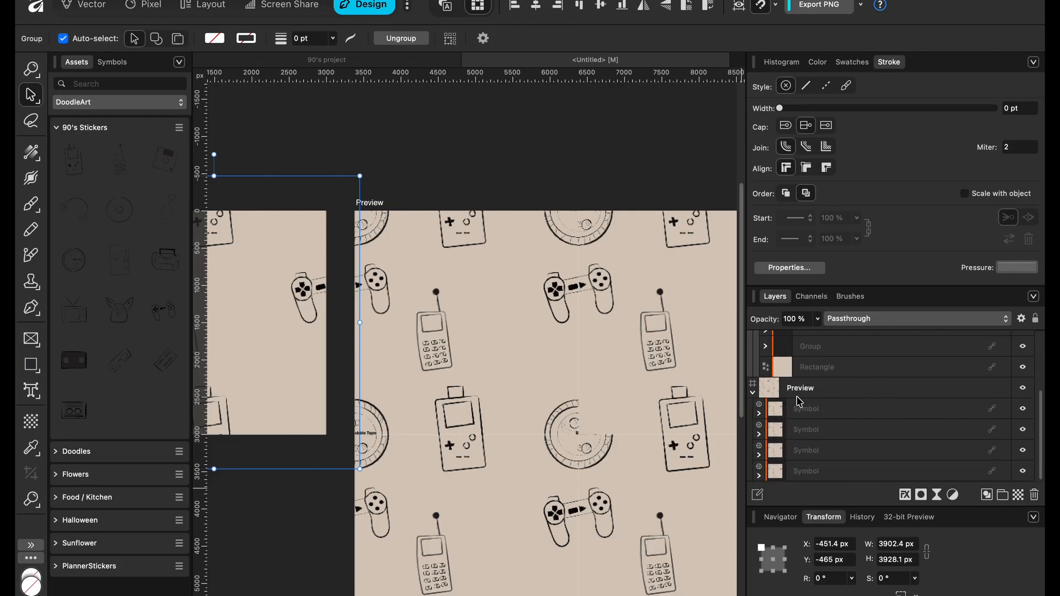
{"action": "left_click", "coordinate": [761, 417]}
{"action": "scroll", "coordinate": [830, 439], "scroll_direction": "down", "scroll_amount": 2}
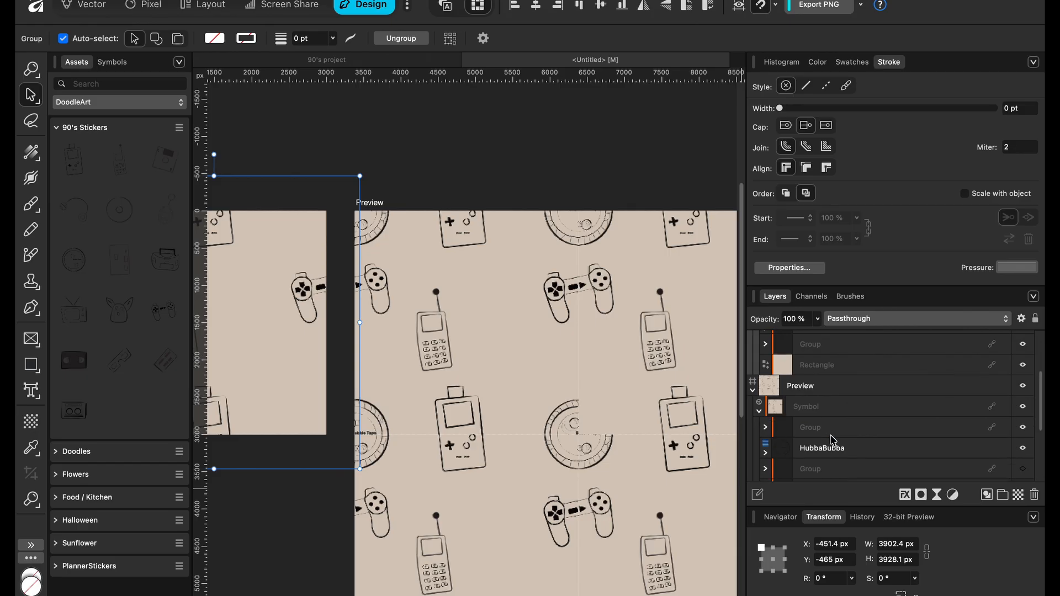
{"action": "scroll", "coordinate": [834, 441], "scroll_direction": "down", "scroll_amount": 1}
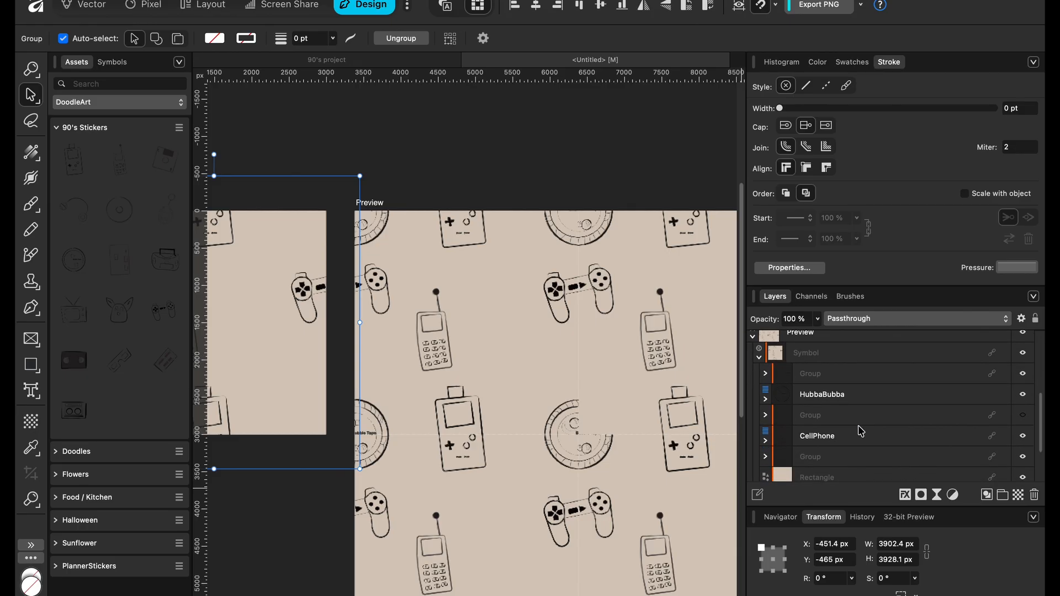
{"action": "left_click", "coordinate": [1022, 416]}
{"action": "left_click", "coordinate": [941, 411]}
{"action": "left_click", "coordinate": [897, 397]}
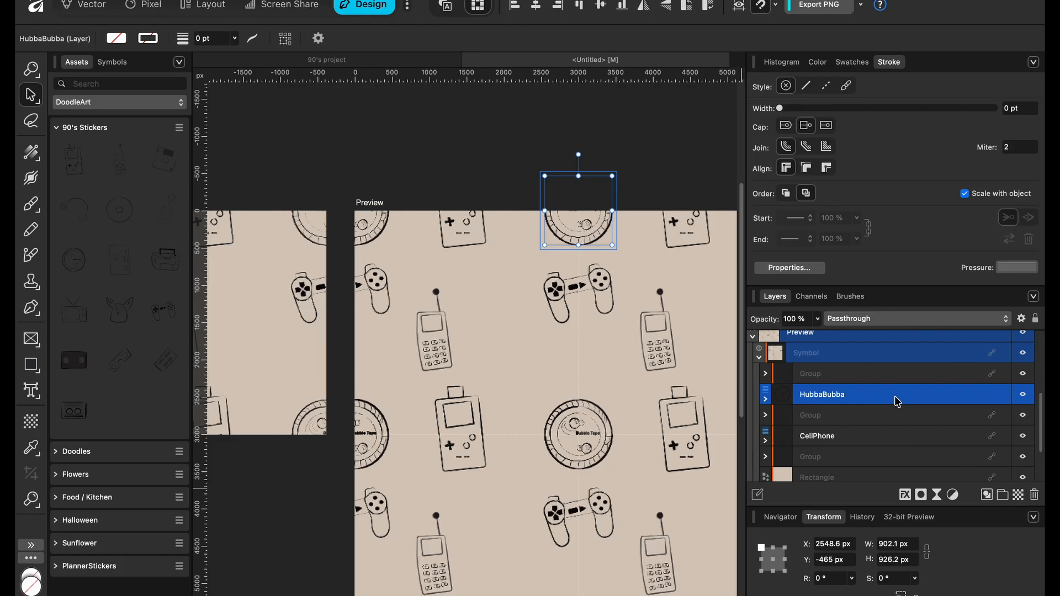
{"action": "left_click", "coordinate": [1022, 416]}
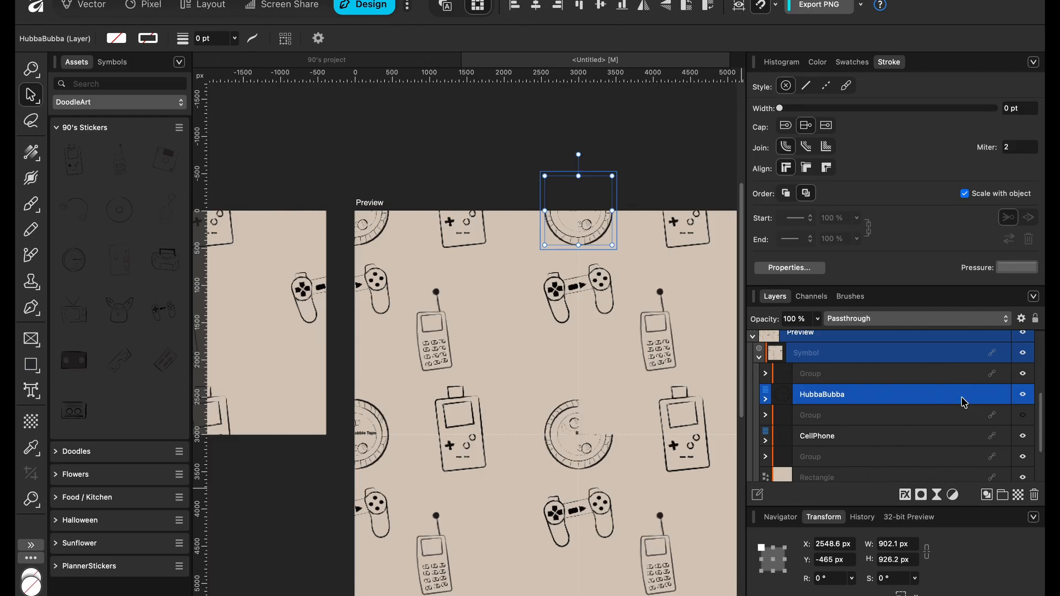
{"action": "key", "text": "Delete"}
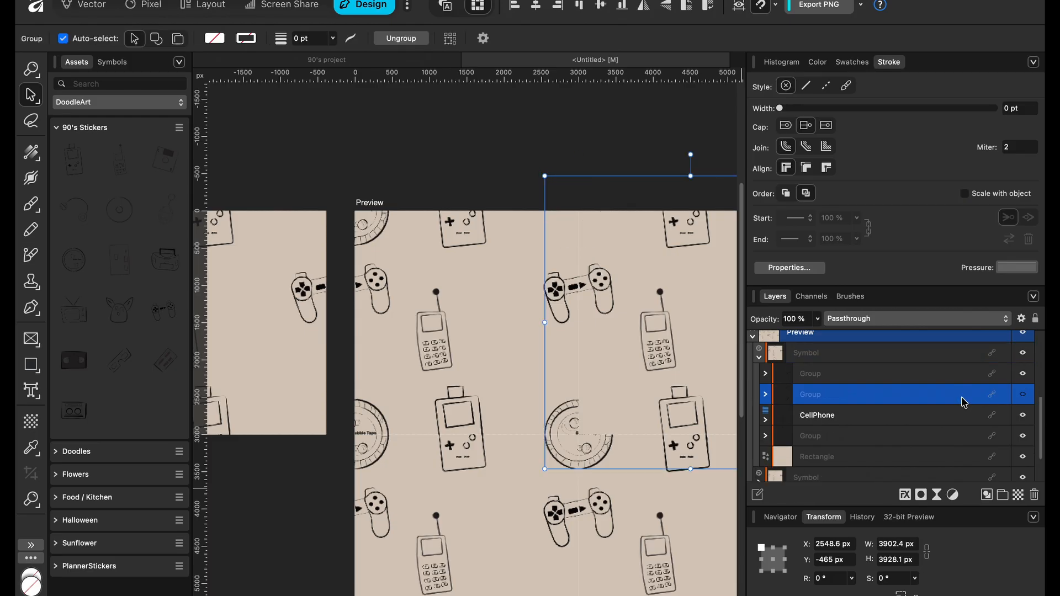
- Check the remaining groups and CellPhone layer in Preview's first Symbol by toggling their visibility
{"action": "left_click", "coordinate": [1023, 398]}
{"action": "left_click", "coordinate": [1023, 374]}
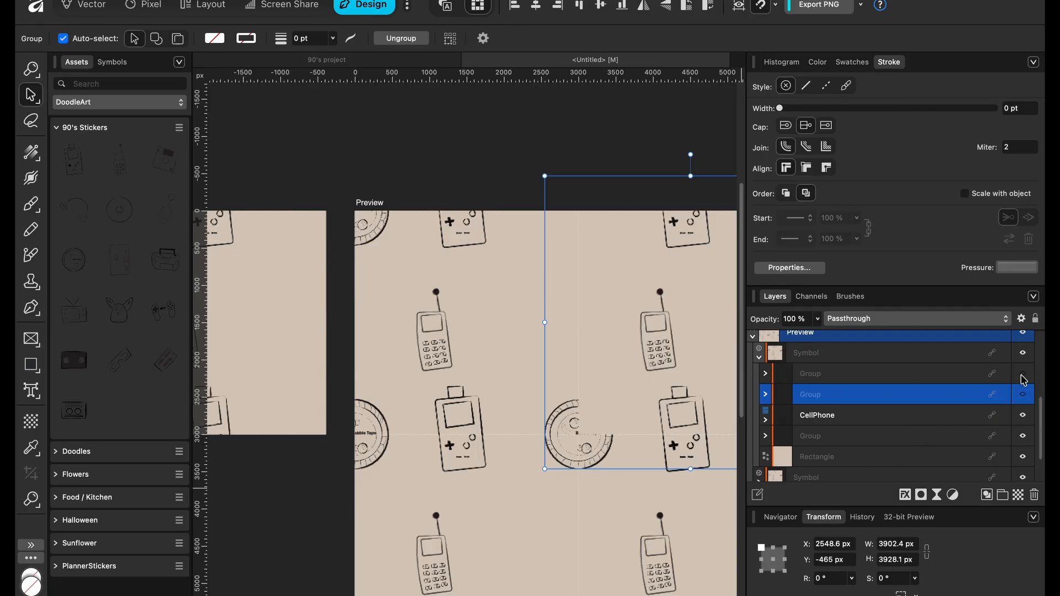
{"action": "left_click", "coordinate": [1023, 375]}
{"action": "left_click", "coordinate": [1022, 414]}
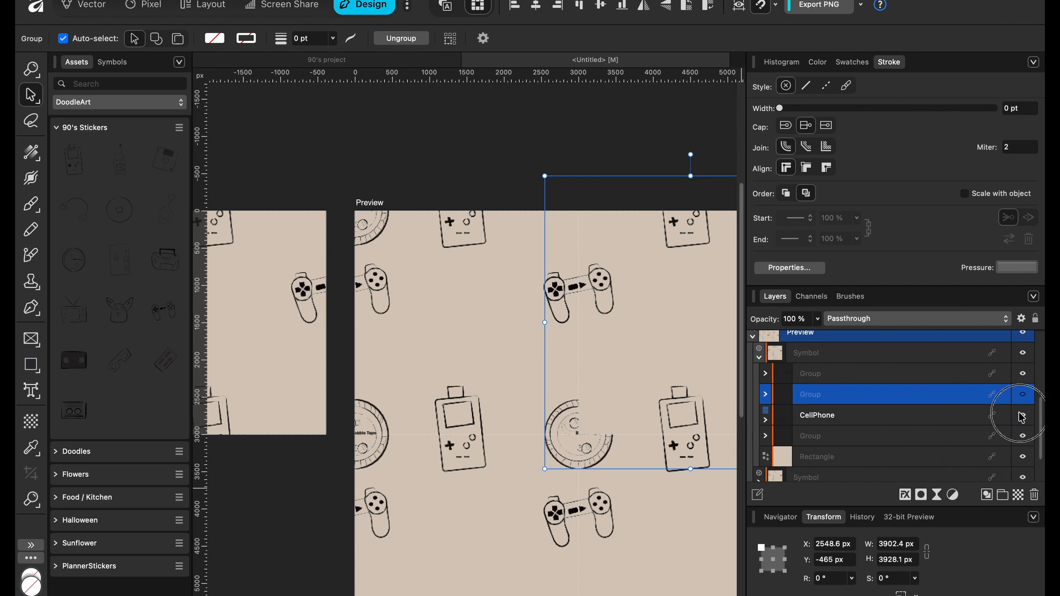
{"action": "left_click", "coordinate": [1023, 414]}
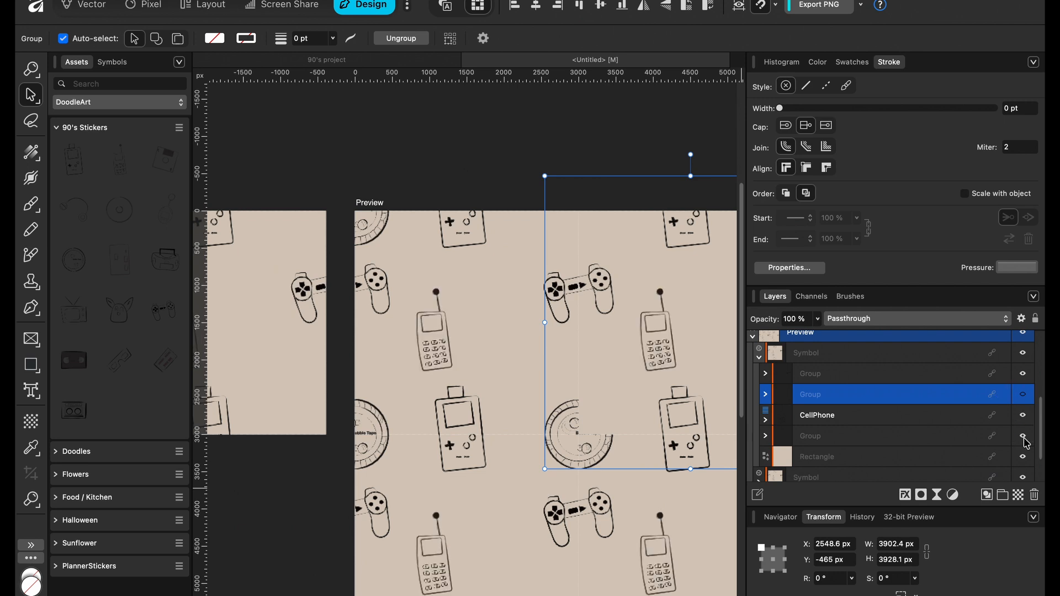
{"action": "left_click", "coordinate": [1023, 437]}
{"action": "left_click", "coordinate": [1024, 437]}
- Delete the ungrouped HubbaBubba layer from Preview's second Symbol with the HubbaBubba group hidden, and show the group again
{"action": "scroll", "coordinate": [940, 446], "scroll_direction": "down", "scroll_amount": 2}
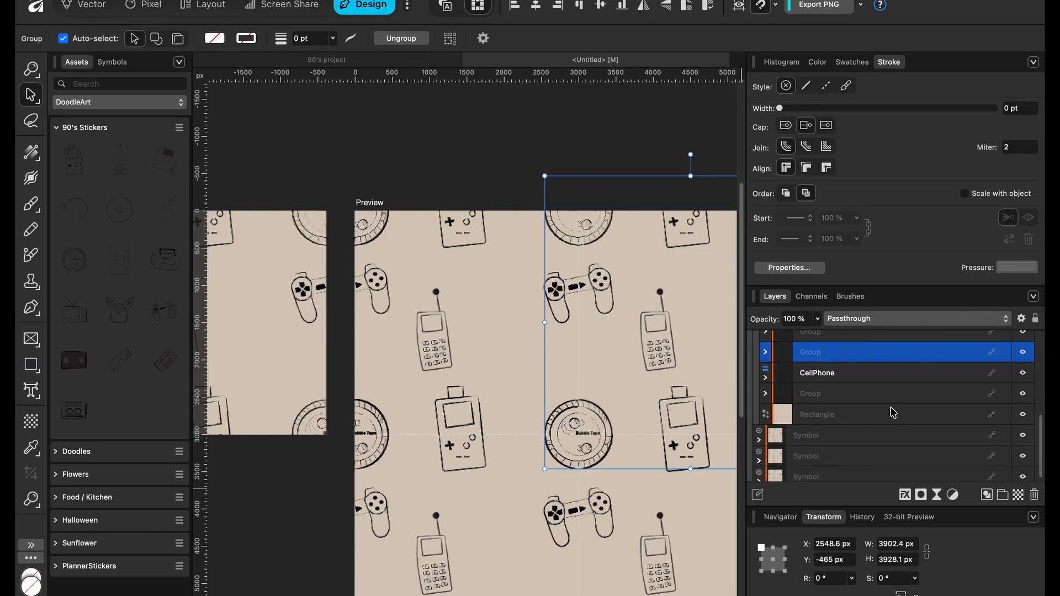
{"action": "left_click", "coordinate": [1023, 353]}
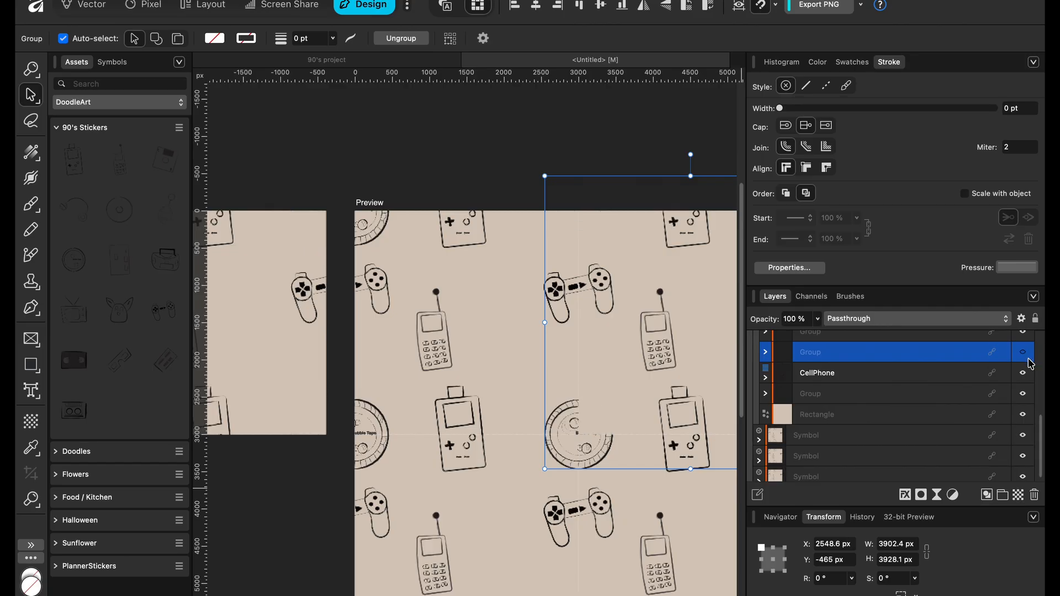
{"action": "left_click", "coordinate": [758, 441]}
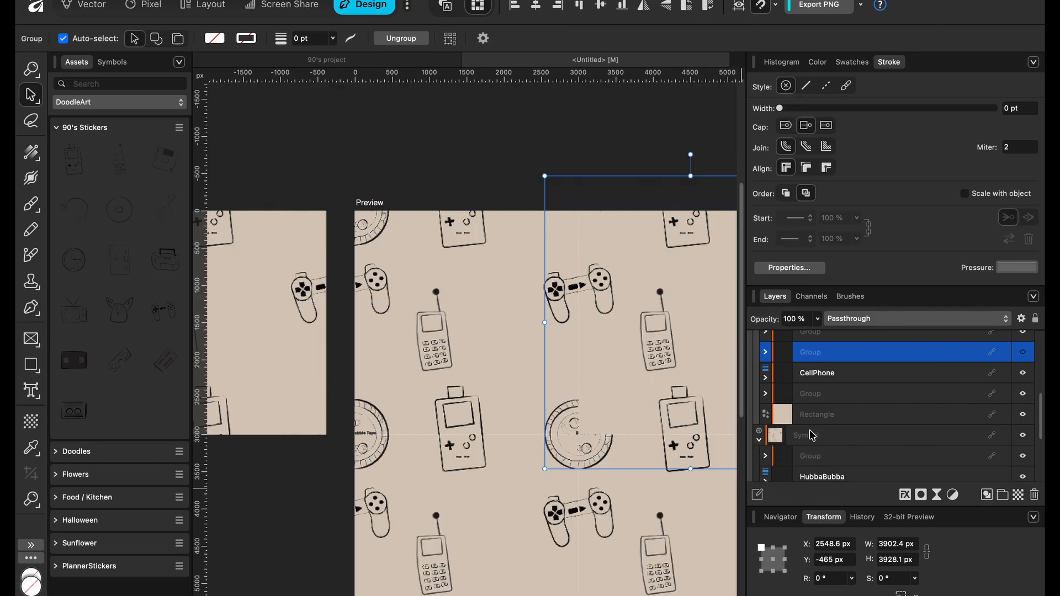
{"action": "scroll", "coordinate": [811, 434], "scroll_direction": "down", "scroll_amount": 3}
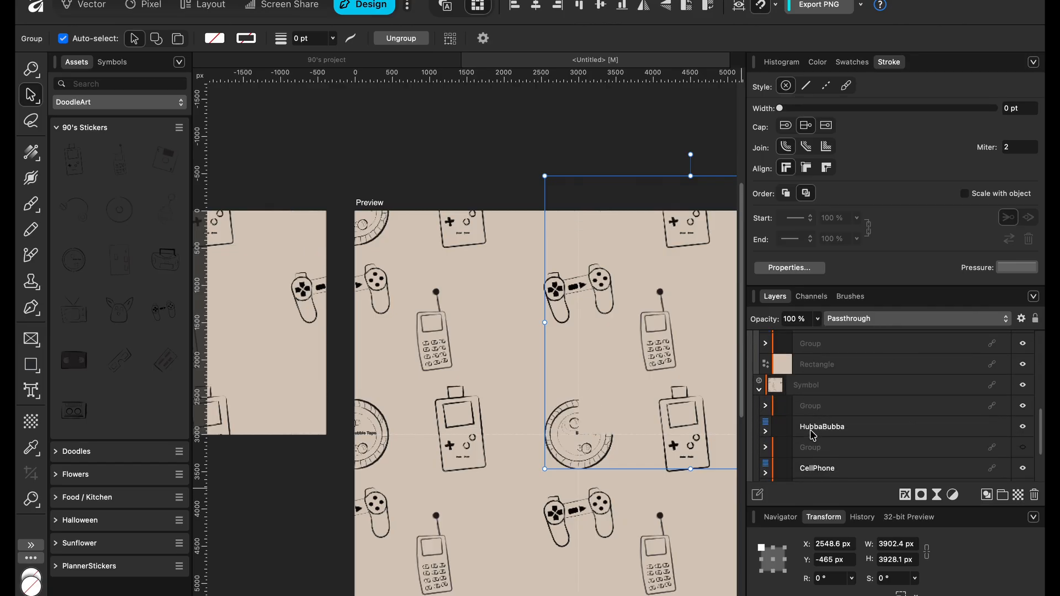
{"action": "left_click", "coordinate": [1024, 402]}
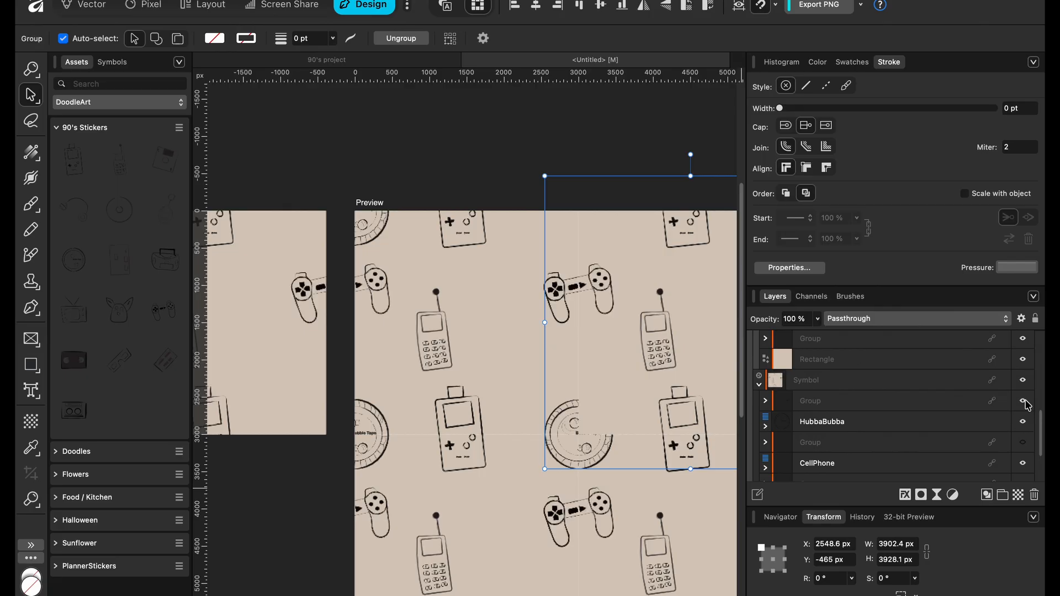
{"action": "left_click", "coordinate": [1022, 422]}
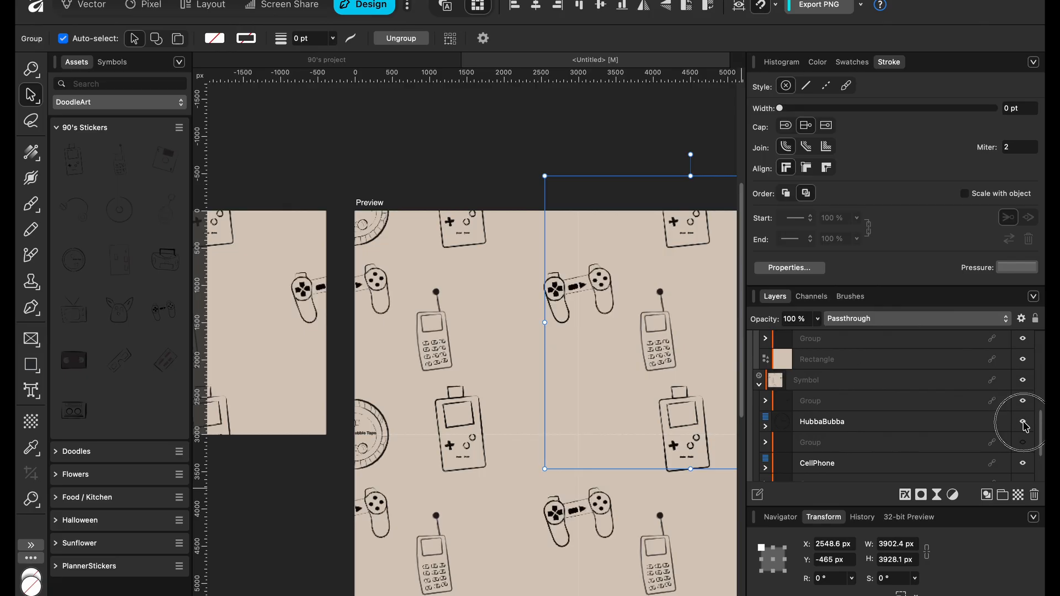
{"action": "left_click", "coordinate": [1023, 421]}
{"action": "left_click", "coordinate": [923, 426]}
{"action": "key", "text": "Delete"}
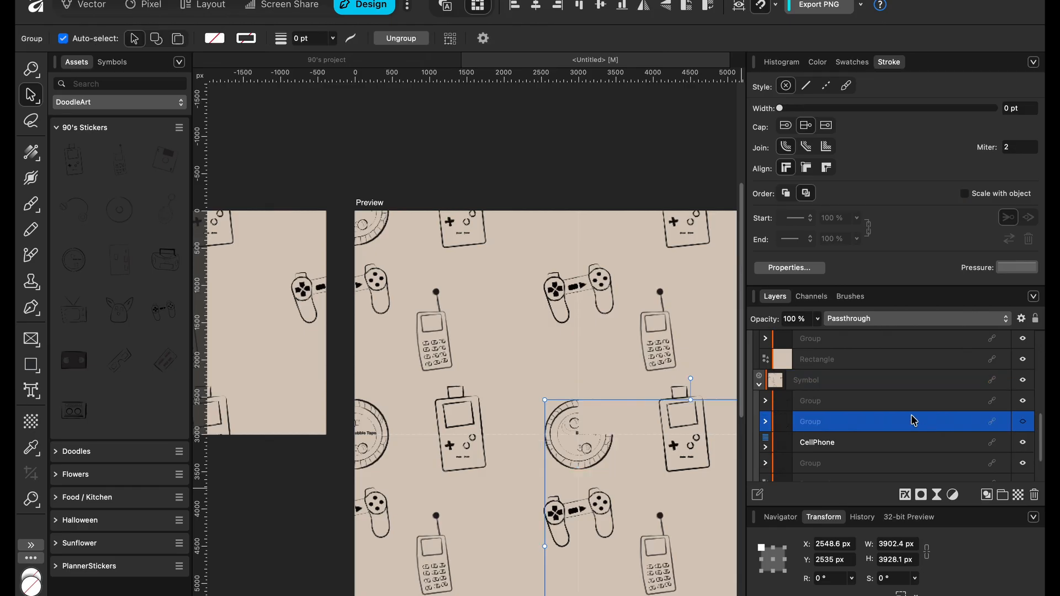
{"action": "scroll", "coordinate": [845, 414], "scroll_direction": "up", "scroll_amount": 1}
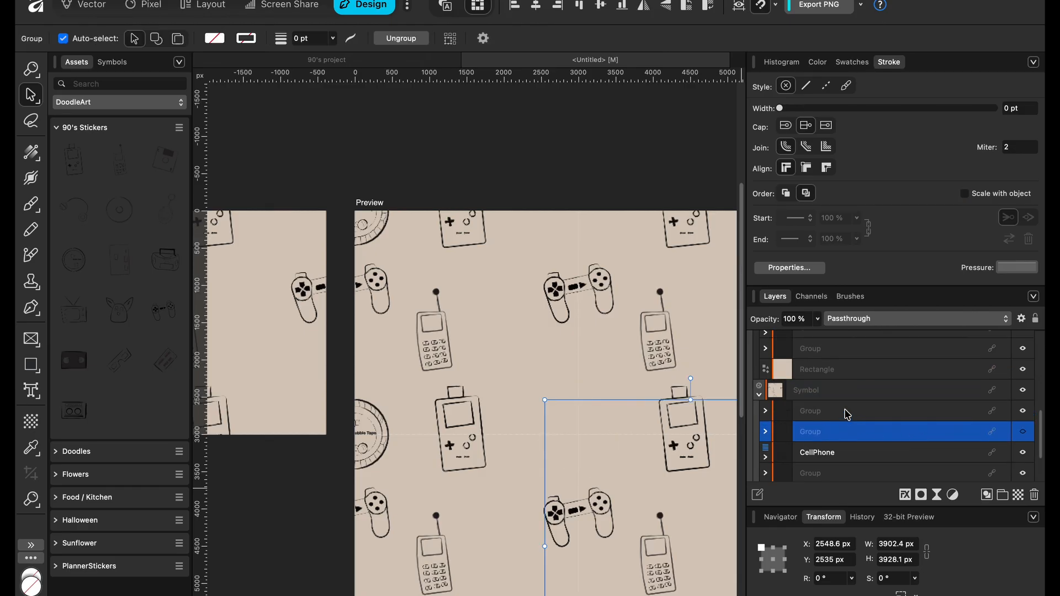
{"action": "left_click", "coordinate": [1023, 433]}
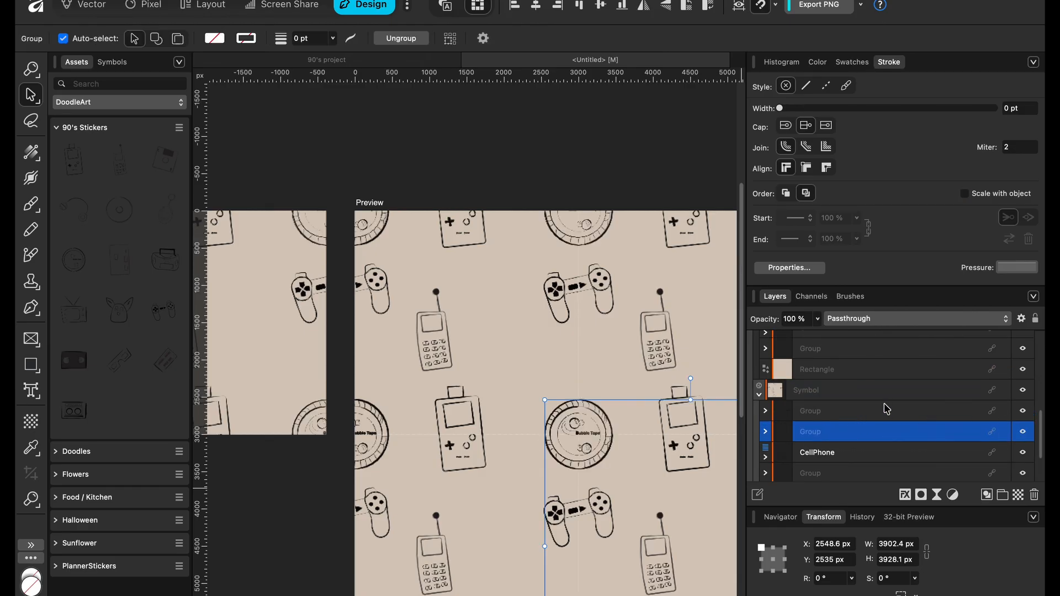
- Collapse the symbols inside the Pattern and Preview artboards, lock the Preview artboard and clear the selection
{"action": "scroll", "coordinate": [886, 409], "scroll_direction": "up", "scroll_amount": 6}
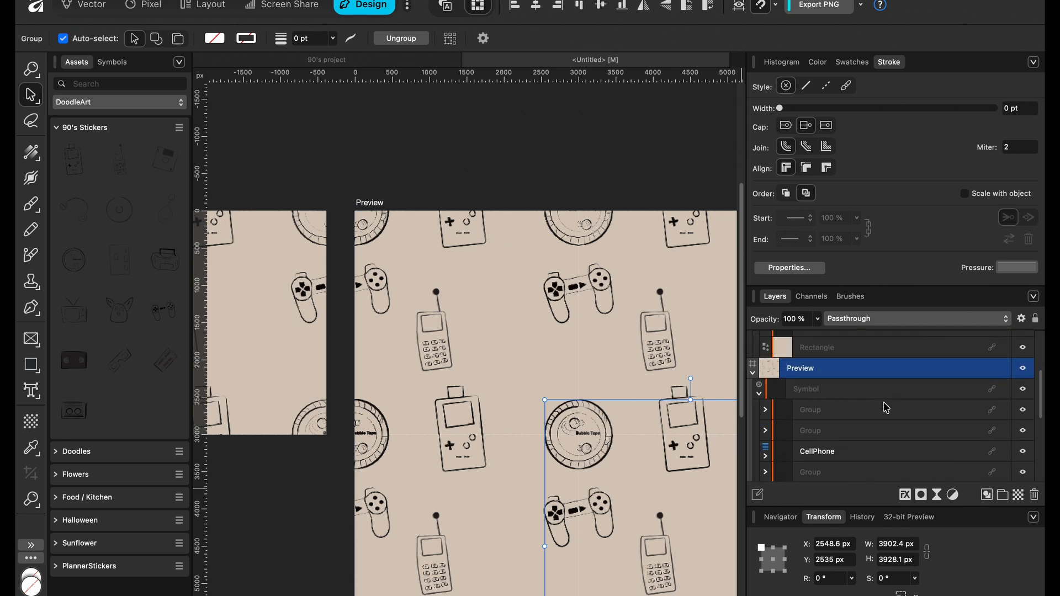
{"action": "scroll", "coordinate": [886, 408], "scroll_direction": "up", "scroll_amount": 5}
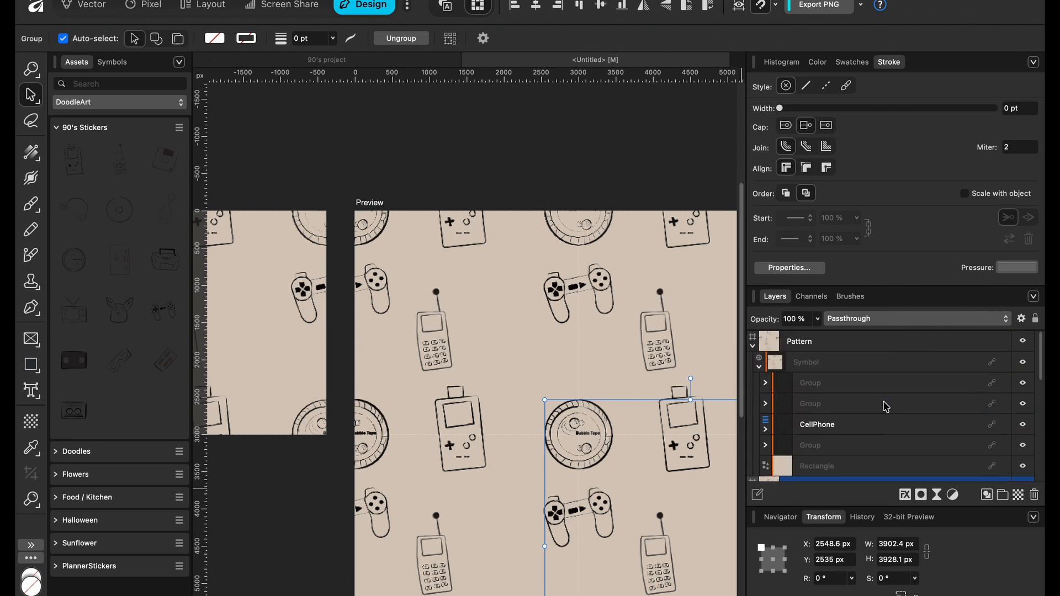
{"action": "left_click", "coordinate": [760, 367]}
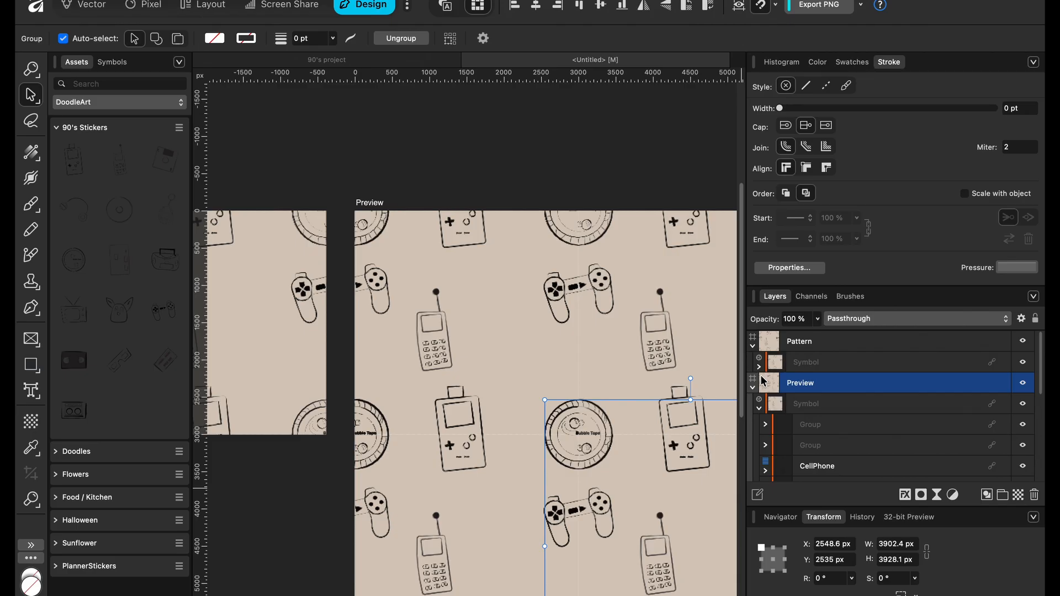
{"action": "left_click", "coordinate": [760, 410]}
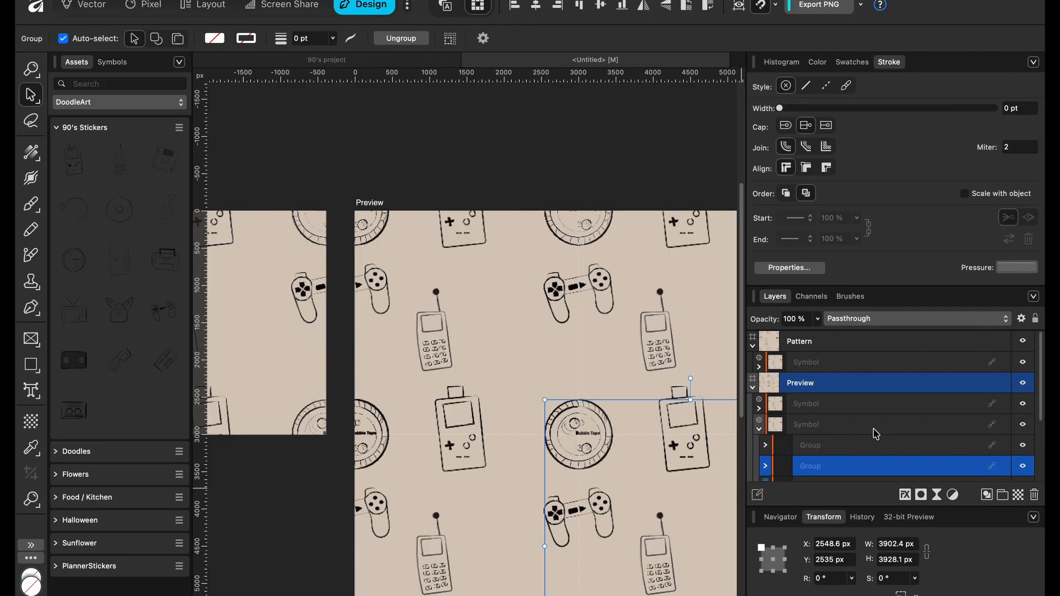
{"action": "left_click", "coordinate": [846, 426]}
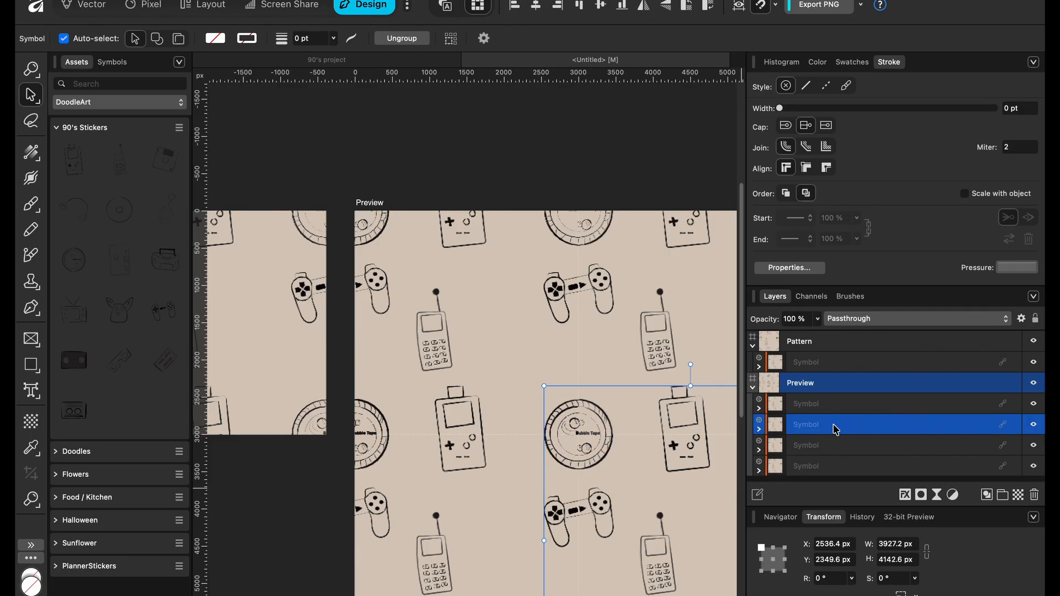
{"action": "mouse_move", "coordinate": [1011, 385]}
{"action": "left_click", "coordinate": [752, 388]}
{"action": "left_click", "coordinate": [622, 135]}
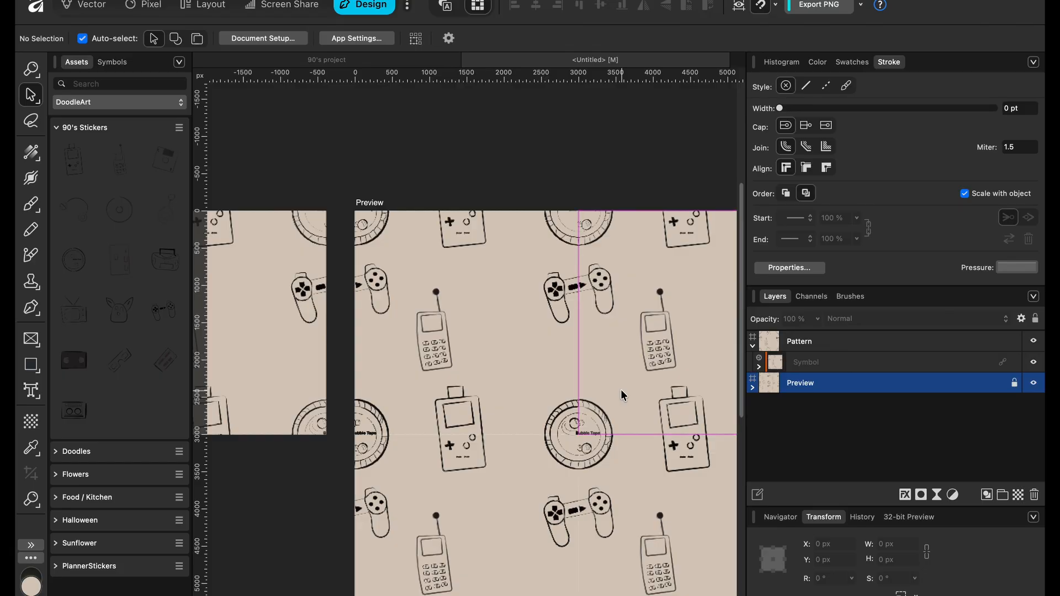
- Expand the HubbaBubba group in the Pattern symbol and hide and reshow its first two copies to identify their pieces
{"action": "scroll", "coordinate": [620, 389], "scroll_direction": "up", "scroll_amount": 8}
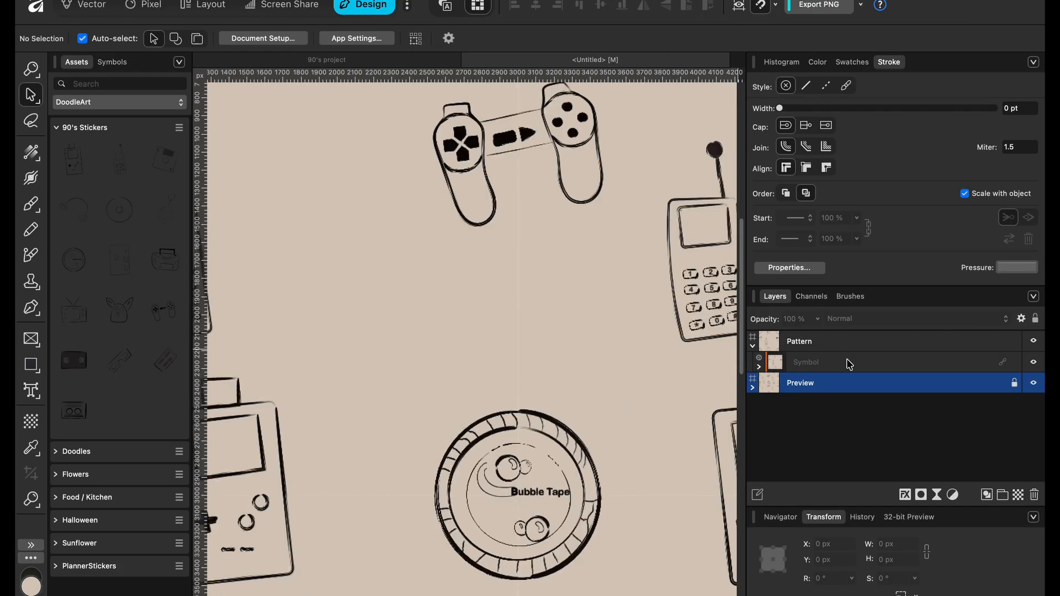
{"action": "left_click", "coordinate": [757, 367]}
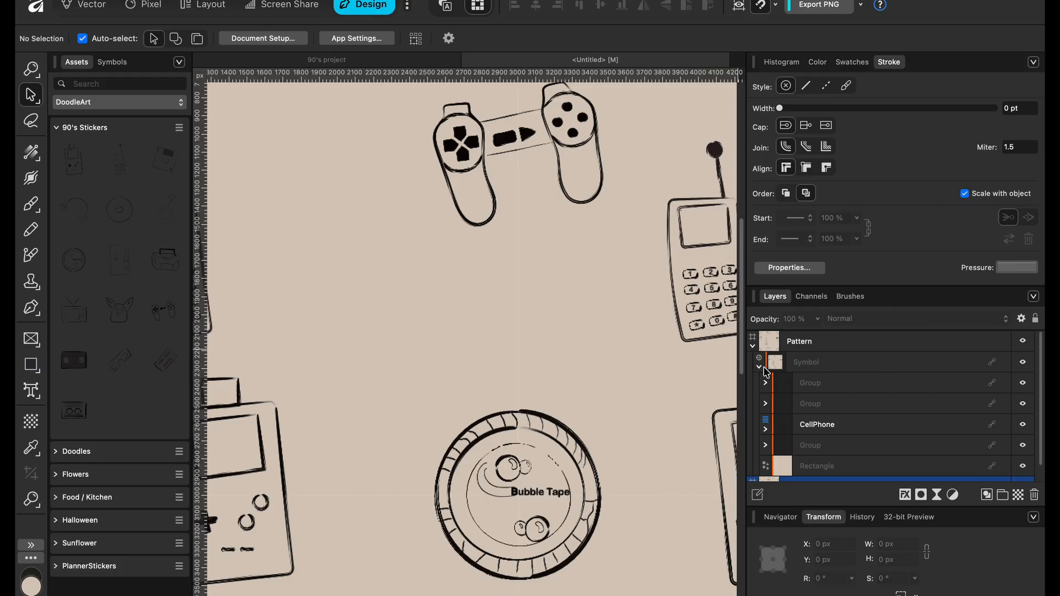
{"action": "left_click", "coordinate": [765, 405]}
{"action": "left_click", "coordinate": [841, 425]}
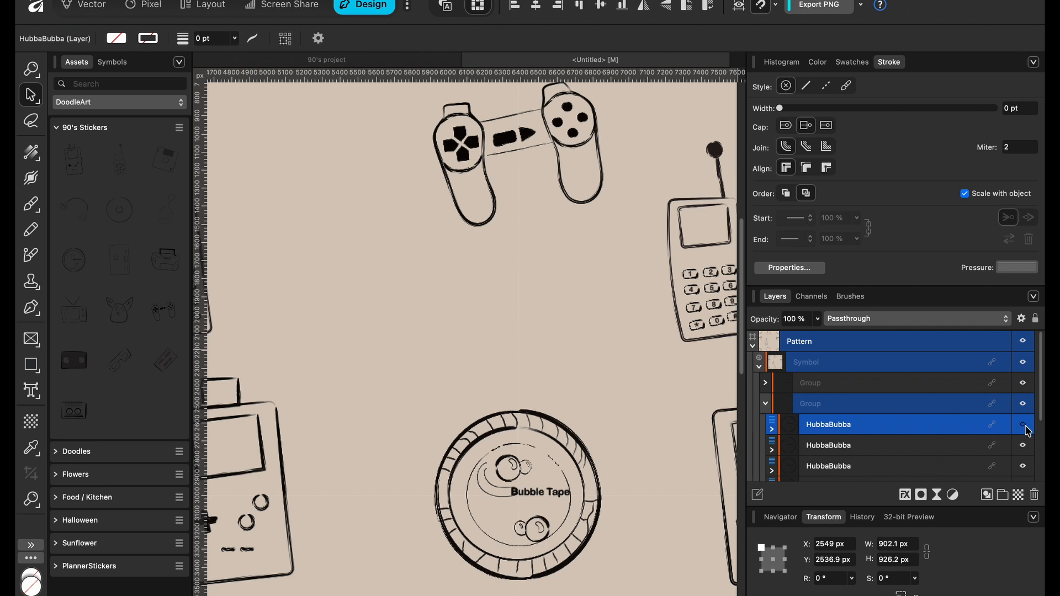
{"action": "left_click", "coordinate": [1022, 444]}
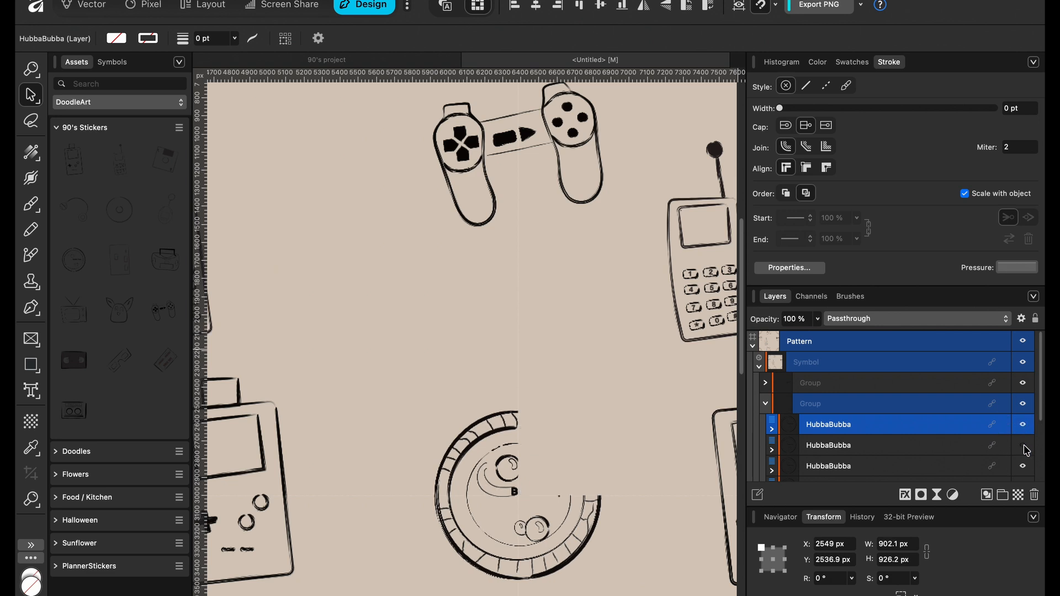
{"action": "left_click", "coordinate": [1022, 445]}
- Try nudging the second HubbaBubba copy down 4 px, and undo the nudge
{"action": "left_click", "coordinate": [920, 452]}
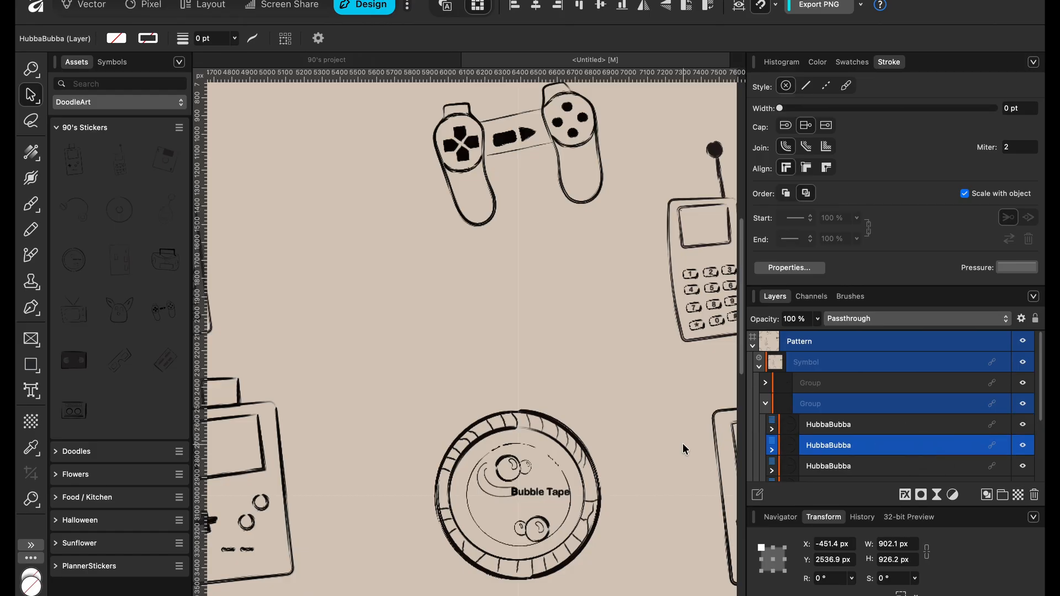
{"action": "scroll", "coordinate": [683, 425], "scroll_direction": "up", "scroll_amount": 5}
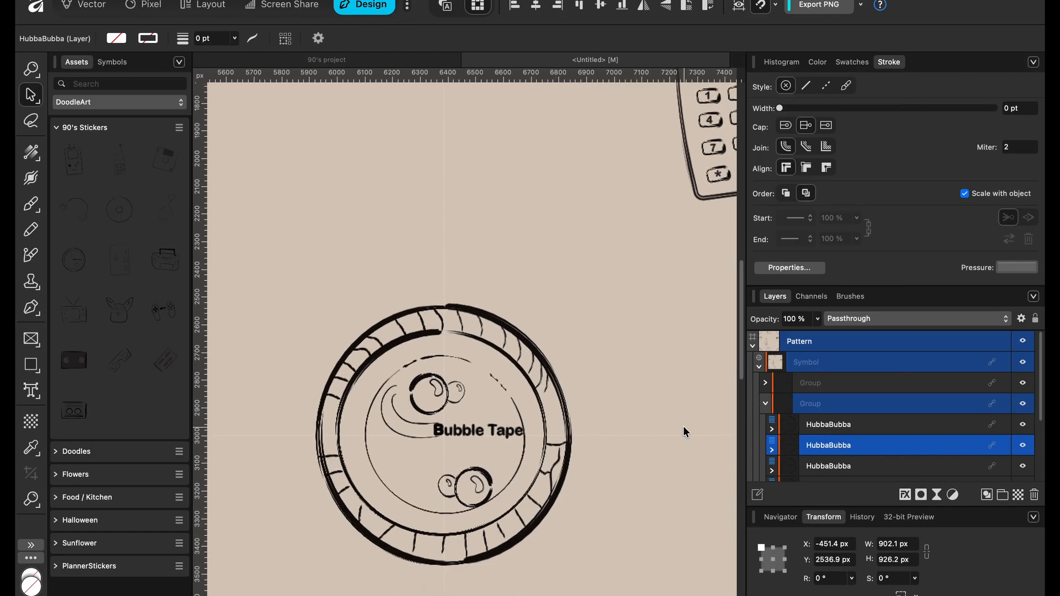
{"action": "scroll", "coordinate": [683, 427], "scroll_direction": "down", "scroll_amount": 1}
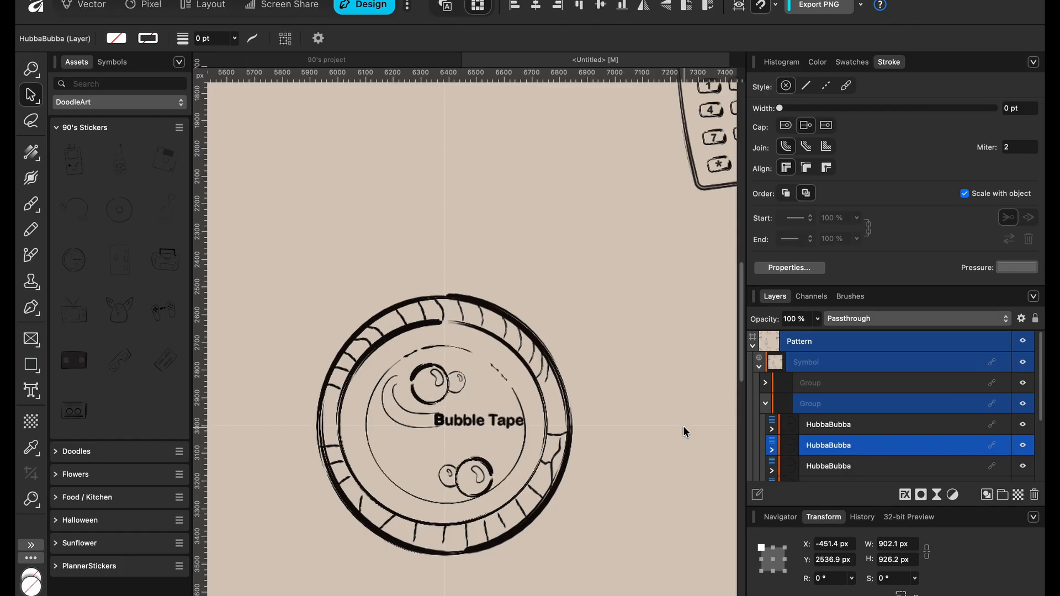
{"action": "scroll", "coordinate": [683, 431], "scroll_direction": "left", "scroll_amount": 2}
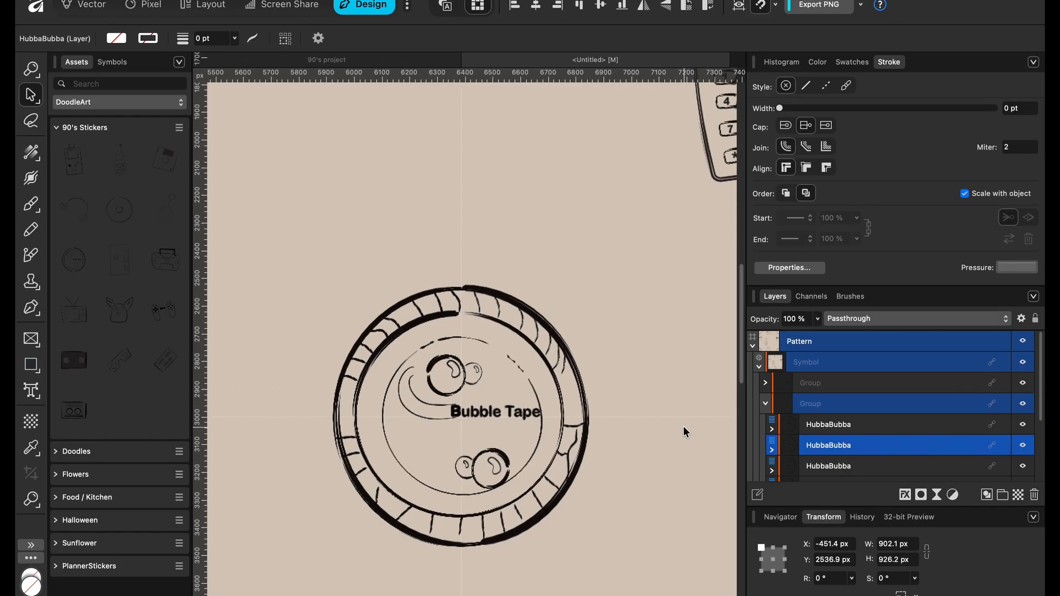
{"action": "key", "text": "Down"}
{"action": "key", "text": "Down"}
{"action": "key", "text": "Down"}
{"action": "key", "text": "Down"}
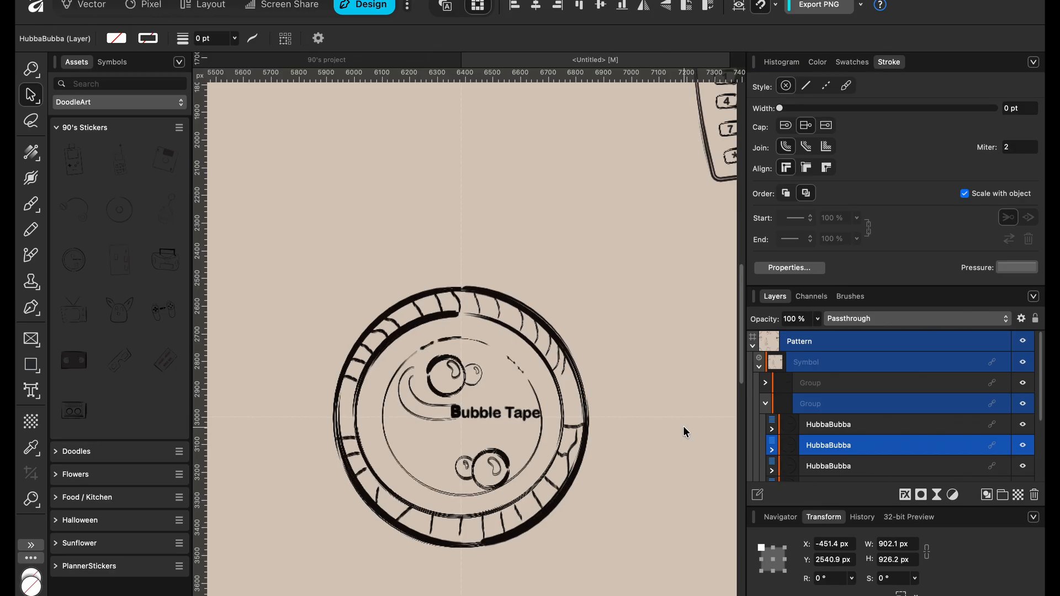
{"action": "key", "text": "super+z"}
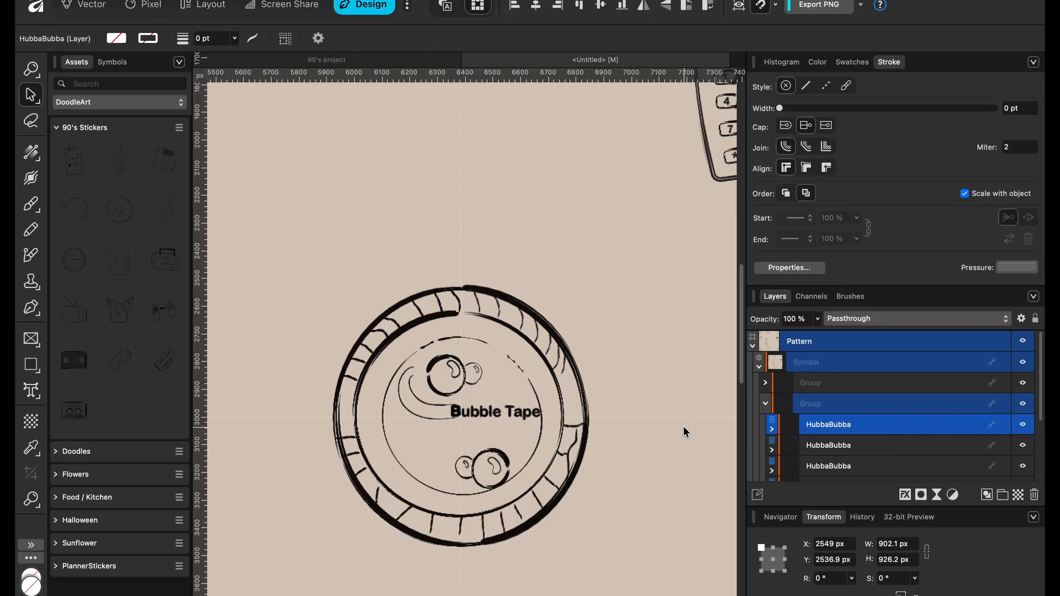
- Delete the HubbaBubba copy at the Pattern tile's lower-right corner, and revert the document history to the last visibility change
{"action": "key", "text": "super+0"}
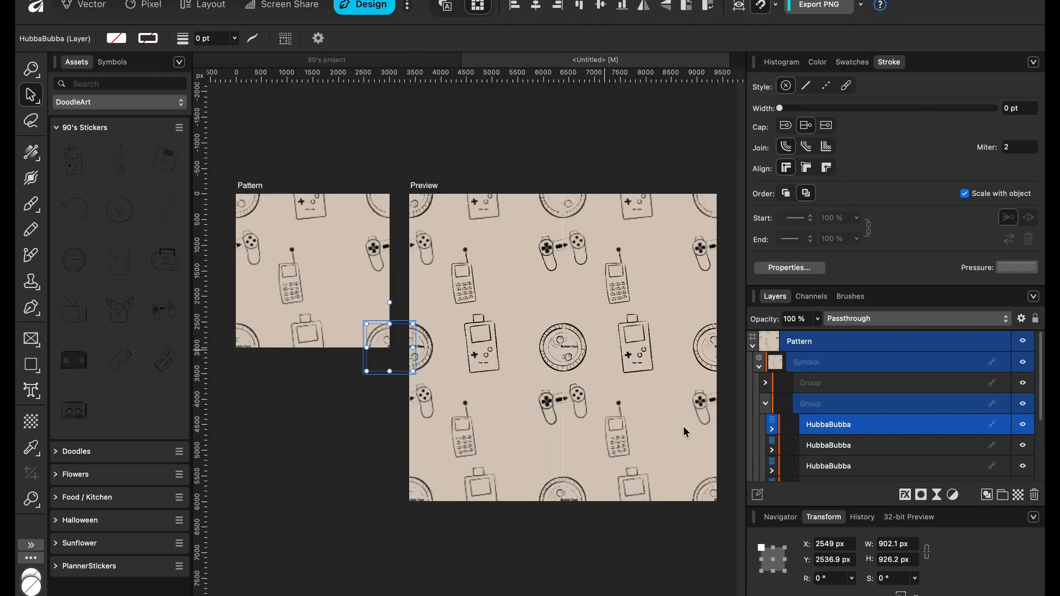
{"action": "key", "text": "super+z"}
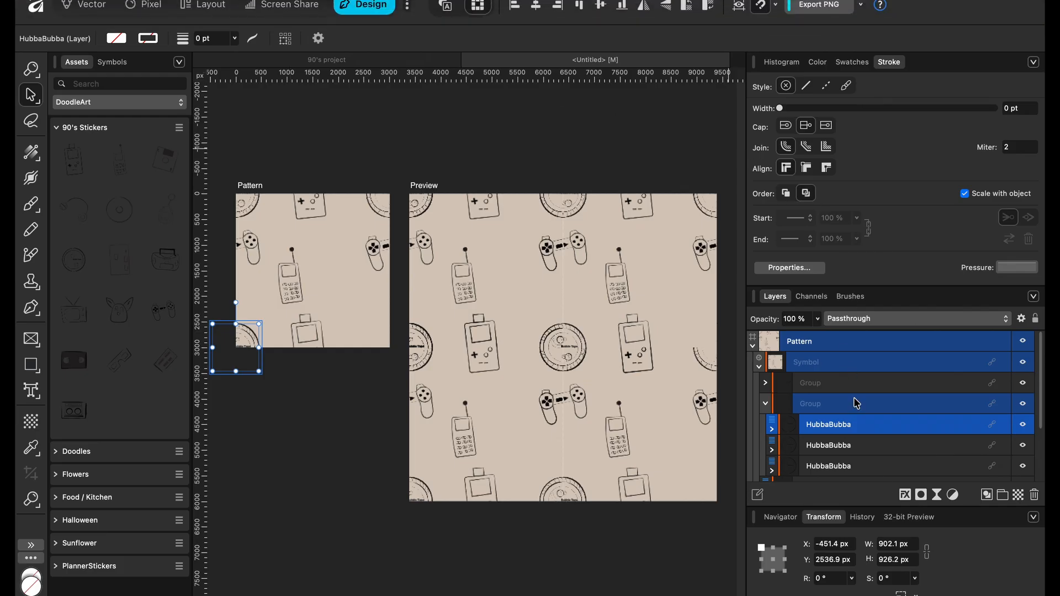
{"action": "left_click", "coordinate": [869, 519]}
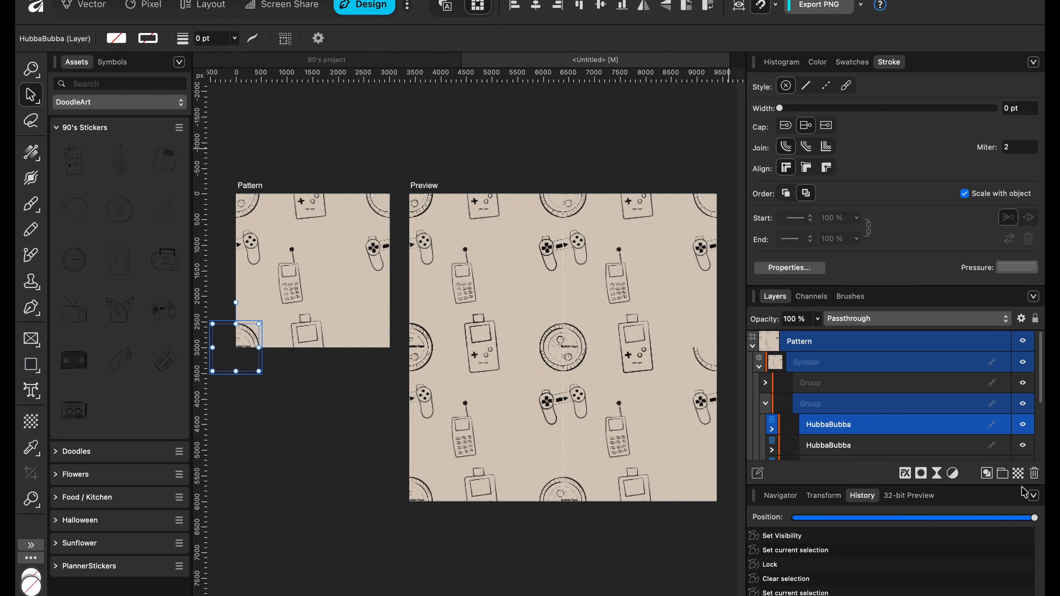
{"action": "left_click", "coordinate": [845, 62]}
{"action": "left_click_drag", "start_coordinate": [834, 280], "coordinate": [831, 208]}
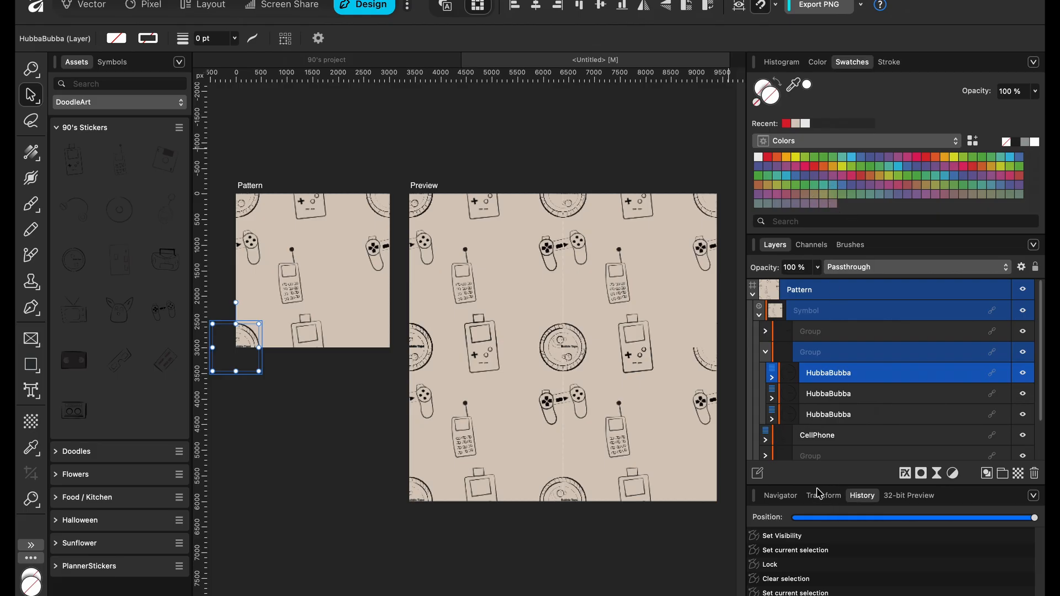
{"action": "left_click_drag", "start_coordinate": [817, 484], "coordinate": [803, 285]}
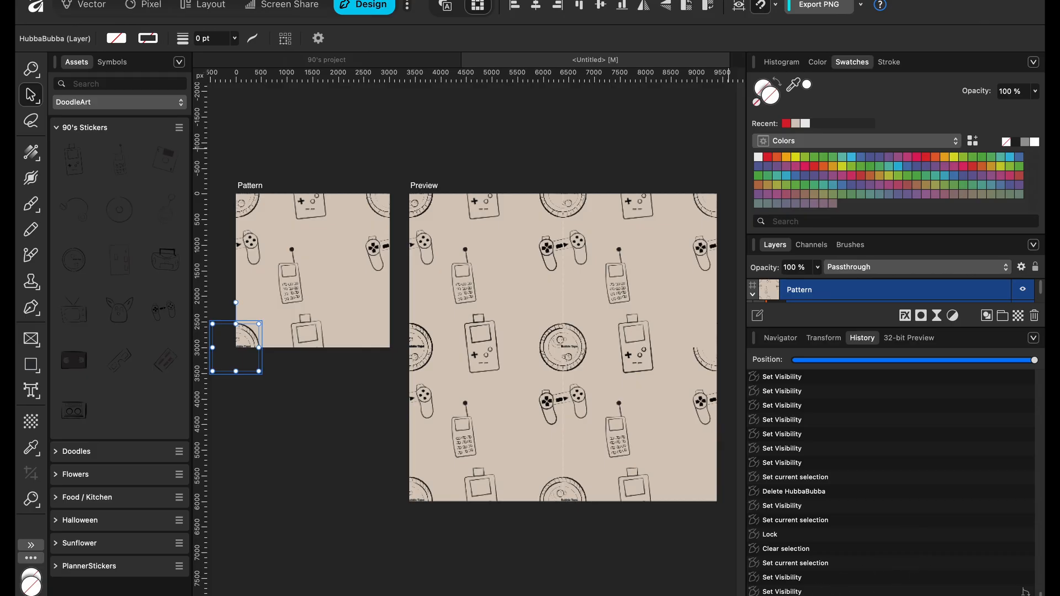
{"action": "left_click", "coordinate": [780, 592]}
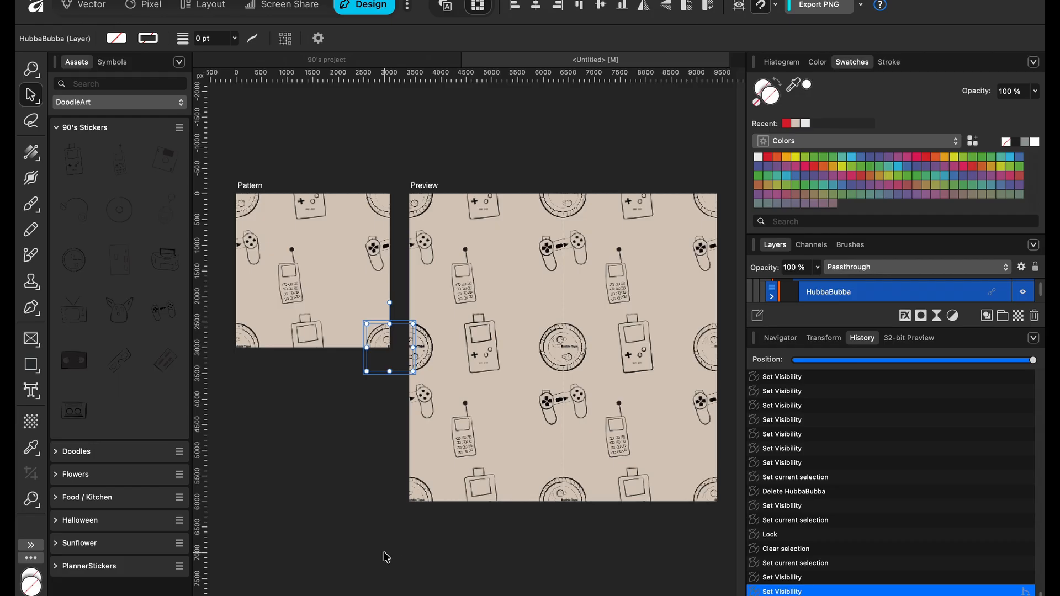
{"action": "left_click", "coordinate": [642, 104]}
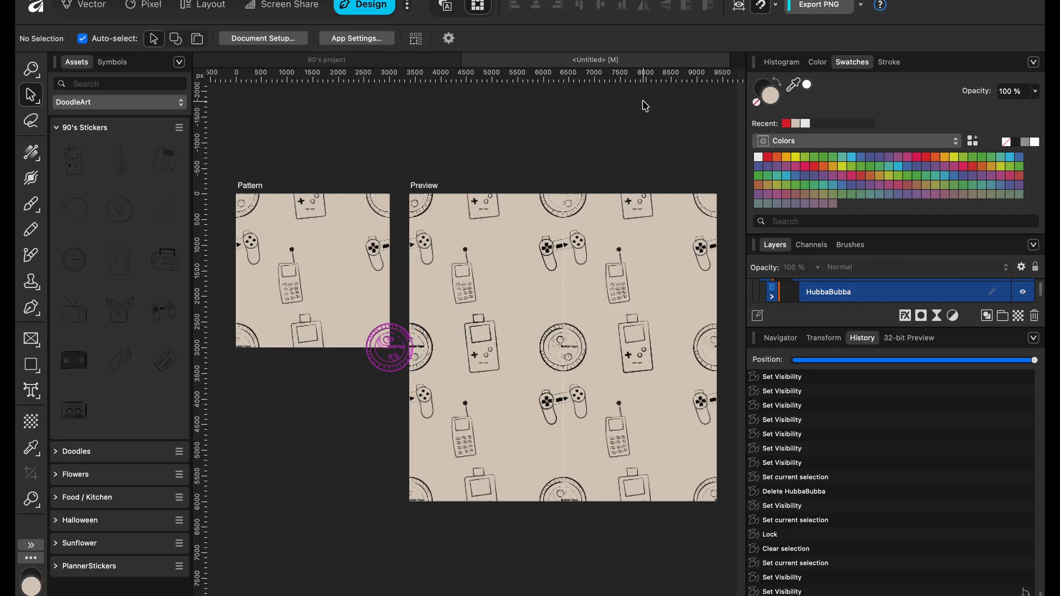
- Bring back the Transform values, enlarge the layer list and collapse the HubbaBubba group
{"action": "left_click", "coordinate": [780, 339]}
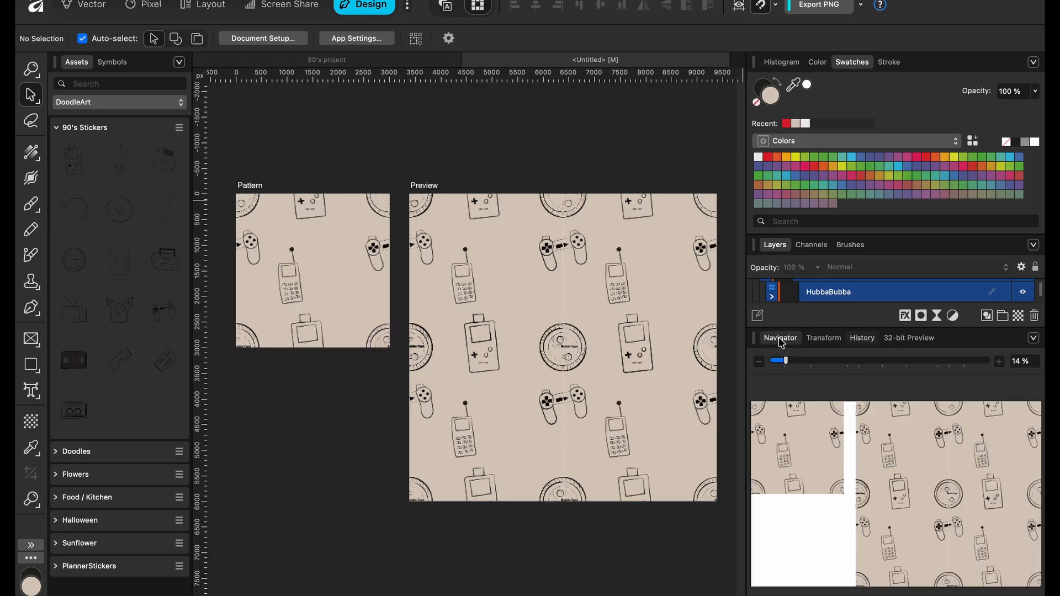
{"action": "left_click", "coordinate": [808, 337]}
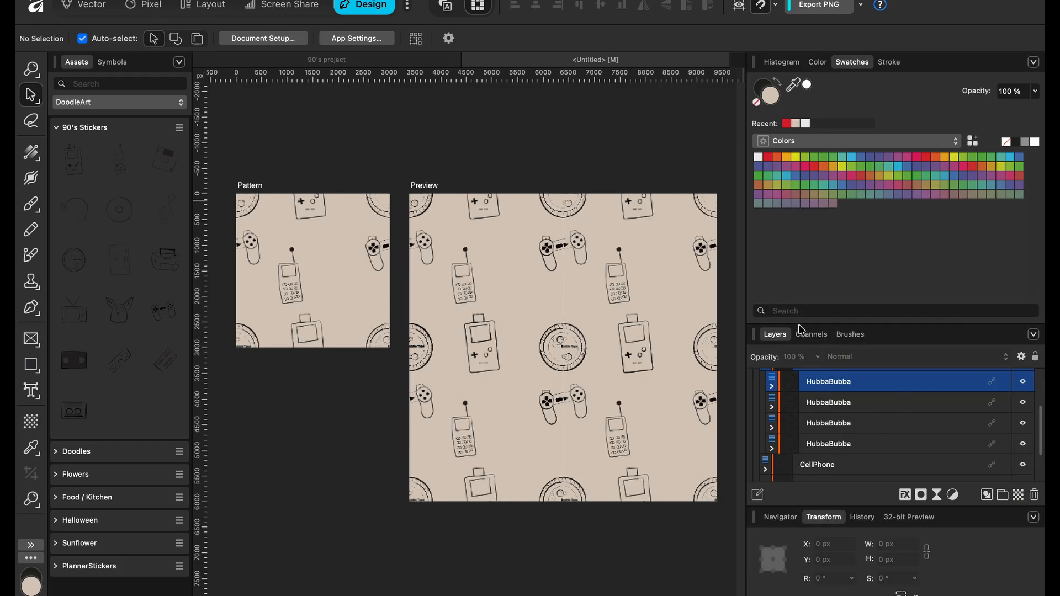
{"action": "left_click_drag", "start_coordinate": [805, 317], "coordinate": [804, 227]}
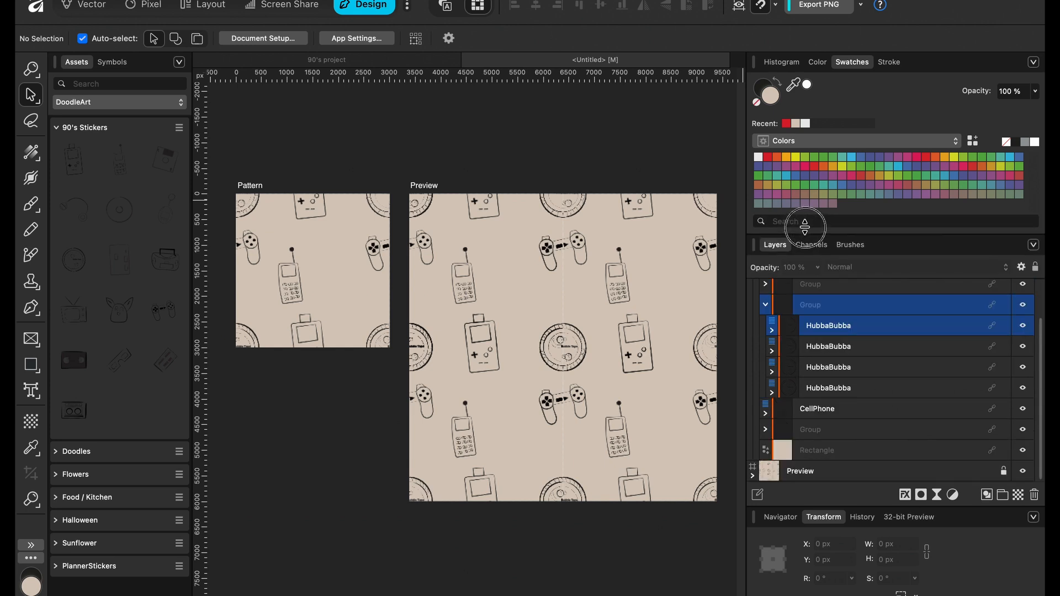
{"action": "left_click", "coordinate": [765, 304]}
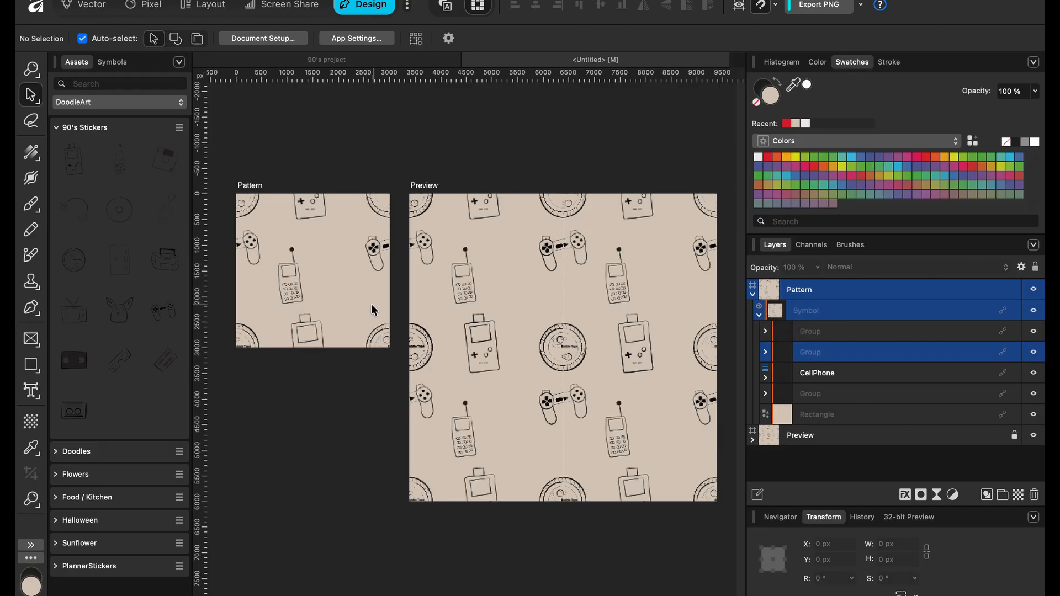
- Place the Furbie sticker from the 90's Stickers assets across the Pattern tile's left edge, about 582 × 542 px in size
{"action": "left_click_drag", "start_coordinate": [117, 310], "coordinate": [255, 300]}
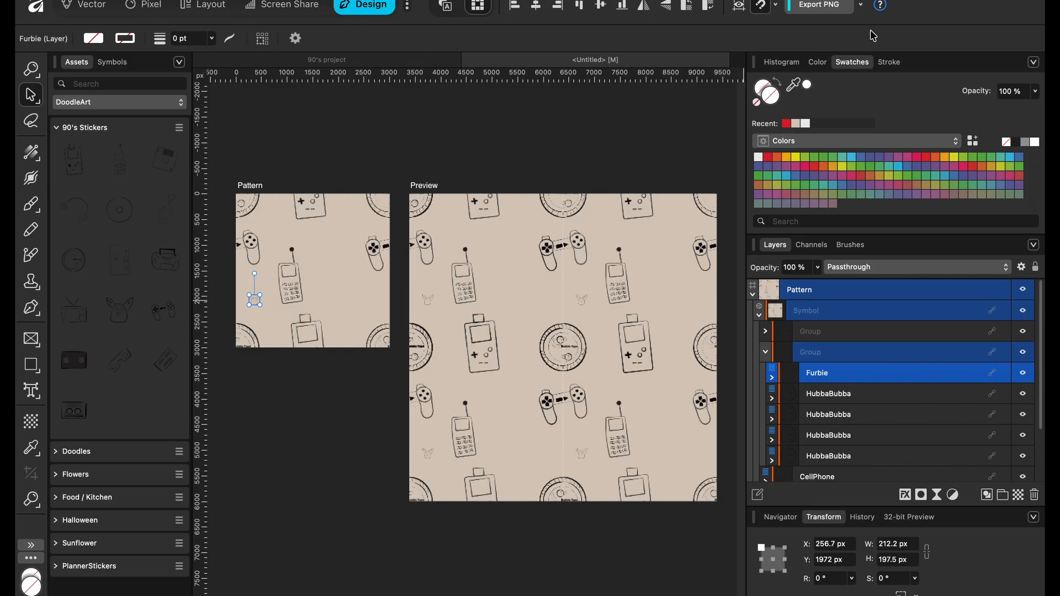
{"action": "left_click", "coordinate": [889, 62]}
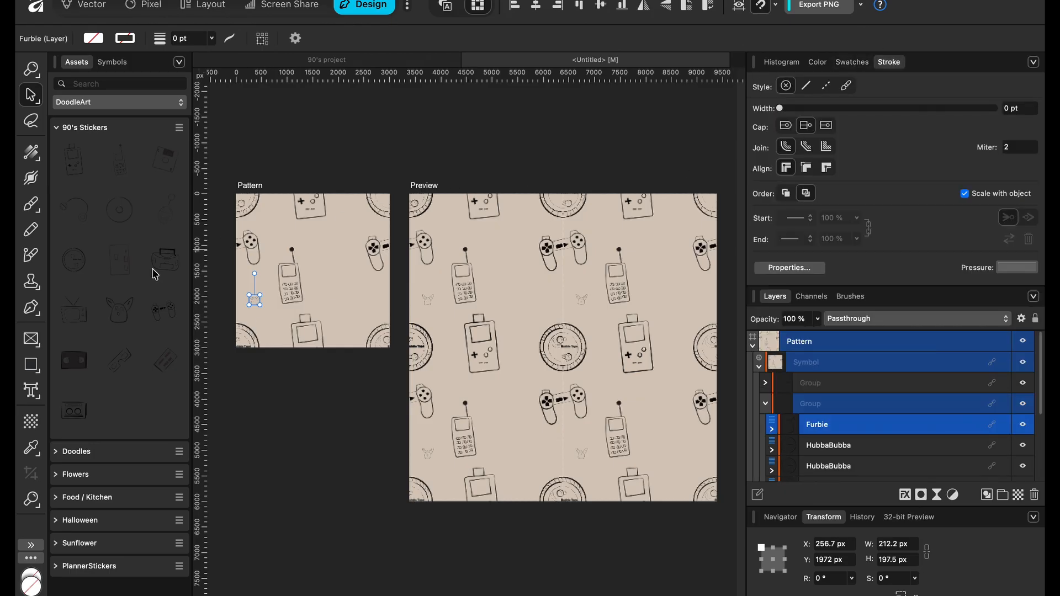
{"action": "left_click_drag", "start_coordinate": [261, 306], "coordinate": [276, 326]}
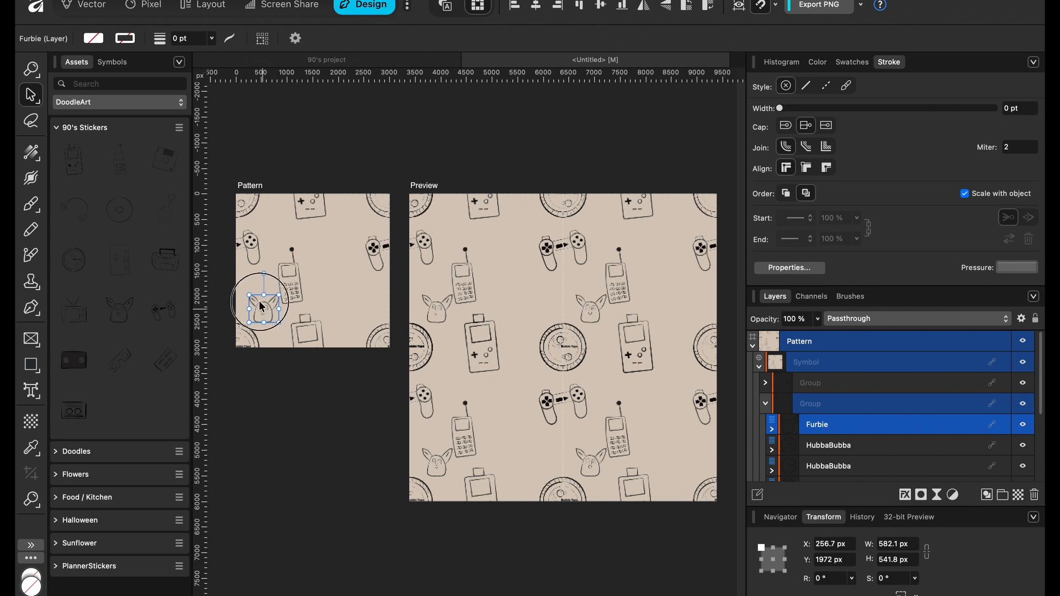
{"action": "left_click_drag", "start_coordinate": [259, 302], "coordinate": [236, 292]}
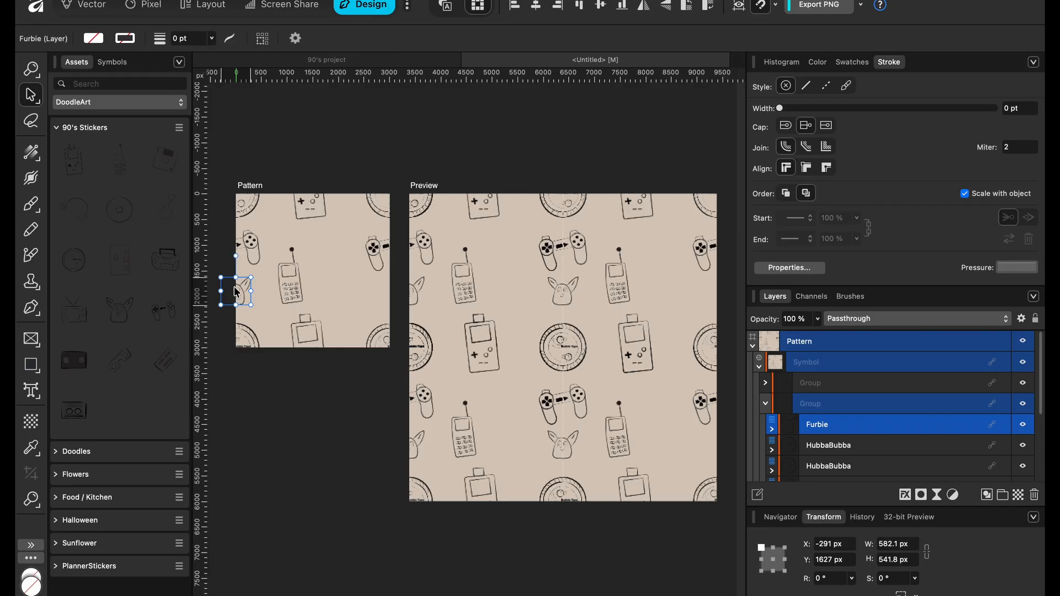
- Duplicate the Furbie onto the Pattern tile's right edge at the same height and group both copies
{"action": "key", "text": "super+j"}
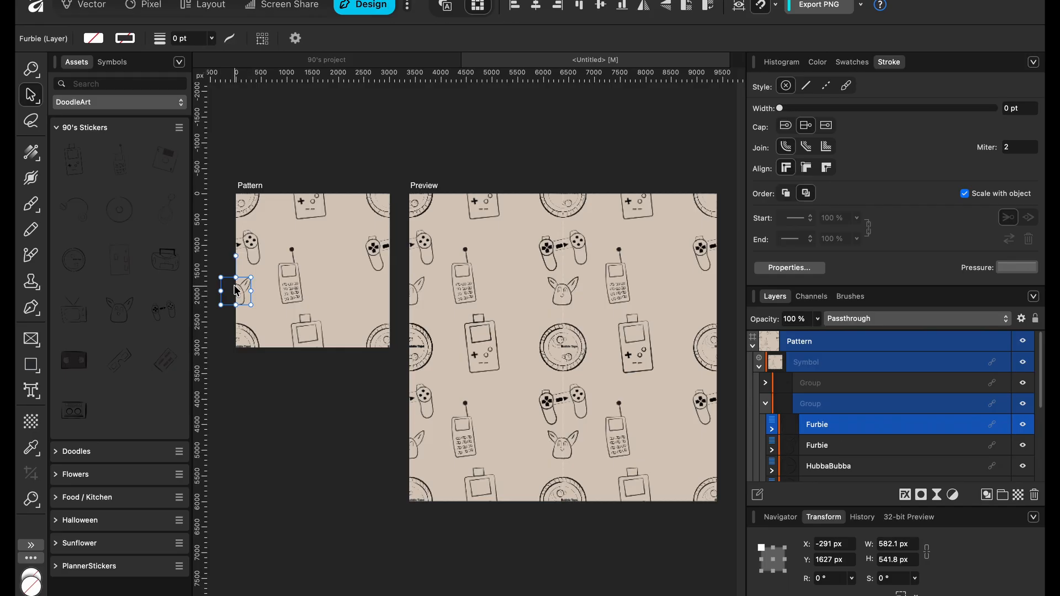
{"action": "left_click_drag", "start_coordinate": [233, 289], "coordinate": [391, 305]}
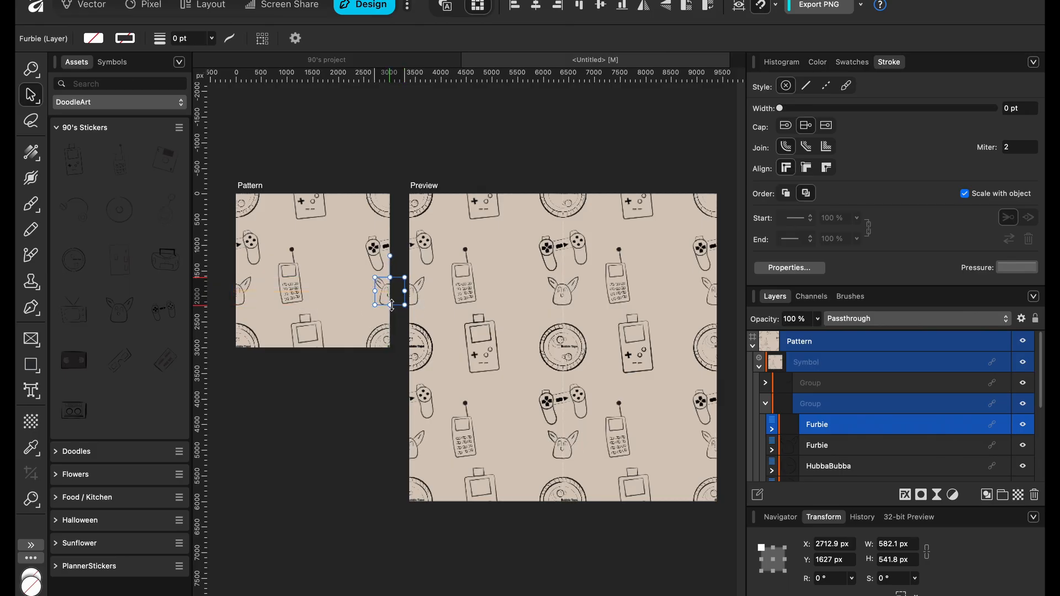
{"action": "left_click", "coordinate": [836, 445], "text": "shift"}
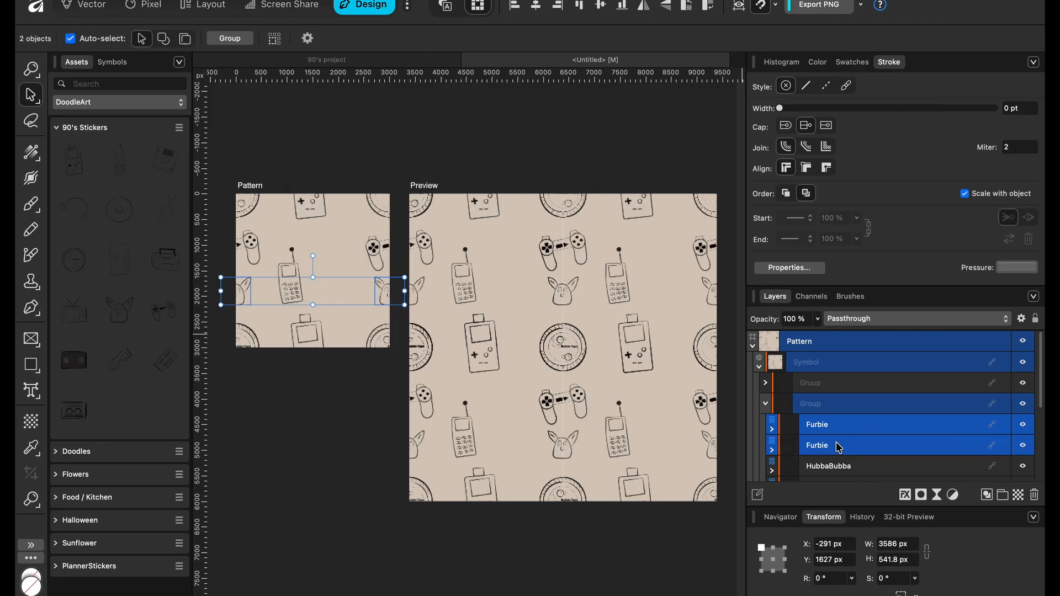
{"action": "key", "text": "super+g"}
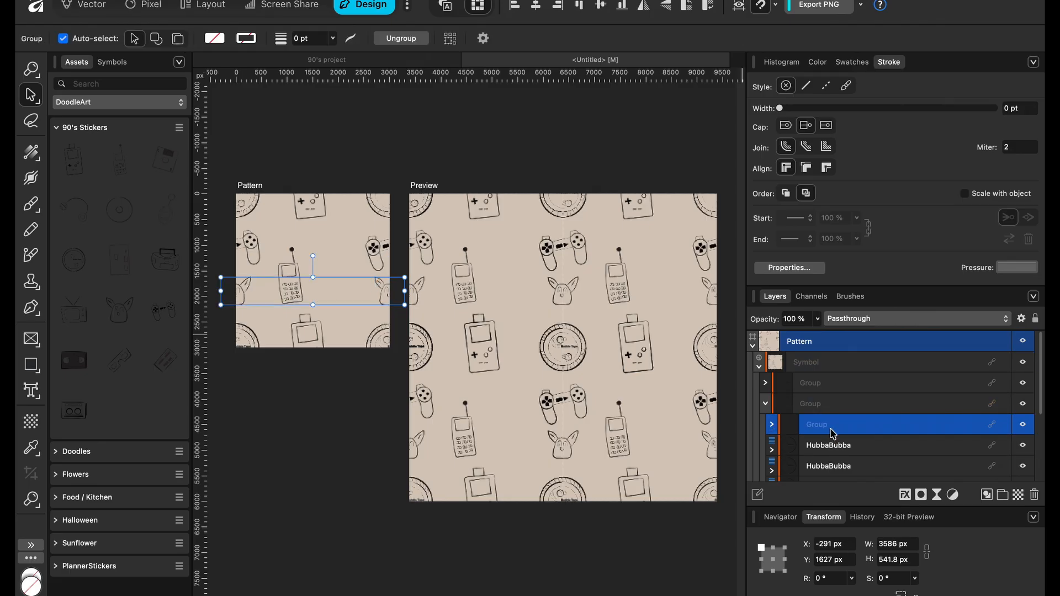
- Move the Furbie group out of the HubbaBubba group to sit directly above it in the Symbol, and collapse the HubbaBubba group
{"action": "left_click", "coordinate": [831, 428]}
{"action": "left_click_drag", "start_coordinate": [830, 428], "coordinate": [817, 401]}
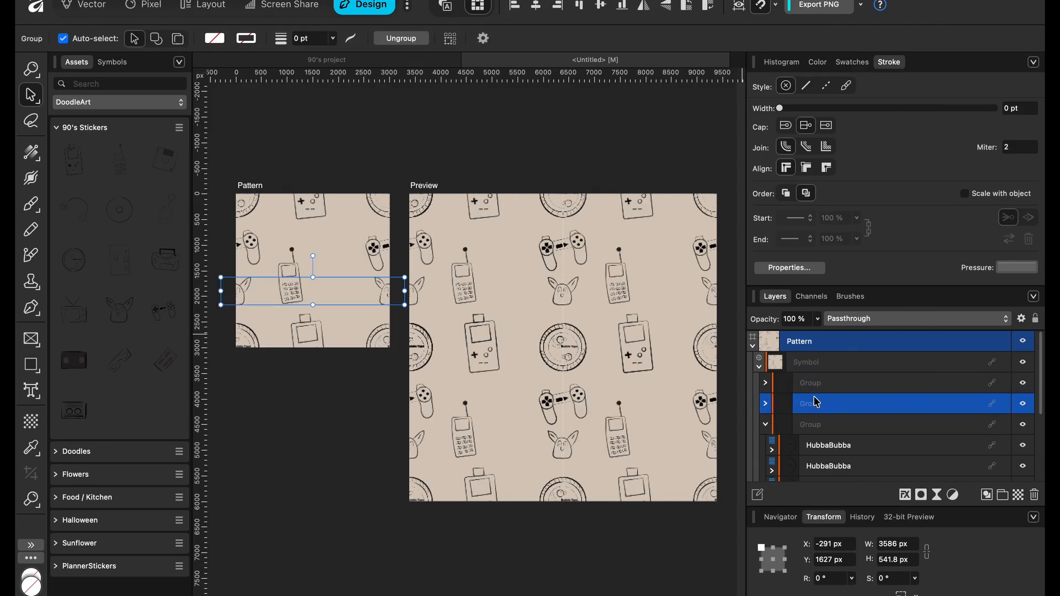
{"action": "left_click", "coordinate": [768, 425]}
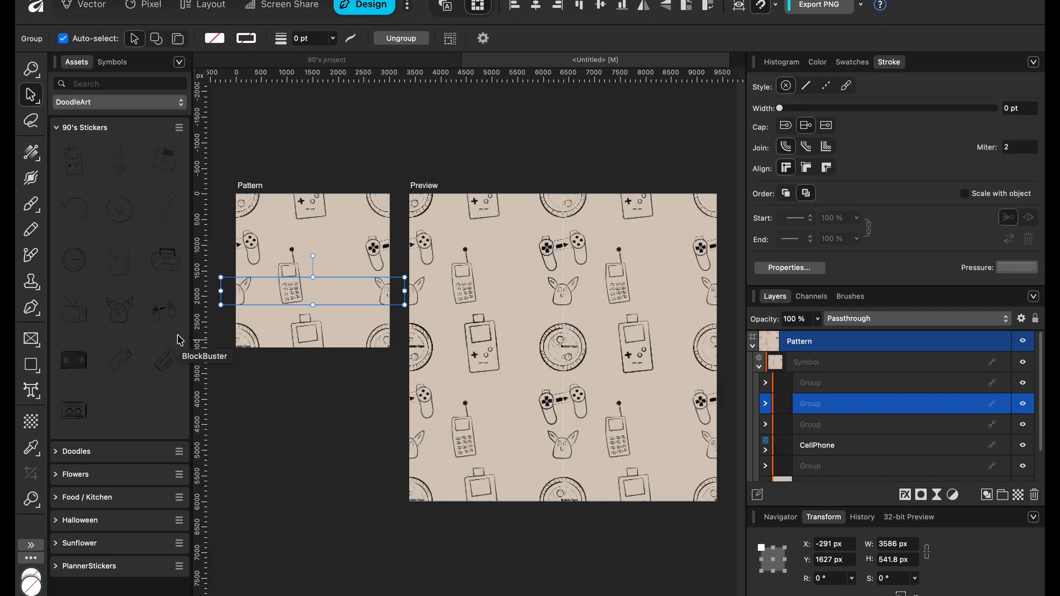
- Place the 3Dglasses sticker above the cell phone on the Pattern tile, enlarged to about 729 × 748 px
{"action": "left_click_drag", "start_coordinate": [128, 358], "coordinate": [323, 287]}
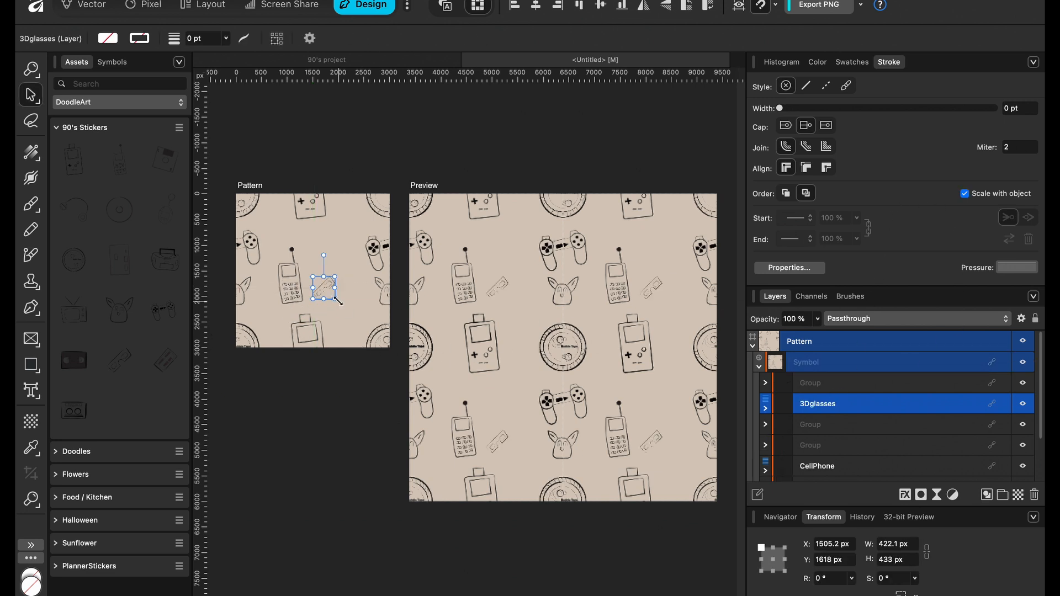
{"action": "left_click_drag", "start_coordinate": [336, 299], "coordinate": [282, 248]}
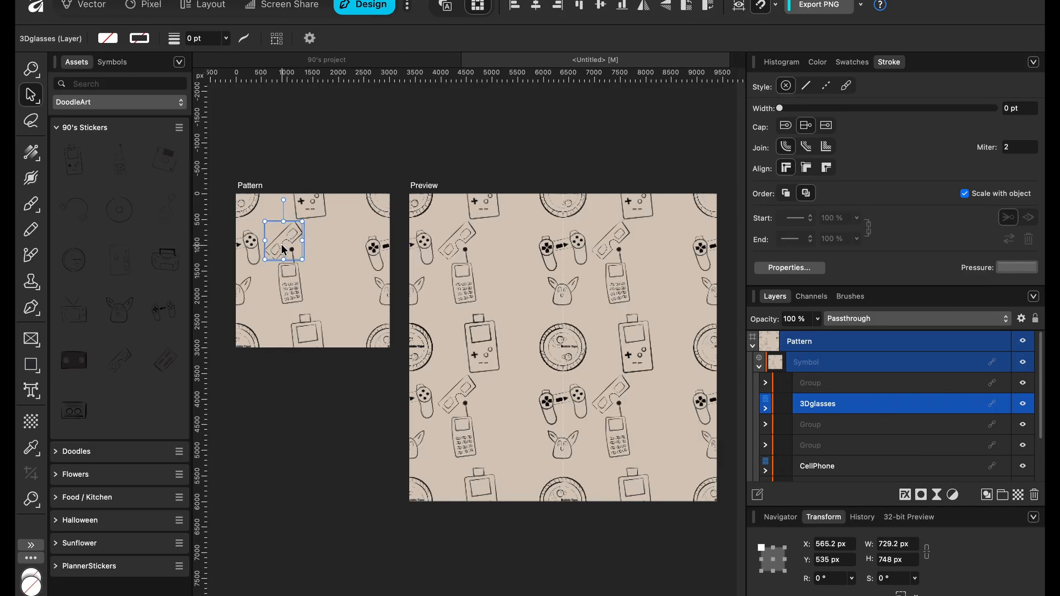
- Nudge the Game Boy group on the Pattern tile 50 px to the right, to X 1135.7 px
{"action": "left_click", "coordinate": [313, 210]}
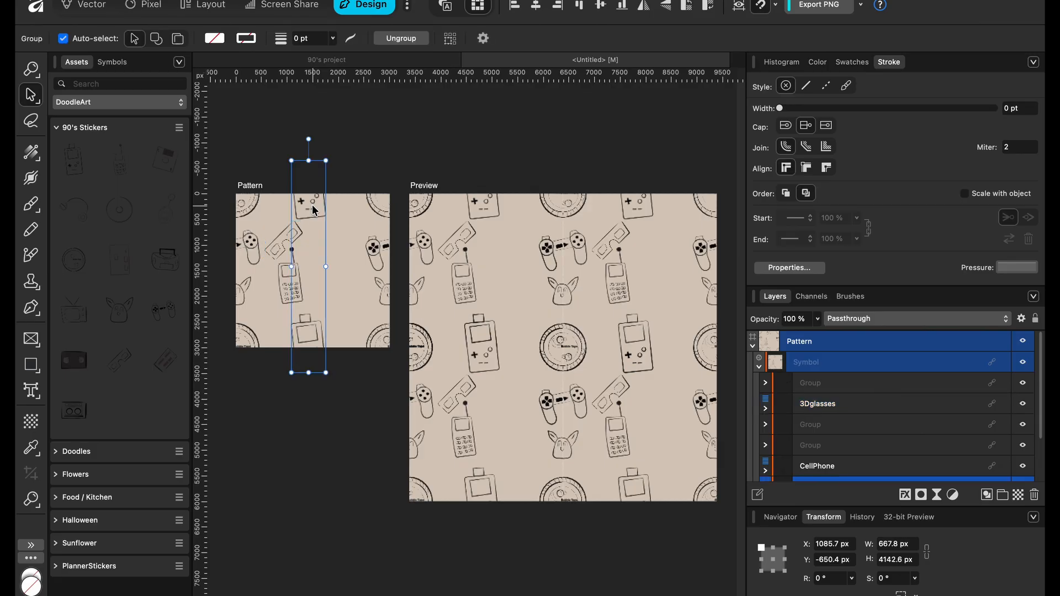
{"action": "key", "text": "shift+Right"}
{"action": "key", "text": "shift+Right"}
{"action": "key", "text": "shift+Right"}
{"action": "key", "text": "shift+Right"}
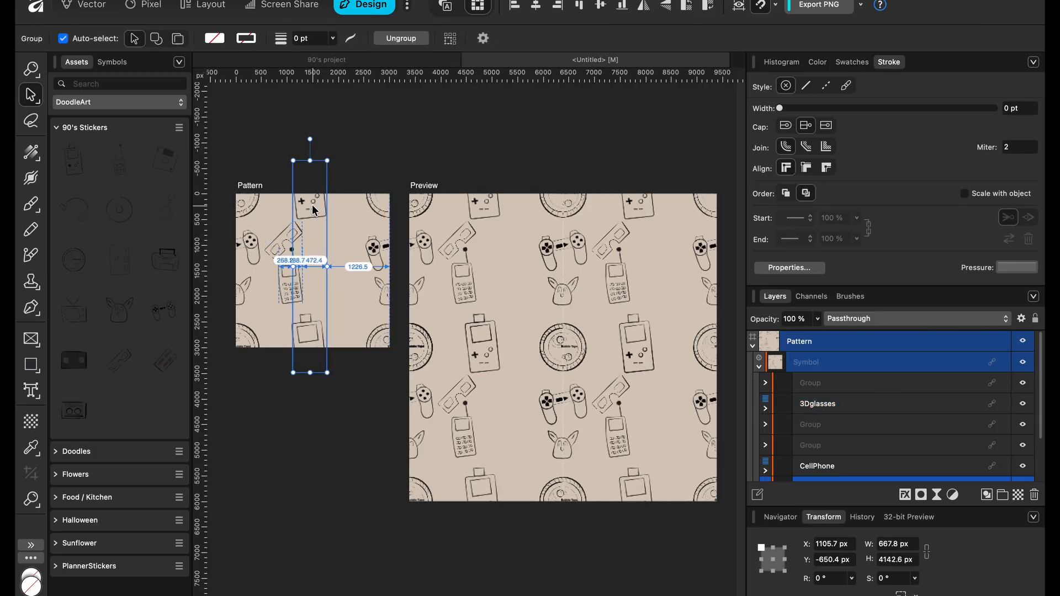
{"action": "key", "text": "shift+Right"}
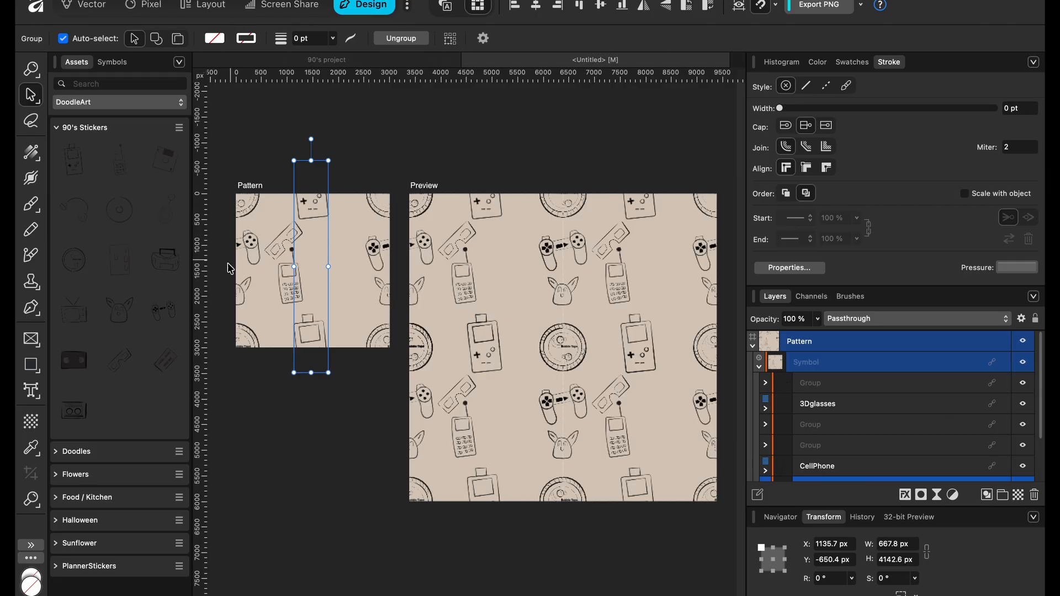
- Place the Tamagotchi sticker between the Game Boy and the right-hand Furbie, enlarged to about 696 × 1224 px
{"action": "left_click_drag", "start_coordinate": [159, 215], "coordinate": [325, 286]}
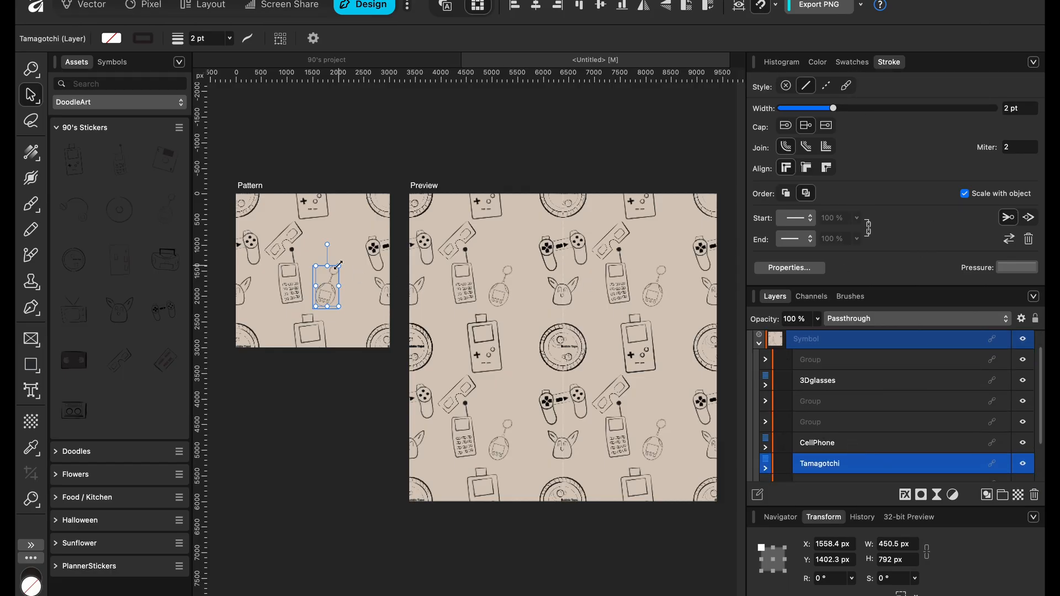
{"action": "left_click_drag", "start_coordinate": [339, 266], "coordinate": [360, 253]}
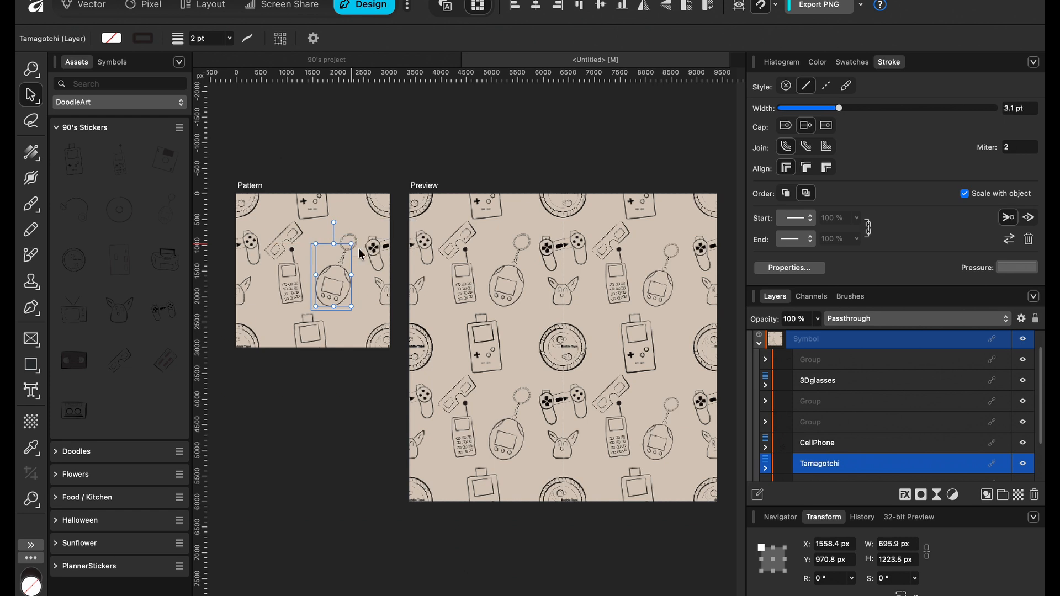
{"action": "left_click_drag", "start_coordinate": [328, 293], "coordinate": [344, 320]}
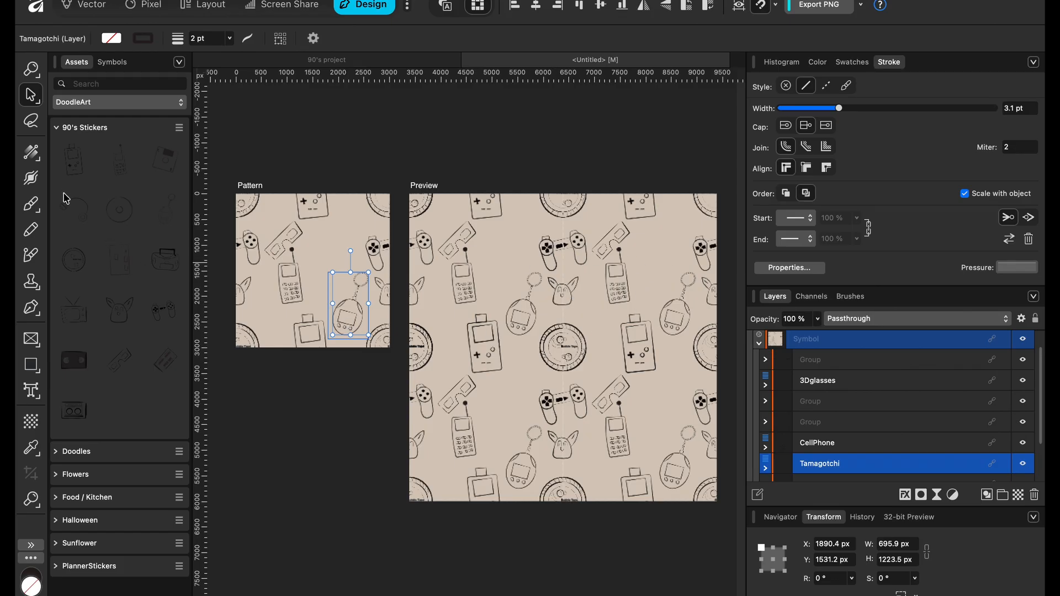
- Place the Skip-It sticker right of the cell phone, about 1111 × 942 px, flipped horizontally and rotated to about 40.9°
{"action": "left_click", "coordinate": [108, 210]}
{"action": "mouse_move", "coordinate": [109, 210]}
{"action": "left_mouse_down"}
{"action": "mouse_move", "coordinate": [326, 234]}
{"action": "mouse_move", "coordinate": [385, 280]}
{"action": "mouse_move", "coordinate": [371, 270]}
{"action": "left_mouse_up"}
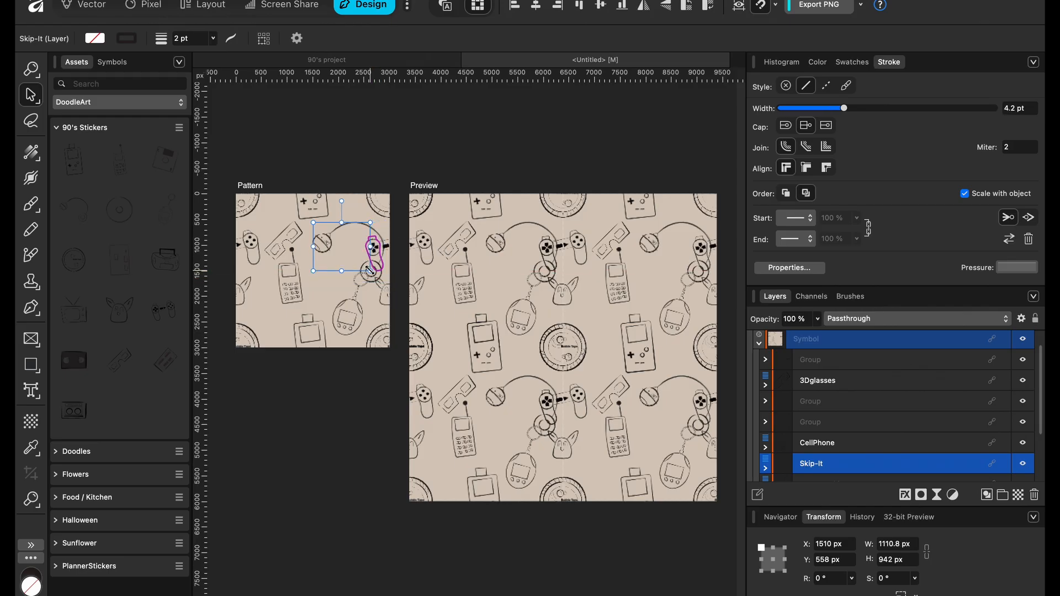
{"action": "left_click_drag", "start_coordinate": [339, 204], "coordinate": [316, 279]}
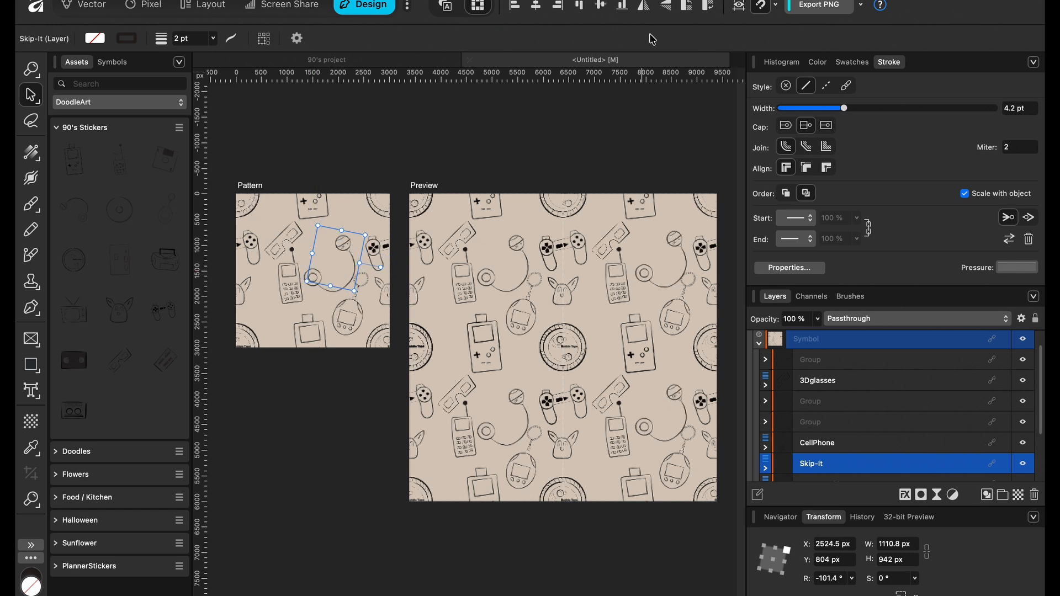
{"action": "left_click", "coordinate": [644, 6]}
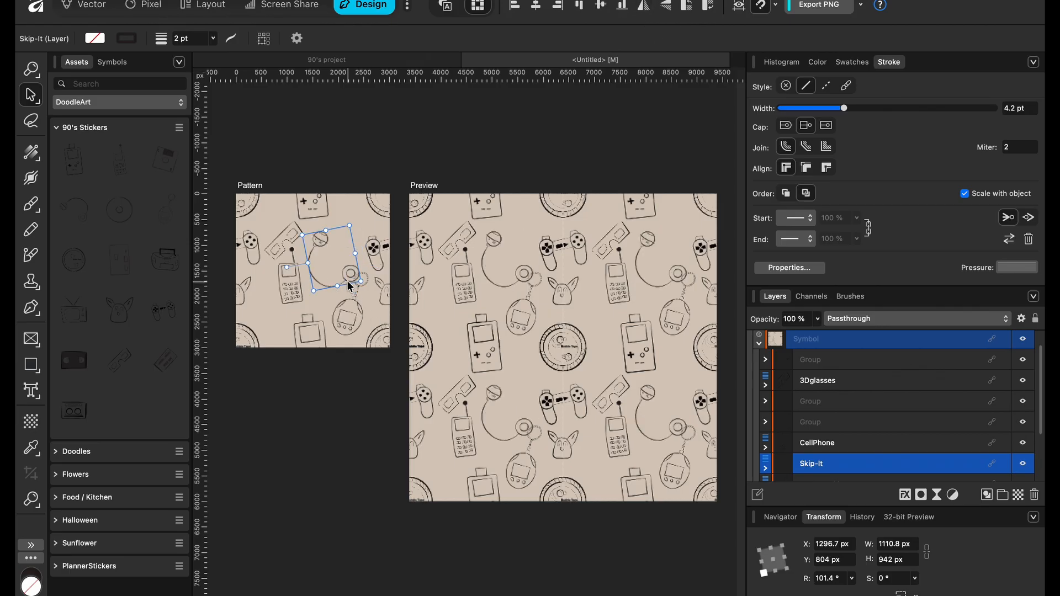
{"action": "left_click_drag", "start_coordinate": [287, 267], "coordinate": [314, 238]}
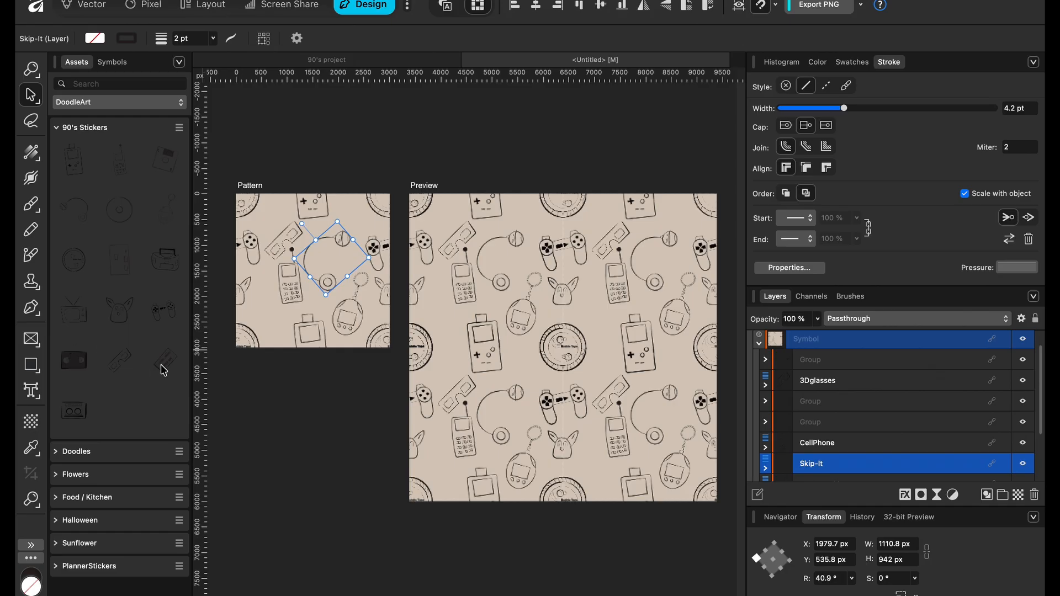
- Place the BlockBuster sticker below the cell phone in the tile's lower-left area, about 822 × 856 px and rotated to about -85.9°
{"action": "left_click_drag", "start_coordinate": [164, 369], "coordinate": [271, 313]}
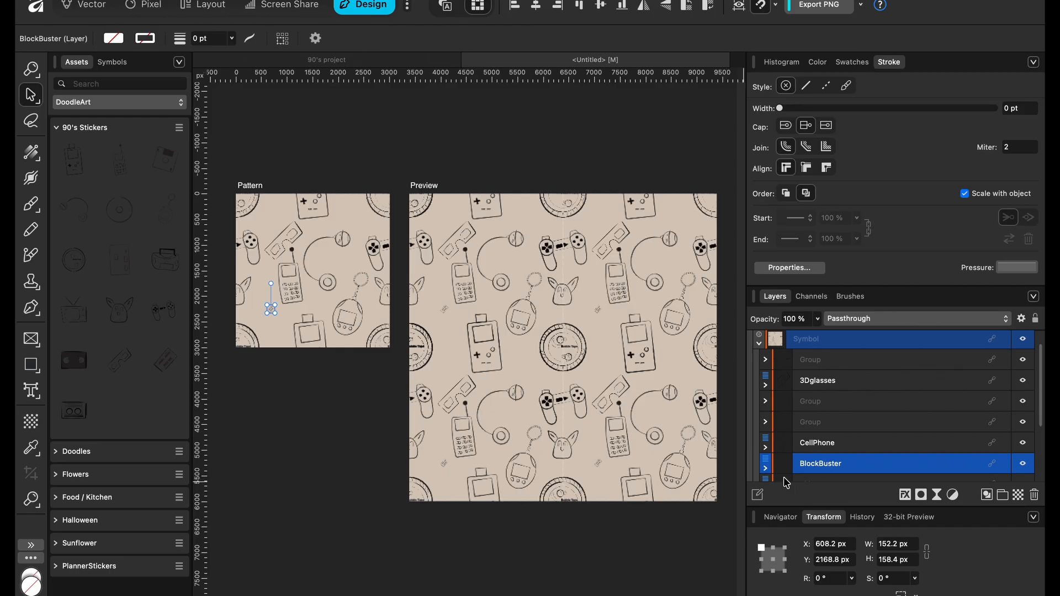
{"action": "mouse_move", "coordinate": [274, 313]}
{"action": "left_mouse_down"}
{"action": "mouse_move", "coordinate": [331, 354]}
{"action": "mouse_move", "coordinate": [257, 320]}
{"action": "mouse_move", "coordinate": [266, 315]}
{"action": "left_mouse_up"}
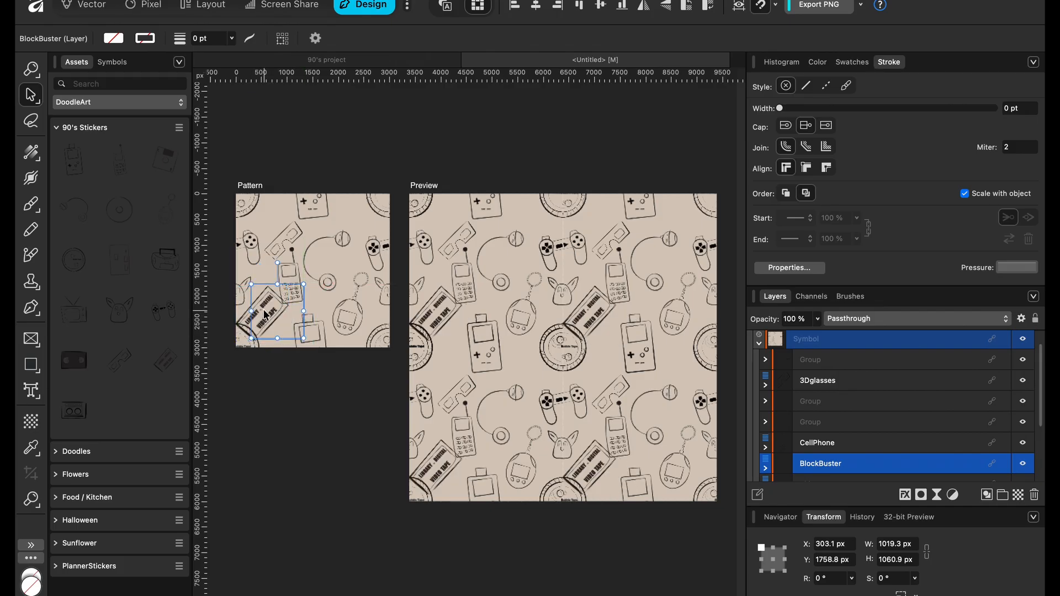
{"action": "left_click_drag", "start_coordinate": [303, 285], "coordinate": [312, 315]}
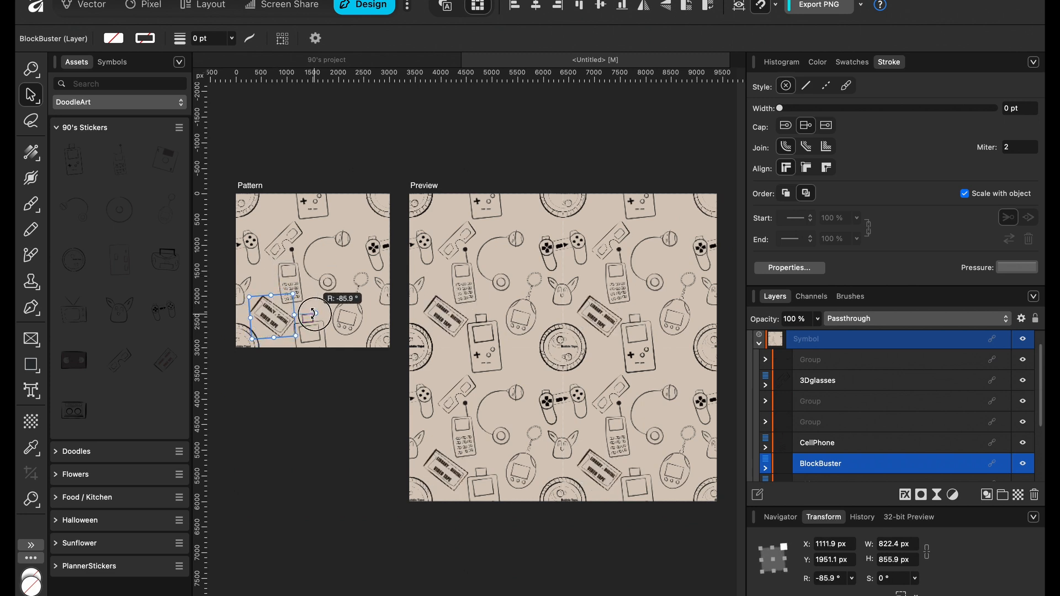
{"action": "left_click_drag", "start_coordinate": [276, 327], "coordinate": [272, 324]}
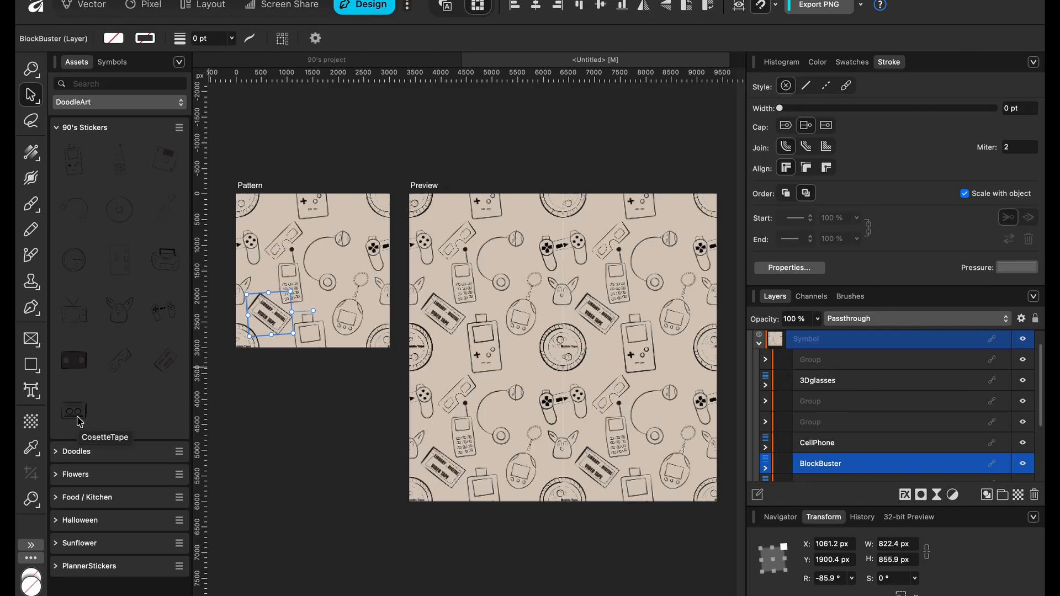
- Fill the gaps beside the upper Game Boy with the CosetteTape sticker, about 463 × 311 px, and the CD sticker, about 498 × 487 px
{"action": "left_click_drag", "start_coordinate": [80, 422], "coordinate": [271, 215]}
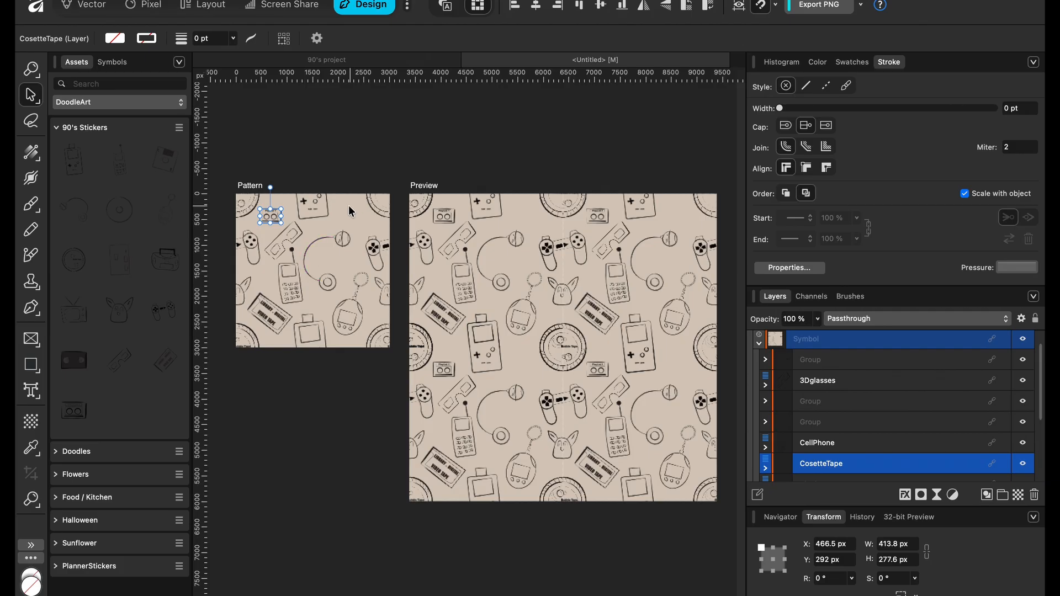
{"action": "left_click_drag", "start_coordinate": [281, 205], "coordinate": [286, 198]}
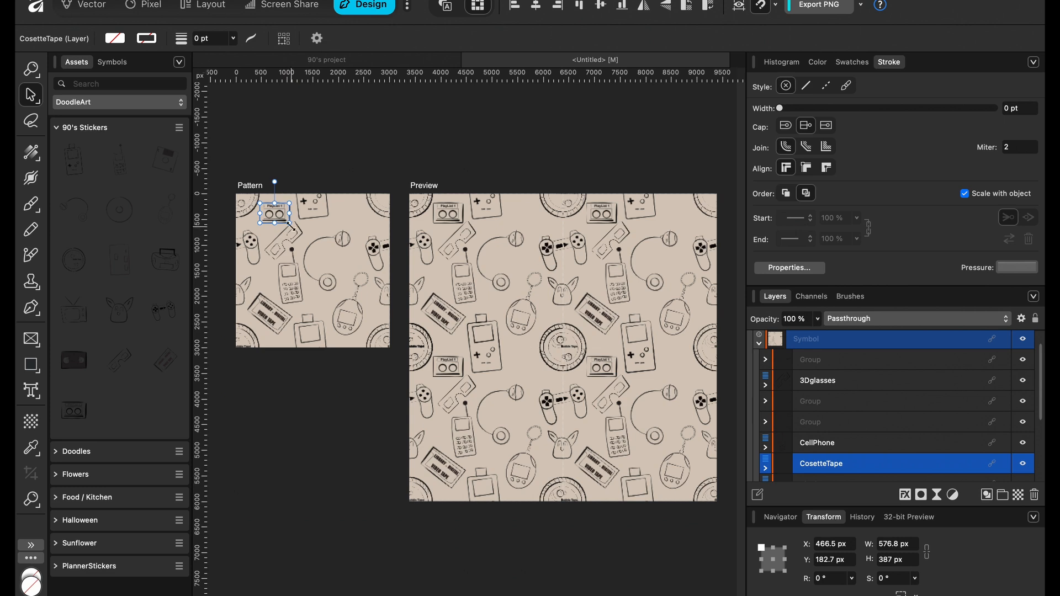
{"action": "left_click_drag", "start_coordinate": [289, 222], "coordinate": [285, 223]}
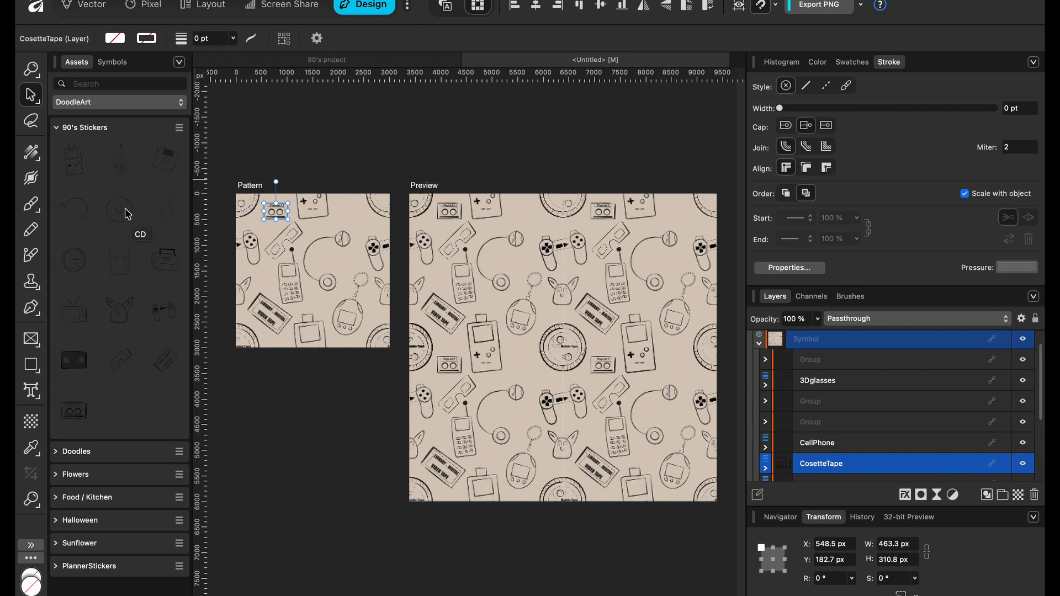
{"action": "mouse_move", "coordinate": [126, 214]}
{"action": "left_mouse_down"}
{"action": "mouse_move", "coordinate": [365, 210]}
{"action": "mouse_move", "coordinate": [337, 257]}
{"action": "mouse_move", "coordinate": [359, 278]}
{"action": "left_mouse_up"}
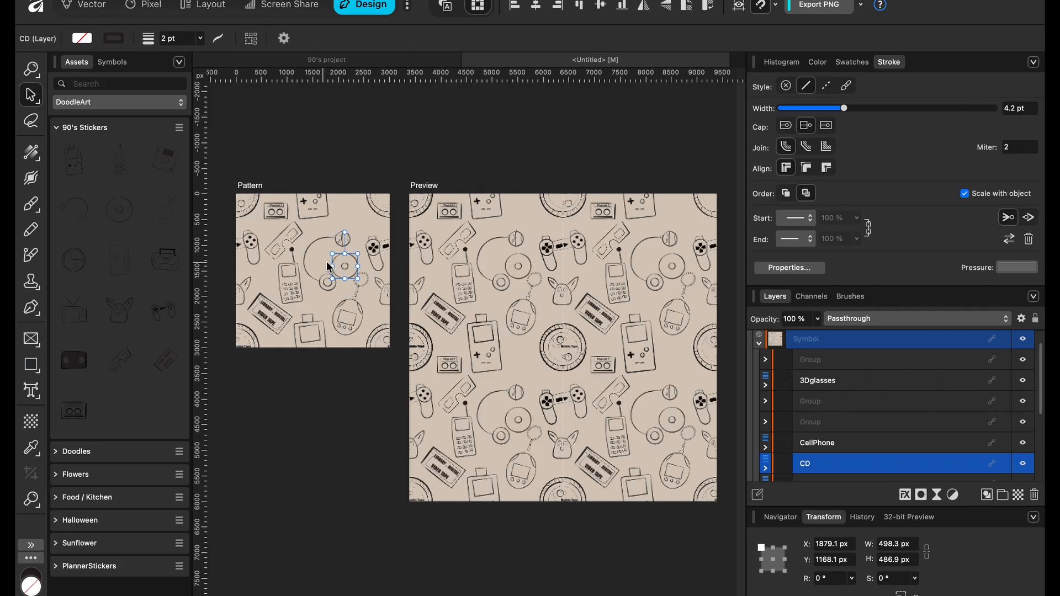
{"action": "left_click_drag", "start_coordinate": [346, 269], "coordinate": [347, 211]}
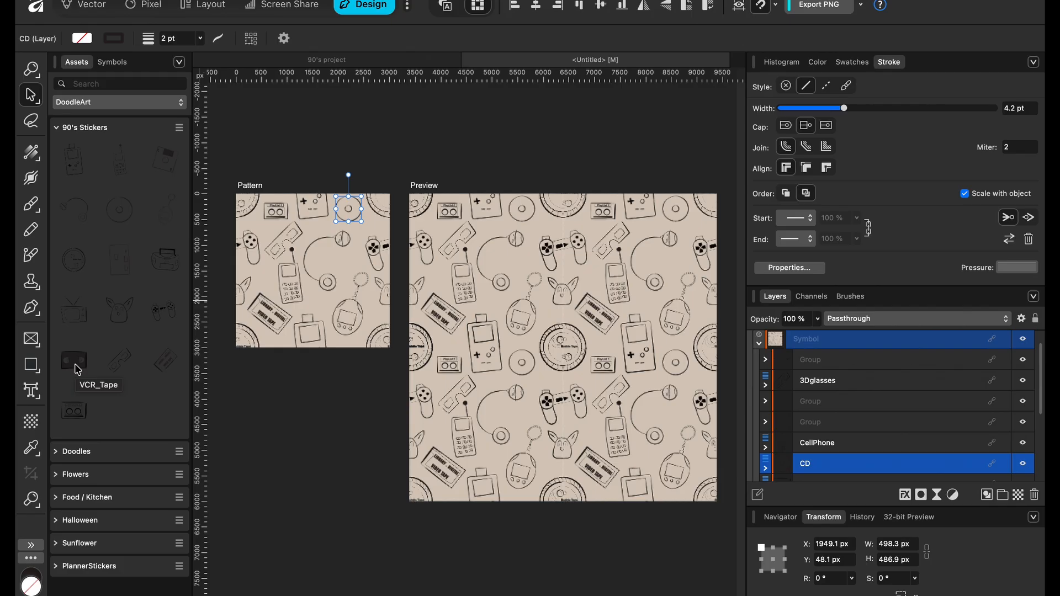
- Place the VCR_Tape sticker inside the Skip-It curve, about 560 × 379 px, and nudge it to X 1688.5 px, Y 1101.2 px
{"action": "left_click_drag", "start_coordinate": [77, 369], "coordinate": [341, 267]}
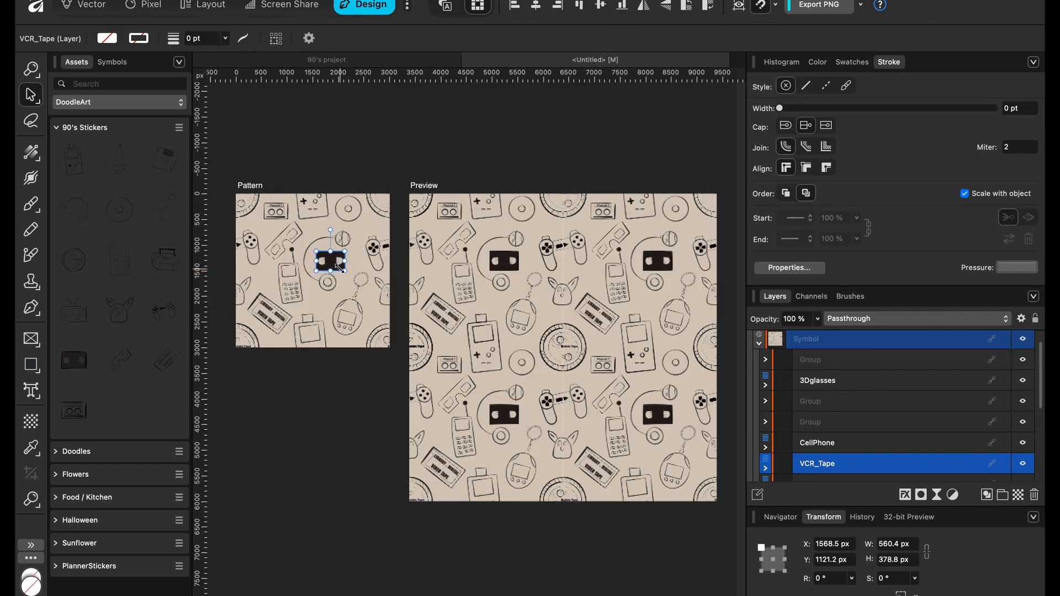
{"action": "key", "text": "super"}
{"action": "key", "text": "super"}
{"action": "key", "text": "shift+Right"}
{"action": "key", "text": "shift+Right"}
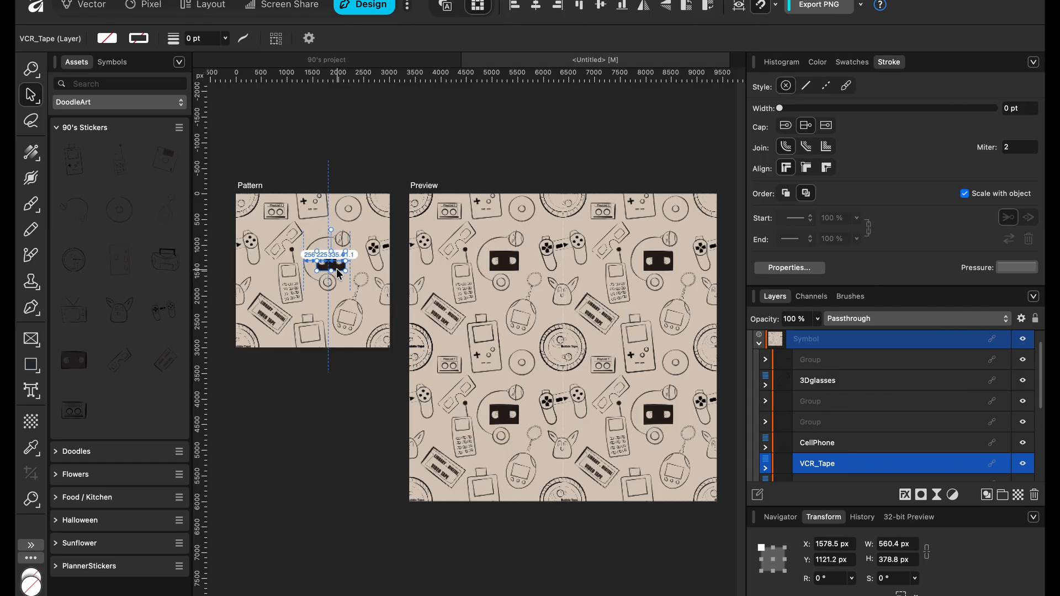
{"action": "key", "text": "shift+Right"}
{"action": "key", "text": "shift+Right"}
{"action": "key", "text": "shift+Right"}
{"action": "key", "text": "shift+Right"}
{"action": "key", "text": "shift+Right"}
{"action": "key", "text": "shift+Right"}
{"action": "key", "text": "shift+Right"}
{"action": "key", "text": "shift+Right"}
{"action": "key", "text": "shift+Right"}
{"action": "key", "text": "shift+Right"}
{"action": "key", "text": "shift+Right"}
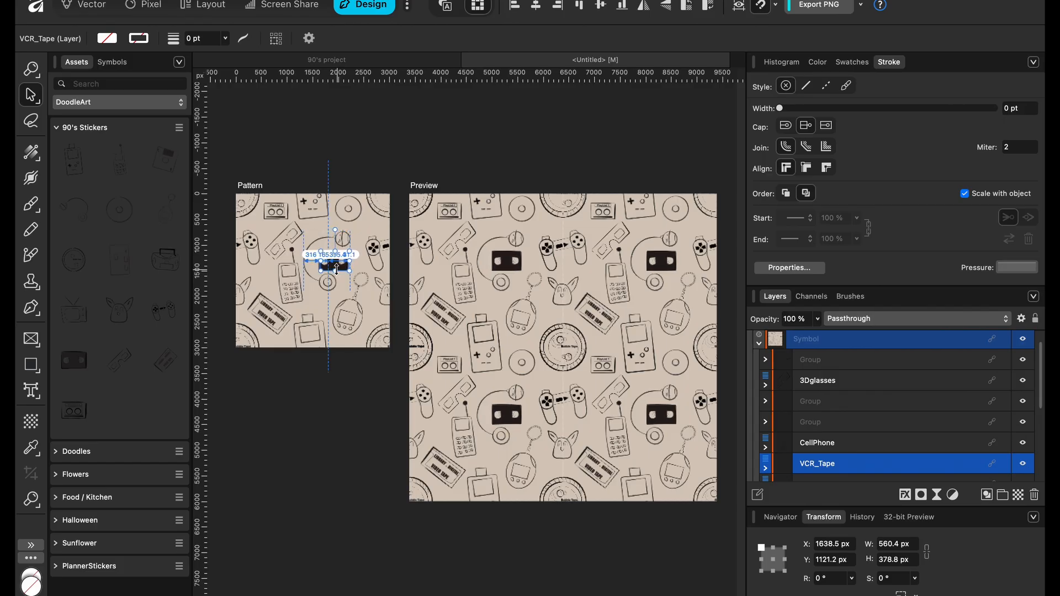
{"action": "key", "text": "shift+Left"}
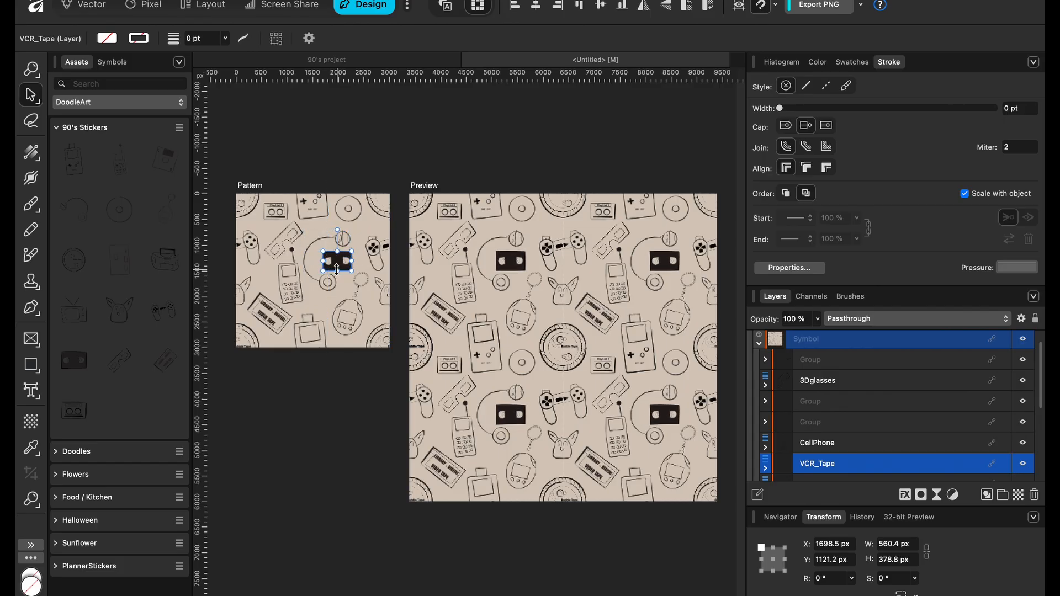
{"action": "key", "text": "shift+Up"}
{"action": "key", "text": "shift+Up"}
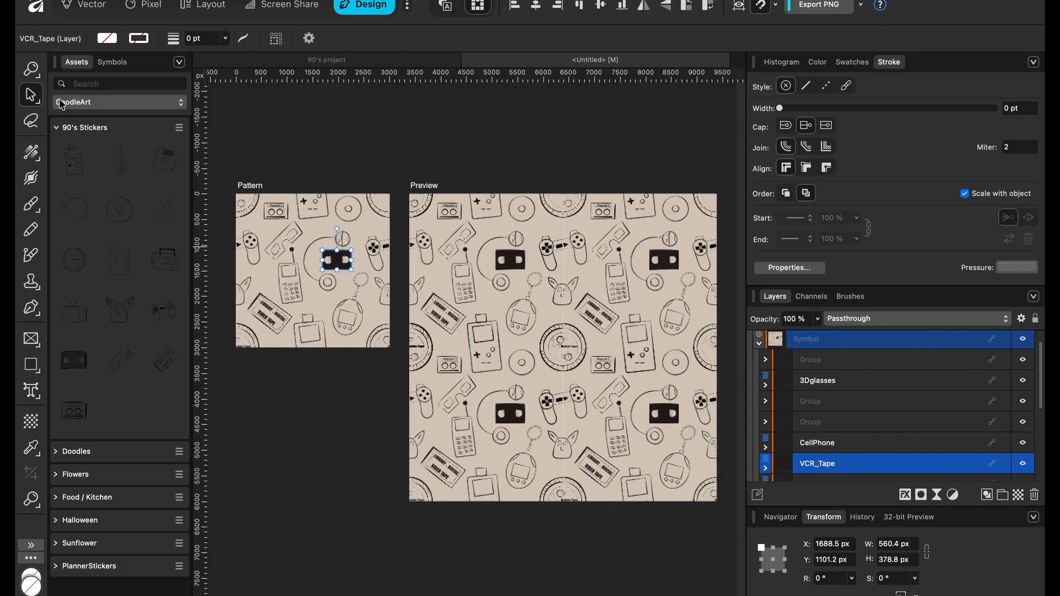
- Switch from the 90's Stickers to the Doodles assets and place the black squiggle left of the cell phone, about 326 × 278 px
{"action": "left_click", "coordinate": [57, 128]}
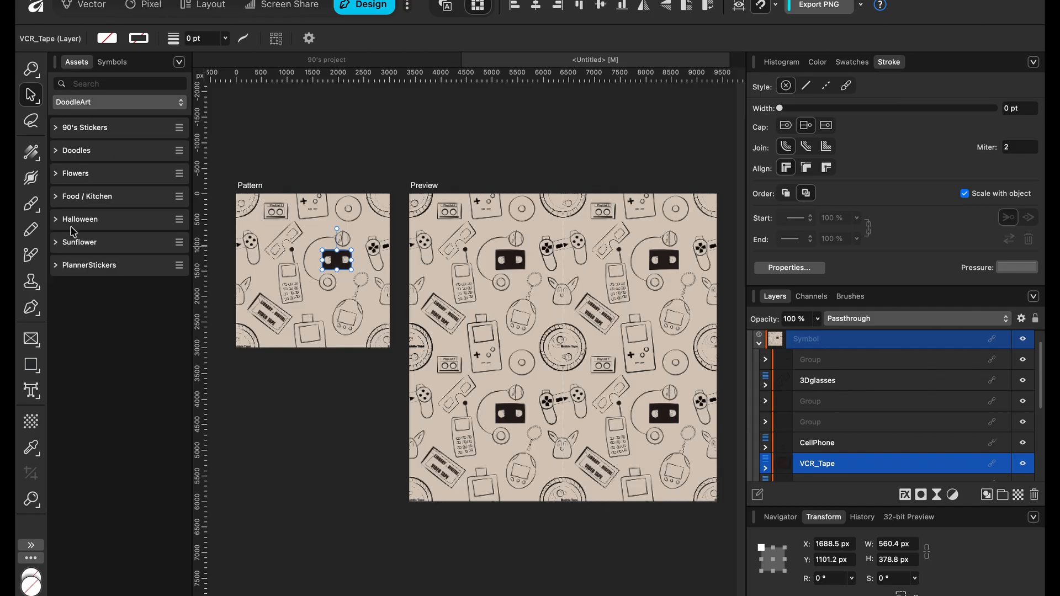
{"action": "left_click", "coordinate": [58, 151]}
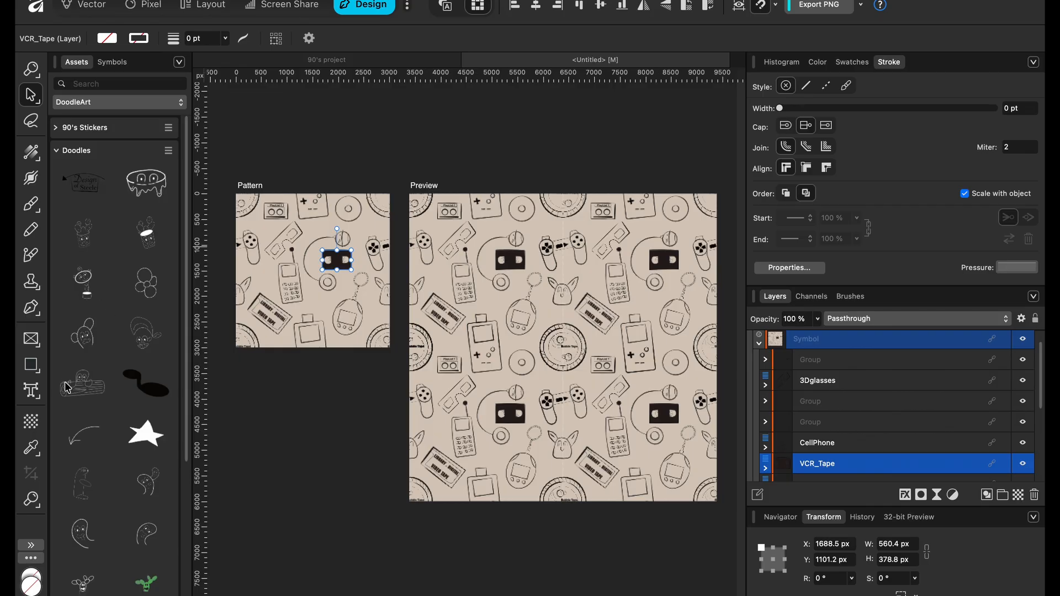
{"action": "left_click_drag", "start_coordinate": [160, 393], "coordinate": [273, 283]}
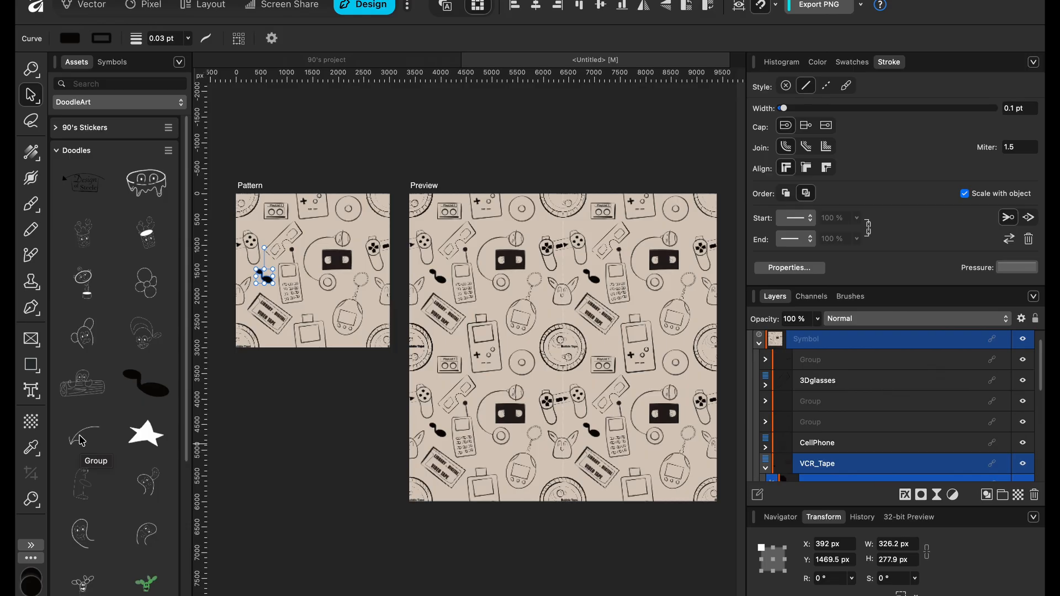
- Place the curved stroke doodle above the lower Game Boy, rotated to about -50.5°, and fill it with CMYK 100, 100, 100, 100
{"action": "left_click_drag", "start_coordinate": [81, 440], "coordinate": [324, 307]}
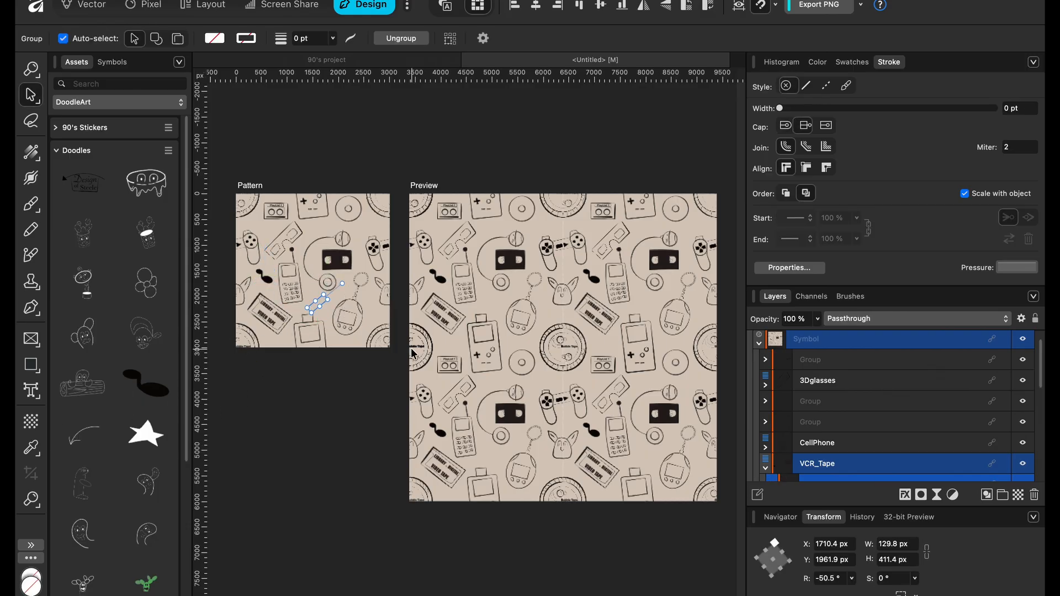
{"action": "left_click", "coordinate": [817, 62]}
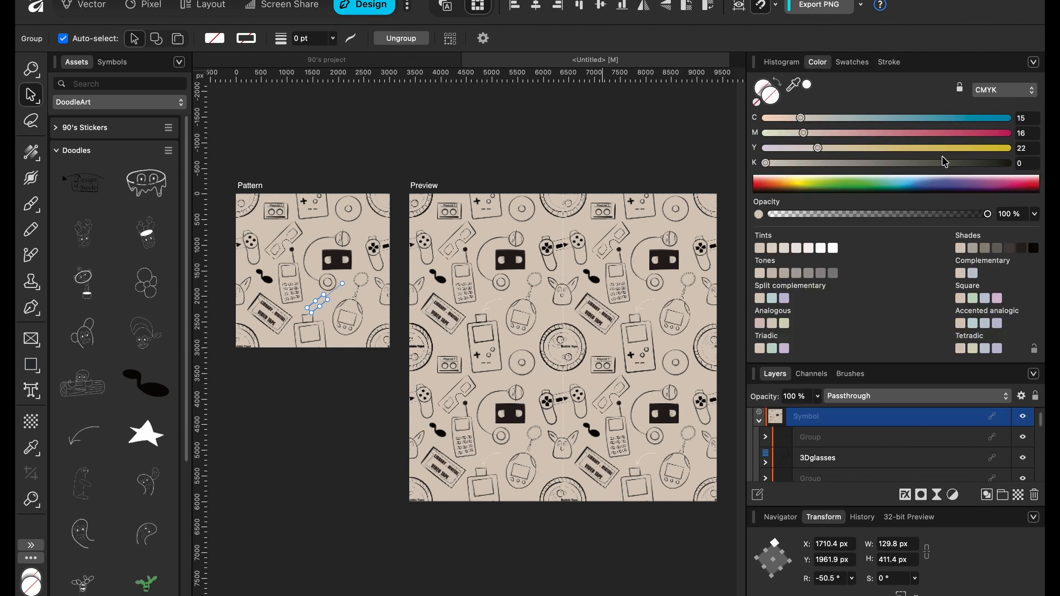
{"action": "left_click_drag", "start_coordinate": [979, 163], "coordinate": [1014, 113]}
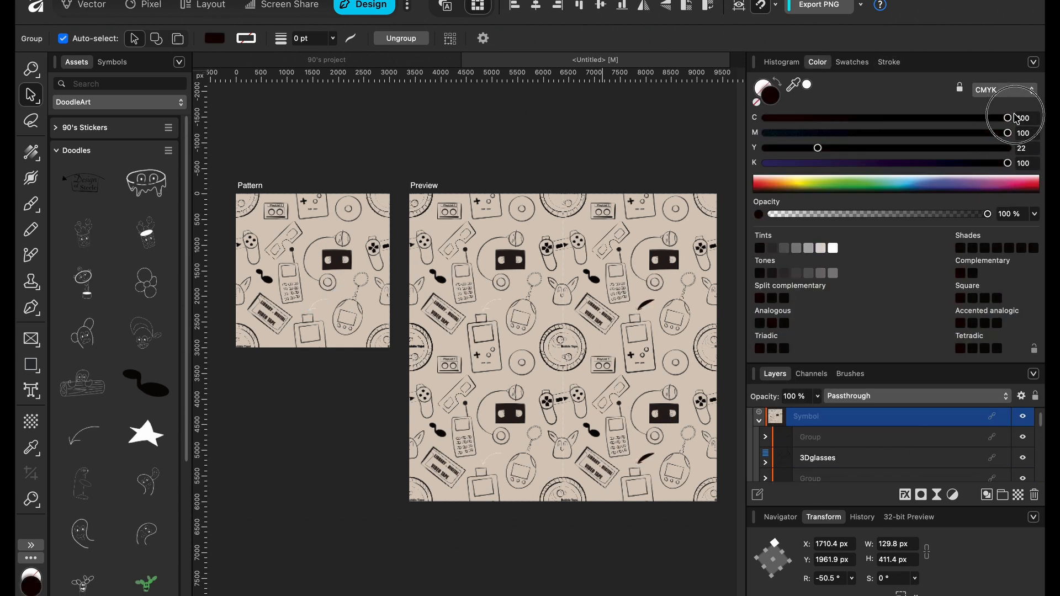
{"action": "left_click", "coordinate": [1008, 148]}
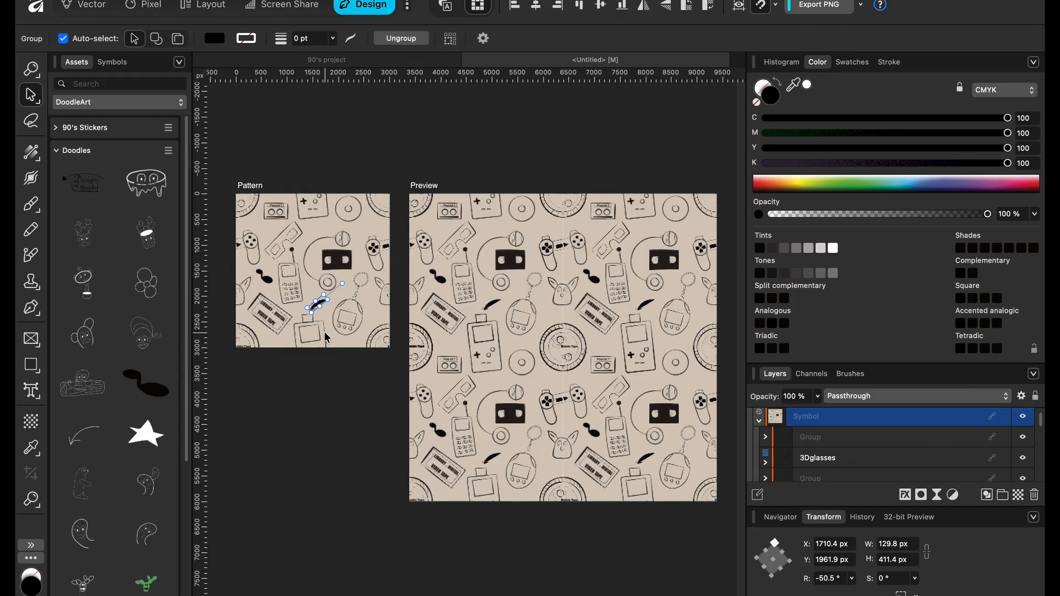
- Swap the fill and stroke of the curved arrow doodle and enlarge it to about 151 × 478 px
{"action": "key", "text": "shift+x"}
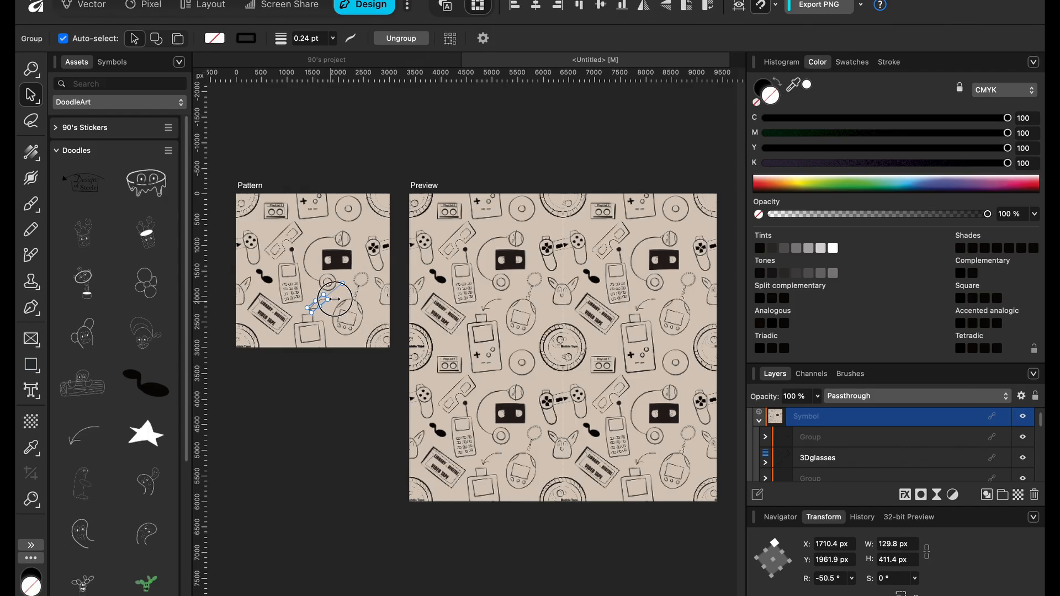
{"action": "left_click_drag", "start_coordinate": [335, 299], "coordinate": [335, 298]}
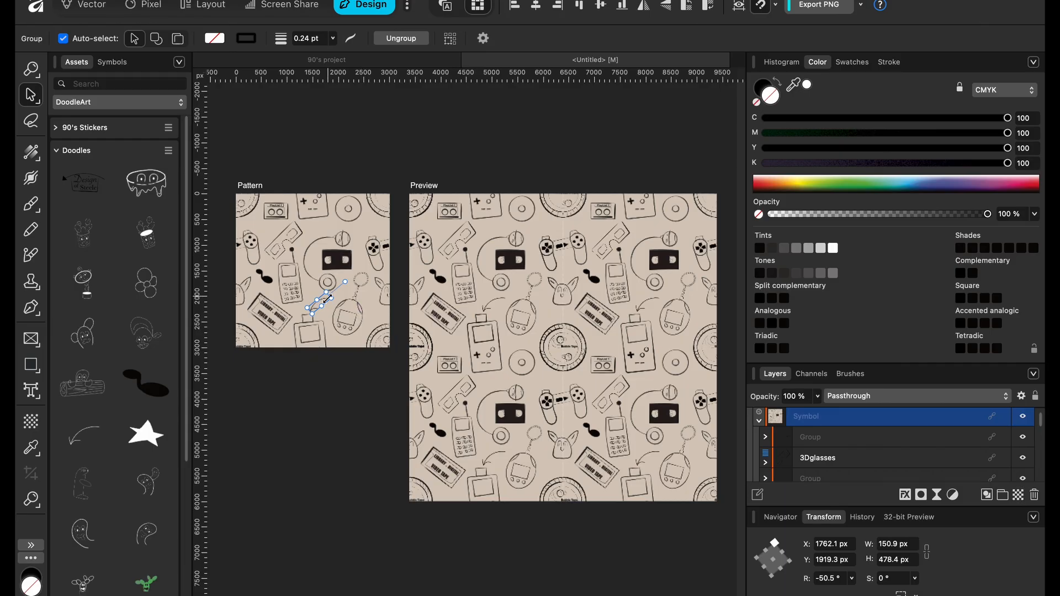
- Copy the black squiggle to the Pattern's lower edge beside the Game Boy, at about X 1858 px, Y 2722.1 px
{"action": "left_click", "coordinate": [269, 280]}
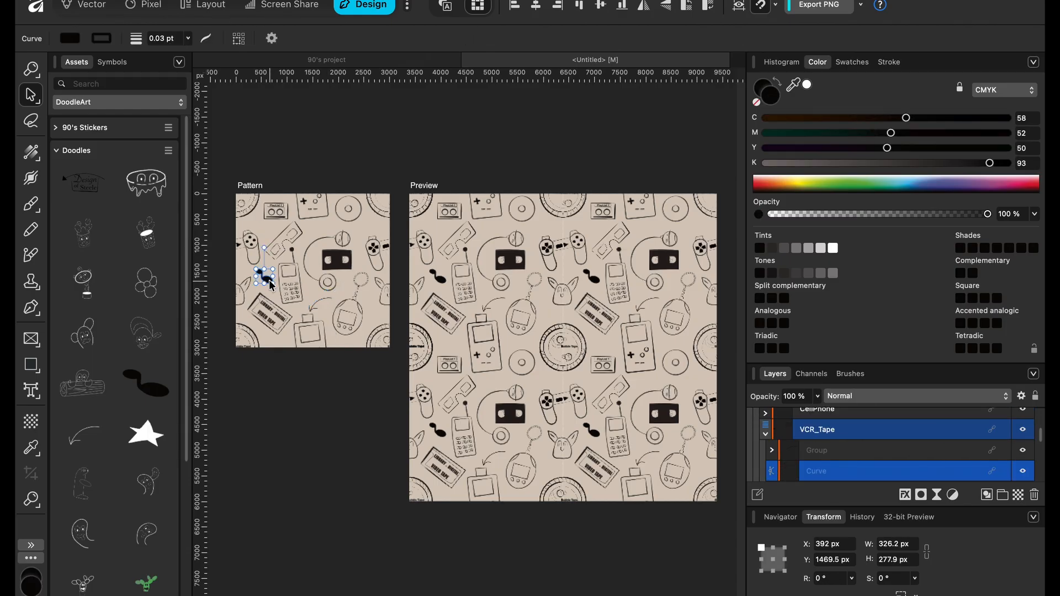
{"action": "left_click_drag", "start_coordinate": [270, 283], "coordinate": [343, 353]}
- Copy the curved arrow to the Pattern's lower edge at X 957.7 px, Y 2726.9 px, and duplicate it across the upper edge at Y -366.9 px
{"action": "left_click", "coordinate": [320, 301]}
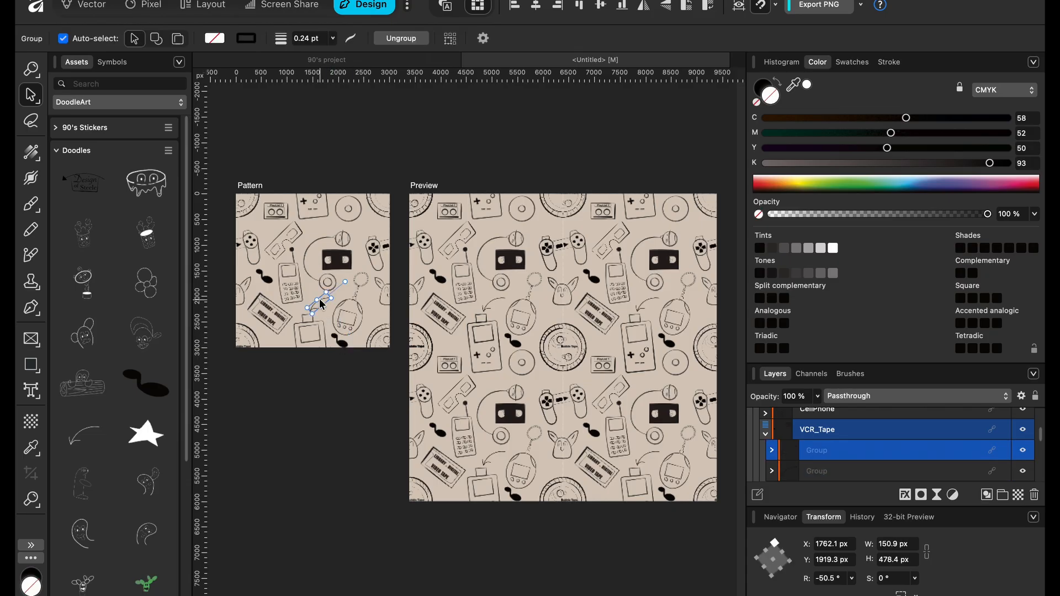
{"action": "left_click_drag", "start_coordinate": [319, 298], "coordinate": [276, 349]}
{"action": "key", "text": "shift+Up"}
{"action": "key", "text": "shift+Up"}
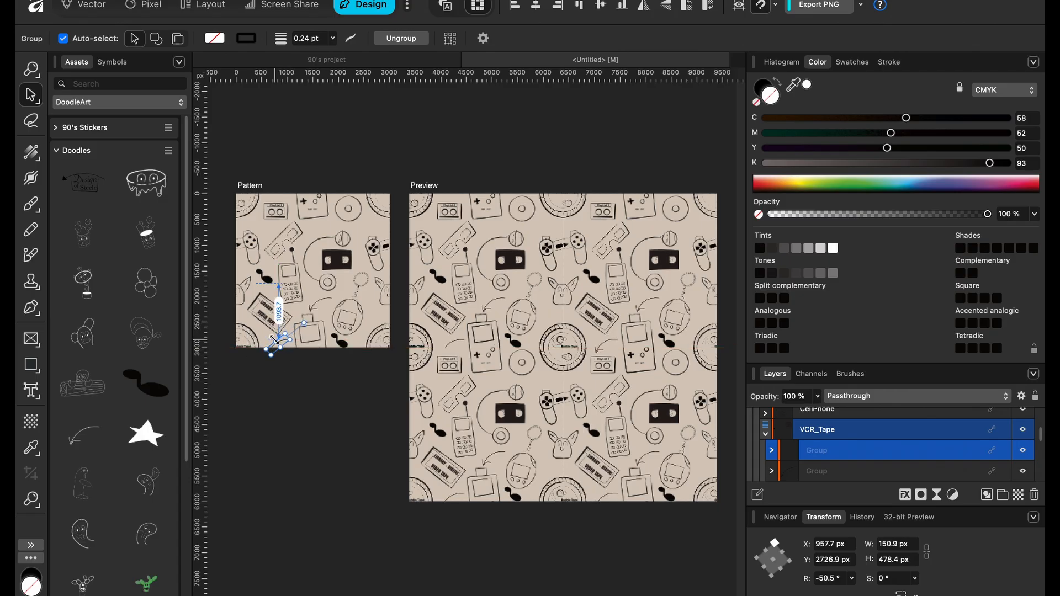
{"action": "key", "text": "super+z"}
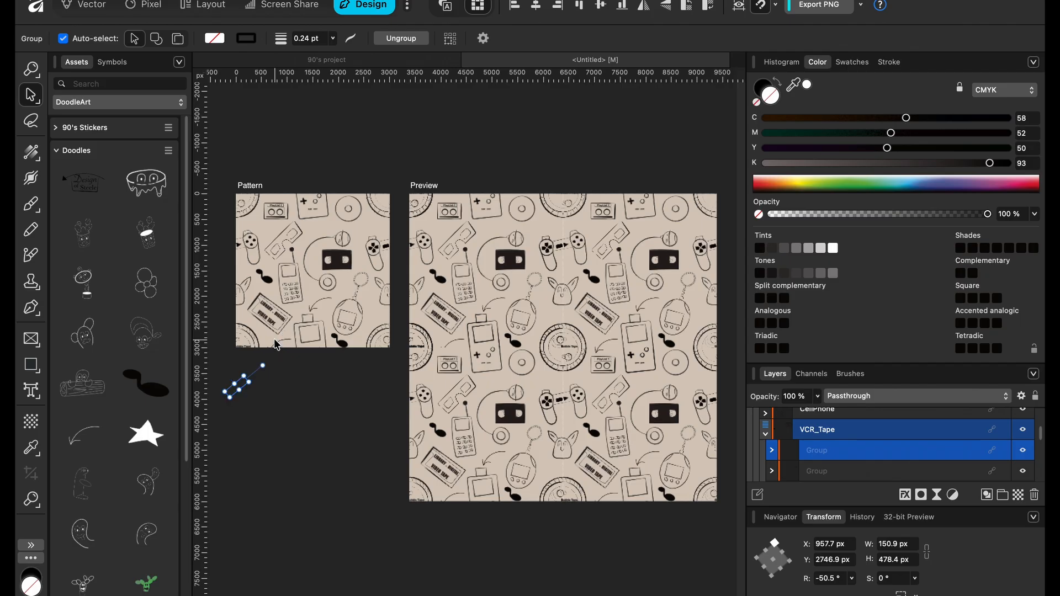
{"action": "key", "text": "super+shift+z"}
{"action": "left_click_drag", "start_coordinate": [274, 338], "coordinate": [279, 191]}
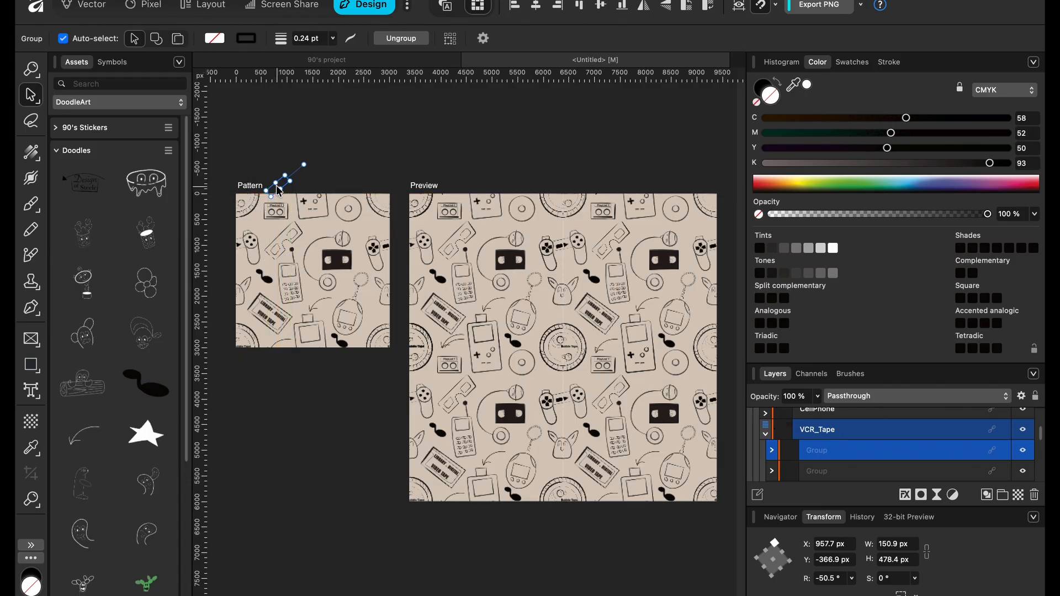
- Nudge the arrow copy on the Pattern's upper edge down to Y -276.9 px so it lines up with the lower-edge copy
{"action": "scroll", "coordinate": [276, 187], "scroll_direction": "up", "scroll_amount": 1}
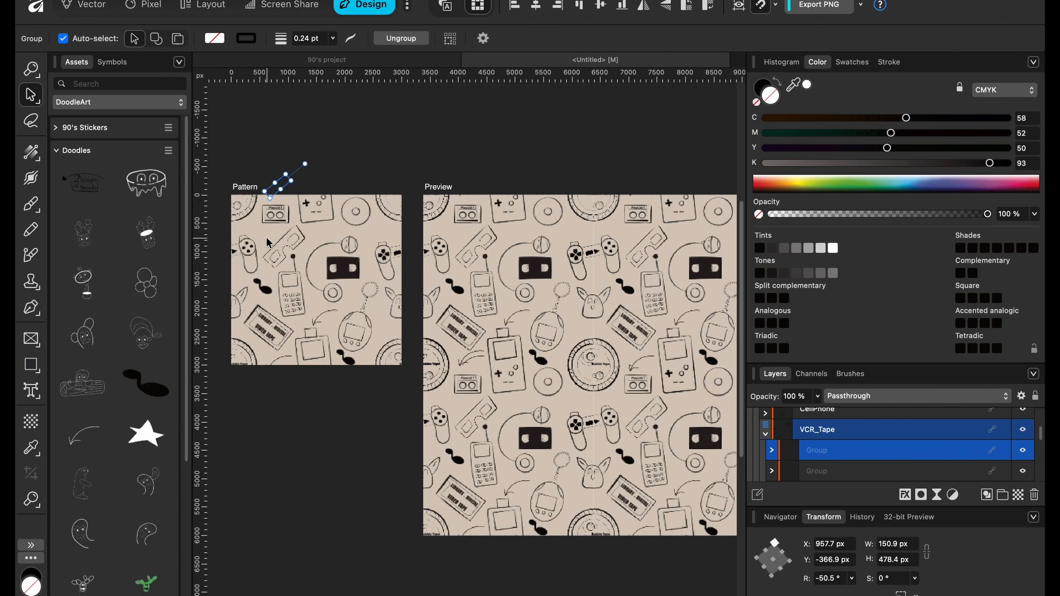
{"action": "scroll", "coordinate": [603, 378], "scroll_direction": "up", "scroll_amount": 5}
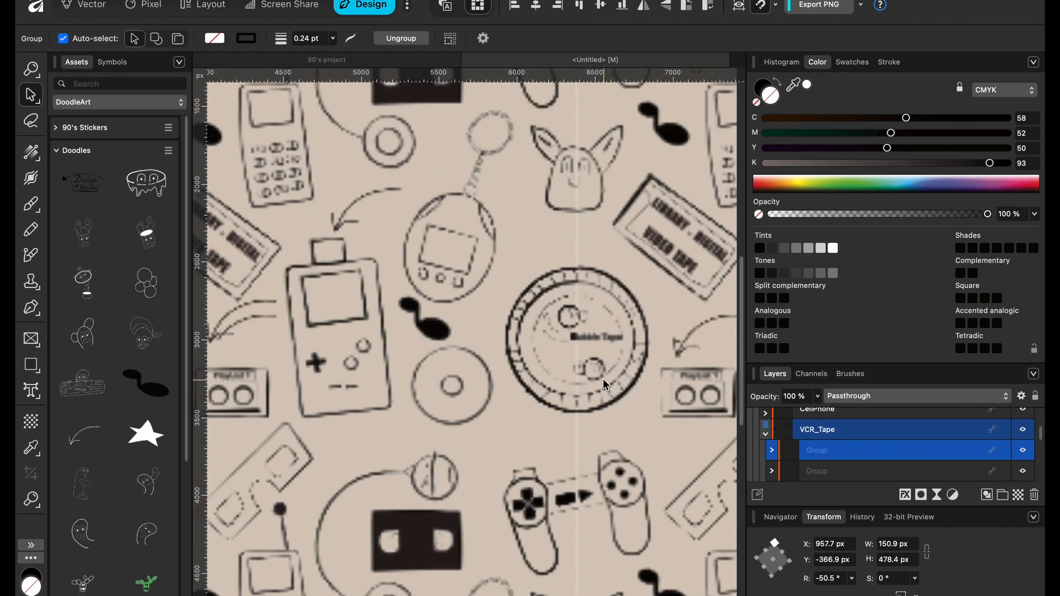
{"action": "scroll", "coordinate": [602, 379], "scroll_direction": "right", "scroll_amount": 5}
{"action": "scroll", "coordinate": [600, 354], "scroll_direction": "up", "scroll_amount": 2}
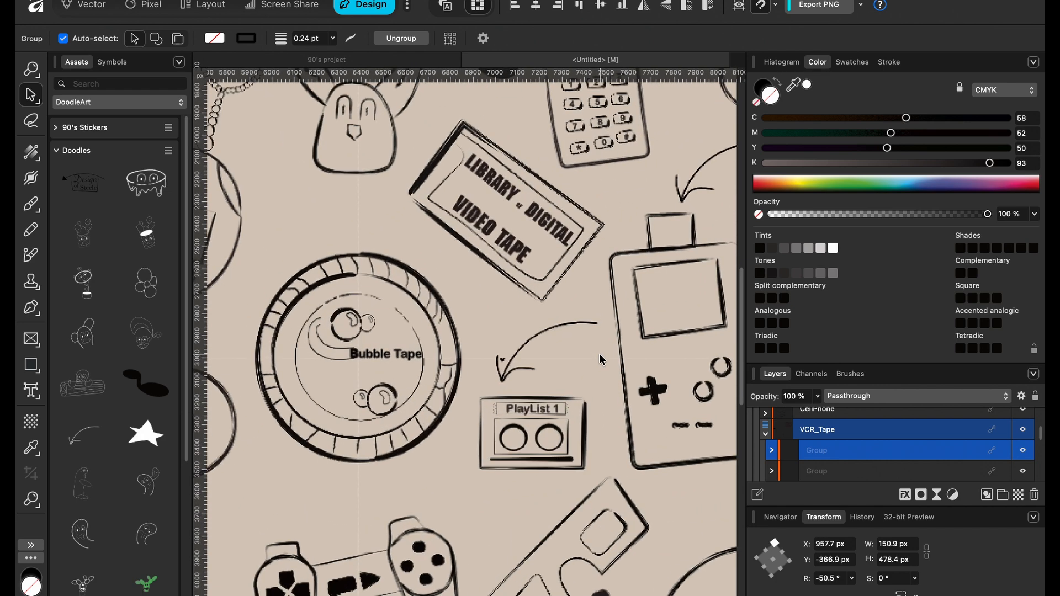
{"action": "key", "text": "shift+Down"}
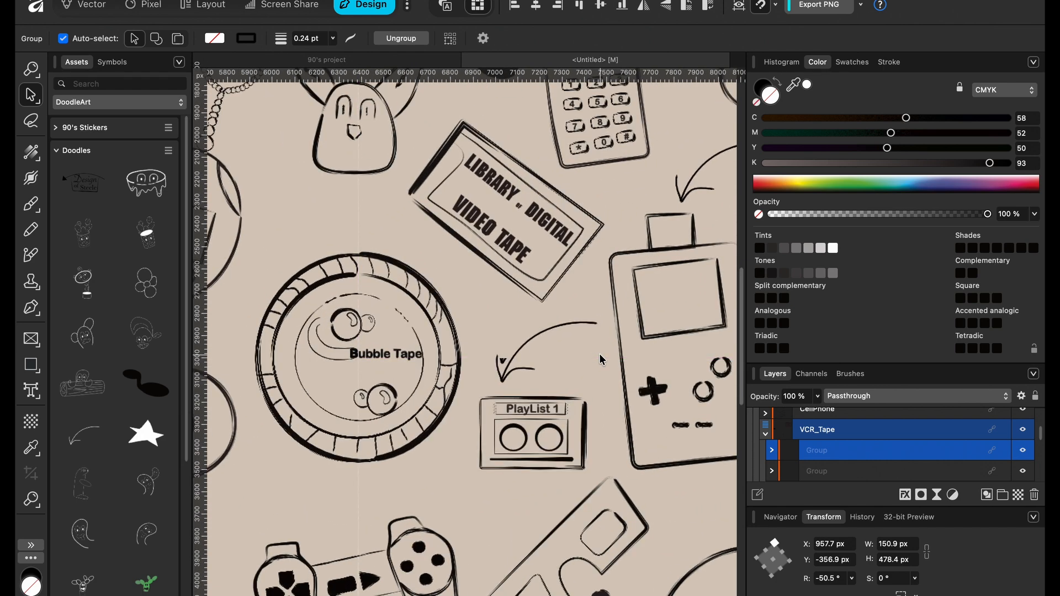
{"action": "key", "text": "shift+Down"}
{"action": "key", "text": "shift+Down"}
{"action": "key", "text": "shift+Down"}
{"action": "key", "text": "shift+Down"}
{"action": "key", "text": "shift+Down"}
{"action": "key", "text": "shift+Down"}
{"action": "key", "text": "shift+Down"}
{"action": "key", "text": "shift+Down"}
{"action": "scroll", "coordinate": [599, 355], "scroll_direction": "down", "scroll_amount": 8}
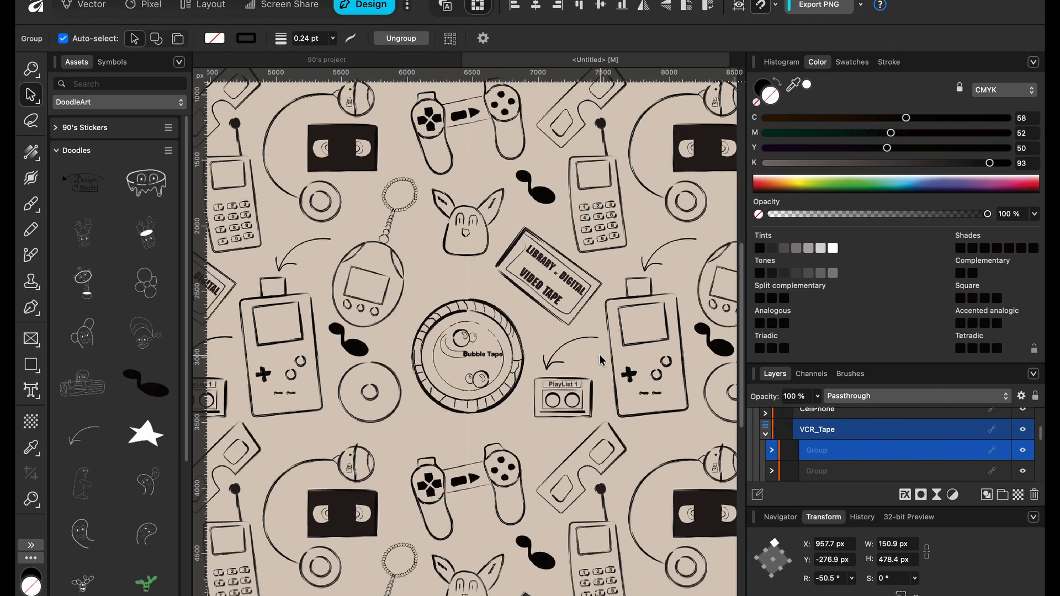
{"action": "scroll", "coordinate": [600, 355], "scroll_direction": "up", "scroll_amount": 1}
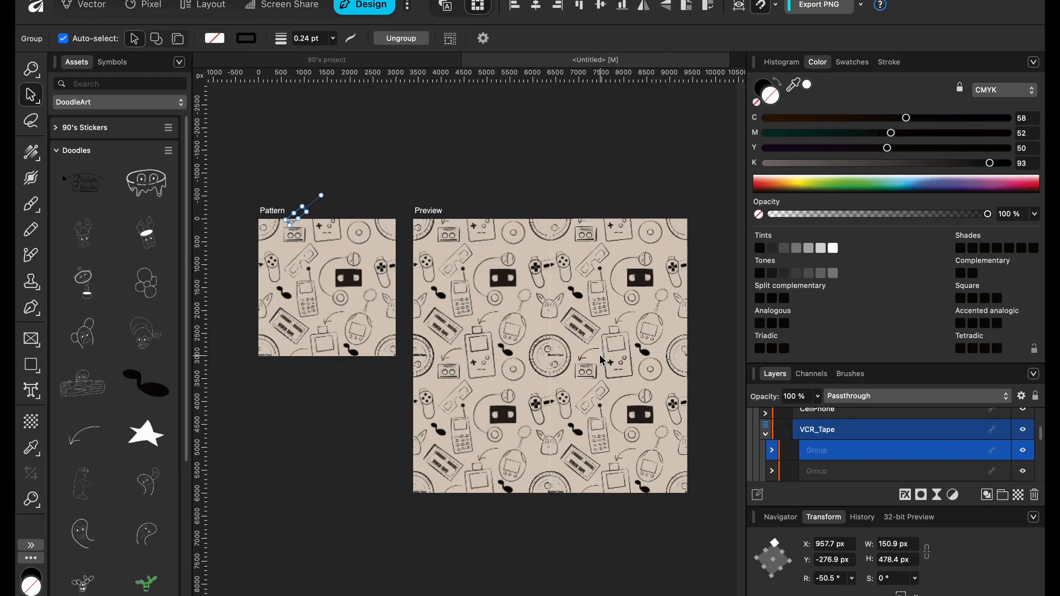
{"action": "left_click", "coordinate": [297, 355], "text": "shift"}
{"action": "left_click", "coordinate": [297, 354]}
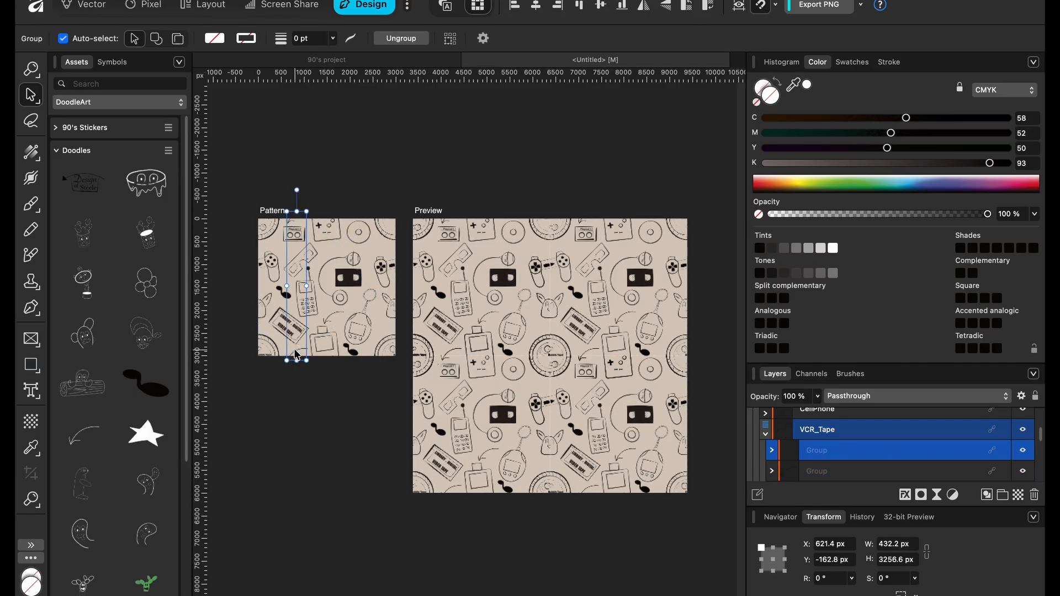
{"action": "left_click", "coordinate": [339, 156]}
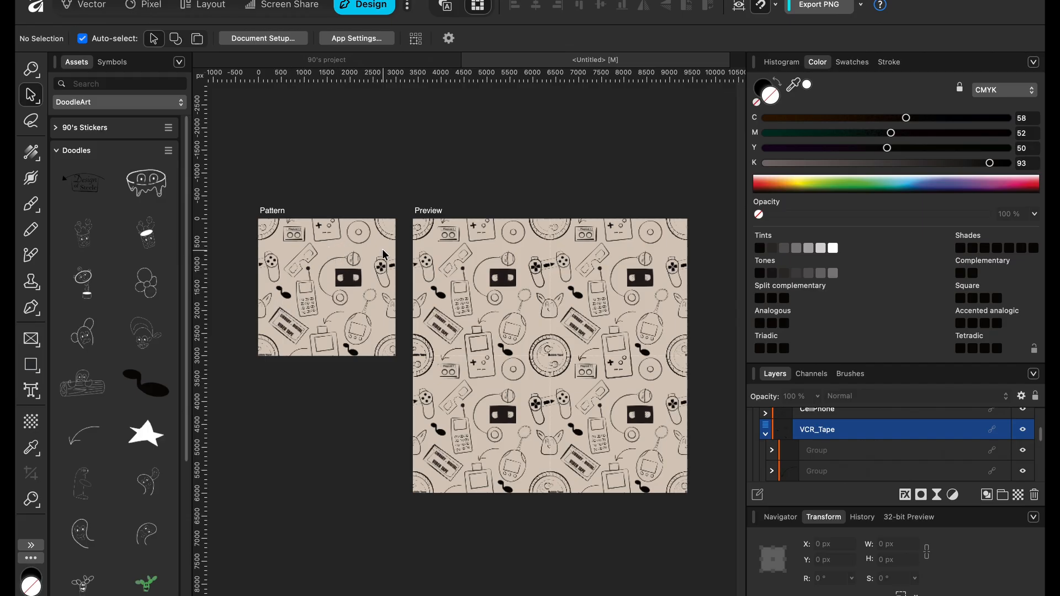
- Copy the black squiggle from beside the cell phone to above the right-hand controller, at about X 2582.6 px, Y 465.5 px
{"action": "left_click", "coordinate": [286, 293]}
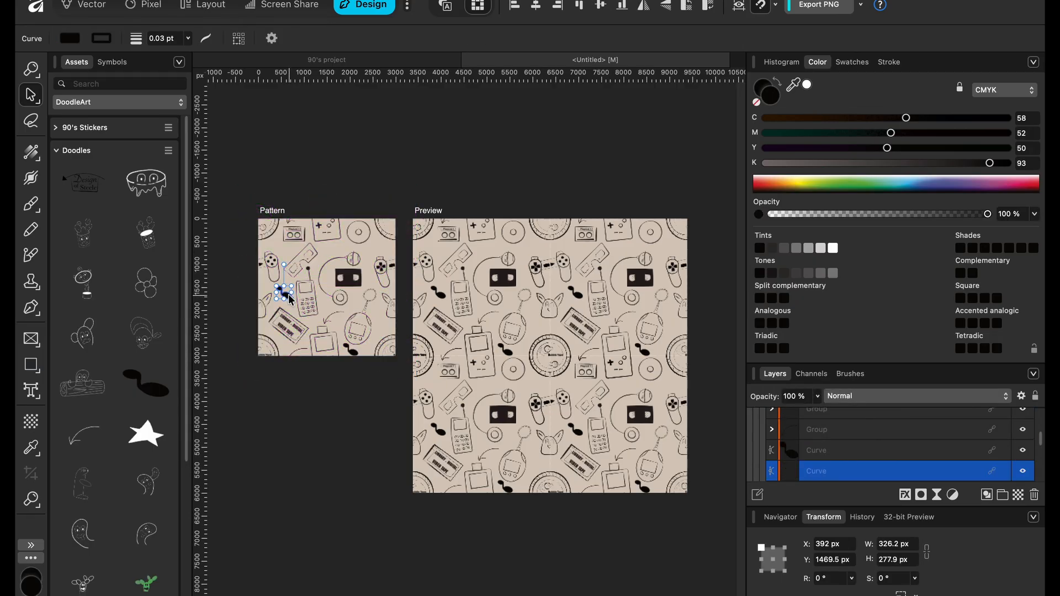
{"action": "left_click_drag", "start_coordinate": [288, 293], "coordinate": [389, 254]}
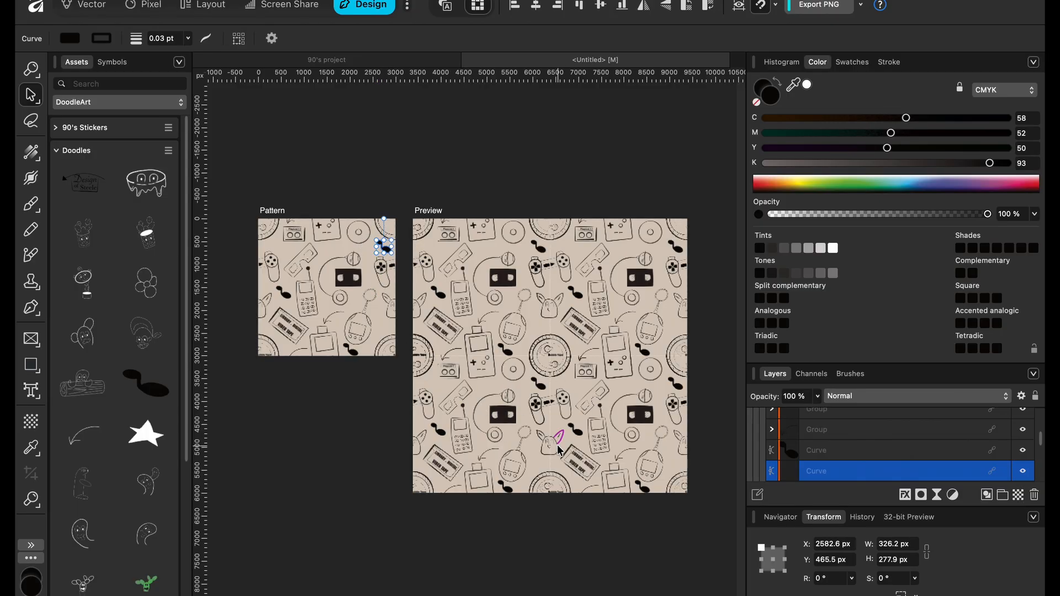
- Try moving the squiggle on the Pattern's lower edge off the artboard, and undo the move
{"action": "left_click", "coordinate": [355, 353]}
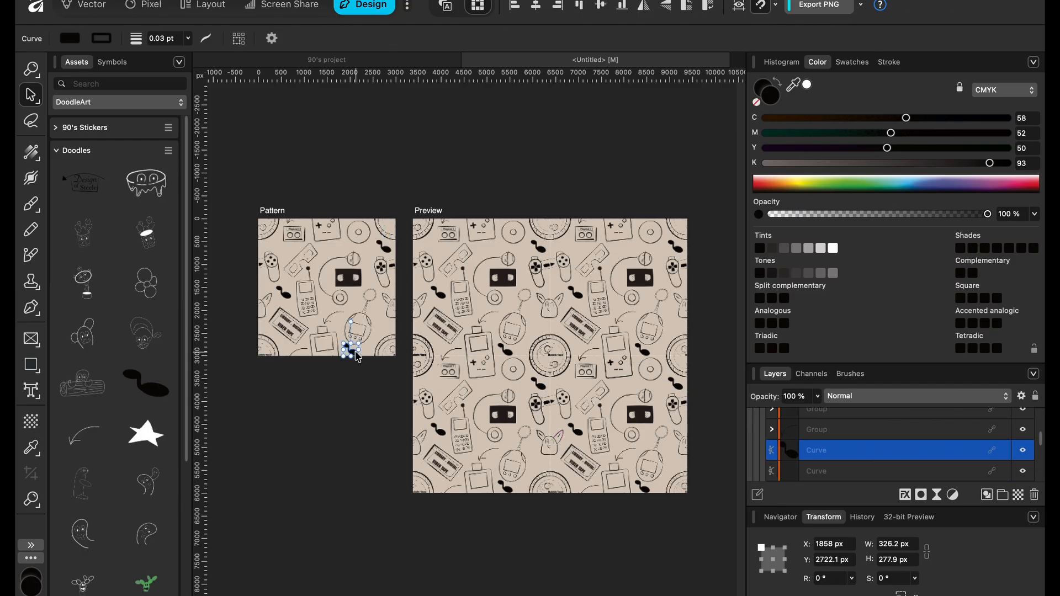
{"action": "left_click_drag", "start_coordinate": [356, 356], "coordinate": [352, 396]}
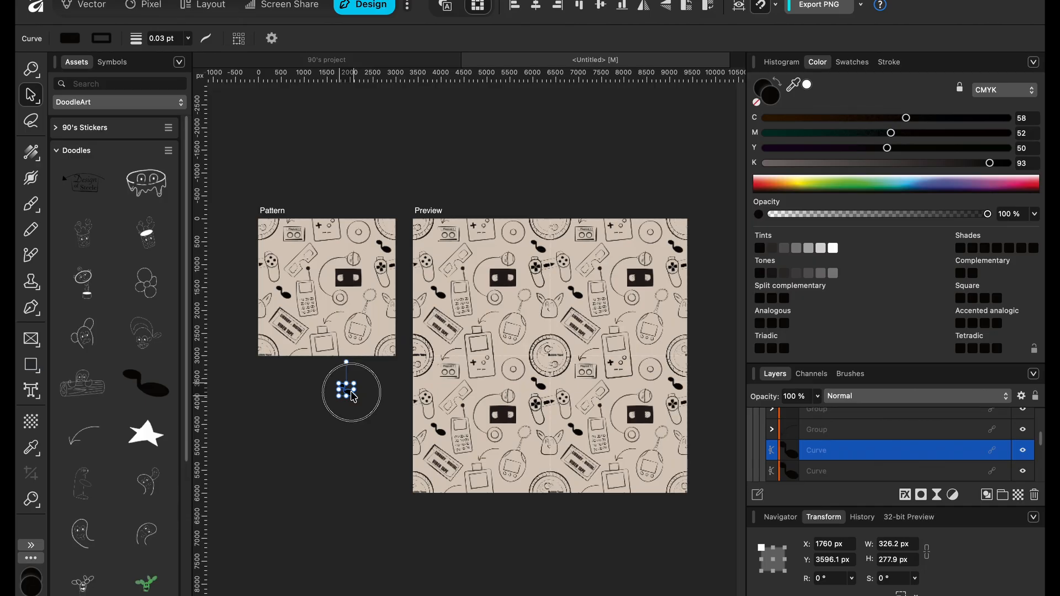
{"action": "left_click", "coordinate": [354, 397]}
{"action": "key", "text": "super+v"}
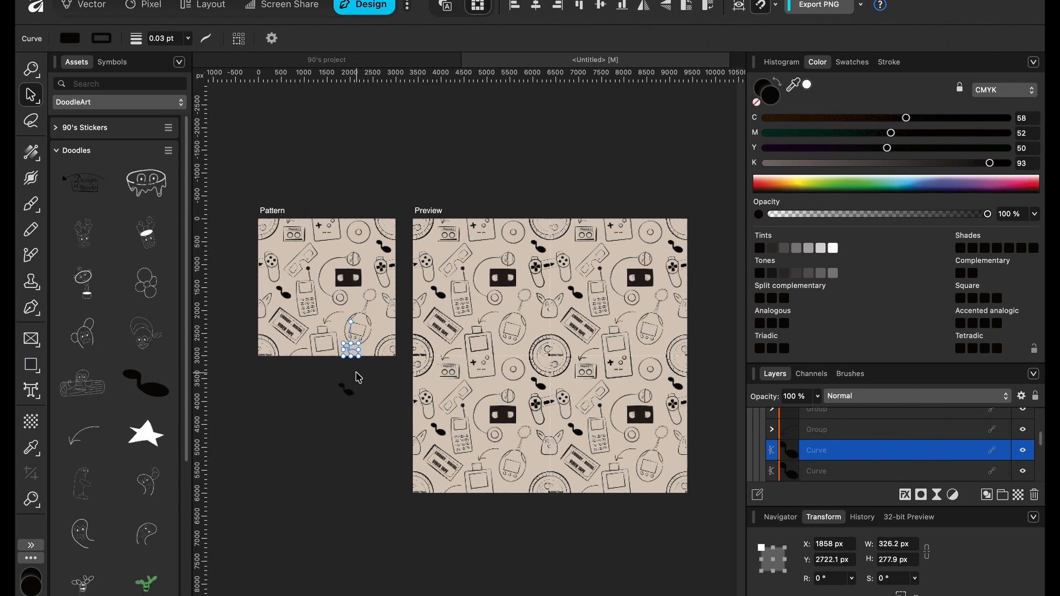
- Try moving the squiggle beside the cell phone up below the cassette, and undo the move
{"action": "left_click", "coordinate": [287, 293]}
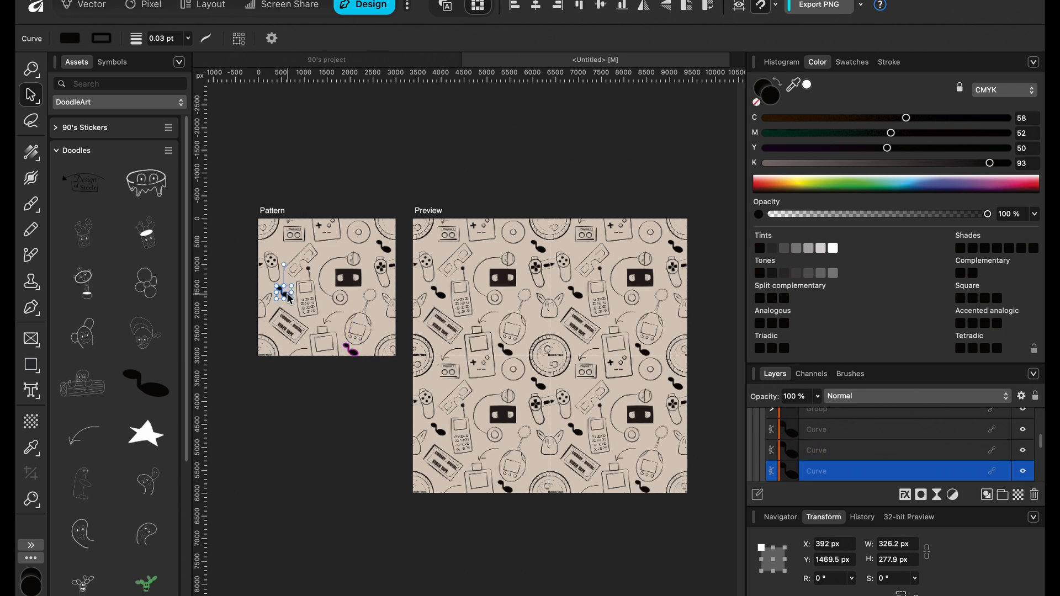
{"action": "left_click_drag", "start_coordinate": [286, 297], "coordinate": [287, 254]}
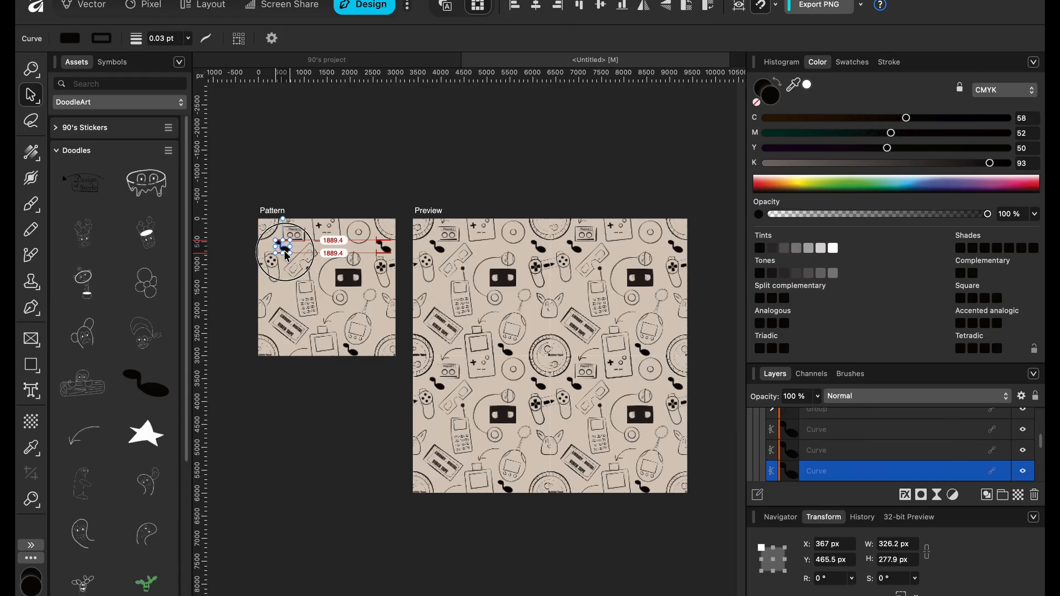
{"action": "left_click_drag", "start_coordinate": [286, 255], "coordinate": [286, 255]}
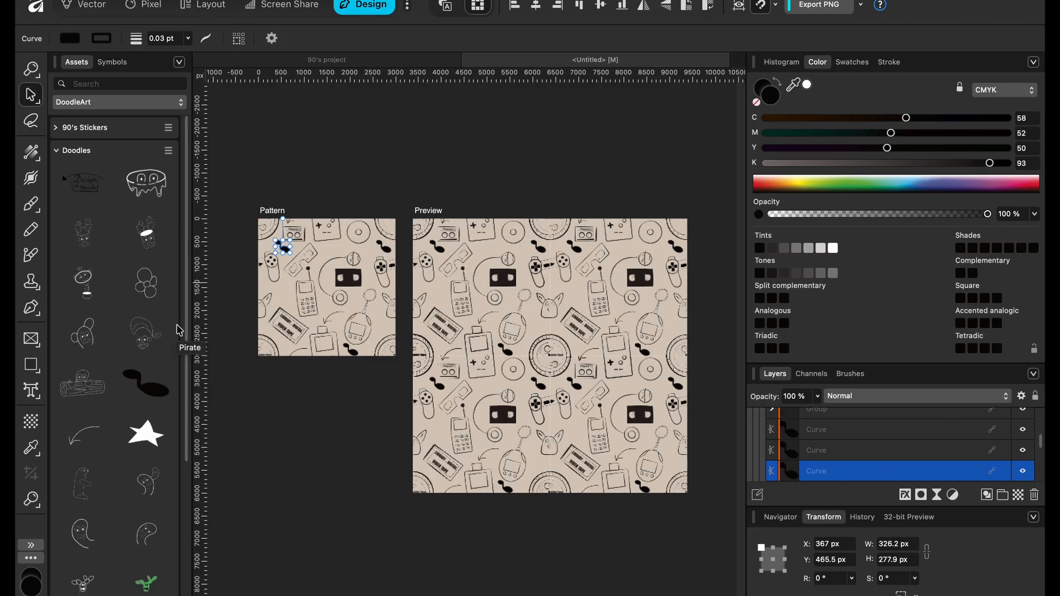
{"action": "key", "text": "super+z"}
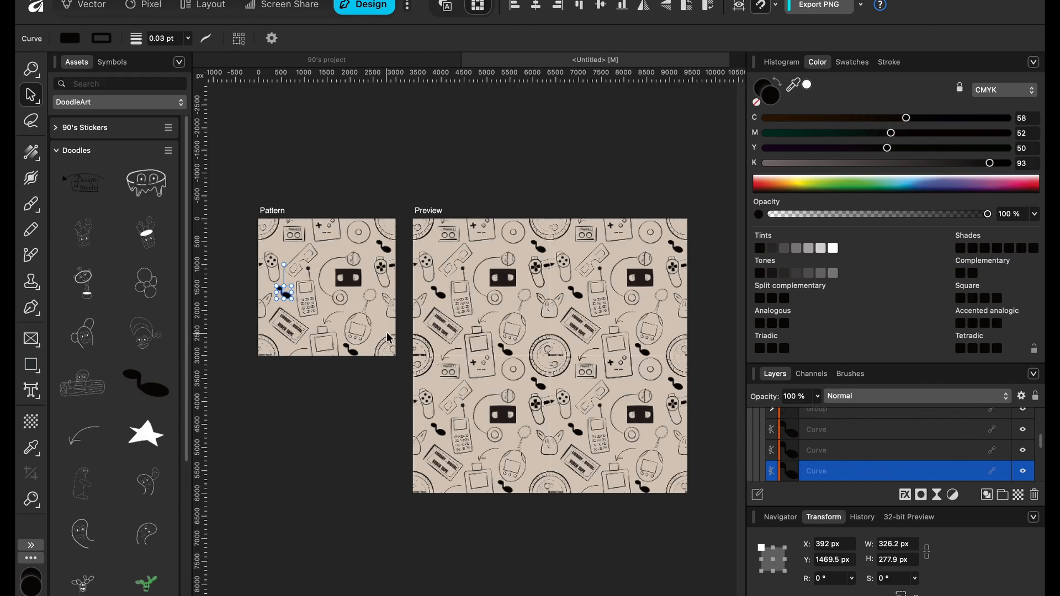
- Duplicate the curved arrow above the Game Boy and place the copy beside the Tamagotchi, at about X 2813 px, Y 2165 px
{"action": "left_click", "coordinate": [327, 322]}
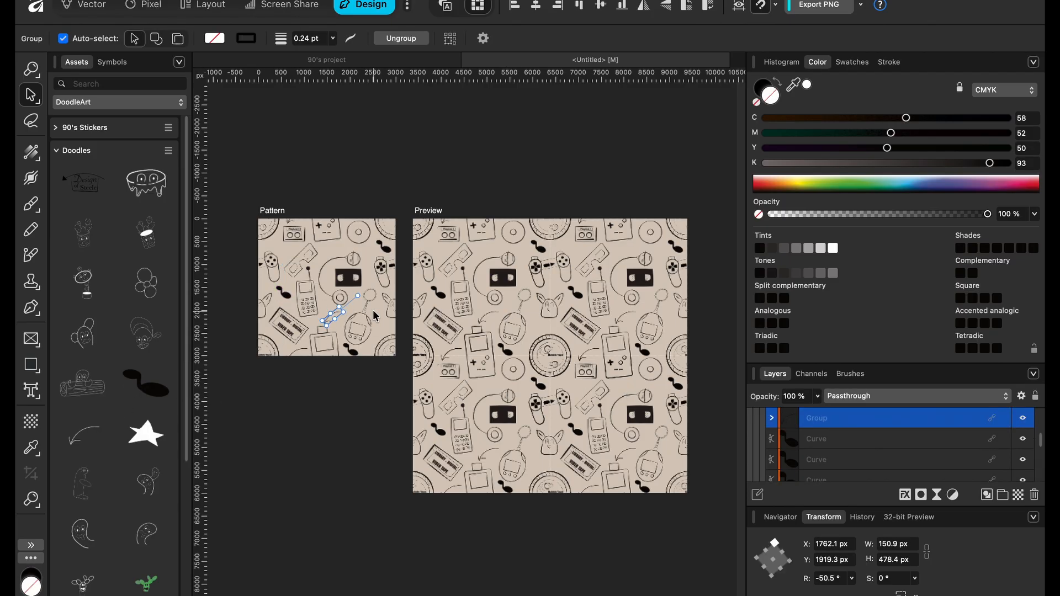
{"action": "key", "text": "super+j"}
{"action": "left_click_drag", "start_coordinate": [338, 317], "coordinate": [384, 332]}
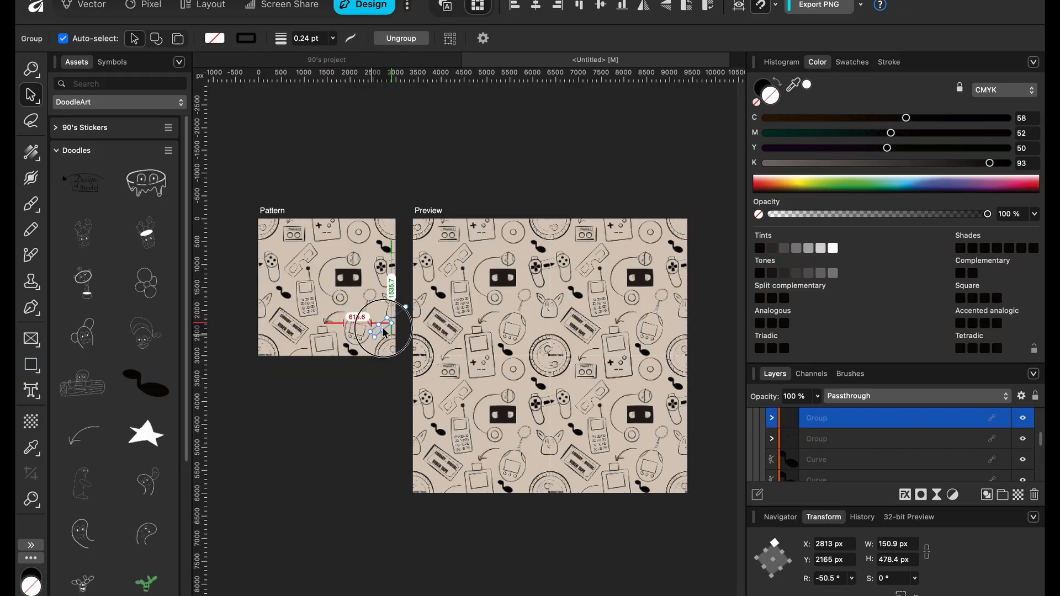
- Flip the black squiggle left of the cell phone horizontally
{"action": "left_click", "coordinate": [354, 355]}
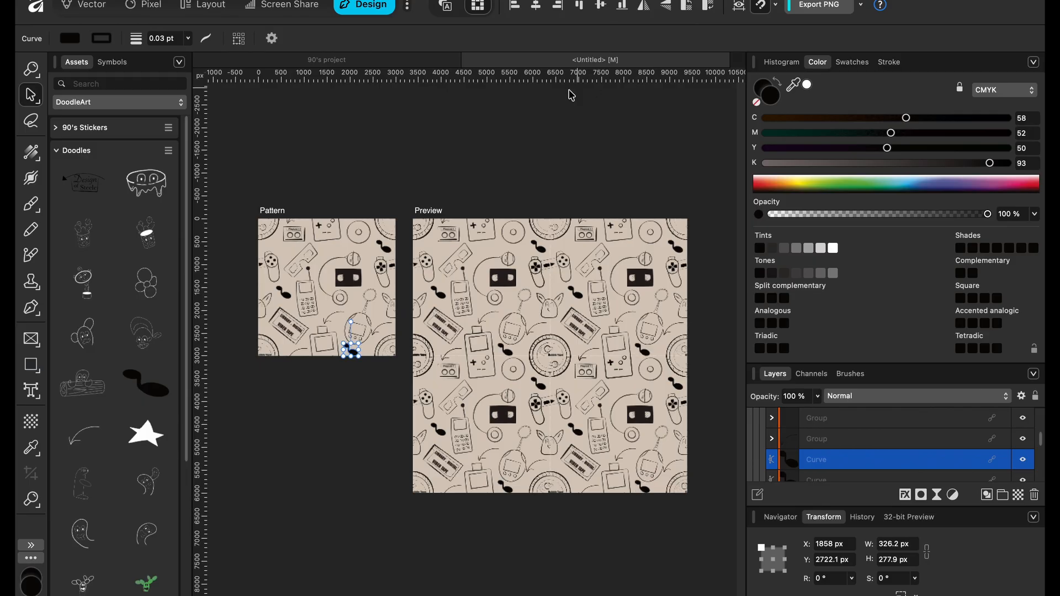
{"action": "left_click", "coordinate": [283, 294]}
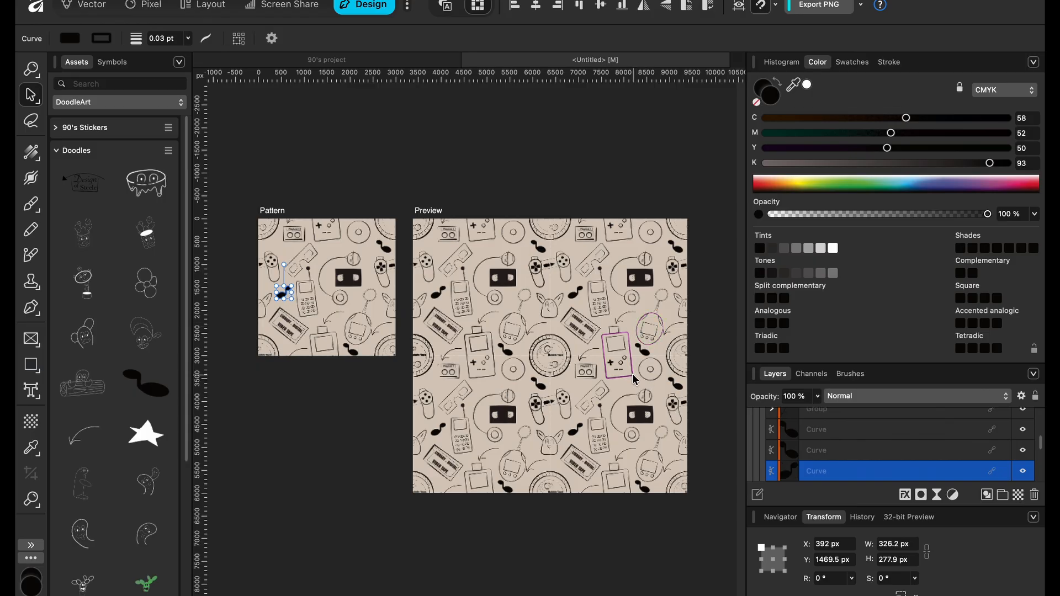
- Nudge the arrow copy beside the Tamagotchi to the right and flip it horizontally
{"action": "left_click", "coordinate": [380, 327]}
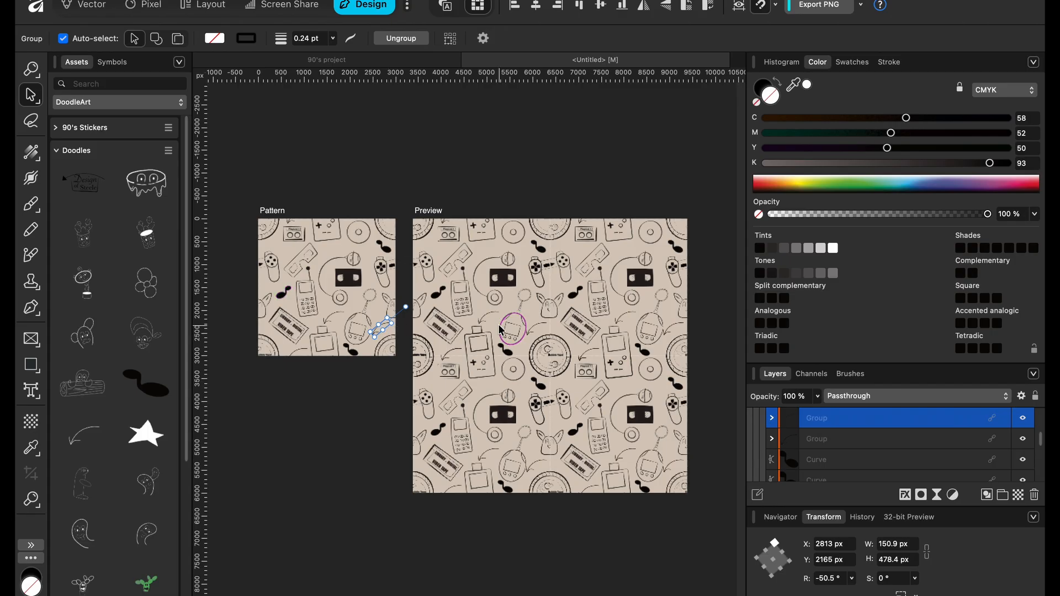
{"action": "key", "text": "shift+Right"}
{"action": "key", "text": "shift+Right"}
{"action": "key", "text": "shift+Right"}
{"action": "key", "text": "shift+Right"}
{"action": "key", "text": "shift+Right"}
{"action": "key", "text": "shift+Right"}
{"action": "left_click", "coordinate": [644, 7]}
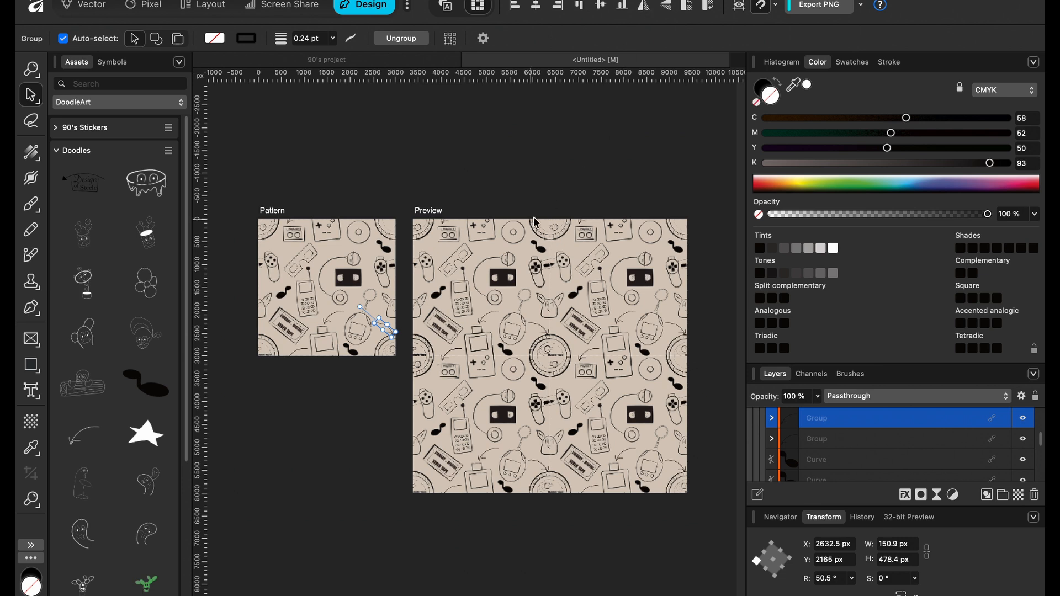
- Move the flipped arrow copy into the gap above the left controller, rotated to about 61.3°, at X 330.7 px, Y 471.1 px
{"action": "left_click_drag", "start_coordinate": [358, 306], "coordinate": [344, 342]}
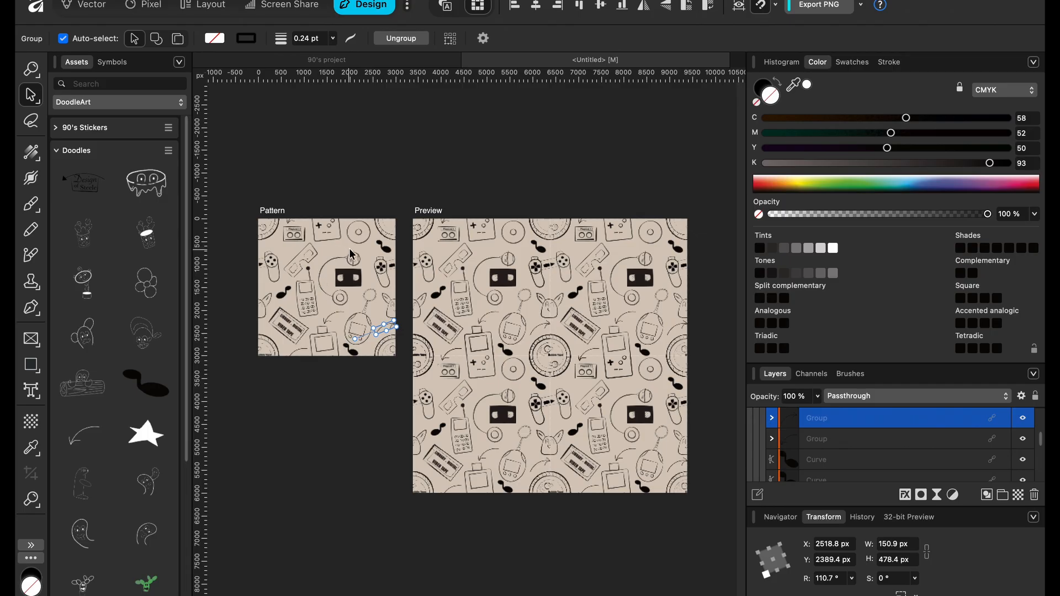
{"action": "left_click_drag", "start_coordinate": [380, 327], "coordinate": [282, 252]}
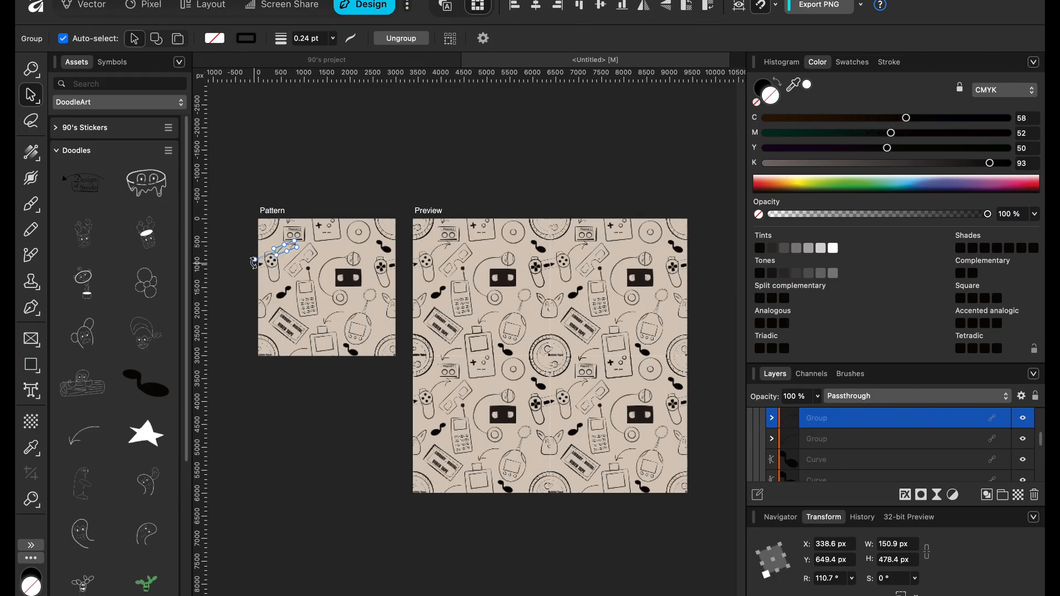
{"action": "left_click_drag", "start_coordinate": [253, 260], "coordinate": [266, 240]}
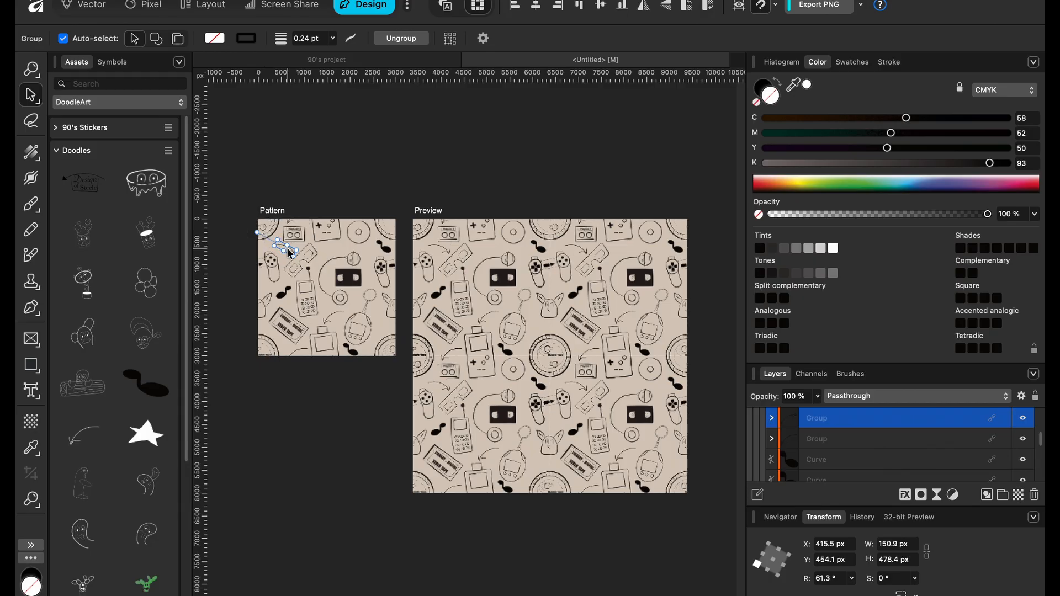
{"action": "left_click_drag", "start_coordinate": [288, 252], "coordinate": [285, 253]}
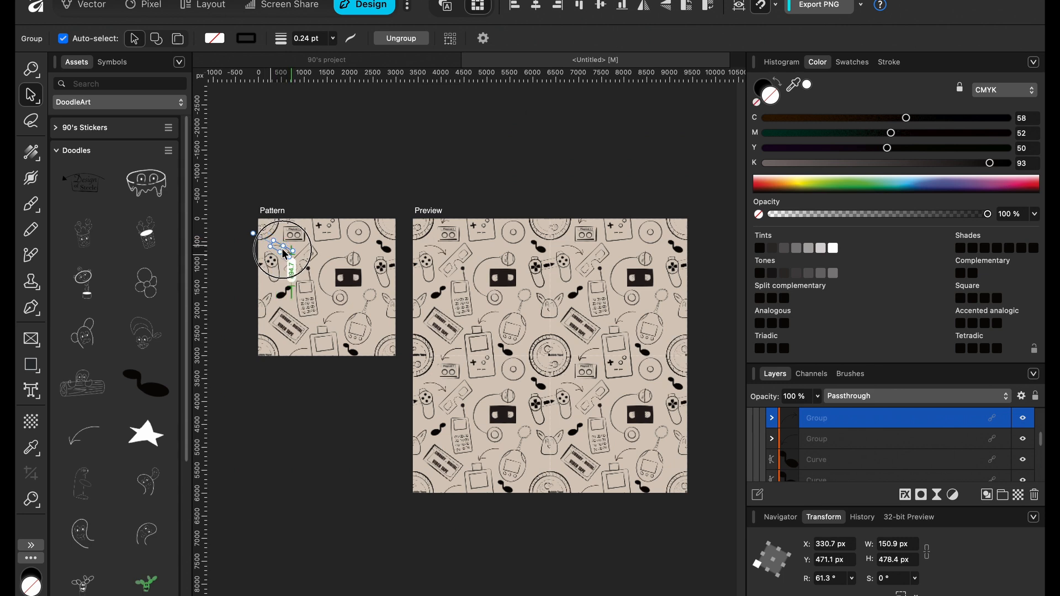
{"action": "left_click_drag", "start_coordinate": [285, 253], "coordinate": [285, 253]}
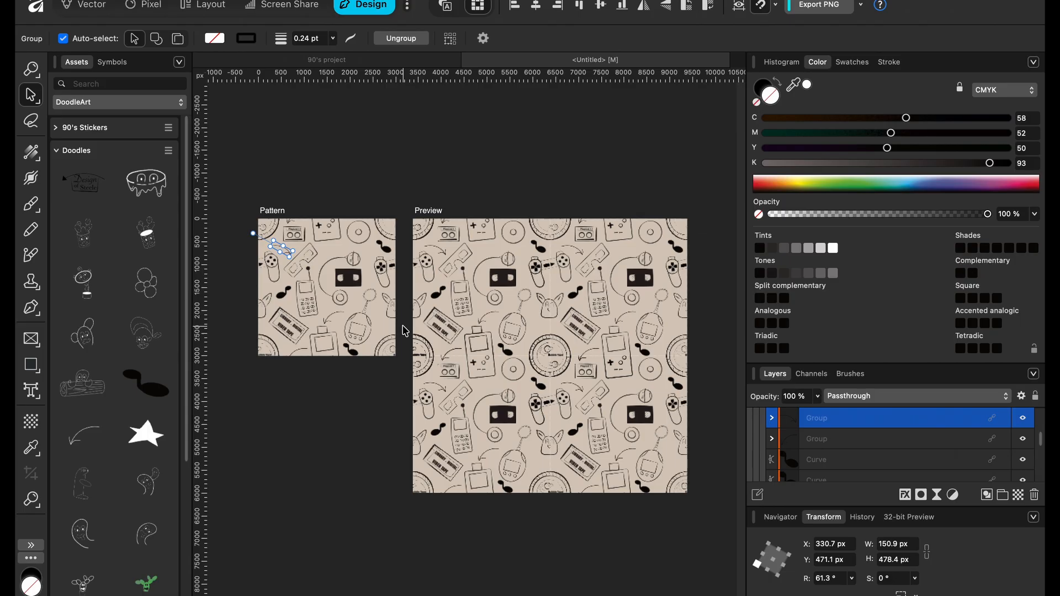
- Place the star doodle from the Doodles assets on the Pattern artboard below the left controller, at X 0 px, Y 1311.3 px
{"action": "scroll", "coordinate": [102, 413], "scroll_direction": "down", "scroll_amount": 2}
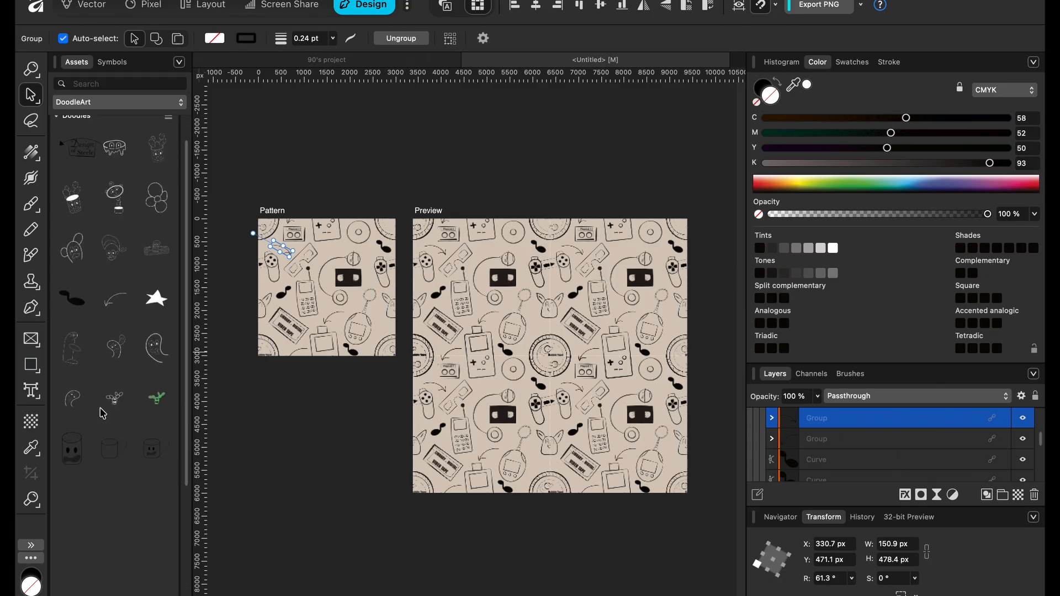
{"action": "scroll", "coordinate": [60, 137], "scroll_direction": "up", "scroll_amount": 1}
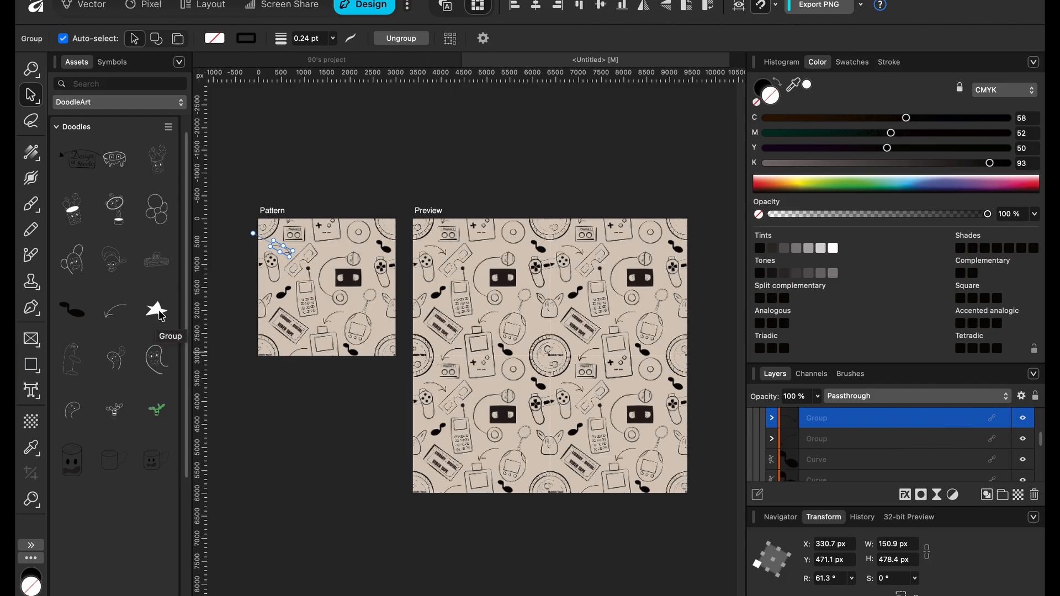
{"action": "mouse_move", "coordinate": [158, 309]}
{"action": "left_mouse_down"}
{"action": "mouse_move", "coordinate": [273, 293]}
{"action": "mouse_move", "coordinate": [264, 283]}
{"action": "left_mouse_up"}
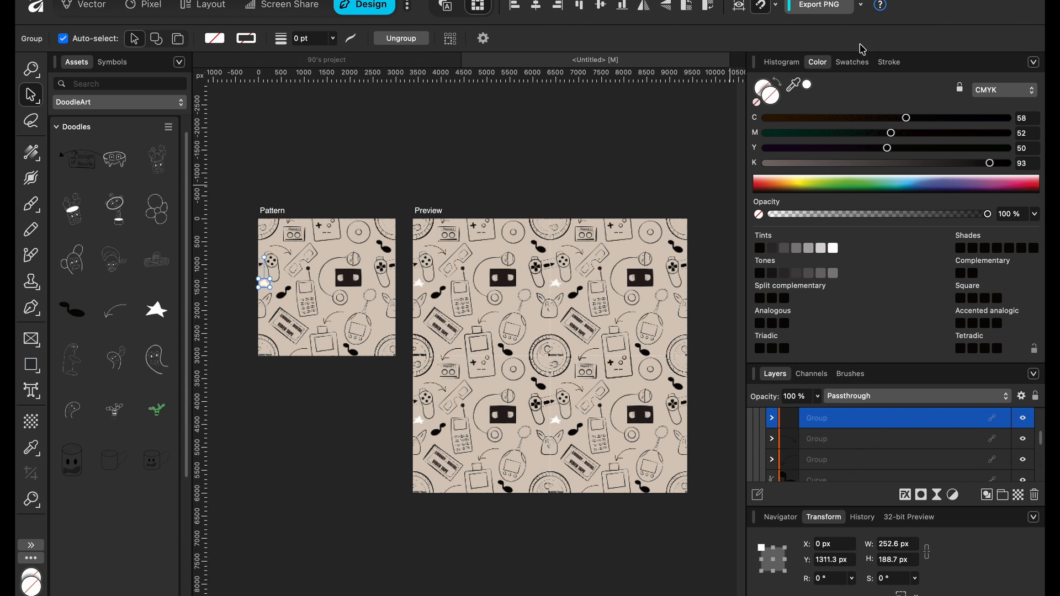
- Recolor the star's fill and stroke solid black, with C, M, Y and K all at 100
{"action": "left_click", "coordinate": [1009, 119]}
{"action": "left_click", "coordinate": [1010, 134]}
{"action": "left_click", "coordinate": [1009, 149]}
{"action": "left_click", "coordinate": [1009, 163]}
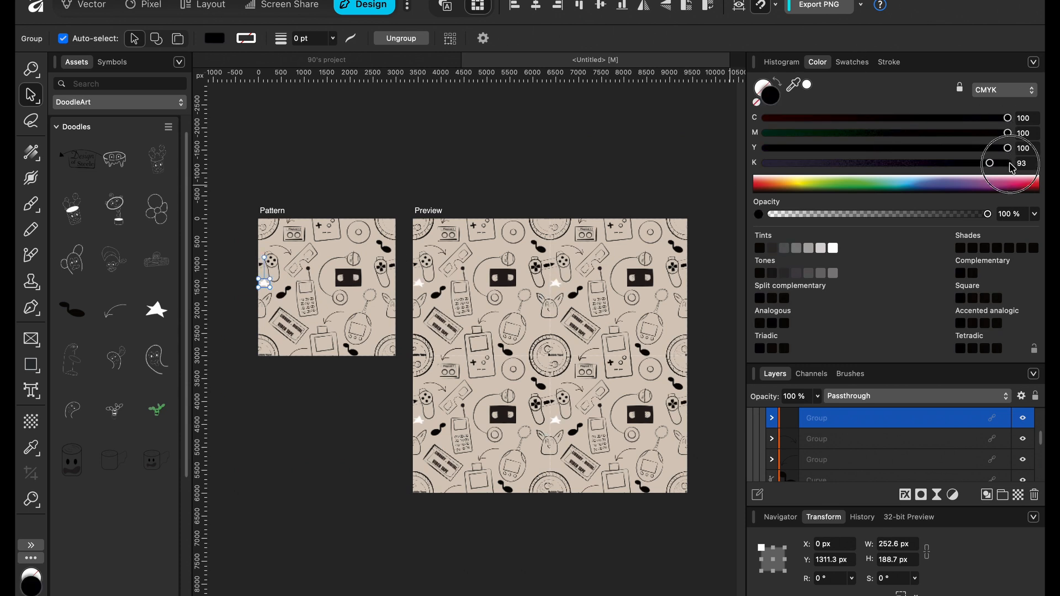
{"action": "left_click", "coordinate": [763, 88]}
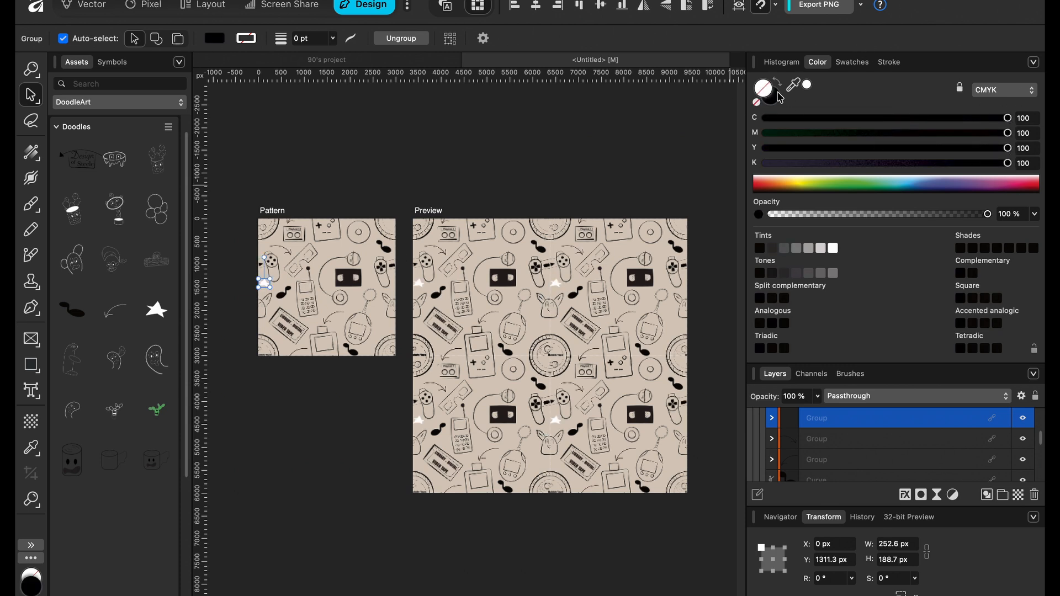
{"action": "left_click", "coordinate": [1008, 119]}
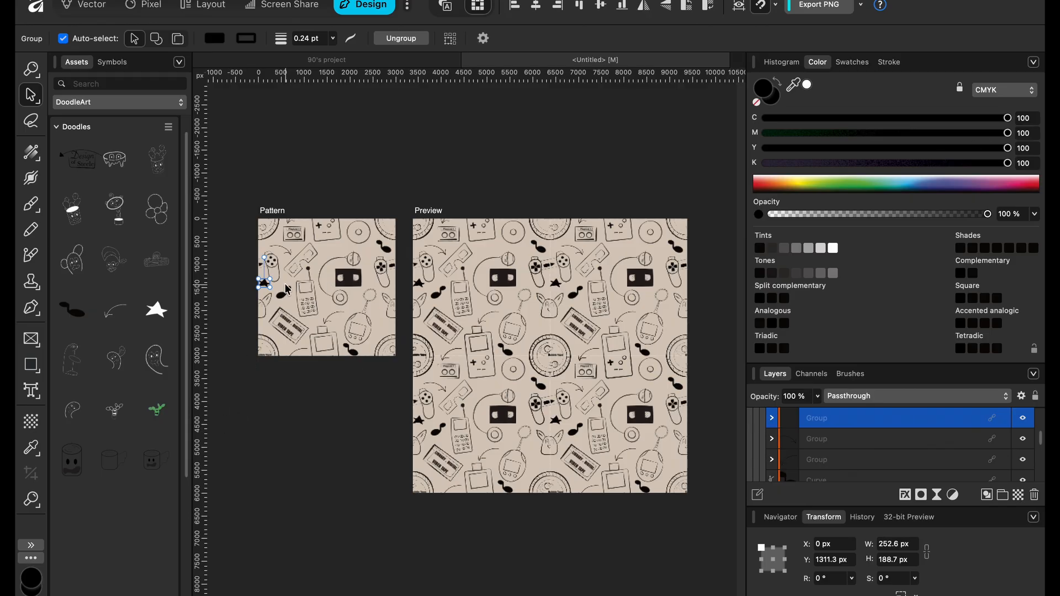
- Duplicate the black star into the gap below the Game Boy, at about X 1566 px, Y 575 px
{"action": "scroll", "coordinate": [264, 283], "scroll_direction": "up", "scroll_amount": 5}
{"action": "scroll", "coordinate": [276, 317], "scroll_direction": "up", "scroll_amount": 6}
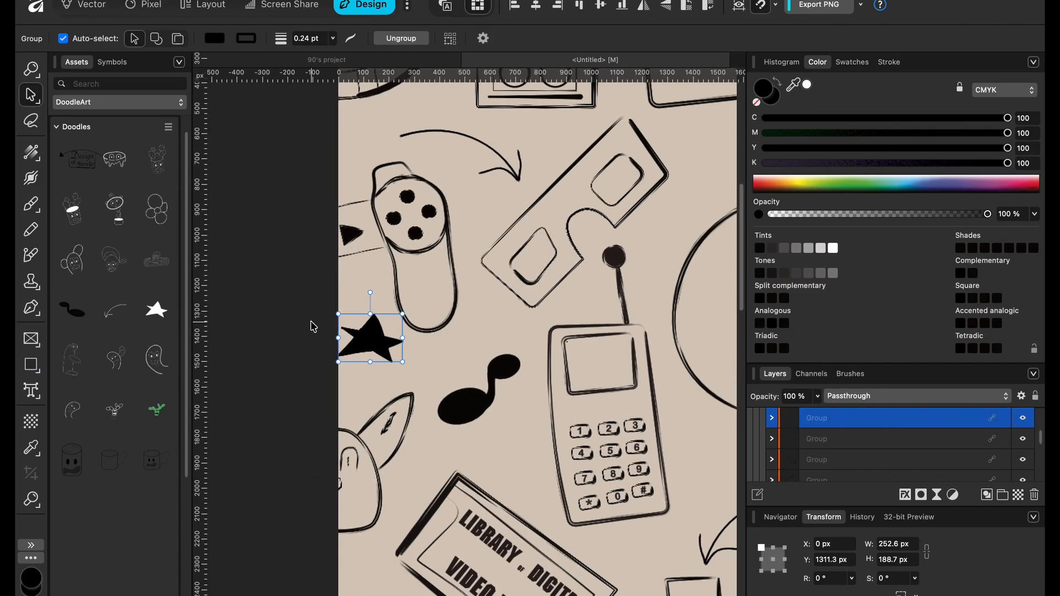
{"action": "scroll", "coordinate": [359, 338], "scroll_direction": "down", "scroll_amount": 5}
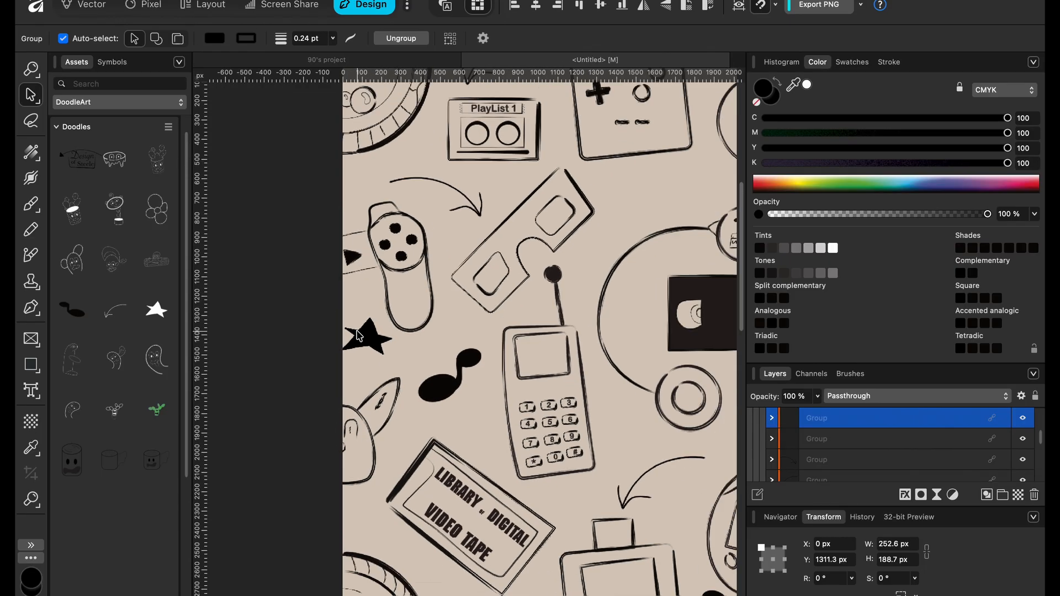
{"action": "left_click_drag", "start_coordinate": [362, 332], "coordinate": [562, 239]}
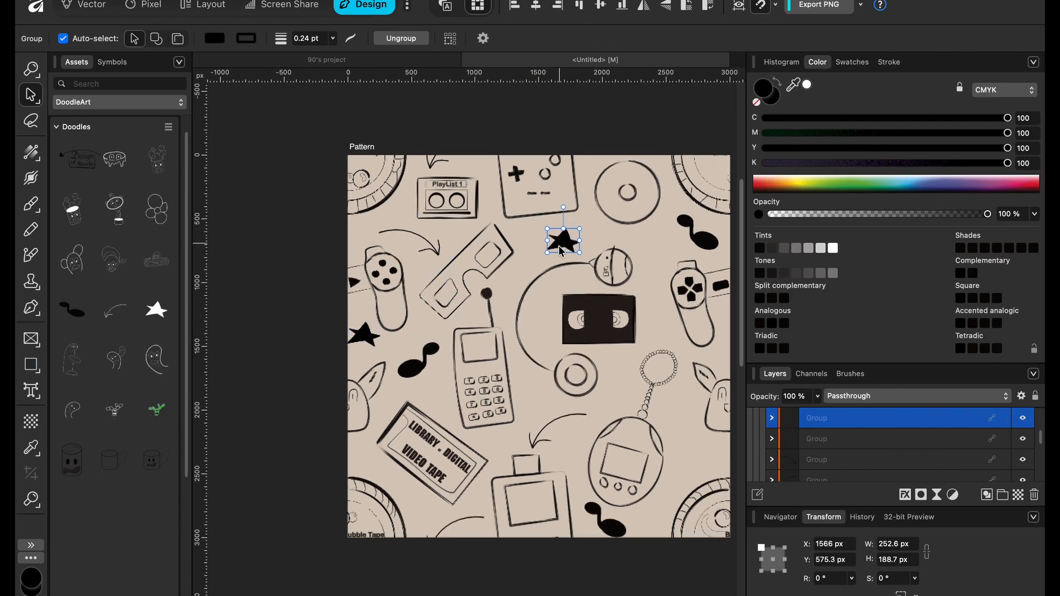
- Duplicate the star at the artboard's left edge next to the Tamagotchi's chain, at about X 1962 px, Y 1776 px
{"action": "left_click", "coordinate": [369, 341]}
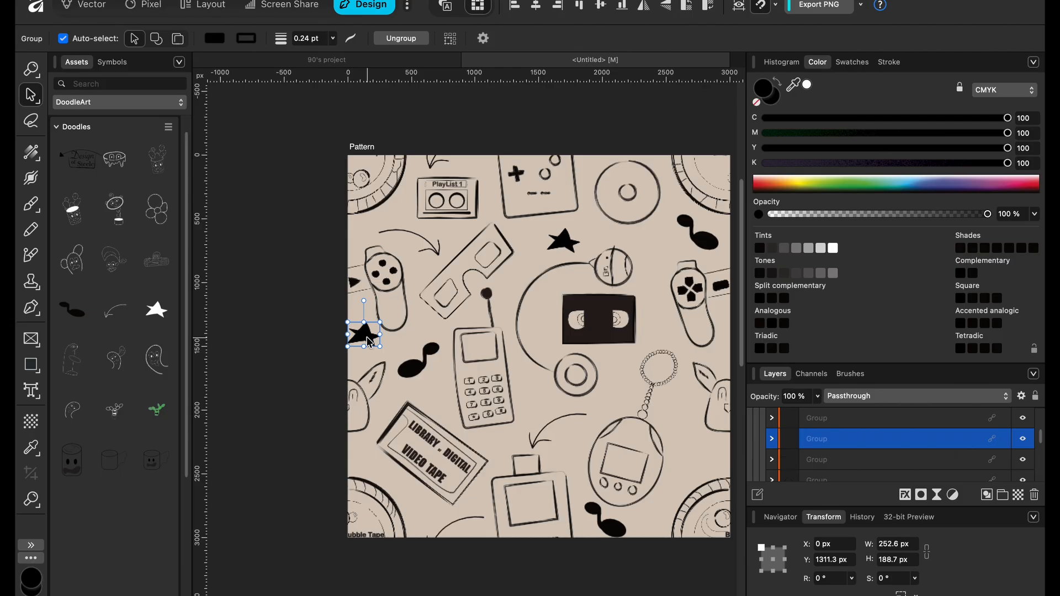
{"action": "left_click_drag", "start_coordinate": [369, 341], "coordinate": [617, 398]}
{"action": "scroll", "coordinate": [617, 398], "scroll_direction": "right", "scroll_amount": 4}
{"action": "scroll", "coordinate": [617, 398], "scroll_direction": "down", "scroll_amount": 1}
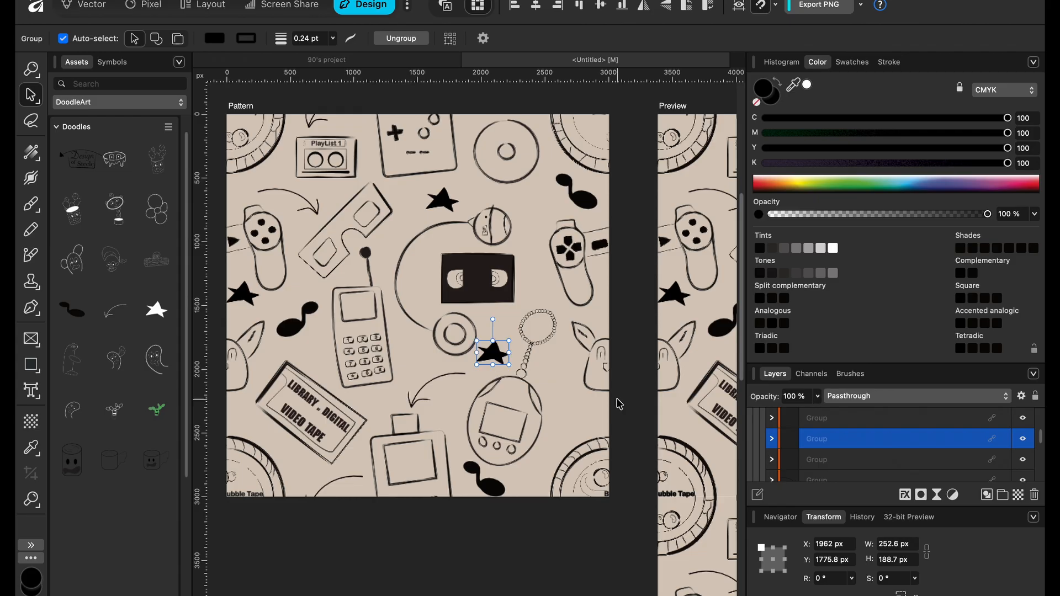
- Duplicate the star below the Game Boy into the gap right of the Tamagotchi, at about X 2673 px, Y 2247 px
{"action": "left_click", "coordinate": [444, 203]}
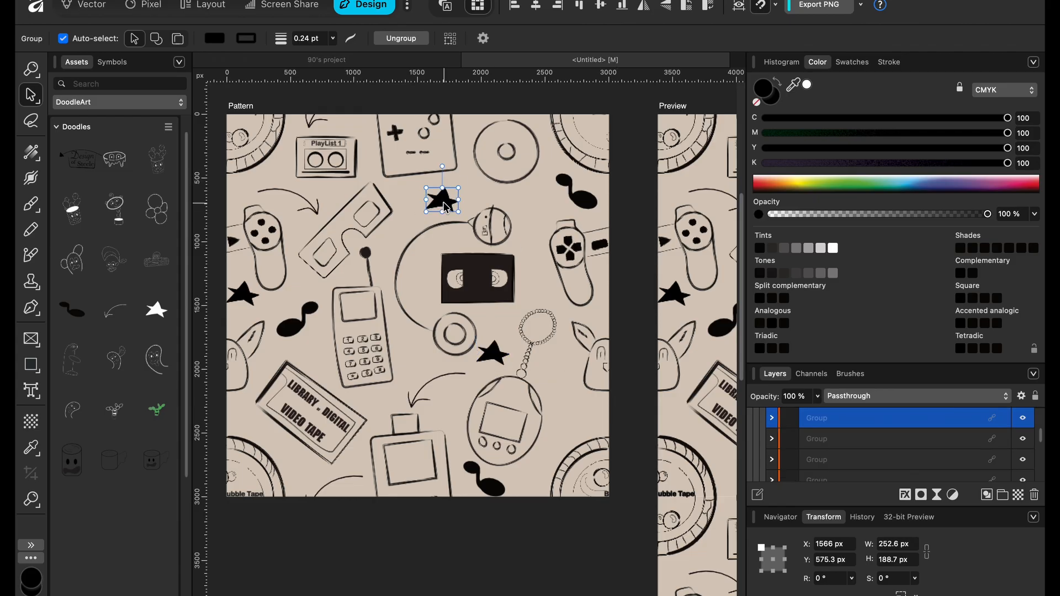
{"action": "left_click_drag", "start_coordinate": [445, 205], "coordinate": [579, 417]}
{"action": "scroll", "coordinate": [515, 325], "scroll_direction": "down", "scroll_amount": 1}
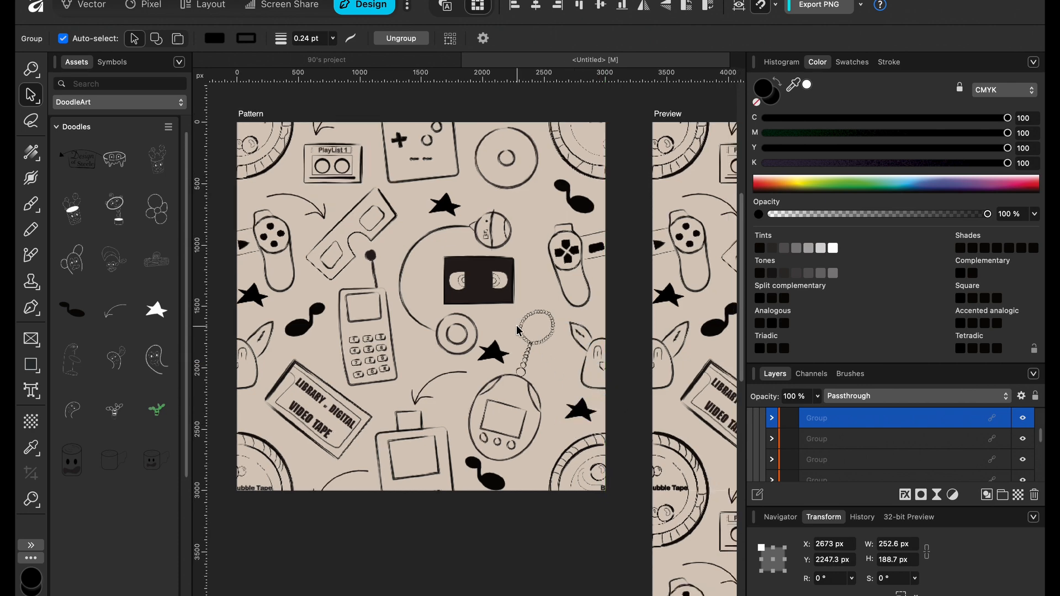
- Move the star beside the Tamagotchi's chain into the gap right of the cell phone, at about X 1374 px, Y 1791 px
{"action": "scroll", "coordinate": [516, 324], "scroll_direction": "down", "scroll_amount": 5}
{"action": "scroll", "coordinate": [516, 324], "scroll_direction": "up", "scroll_amount": 2}
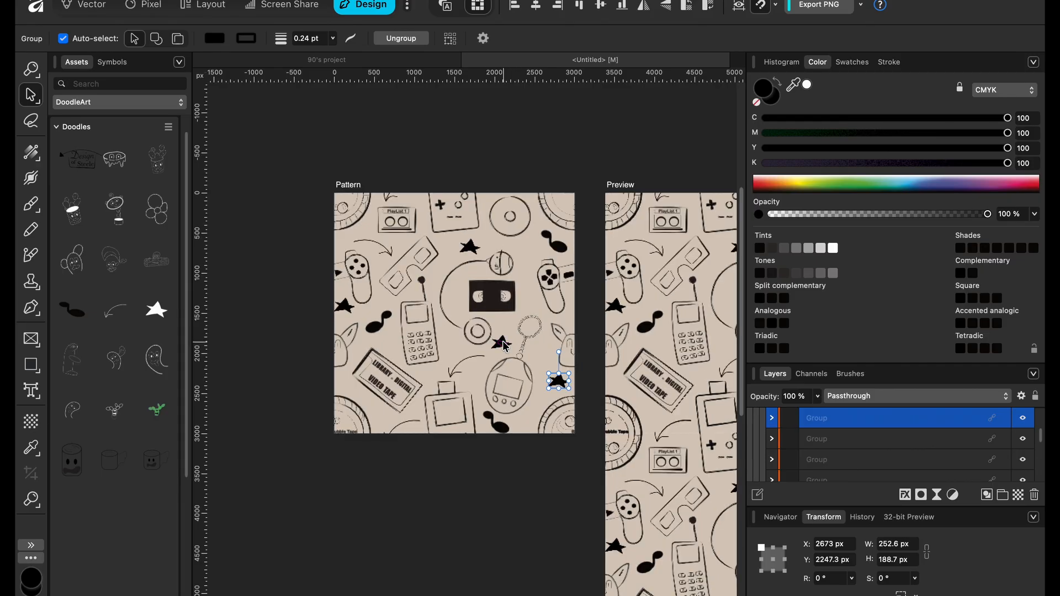
{"action": "left_click_drag", "start_coordinate": [502, 345], "coordinate": [452, 347]}
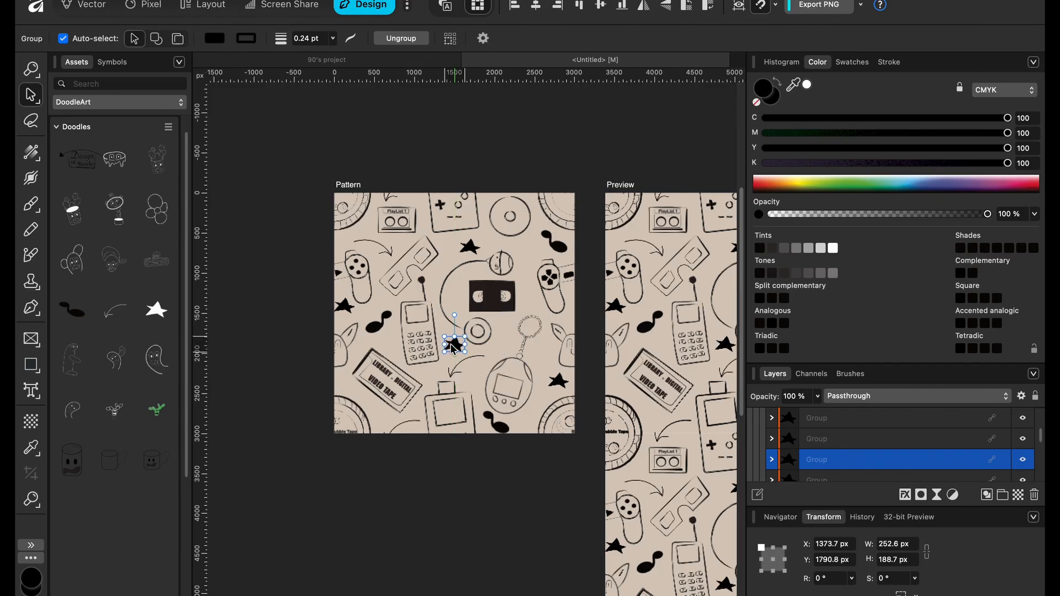
{"action": "scroll", "coordinate": [452, 347], "scroll_direction": "down", "scroll_amount": 6}
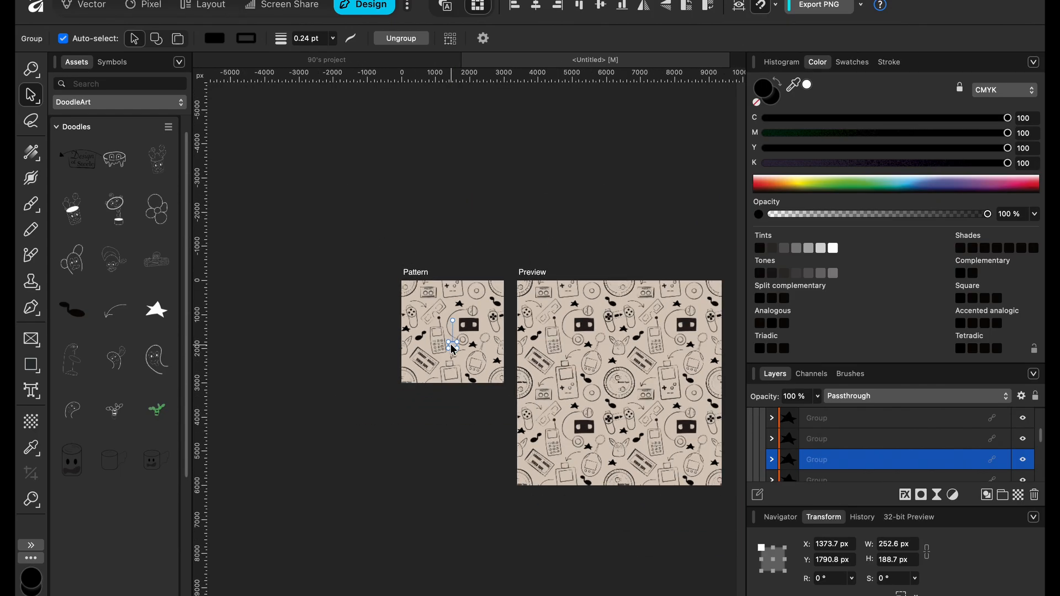
{"action": "scroll", "coordinate": [438, 357], "scroll_direction": "right", "scroll_amount": 1}
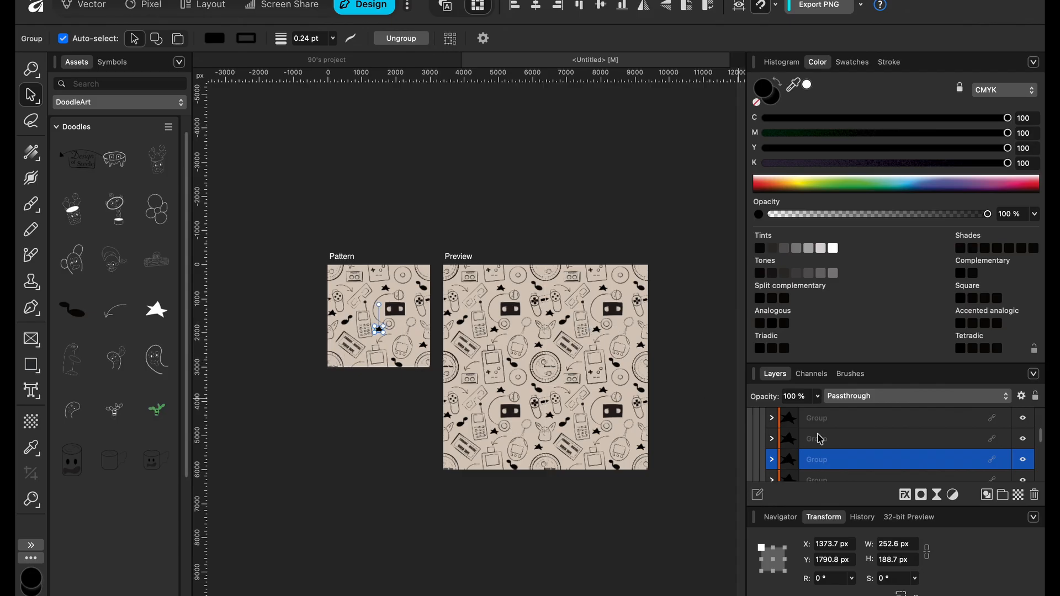
- Hide the beige background rectangle of the Pattern artboard
{"action": "scroll", "coordinate": [820, 439], "scroll_direction": "down", "scroll_amount": 5}
{"action": "left_click", "coordinate": [828, 454]}
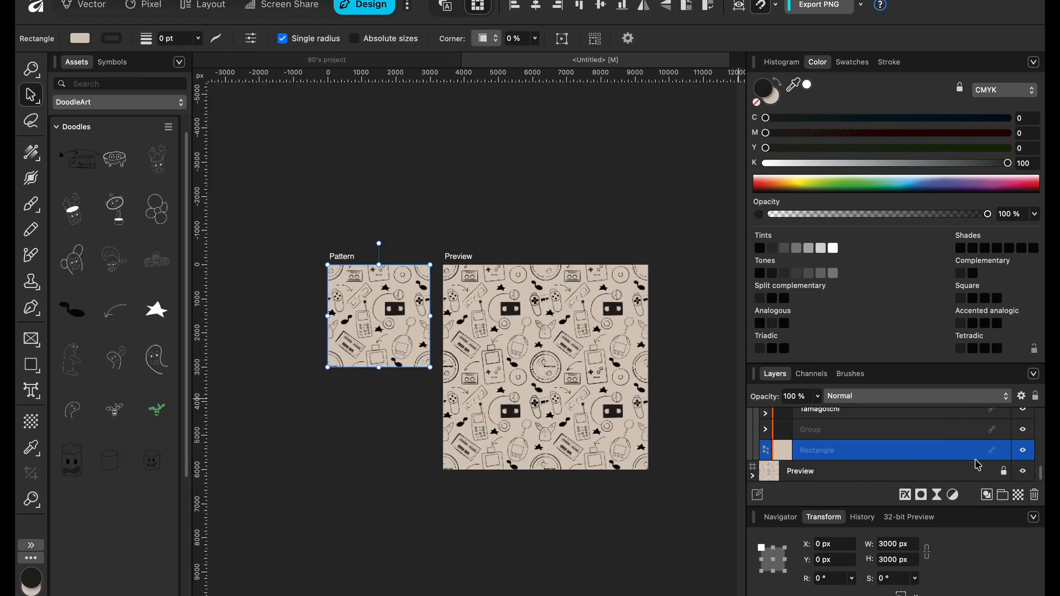
{"action": "left_click", "coordinate": [1022, 453]}
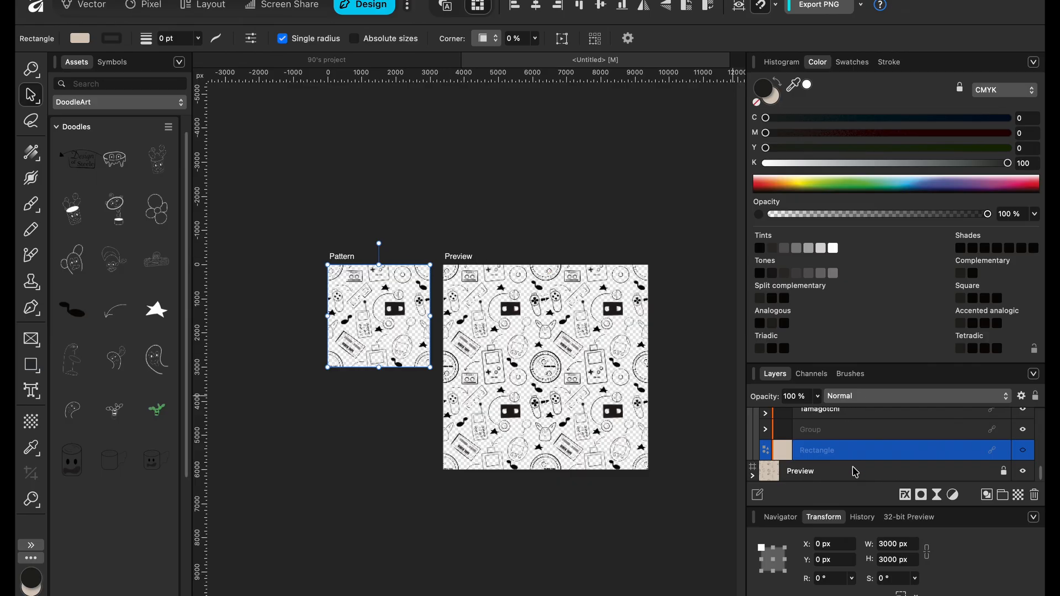
- Export the Pattern artboard as a 3000 × 3000 px PNG named 90s Pattern NEW to the Desktop
{"action": "scroll", "coordinate": [848, 445], "scroll_direction": "up", "scroll_amount": 3}
{"action": "scroll", "coordinate": [848, 445], "scroll_direction": "up", "scroll_amount": 10}
{"action": "left_click", "coordinate": [760, 442]}
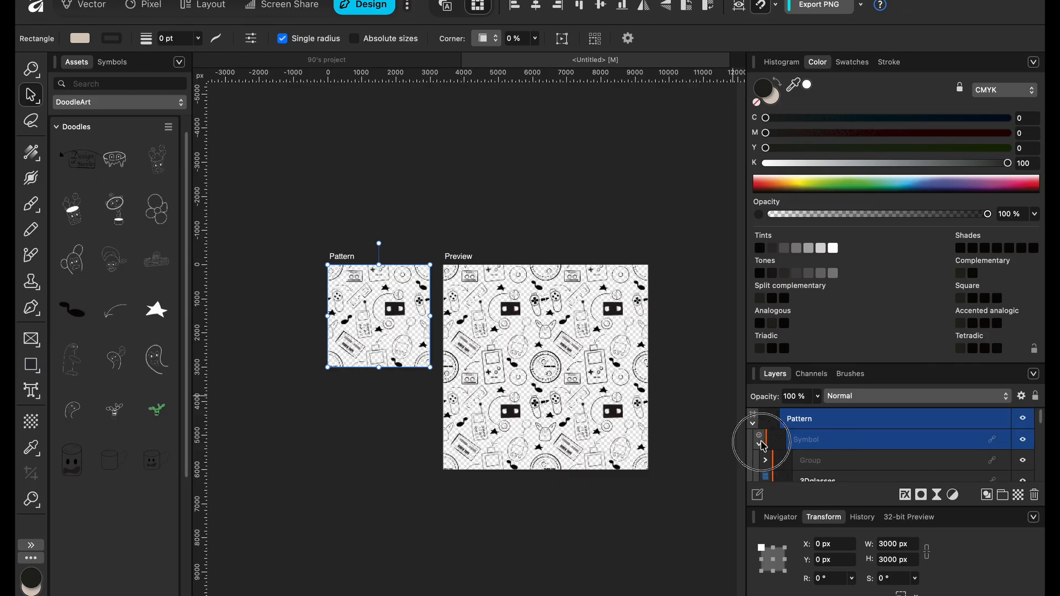
{"action": "left_click", "coordinate": [825, 425]}
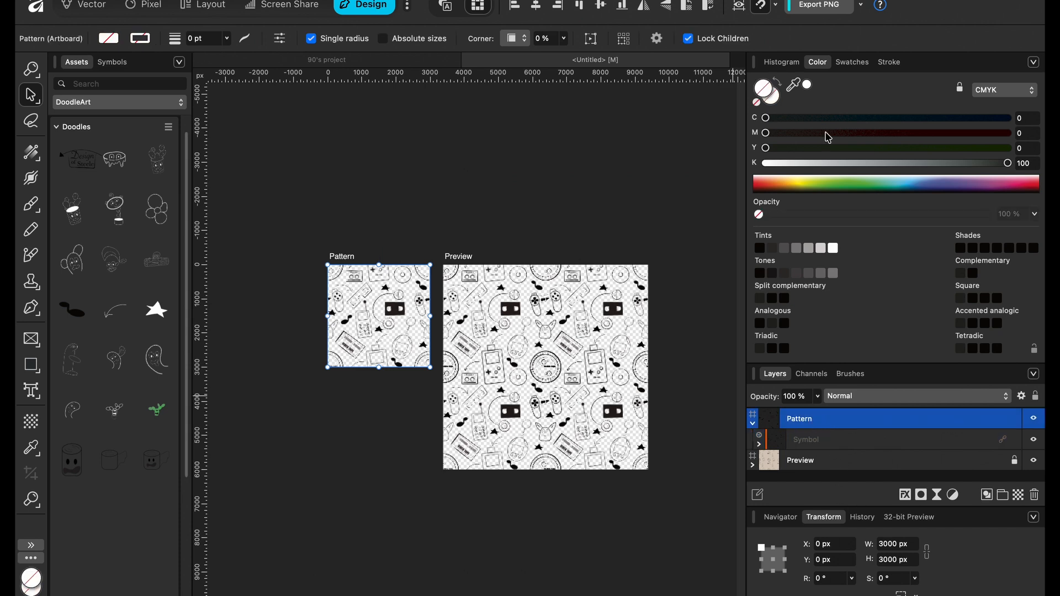
{"action": "left_click", "coordinate": [861, 6]}
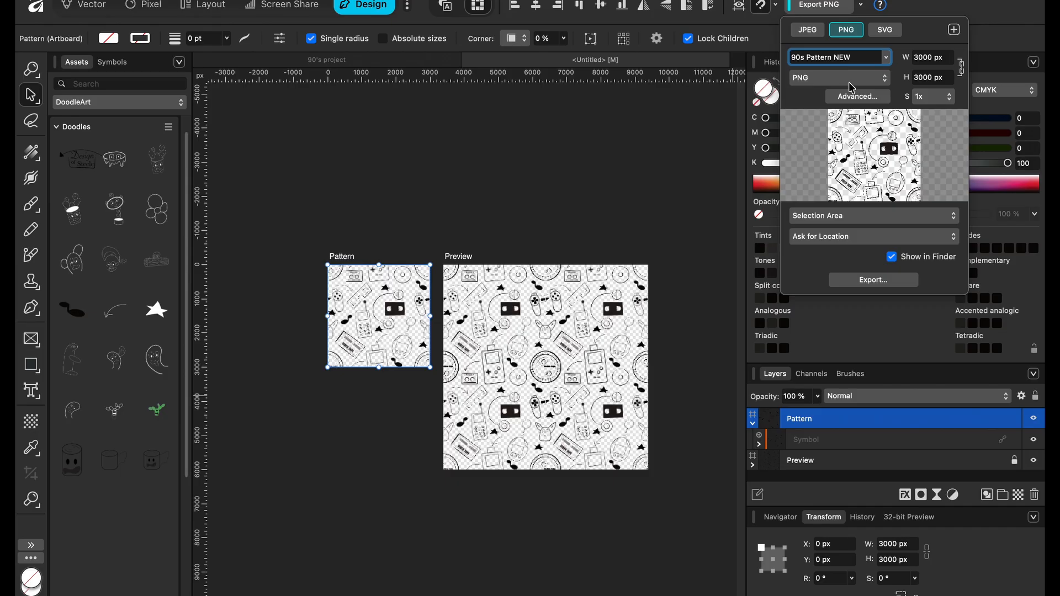
{"action": "left_click", "coordinate": [873, 279]}
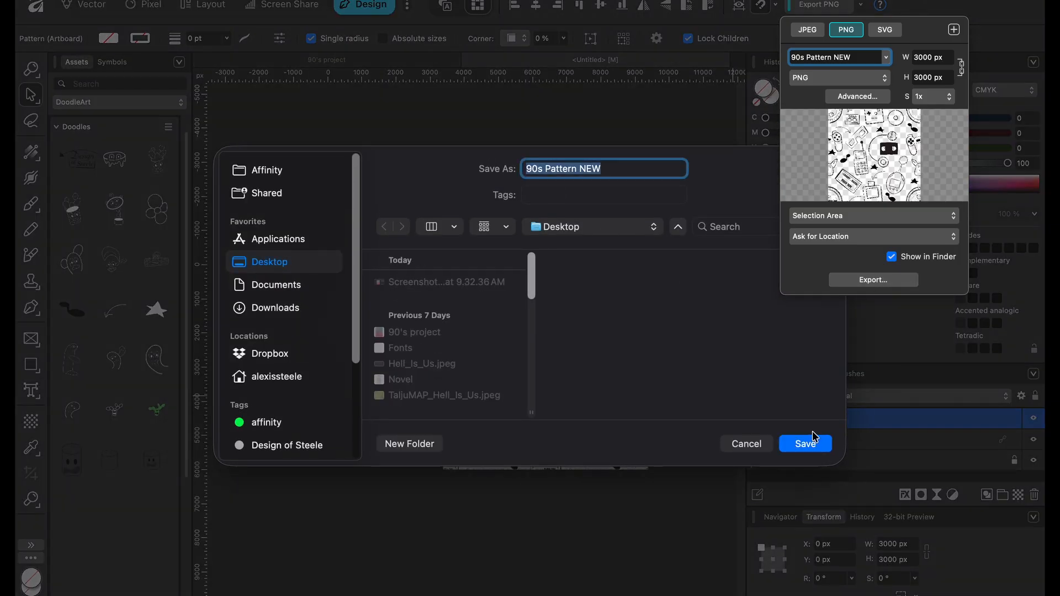
{"action": "left_click", "coordinate": [809, 450]}
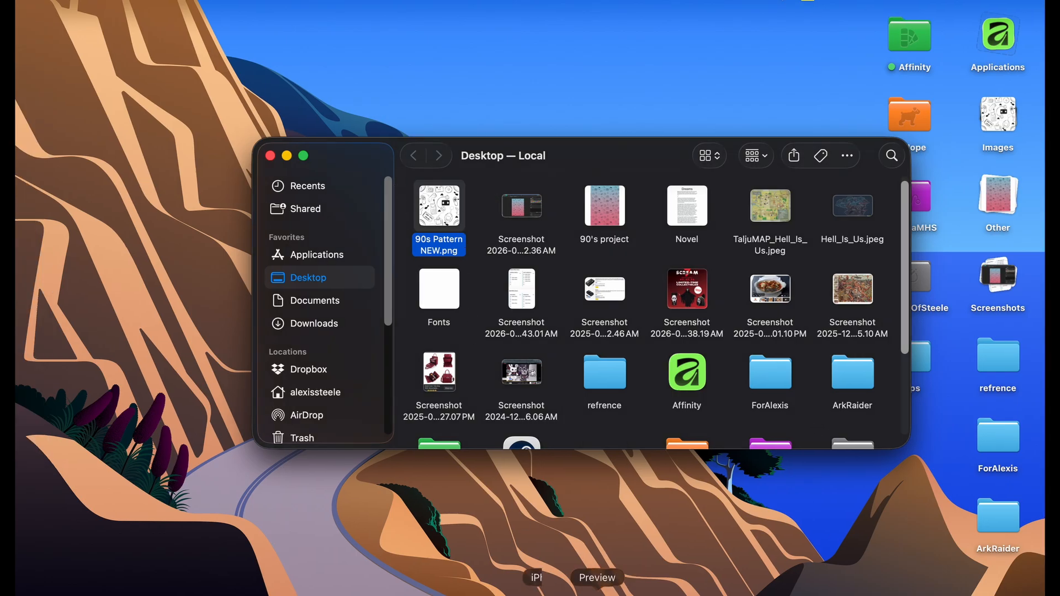
- Switch back to Affinity and create a new document from the BUNDLE template in the PRODUCTS folder
{"action": "left_click", "coordinate": [550, 595]}
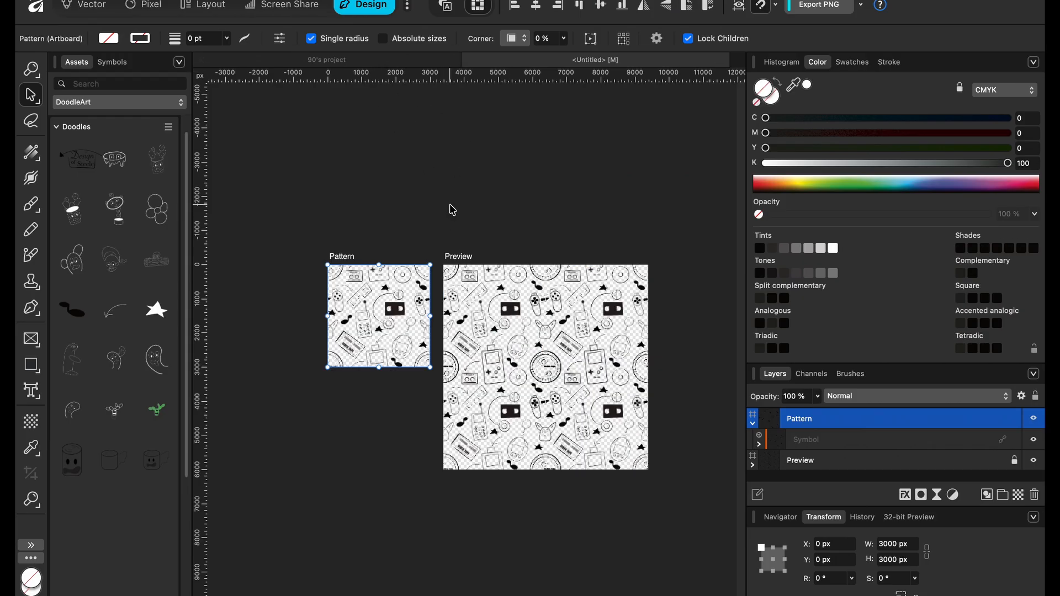
{"action": "key", "text": "super+n"}
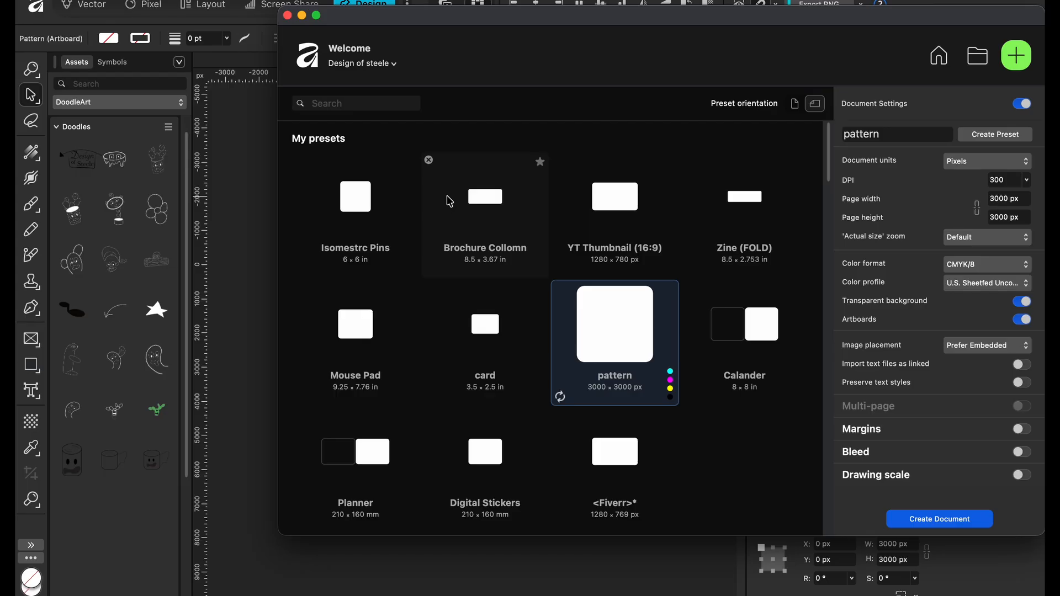
{"action": "left_click", "coordinate": [936, 57]}
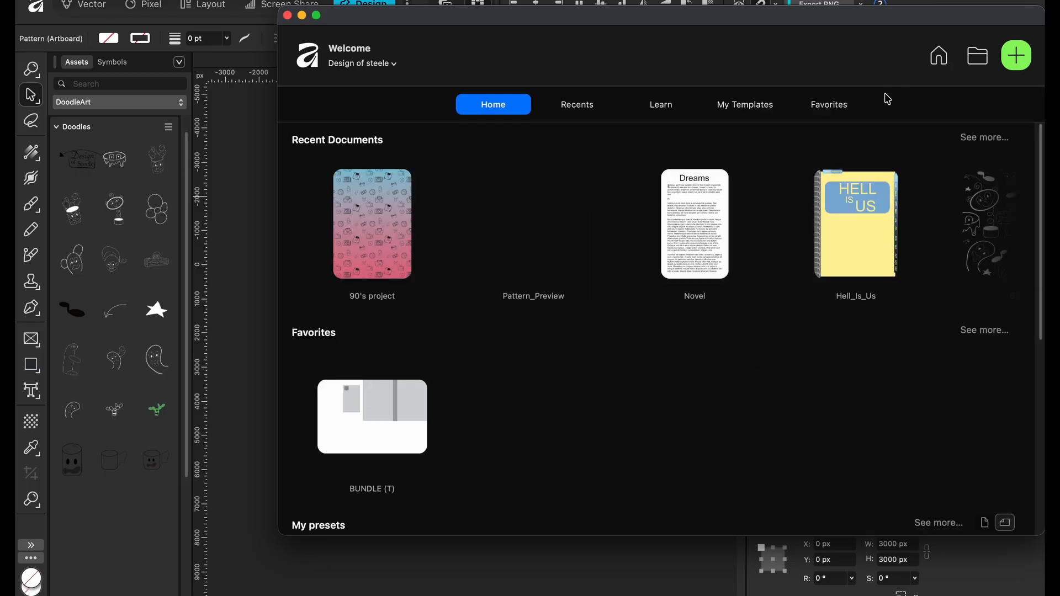
{"action": "left_click", "coordinate": [768, 108]}
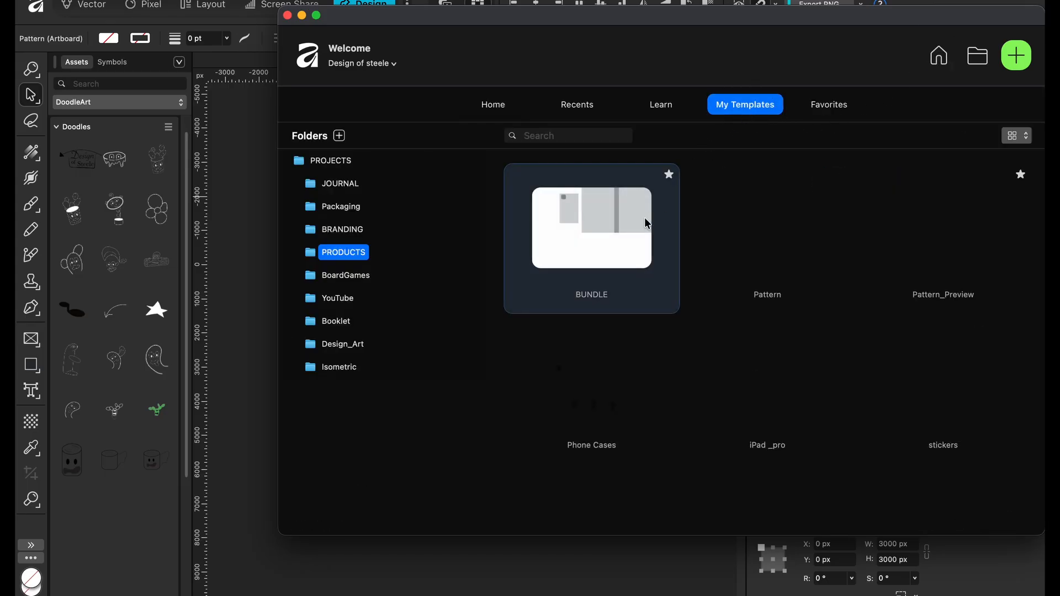
{"action": "left_click", "coordinate": [617, 252]}
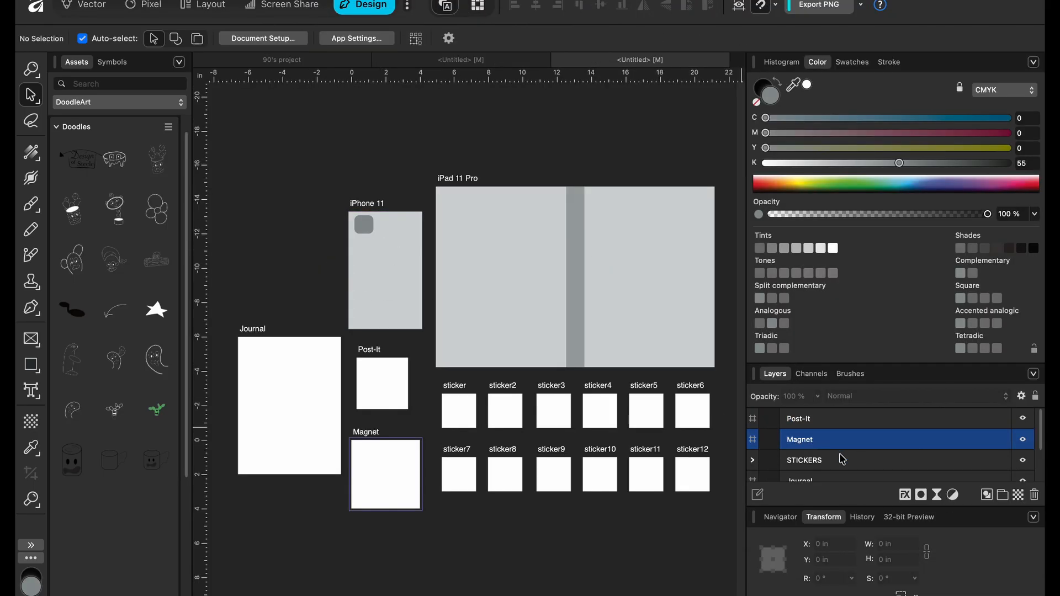
- Expand the iPad 11 Pro artboard and its Spider2 group, and select the large light grey rectangle inside
{"action": "scroll", "coordinate": [842, 459], "scroll_direction": "down", "scroll_amount": 2}
{"action": "scroll", "coordinate": [841, 460], "scroll_direction": "down", "scroll_amount": 1}
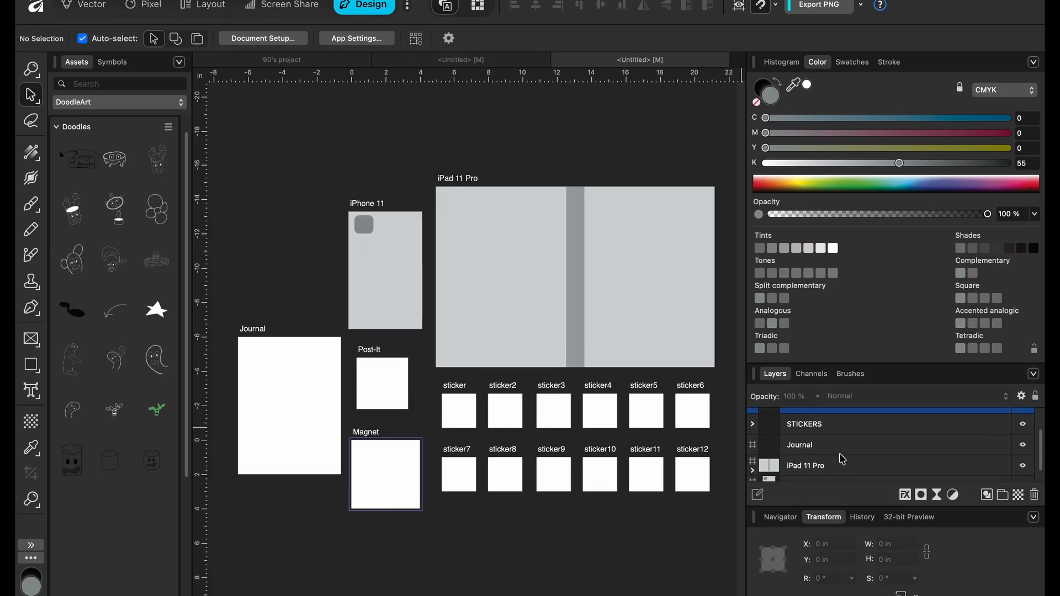
{"action": "scroll", "coordinate": [841, 459], "scroll_direction": "up", "scroll_amount": 2}
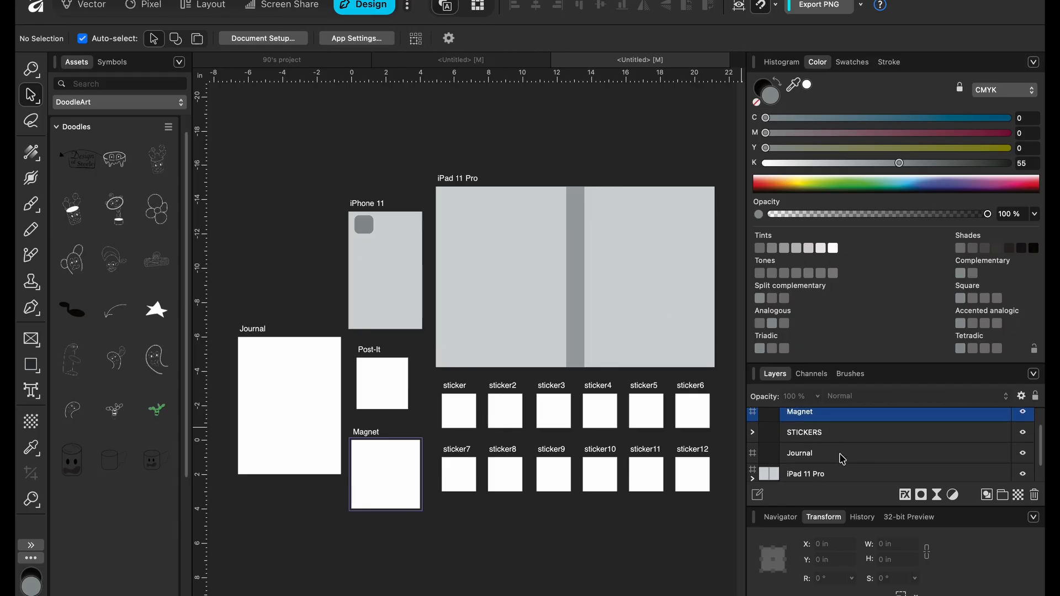
{"action": "scroll", "coordinate": [842, 460], "scroll_direction": "down", "scroll_amount": 2}
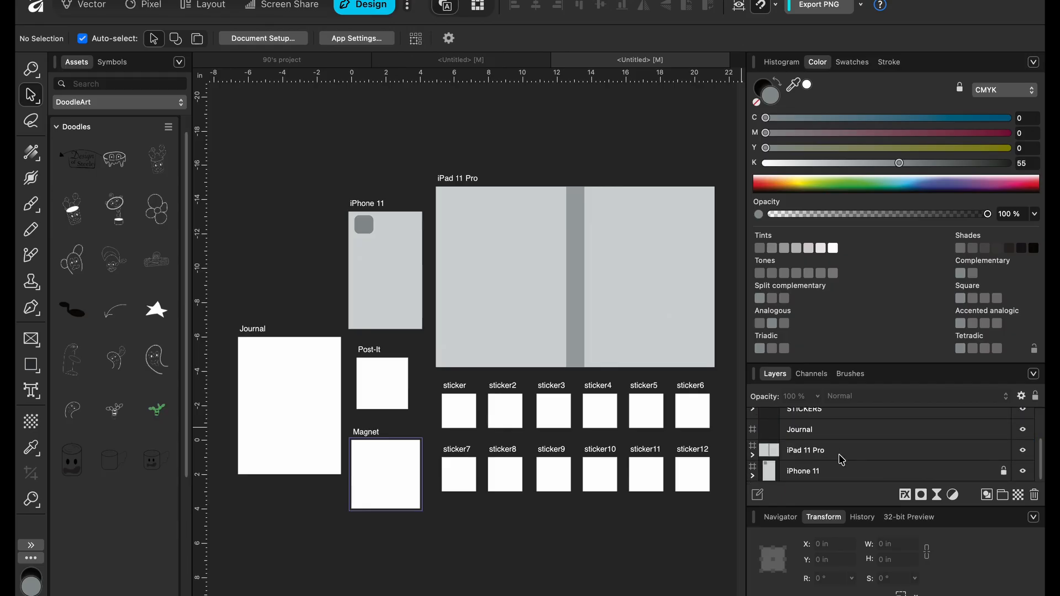
{"action": "left_click", "coordinate": [806, 452]}
{"action": "left_click", "coordinate": [752, 456]}
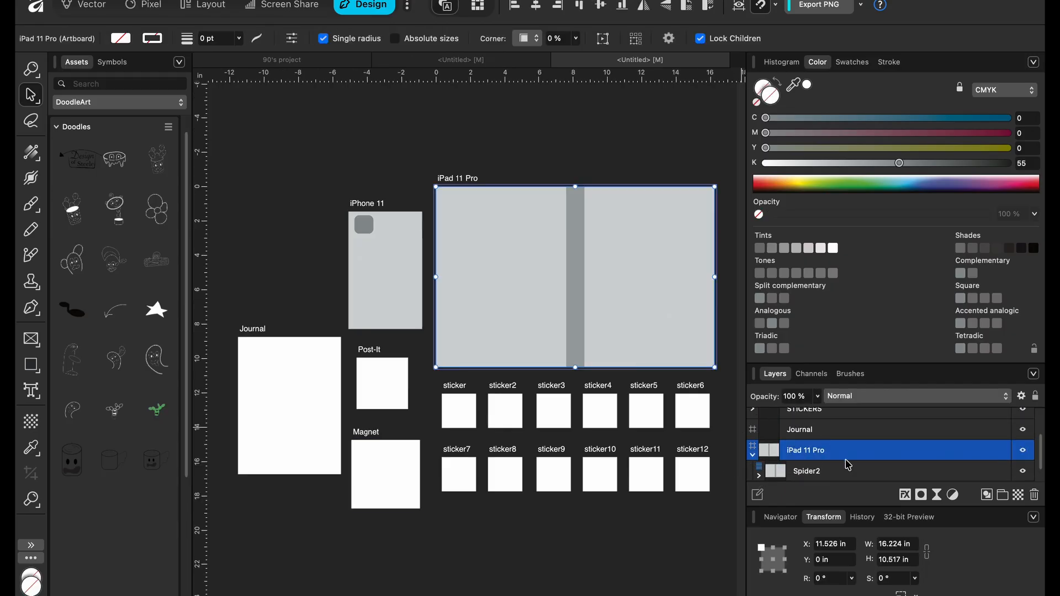
{"action": "scroll", "coordinate": [881, 461], "scroll_direction": "down", "scroll_amount": 1}
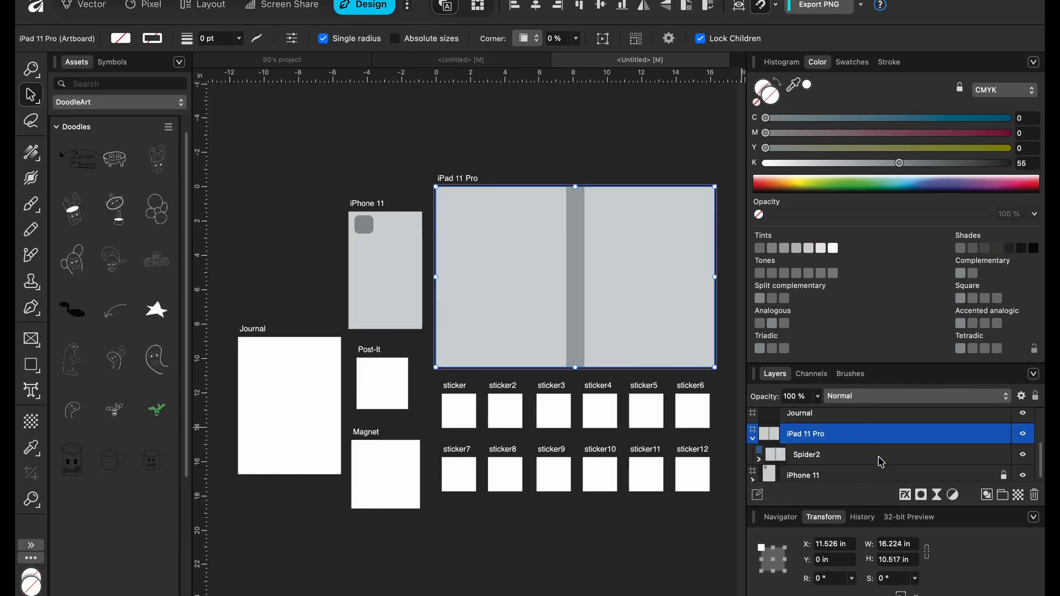
{"action": "left_click", "coordinate": [758, 454]}
{"action": "scroll", "coordinate": [817, 462], "scroll_direction": "down", "scroll_amount": 1}
{"action": "left_click", "coordinate": [818, 462]}
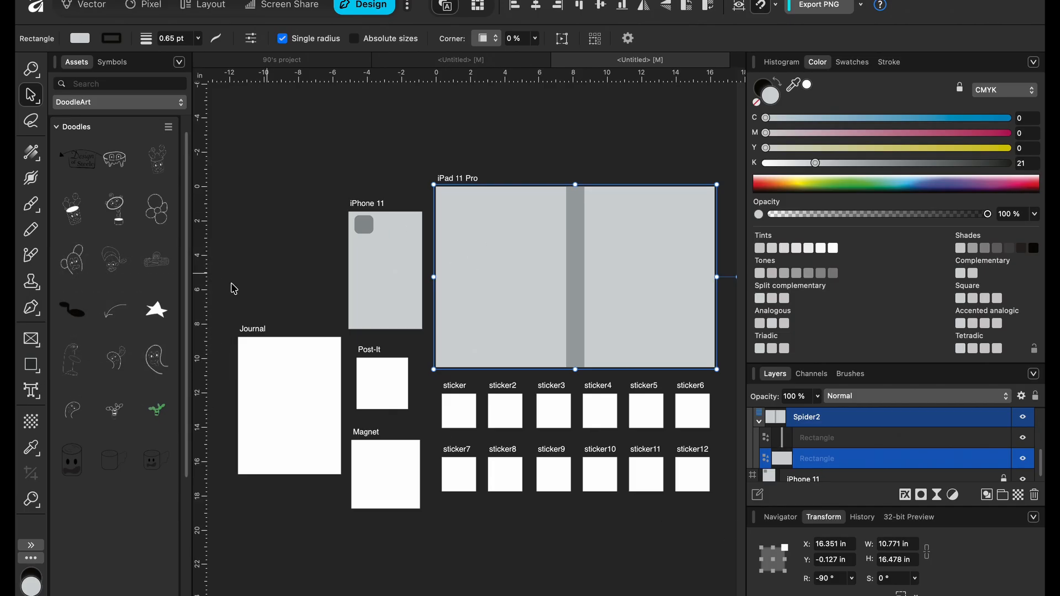
- Draw a 16.224 × 10.517 in rectangle covering the iPad 11 Pro artboard and place it at the bottom of the Spider2 group
{"action": "left_click", "coordinate": [31, 364]}
{"action": "left_click_drag", "start_coordinate": [448, 197], "coordinate": [705, 367]}
{"action": "left_click_drag", "start_coordinate": [441, 199], "coordinate": [427, 188]}
{"action": "left_click_drag", "start_coordinate": [867, 456], "coordinate": [840, 457]}
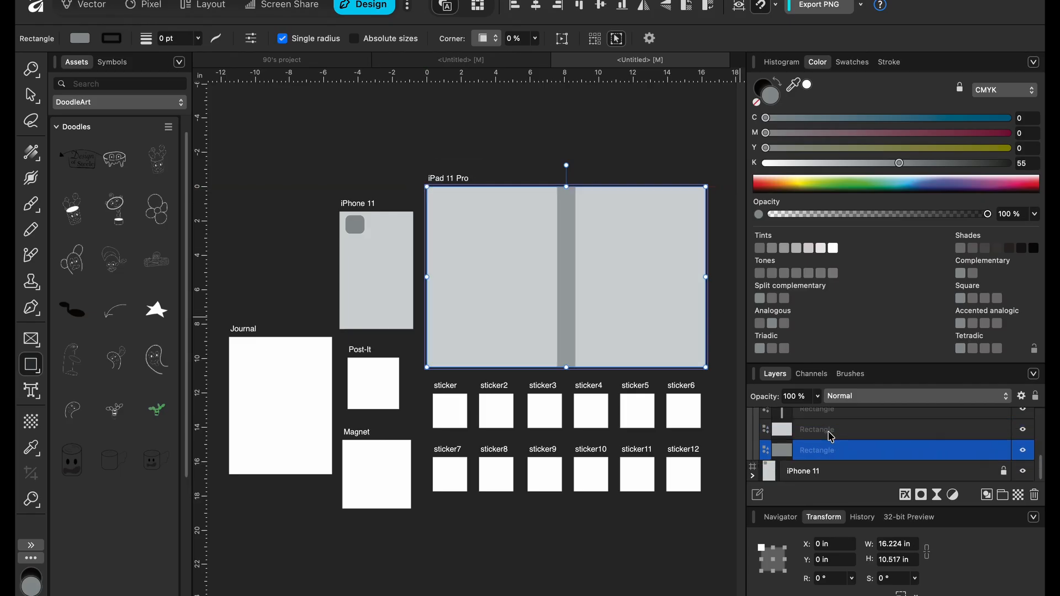
- Lower the large light grey rectangle's opacity to 20 % and change its fill to white
{"action": "left_click", "coordinate": [831, 433]}
{"action": "left_click", "coordinate": [816, 397]}
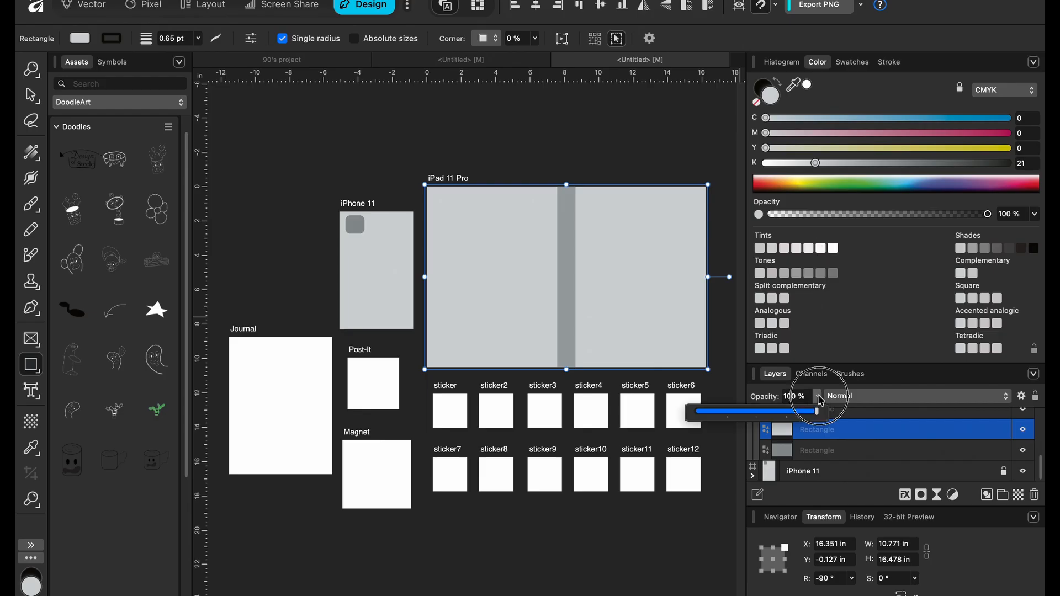
{"action": "left_click", "coordinate": [728, 413]}
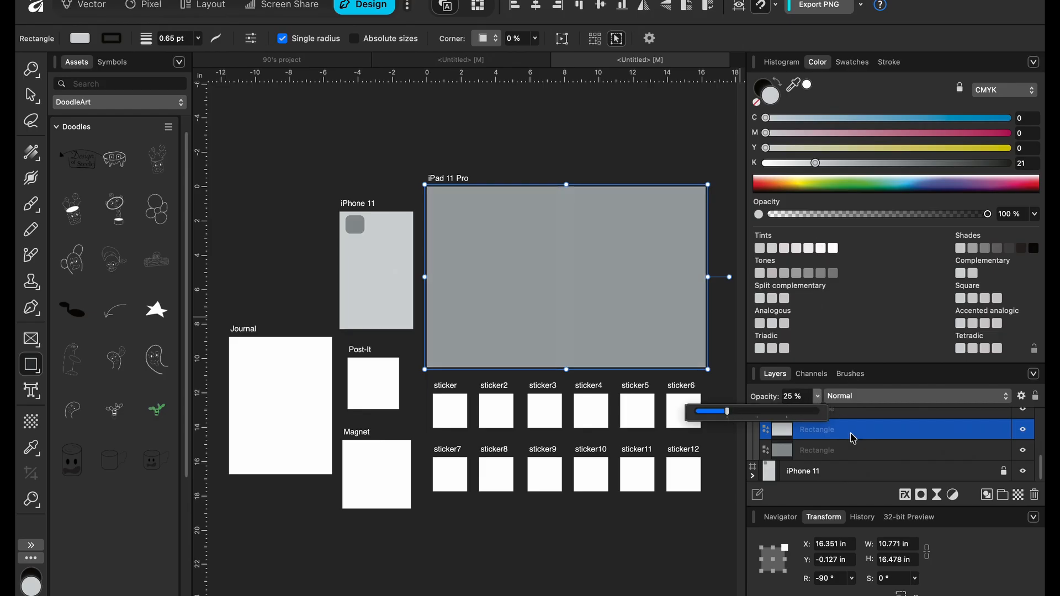
{"action": "left_click", "coordinate": [721, 413]}
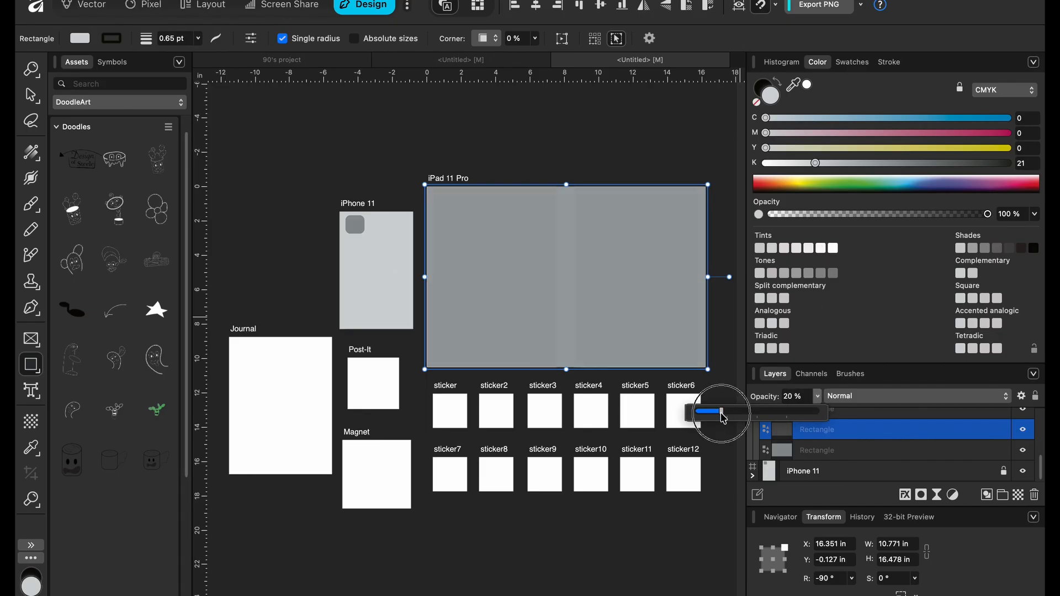
{"action": "left_click", "coordinate": [806, 85]}
{"action": "left_click", "coordinate": [806, 85]}
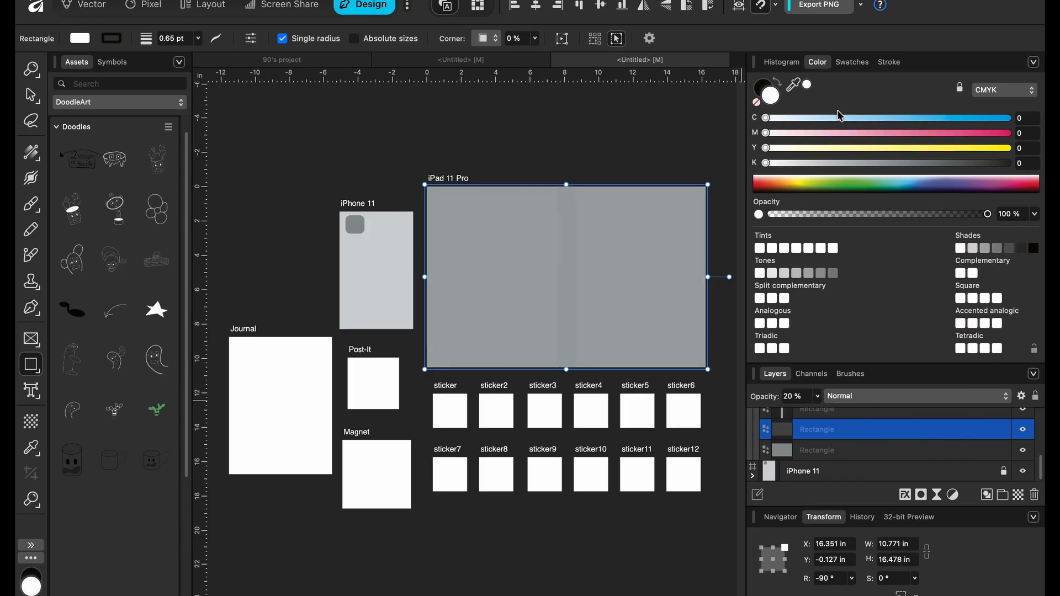
- Fill the new bottom rectangle of the Spider2 group with a bitmap fill using 90s Pattern NEW.png from the Desktop
{"action": "left_click", "coordinate": [818, 451]}
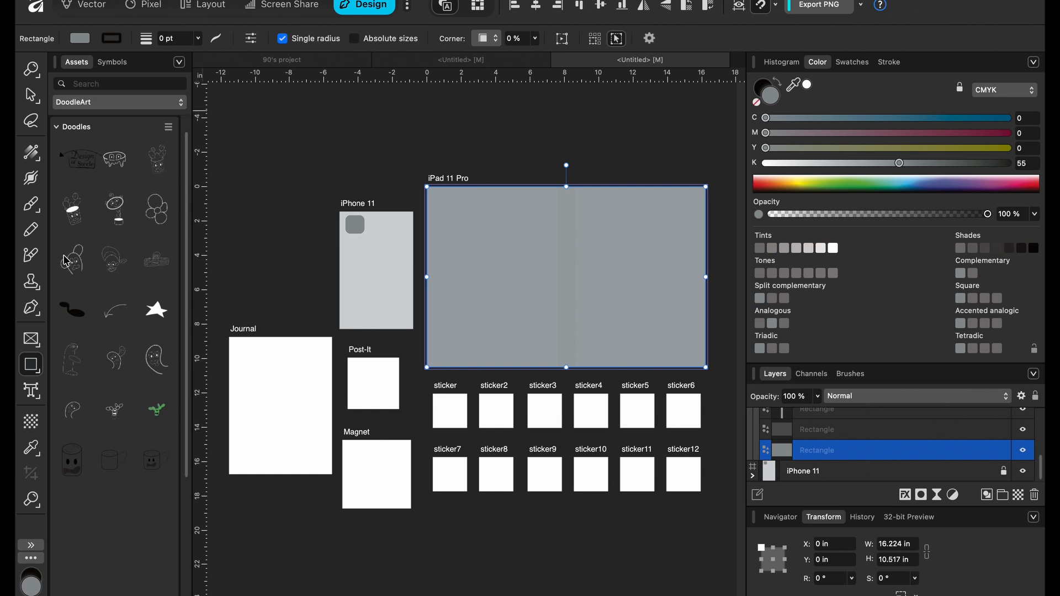
{"action": "left_click", "coordinate": [33, 154]}
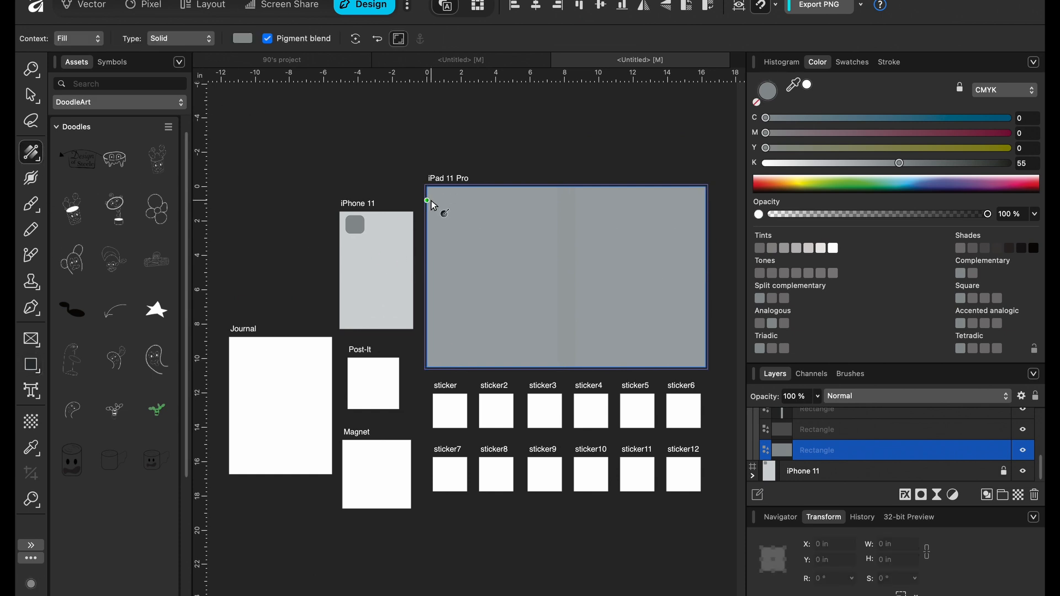
{"action": "left_click_drag", "start_coordinate": [440, 186], "coordinate": [437, 226]}
{"action": "left_click_drag", "start_coordinate": [442, 274], "coordinate": [440, 367]}
{"action": "left_click", "coordinate": [192, 39]}
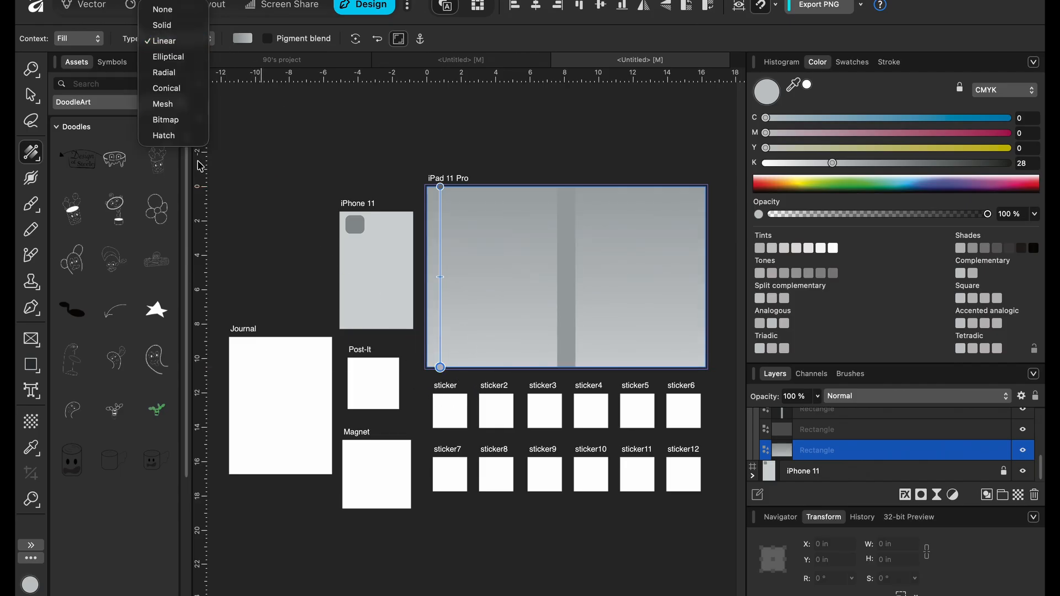
{"action": "left_click", "coordinate": [166, 124]}
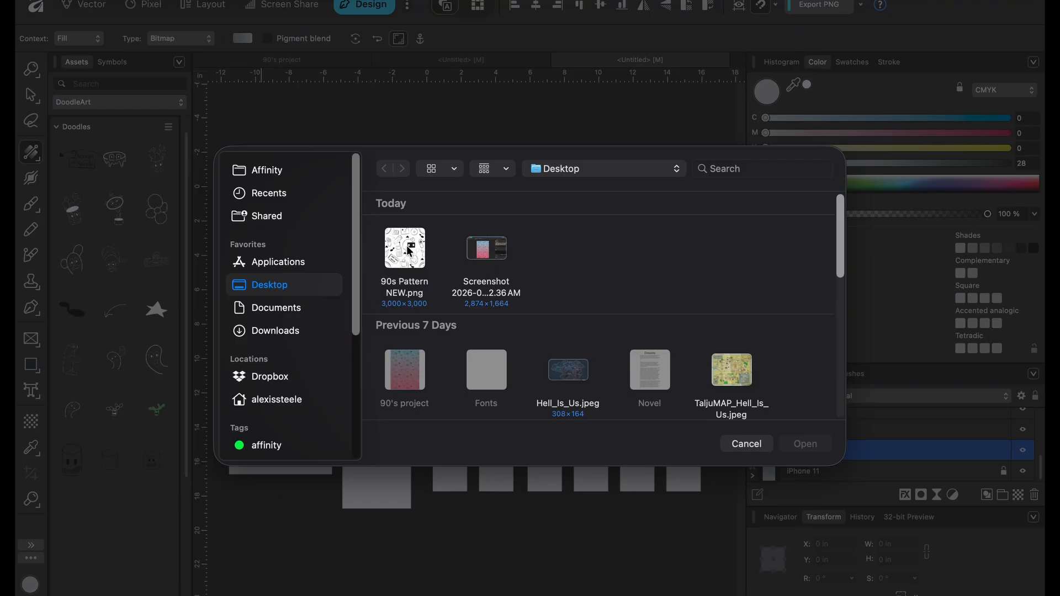
{"action": "left_click", "coordinate": [408, 251]}
{"action": "left_click", "coordinate": [804, 445]}
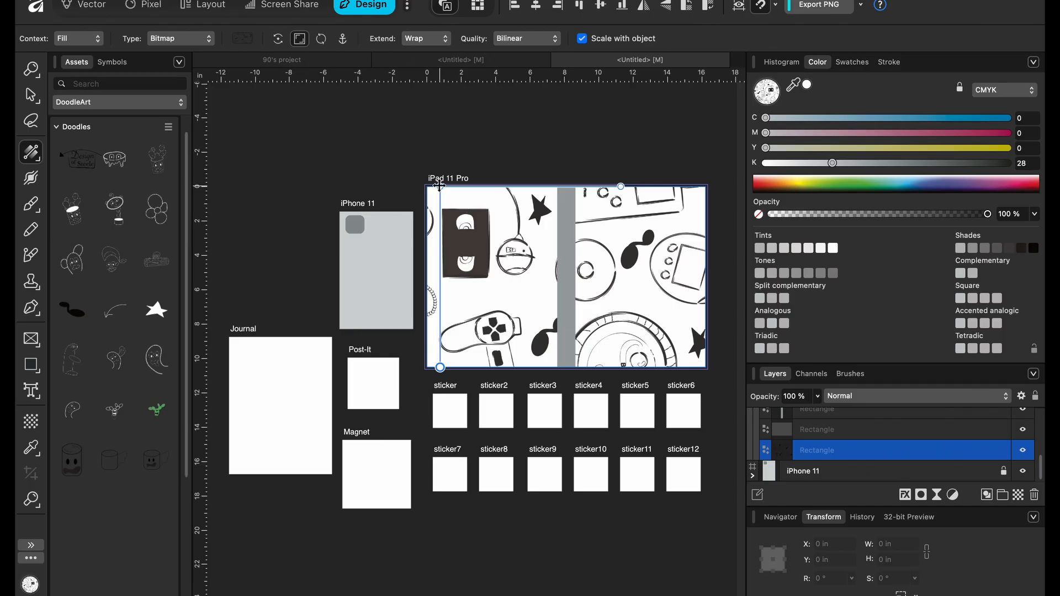
- Shrink the bitmap fill and turn it a quarter turn, so the pattern repeats about every 2 in across the iPad 11 Pro artboard
{"action": "left_click_drag", "start_coordinate": [440, 367], "coordinate": [440, 229]}
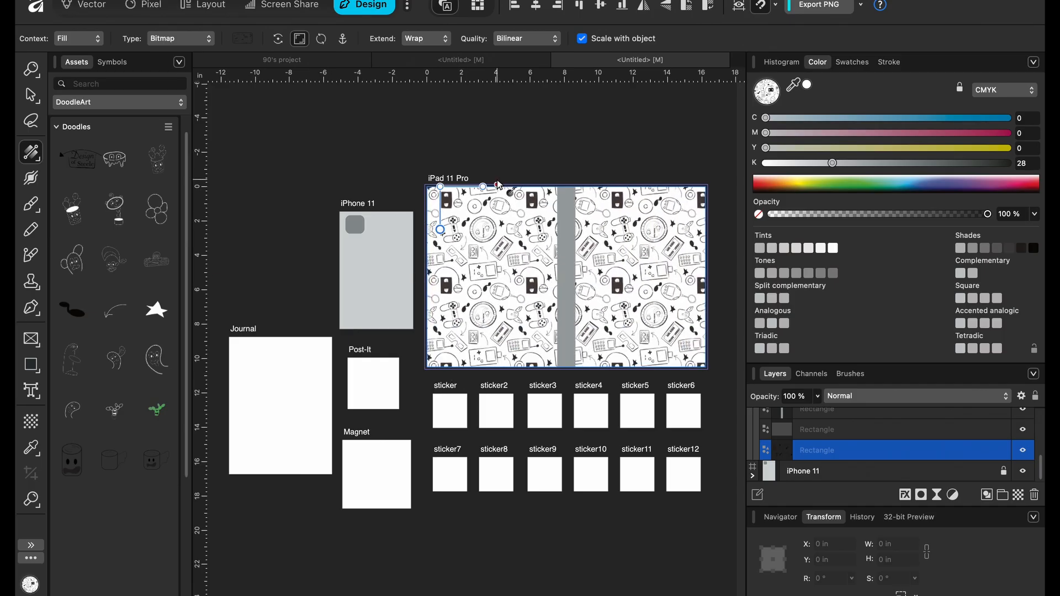
{"action": "left_click_drag", "start_coordinate": [483, 187], "coordinate": [485, 277]}
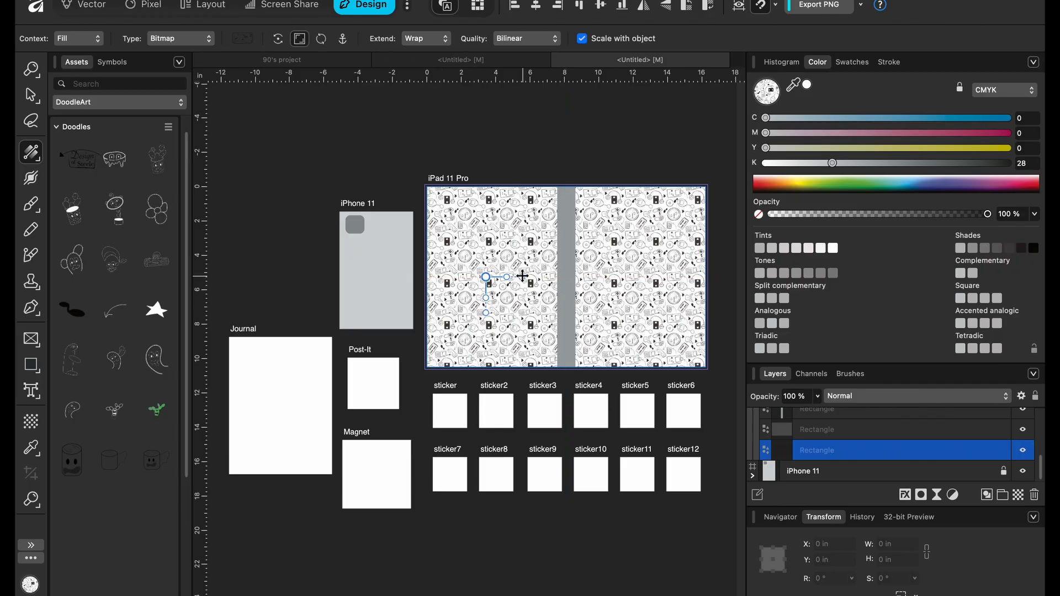
{"action": "left_click_drag", "start_coordinate": [521, 277], "coordinate": [497, 244]}
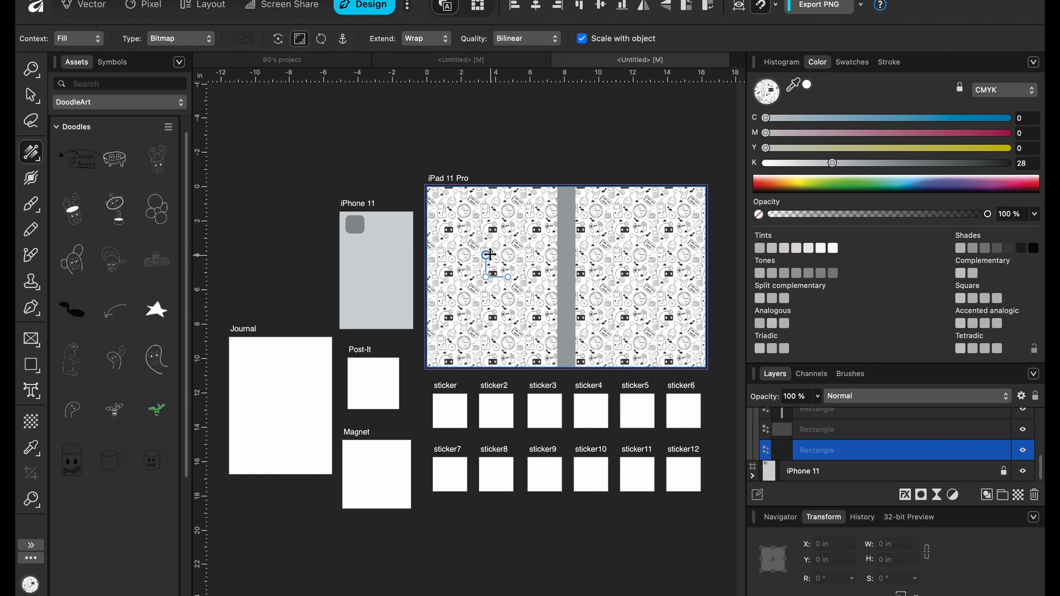
{"action": "left_click_drag", "start_coordinate": [485, 255], "coordinate": [486, 259]}
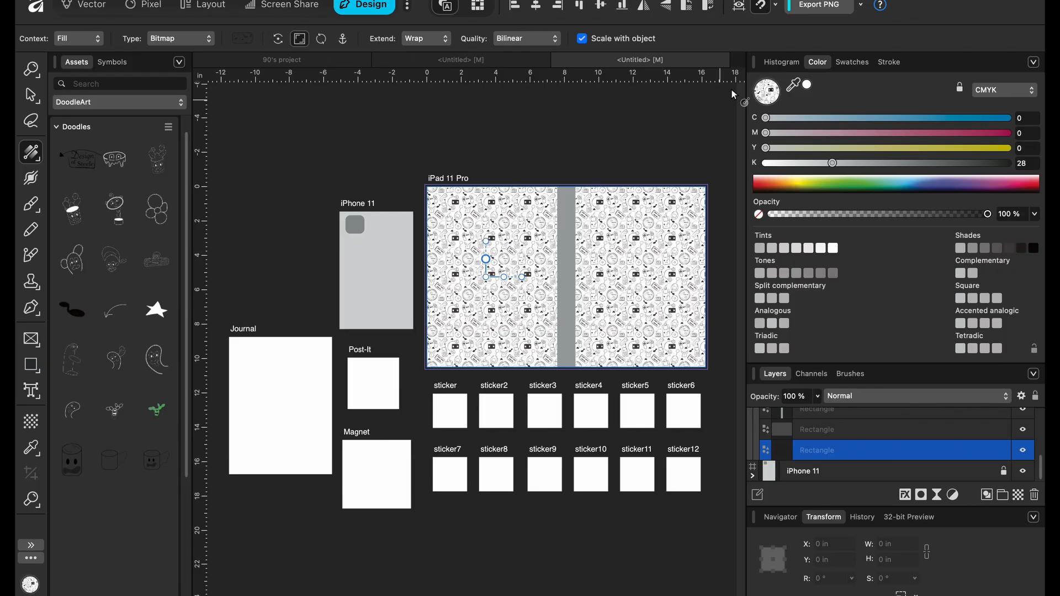
- Delete the Pattern2 swatch palette
{"action": "left_click", "coordinate": [851, 62]}
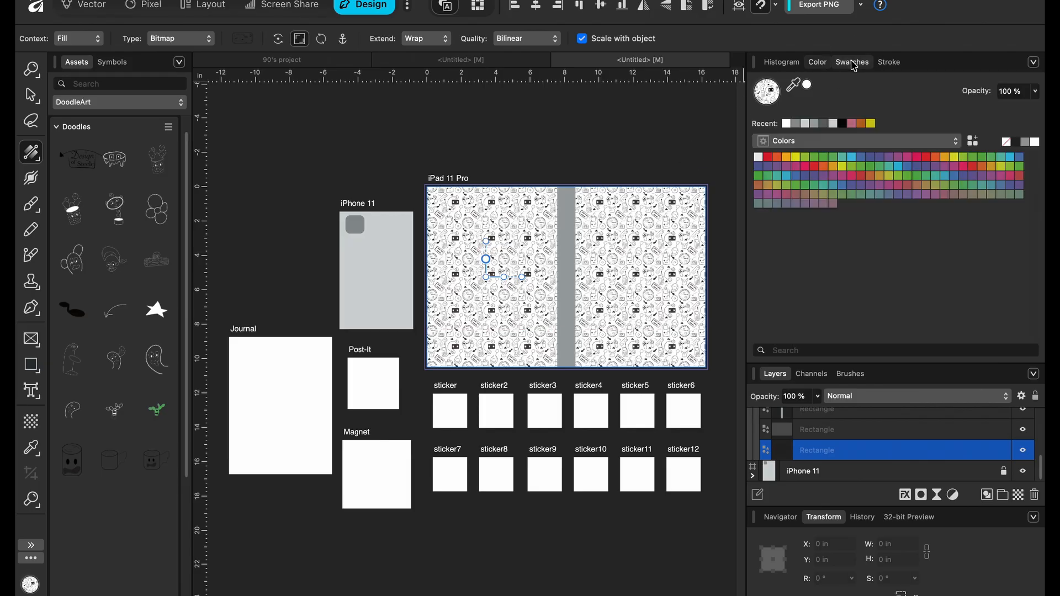
{"action": "left_click", "coordinate": [821, 141]}
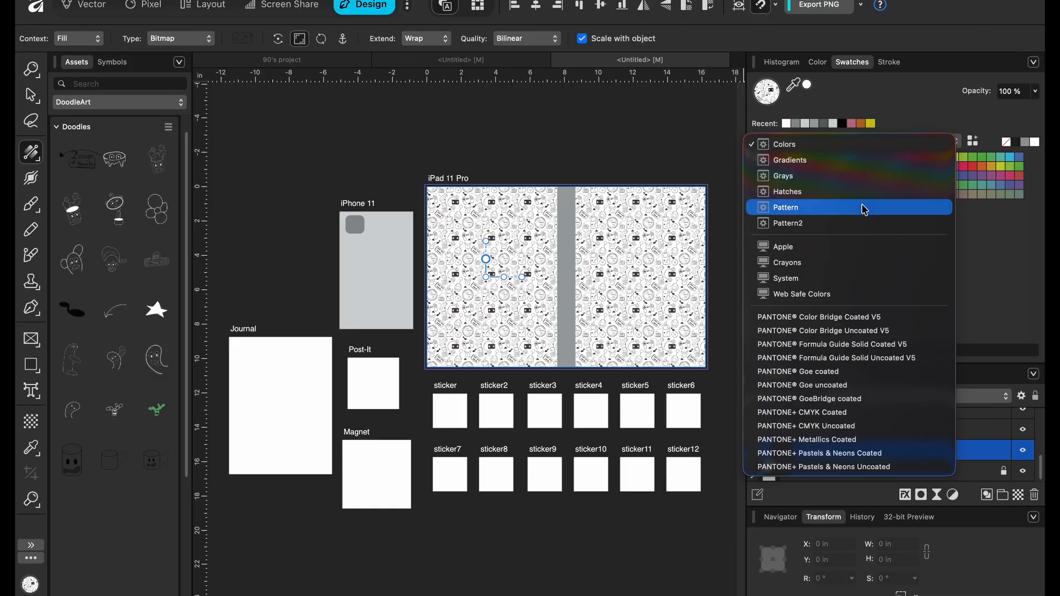
{"action": "left_click", "coordinate": [800, 223]}
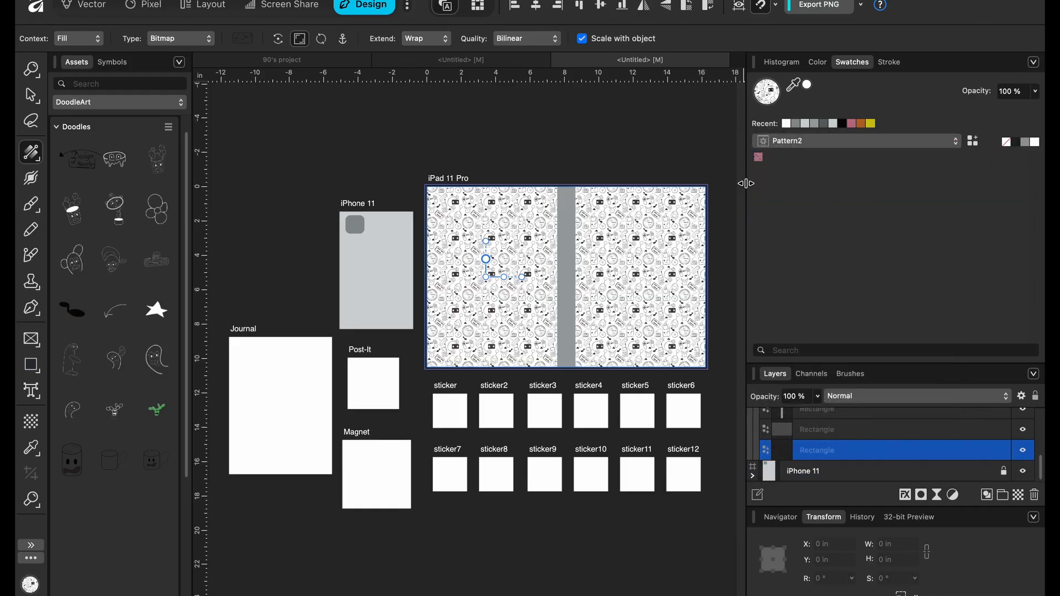
{"action": "left_click", "coordinate": [1033, 62]}
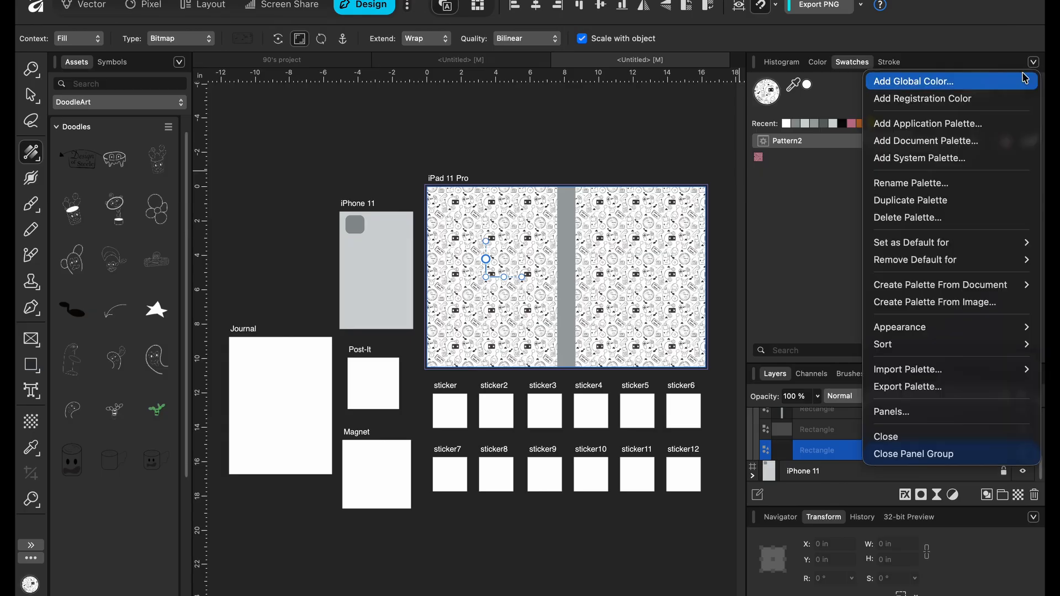
{"action": "left_click", "coordinate": [967, 219]}
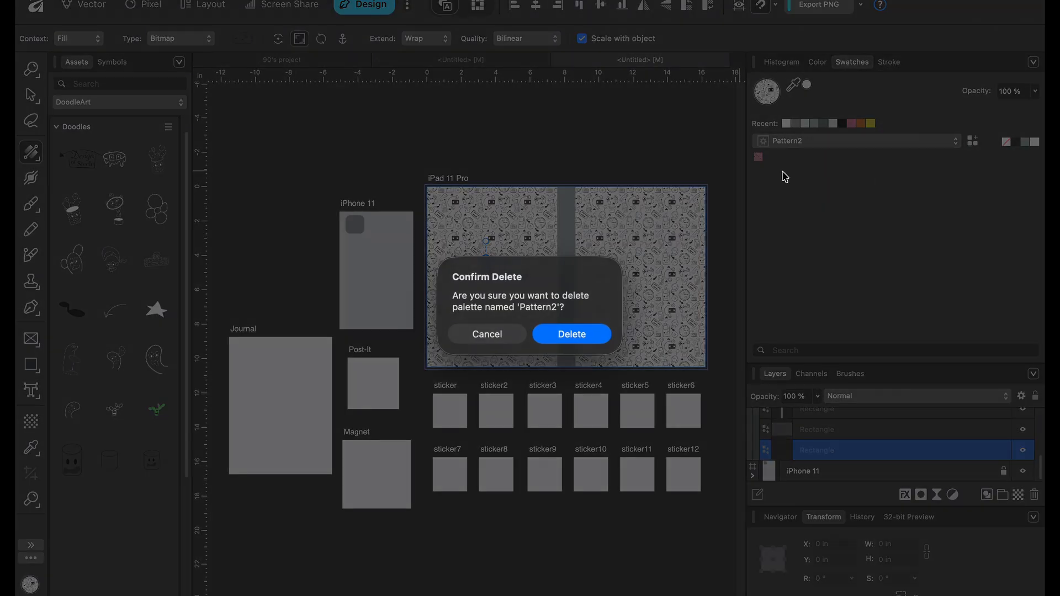
{"action": "left_click", "coordinate": [572, 334]}
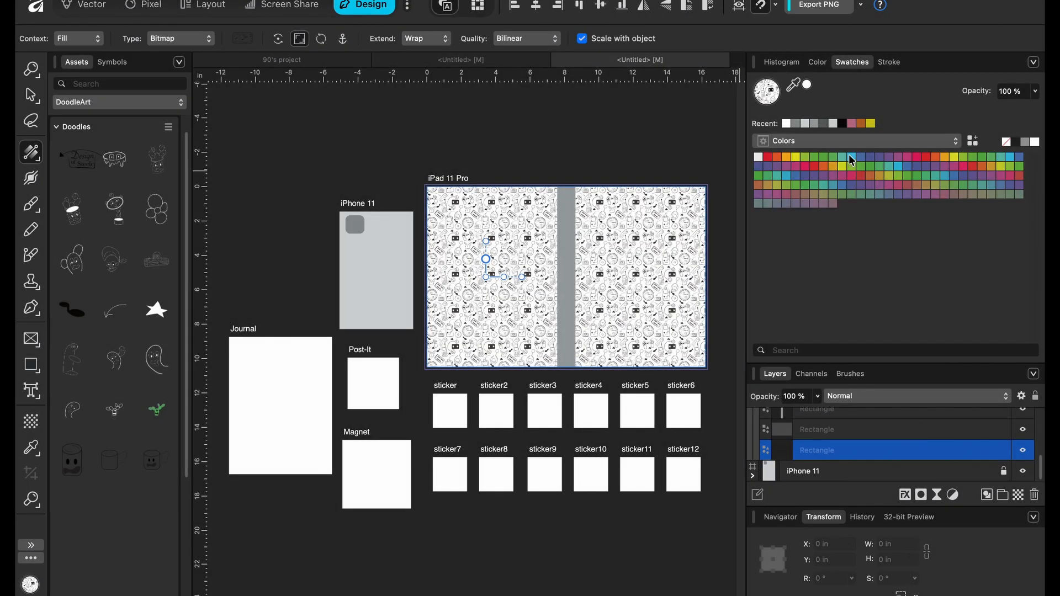
- Delete the old swatch palette named Pattern
{"action": "left_click", "coordinate": [876, 143]}
{"action": "left_click", "coordinate": [883, 205]}
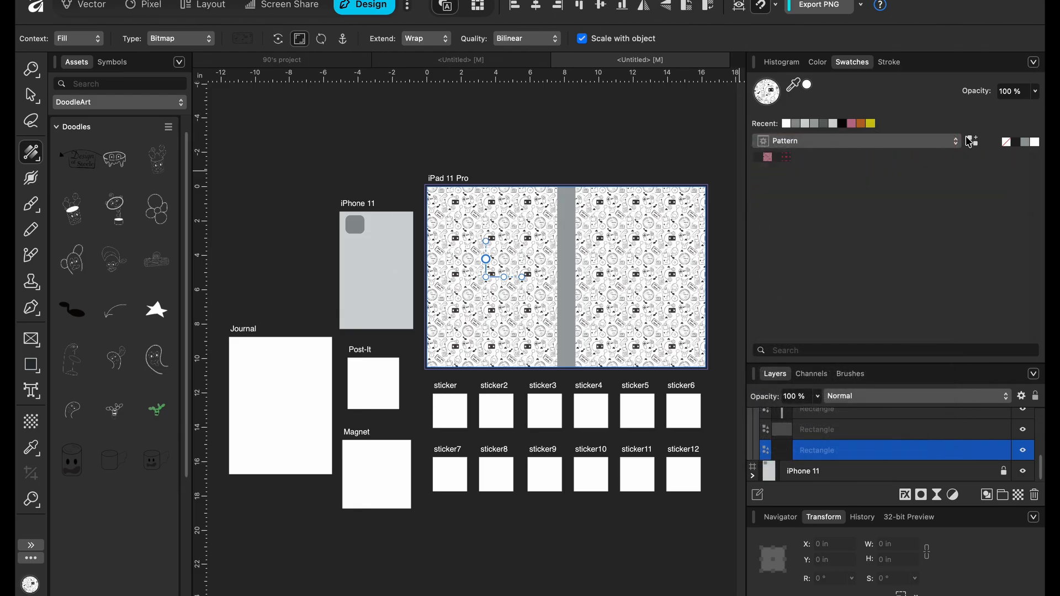
{"action": "left_click", "coordinate": [1033, 62]}
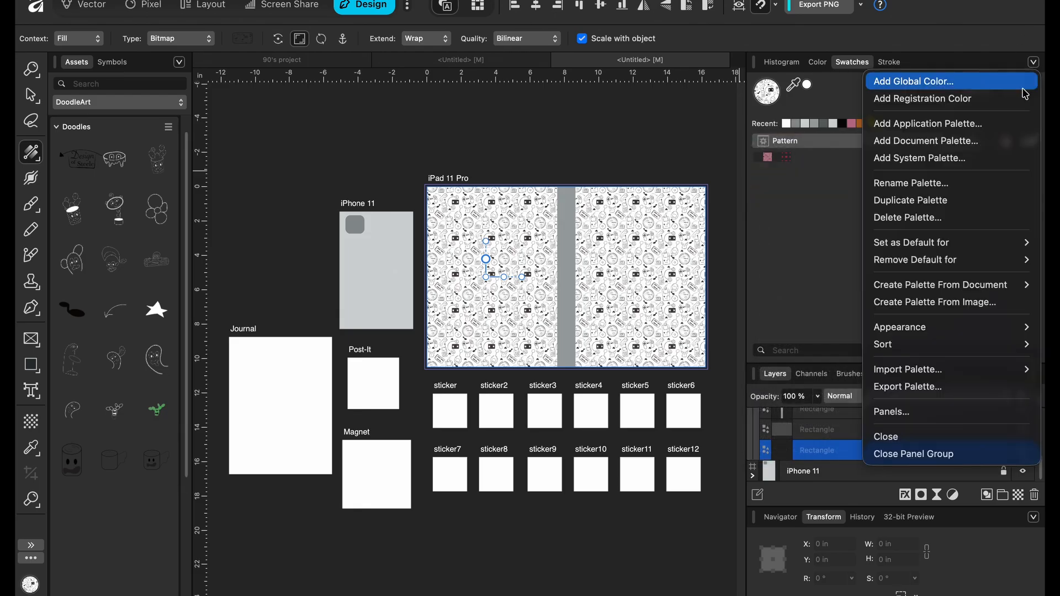
{"action": "left_click", "coordinate": [934, 219]}
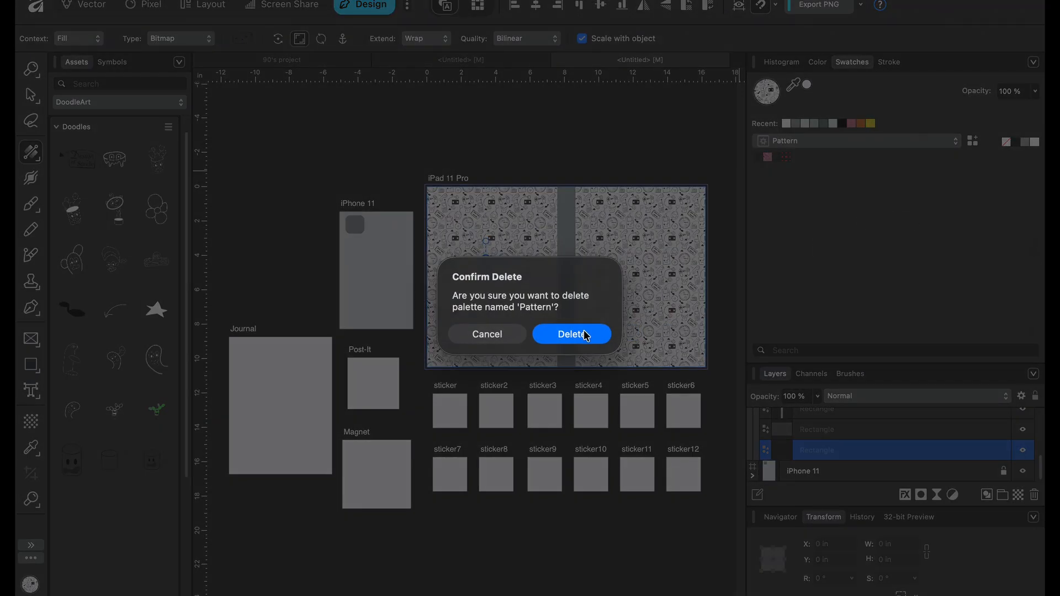
{"action": "left_click", "coordinate": [586, 336]}
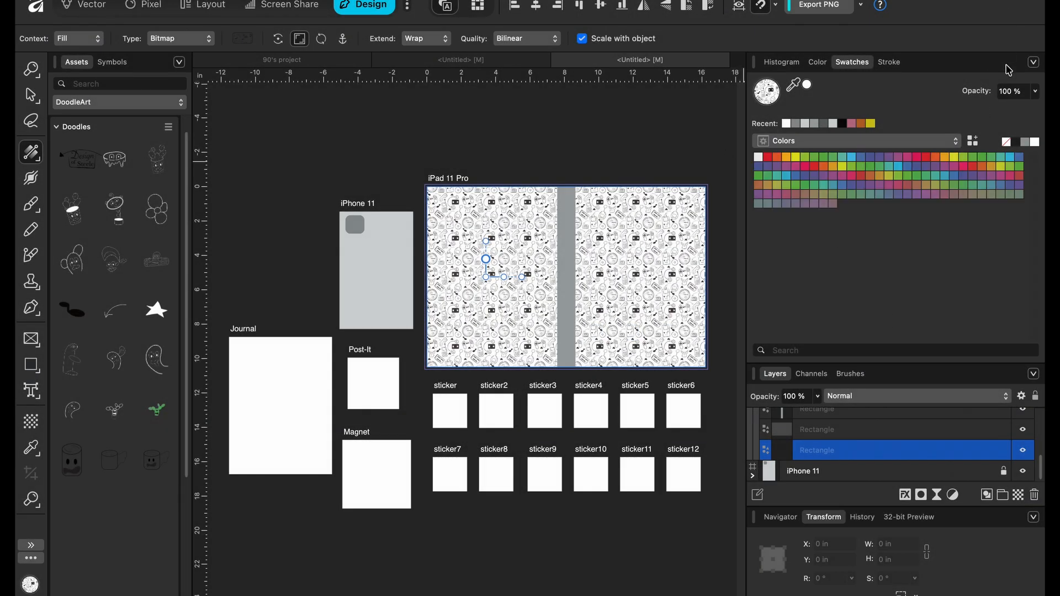
- Create a new application palette named Pattern and add the current bitmap fill to it as a swatch
{"action": "left_click", "coordinate": [1034, 62]}
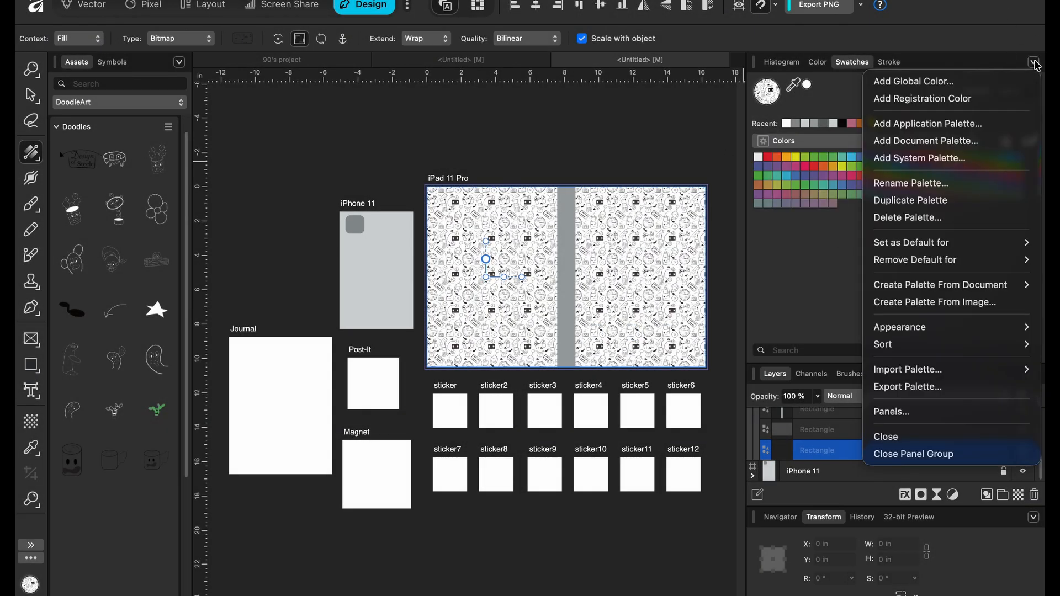
{"action": "left_click", "coordinate": [967, 133]}
{"action": "type", "text": "Pattern"}
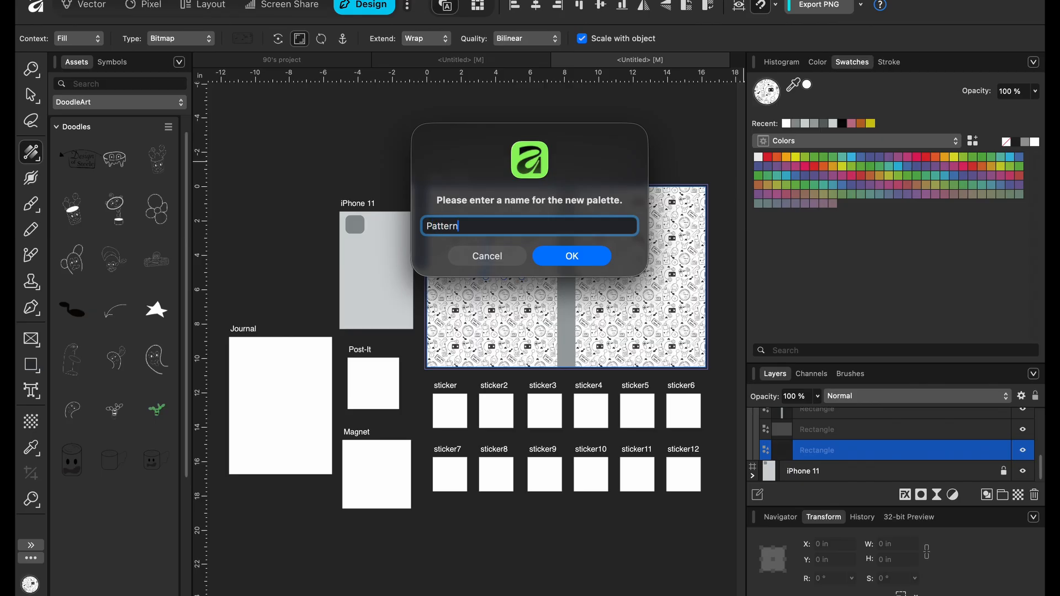
{"action": "left_click", "coordinate": [591, 253]}
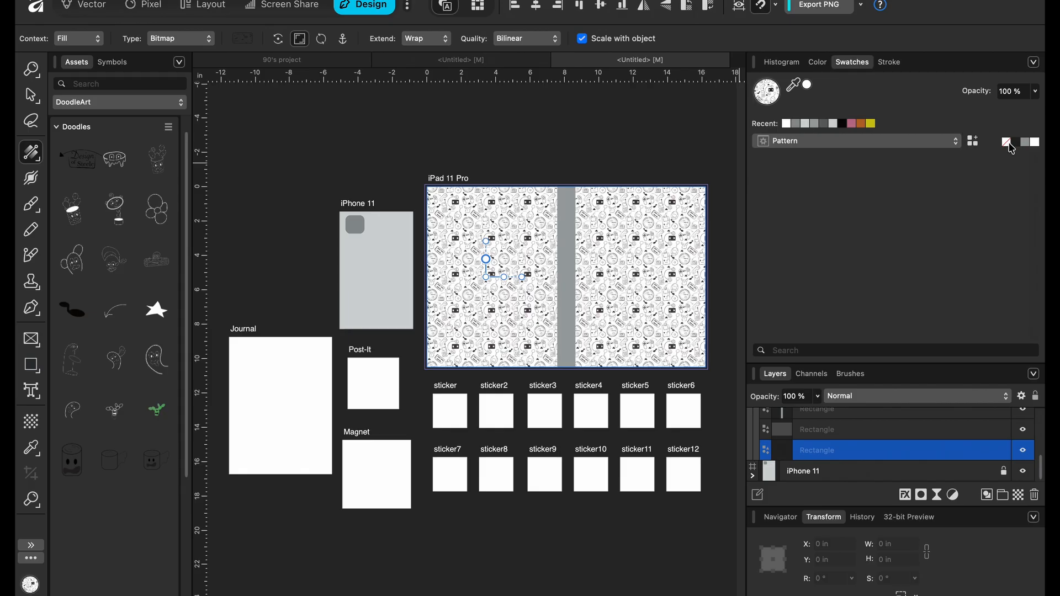
{"action": "left_click", "coordinate": [972, 142]}
- Fill the iPhone 11 artboard's background rectangle with the doodle swatch from the Pattern palette, spanning the fill vertically
{"action": "left_click", "coordinate": [811, 478]}
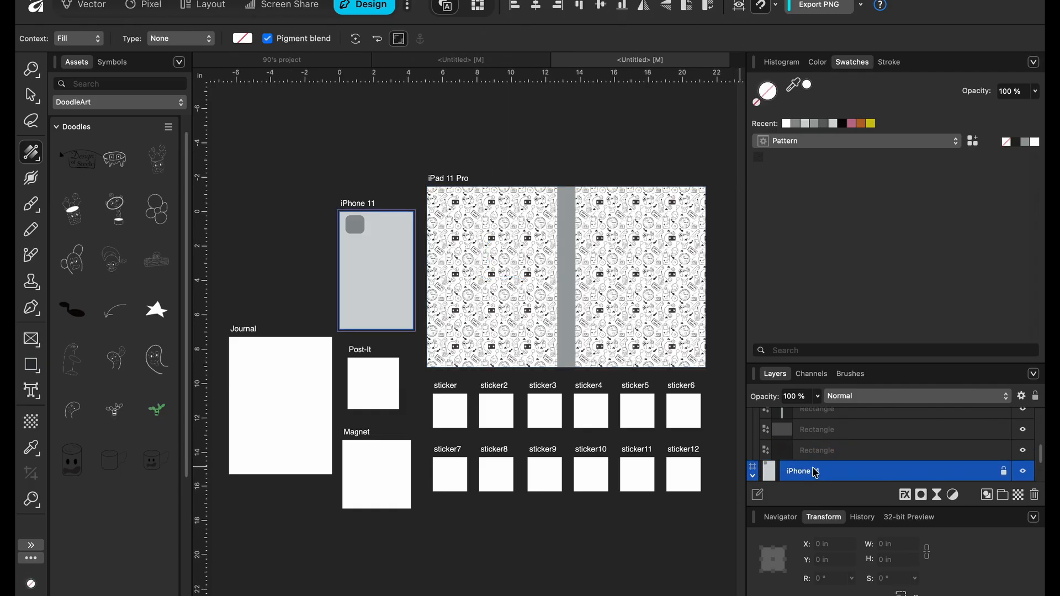
{"action": "scroll", "coordinate": [841, 475], "scroll_direction": "down", "scroll_amount": 3}
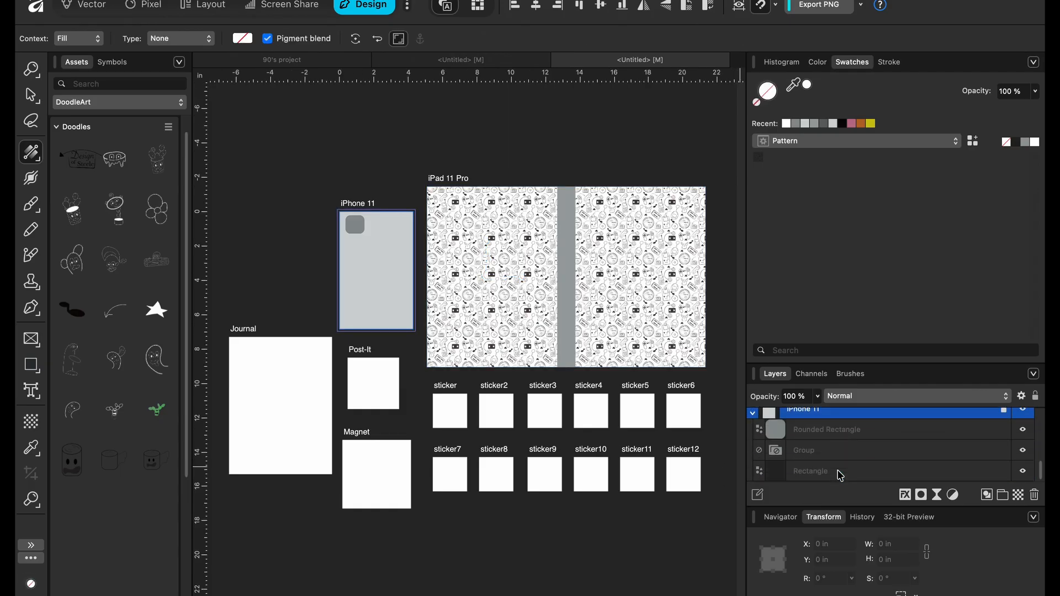
{"action": "left_click", "coordinate": [838, 472]}
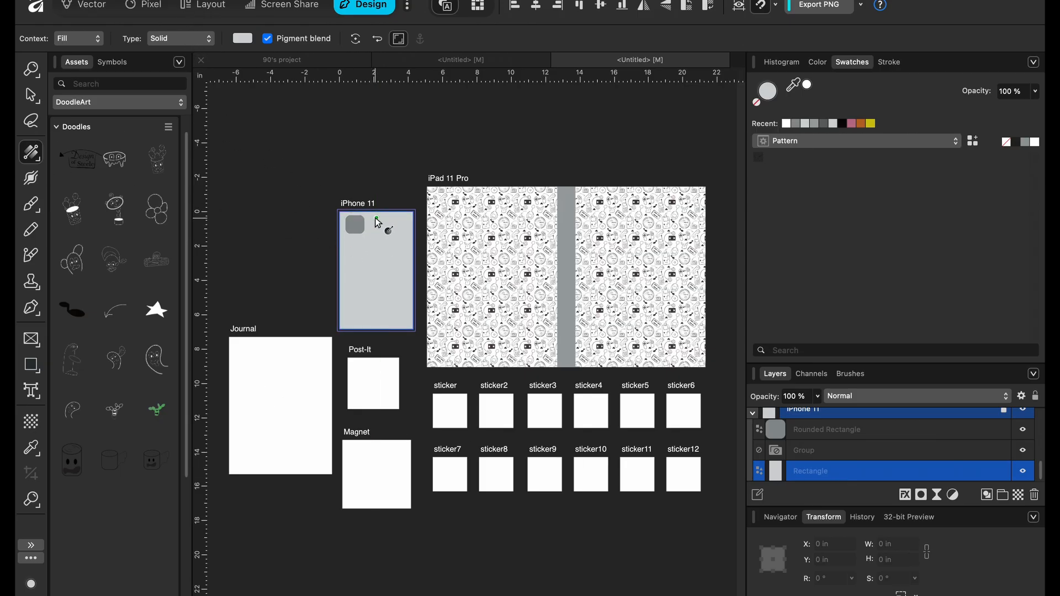
{"action": "left_click_drag", "start_coordinate": [370, 213], "coordinate": [370, 329]}
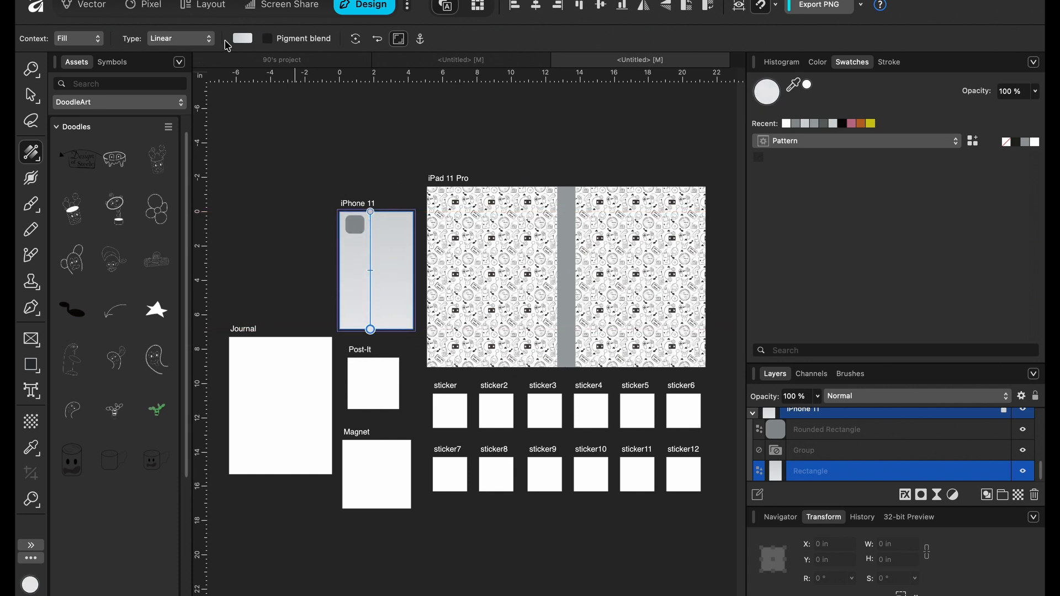
{"action": "left_click", "coordinate": [181, 39]}
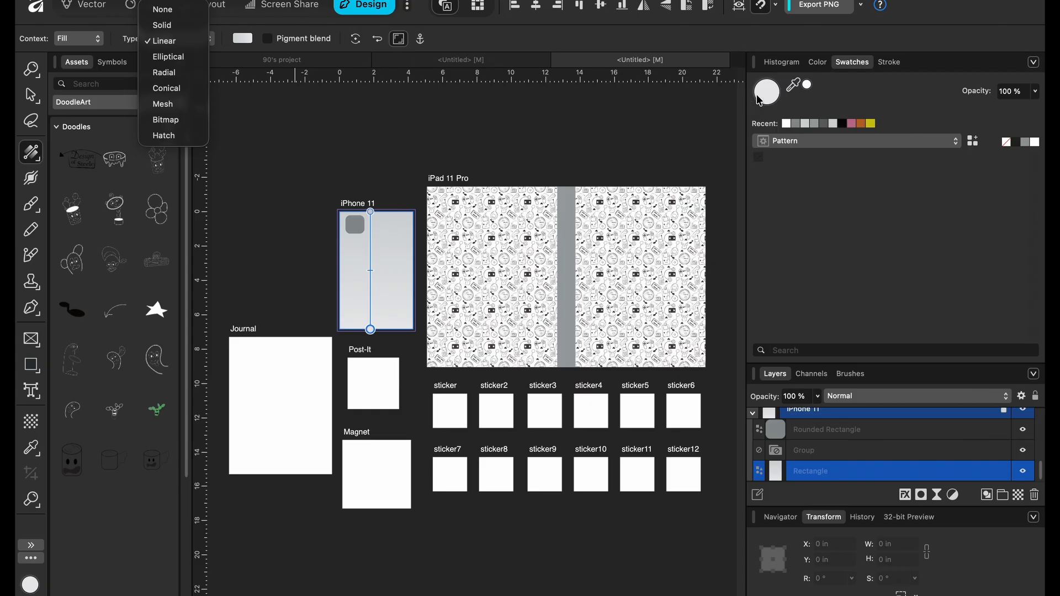
{"action": "left_click", "coordinate": [759, 161]}
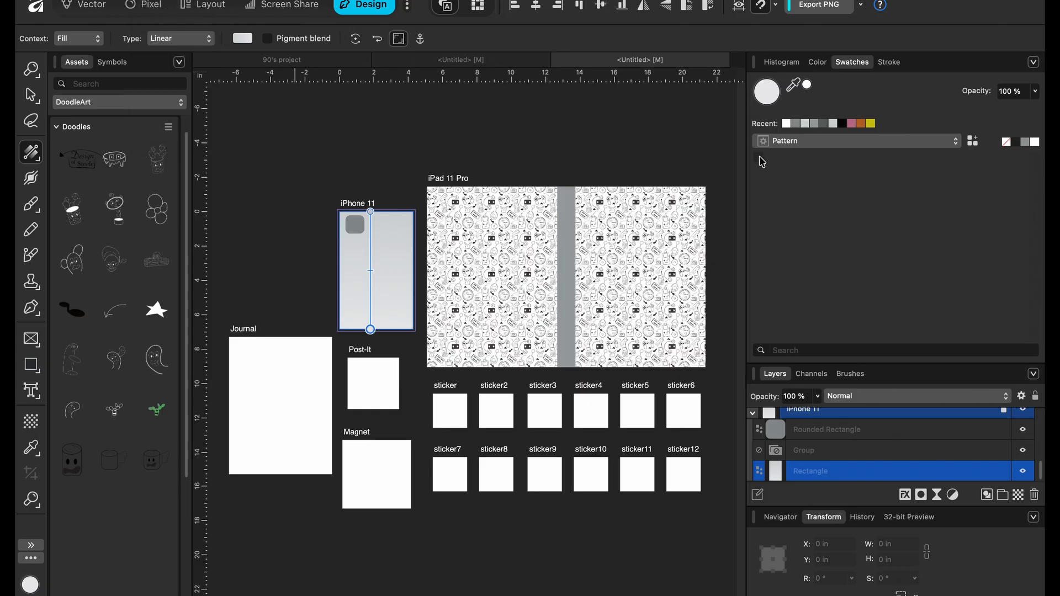
{"action": "left_click", "coordinate": [758, 158]}
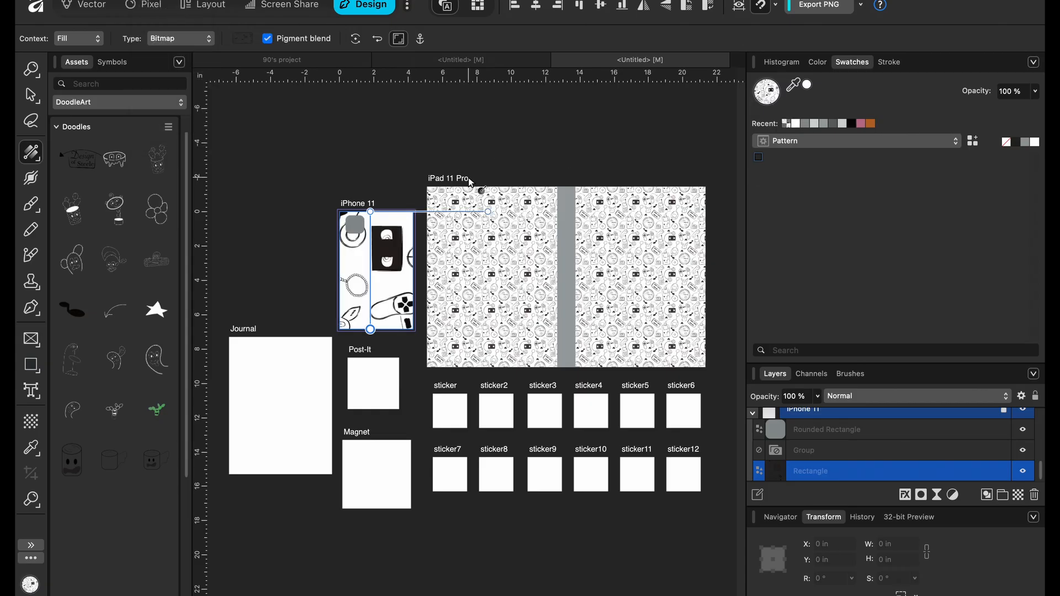
- Scale the bitmap fill on the iPhone 11 rectangle so the doodle pattern repeats about every 1.9 in
{"action": "mouse_move", "coordinate": [488, 209]}
{"action": "left_mouse_down"}
{"action": "mouse_move", "coordinate": [390, 208]}
{"action": "mouse_move", "coordinate": [384, 277]}
{"action": "mouse_move", "coordinate": [369, 300]}
{"action": "mouse_move", "coordinate": [394, 285]}
{"action": "mouse_move", "coordinate": [376, 266]}
{"action": "left_mouse_up"}
{"action": "scroll", "coordinate": [376, 266], "scroll_direction": "up", "scroll_amount": 5}
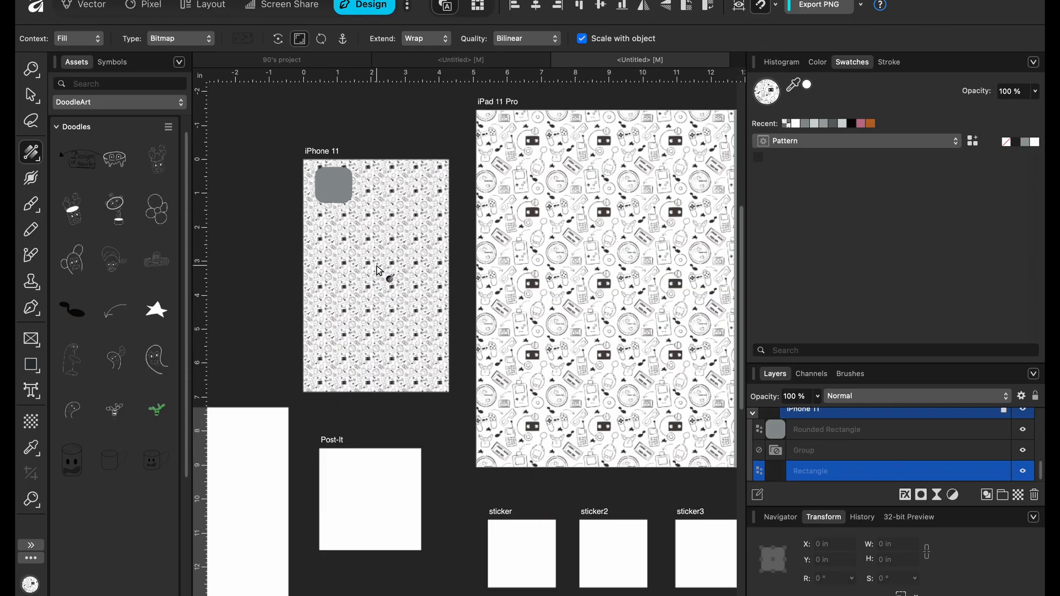
{"action": "scroll", "coordinate": [377, 266], "scroll_direction": "up", "scroll_amount": 3}
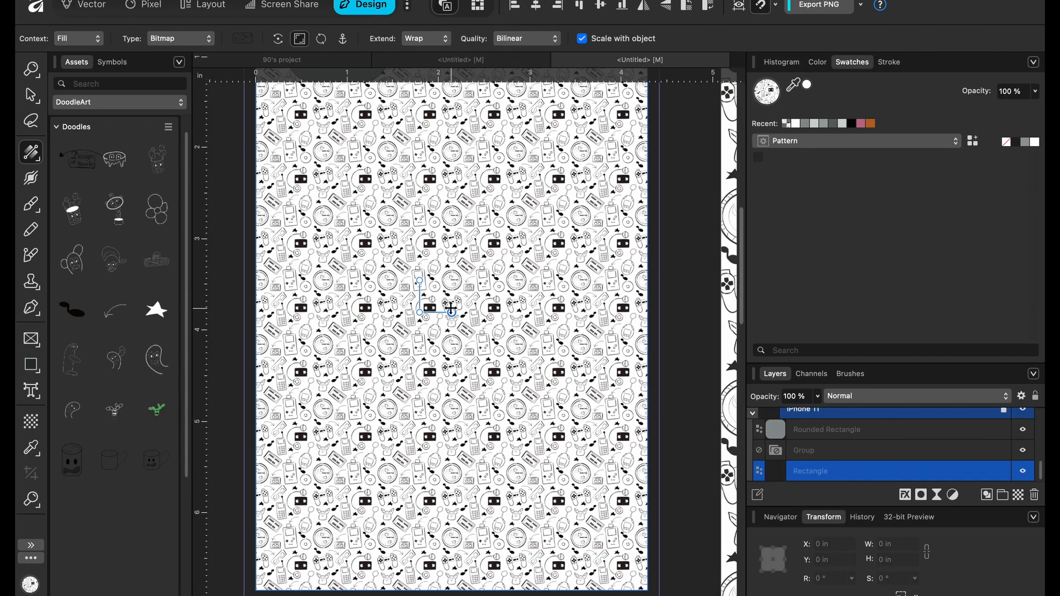
{"action": "left_click_drag", "start_coordinate": [453, 312], "coordinate": [505, 312]}
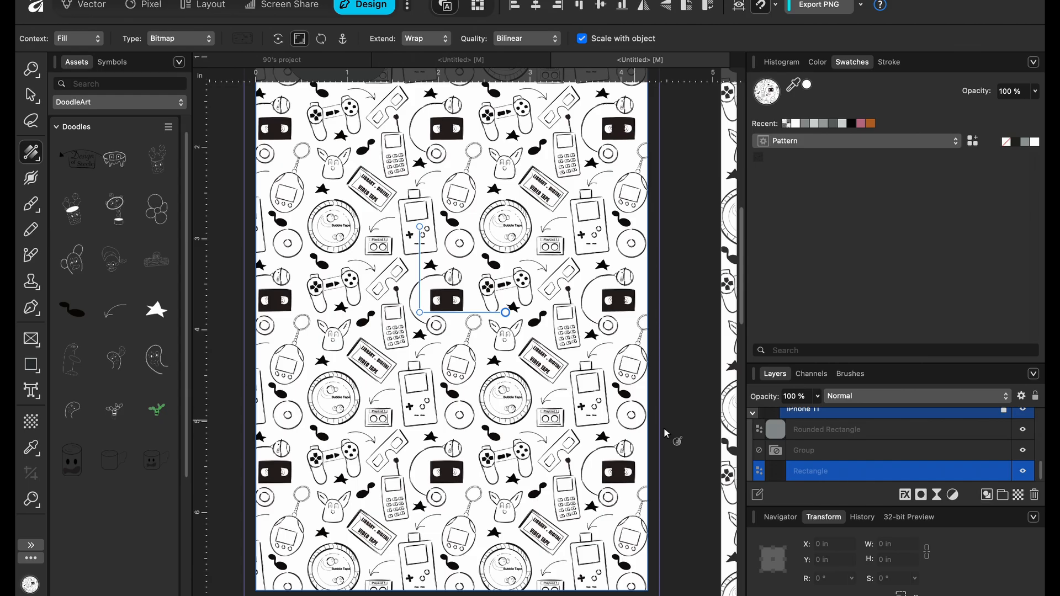
- Draw a rectangle about 4.54 by 7.46 in covering the whole iPhone 11 artboard
{"action": "left_click", "coordinate": [31, 365]}
{"action": "scroll", "coordinate": [391, 374], "scroll_direction": "down", "scroll_amount": 3}
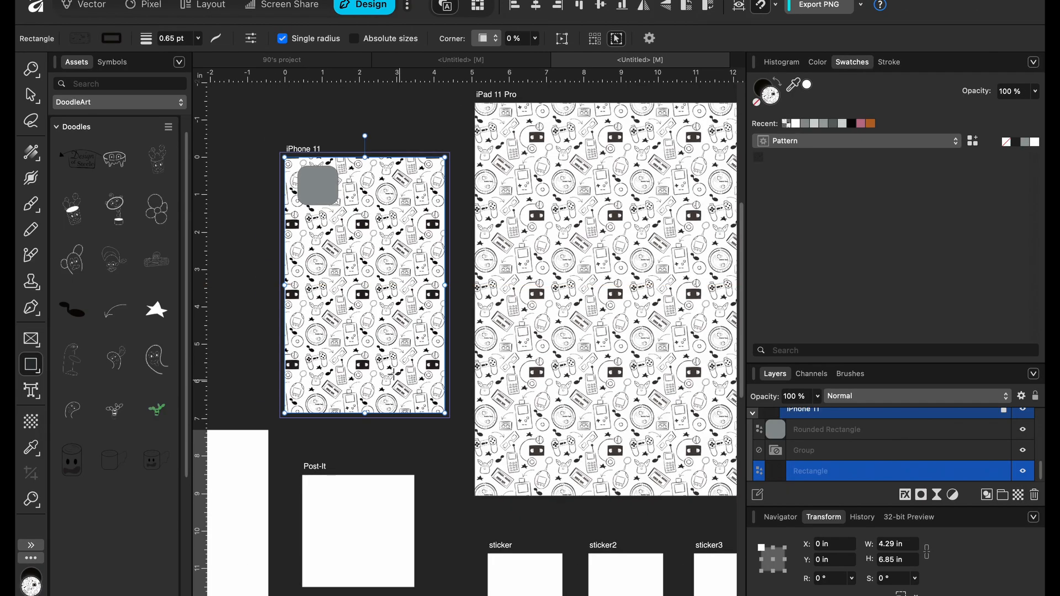
{"action": "left_click_drag", "start_coordinate": [278, 146], "coordinate": [450, 424]}
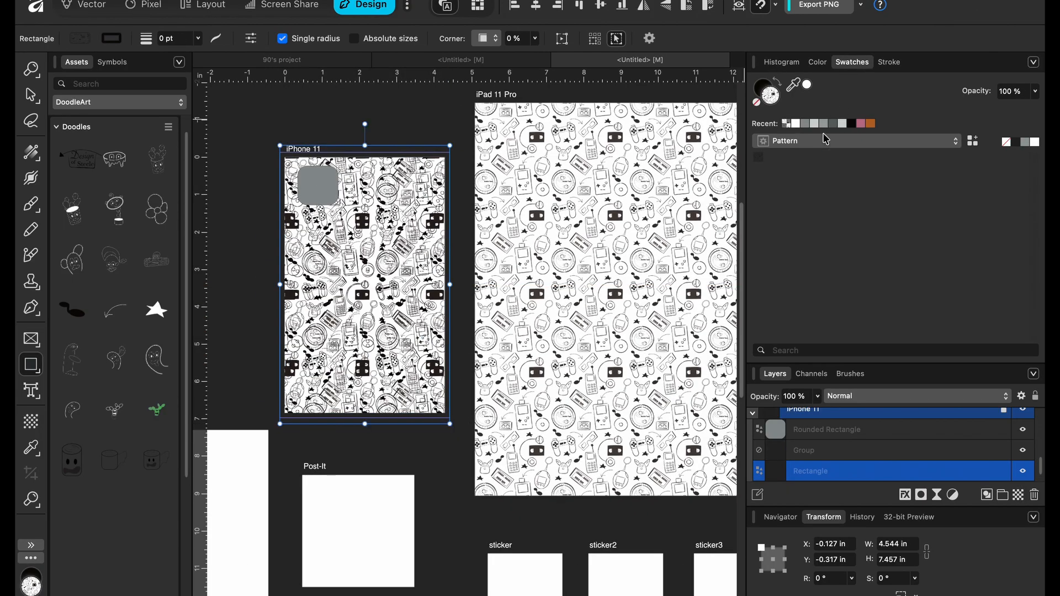
- Fill the new rectangle with the pink-to-blue swatch from the Gradients palette and move it beneath the doodle pattern rectangle
{"action": "left_click", "coordinate": [817, 142]}
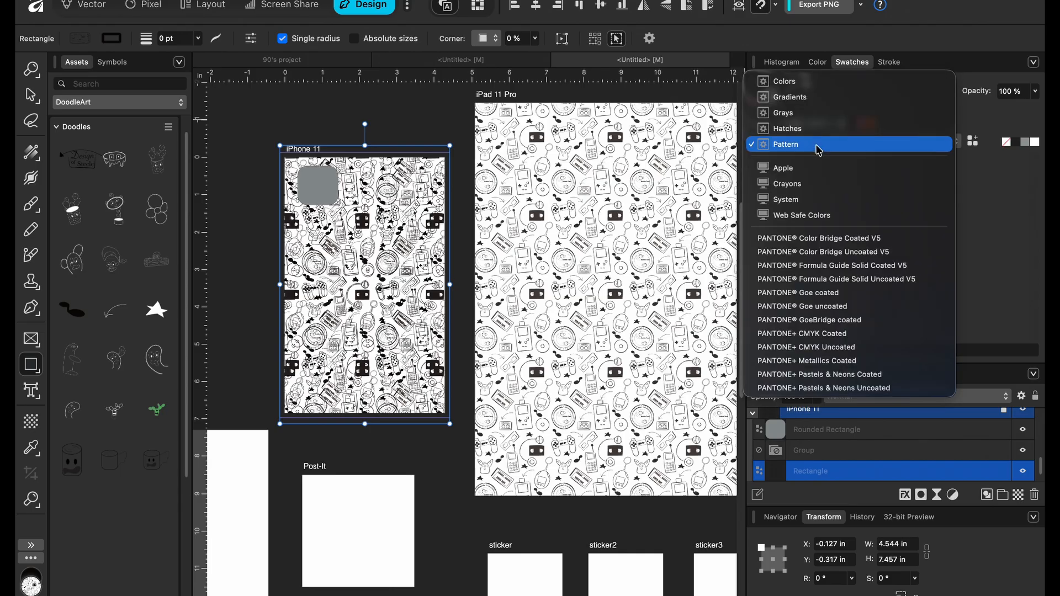
{"action": "left_click", "coordinate": [807, 99]}
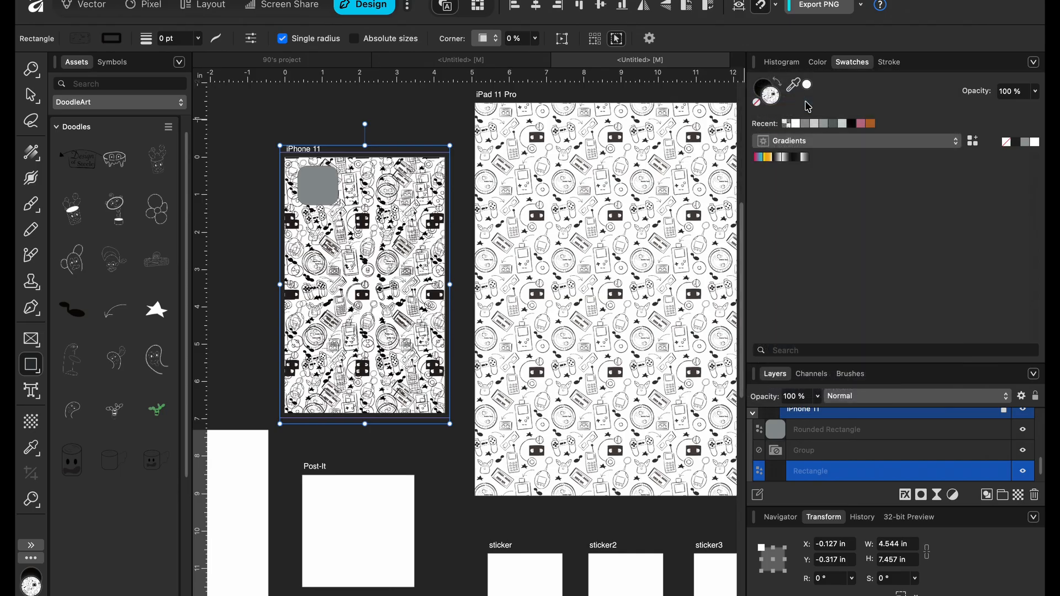
{"action": "left_click", "coordinate": [759, 157]}
{"action": "scroll", "coordinate": [850, 442], "scroll_direction": "down", "scroll_amount": 1}
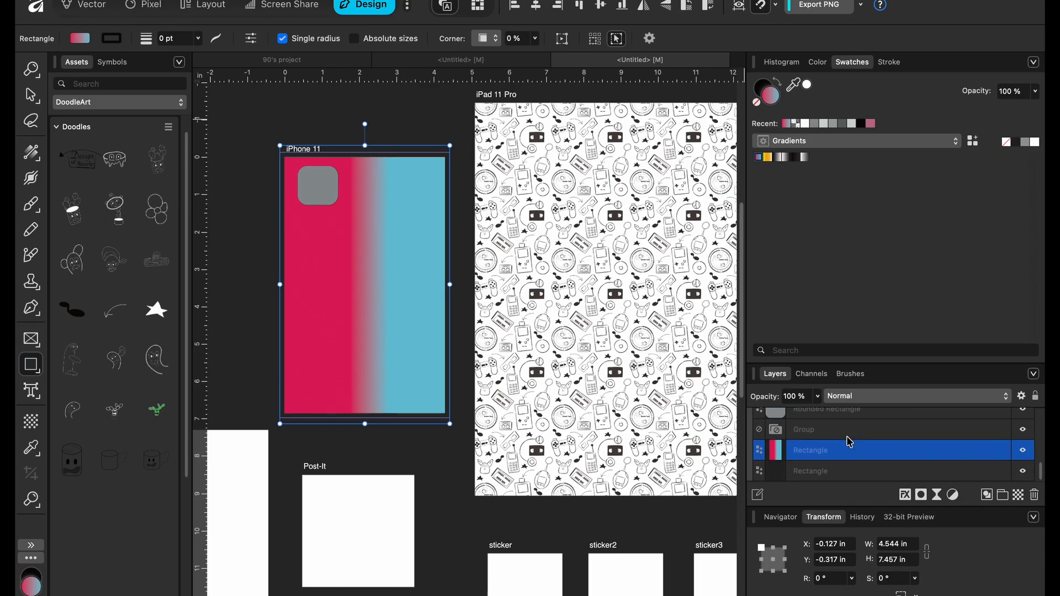
{"action": "left_click_drag", "start_coordinate": [846, 457], "coordinate": [850, 479]}
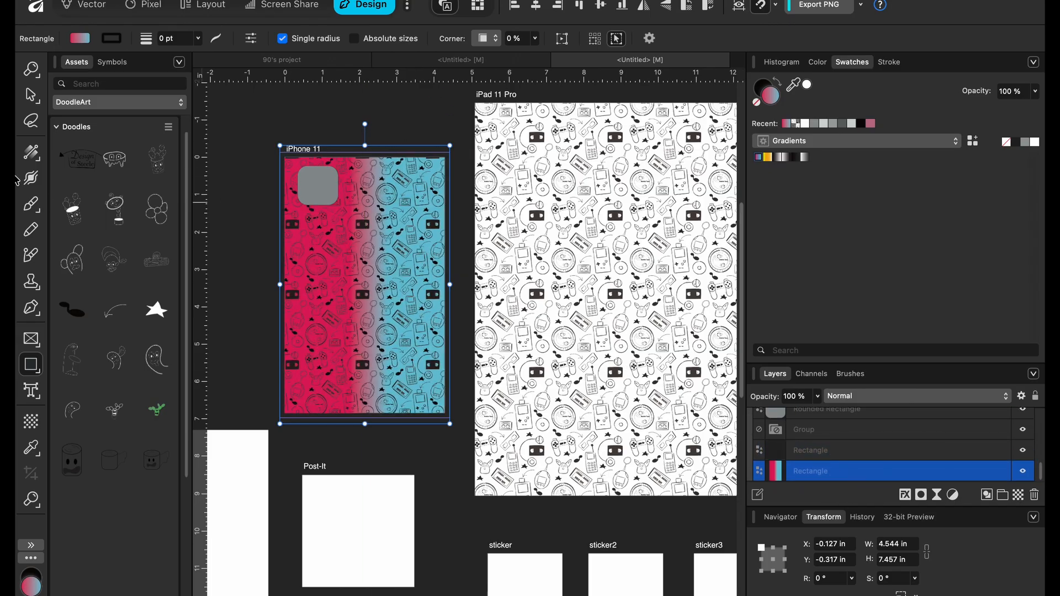
- Reorient the rectangle's linear gradient to run vertically down the iPhone 11 artboard, from blue at its upper edge to pink at its lower edge
{"action": "left_click", "coordinate": [33, 154]}
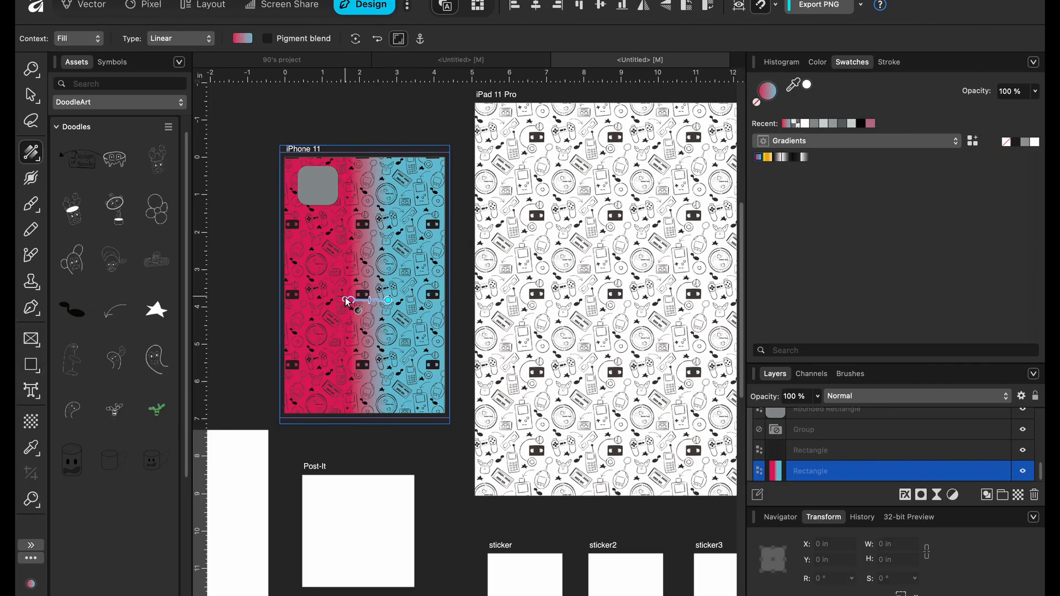
{"action": "left_click_drag", "start_coordinate": [348, 299], "coordinate": [388, 349]}
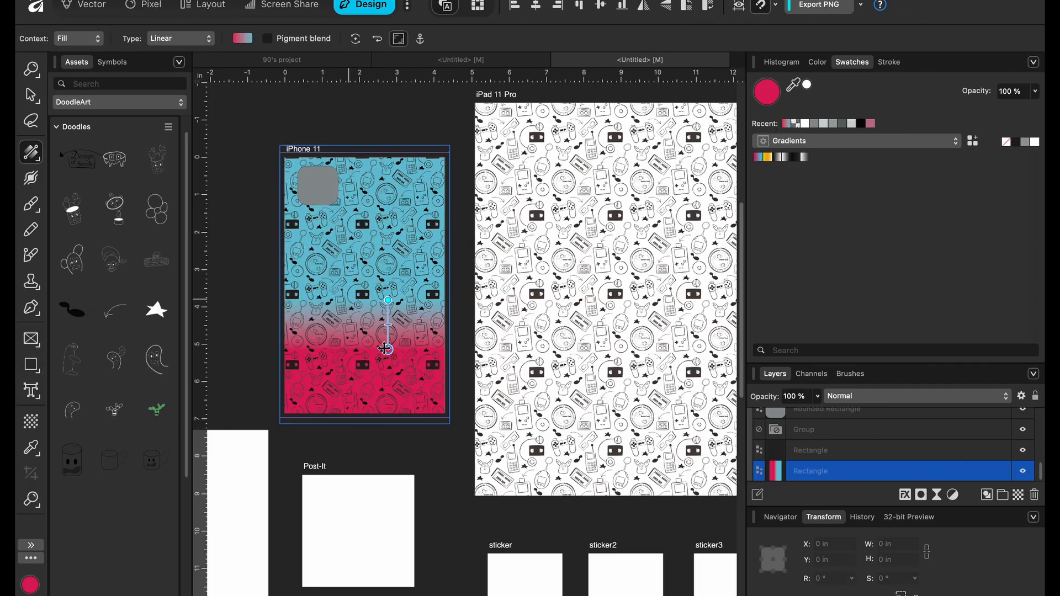
{"action": "left_click_drag", "start_coordinate": [388, 299], "coordinate": [387, 159]}
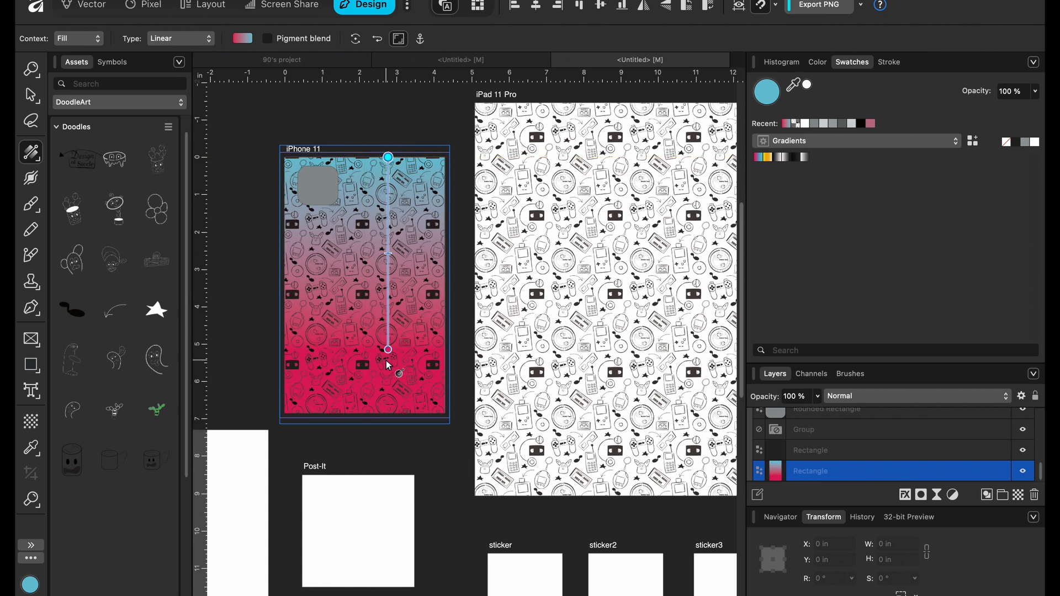
{"action": "left_click_drag", "start_coordinate": [385, 351], "coordinate": [388, 419]}
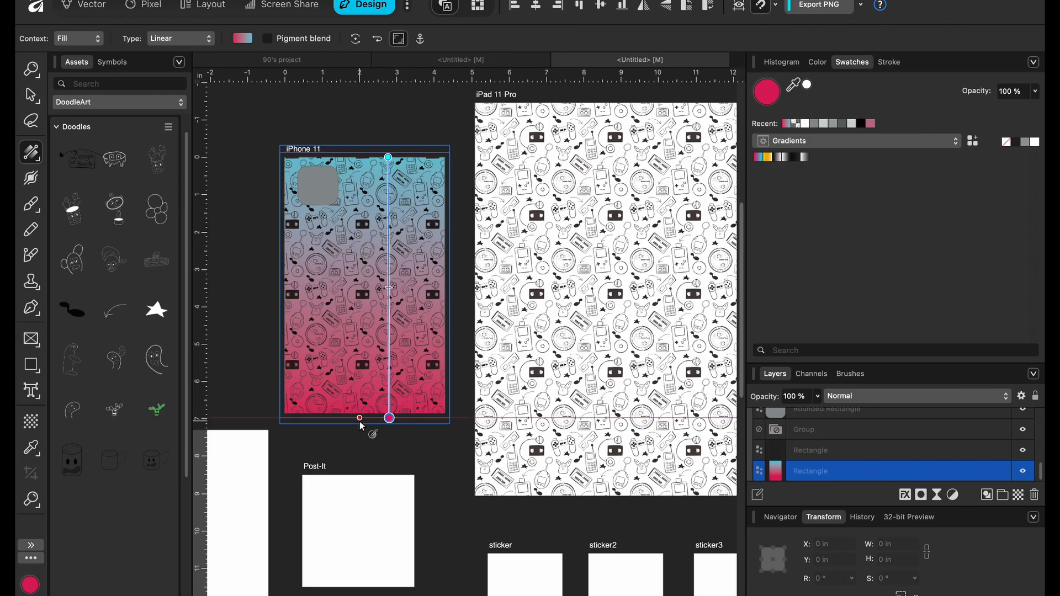
- Trim the gradient rectangle's upper and lower edges to the iPhone 11 bleed, making it 7.104 in high
{"action": "left_click", "coordinate": [31, 95]}
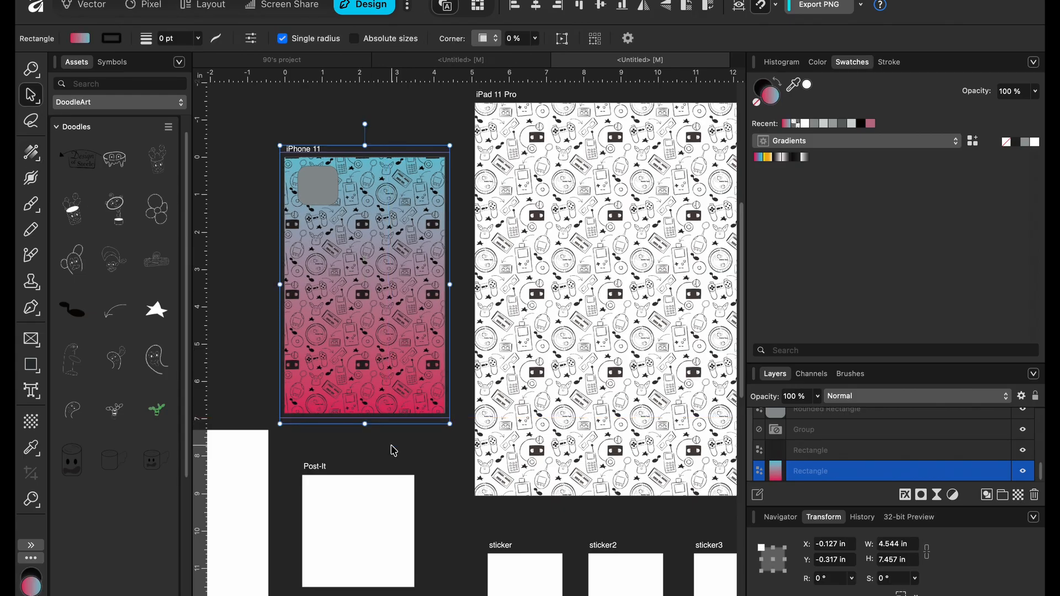
{"action": "left_click_drag", "start_coordinate": [365, 425], "coordinate": [364, 418]}
{"action": "left_click_drag", "start_coordinate": [365, 145], "coordinate": [365, 152]}
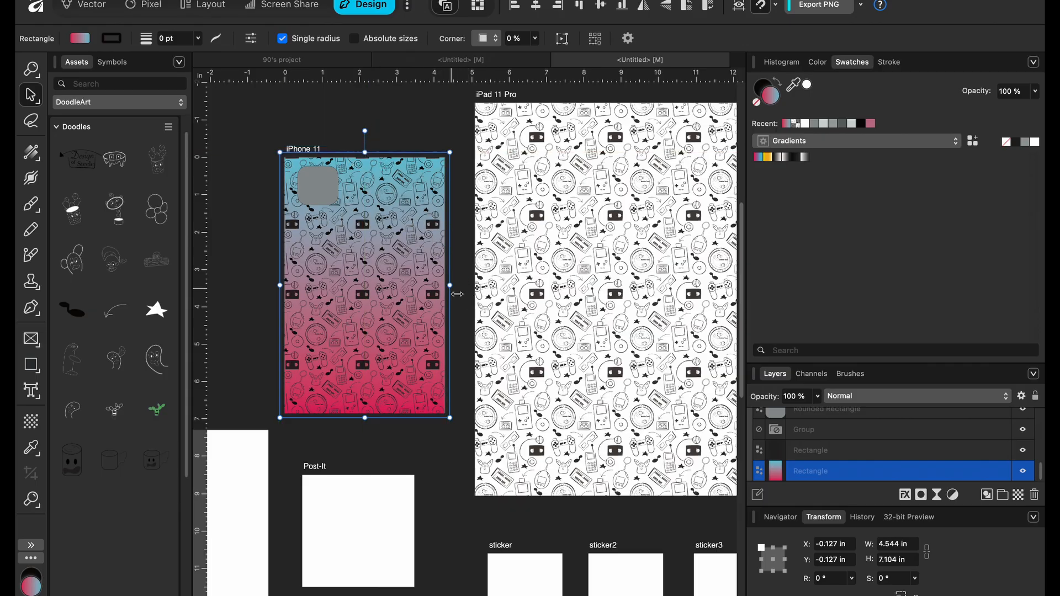
- Duplicate the gradient rectangle beneath the pattern, fill the upper copy with white and set its opacity to 14%
{"action": "left_click", "coordinate": [834, 458]}
{"action": "left_click", "coordinate": [837, 471]}
{"action": "left_click", "coordinate": [837, 477]}
{"action": "left_click", "coordinate": [808, 87]}
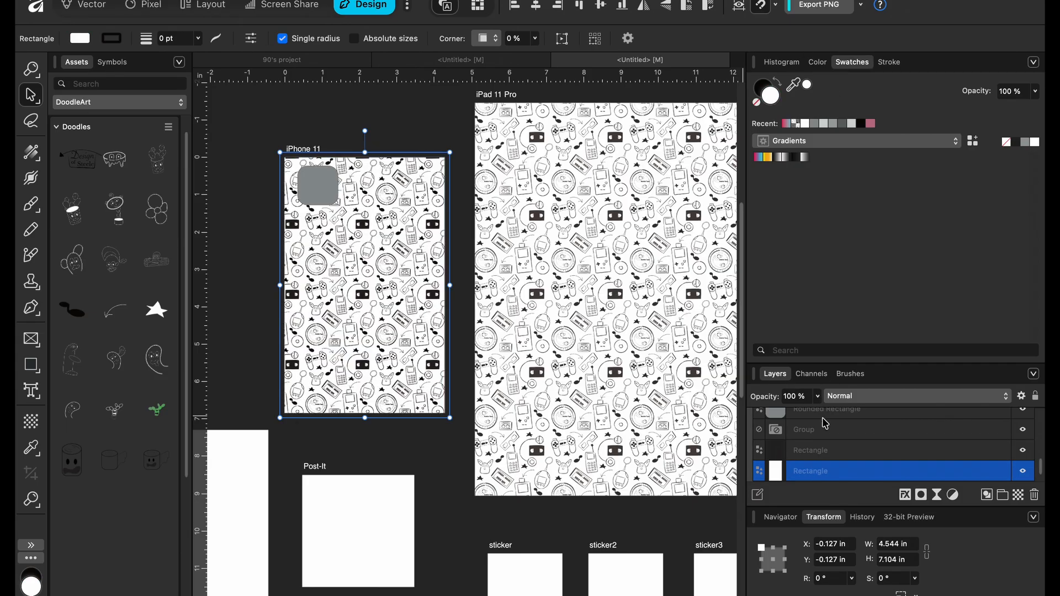
{"action": "left_click", "coordinate": [817, 396]}
{"action": "left_click_drag", "start_coordinate": [722, 421], "coordinate": [714, 415]}
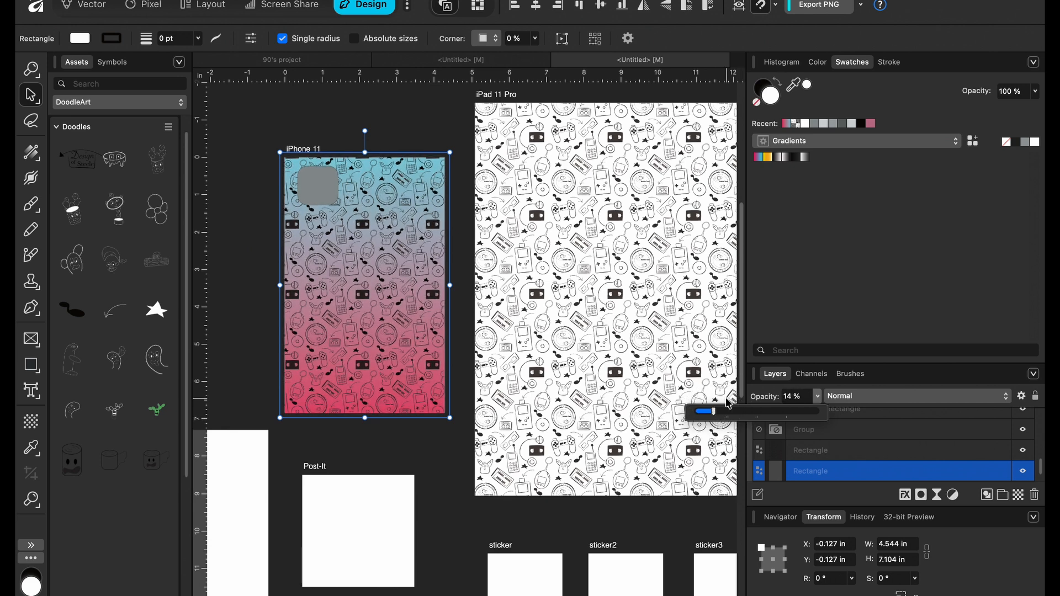
{"action": "left_click", "coordinate": [847, 256]}
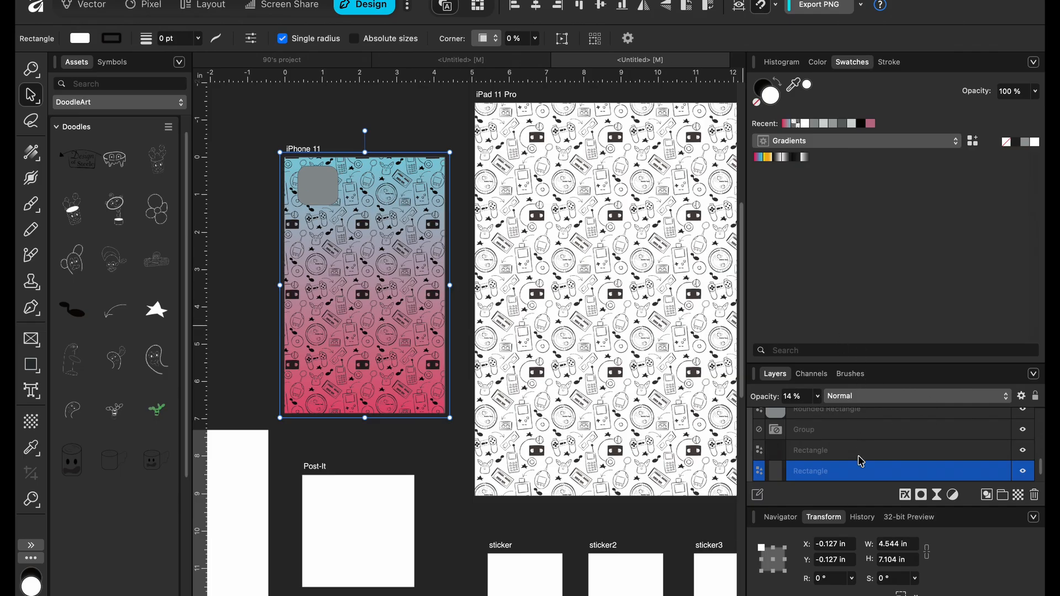
- Deselect the artwork and delete the pink-to-blue 90's swatch from the Gradients palette
{"action": "scroll", "coordinate": [861, 460], "scroll_direction": "down", "scroll_amount": 1}
{"action": "scroll", "coordinate": [860, 460], "scroll_direction": "up", "scroll_amount": 5}
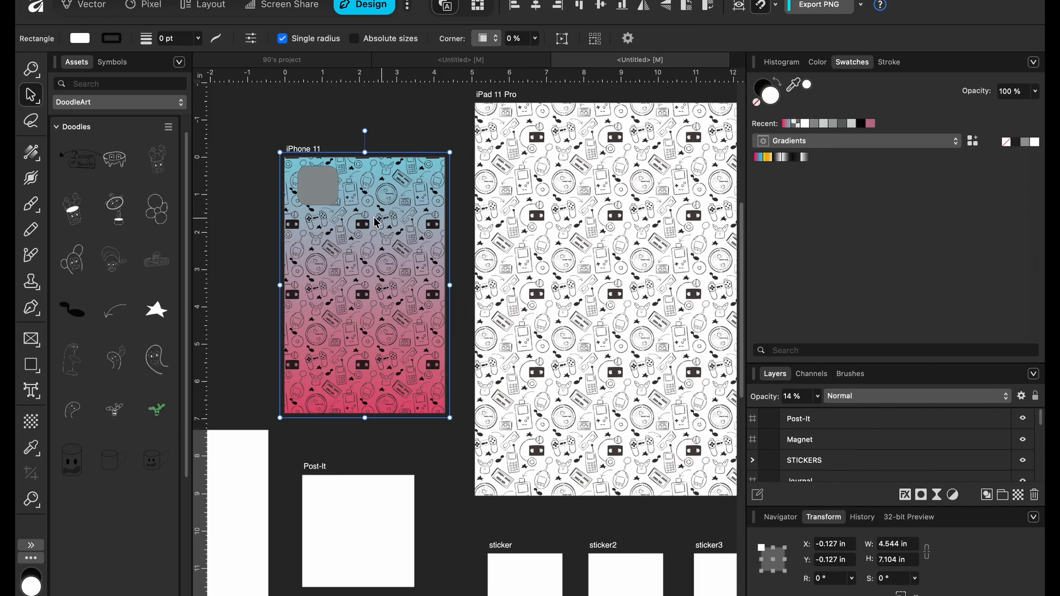
{"action": "left_click", "coordinate": [258, 232]}
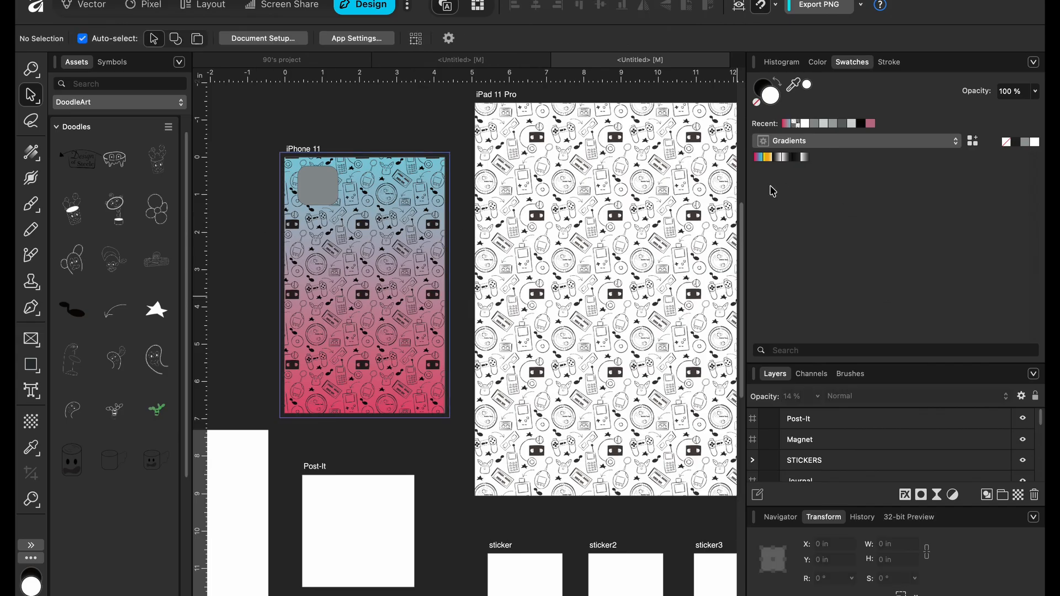
{"action": "right_click", "coordinate": [757, 156]}
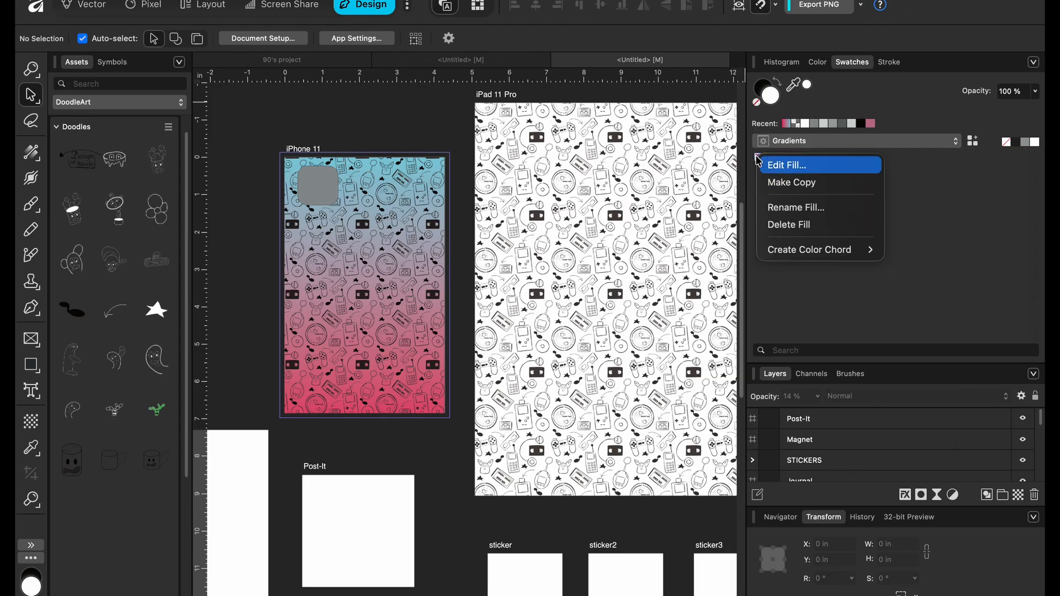
{"action": "left_click", "coordinate": [804, 223]}
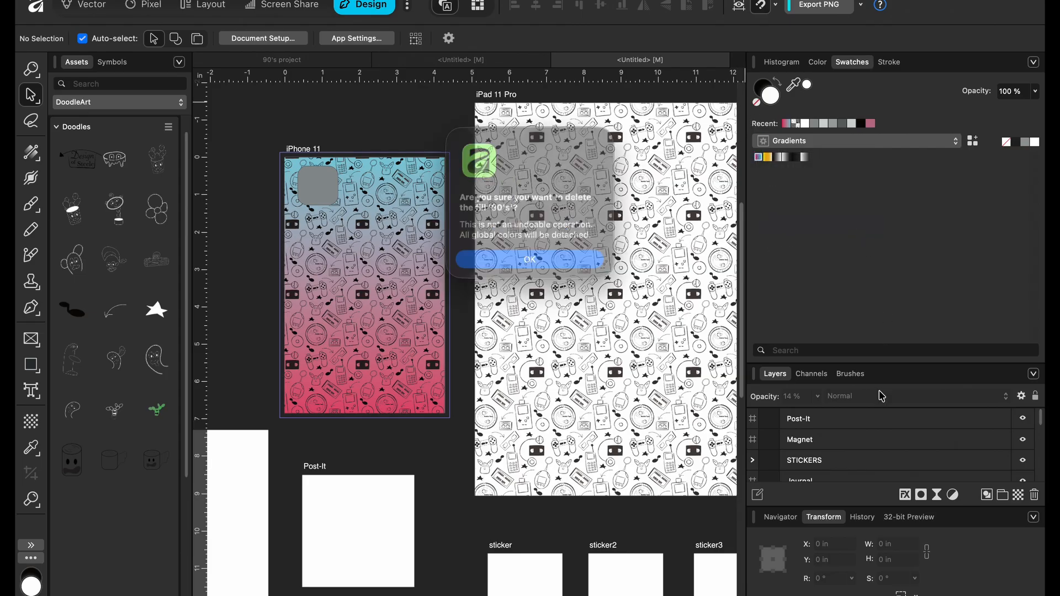
{"action": "left_click", "coordinate": [498, 266]}
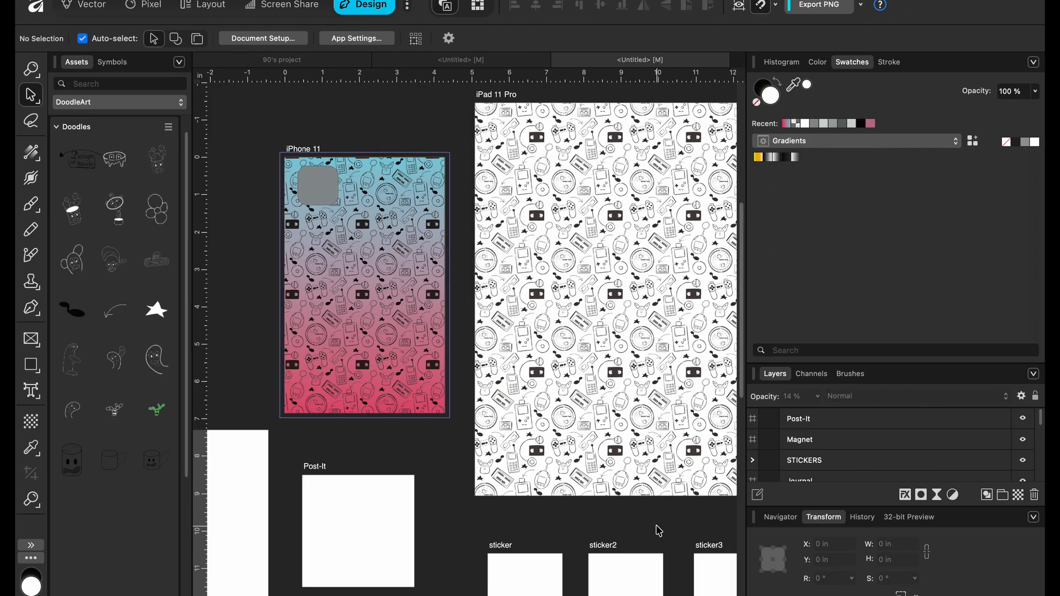
- Select the gradient rectangle at the base of the iPhone 11 artboard and add its current fill to the Gradients palette as a swatch
{"action": "scroll", "coordinate": [865, 466], "scroll_direction": "down", "scroll_amount": 5}
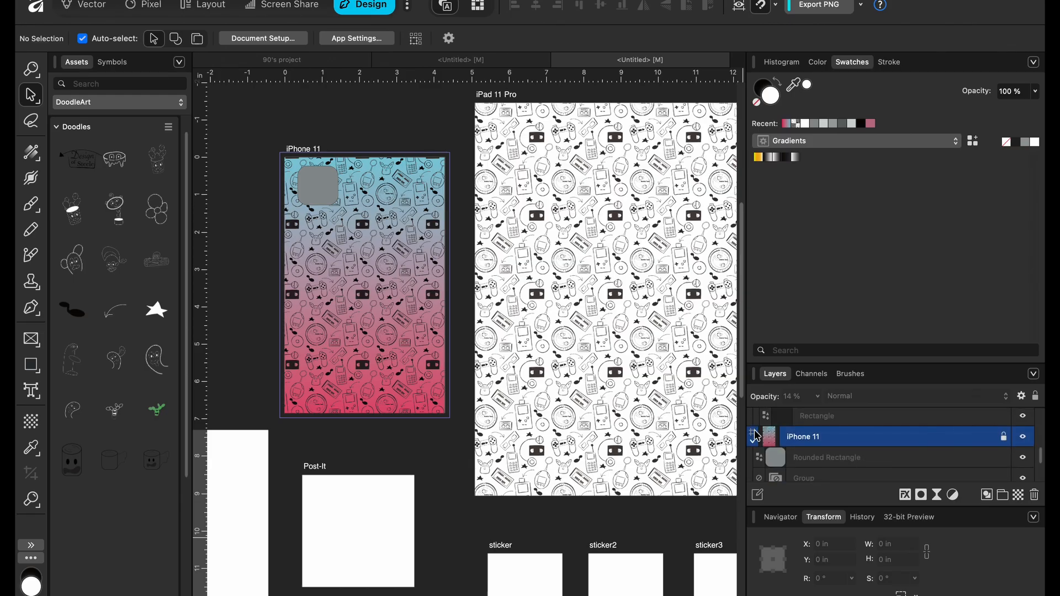
{"action": "scroll", "coordinate": [827, 468], "scroll_direction": "down", "scroll_amount": 3}
{"action": "left_click", "coordinate": [831, 471]}
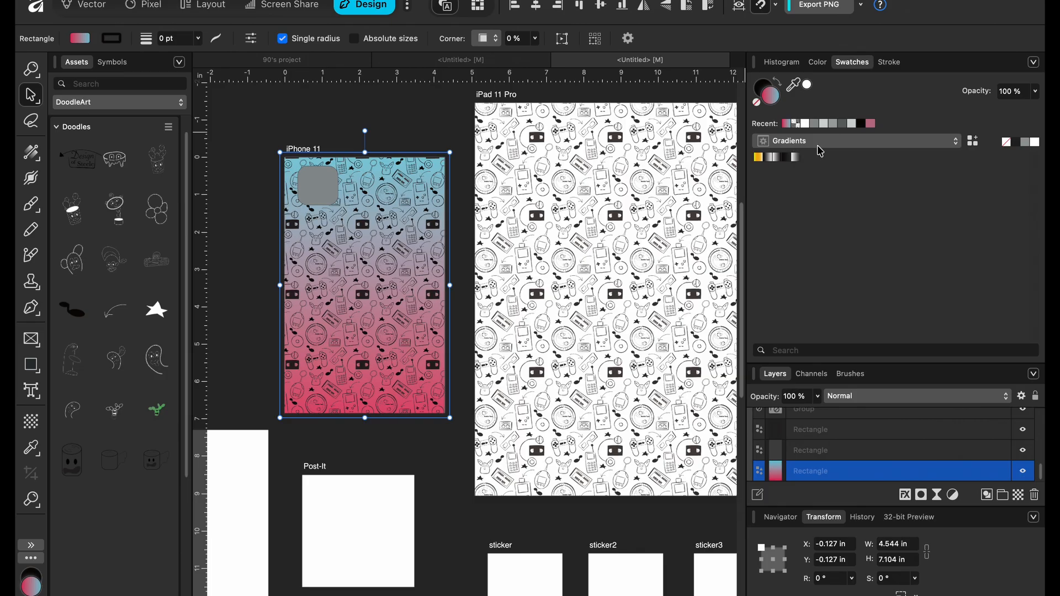
{"action": "left_click", "coordinate": [905, 142]}
{"action": "left_click", "coordinate": [1027, 227]}
{"action": "left_click", "coordinate": [823, 144]}
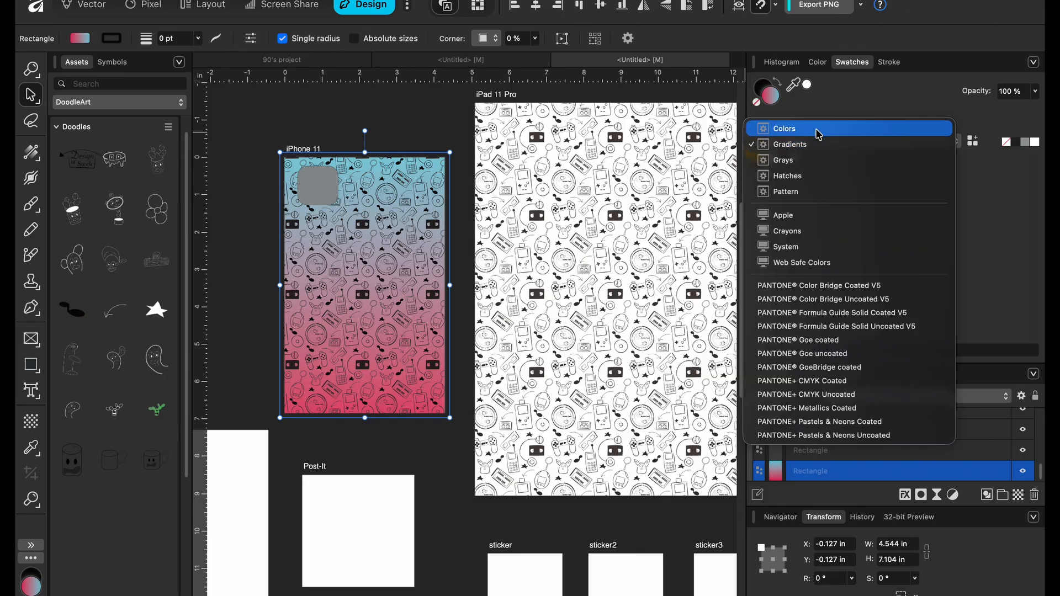
{"action": "left_click", "coordinate": [817, 145]}
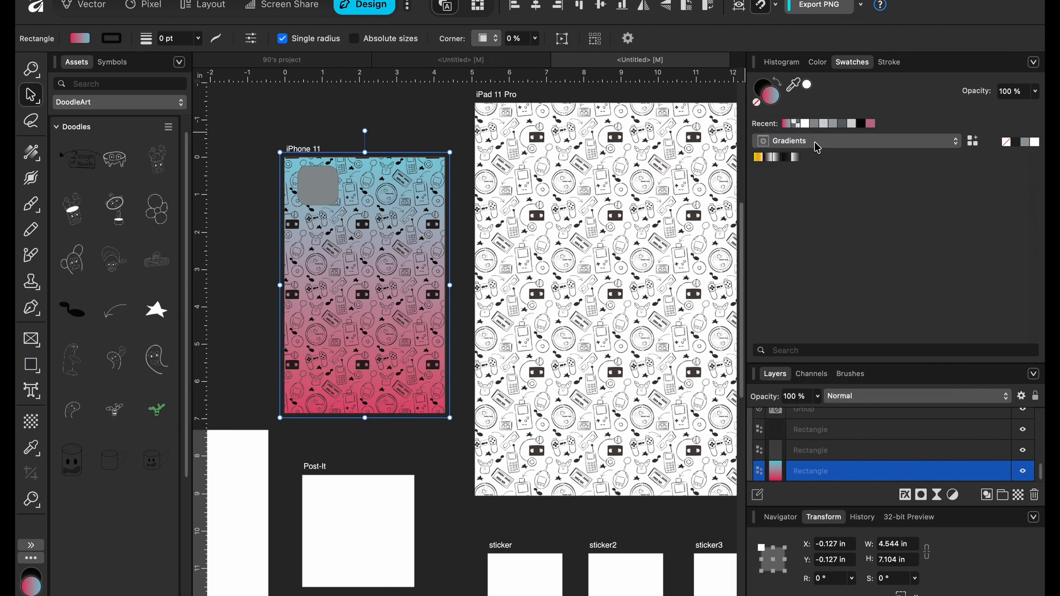
{"action": "left_click", "coordinate": [972, 141]}
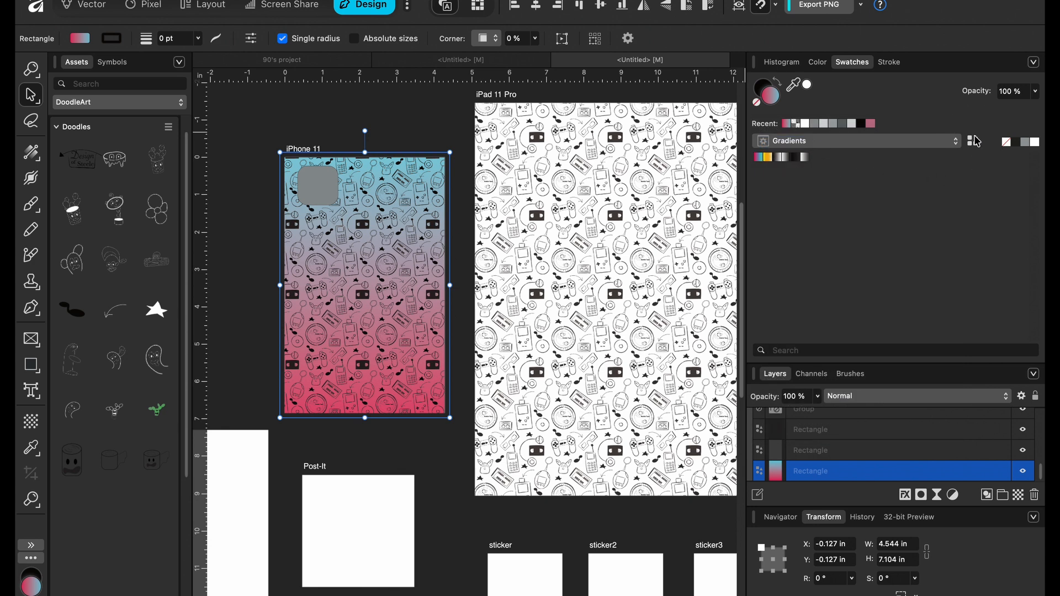
- Rename the pink-to-blue gradient swatch to 90's and keep it as the fill of the iPhone 11 rectangle
{"action": "right_click", "coordinate": [760, 159]}
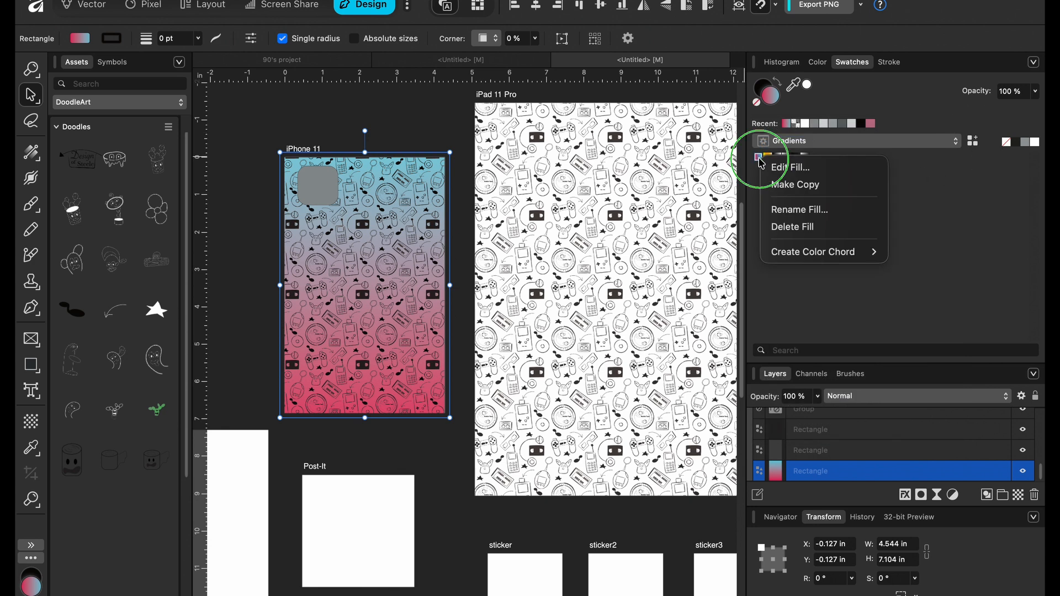
{"action": "left_click", "coordinate": [803, 210]}
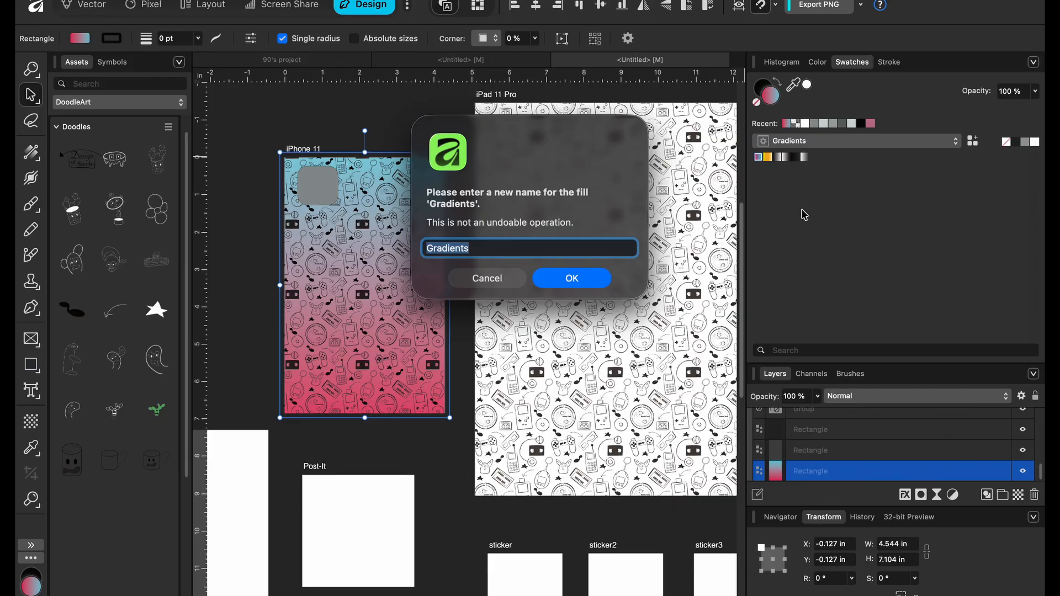
{"action": "type", "text": "90's"}
{"action": "left_click", "coordinate": [584, 284]}
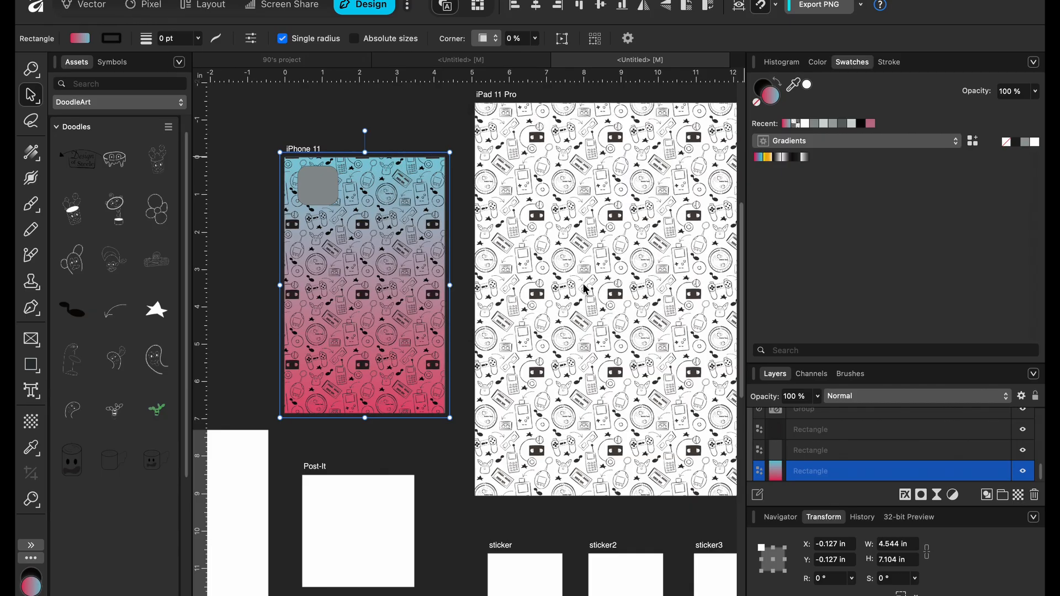
{"action": "left_click", "coordinate": [769, 157]}
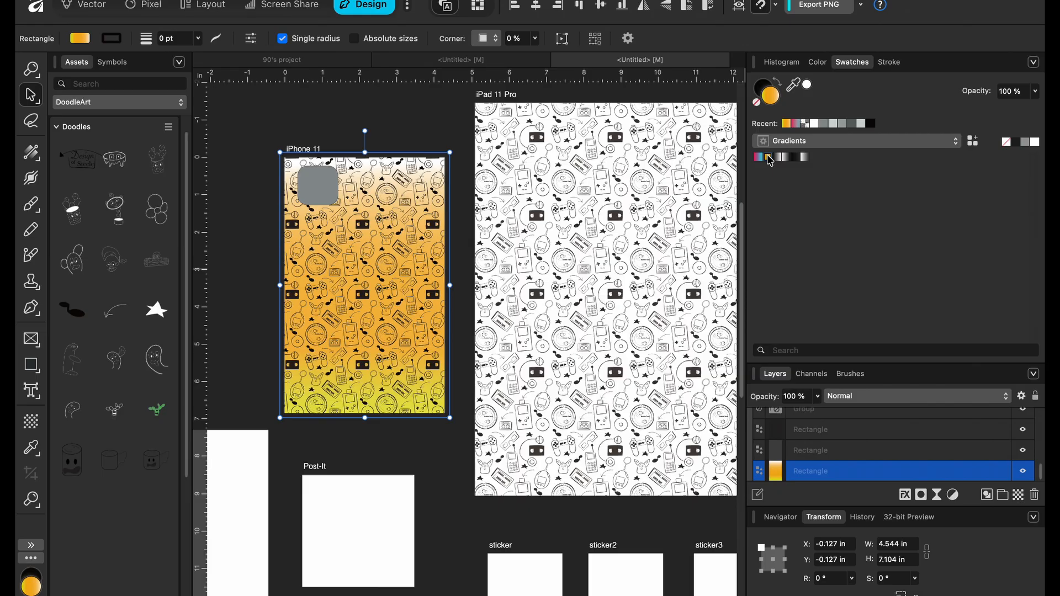
{"action": "left_click", "coordinate": [757, 157]}
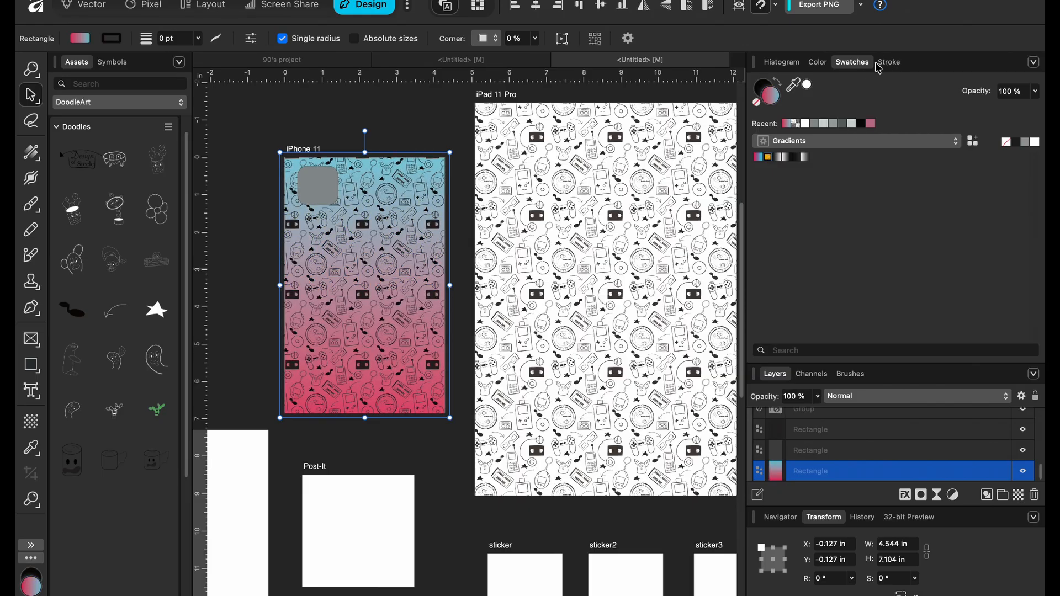
- Show the Pattern swatch palette and rename its saved fill to 90's
{"action": "left_click", "coordinate": [900, 151]}
{"action": "left_click", "coordinate": [837, 191]}
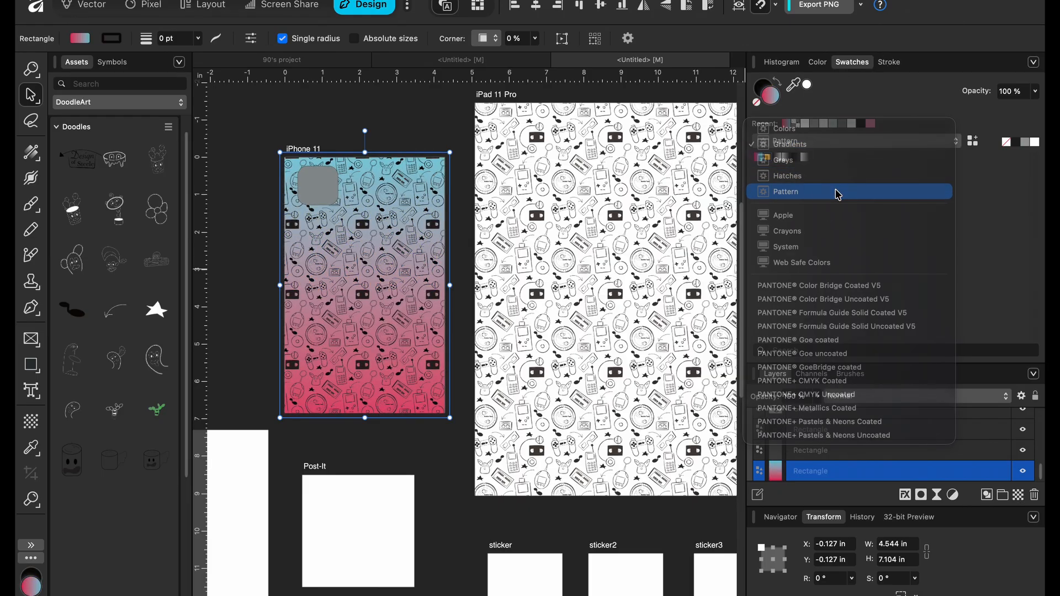
{"action": "right_click", "coordinate": [758, 157]}
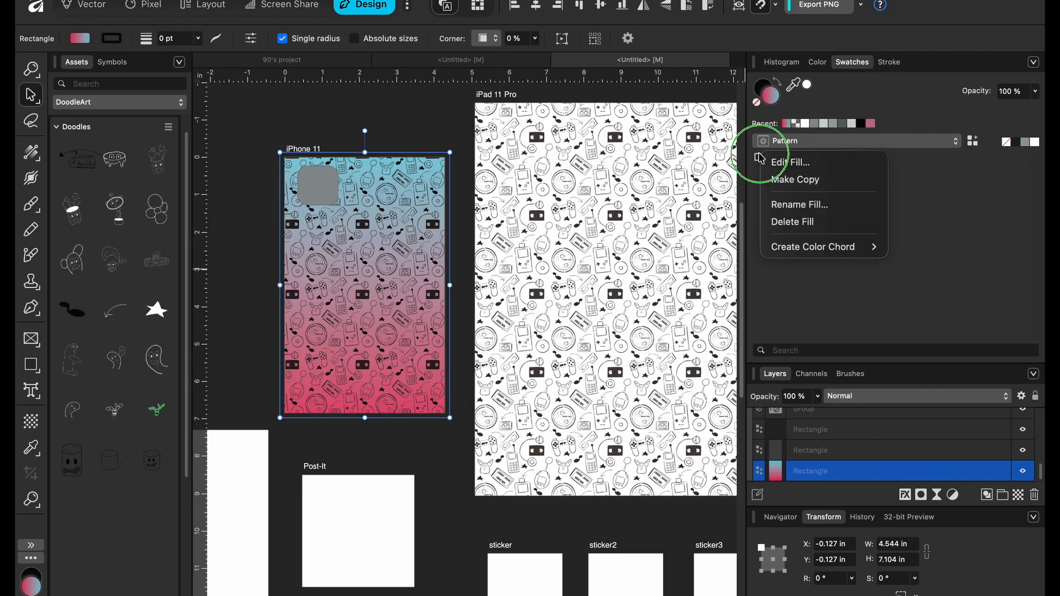
{"action": "left_click", "coordinate": [799, 206]}
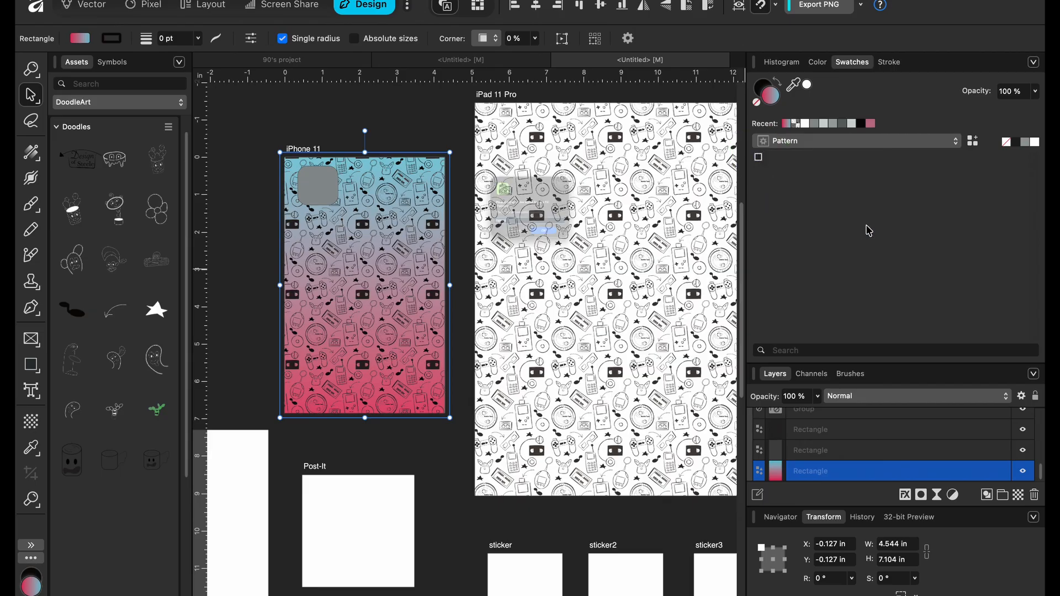
{"action": "type", "text": "90's"}
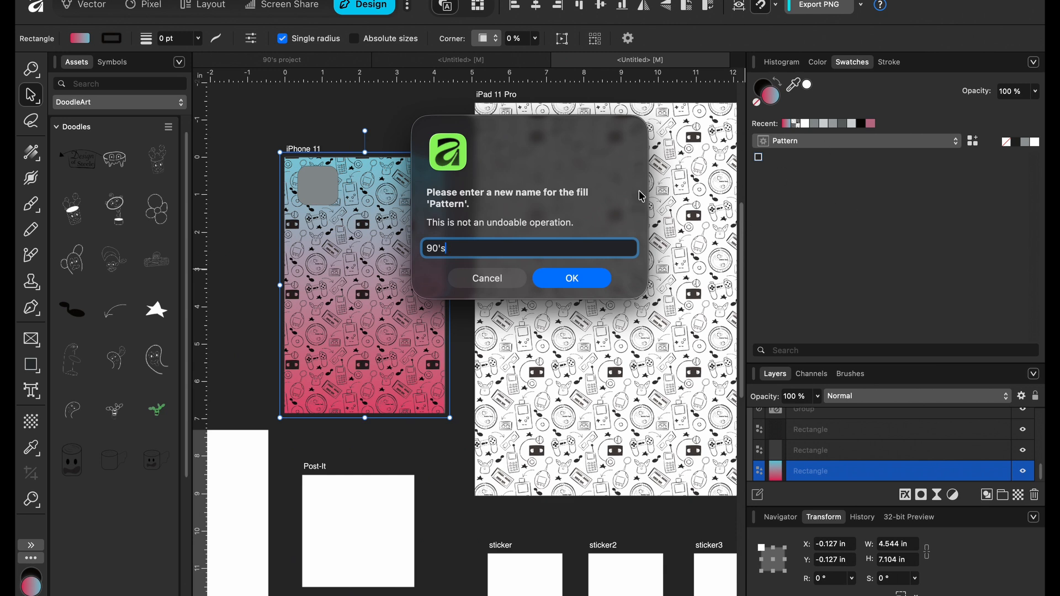
{"action": "left_click", "coordinate": [592, 281]}
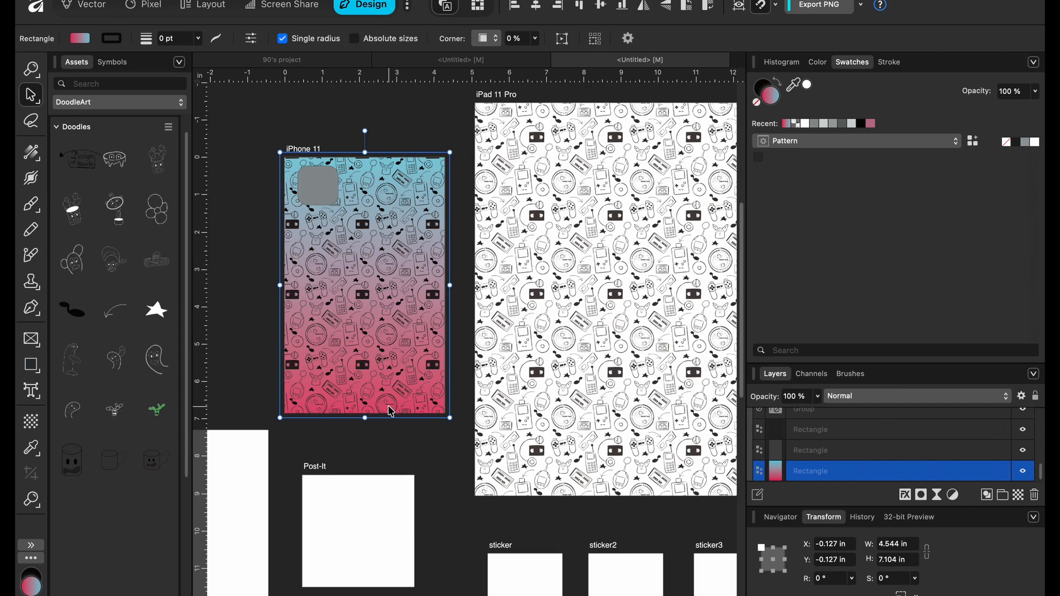
- Draw a gradient-filled rectangle on the Journal artboard and fit it to the full 6 x 8 in area
{"action": "scroll", "coordinate": [336, 478], "scroll_direction": "down", "scroll_amount": 10}
{"action": "scroll", "coordinate": [336, 477], "scroll_direction": "left", "scroll_amount": 6}
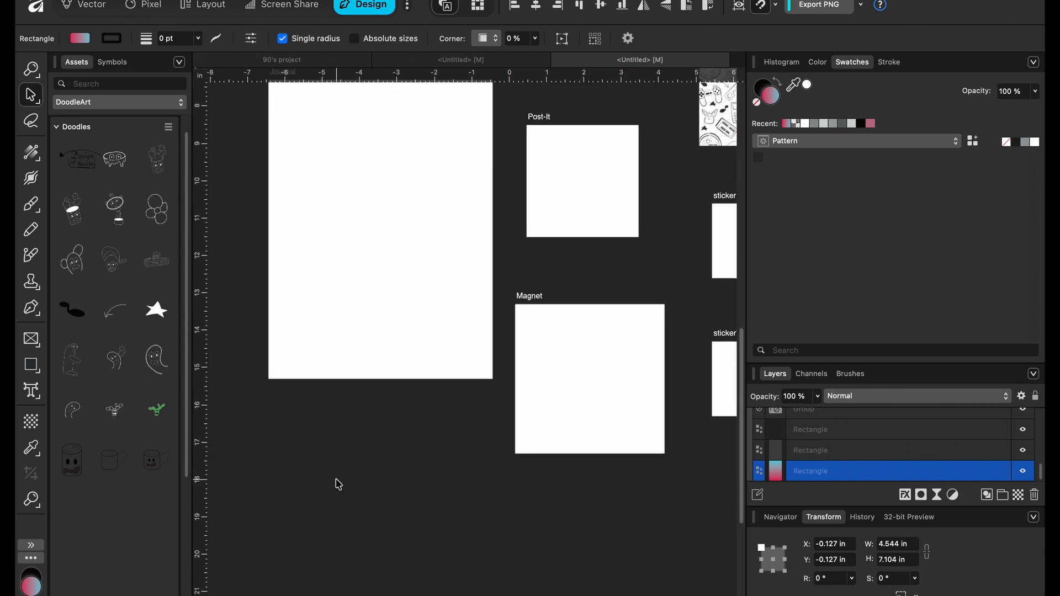
{"action": "scroll", "coordinate": [338, 484], "scroll_direction": "up", "scroll_amount": 3}
{"action": "scroll", "coordinate": [338, 484], "scroll_direction": "left", "scroll_amount": 2}
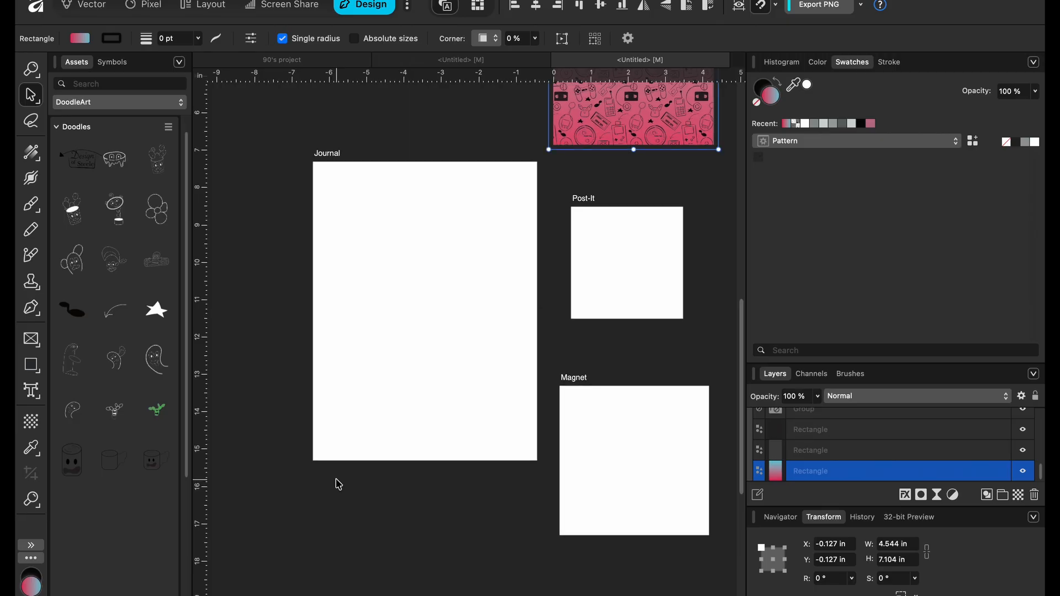
{"action": "left_click", "coordinate": [387, 373]}
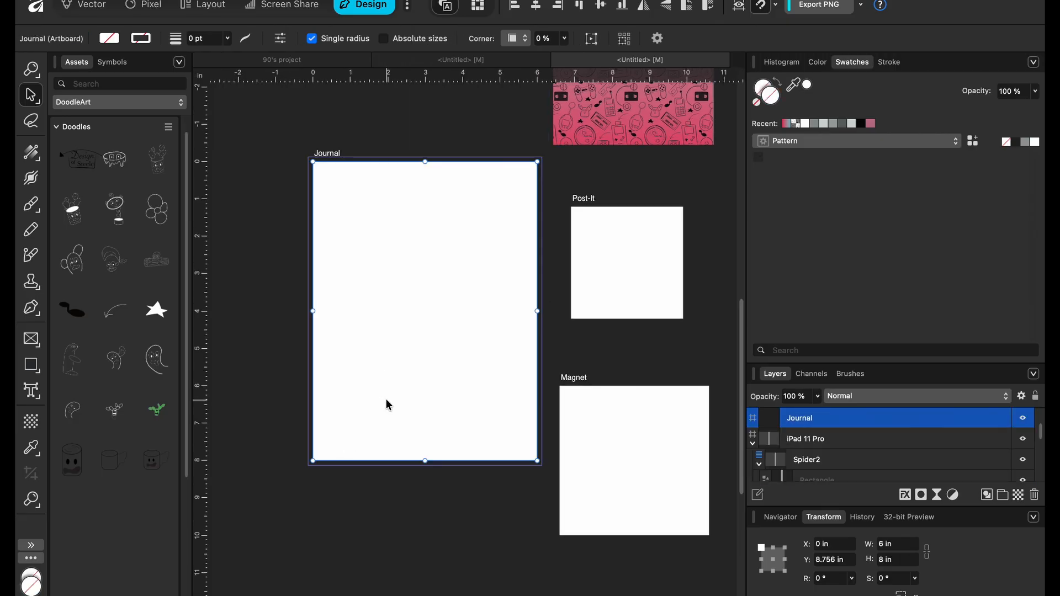
{"action": "left_click", "coordinate": [31, 373]}
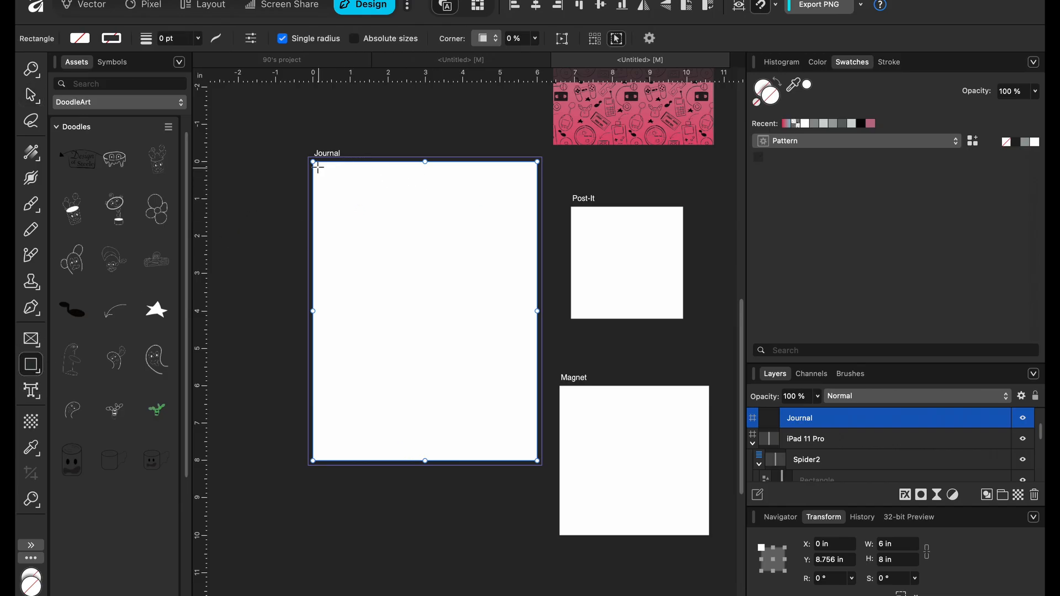
{"action": "left_click_drag", "start_coordinate": [322, 171], "coordinate": [537, 461]}
{"action": "left_click_drag", "start_coordinate": [323, 316], "coordinate": [313, 316]}
{"action": "left_click_drag", "start_coordinate": [424, 175], "coordinate": [424, 166]}
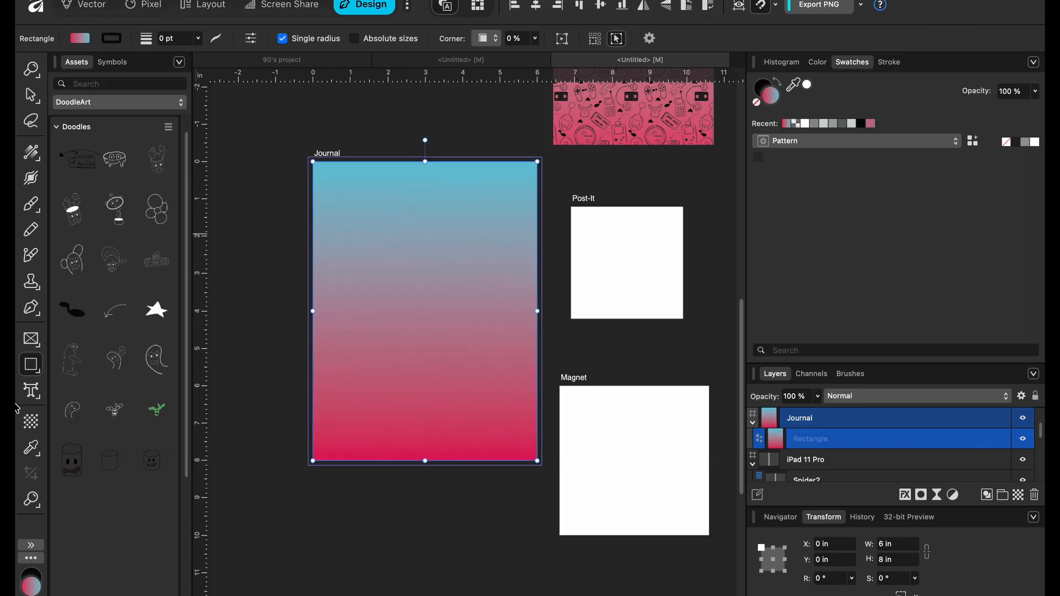
- Fill a duplicate of the Journal rectangle with the 90's pattern swatch and scale the pattern down to small repeating doodles
{"action": "left_click", "coordinate": [336, 380]}
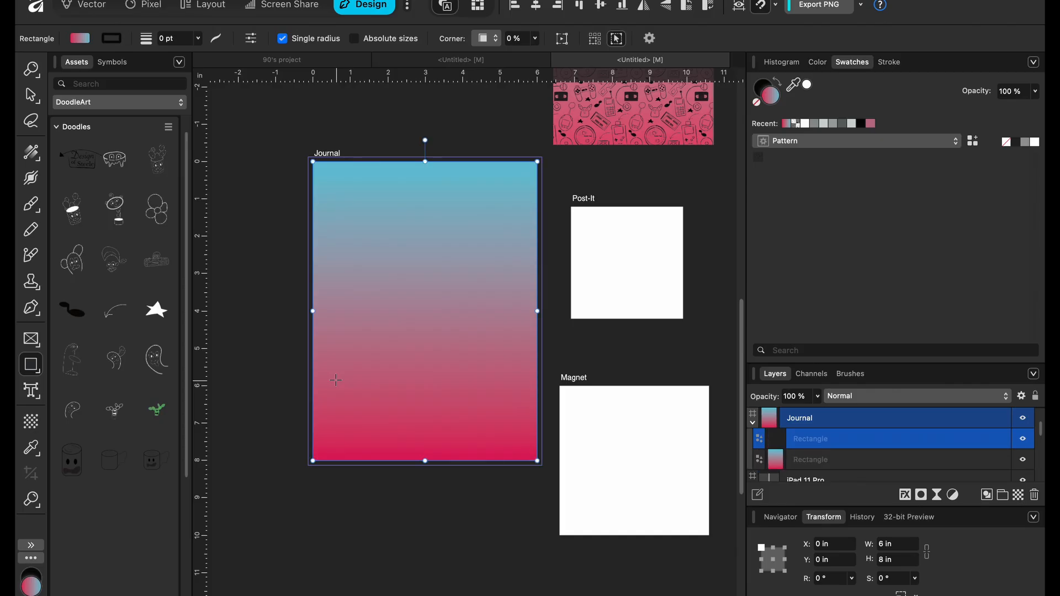
{"action": "left_click", "coordinate": [759, 157]}
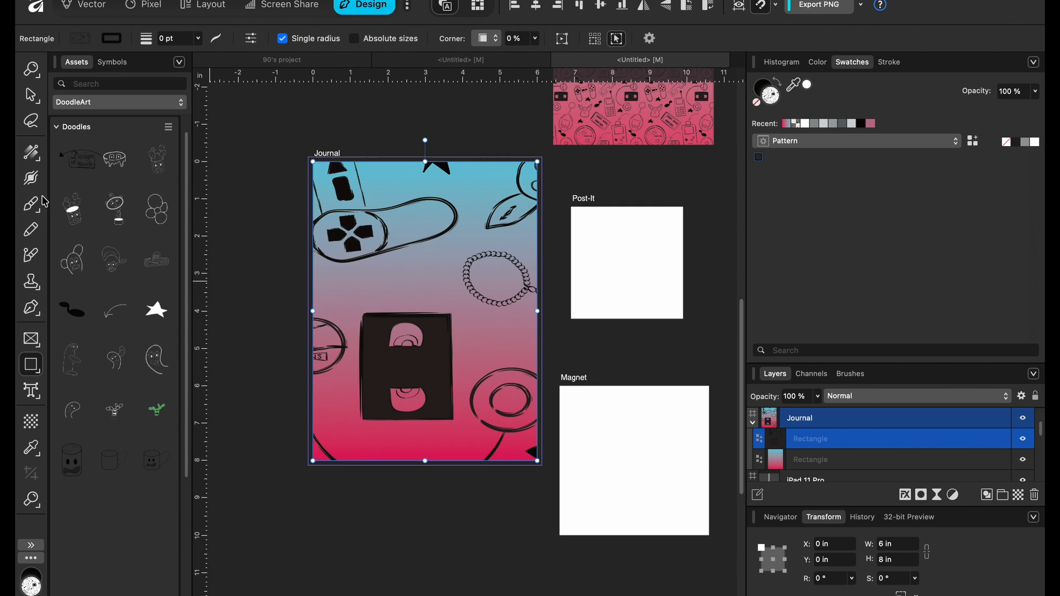
{"action": "left_click", "coordinate": [31, 152]}
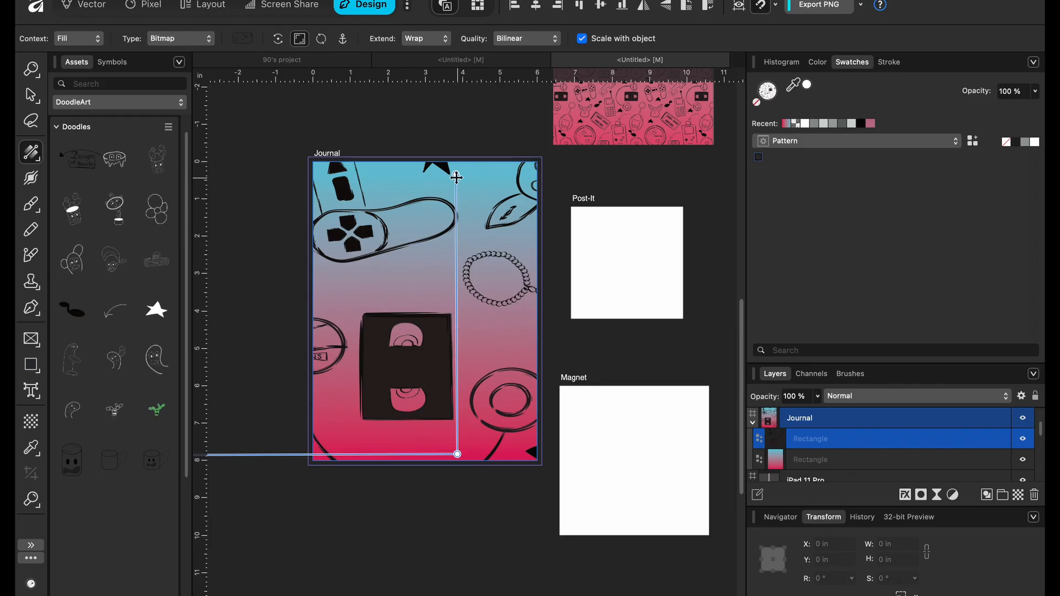
{"action": "left_click_drag", "start_coordinate": [456, 175], "coordinate": [423, 328]}
{"action": "left_click_drag", "start_coordinate": [424, 291], "coordinate": [425, 310]}
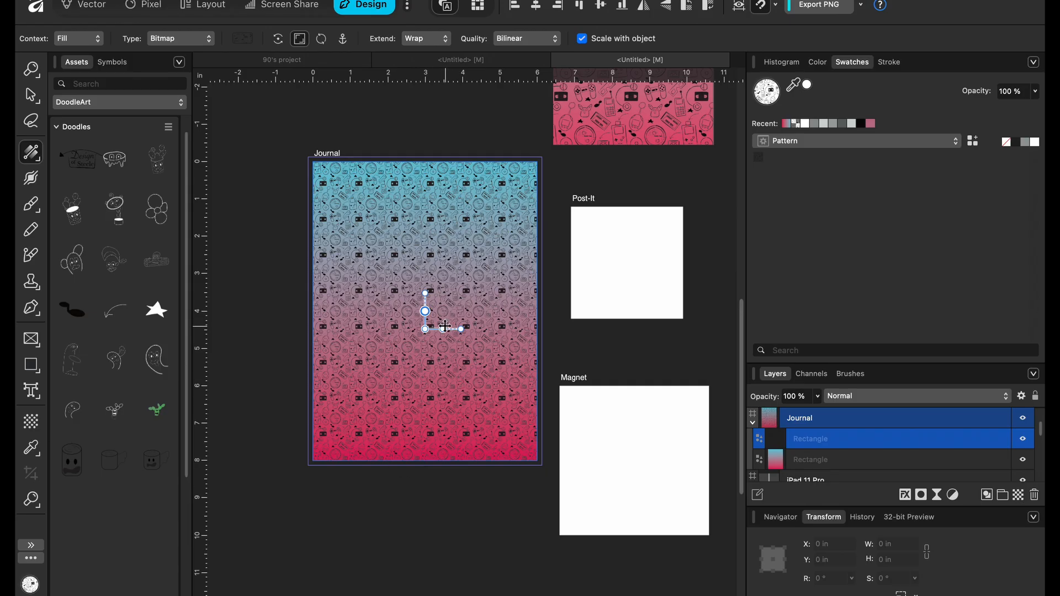
{"action": "mouse_move", "coordinate": [461, 329]}
{"action": "left_mouse_down"}
{"action": "mouse_move", "coordinate": [443, 330]}
{"action": "mouse_move", "coordinate": [469, 329]}
{"action": "left_mouse_up"}
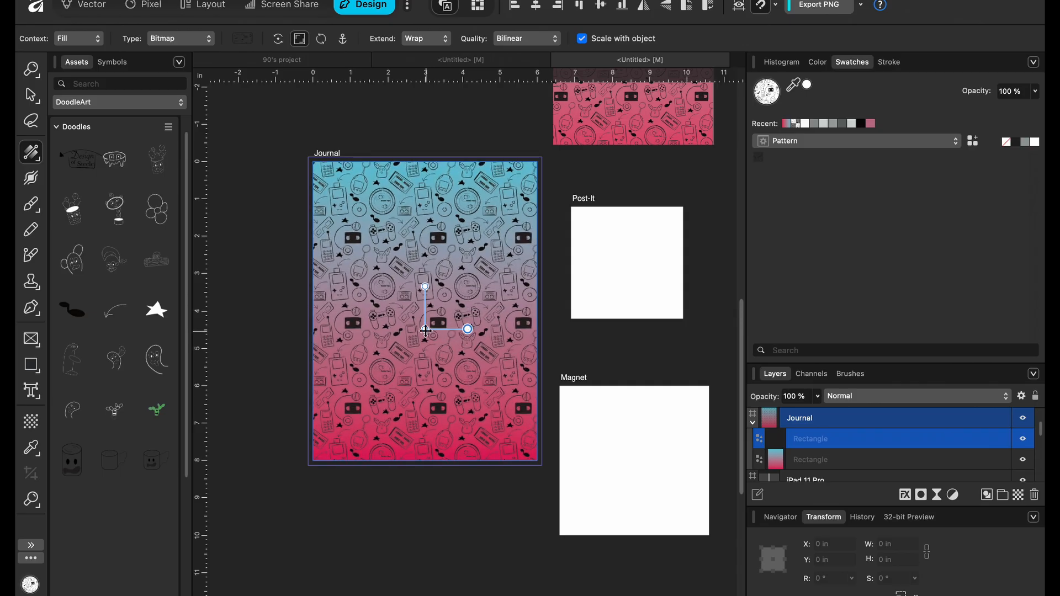
{"action": "left_click_drag", "start_coordinate": [425, 330], "coordinate": [423, 319]}
{"action": "left_click", "coordinate": [423, 507]}
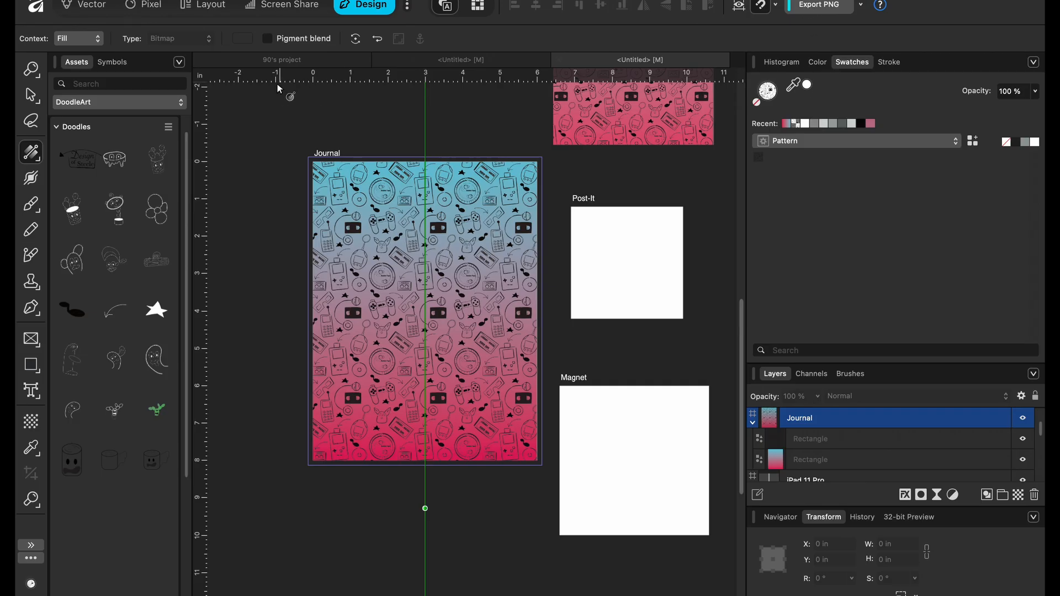
- In the pattern document, delete all doodle layers inside the Pattern artboard's symbol and show its beige background rectangle
{"action": "left_click", "coordinate": [463, 59]}
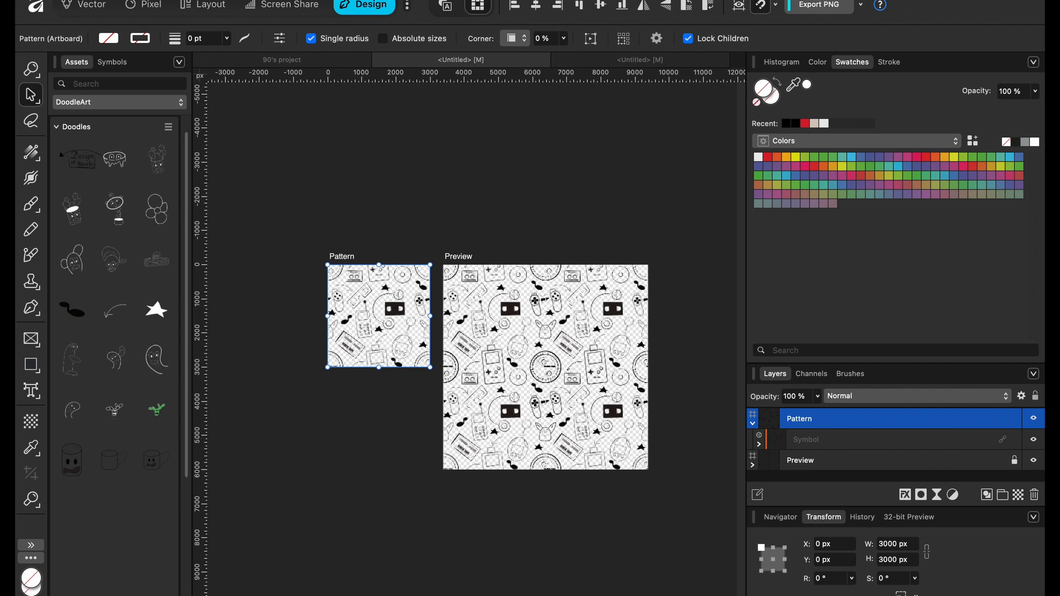
{"action": "left_click", "coordinate": [824, 445]}
{"action": "left_click", "coordinate": [759, 444]}
{"action": "scroll", "coordinate": [840, 449], "scroll_direction": "down", "scroll_amount": 1}
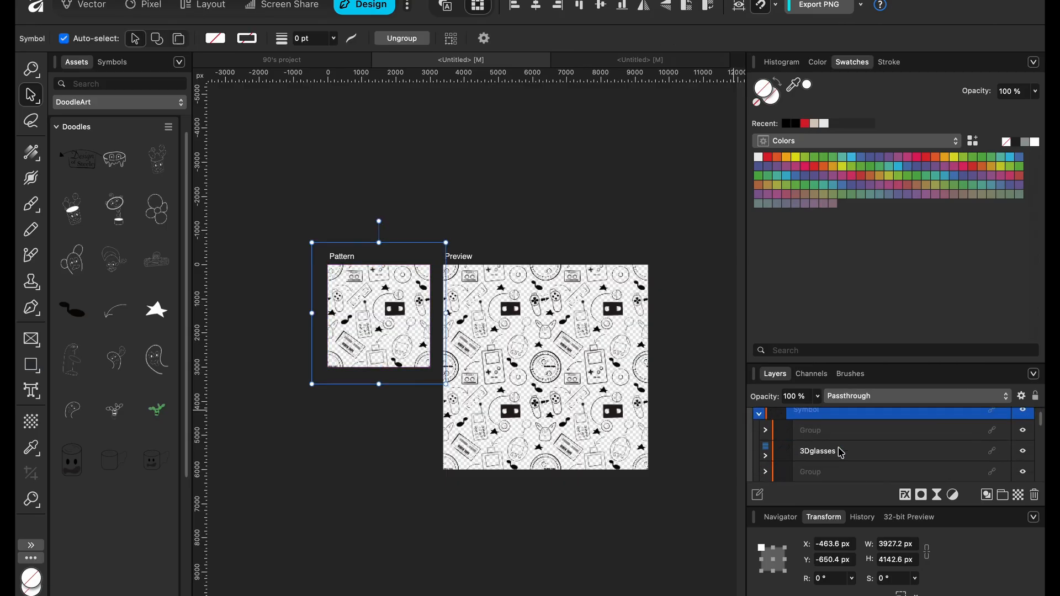
{"action": "left_click", "coordinate": [838, 445]}
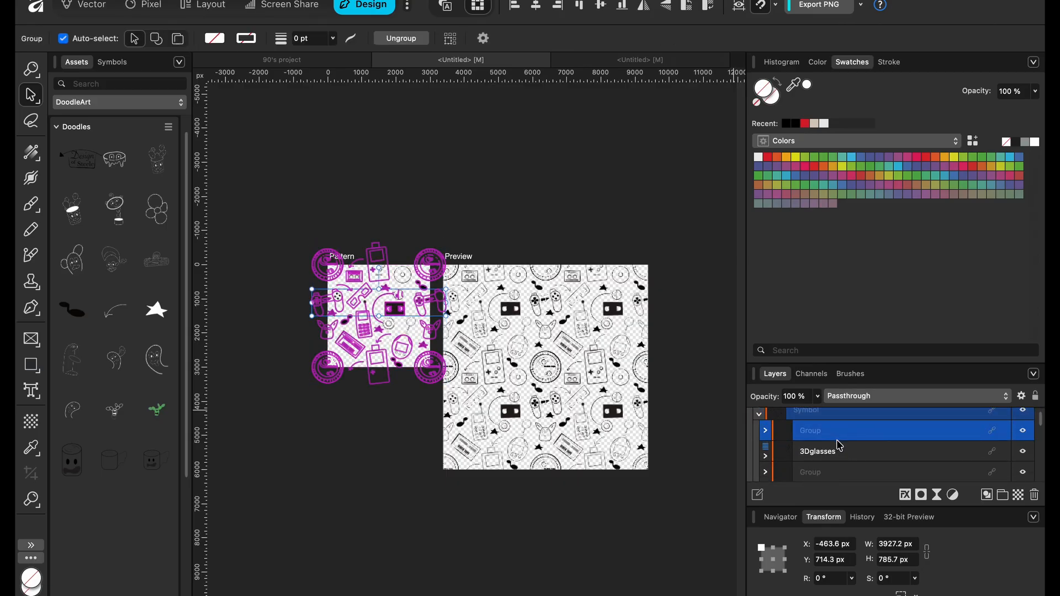
{"action": "scroll", "coordinate": [839, 445], "scroll_direction": "down", "scroll_amount": 2}
{"action": "scroll", "coordinate": [839, 445], "scroll_direction": "down", "scroll_amount": 3}
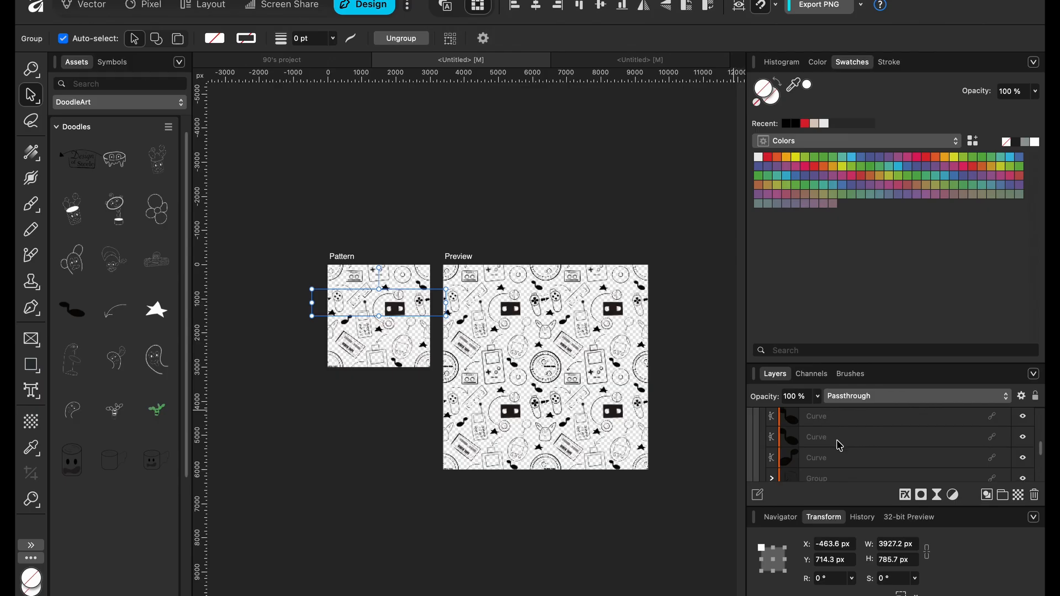
{"action": "scroll", "coordinate": [837, 444], "scroll_direction": "down", "scroll_amount": 2}
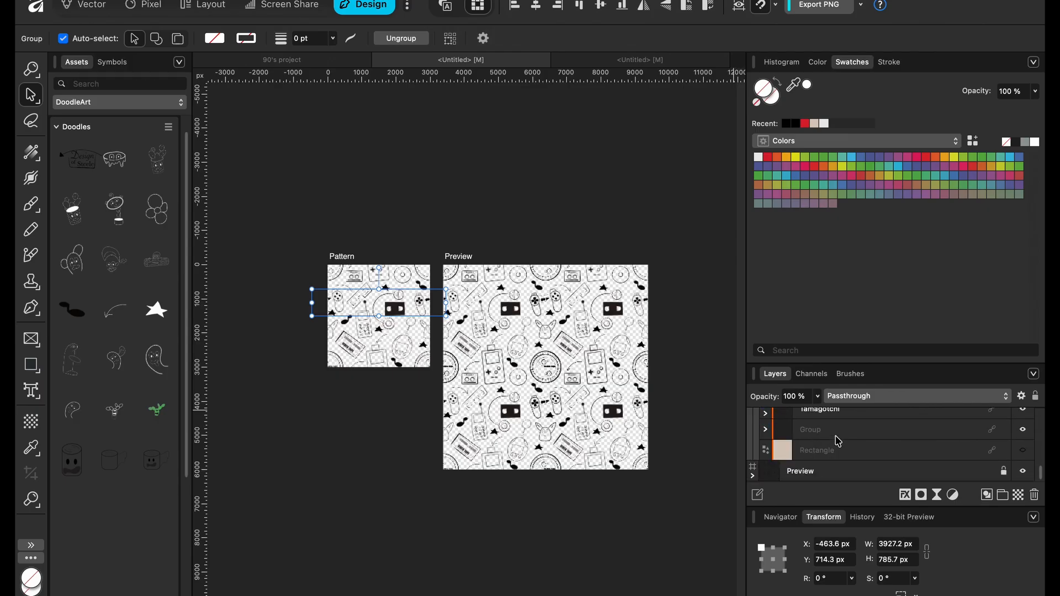
{"action": "left_click", "coordinate": [833, 431], "text": "shift"}
{"action": "key", "text": "Delete"}
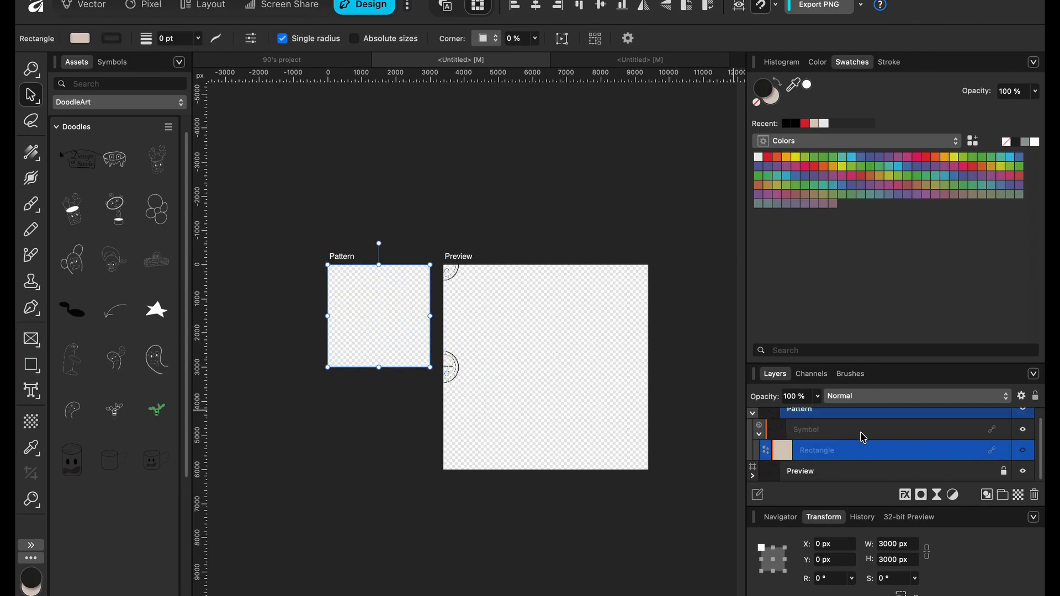
{"action": "left_click", "coordinate": [1022, 450]}
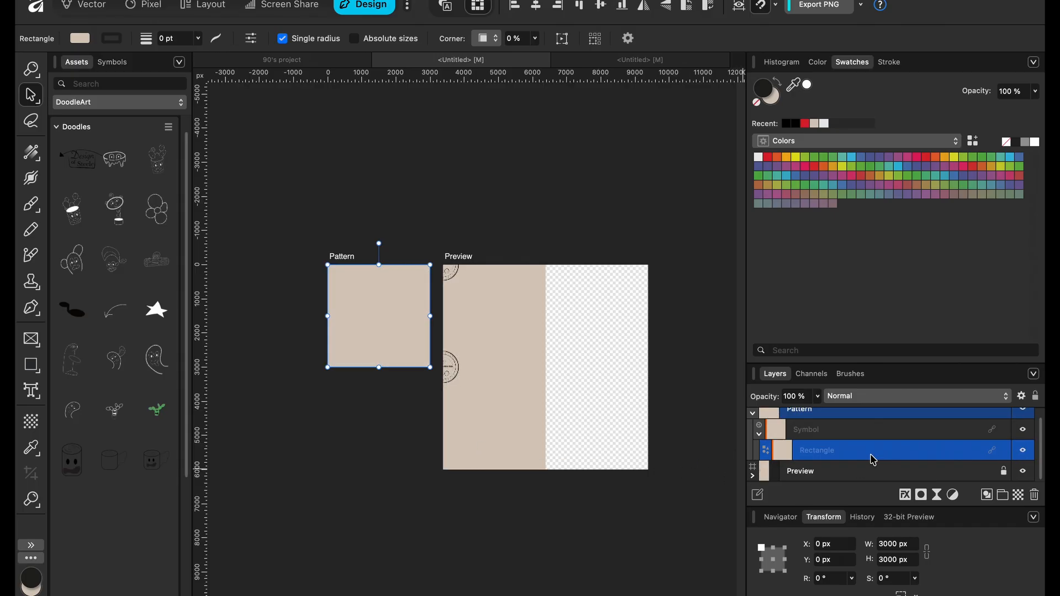
- Expand the Preview artboard and its nested symbol copies in the layer stack to reach their contents
{"action": "left_click", "coordinate": [753, 478]}
{"action": "scroll", "coordinate": [865, 455], "scroll_direction": "down", "scroll_amount": 3}
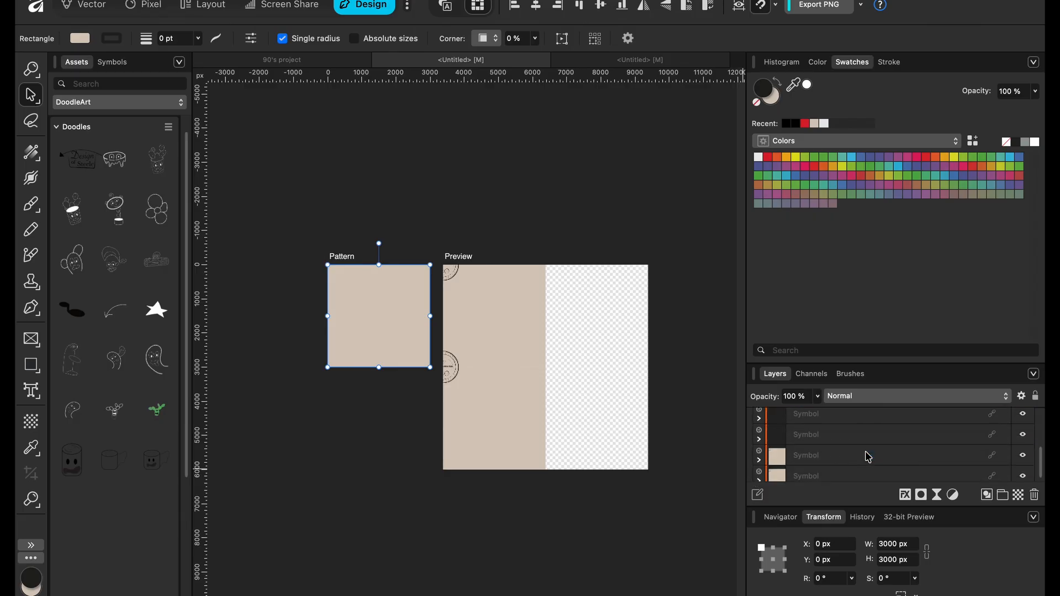
{"action": "scroll", "coordinate": [866, 456], "scroll_direction": "up", "scroll_amount": 1}
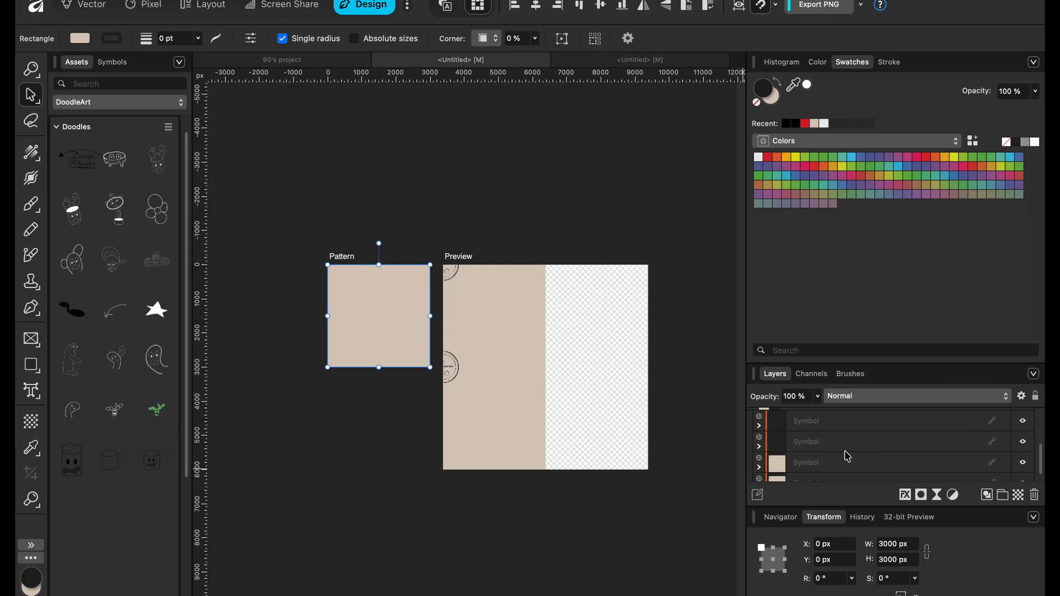
{"action": "left_click", "coordinate": [759, 426]}
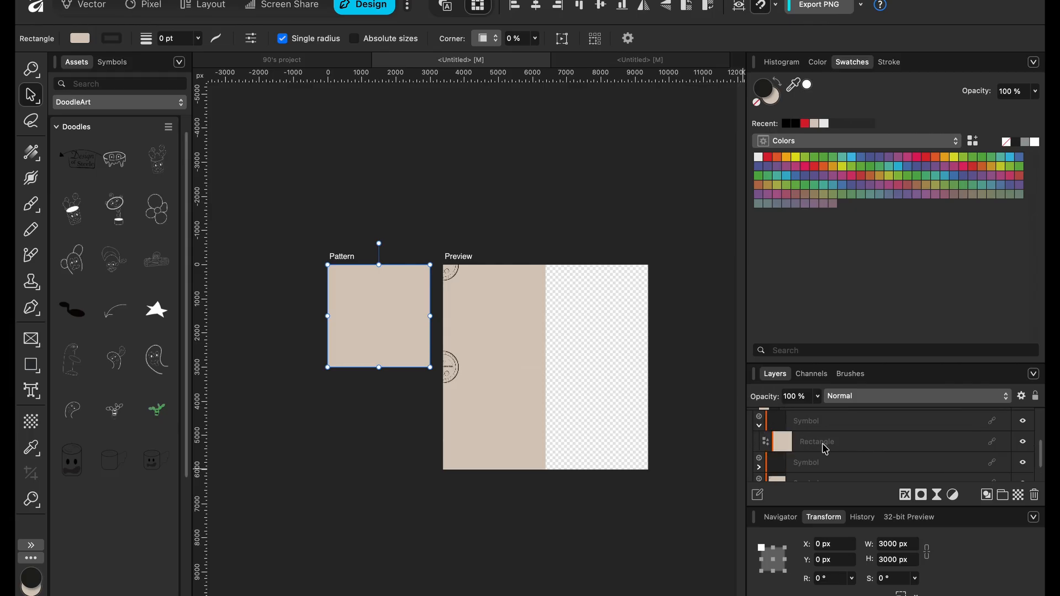
{"action": "scroll", "coordinate": [822, 454], "scroll_direction": "down", "scroll_amount": 1}
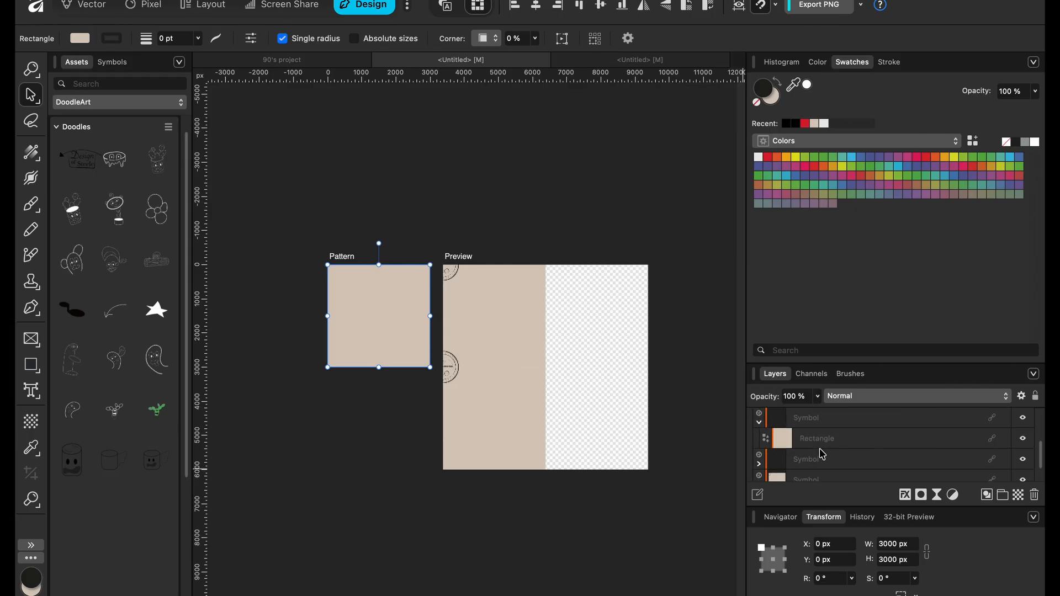
{"action": "scroll", "coordinate": [822, 454], "scroll_direction": "down", "scroll_amount": 3}
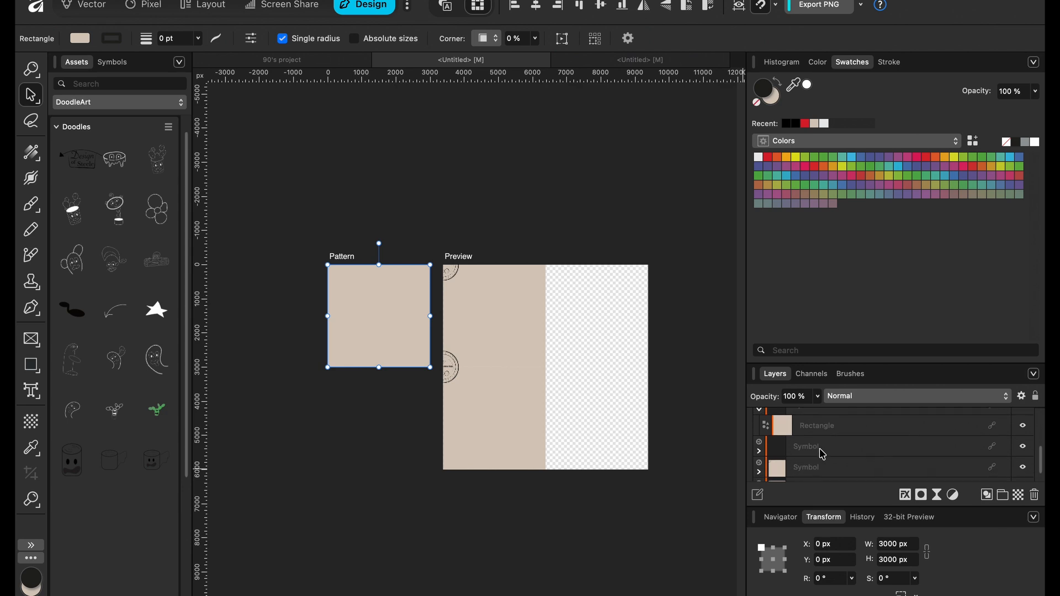
{"action": "left_click", "coordinate": [759, 453]}
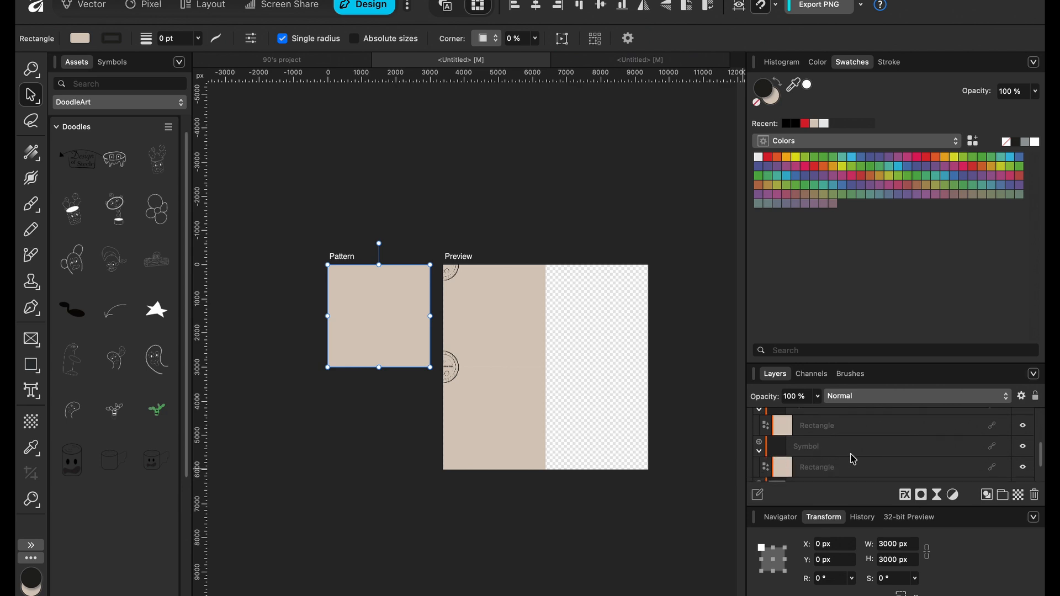
{"action": "scroll", "coordinate": [851, 457], "scroll_direction": "down", "scroll_amount": 5}
{"action": "left_click", "coordinate": [759, 466]}
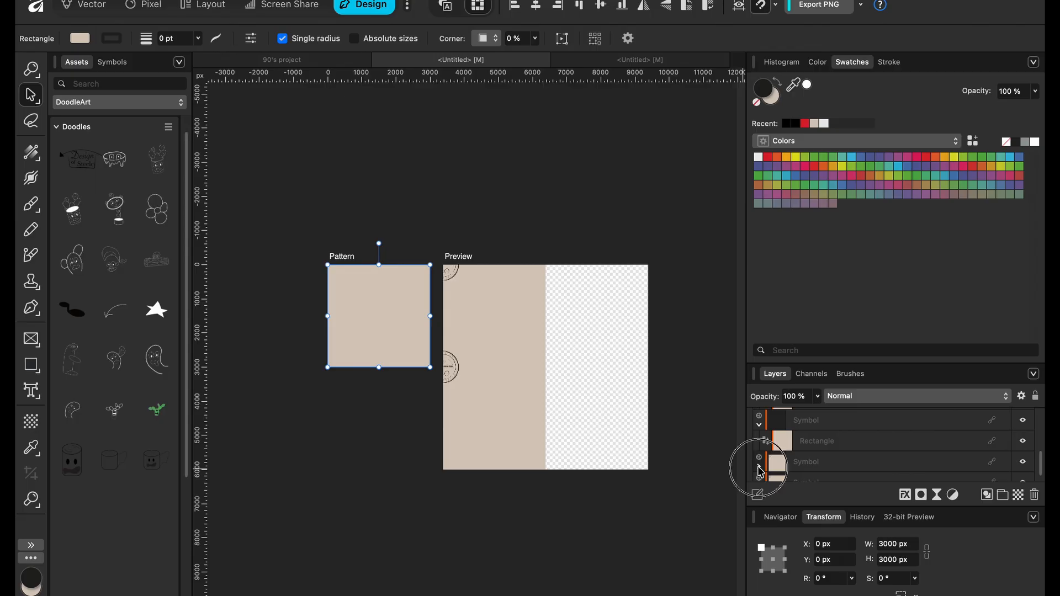
- Delete the leftover HubbaBubba layer from the symbol in the Preview artboard's lower-left tile
{"action": "scroll", "coordinate": [592, 330], "scroll_direction": "down", "scroll_amount": 1}
{"action": "scroll", "coordinate": [591, 326], "scroll_direction": "down", "scroll_amount": 2}
{"action": "scroll", "coordinate": [591, 327], "scroll_direction": "up", "scroll_amount": 6}
{"action": "scroll", "coordinate": [592, 330], "scroll_direction": "down", "scroll_amount": 6}
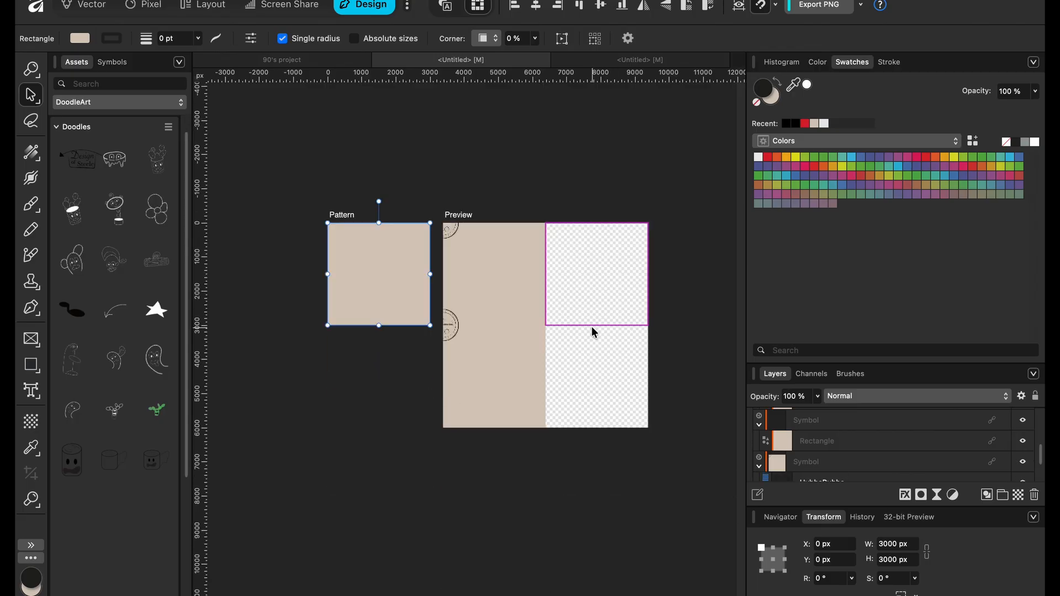
{"action": "scroll", "coordinate": [834, 448], "scroll_direction": "down", "scroll_amount": 4}
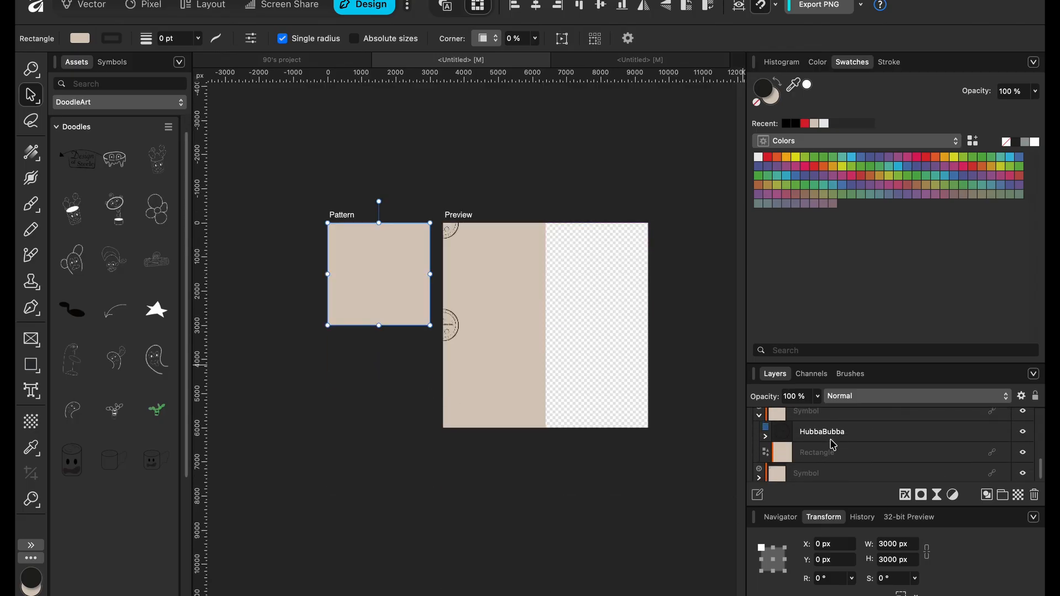
{"action": "left_click", "coordinate": [832, 433]}
{"action": "key", "text": "Delete"}
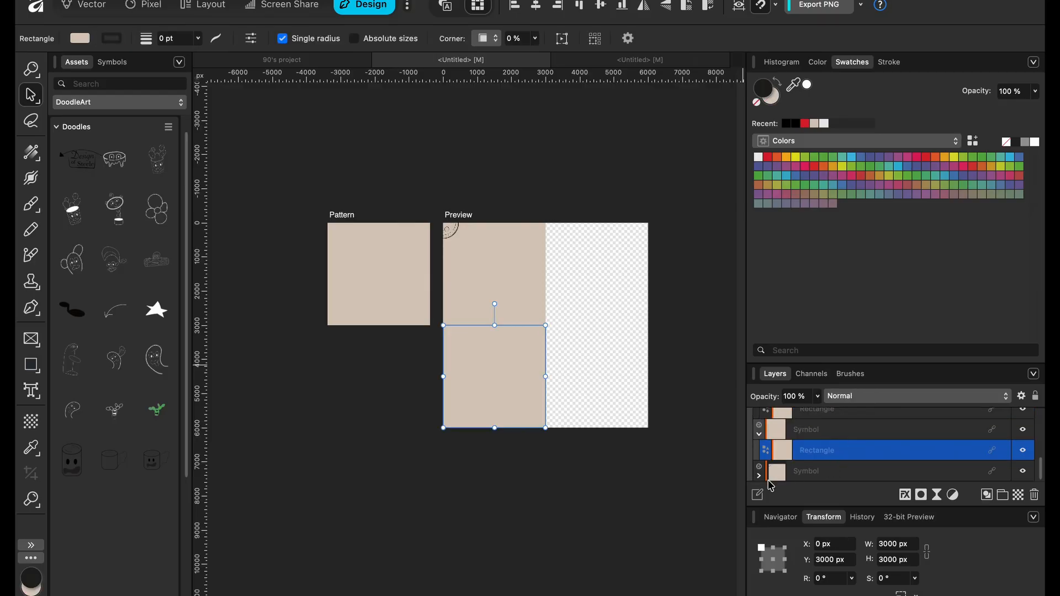
- Expand the symbol in the Preview artboard's upper-left tile and delete its leftover HubbaBubba layer
{"action": "left_click", "coordinate": [759, 475]}
{"action": "scroll", "coordinate": [821, 471], "scroll_direction": "down", "scroll_amount": 3}
{"action": "left_click", "coordinate": [821, 452]}
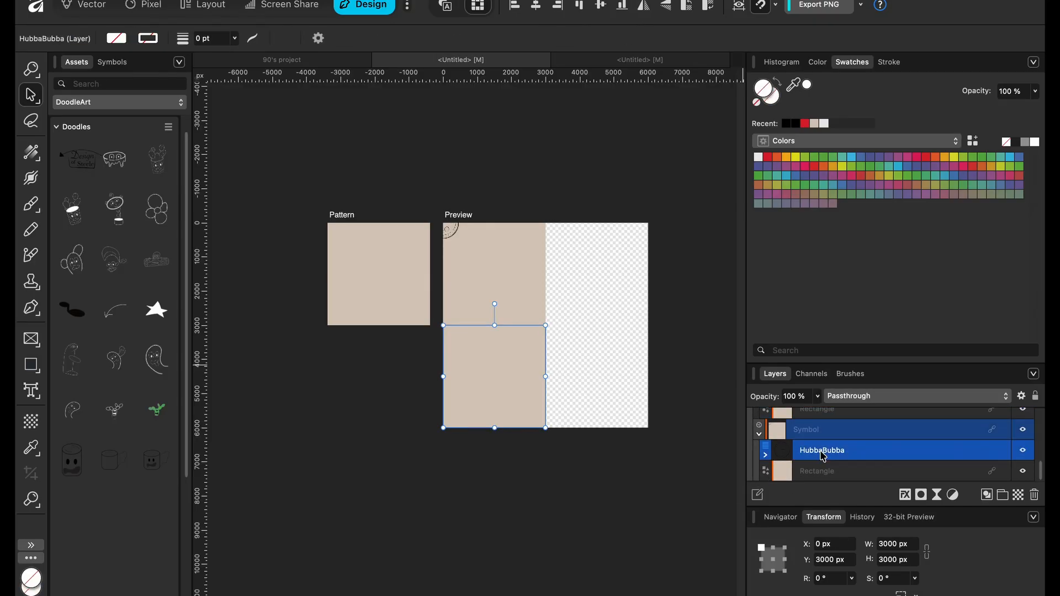
{"action": "key", "text": "Delete"}
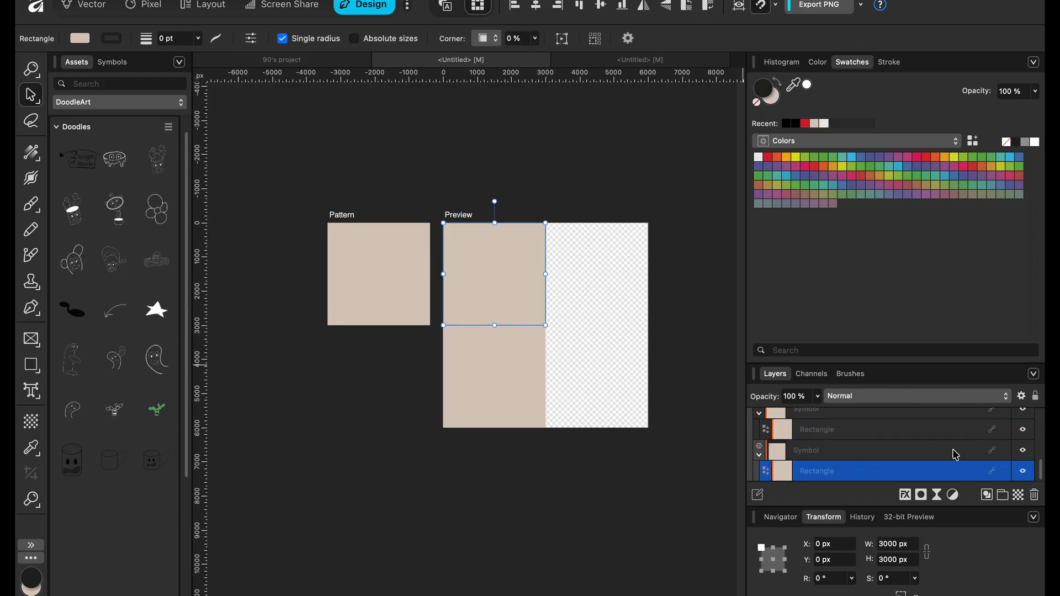
- Select the lower-right tile's symbol, collapse it and the Preview artboard, and inspect the Preview's transparent tiles
{"action": "scroll", "coordinate": [888, 447], "scroll_direction": "up", "scroll_amount": 3}
{"action": "left_click", "coordinate": [821, 433]}
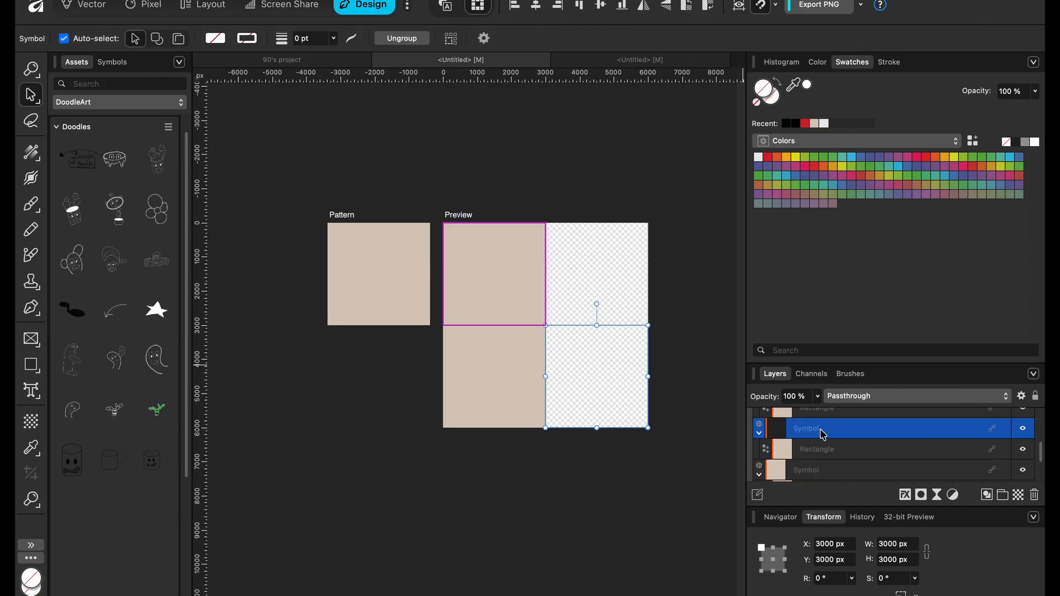
{"action": "left_click", "coordinate": [759, 432]}
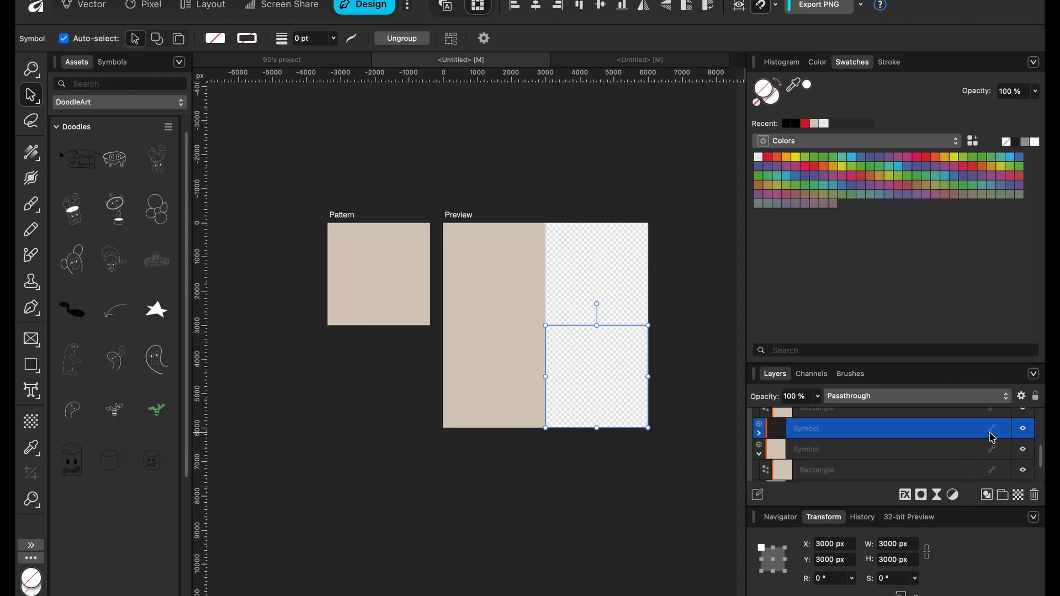
{"action": "scroll", "coordinate": [870, 444], "scroll_direction": "up", "scroll_amount": 4}
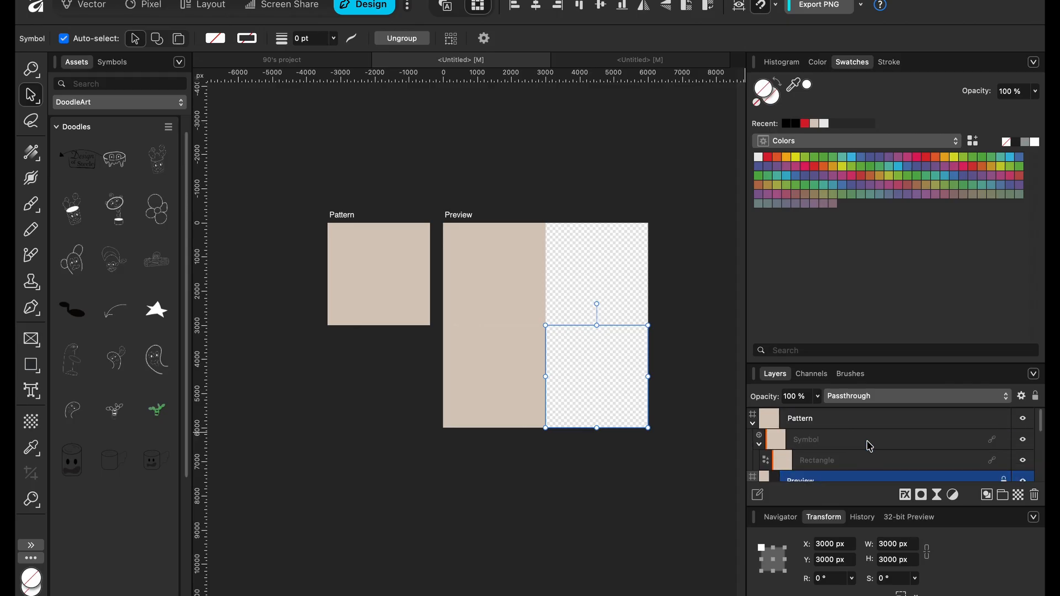
{"action": "scroll", "coordinate": [870, 446], "scroll_direction": "down", "scroll_amount": 2}
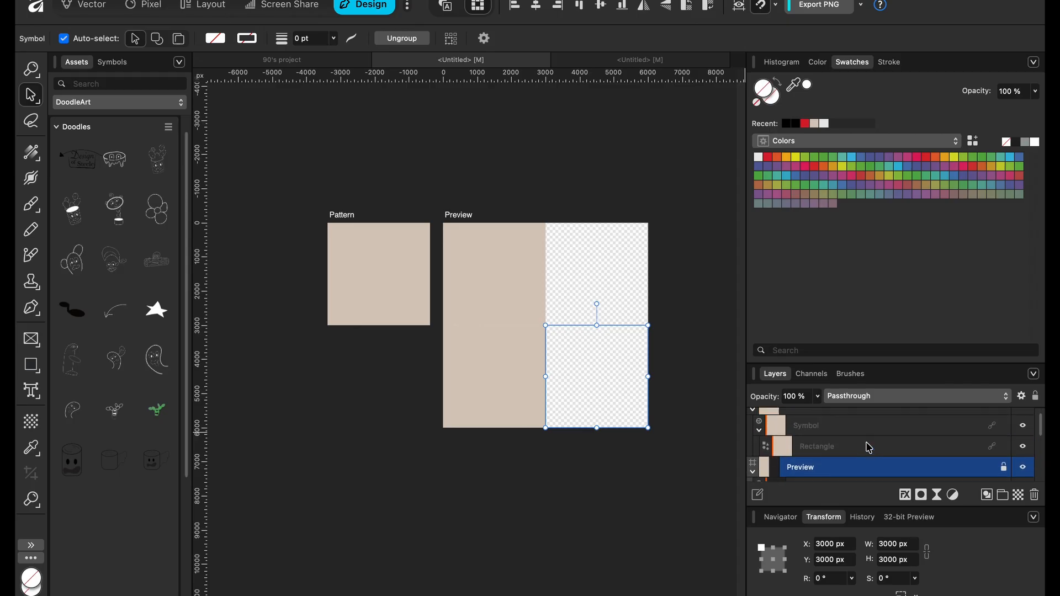
{"action": "scroll", "coordinate": [869, 447], "scroll_direction": "up", "scroll_amount": 2}
{"action": "scroll", "coordinate": [875, 449], "scroll_direction": "down", "scroll_amount": 4}
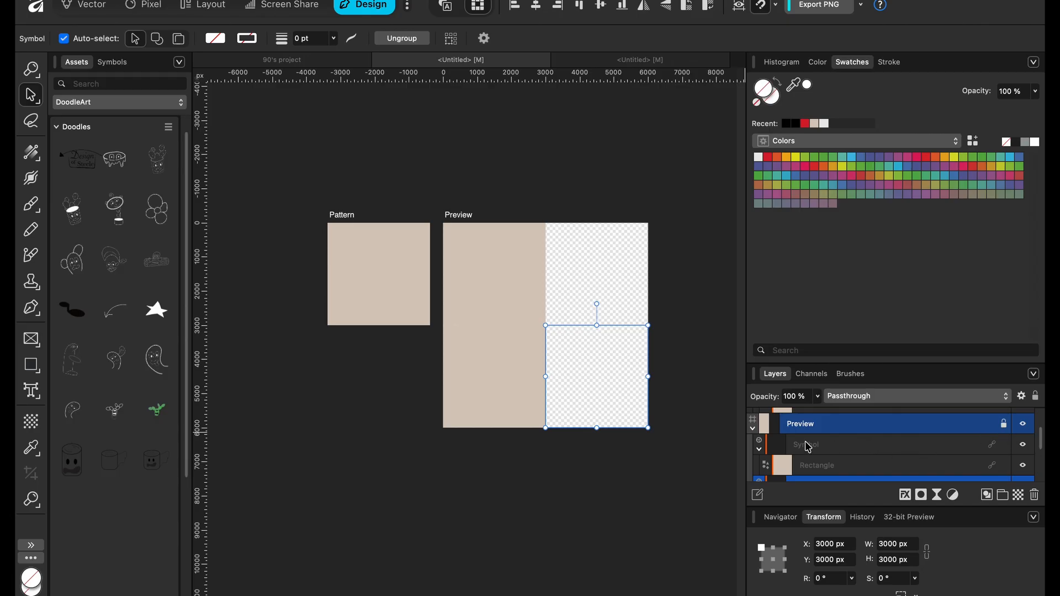
{"action": "left_click", "coordinate": [751, 431]}
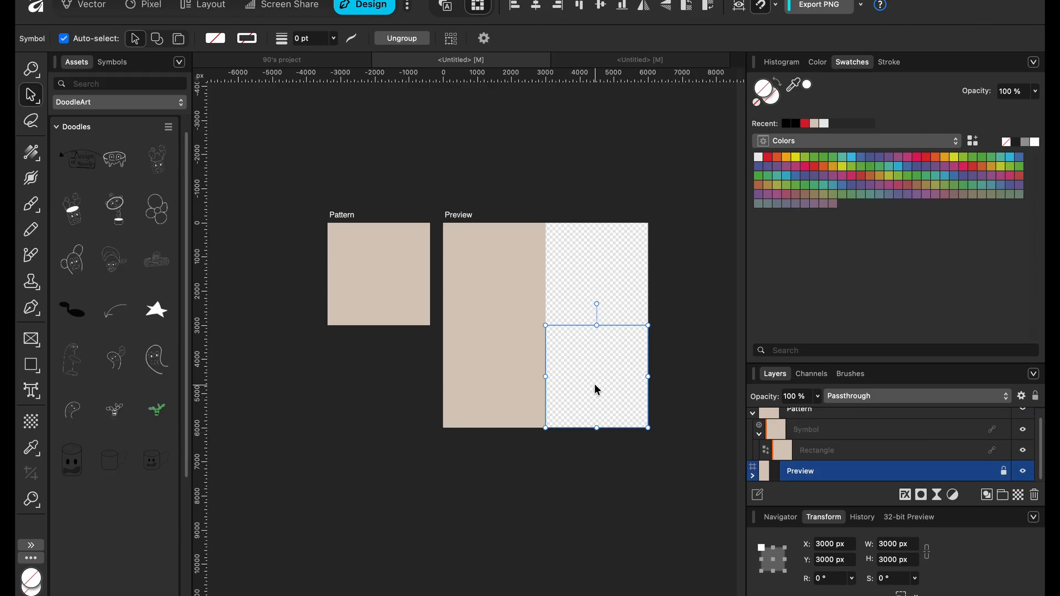
{"action": "scroll", "coordinate": [594, 369], "scroll_direction": "up", "scroll_amount": 3}
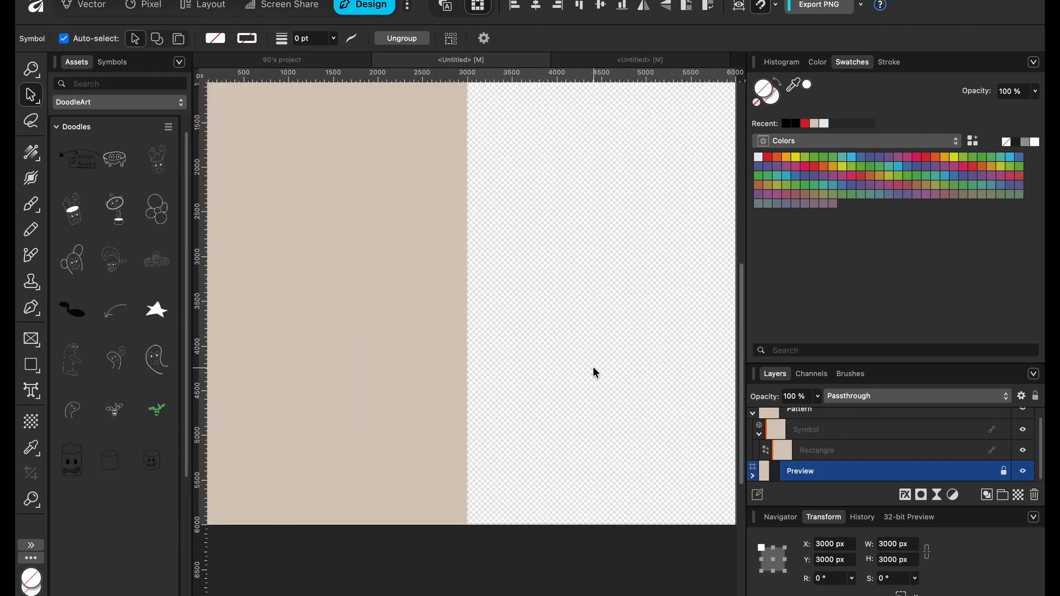
{"action": "scroll", "coordinate": [582, 363], "scroll_direction": "down", "scroll_amount": 2}
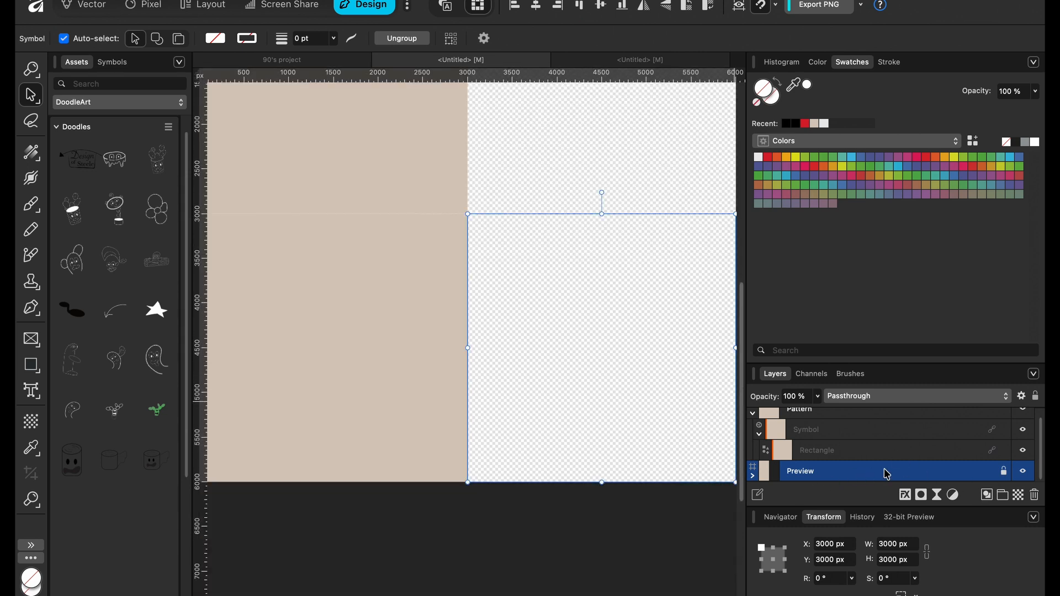
- Reopen the Preview artboard's lower-right symbol and hide and reshow its rectangle to refresh the tile's beige fill
{"action": "left_click", "coordinate": [754, 475]}
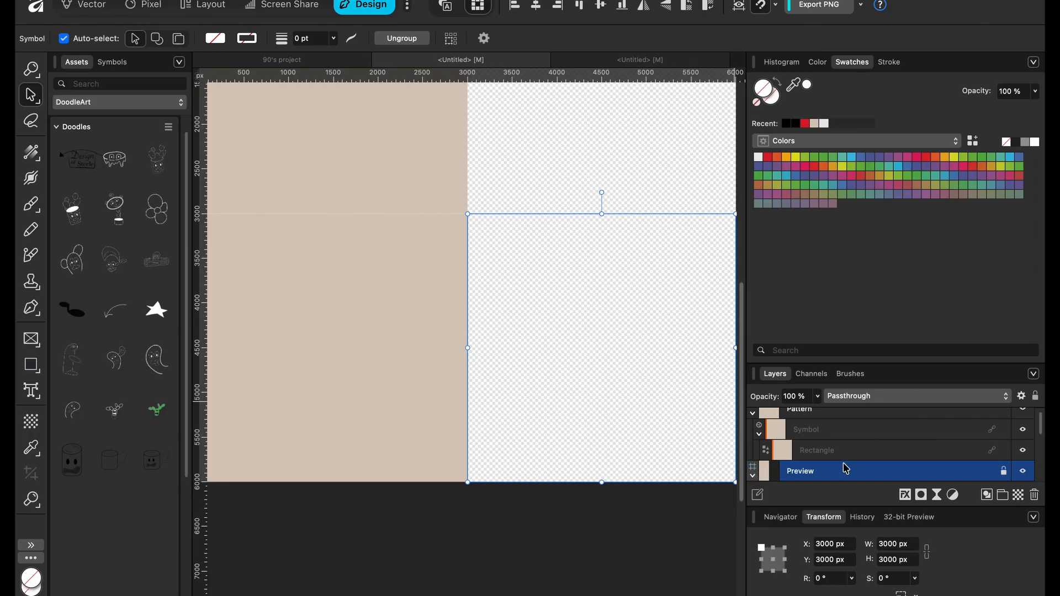
{"action": "scroll", "coordinate": [843, 465], "scroll_direction": "down", "scroll_amount": 4}
{"action": "scroll", "coordinate": [842, 444], "scroll_direction": "down", "scroll_amount": 3}
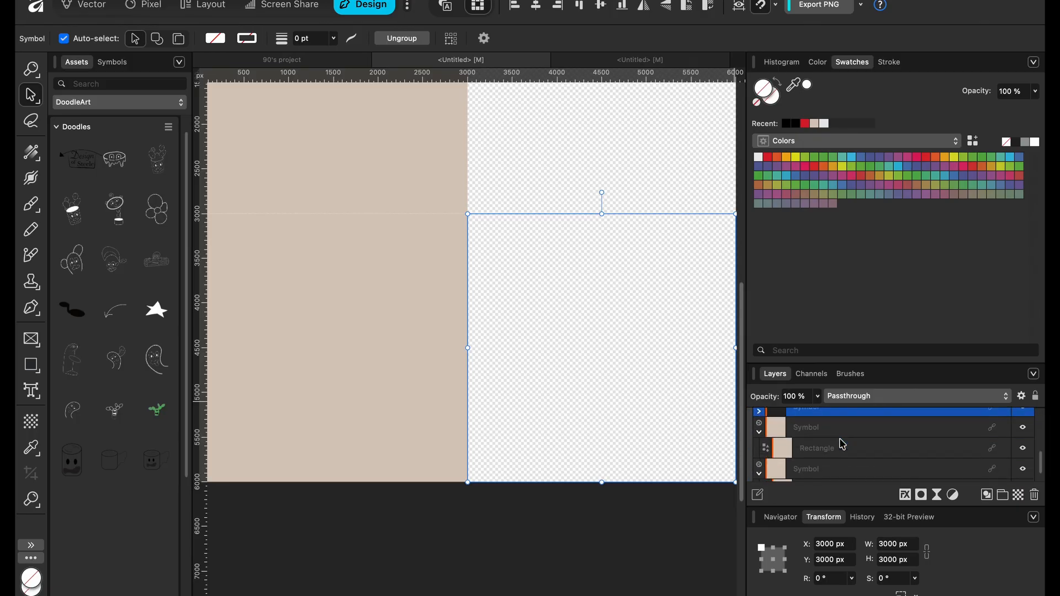
{"action": "scroll", "coordinate": [838, 445], "scroll_direction": "up", "scroll_amount": 1}
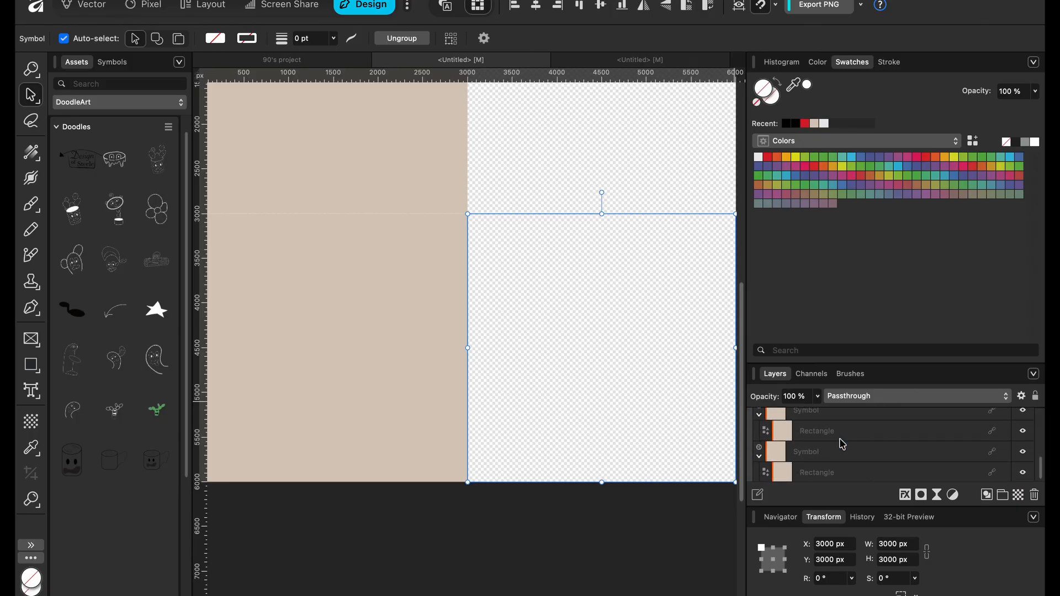
{"action": "scroll", "coordinate": [819, 448], "scroll_direction": "up", "scroll_amount": 2}
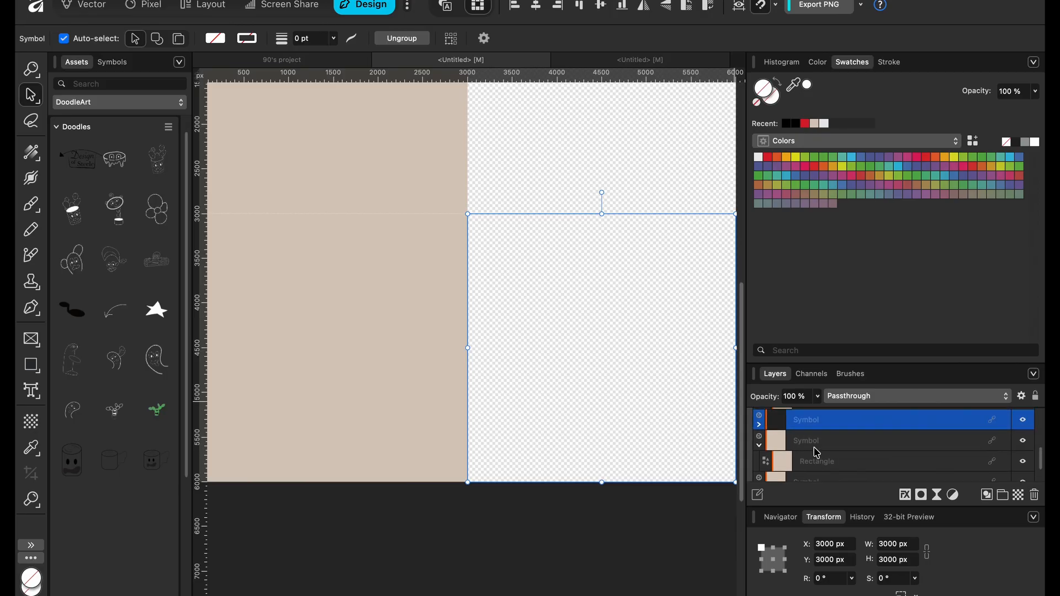
{"action": "scroll", "coordinate": [789, 452], "scroll_direction": "up", "scroll_amount": 2}
{"action": "left_click", "coordinate": [760, 441]}
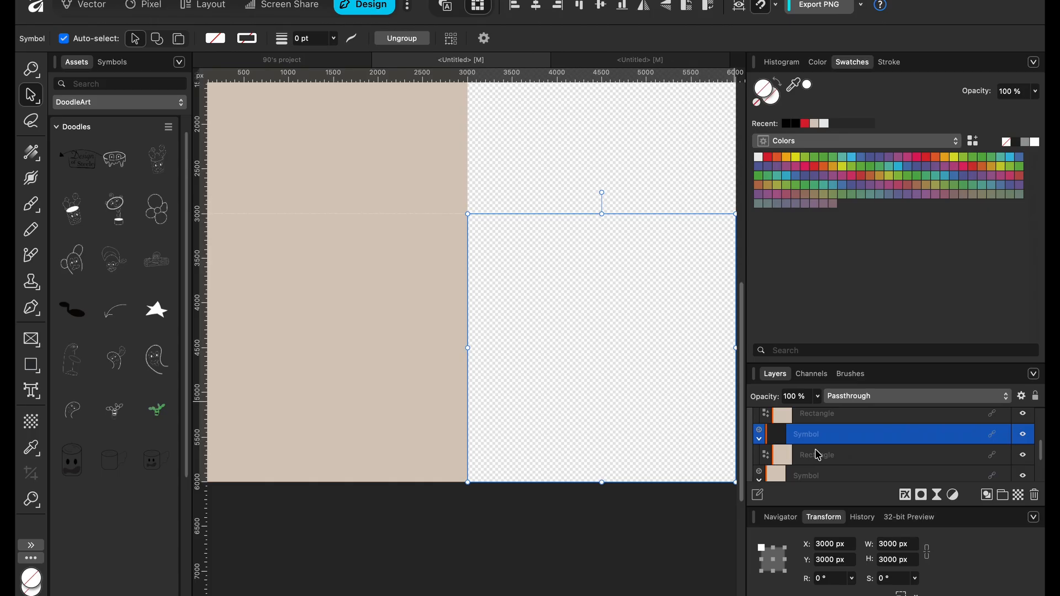
{"action": "left_click", "coordinate": [841, 462]}
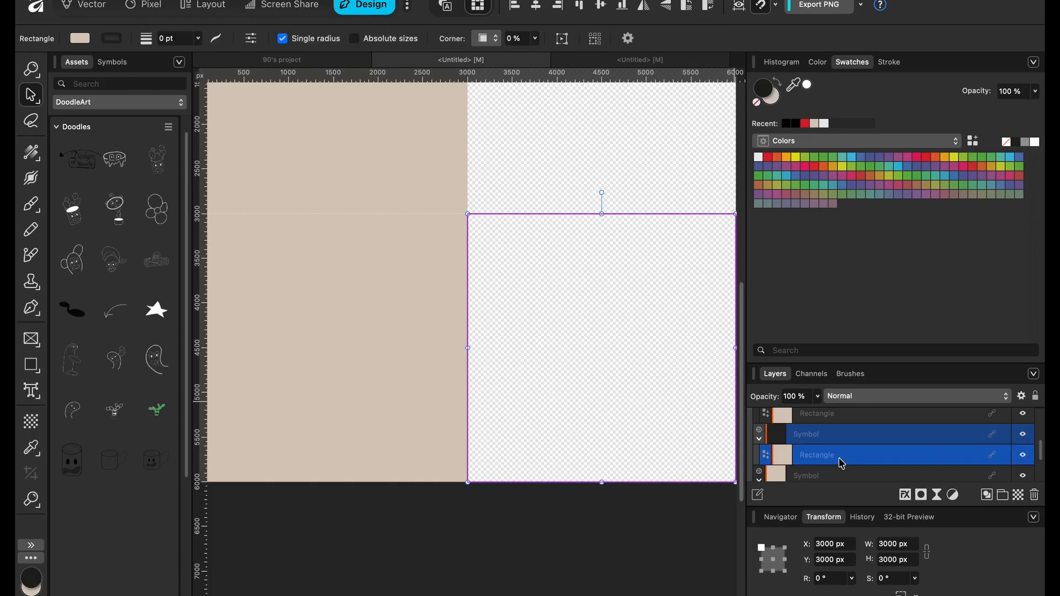
{"action": "left_click", "coordinate": [1022, 456]}
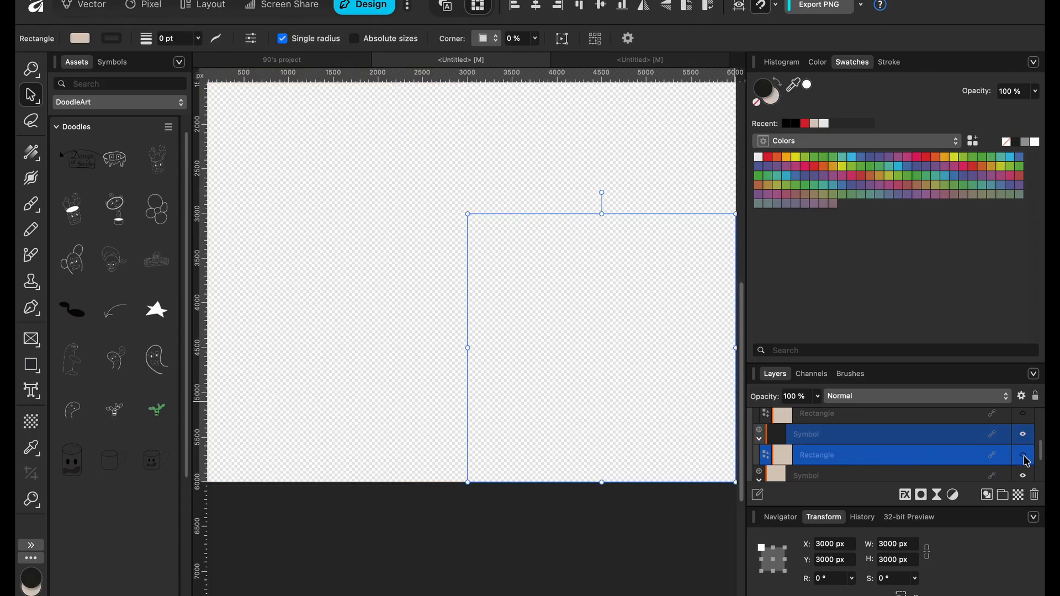
{"action": "left_click", "coordinate": [1023, 456]}
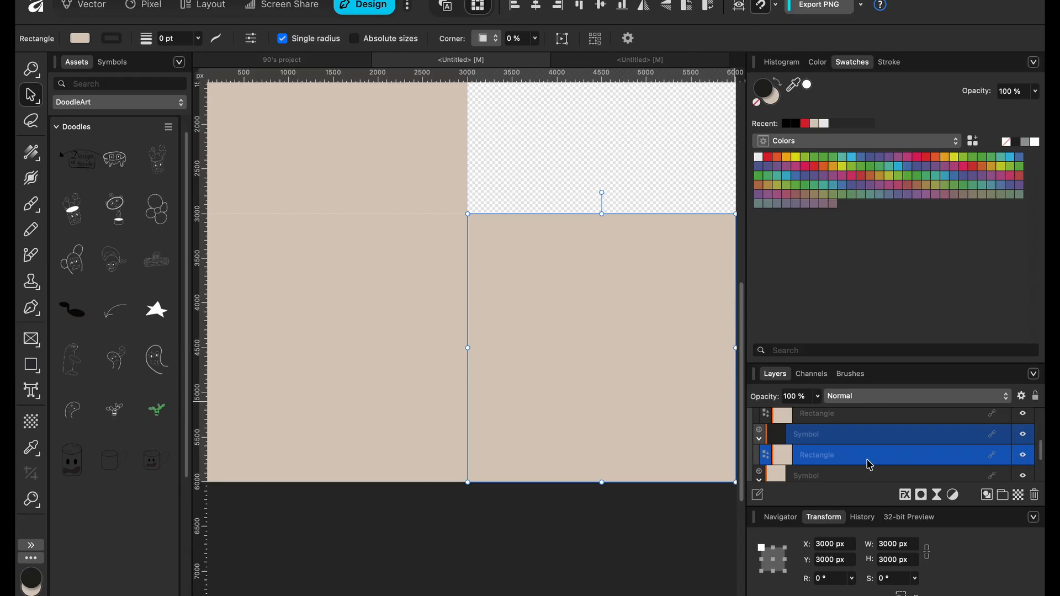
- Collapse the lower three symbol copies of the Preview artboard in the layer stack
{"action": "scroll", "coordinate": [861, 458], "scroll_direction": "up", "scroll_amount": 1}
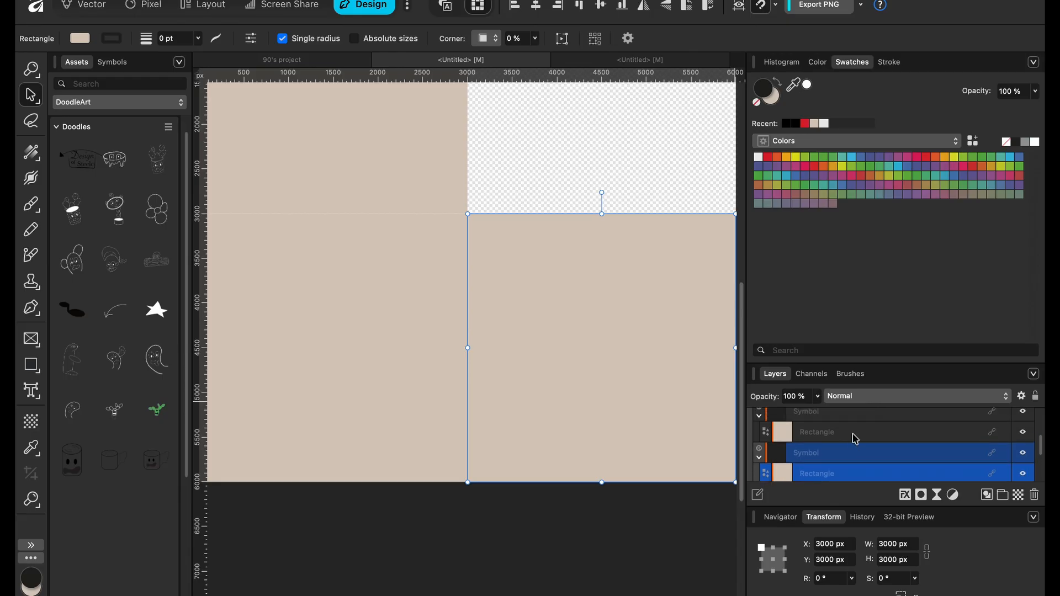
{"action": "scroll", "coordinate": [842, 458], "scroll_direction": "down", "scroll_amount": 1}
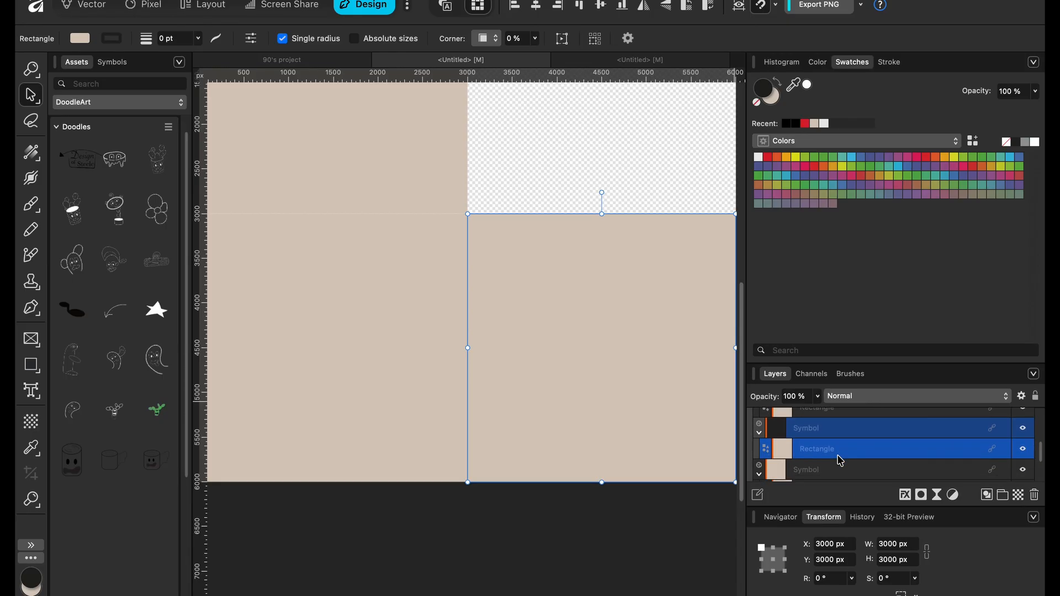
{"action": "left_click", "coordinate": [759, 432]}
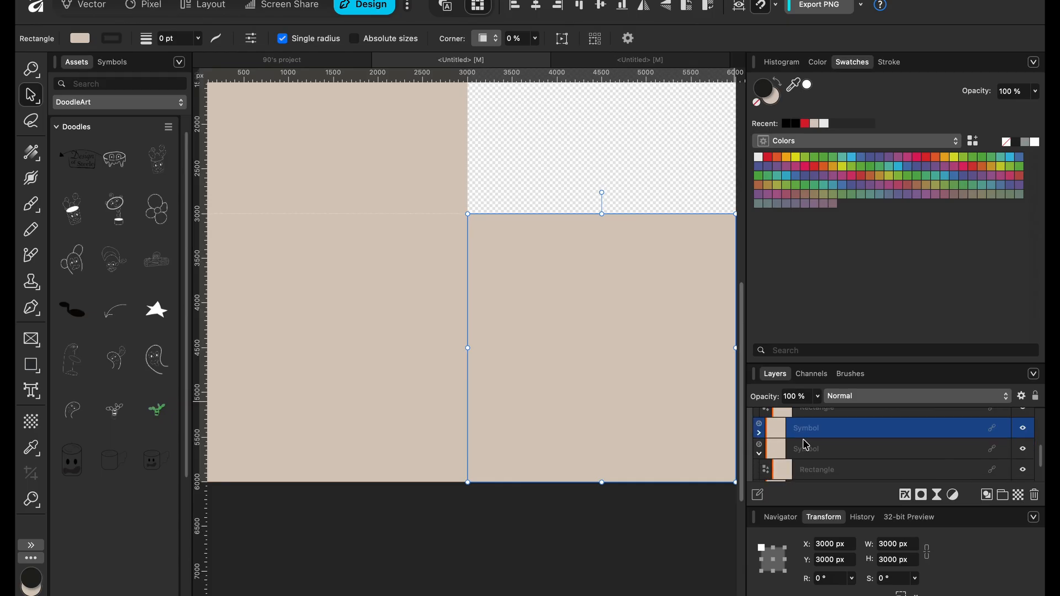
{"action": "left_click", "coordinate": [759, 454]}
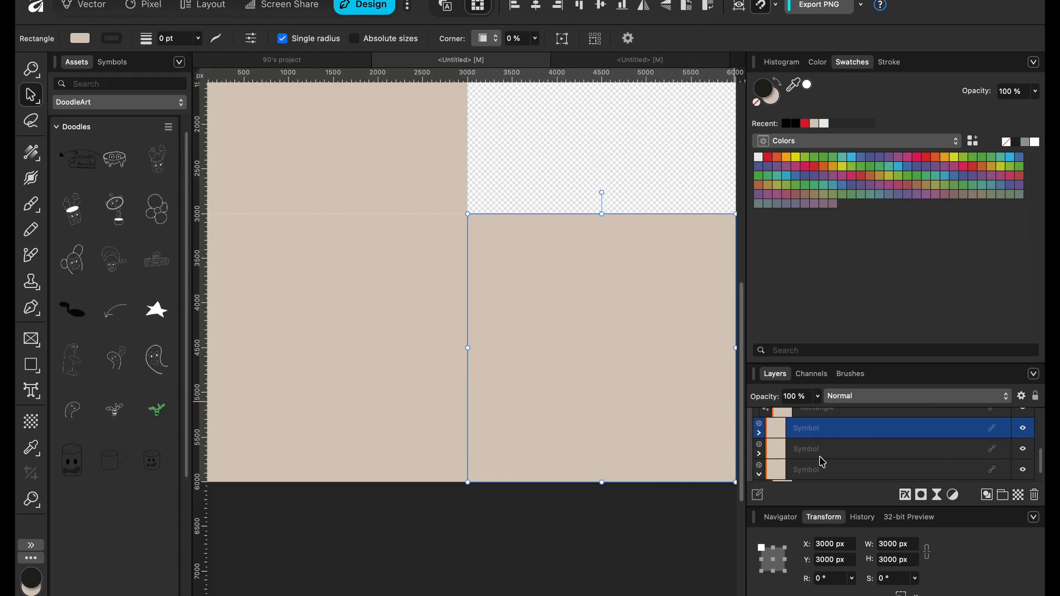
{"action": "scroll", "coordinate": [823, 462], "scroll_direction": "down", "scroll_amount": 2}
{"action": "left_click", "coordinate": [761, 462]}
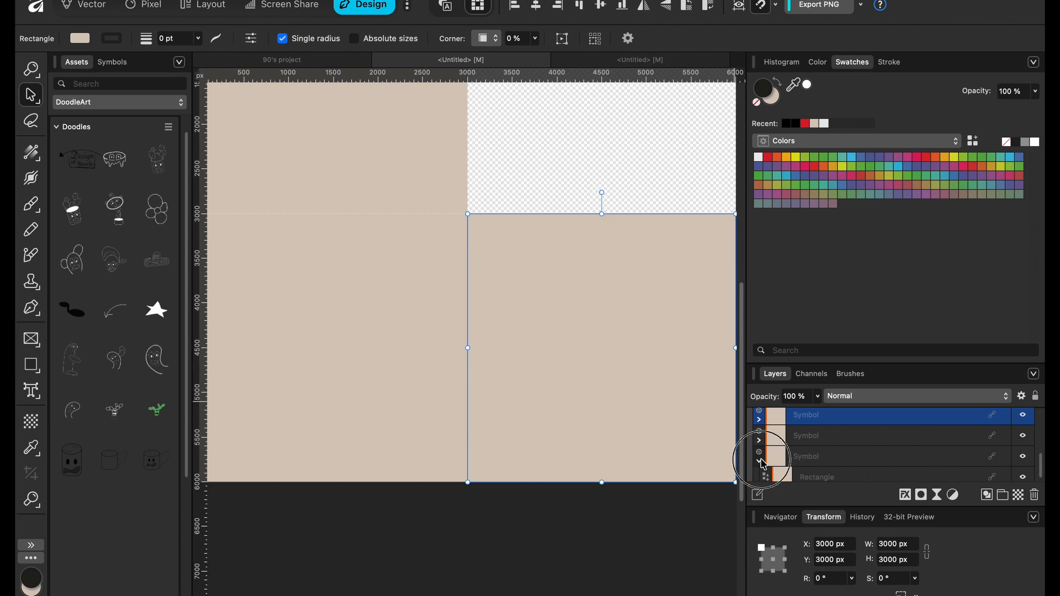
- Hide and reshow the lowest symbol copy of the Preview artboard and select it
{"action": "left_click", "coordinate": [1022, 472]}
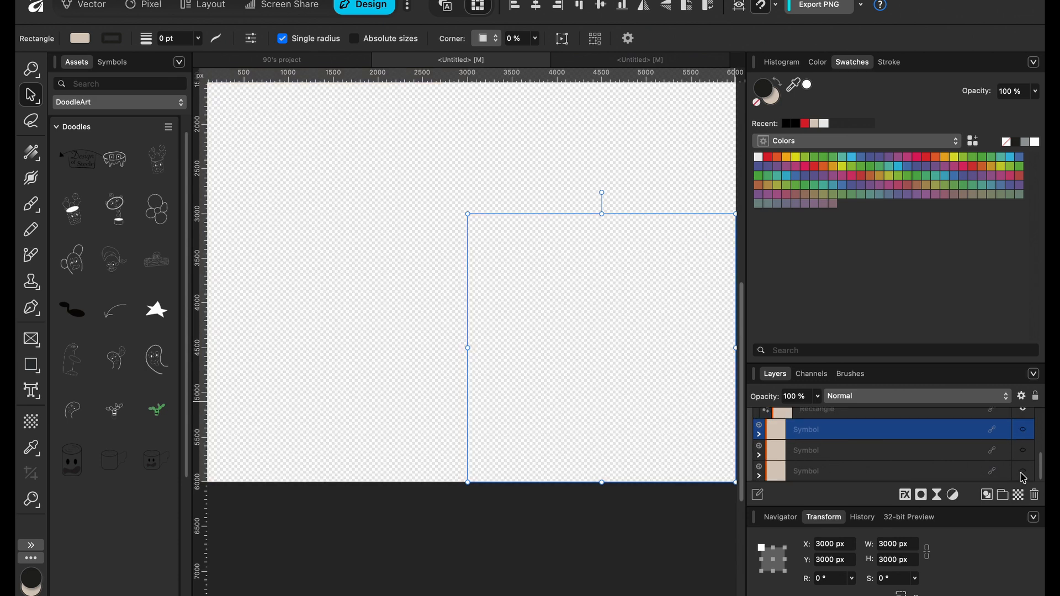
{"action": "left_click", "coordinate": [1022, 474]}
{"action": "left_click", "coordinate": [970, 474]}
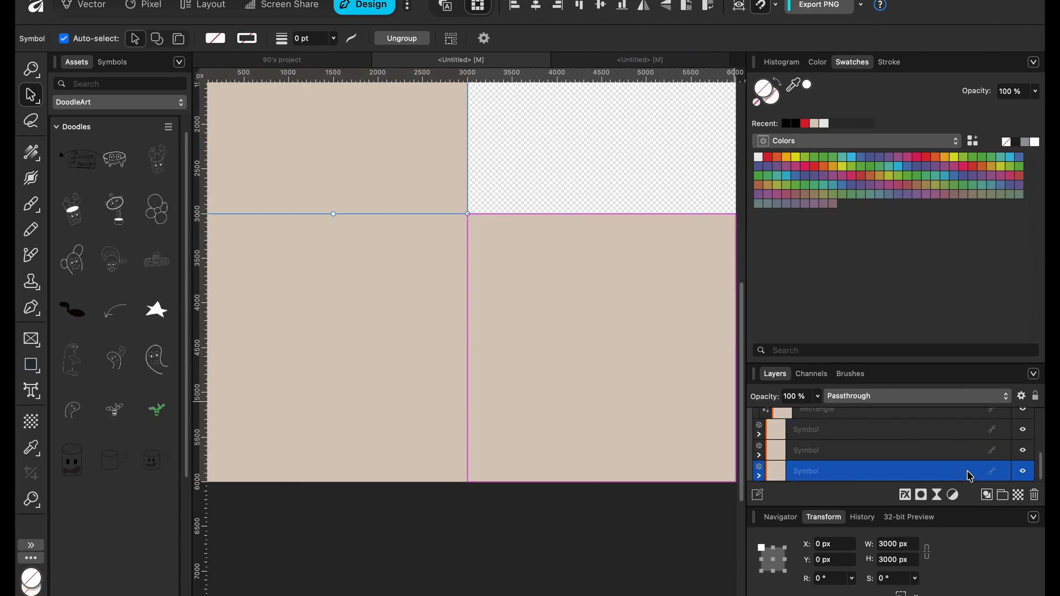
- Hide and reshow the rectangle in the Preview artboard's upper-right symbol to refresh the tiles' beige fill, and collapse the artboard
{"action": "left_click", "coordinate": [952, 451]}
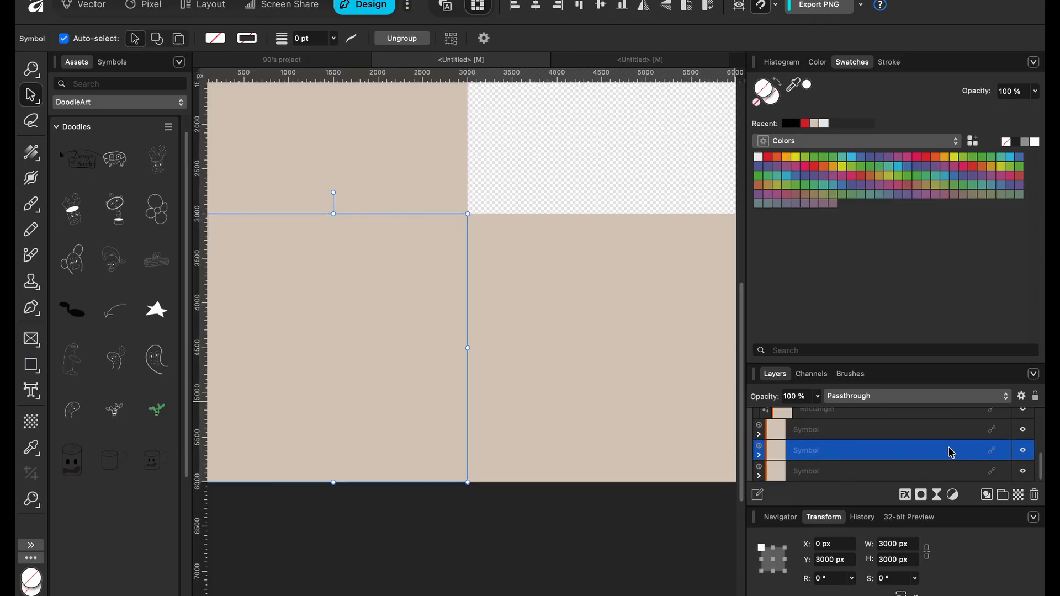
{"action": "left_click", "coordinate": [913, 433]}
{"action": "scroll", "coordinate": [913, 435], "scroll_direction": "up", "scroll_amount": 1}
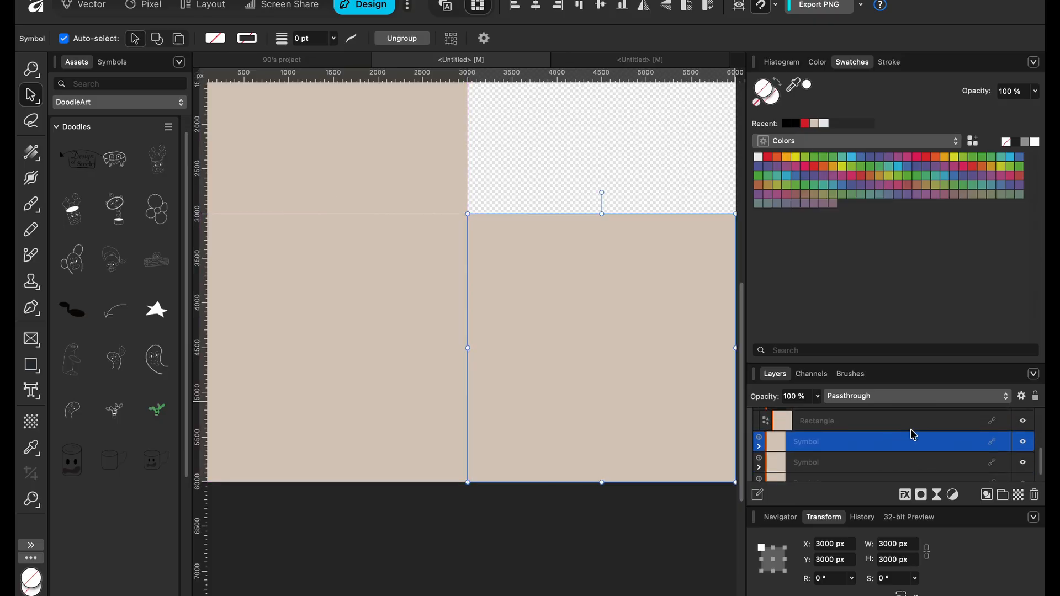
{"action": "left_click", "coordinate": [913, 435]}
{"action": "left_click", "coordinate": [1022, 428]}
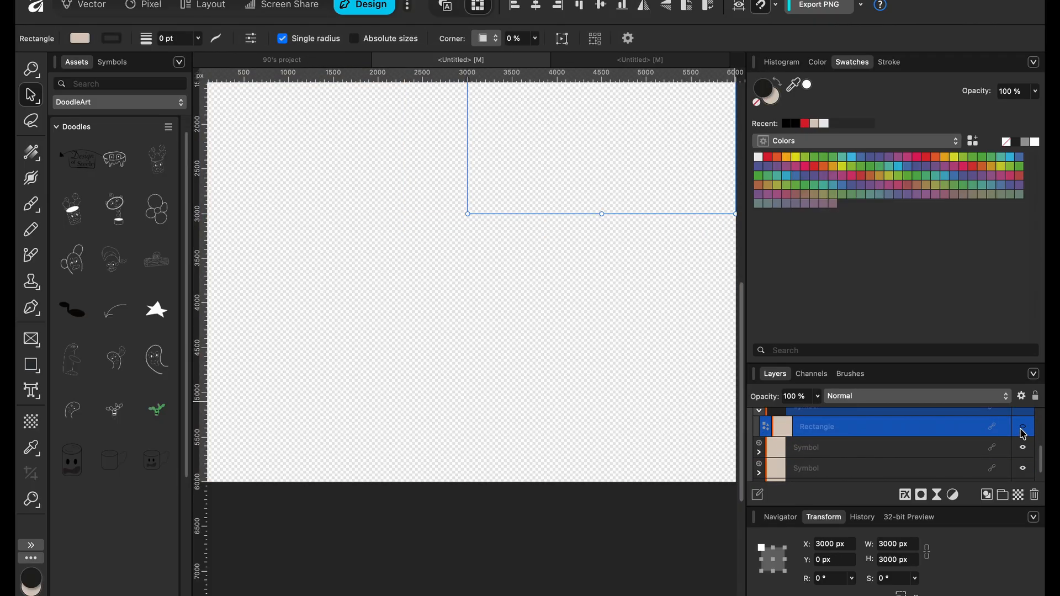
{"action": "left_click", "coordinate": [1022, 429]}
{"action": "scroll", "coordinate": [816, 459], "scroll_direction": "up", "scroll_amount": 3}
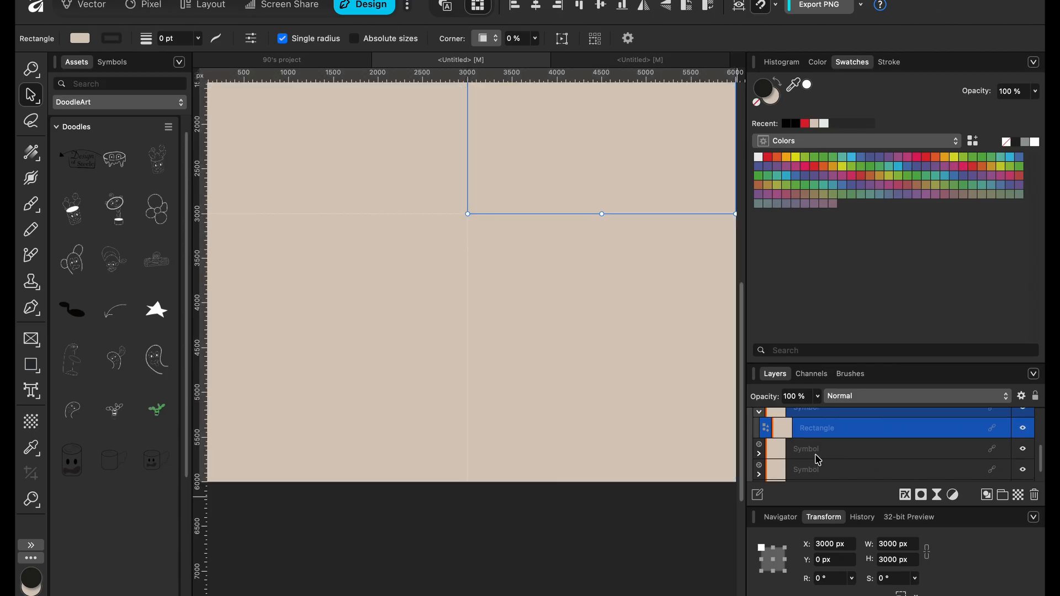
{"action": "left_click", "coordinate": [754, 420]}
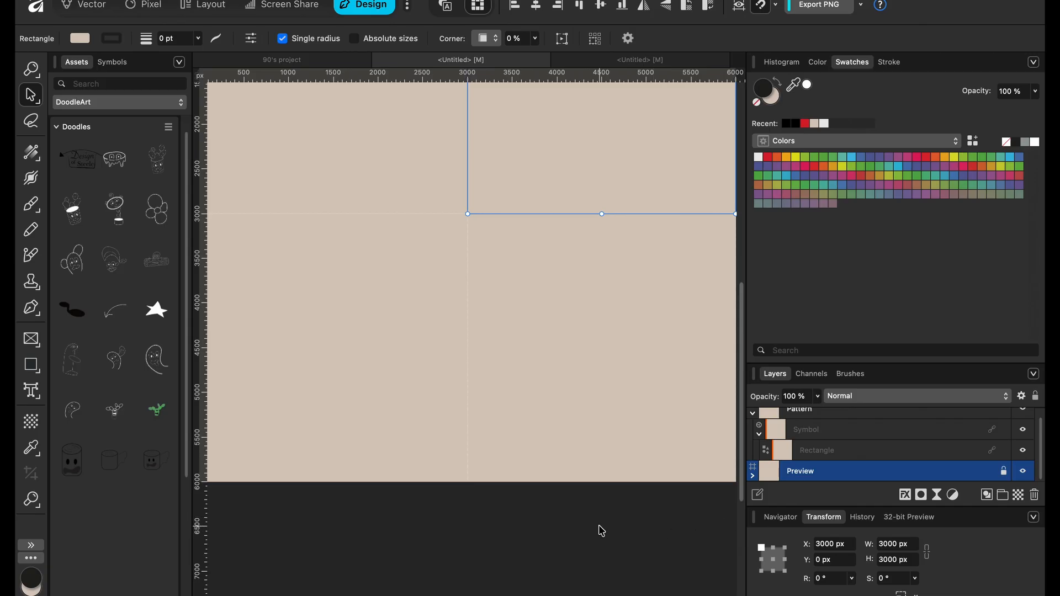
- Start exporting the cleared pattern document as a template and name the file Pattern_Preview
{"action": "scroll", "coordinate": [592, 522], "scroll_direction": "down", "scroll_amount": 5}
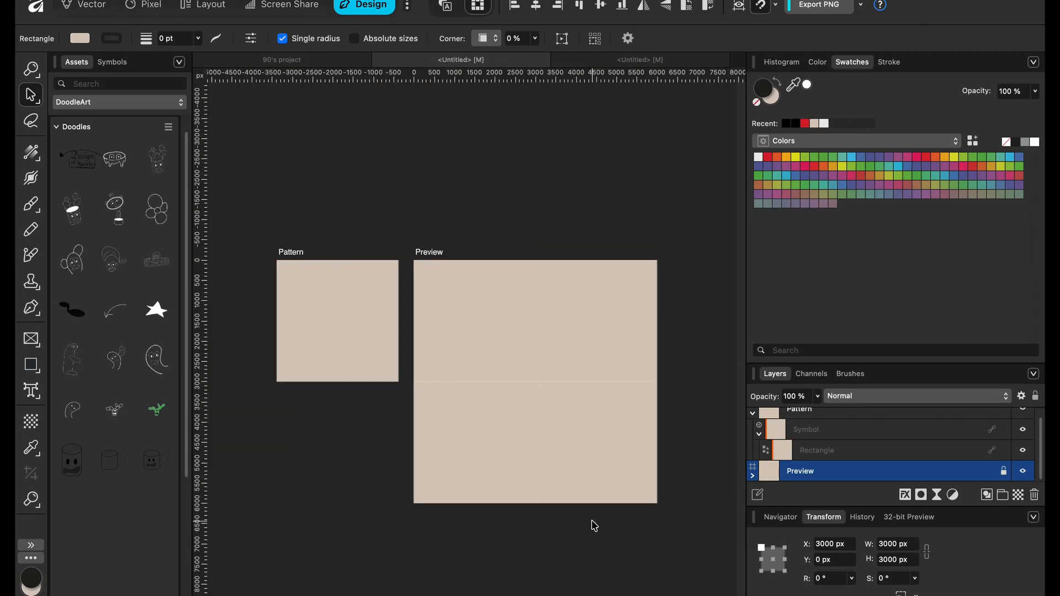
{"action": "scroll", "coordinate": [591, 521], "scroll_direction": "left", "scroll_amount": 1}
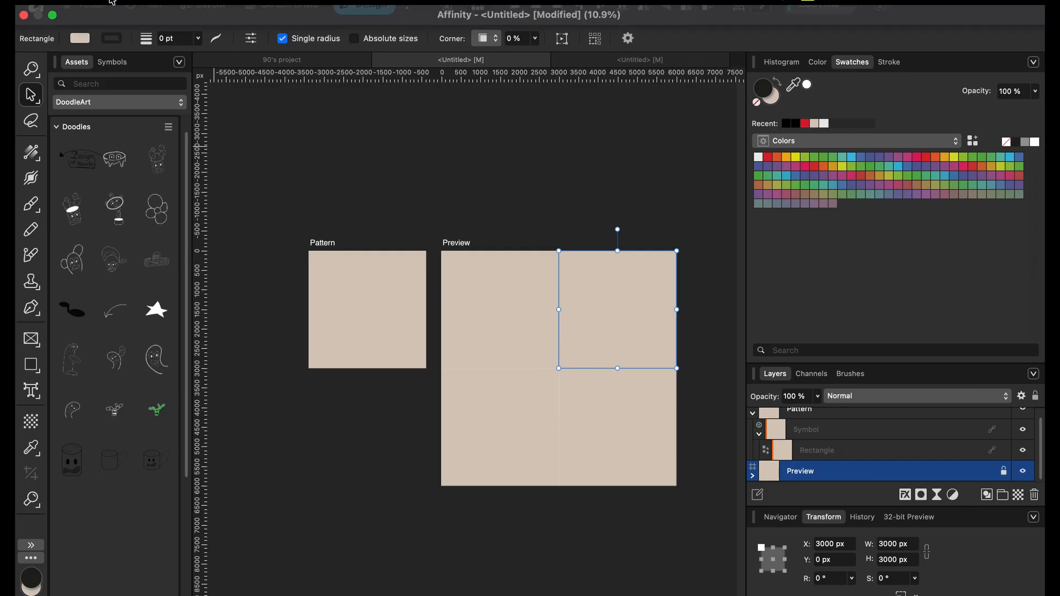
{"action": "left_click", "coordinate": [111, 2]}
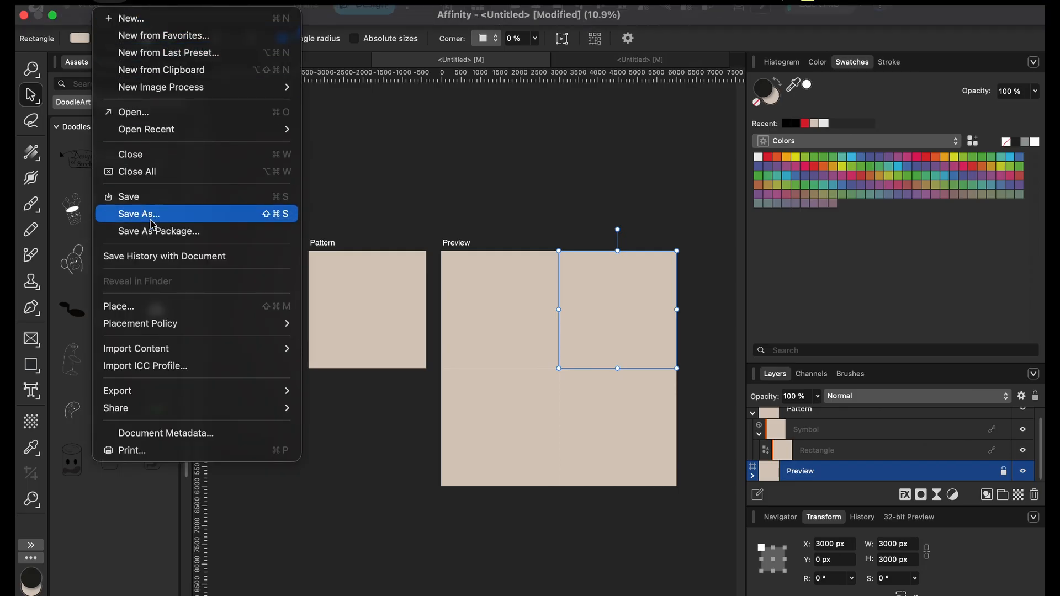
{"action": "mouse_move", "coordinate": [292, 391]}
{"action": "left_click", "coordinate": [320, 408]}
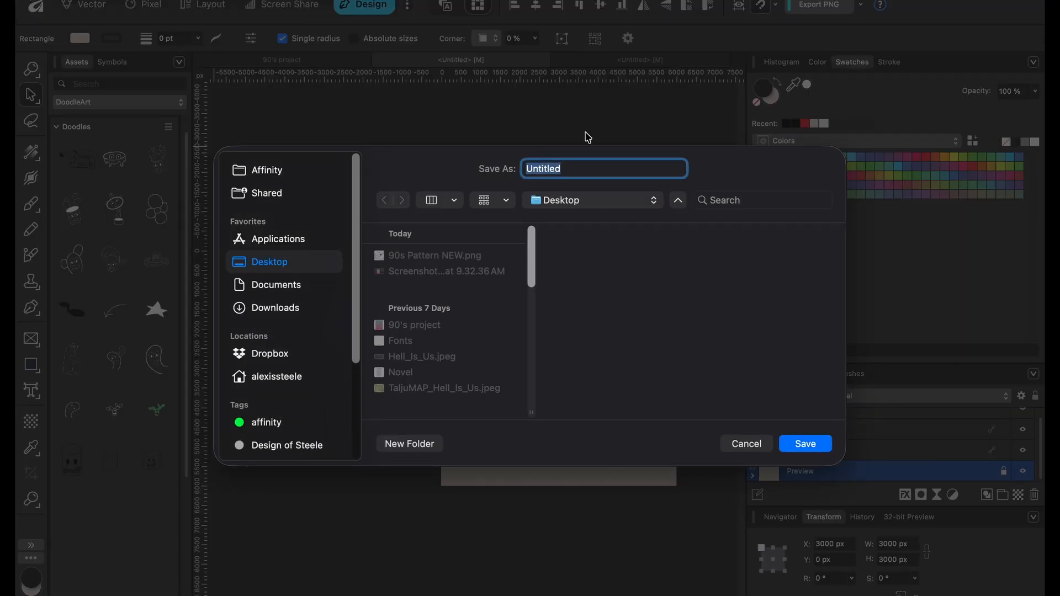
{"action": "type", "text": "Pattern_Preview"}
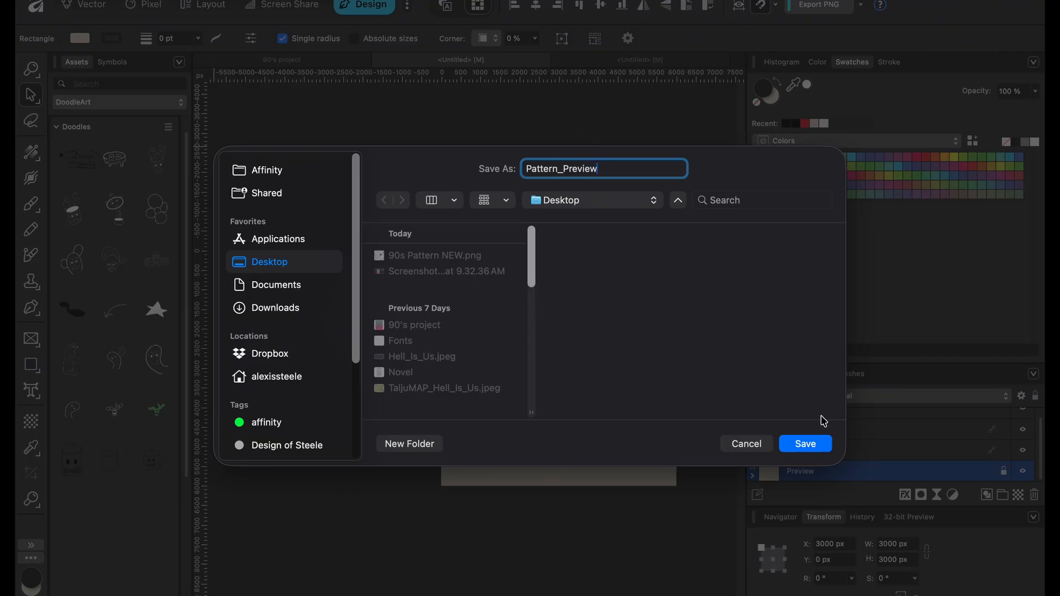
- Save the template in the PRODUCTS folder inside Affinity's PROJECTS folder on the Desktop
{"action": "scroll", "coordinate": [450, 321], "scroll_direction": "down", "scroll_amount": 5}
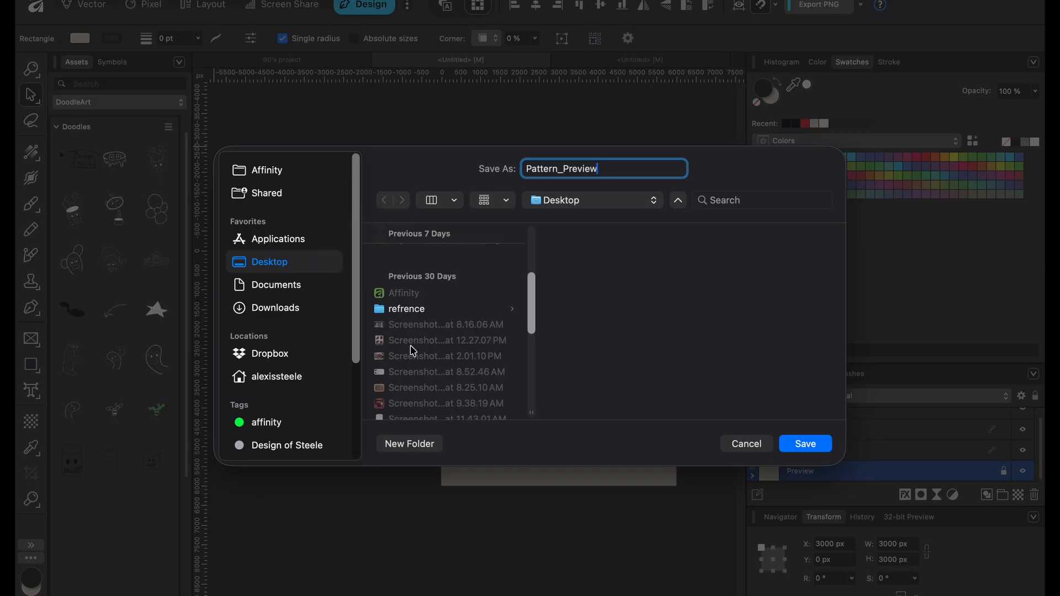
{"action": "scroll", "coordinate": [445, 374], "scroll_direction": "down", "scroll_amount": 4}
{"action": "left_click", "coordinate": [434, 373]}
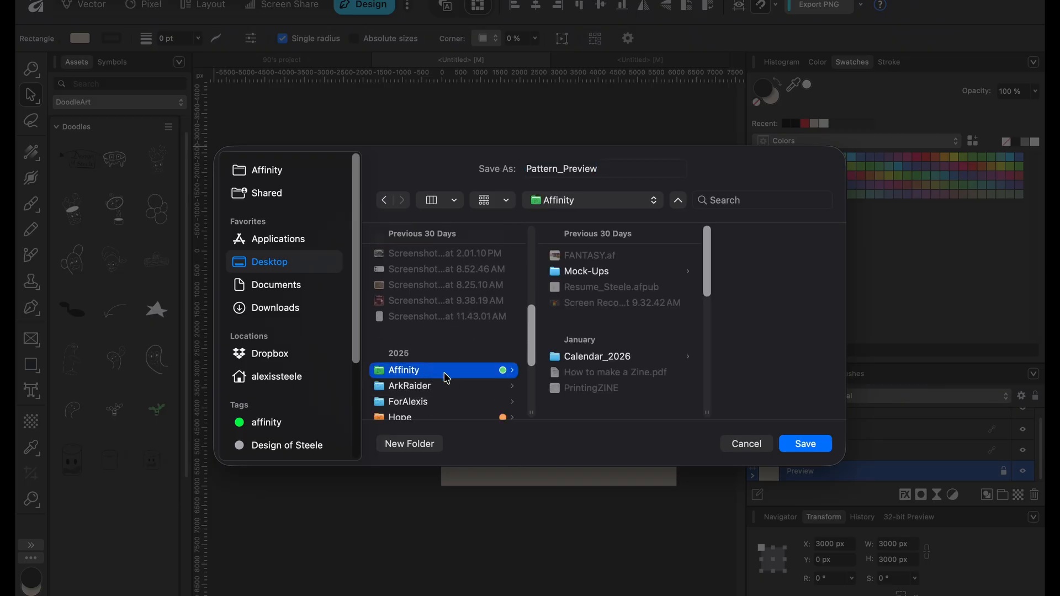
{"action": "scroll", "coordinate": [621, 332], "scroll_direction": "down", "scroll_amount": 5}
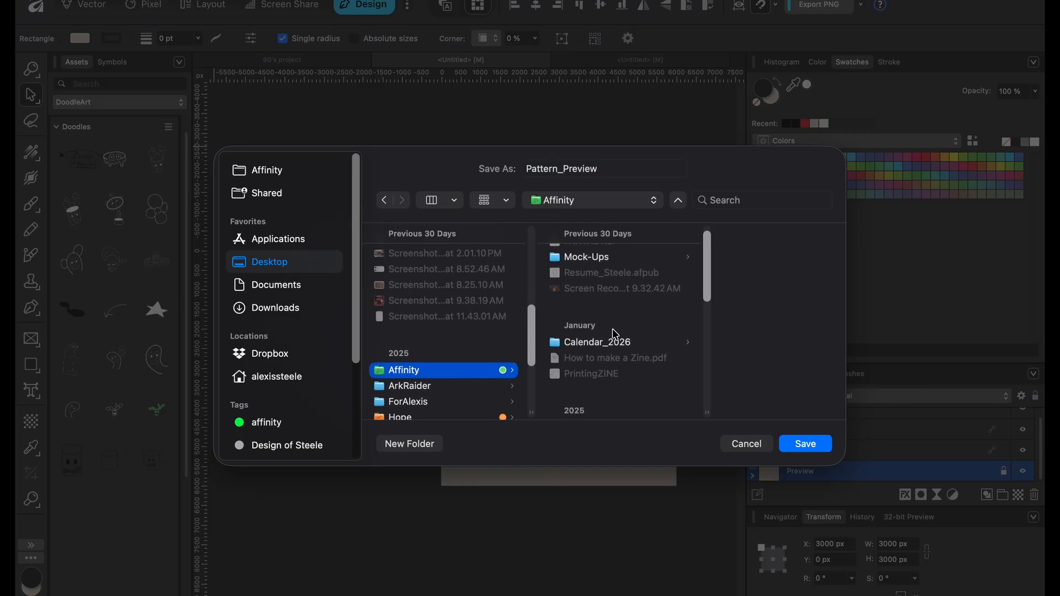
{"action": "scroll", "coordinate": [615, 333], "scroll_direction": "down", "scroll_amount": 5}
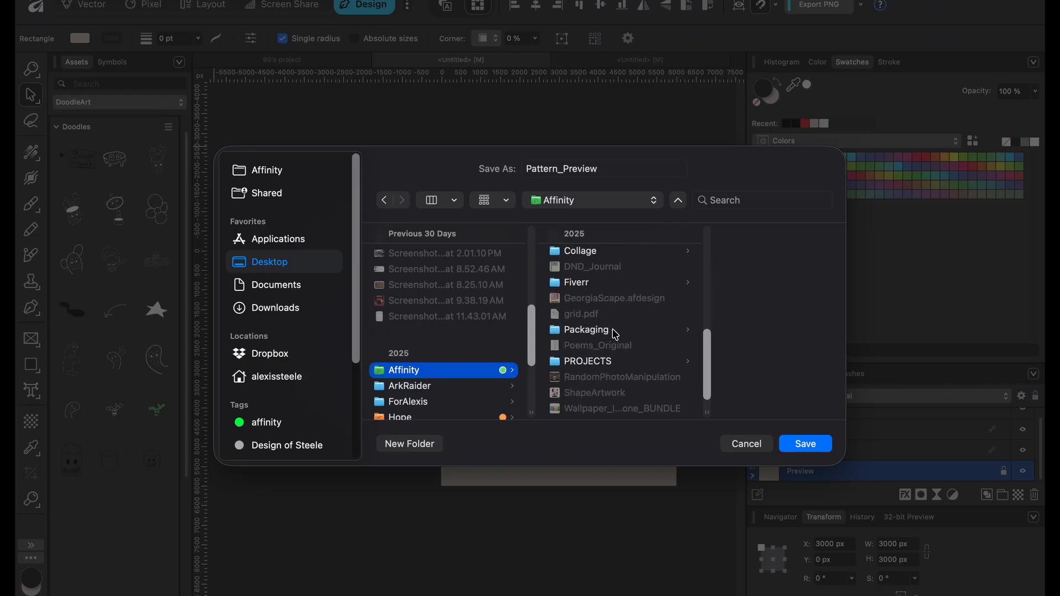
{"action": "left_click", "coordinate": [604, 362]}
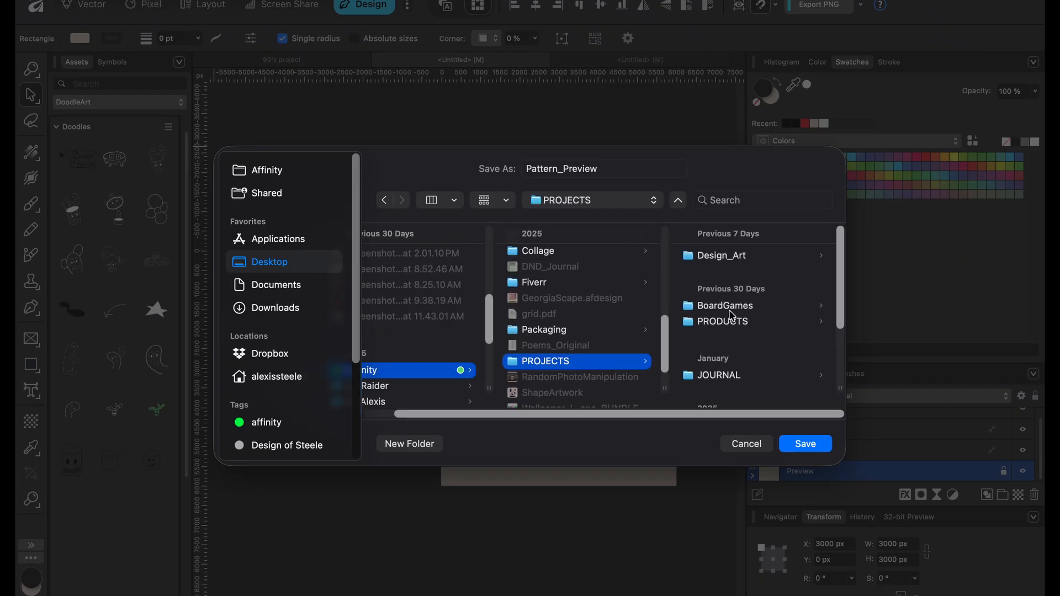
{"action": "left_click", "coordinate": [728, 319]}
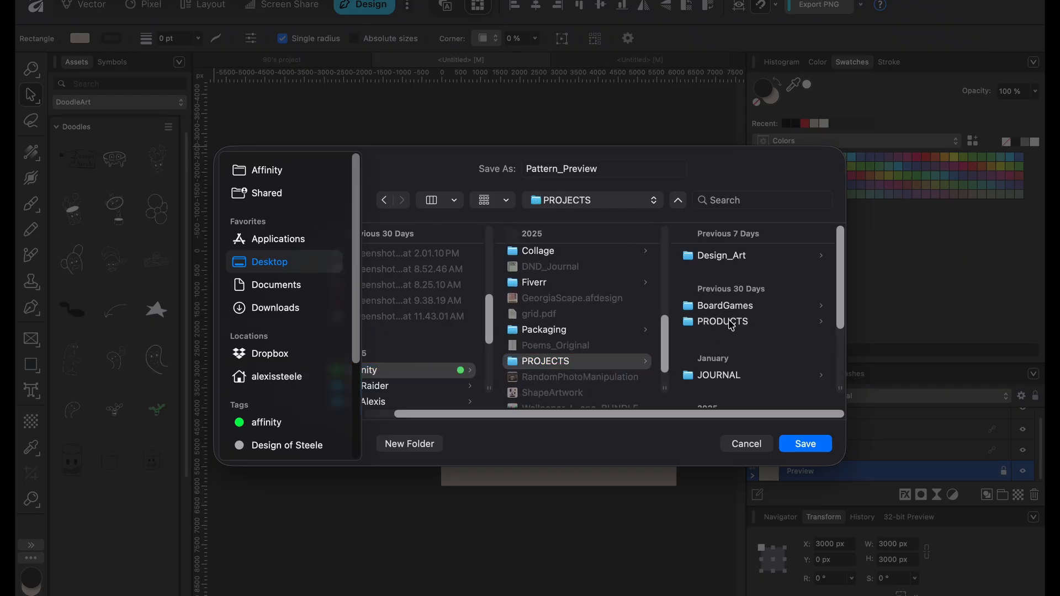
{"action": "left_click", "coordinate": [809, 449]}
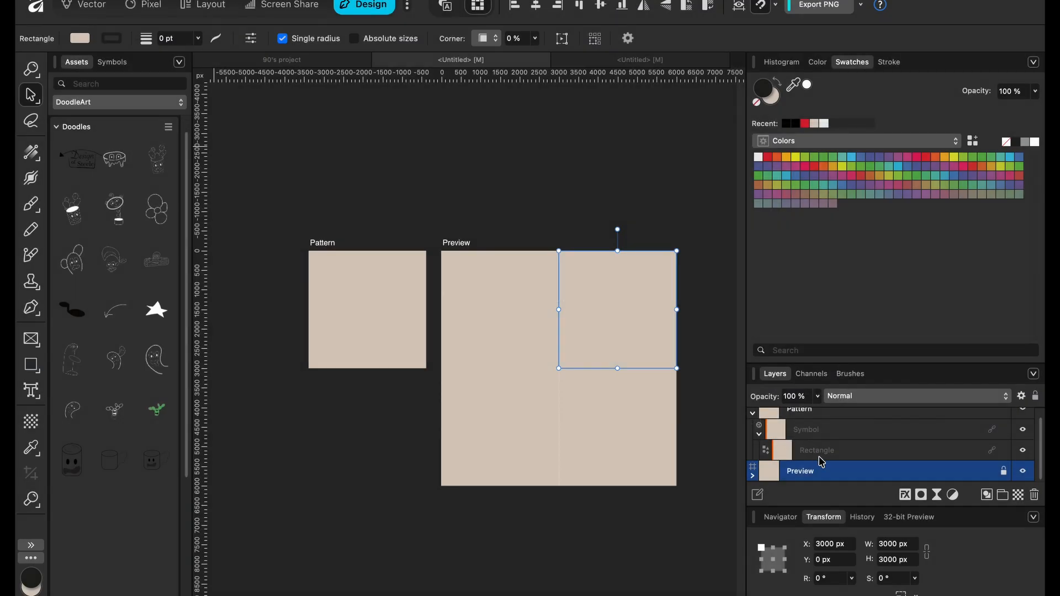
- Open a new document from the Pattern_Preview template in the PRODUCTS templates folder and deselect everything
{"action": "left_click", "coordinate": [40, 10]}
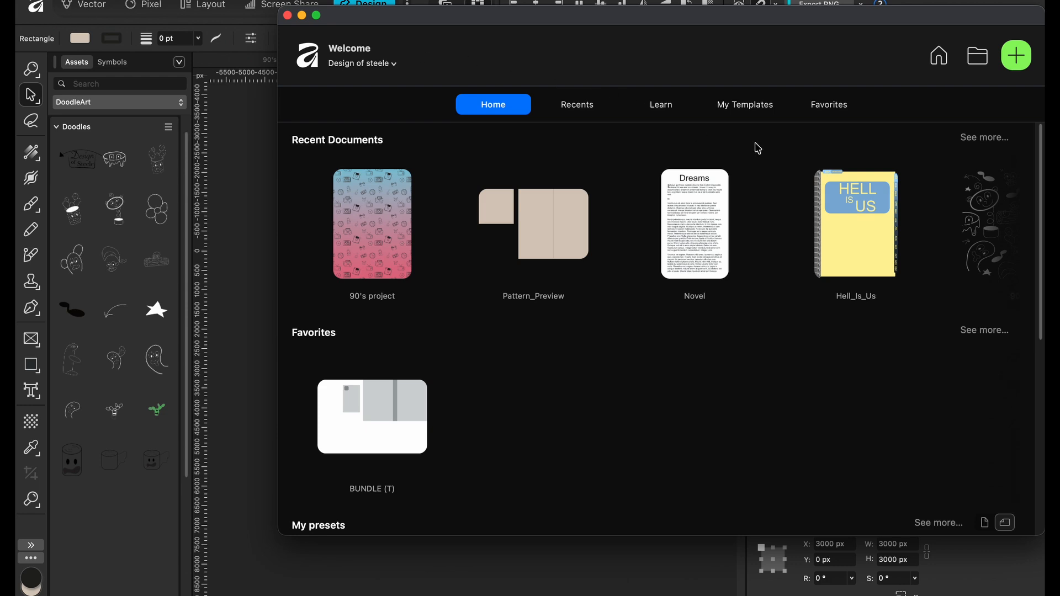
{"action": "left_click", "coordinate": [746, 106]}
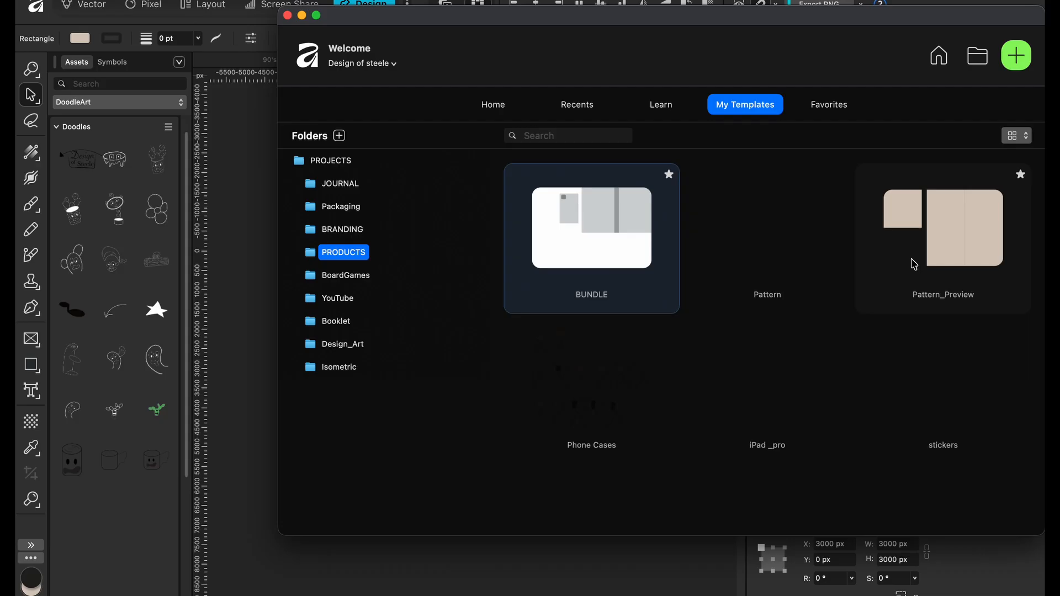
{"action": "double_click", "coordinate": [935, 237]}
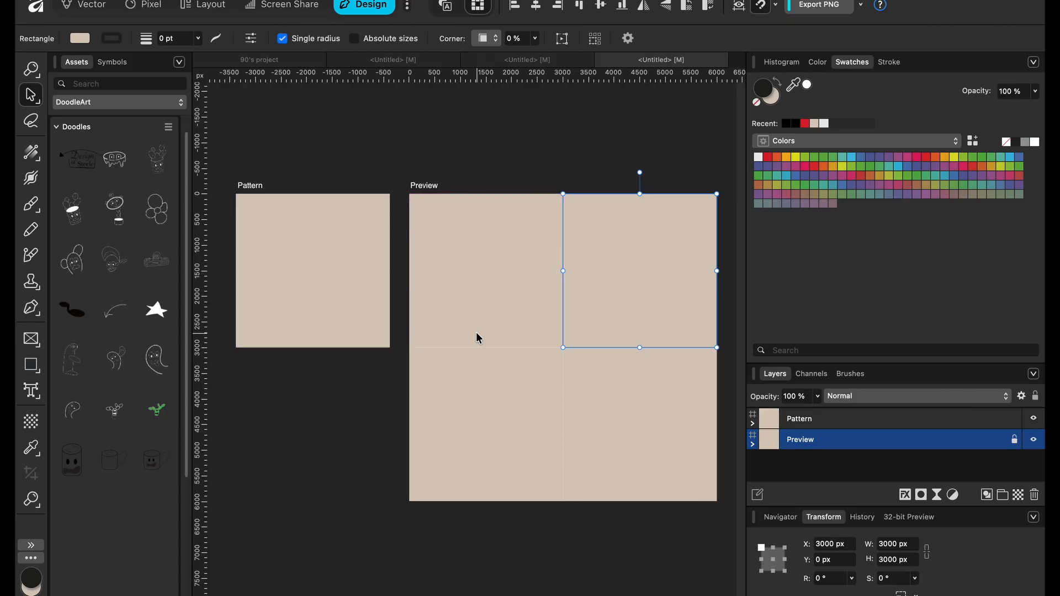
{"action": "left_click", "coordinate": [296, 393]}
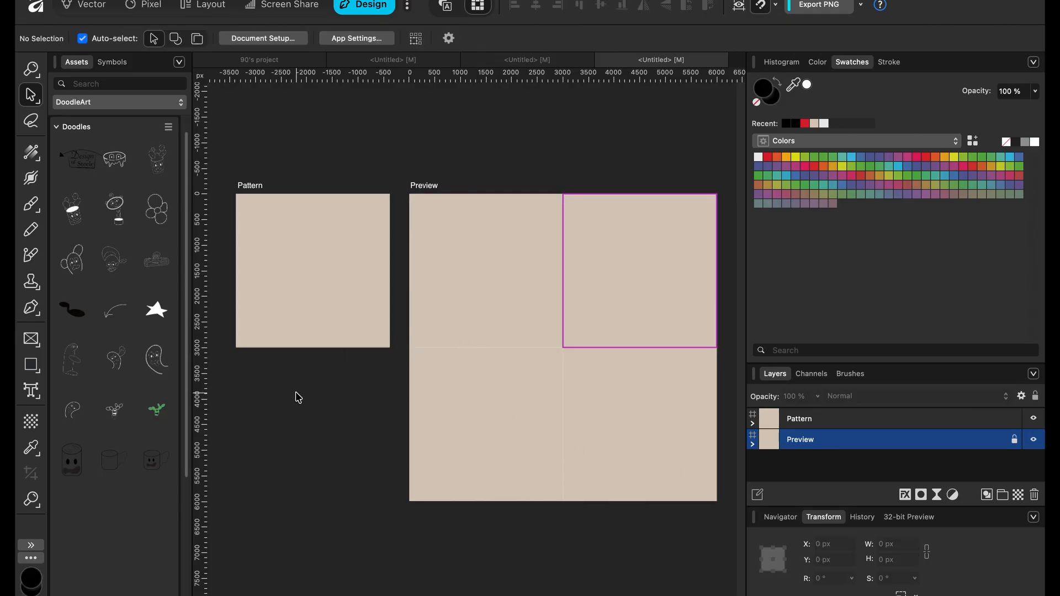
- Switch to the untitled bundle document and fill its Post-It artboard with the seventh swatch, a diagonal crosshatch, of the Hatches palette
{"action": "left_click", "coordinate": [380, 64]}
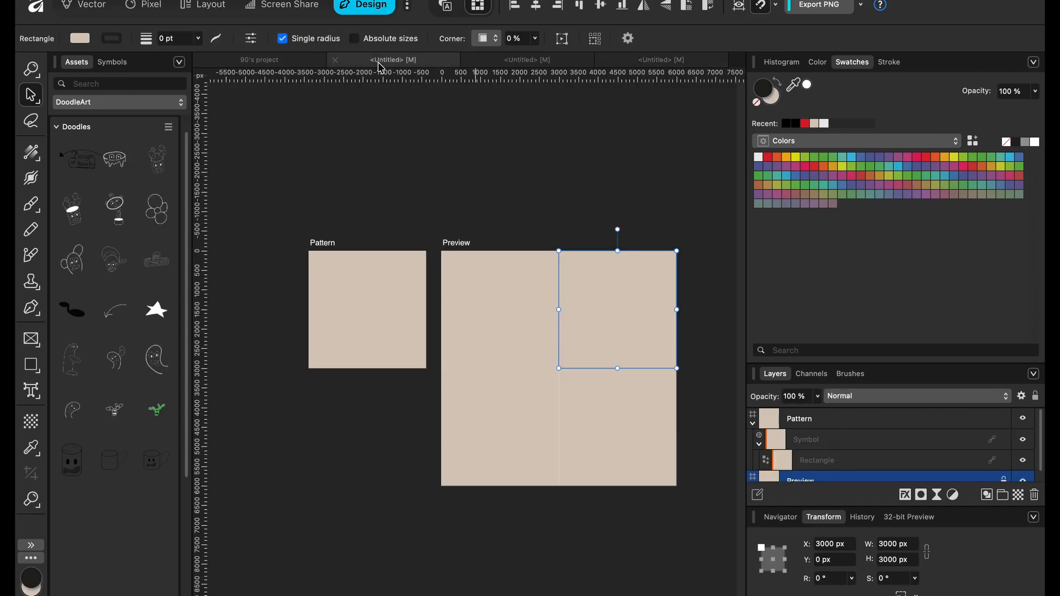
{"action": "left_click", "coordinate": [229, 63]}
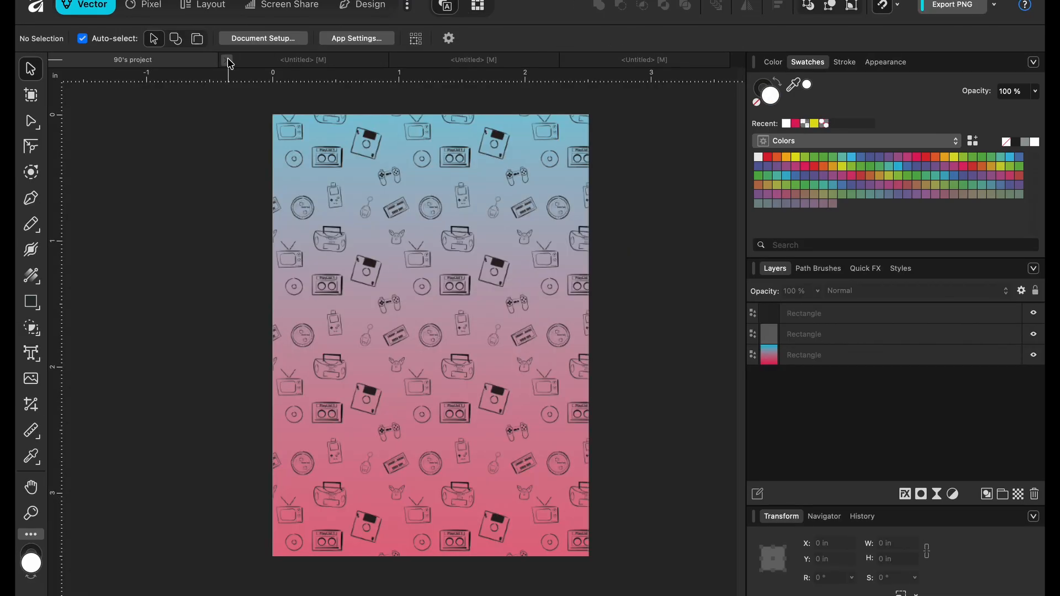
{"action": "left_click", "coordinate": [468, 62]}
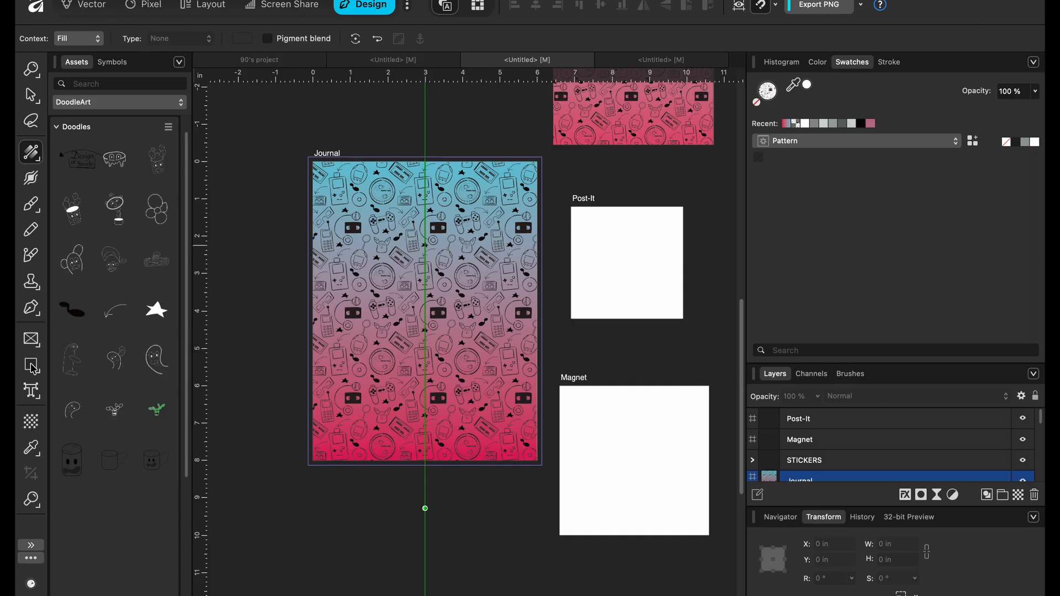
{"action": "left_click", "coordinate": [31, 96]}
{"action": "left_click", "coordinate": [662, 223]}
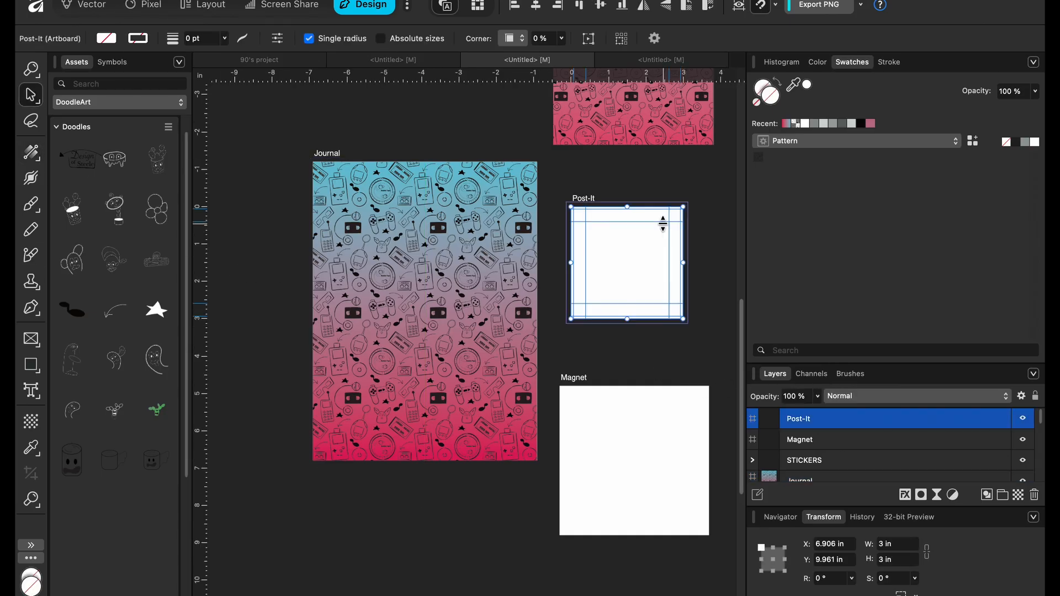
{"action": "left_click", "coordinate": [856, 145]}
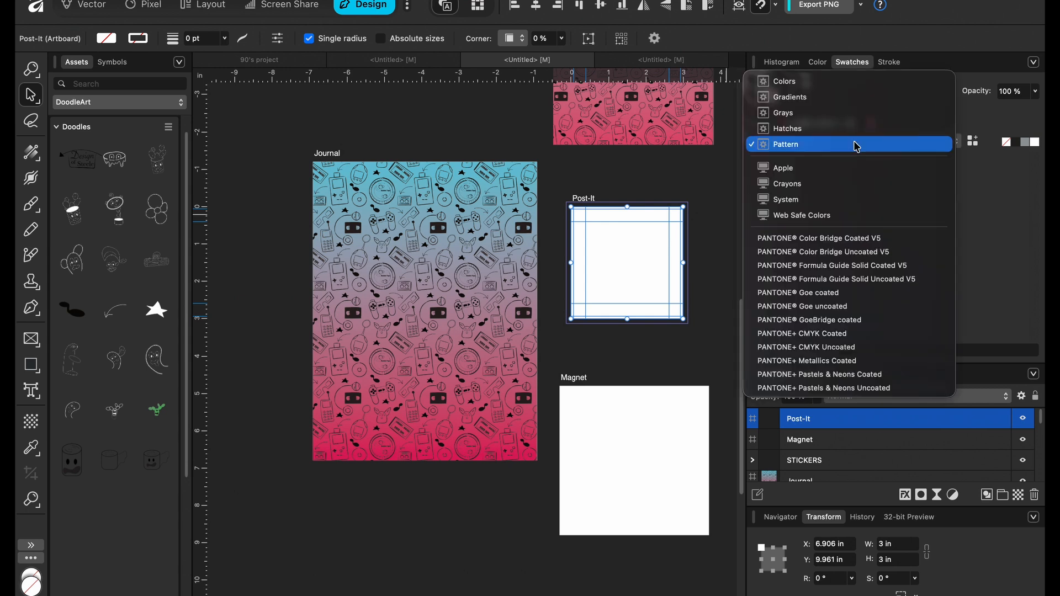
{"action": "left_click", "coordinate": [851, 130]}
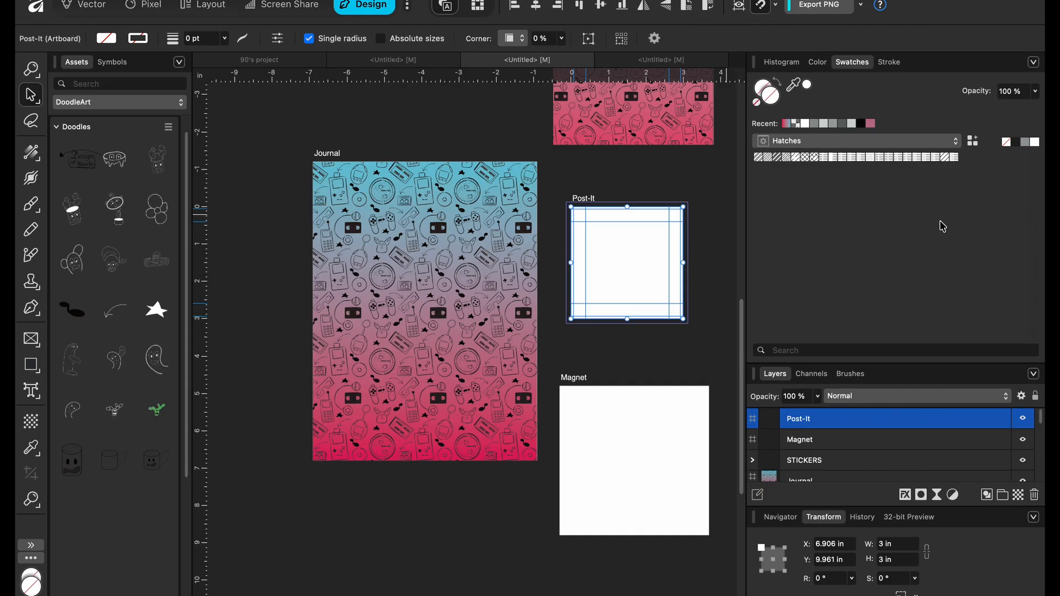
{"action": "left_click", "coordinate": [814, 157]}
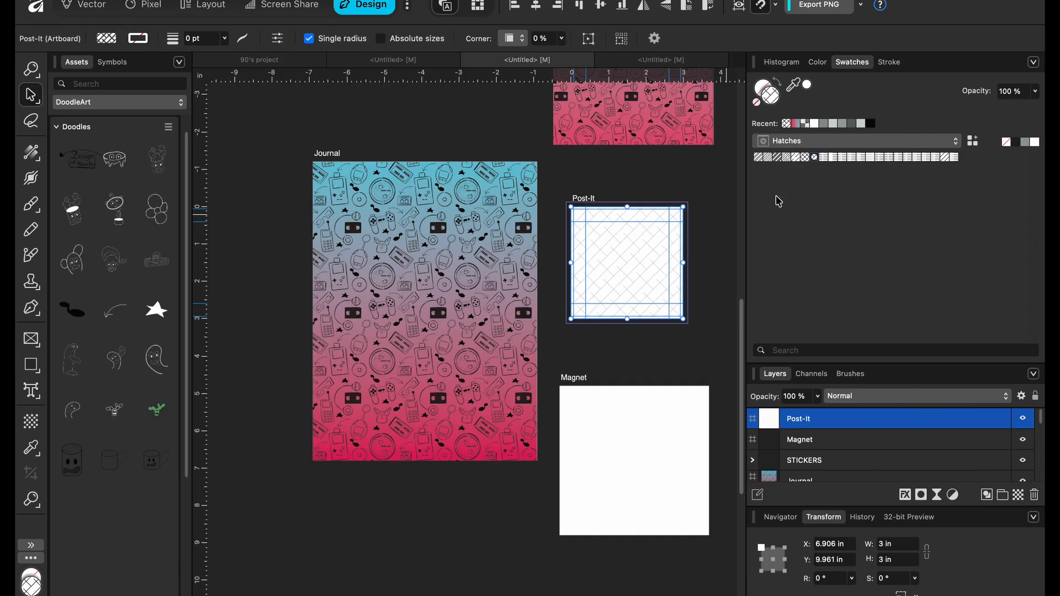
- Fill the Magnet artboard with the same diagonal crosshatch swatch and deselect it
{"action": "left_click", "coordinate": [631, 439]}
{"action": "left_click", "coordinate": [814, 157]}
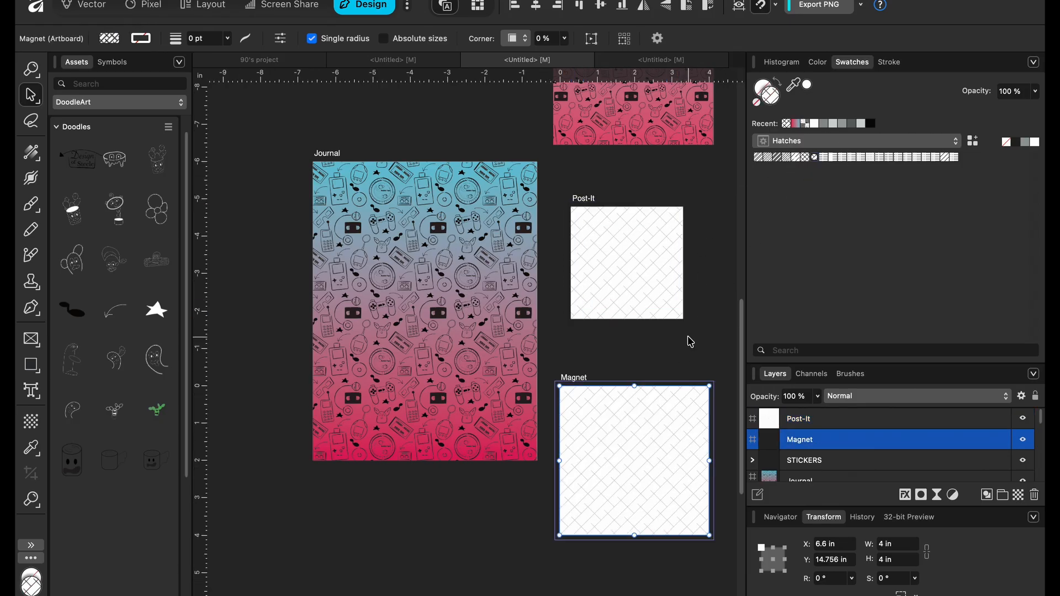
{"action": "left_click", "coordinate": [278, 255]}
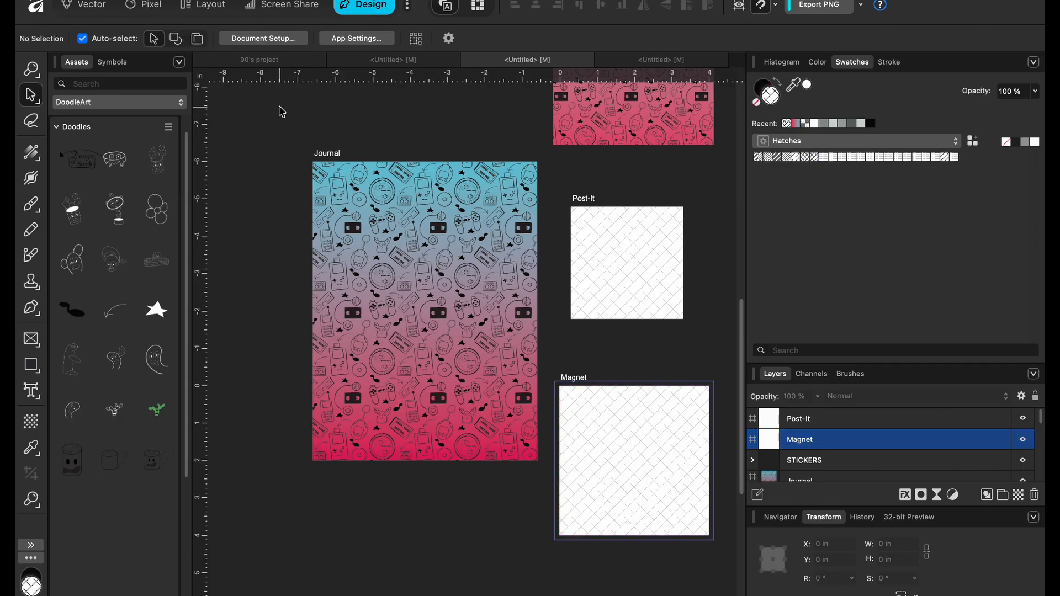
- Review the document's template export option without exporting, and view the saved templates in the PRODUCTS folder
{"action": "left_click", "coordinate": [113, 2]}
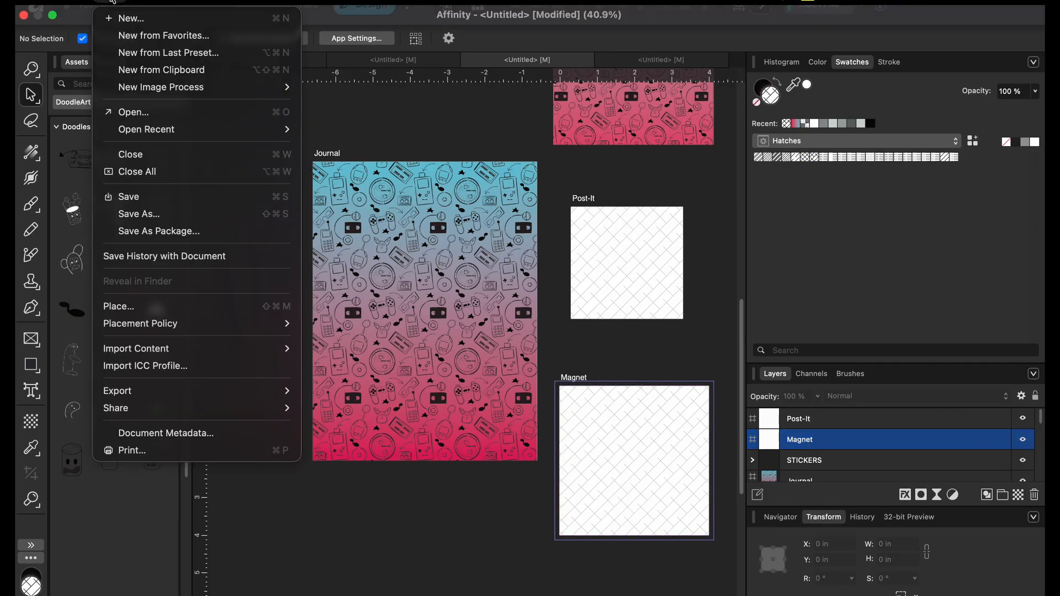
{"action": "mouse_move", "coordinate": [157, 392]}
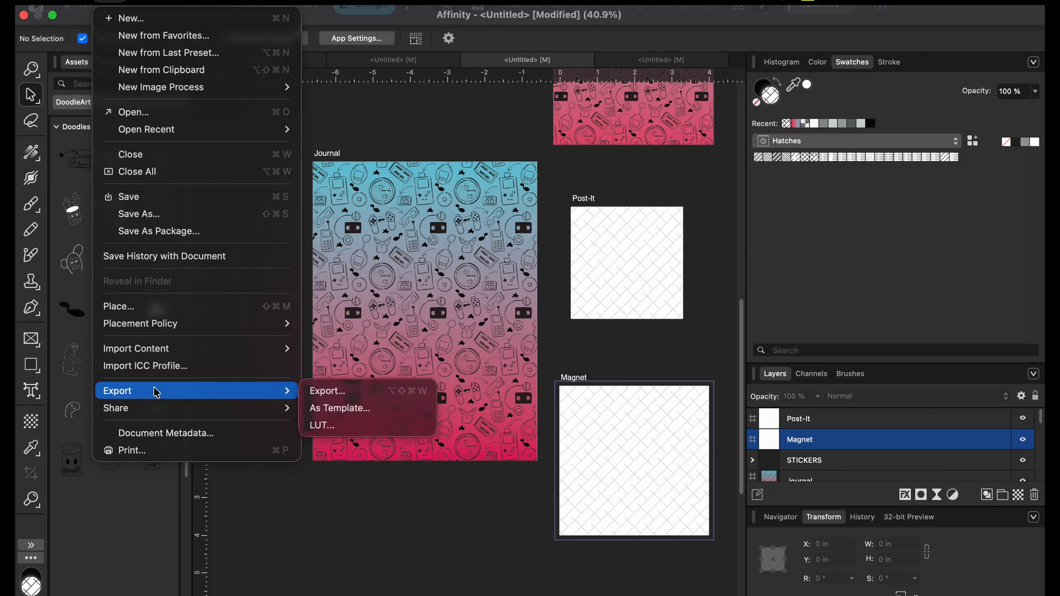
{"action": "left_click", "coordinate": [359, 134]}
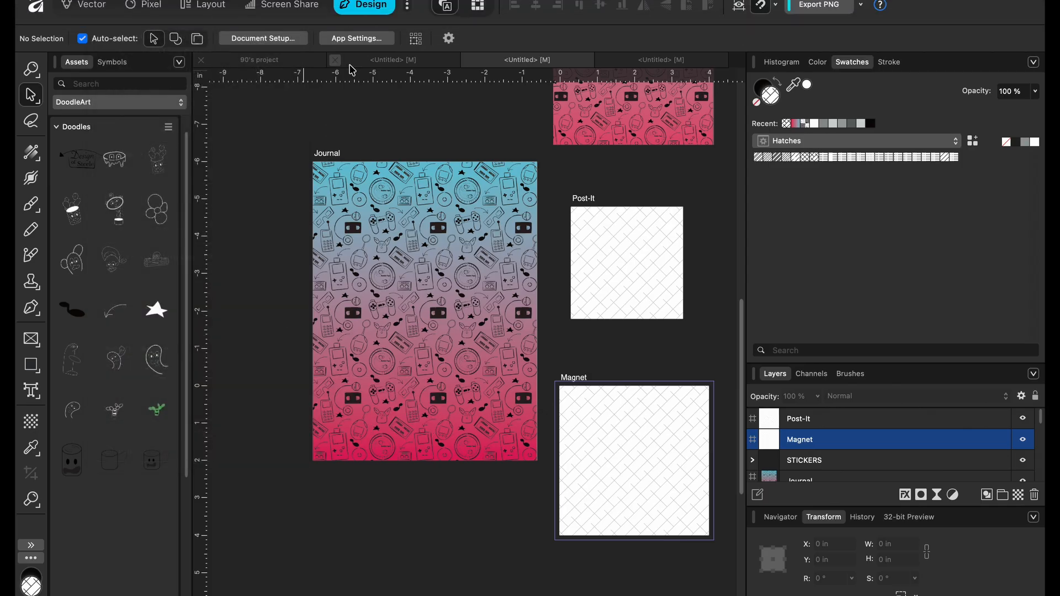
{"action": "left_click", "coordinate": [37, 8]}
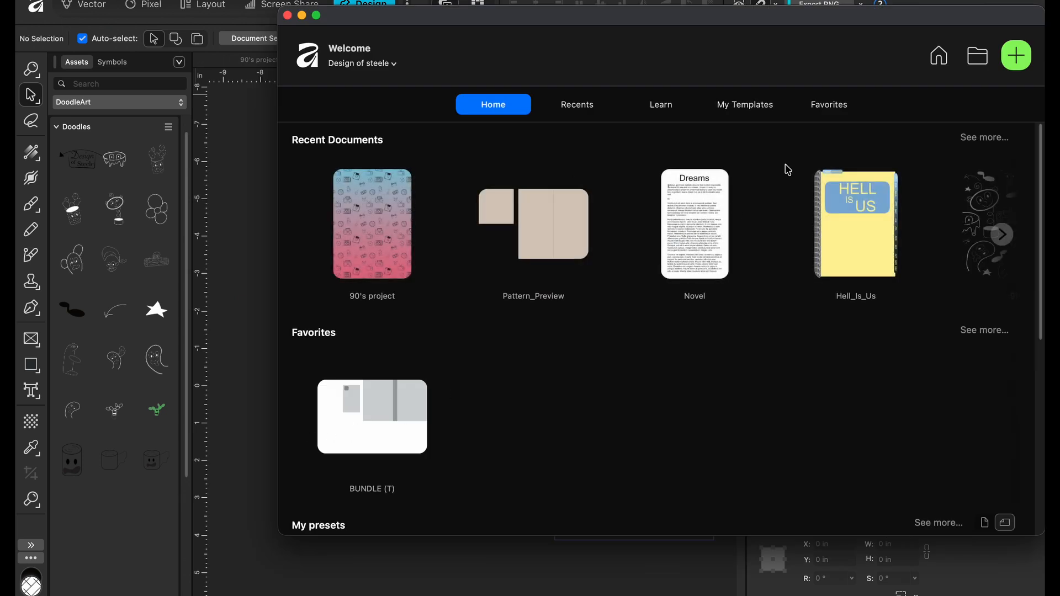
{"action": "left_click", "coordinate": [757, 104]}
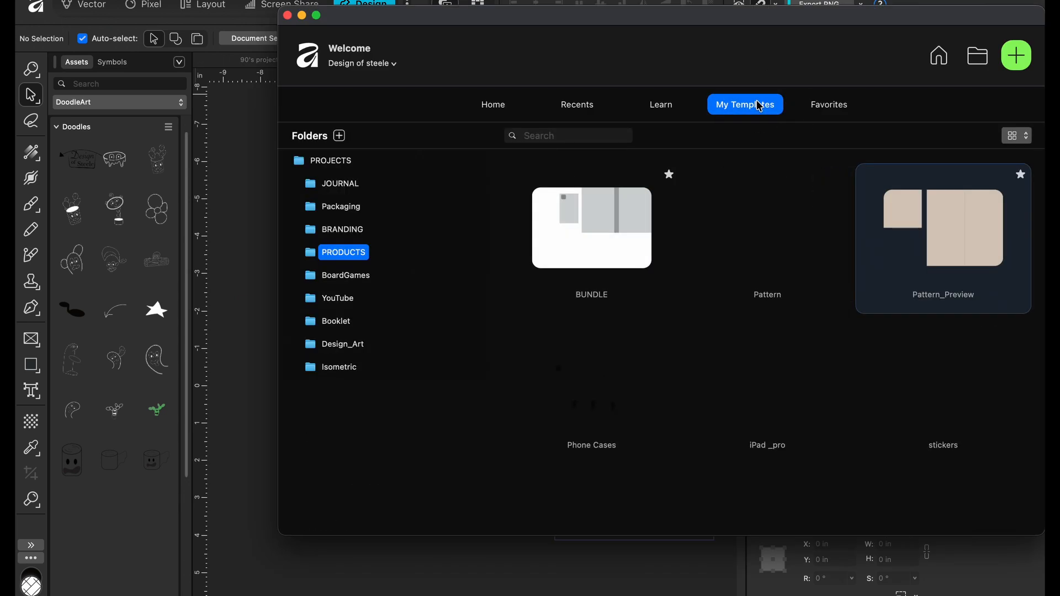
- Open the BUNDLE template file itself for editing and fill its Journal artboard with the sixth Hatches swatch, a diagonal crosshatch
{"action": "right_click", "coordinate": [571, 259]}
{"action": "left_click", "coordinate": [592, 290]}
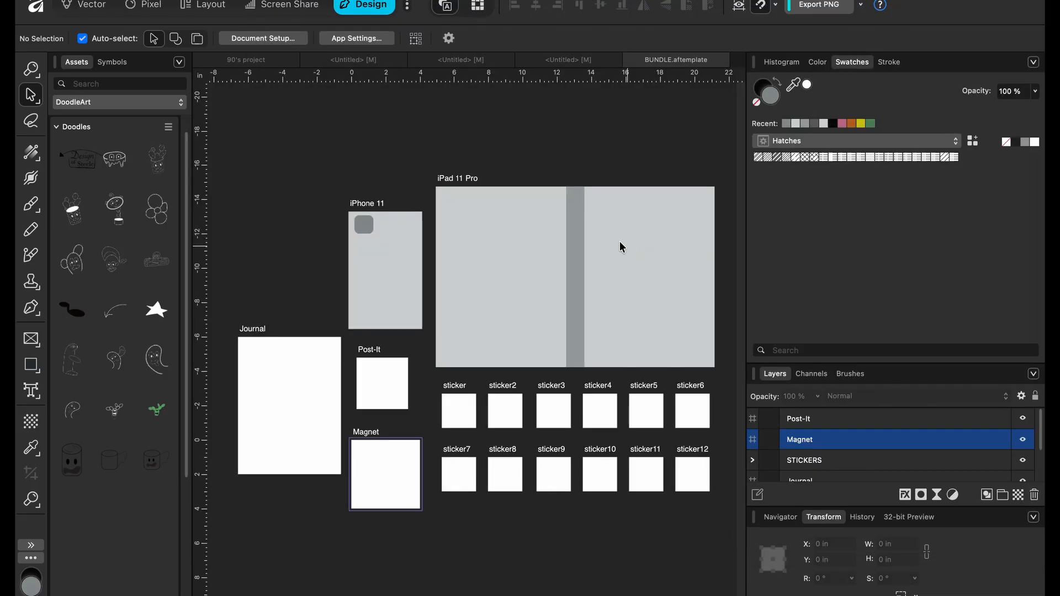
{"action": "left_click", "coordinate": [258, 381]}
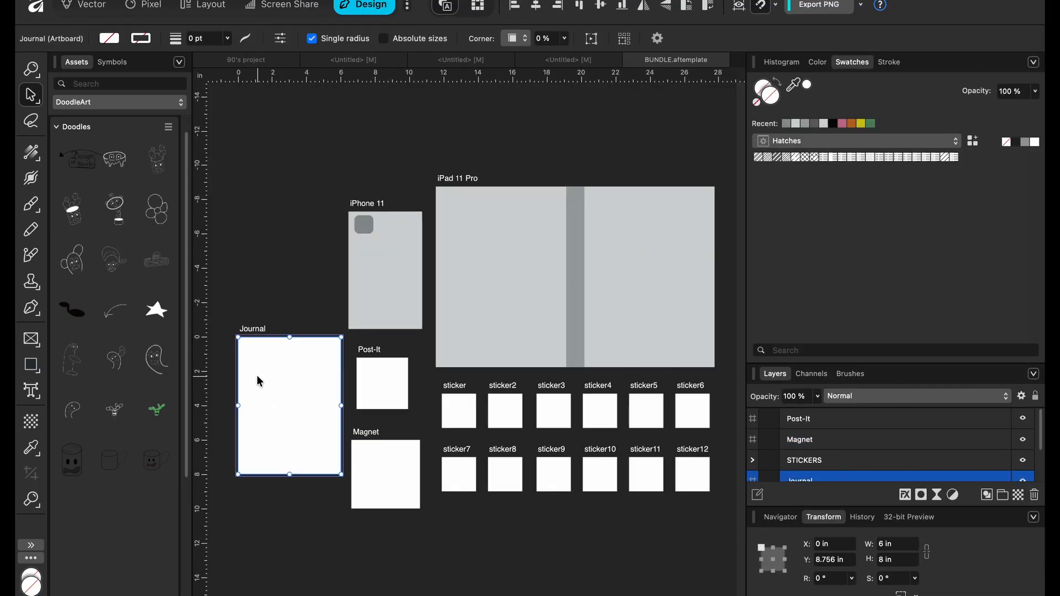
{"action": "left_click", "coordinate": [805, 157]}
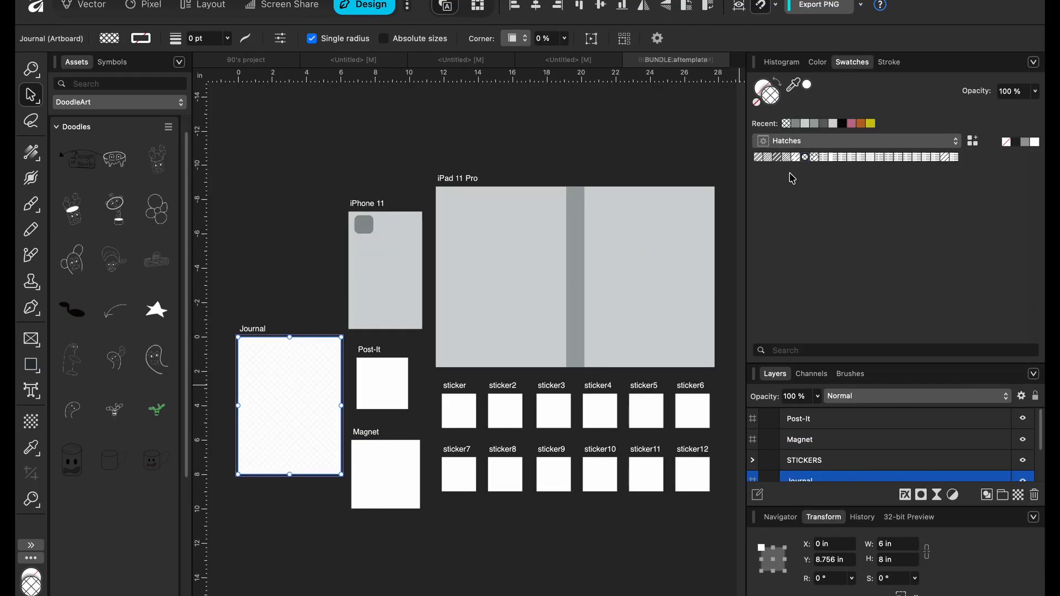
- Fill the Post-It and Magnet artboards with the seventh Hatches swatch and the STICKERS group with the fifth, a diagonal line hatch
{"action": "left_click", "coordinate": [393, 407]}
{"action": "left_click", "coordinate": [815, 158]}
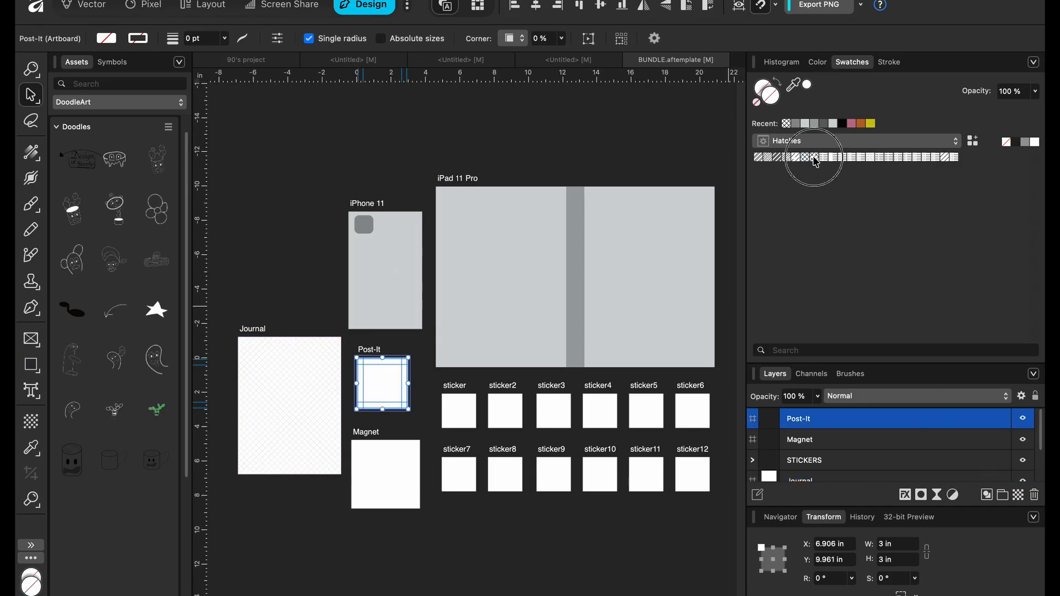
{"action": "left_click", "coordinate": [382, 458]}
{"action": "left_click", "coordinate": [811, 157]}
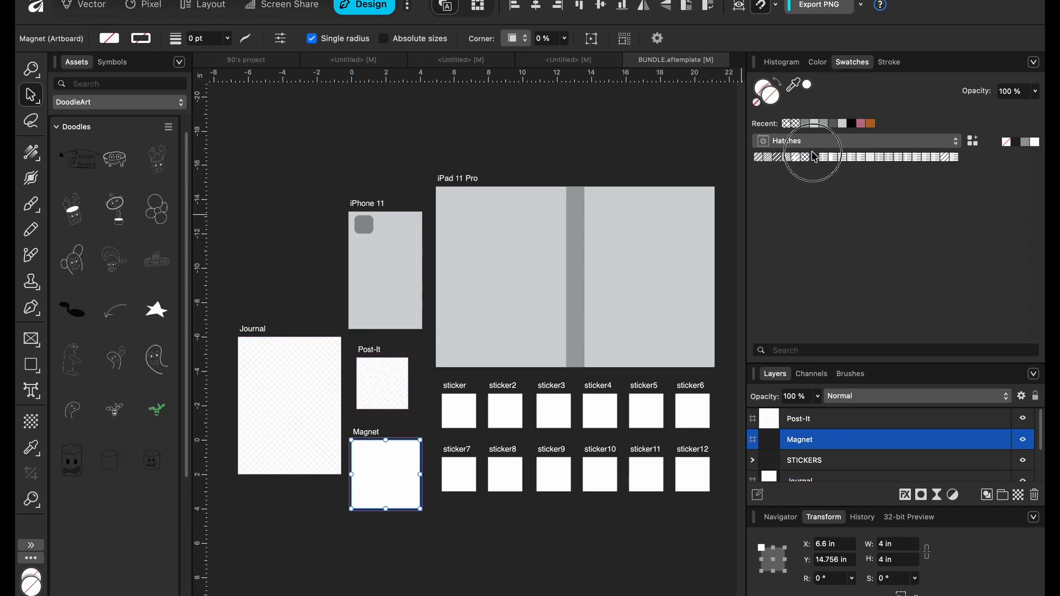
{"action": "left_click", "coordinate": [446, 407]}
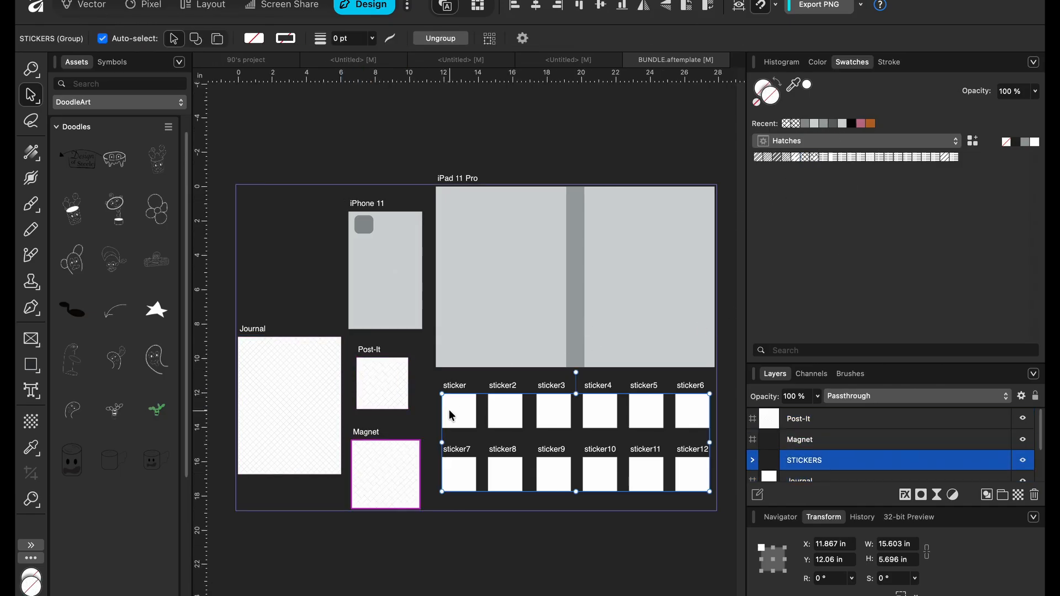
{"action": "left_click", "coordinate": [797, 157]}
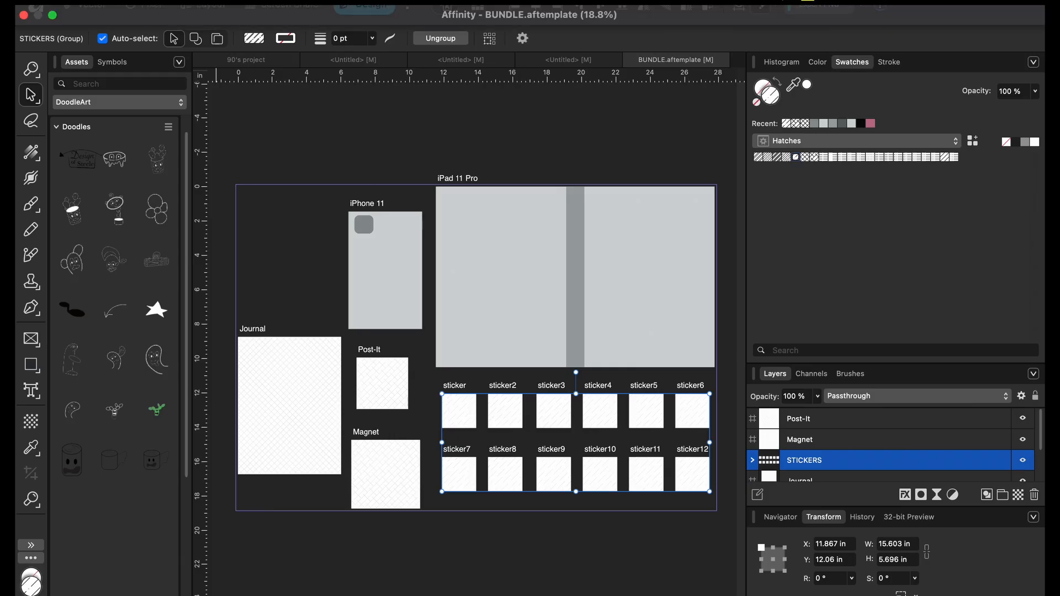
- Save the edited BUNDLE template under its existing name and close it
{"action": "left_click", "coordinate": [104, 11]}
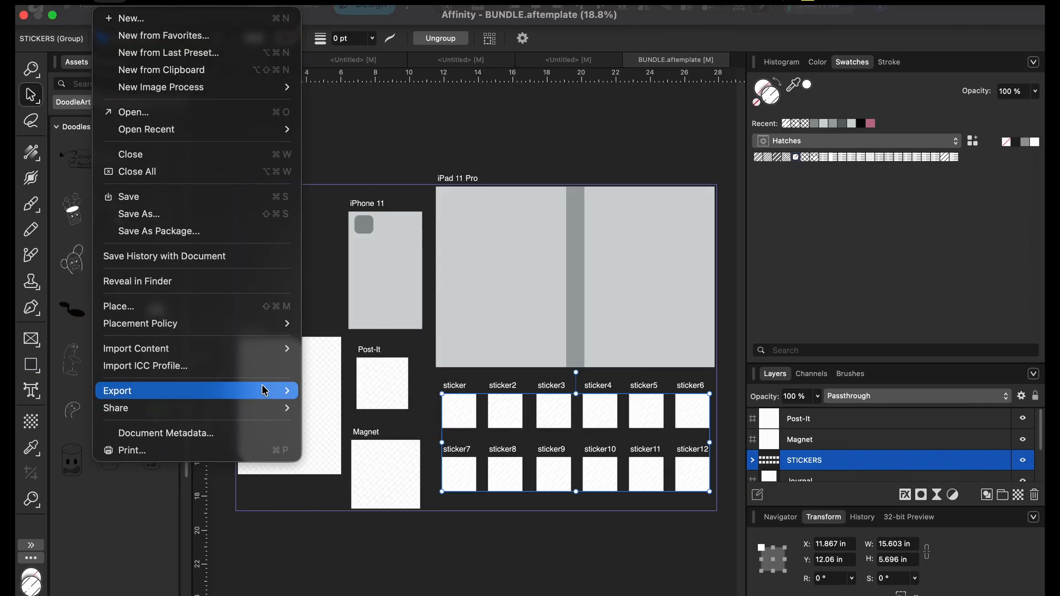
{"action": "mouse_move", "coordinate": [267, 389]}
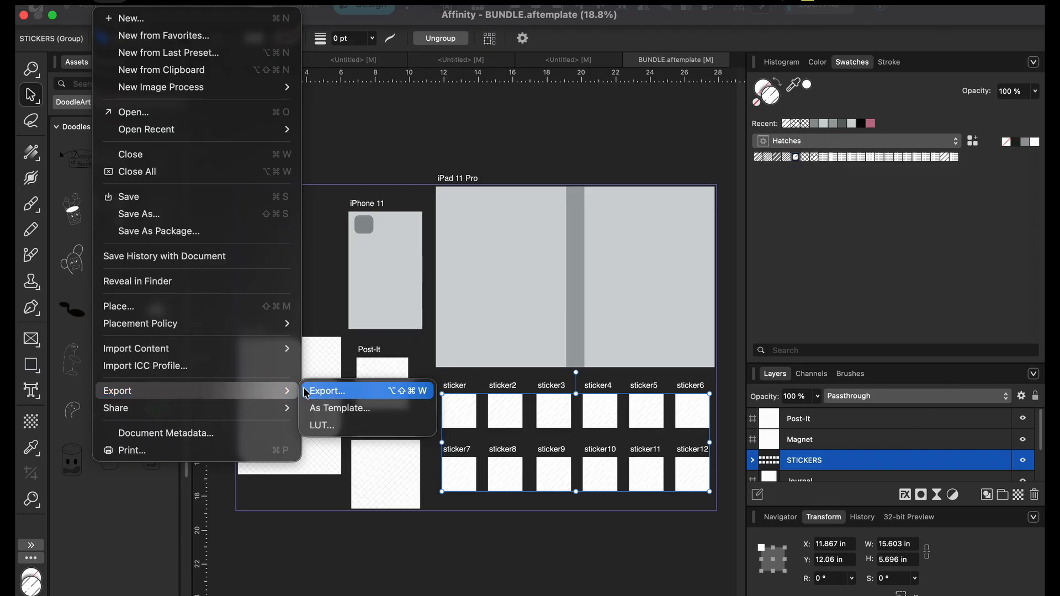
{"action": "left_click", "coordinate": [357, 130]}
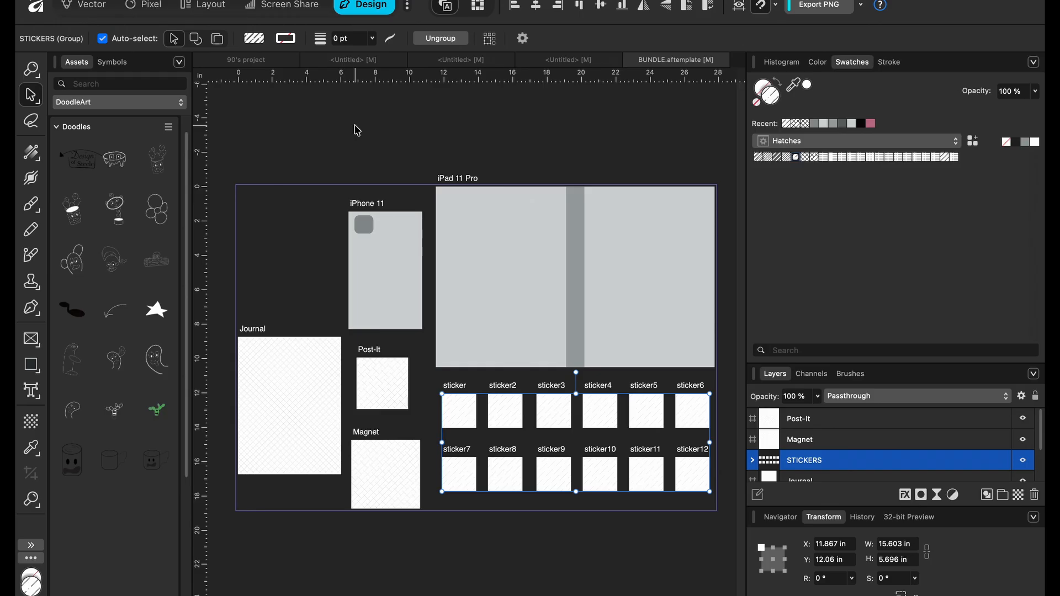
{"action": "key", "text": "super+s"}
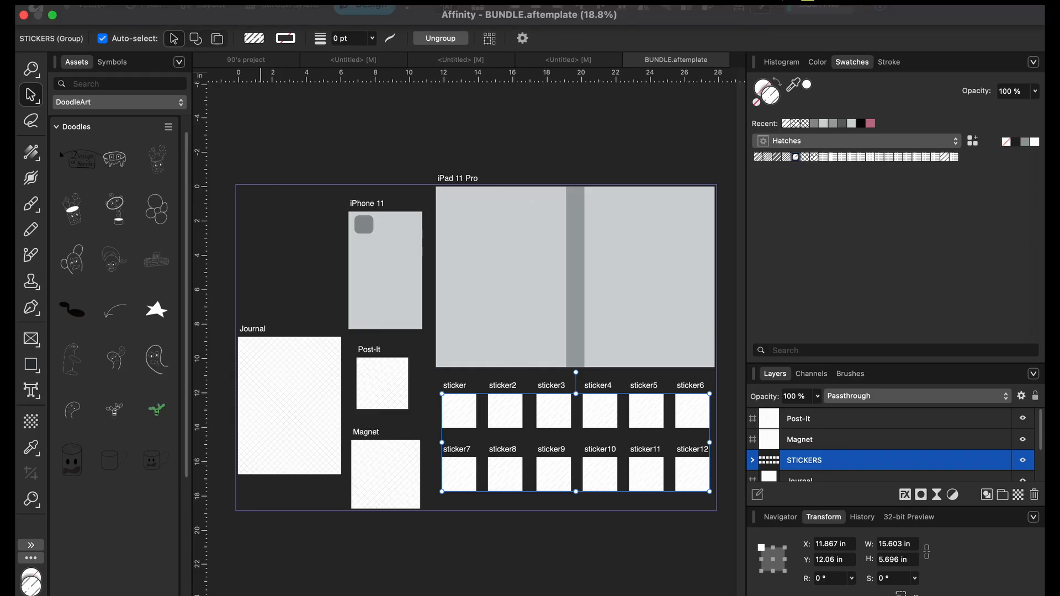
{"action": "left_click", "coordinate": [632, 59]}
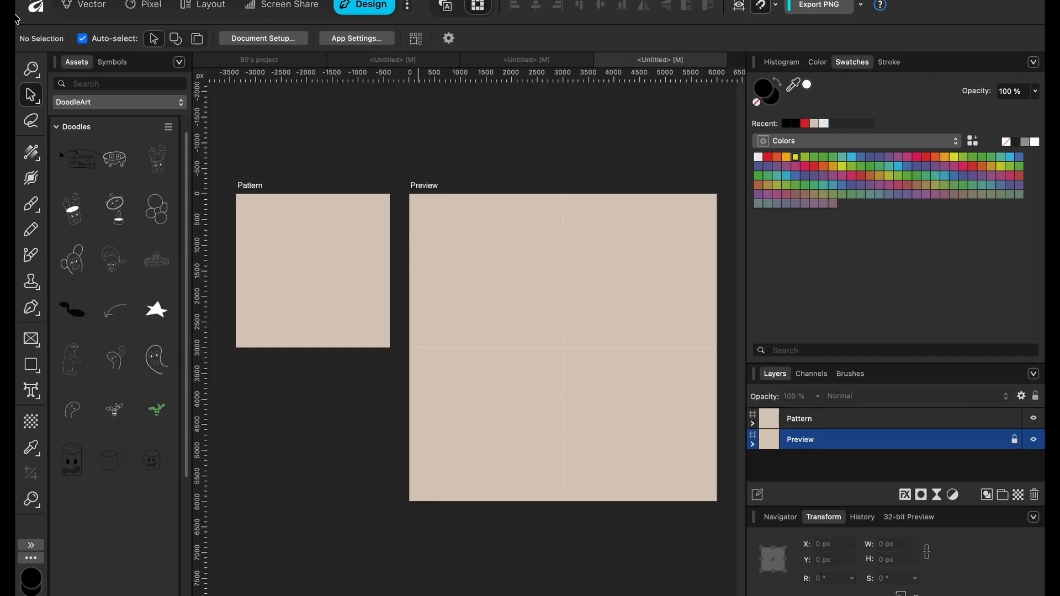
- Refresh the PRODUCTS templates folder and open a new document from the updated BUNDLE template
{"action": "left_click", "coordinate": [37, 6]}
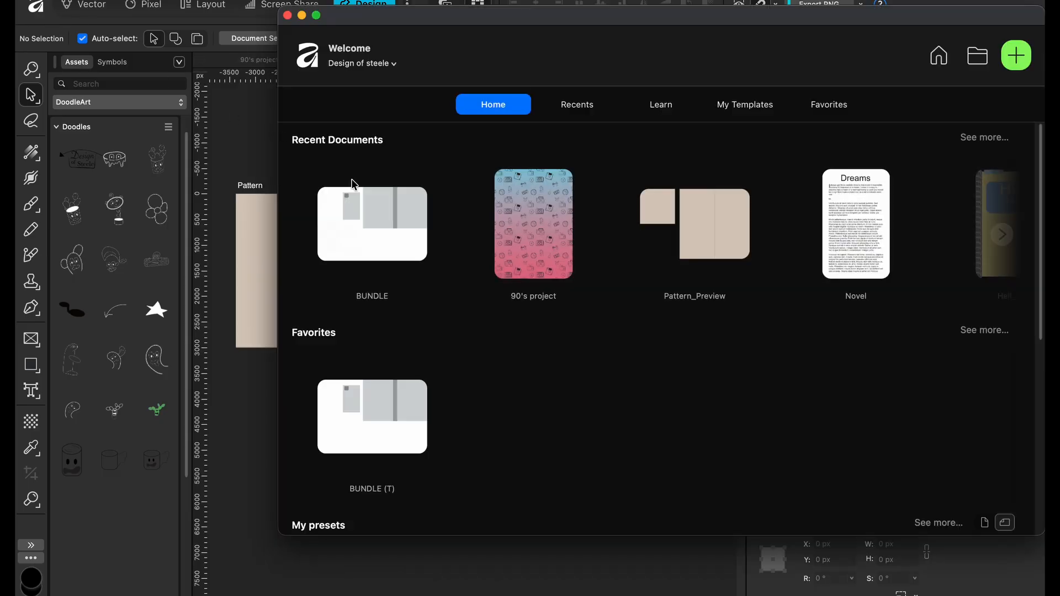
{"action": "left_click", "coordinate": [745, 108]}
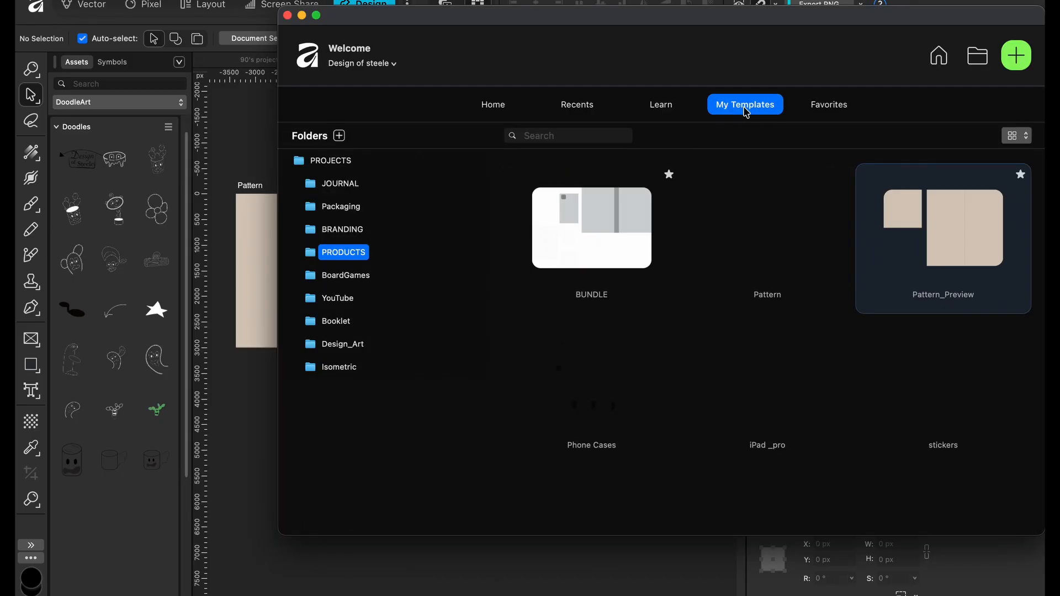
{"action": "left_click", "coordinate": [342, 229]}
{"action": "left_click", "coordinate": [344, 253]}
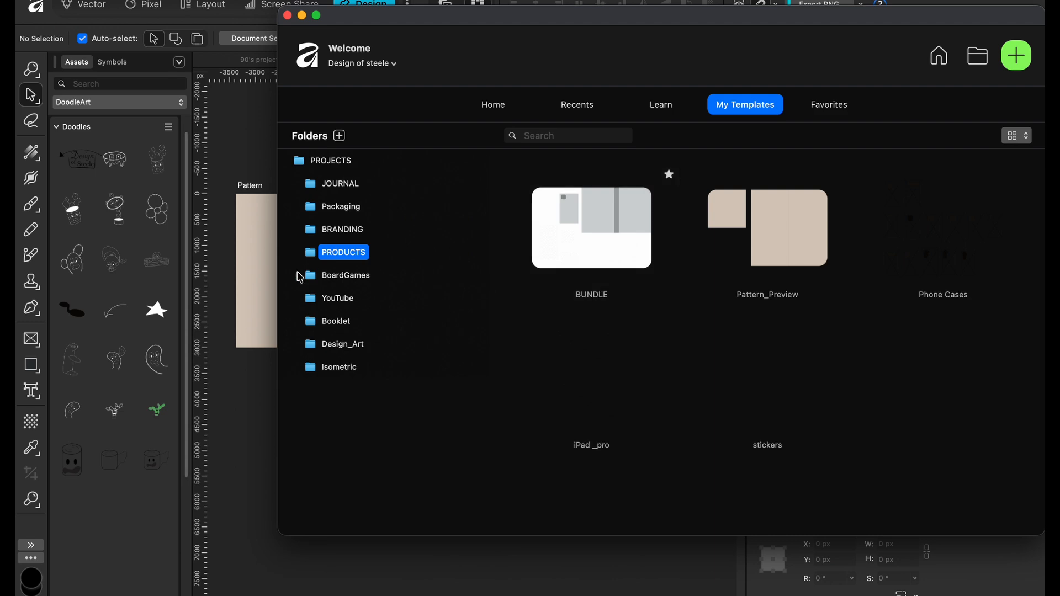
{"action": "left_click", "coordinate": [328, 163]}
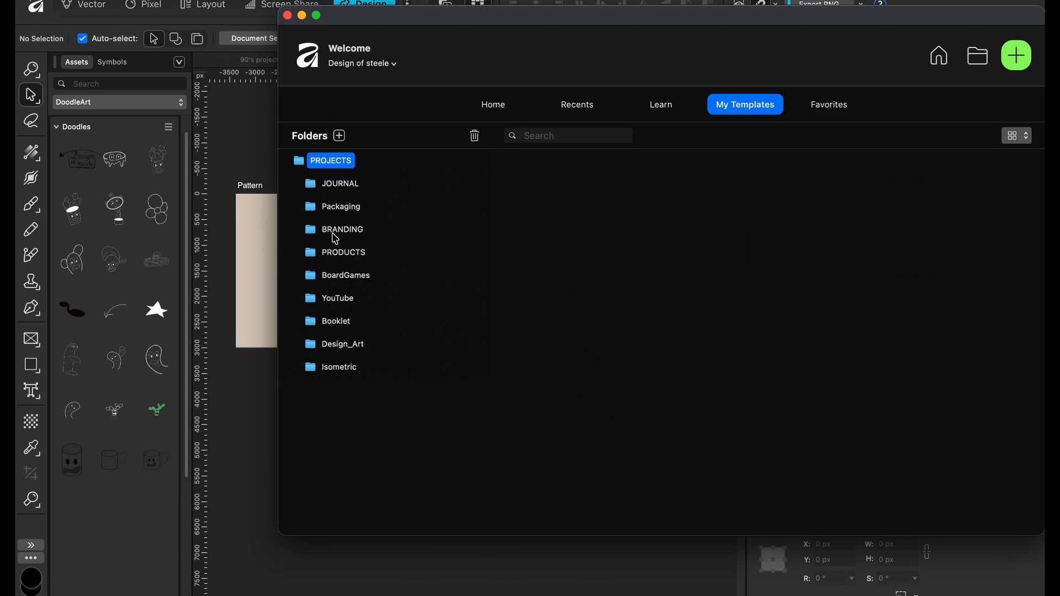
{"action": "left_click", "coordinate": [338, 254]}
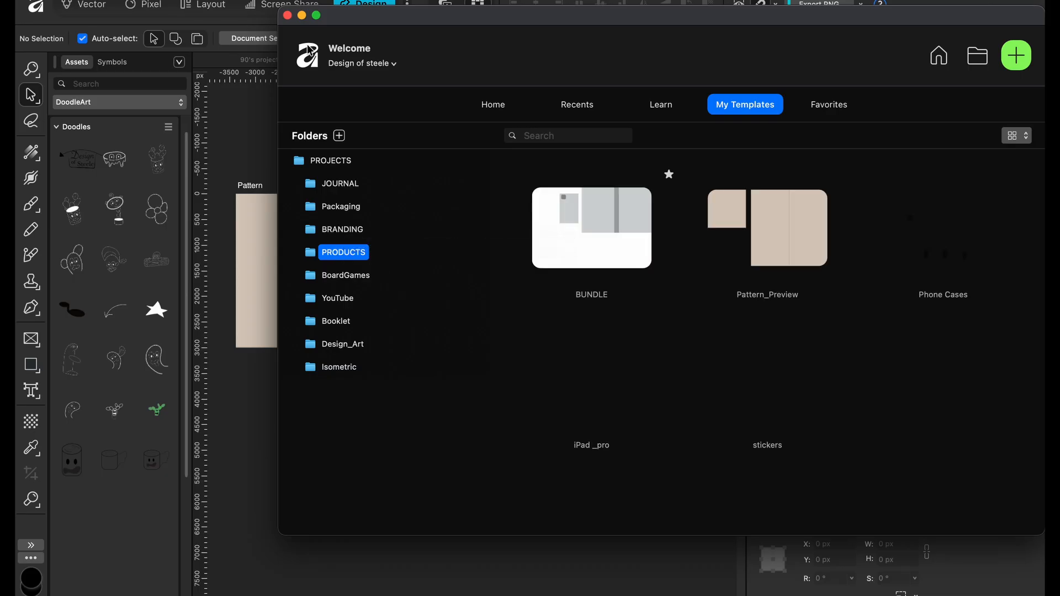
{"action": "left_click", "coordinate": [551, 240]}
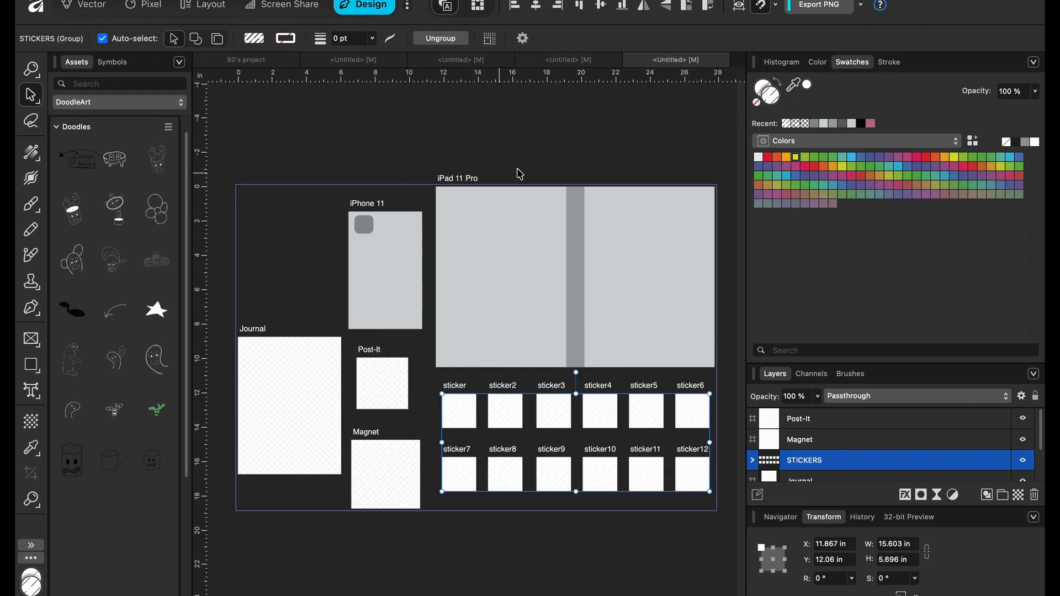
- View the favorites and the saved PRODUCTS templates in the welcome window, and close it
{"action": "left_click", "coordinate": [34, 10]}
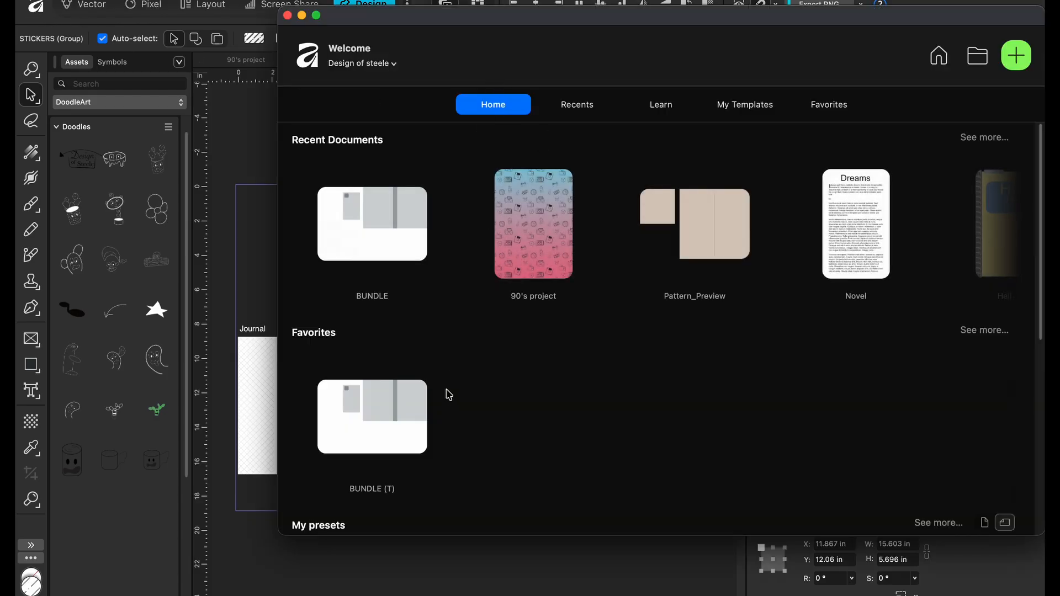
{"action": "left_click", "coordinate": [741, 106]}
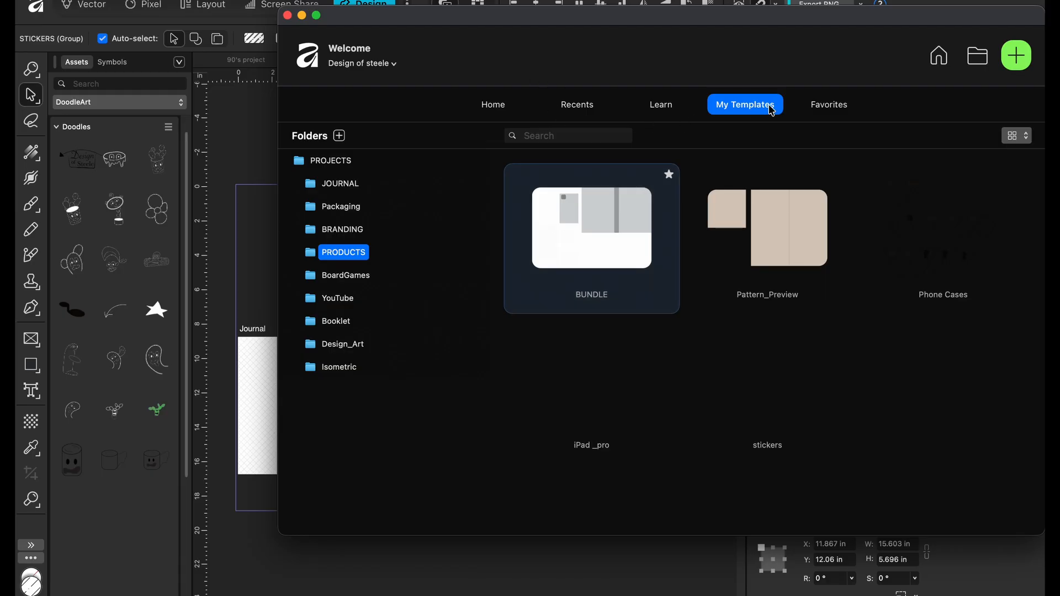
{"action": "left_click", "coordinate": [259, 125]}
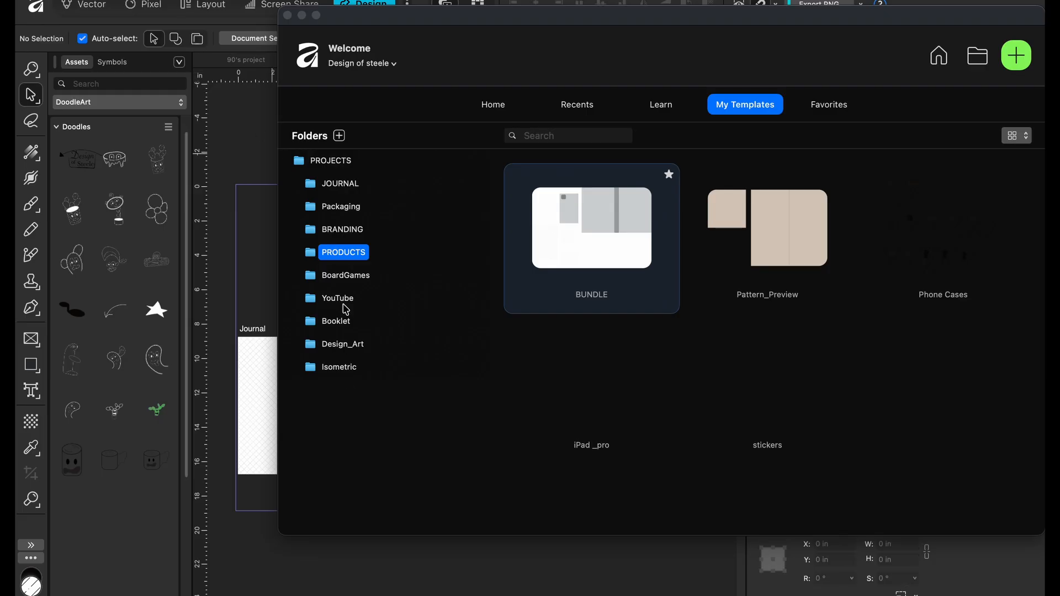
{"action": "left_click", "coordinate": [288, 15]}
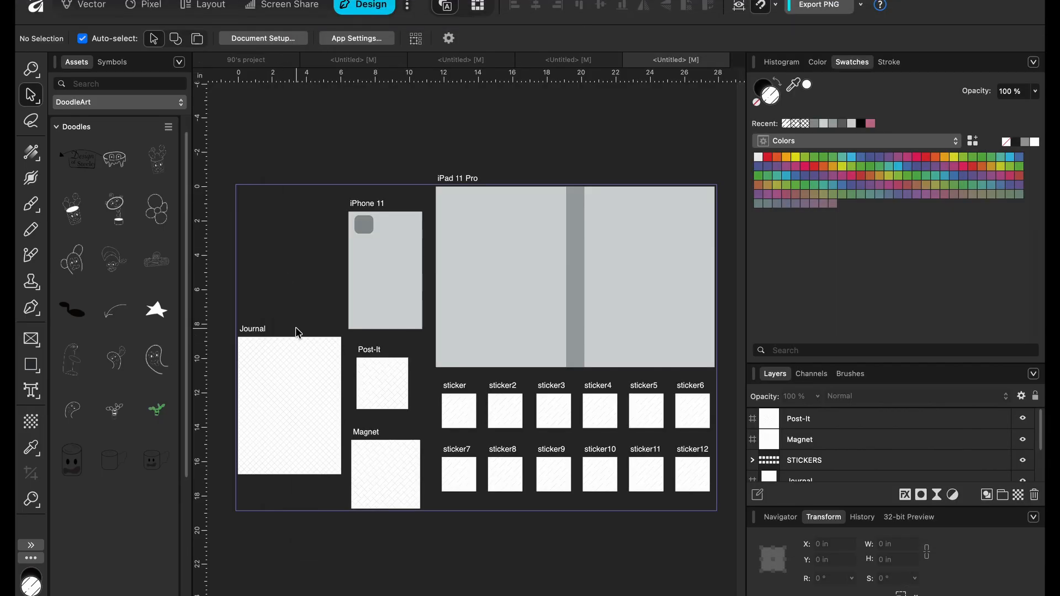
- Try several line swatches of the Hatches palette on the Journal artboard, ending with the sixth, a diagonal crosshatch
{"action": "left_click", "coordinate": [287, 345]}
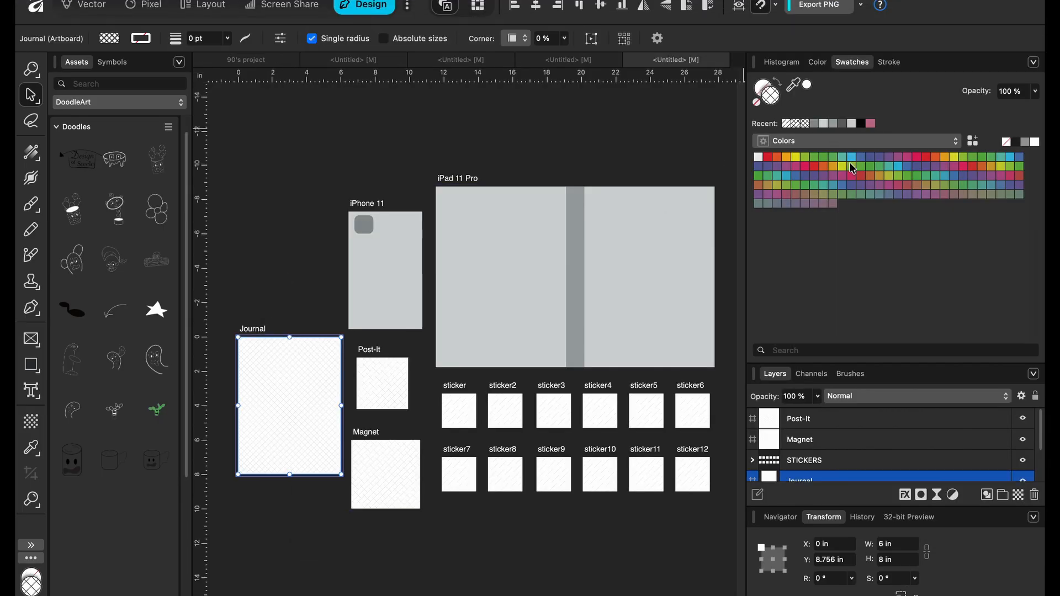
{"action": "left_click", "coordinate": [825, 143]}
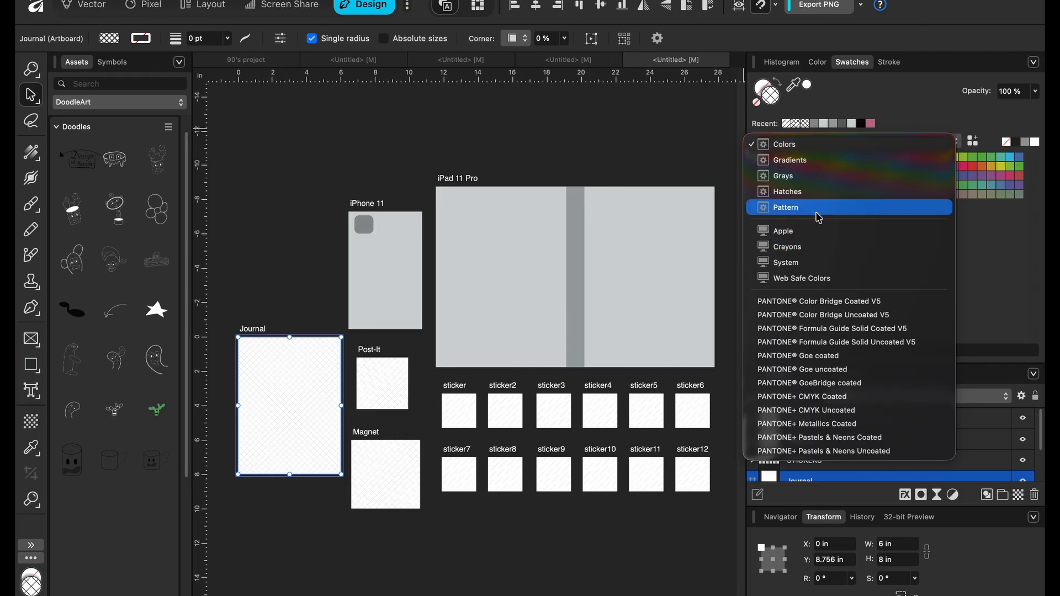
{"action": "left_click", "coordinate": [816, 197]}
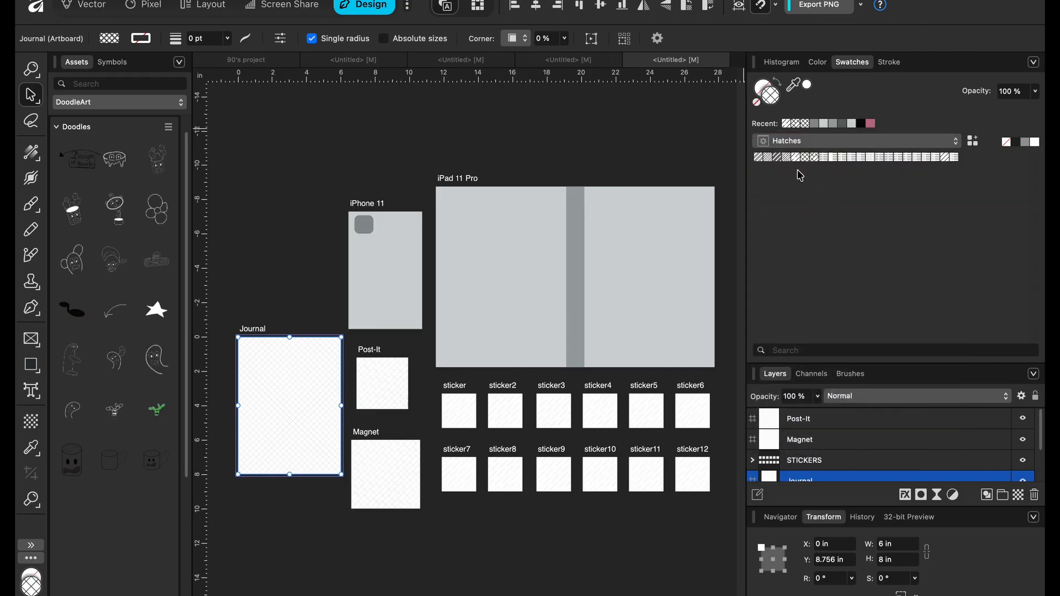
{"action": "left_click", "coordinate": [776, 157]}
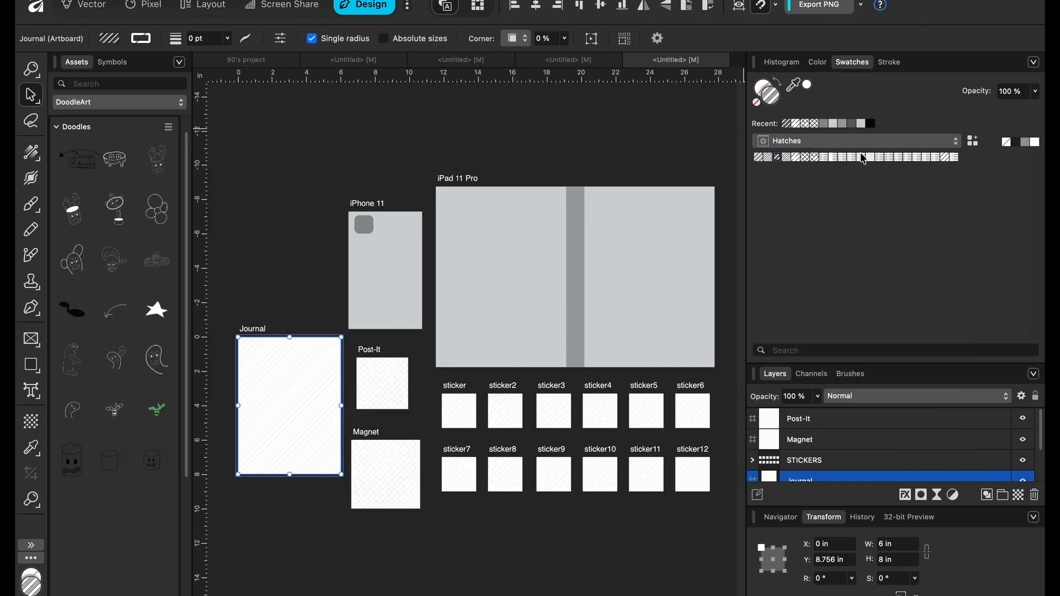
{"action": "left_click", "coordinate": [934, 157]}
{"action": "left_click", "coordinate": [760, 157]}
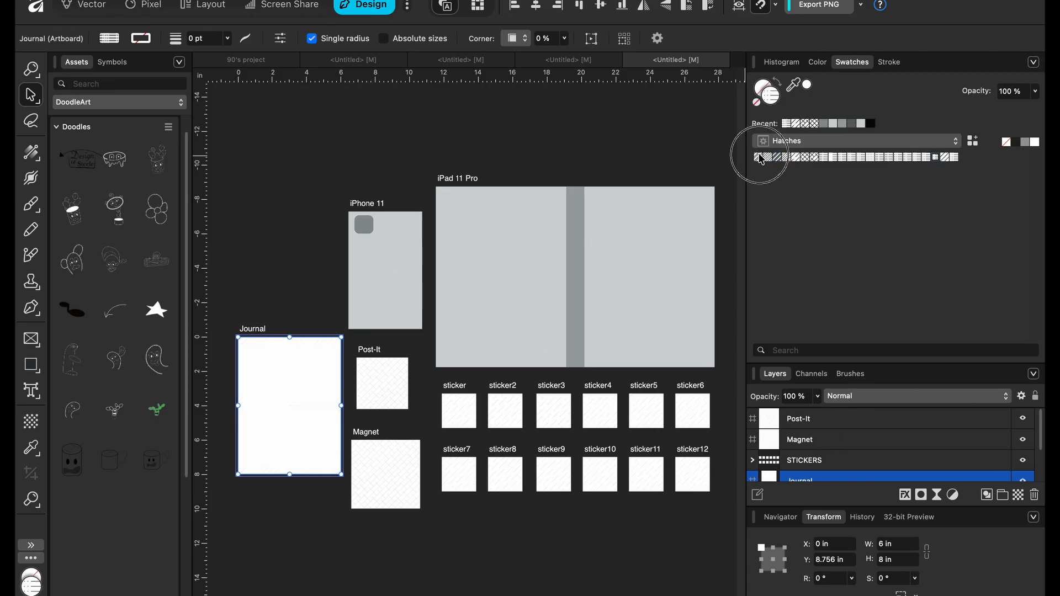
{"action": "left_click", "coordinate": [769, 158]}
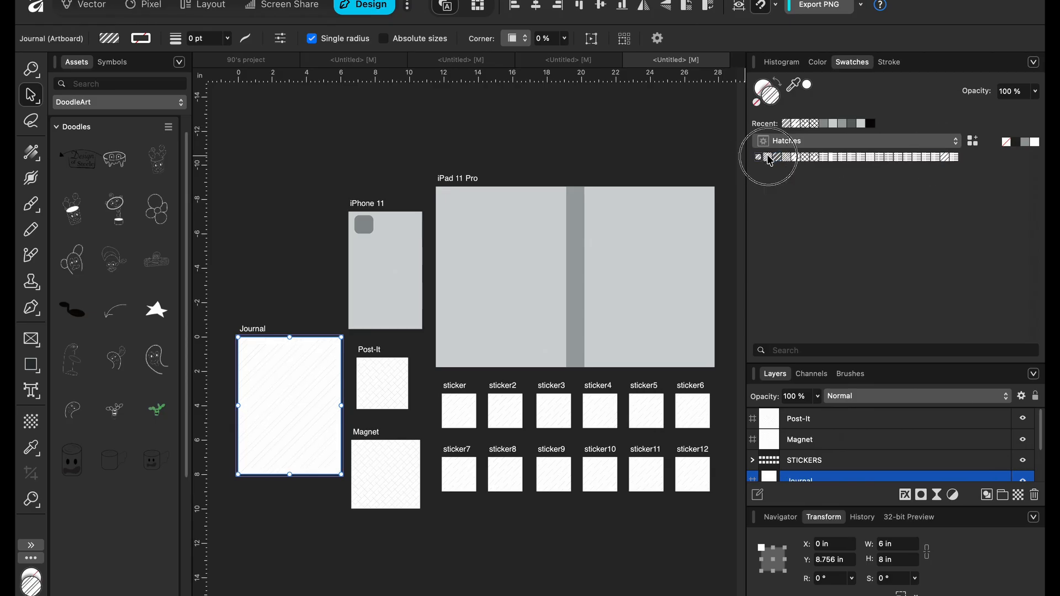
{"action": "left_click", "coordinate": [806, 158]}
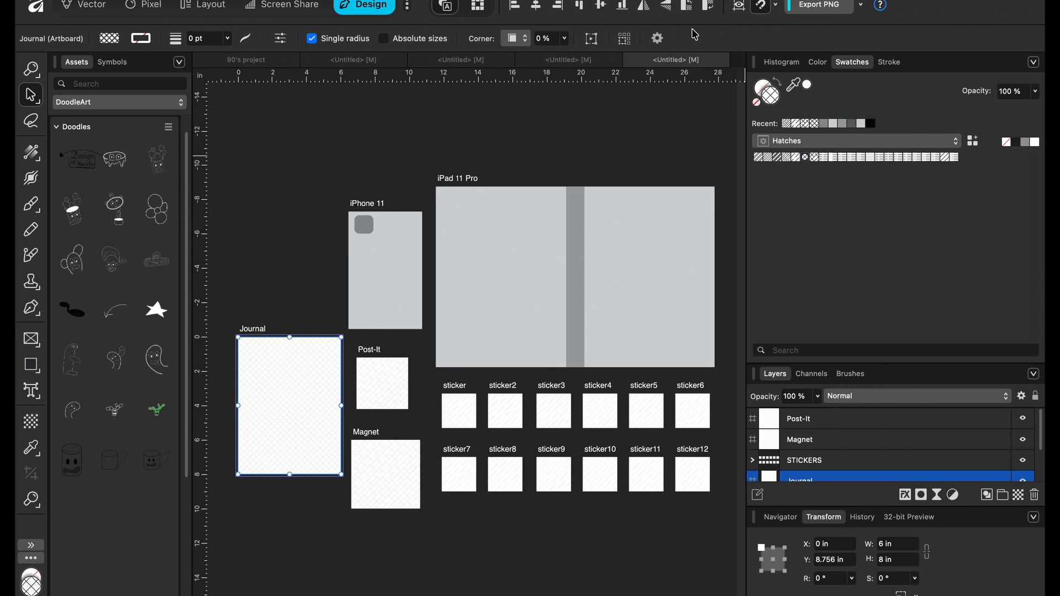
- Switch to the untitled bundle document with the doodle-patterned Journal and examine its Journal, Post-It and Magnet artboard fills up close
{"action": "left_click", "coordinate": [583, 60]}
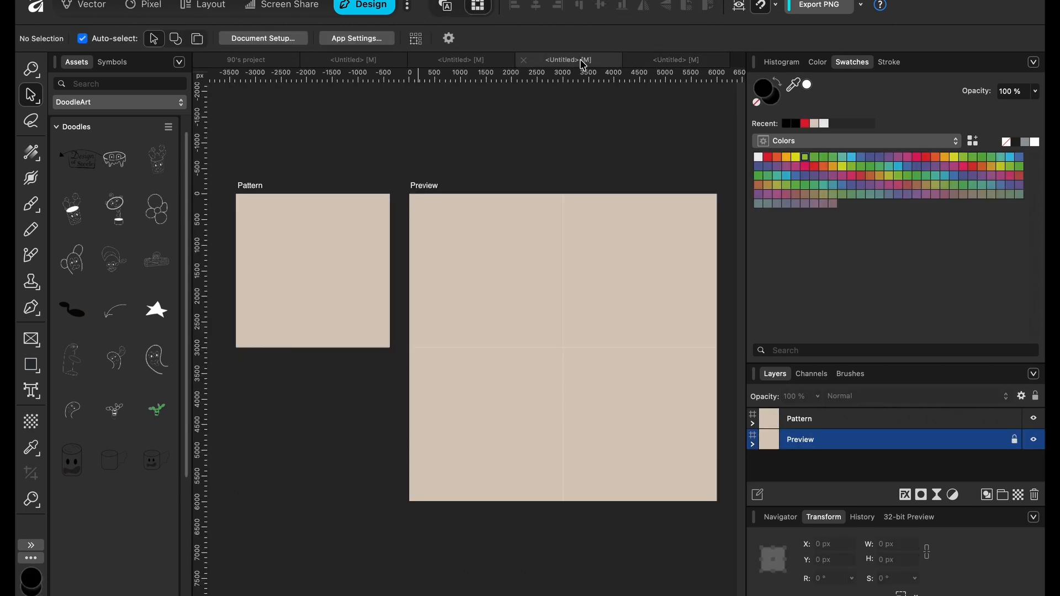
{"action": "left_click", "coordinate": [467, 61]}
{"action": "scroll", "coordinate": [383, 216], "scroll_direction": "up", "scroll_amount": 6}
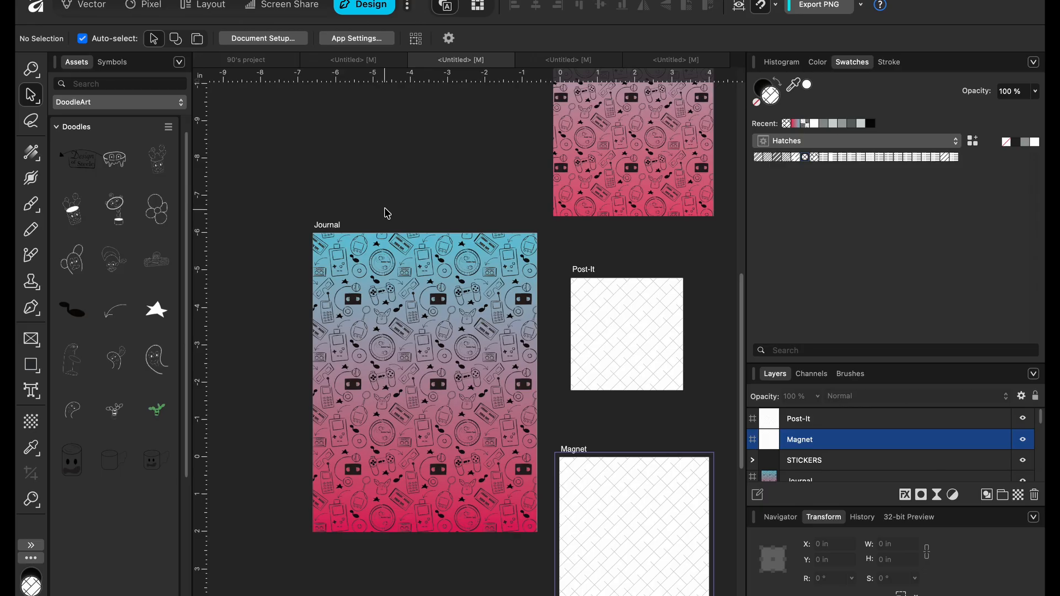